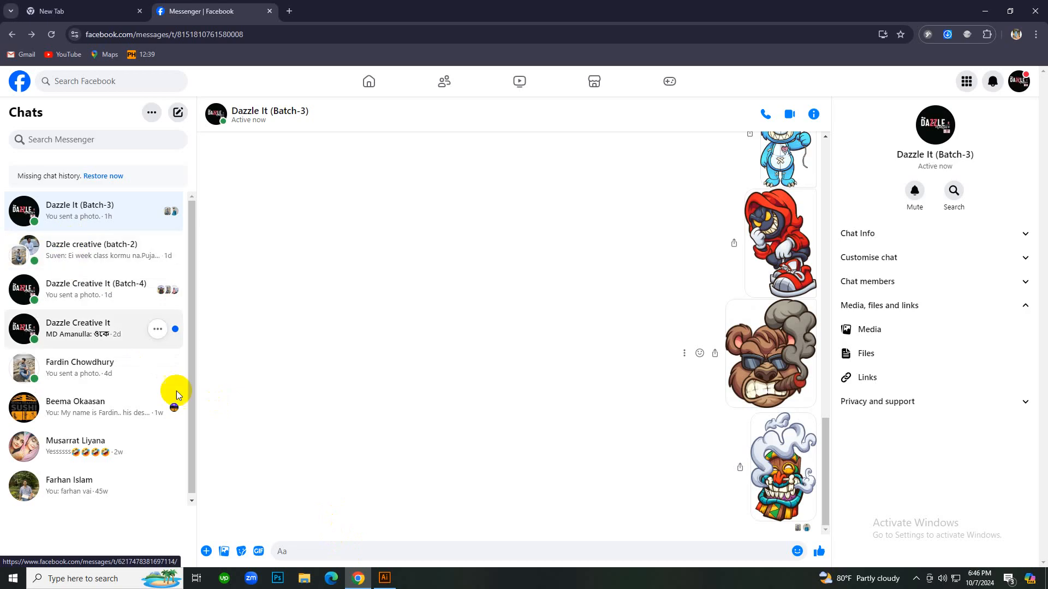
Browse the reference images in the Dazzle It (Batch-3) Messenger chat in Chrome, viewing the skateboarding skeleton picture full size.
left_click(384, 577)
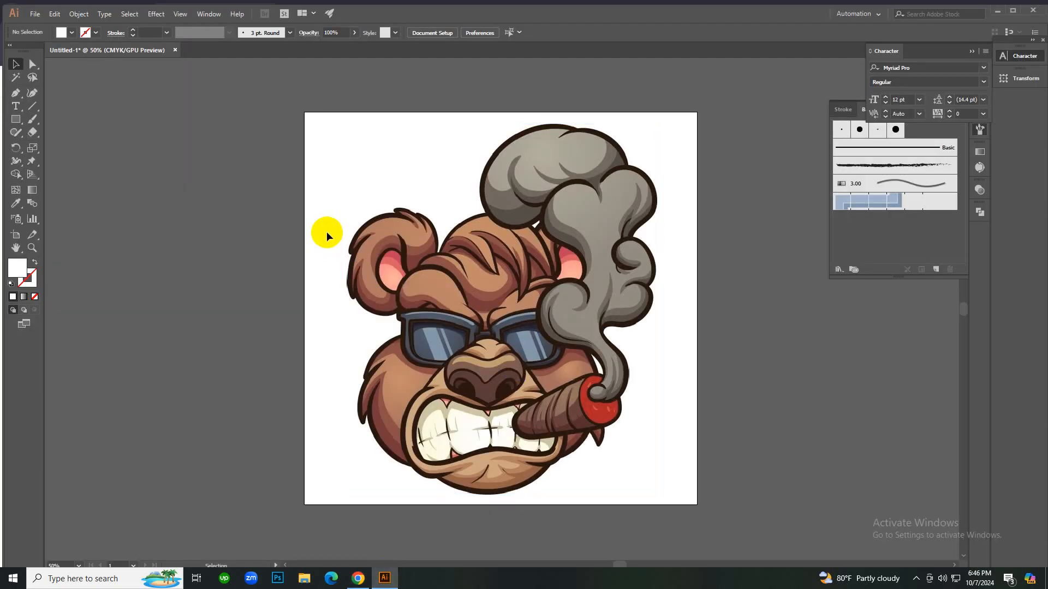
left_click(343, 568)
left_click(384, 578)
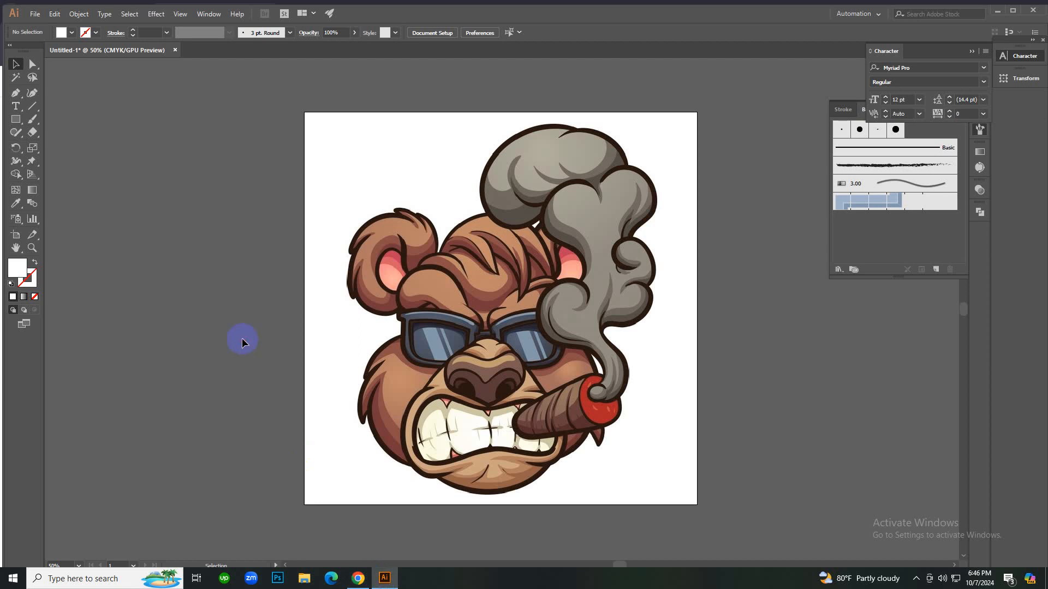
left_click(358, 577)
scroll(644, 352, "up", 6)
scroll(708, 384, "up", 10)
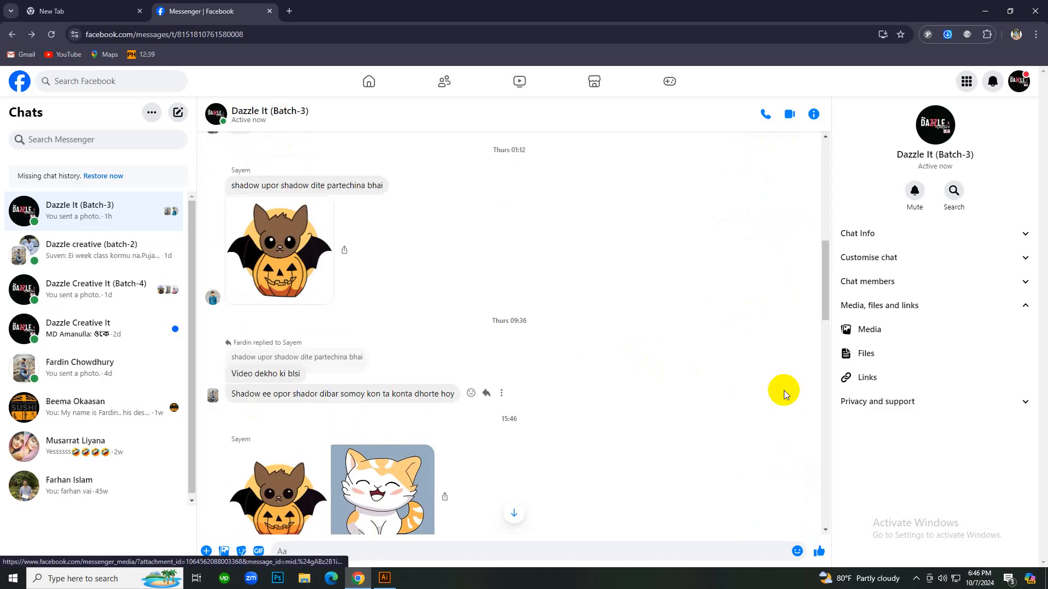
scroll(783, 391, "down", 15)
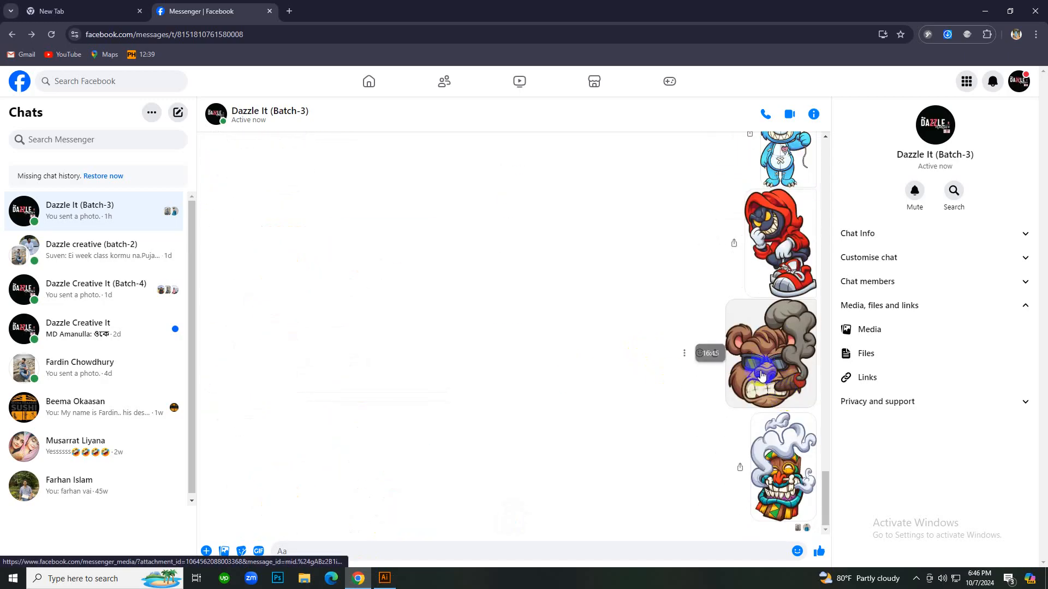
scroll(774, 392, "up", 10)
left_click(783, 418)
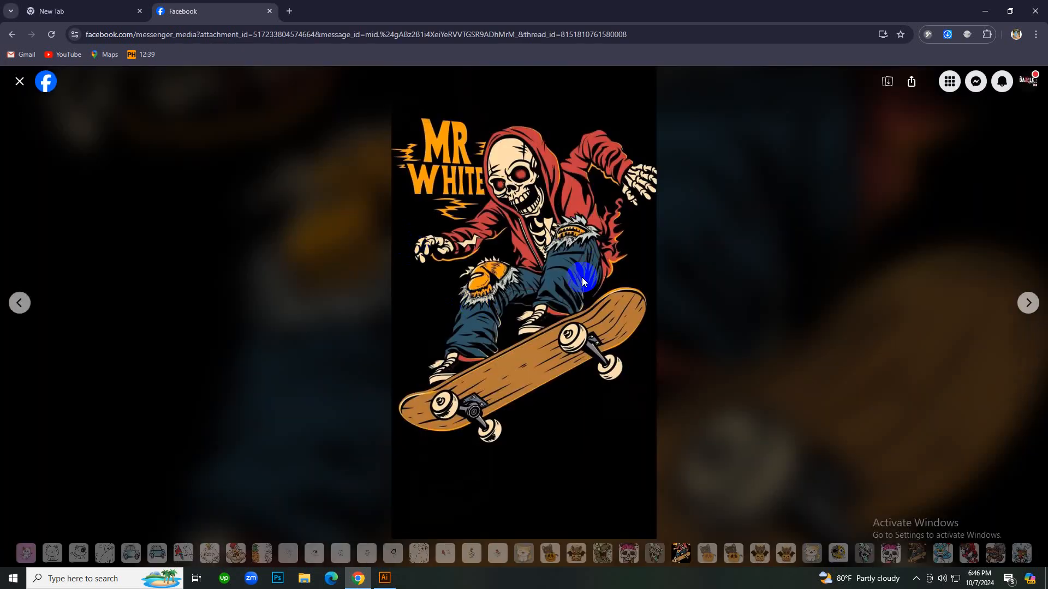
left_click(19, 82)
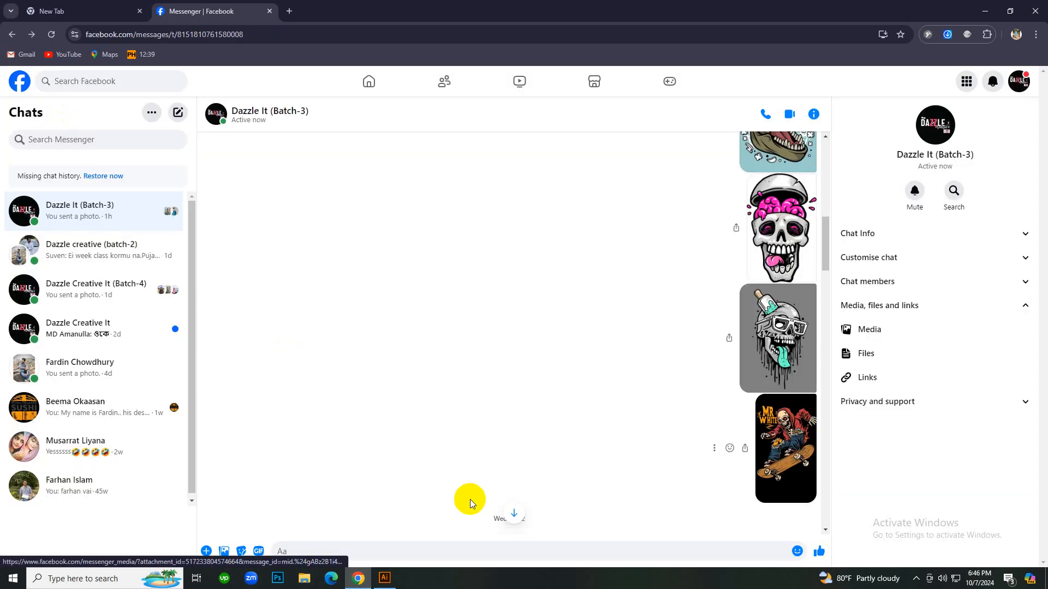
Switch to Illustrator, reduce the bear image's opacity to 47%, and lock it.
left_click(385, 578)
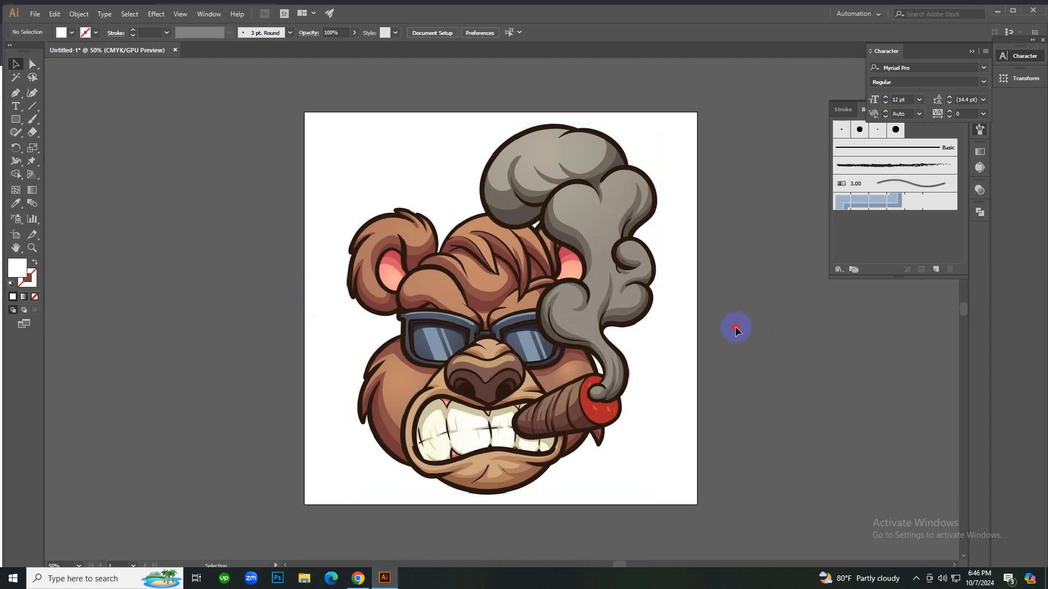
left_click(430, 250)
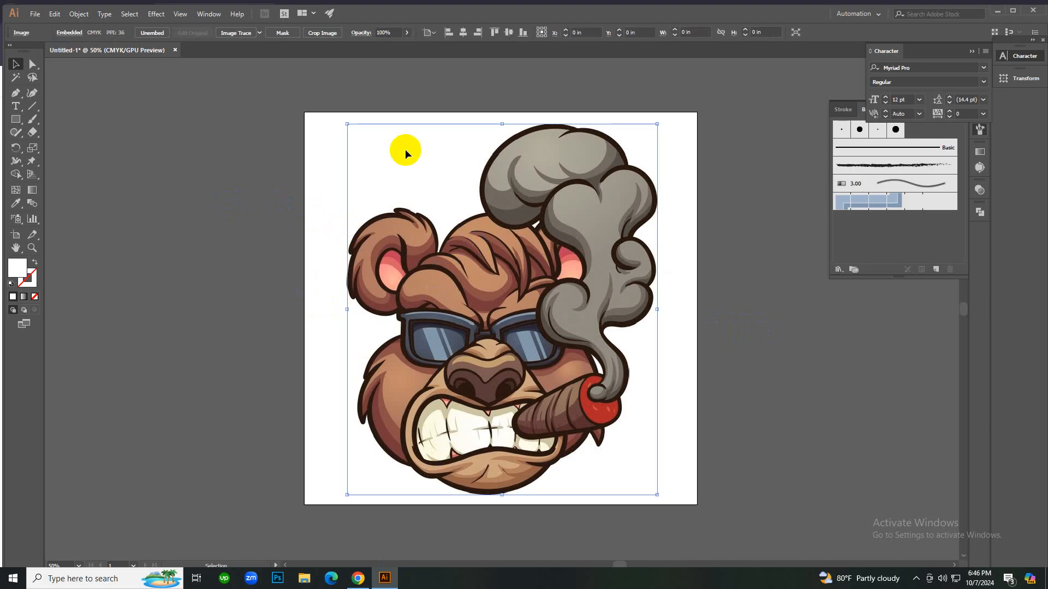
left_click(407, 33)
left_click_drag(407, 46, 384, 49)
left_click(286, 188)
left_click(561, 382)
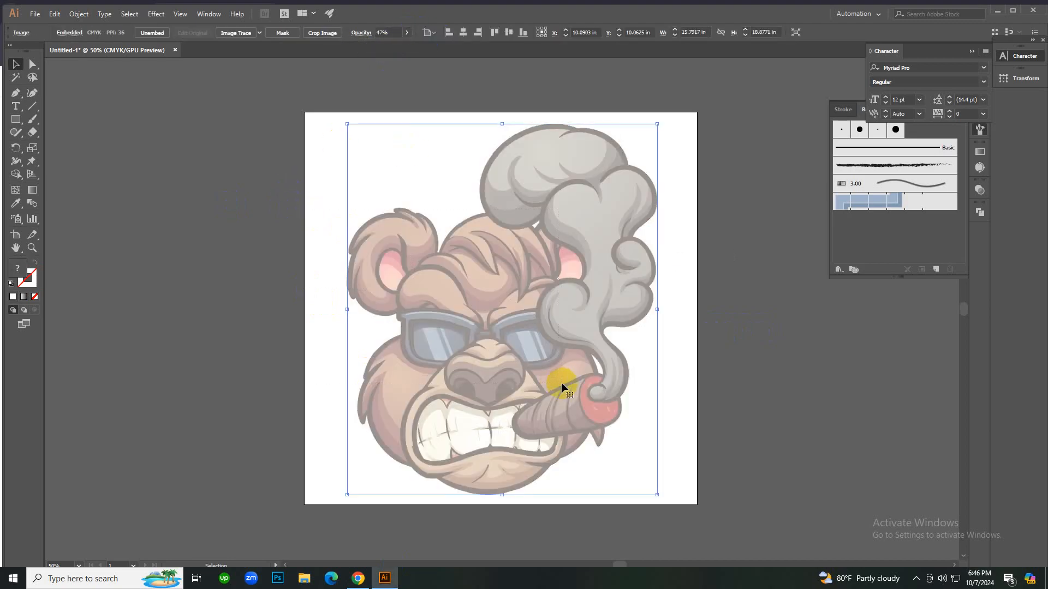
key("ctrl+shift+a")
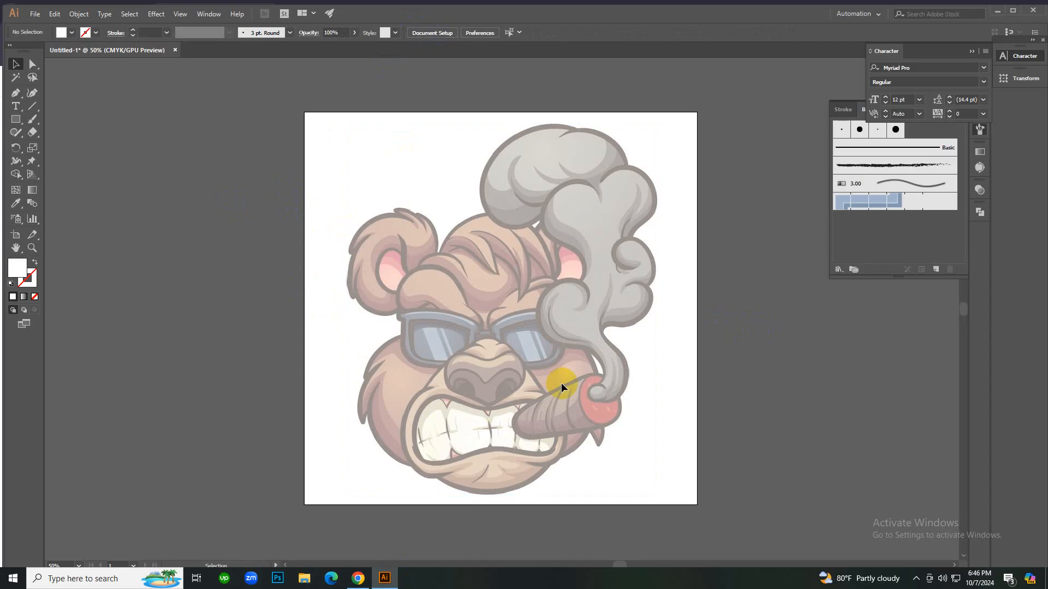
Paint four freehand test strokes beside the artboard with the Paintbrush, and delete them all.
key("b")
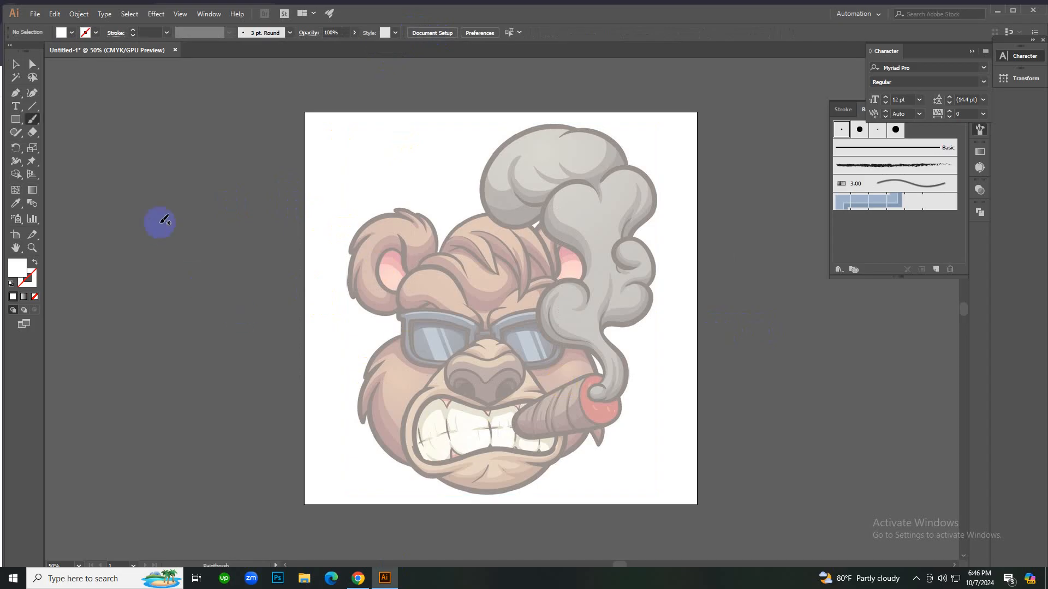
left_click_drag(191, 174, 156, 358)
left_click_drag(146, 209, 118, 309)
left_click_drag(102, 387, 152, 480)
mouse_move(80, 431)
left_mouse_down()
mouse_move(75, 367)
mouse_move(171, 416)
mouse_move(103, 494)
left_mouse_up()
key("v")
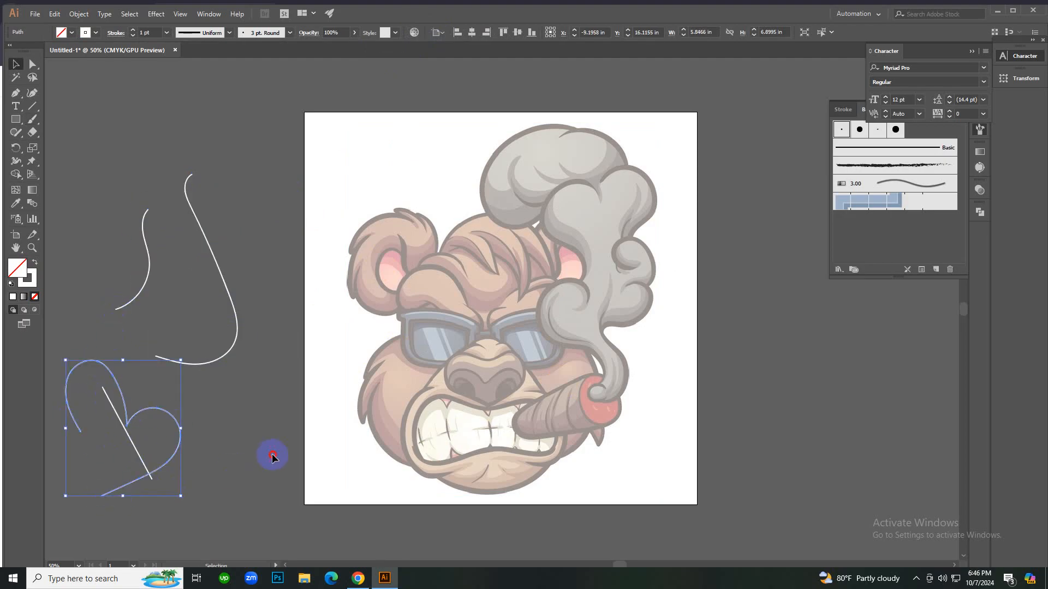
left_click(274, 456)
key("ctrl+a")
key("Delete")
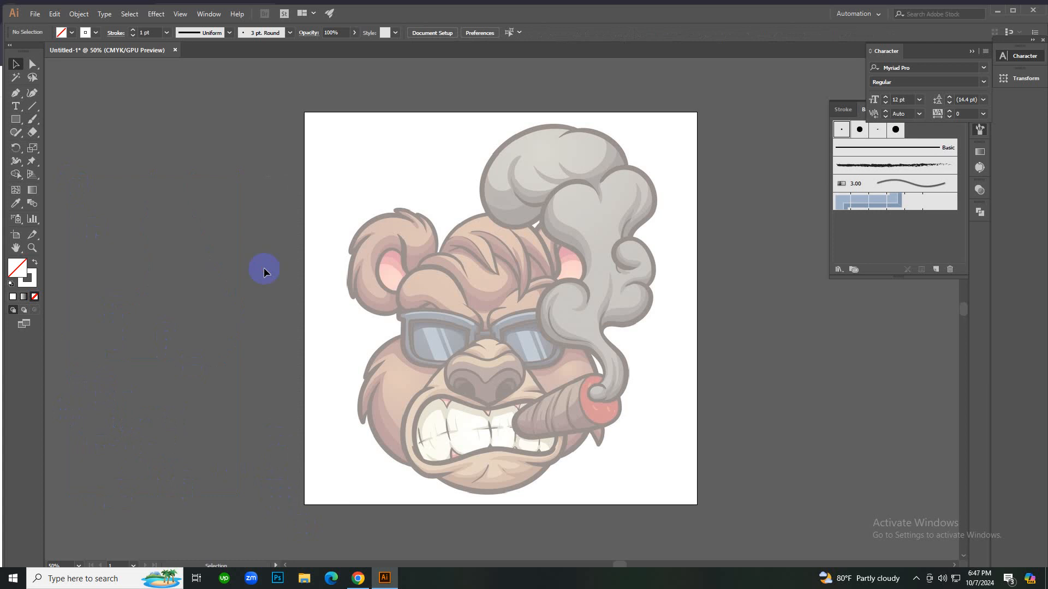
Examine the bear's face up close, from the teeth and nose to the sunglasses, hair and ear.
left_click(475, 344)
left_click(527, 291)
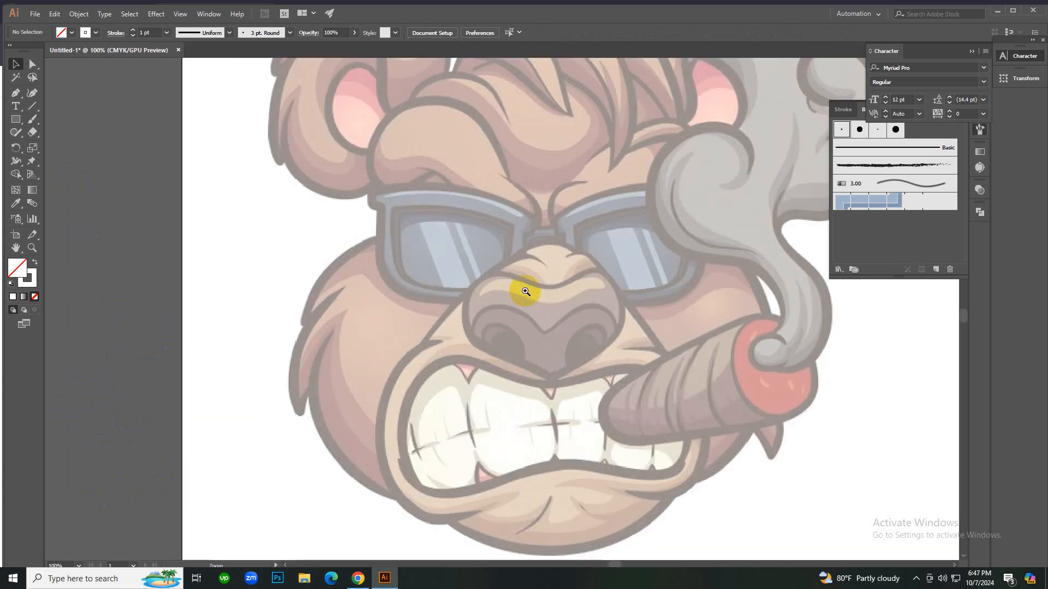
left_click(489, 284)
key("v")
scroll(460, 419, "down", 5)
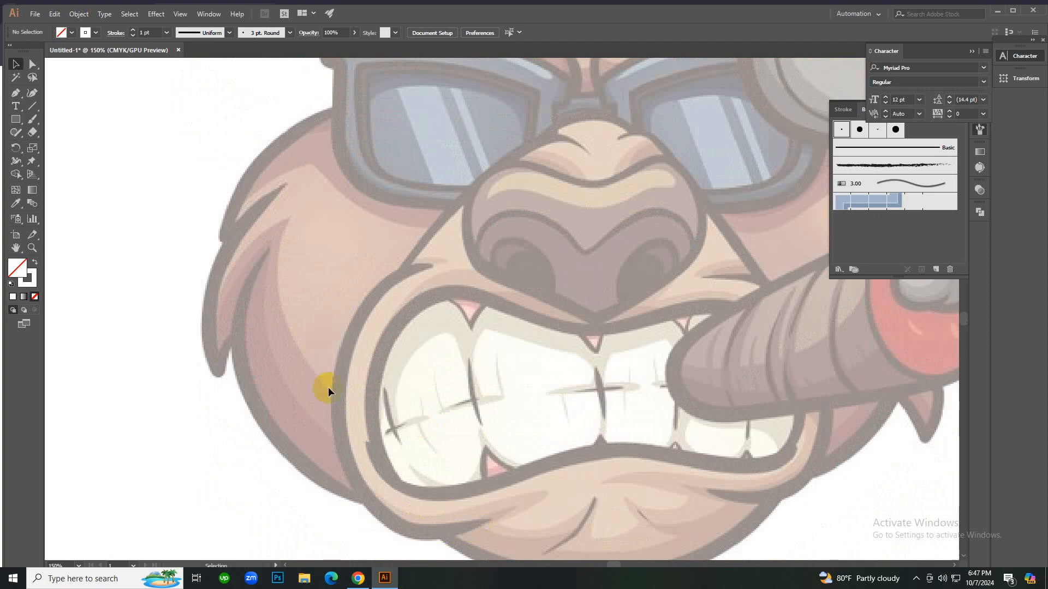
key("ctrl+minus")
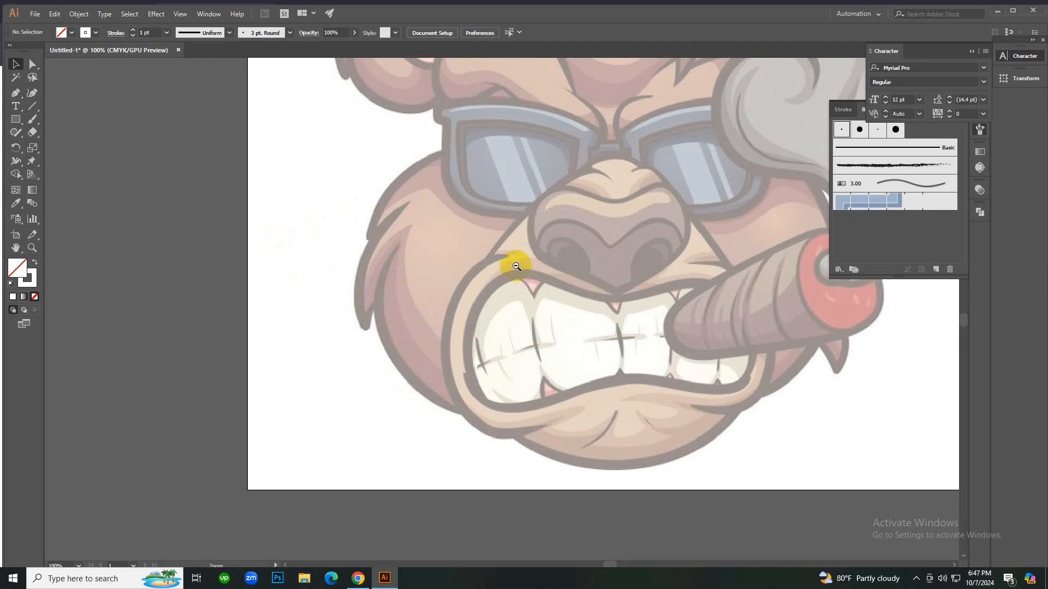
key("ctrl+minus")
key("ctrl+plus")
scroll(383, 325, "up", 3)
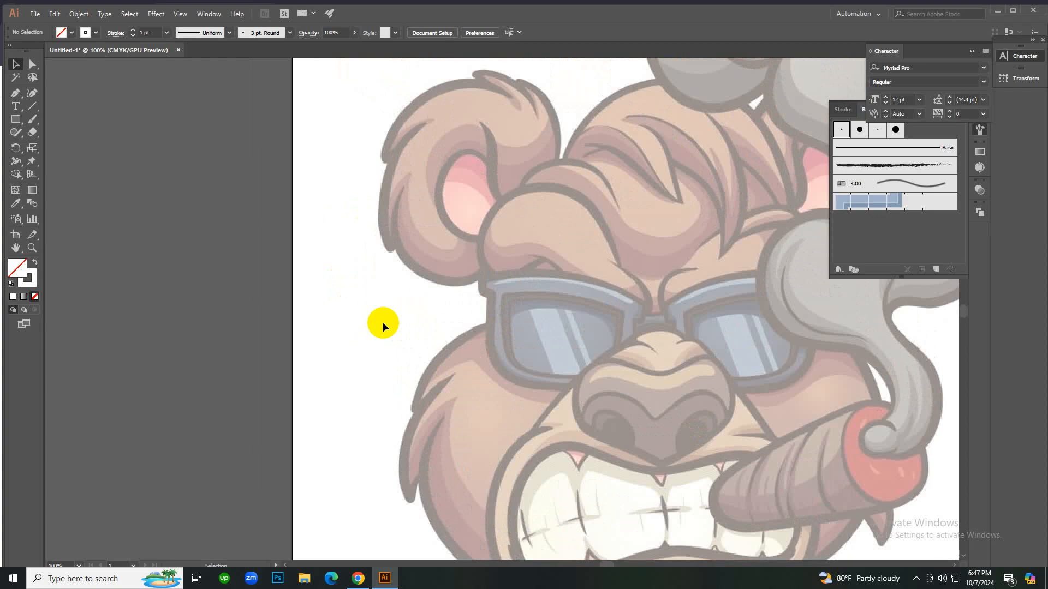
Switch to Chrome and search Google Images for "simple vector".
left_click(358, 578)
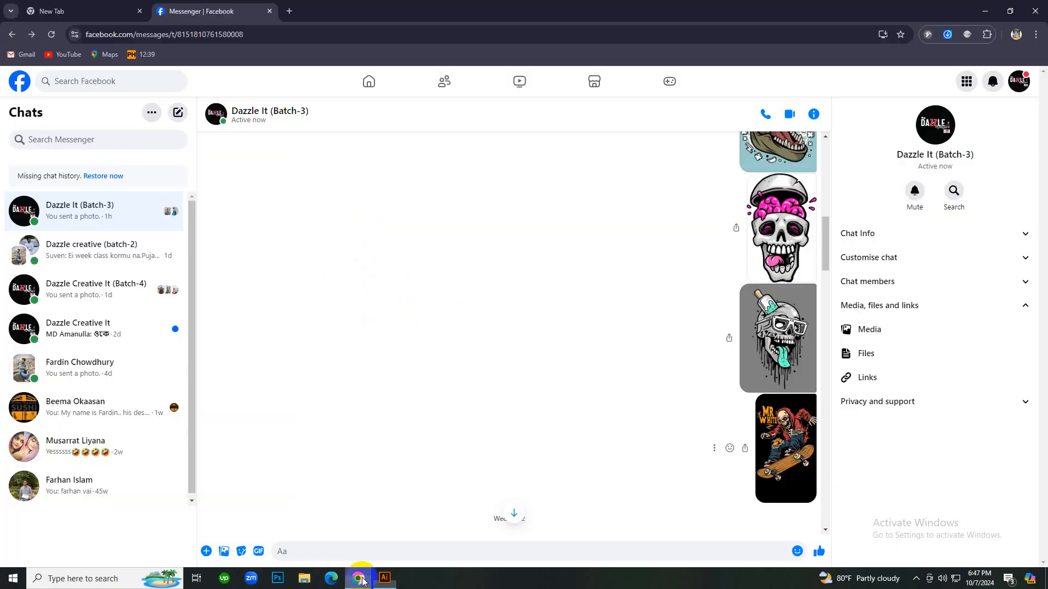
left_click(131, 4)
left_click(139, 31)
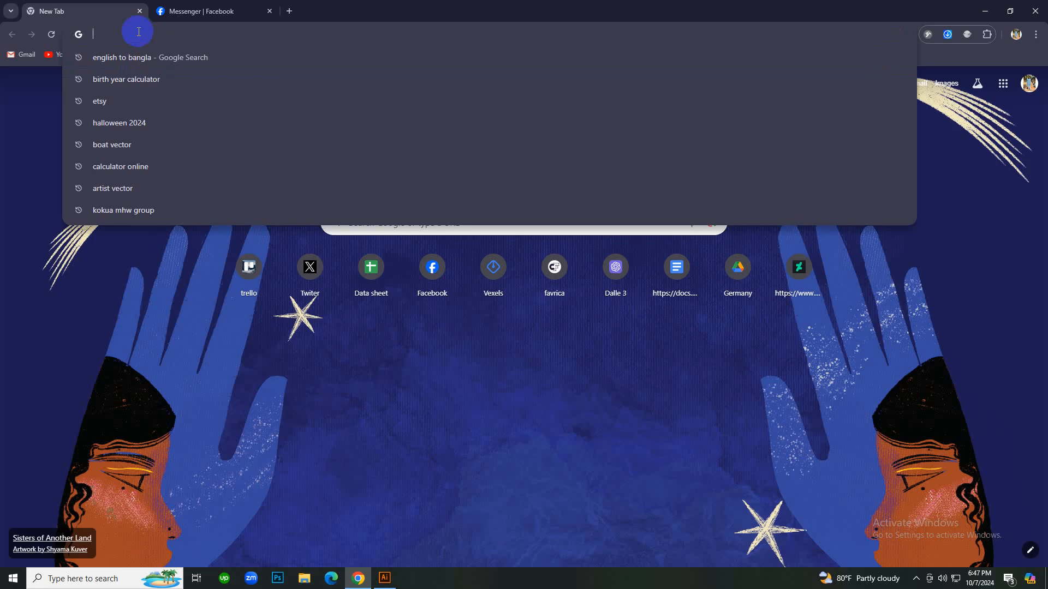
type("vector")
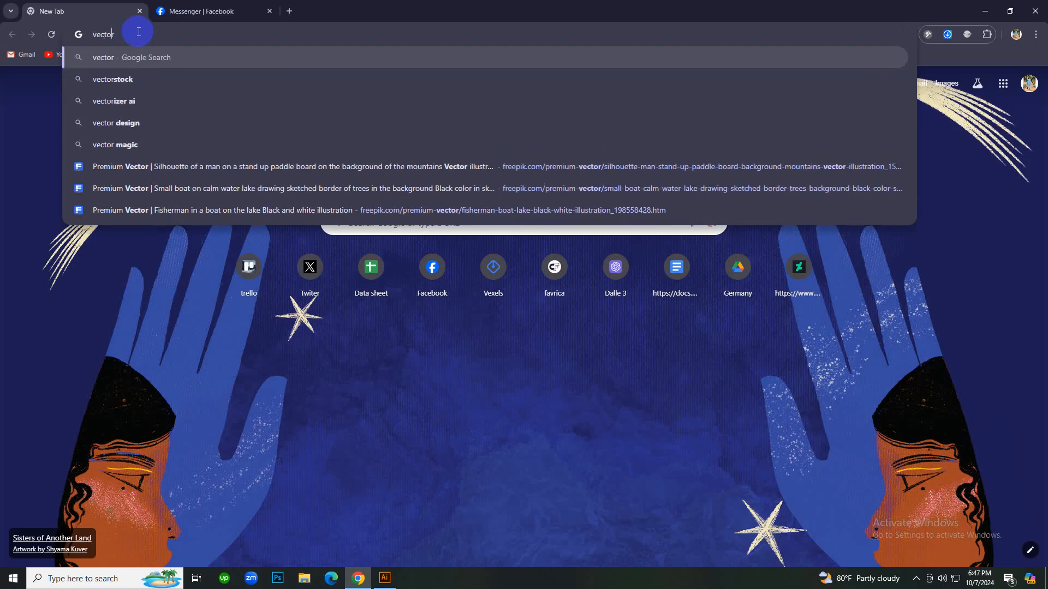
key("Home")
type("simple")
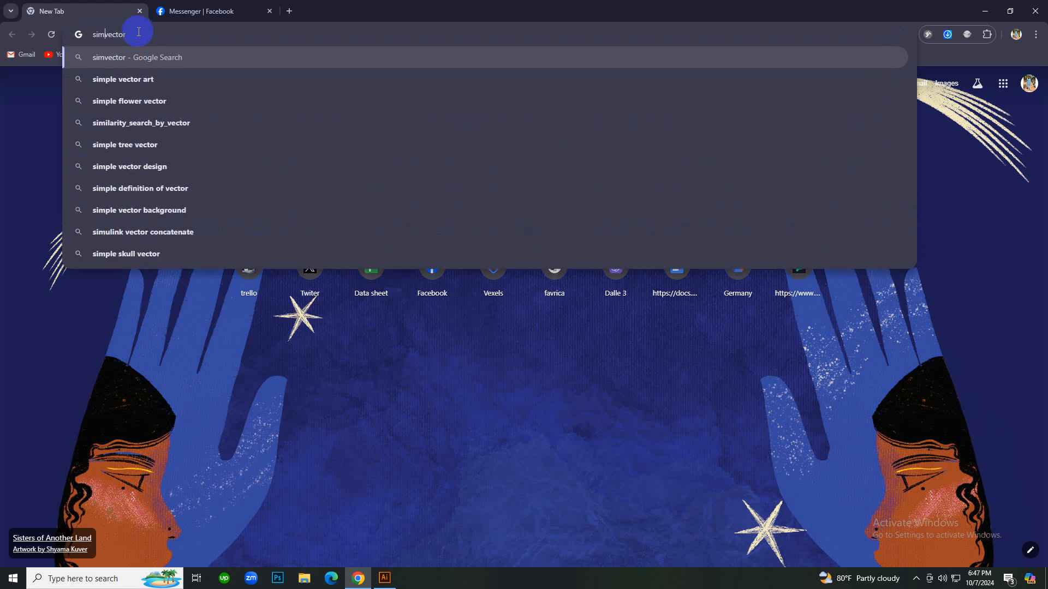
key("Return")
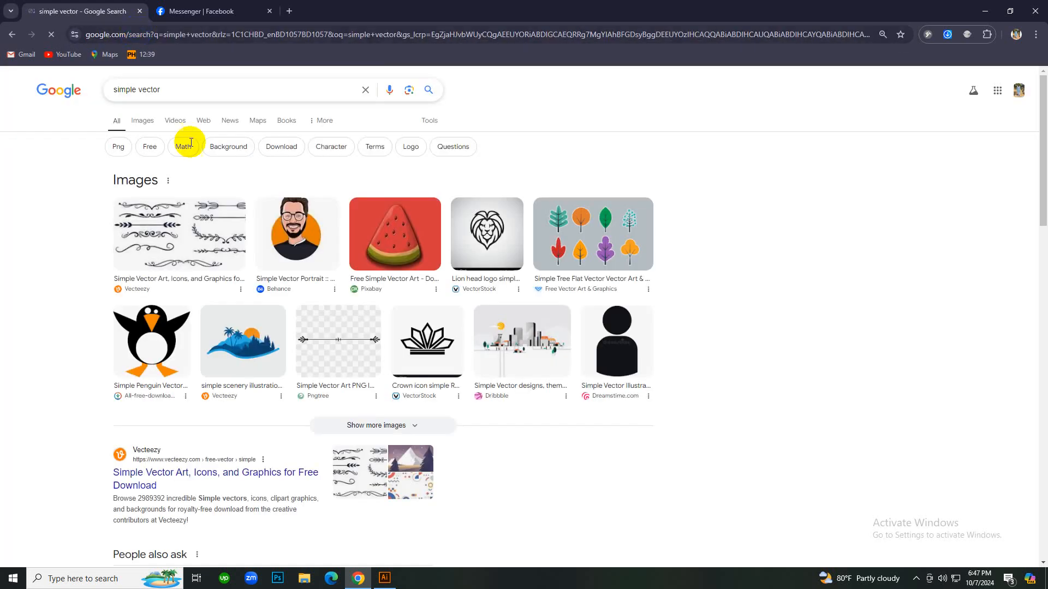
left_click(148, 124)
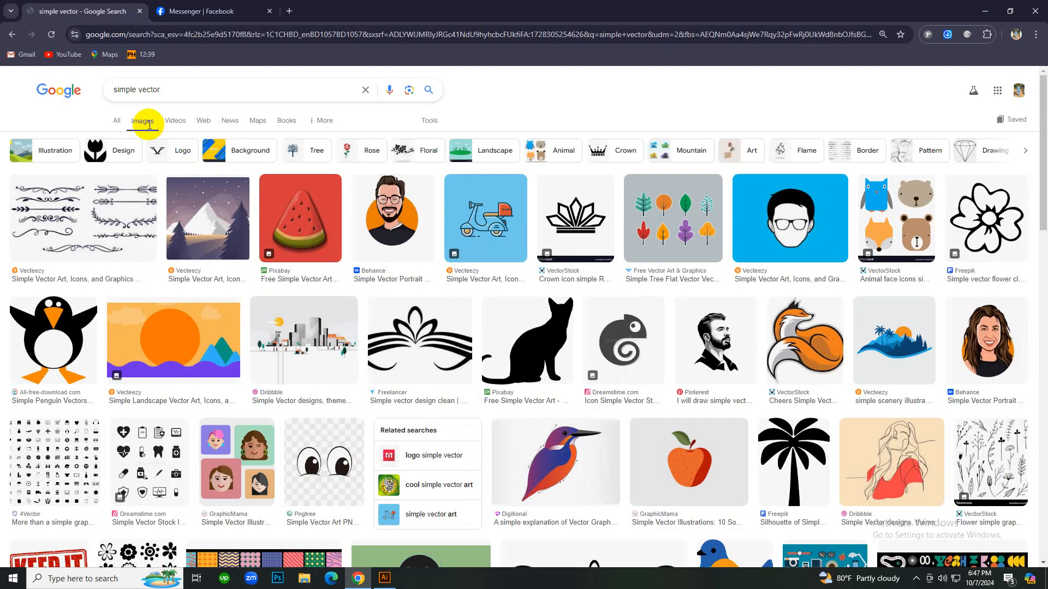
Open the preview of the orange fox from VectorStock and copy its image.
left_click(784, 341)
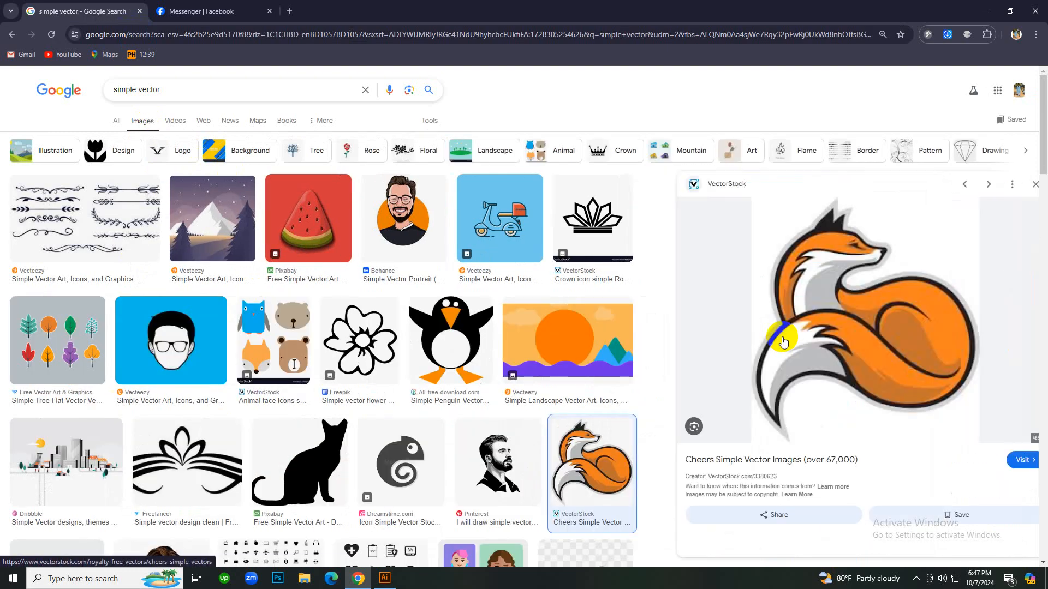
left_click(290, 11)
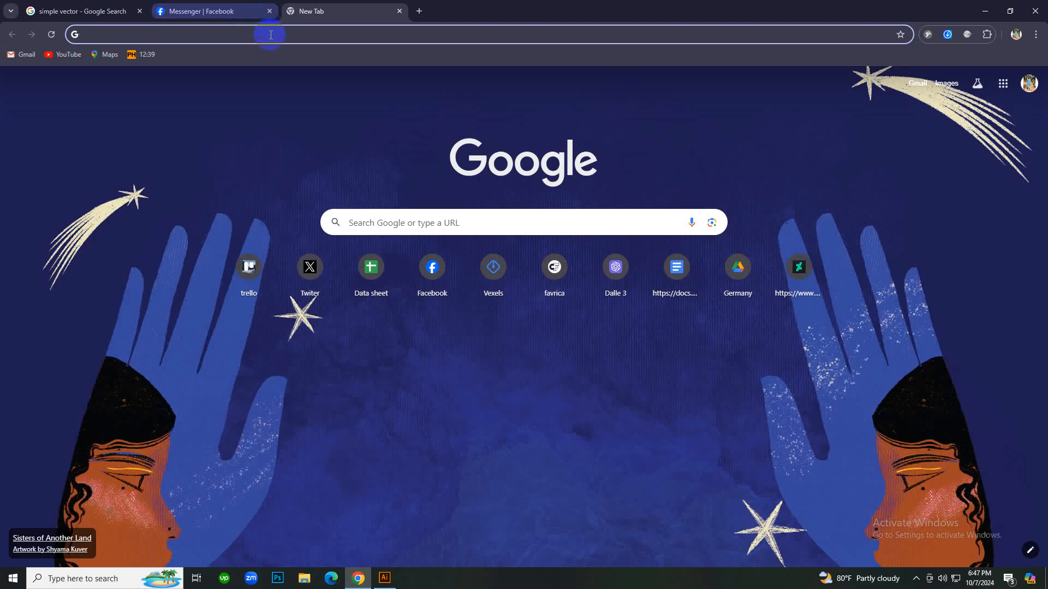
left_click(68, 11)
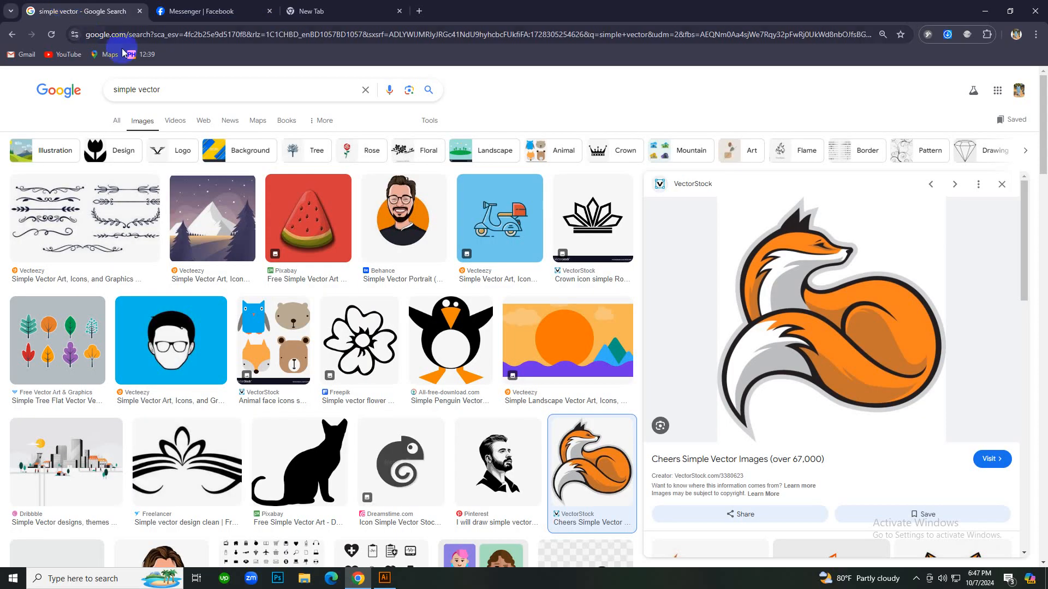
left_click(800, 286)
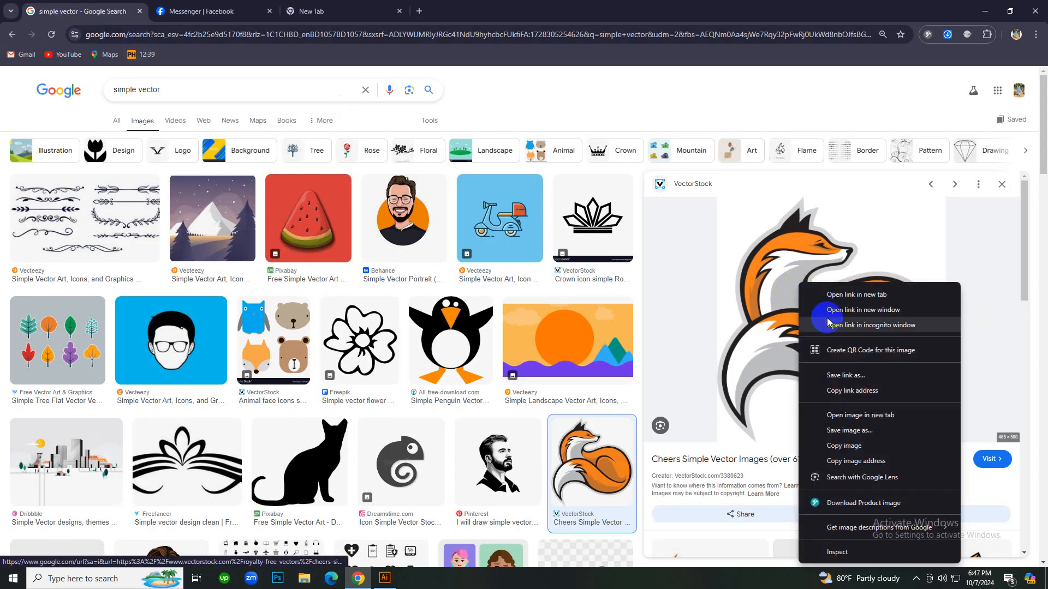
left_click(834, 455)
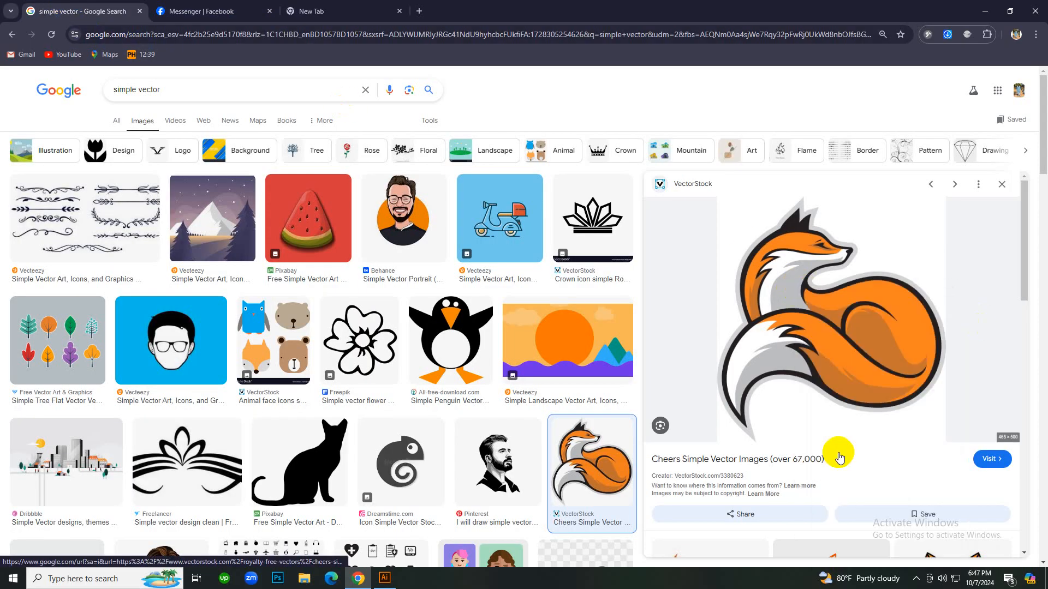
Return to Illustrator, unlock the faded bear image, and delete it from the artboard.
left_click(385, 578)
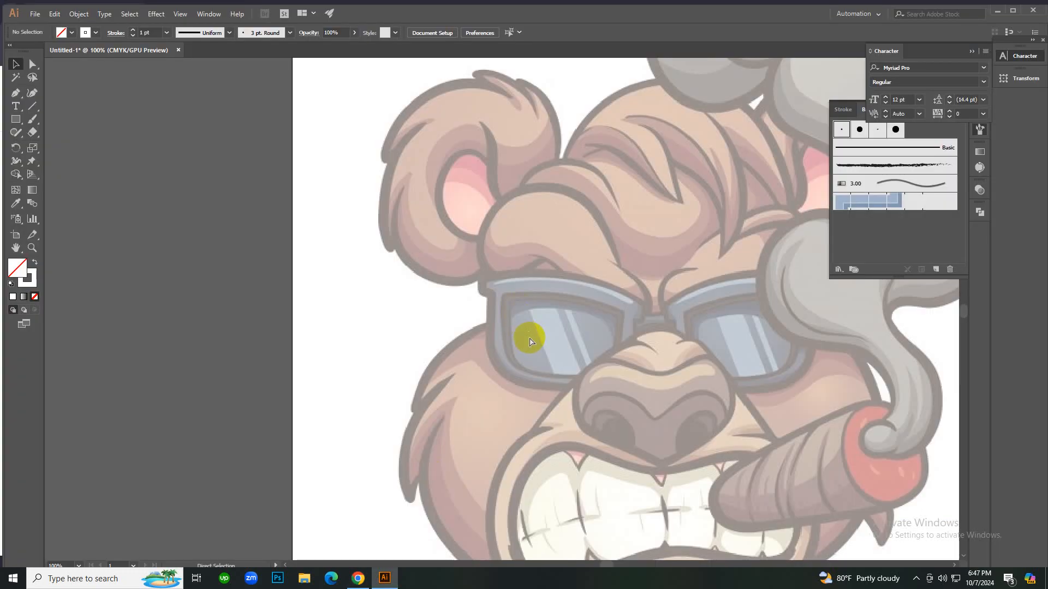
key("ctrl+alt+2")
key("Delete")
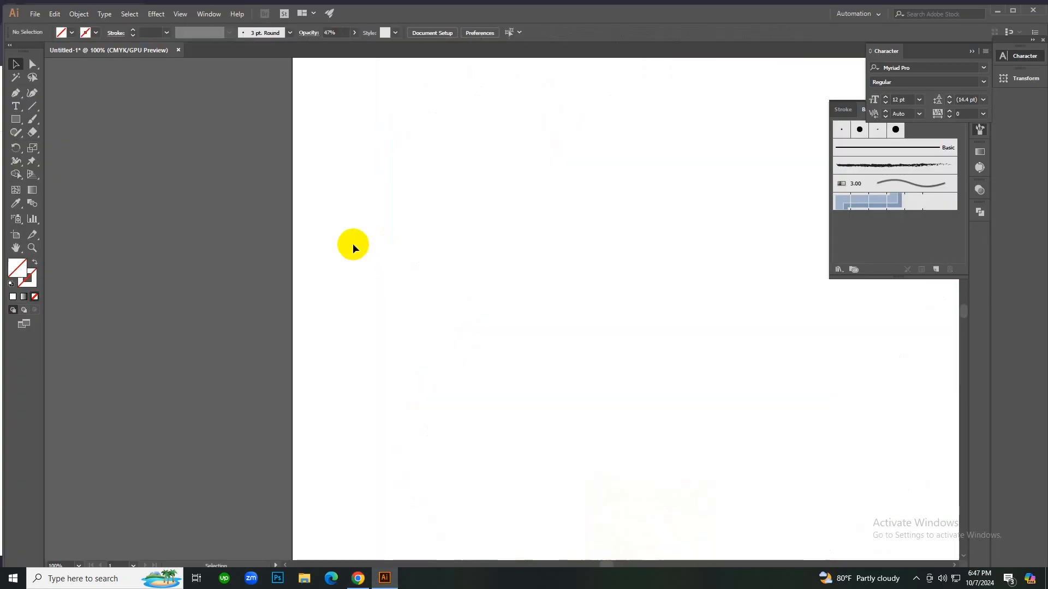
Paste the fox image, enlarge it proportionally to about 11 by 11.8 in, and move it up on the artboard.
key("ctrl+minus")
key("ctrl+minus")
key("ctrl+v")
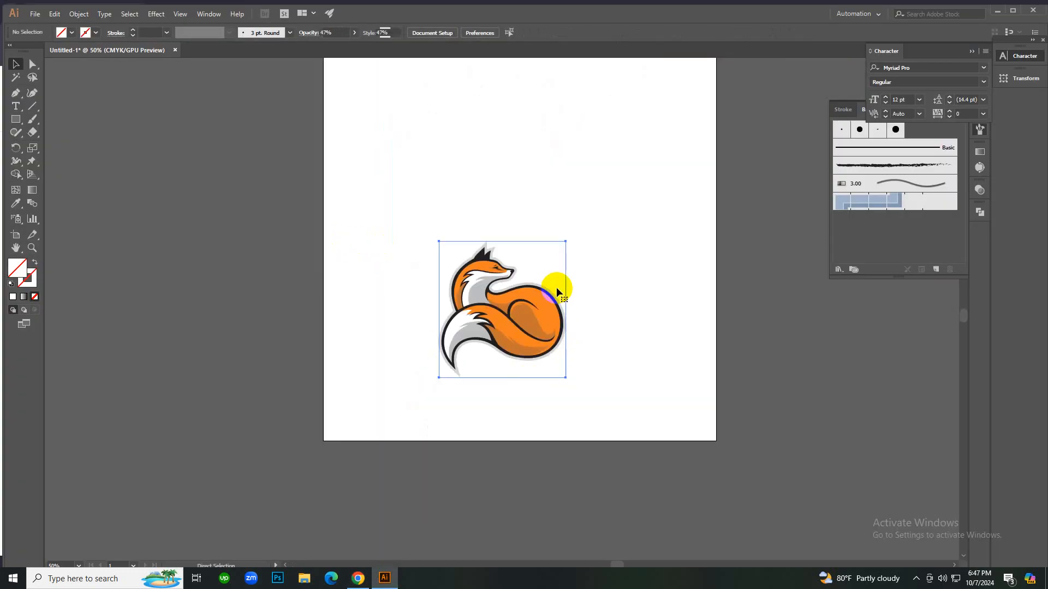
left_click_drag(562, 377, 608, 439)
left_click_drag(507, 321, 519, 242)
Reduce the fox image's opacity to 57% and enlarge it proportionally to about 14.9 by 16 in.
left_click(388, 33)
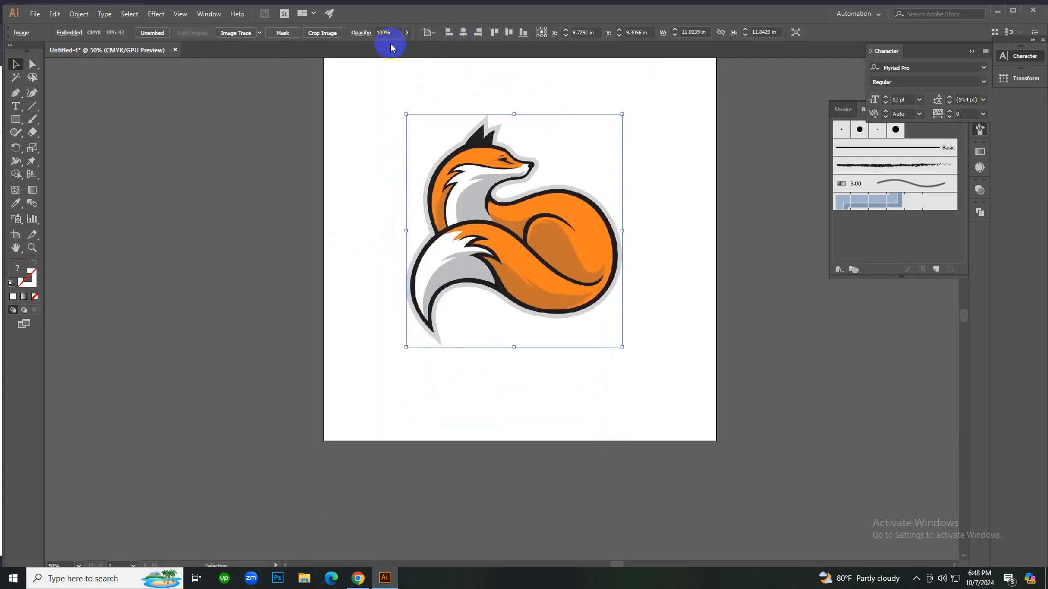
type("88")
key("Return")
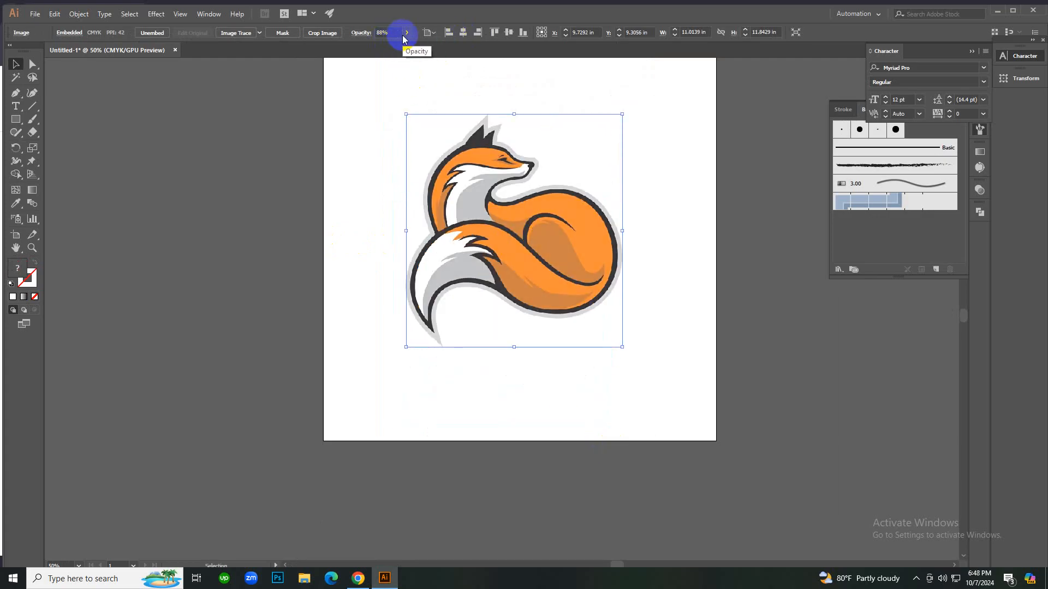
left_click(406, 34)
left_click_drag(400, 46, 383, 50)
left_click(331, 118)
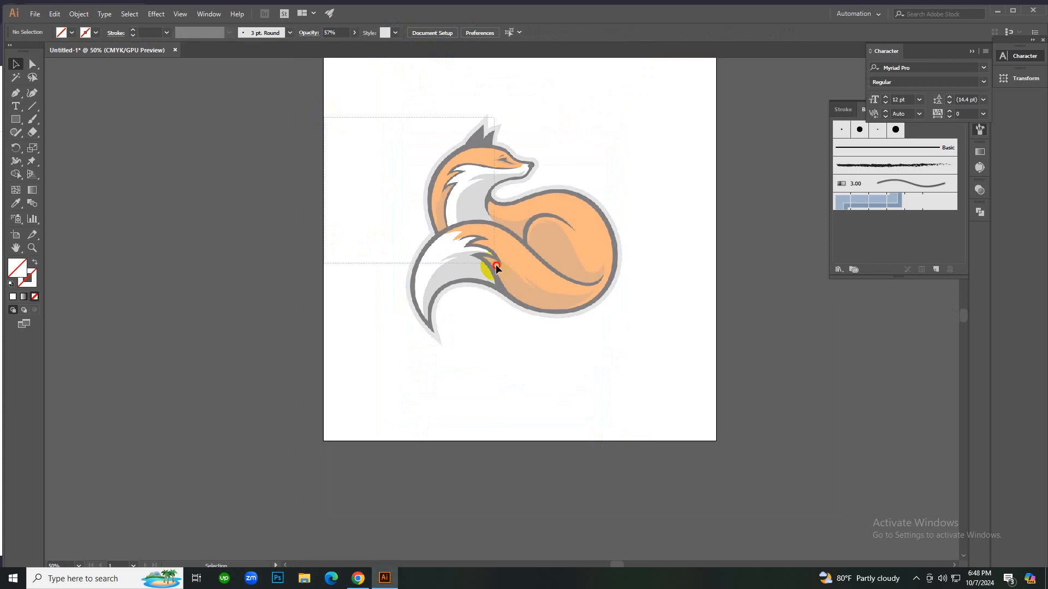
left_click(496, 264)
left_click_drag(622, 346, 659, 387)
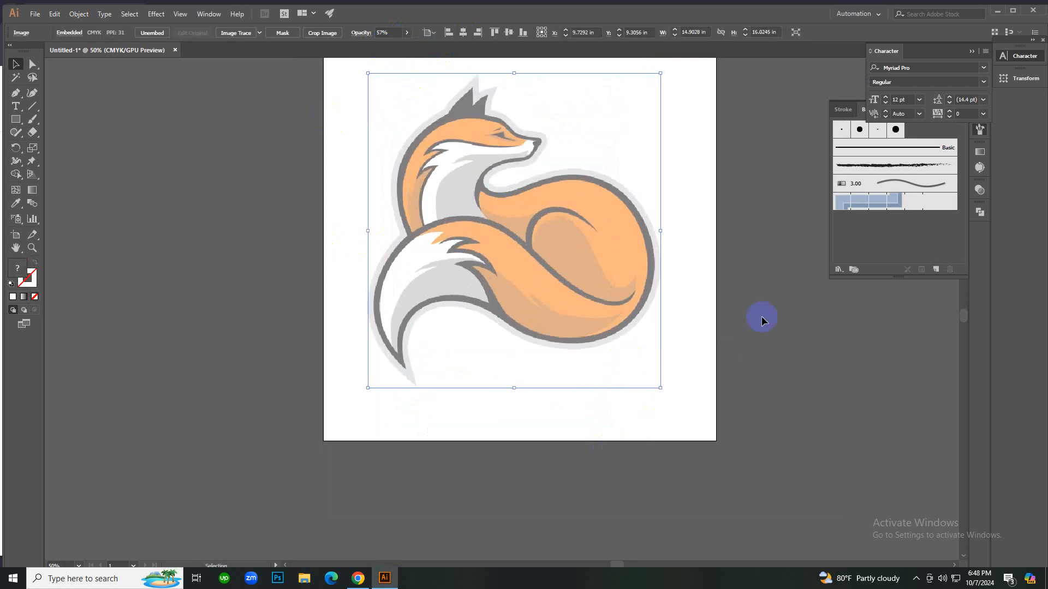
Lock the fox reference image in place on the artboard.
scroll(611, 268, "up", 3)
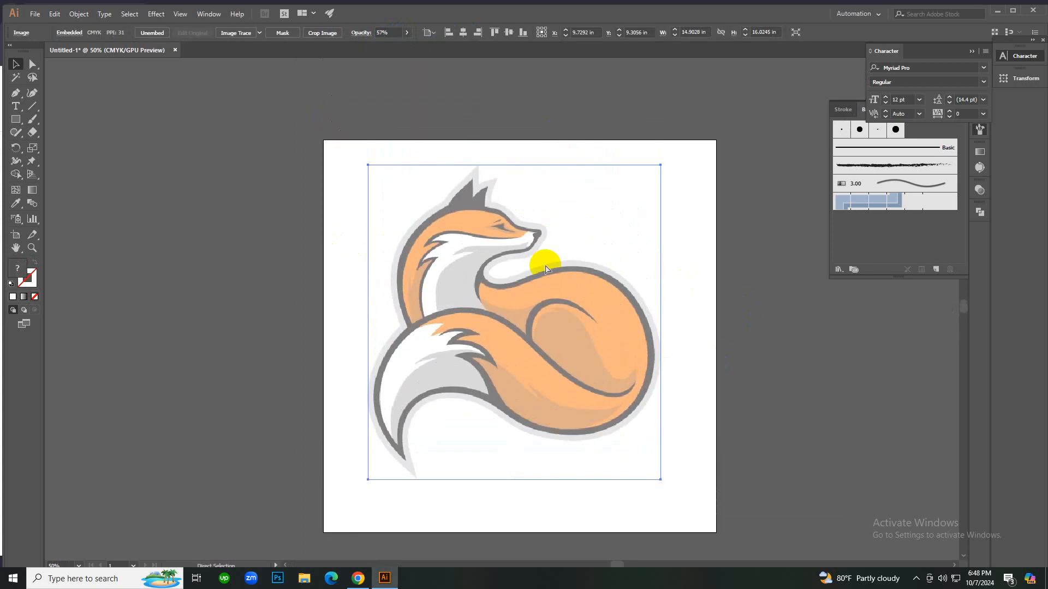
left_click(546, 267)
key("ctrl+plus")
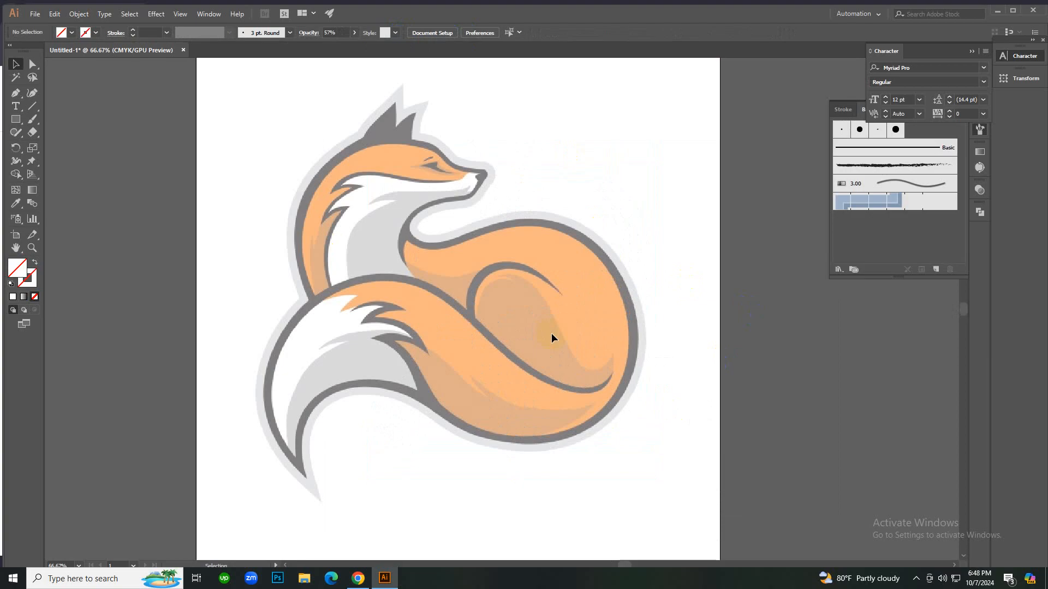
key("l")
scroll(294, 266, "down", 2)
scroll(509, 343, "up", 1)
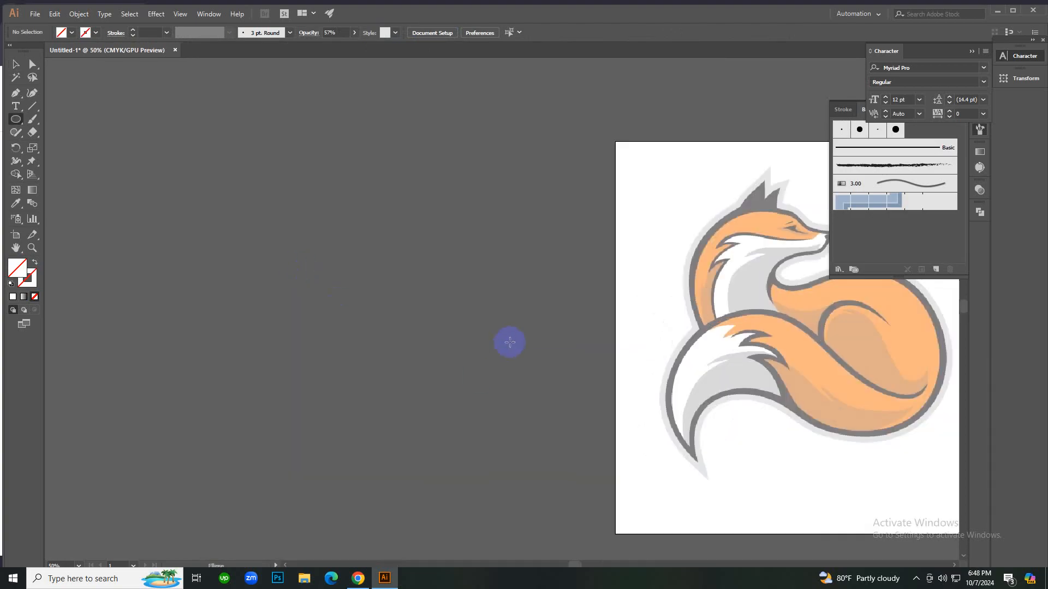
key("b")
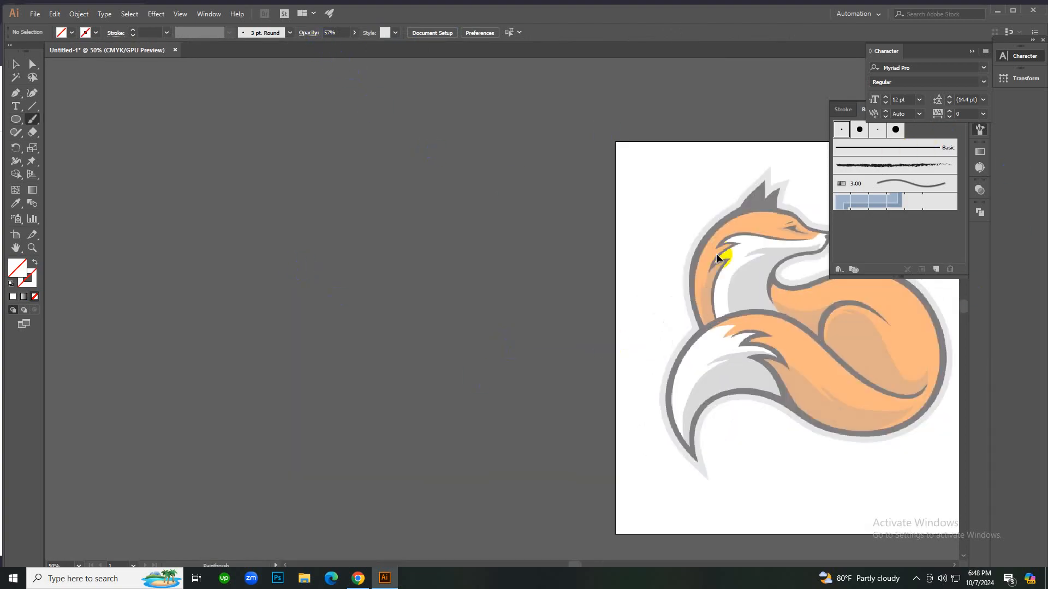
key("v")
Collapse the open character settings and display the brush collection beside the artboard.
left_click(980, 130)
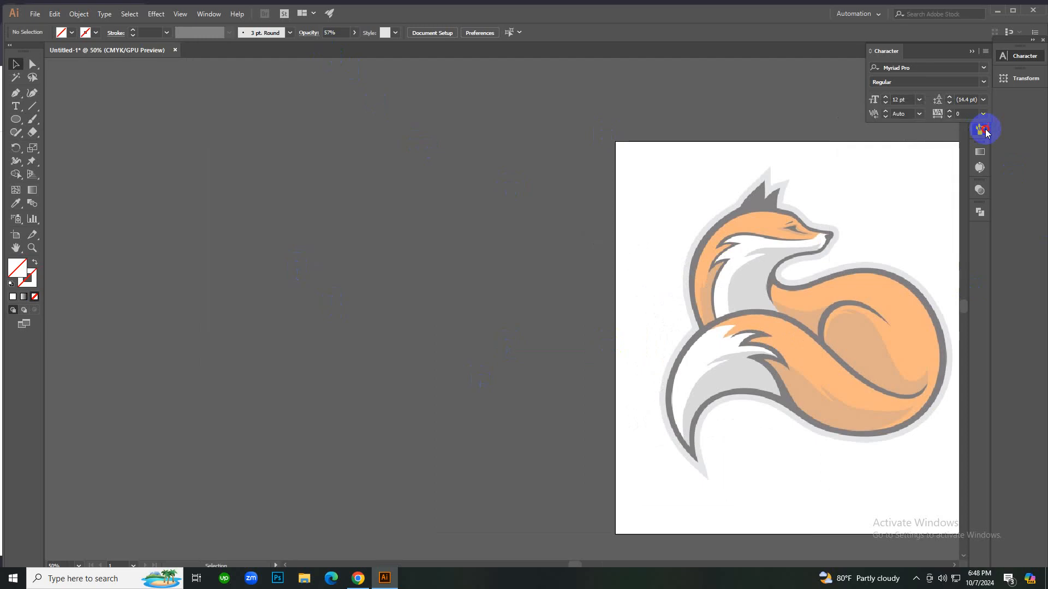
left_click(985, 131)
left_click(973, 52)
left_click(985, 136)
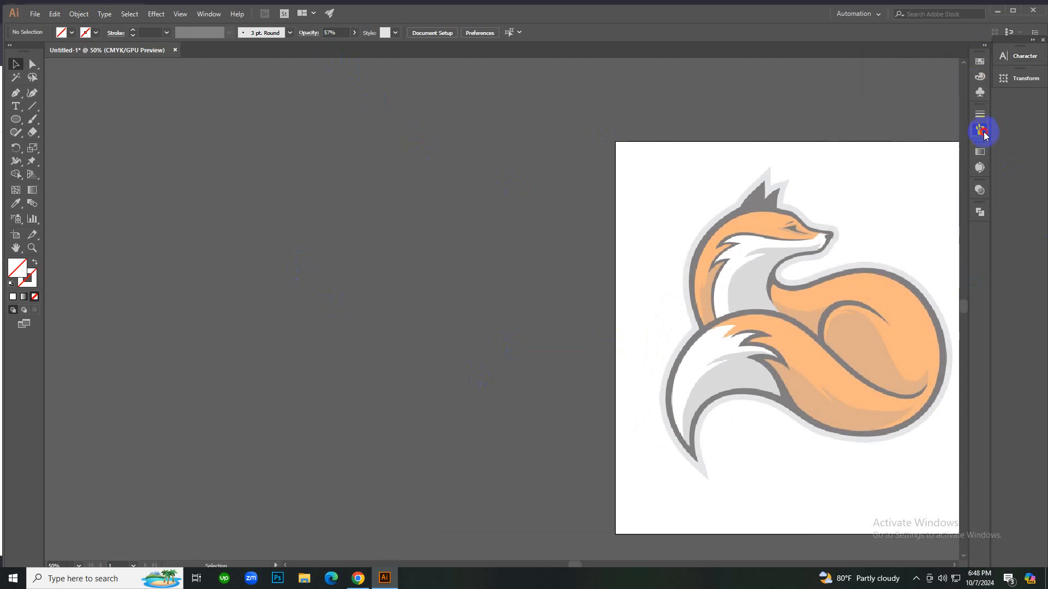
left_click(984, 133)
left_click(984, 132)
left_click(983, 132)
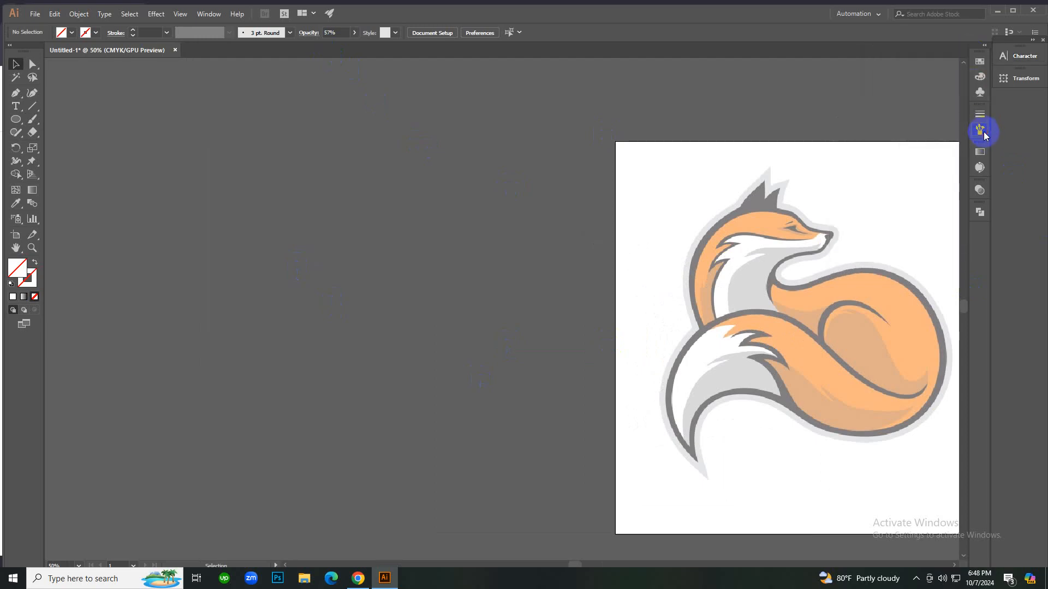
left_click(204, 20)
left_click(278, 192)
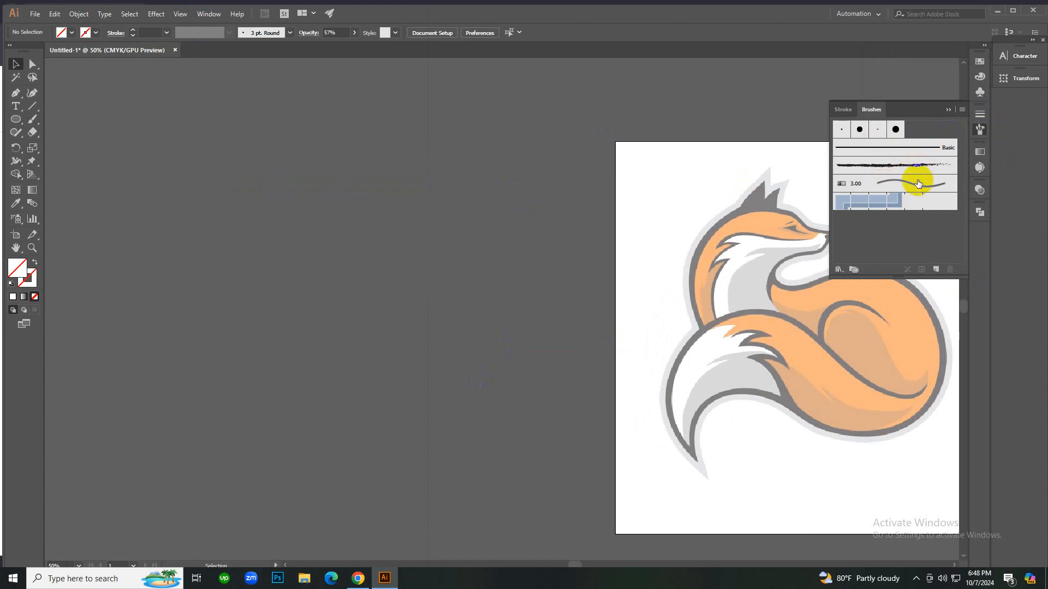
Paint an S-shaped test stroke about 13 by 8.4 in beside the artboard and apply the rough-edged art brush to it.
left_click(894, 154)
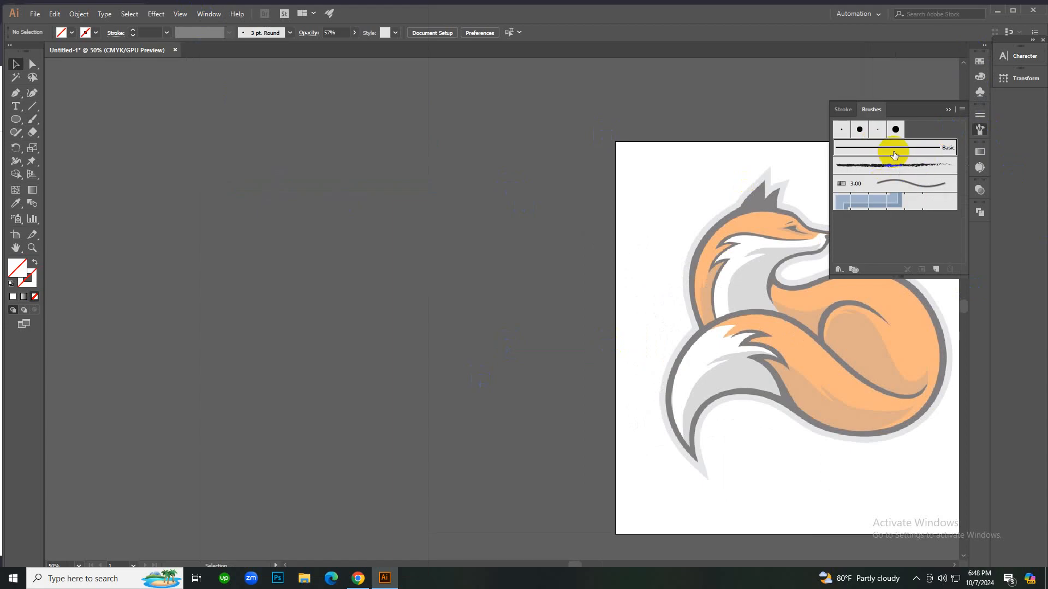
key("b")
left_click_drag(494, 169, 238, 311)
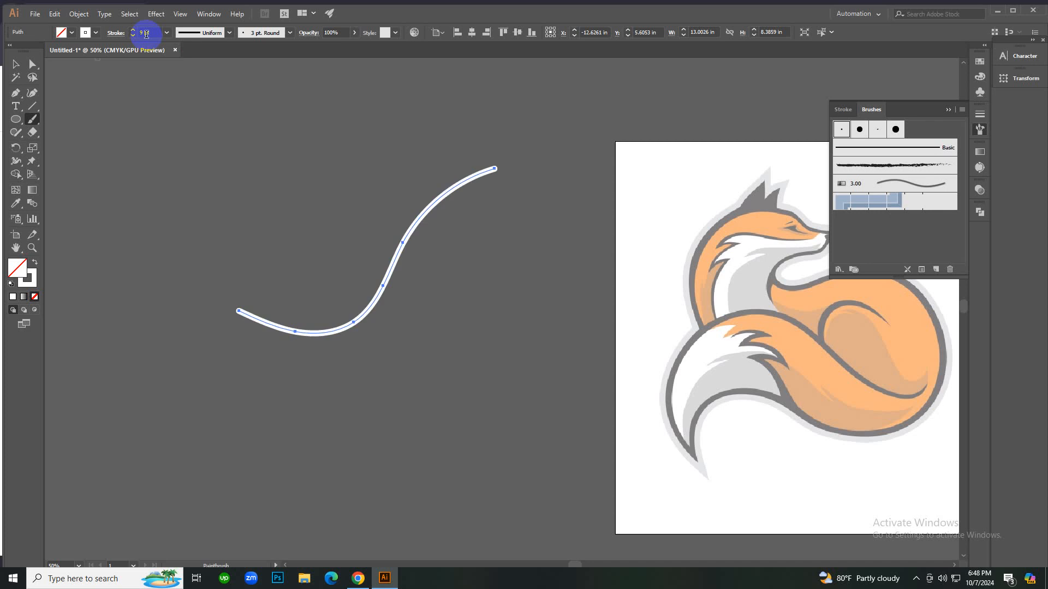
left_click(902, 170)
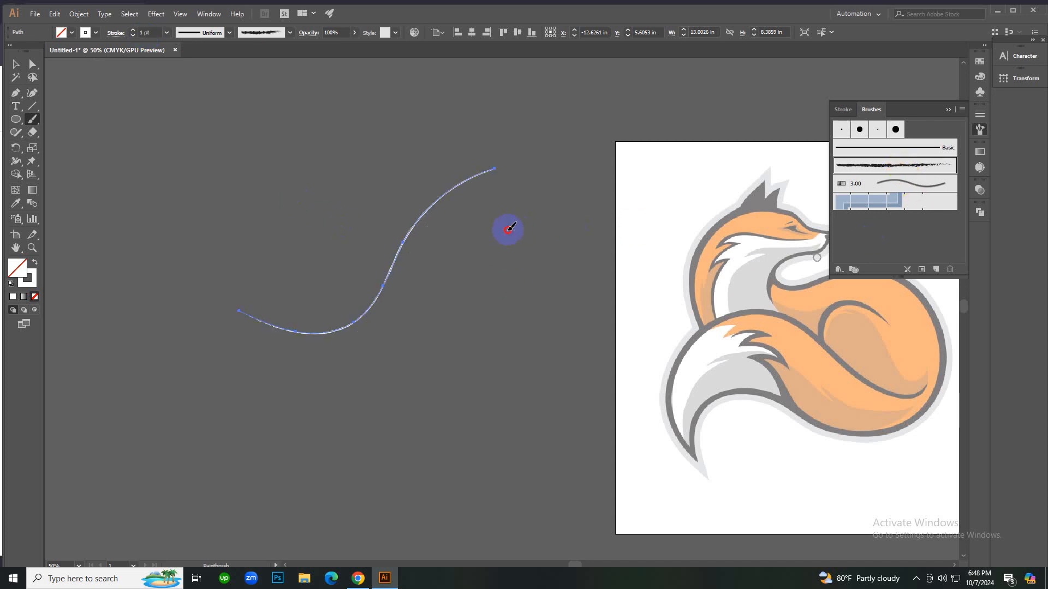
Paint a second test stroke with the rough-edged brush at 15 pt weight and another above with the Touch Calligraphic brush.
left_click_drag(511, 228, 227, 440)
type("15")
key("Return")
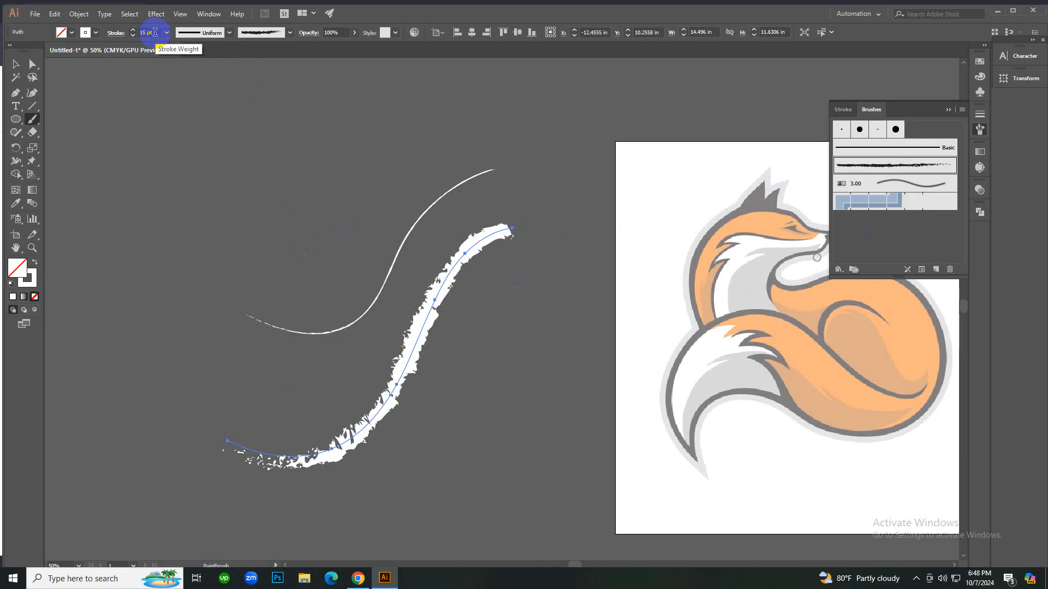
left_click(304, 175)
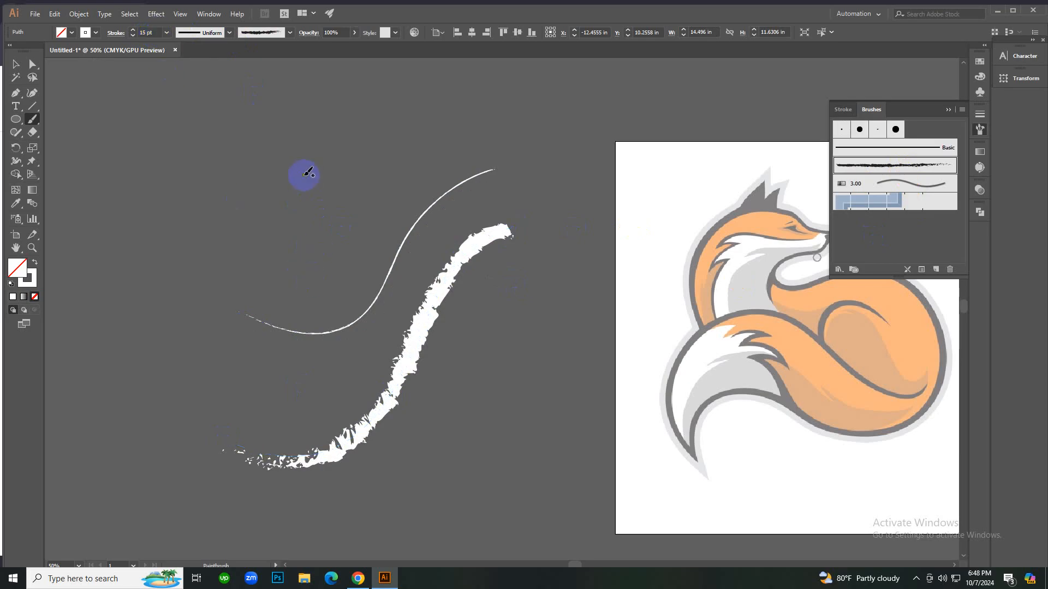
left_click(896, 130)
left_click_drag(427, 114, 122, 236)
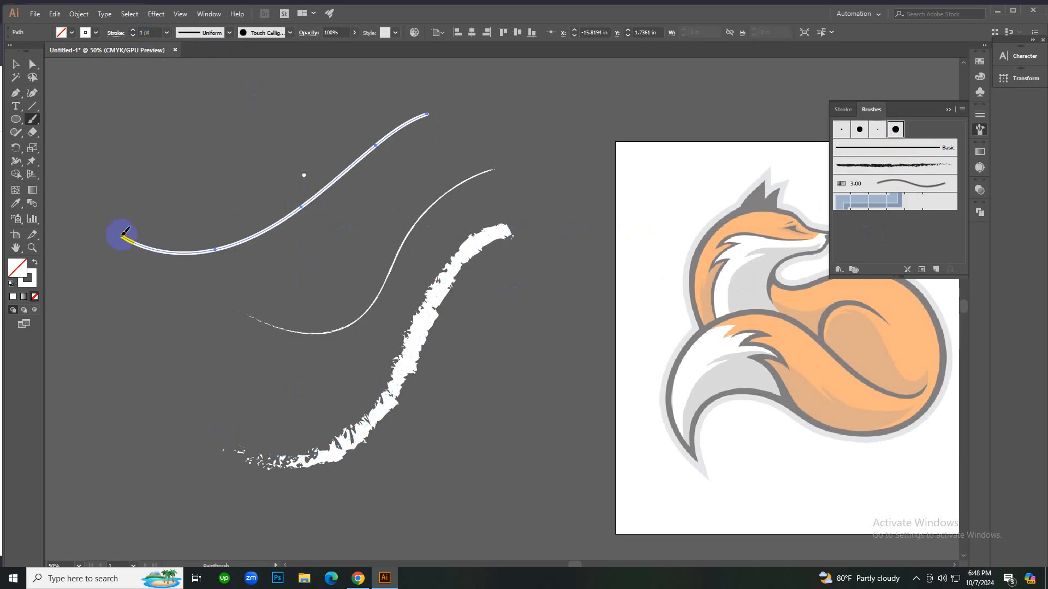
Delete all the test strokes beside the artboard.
key("v")
left_click(224, 140)
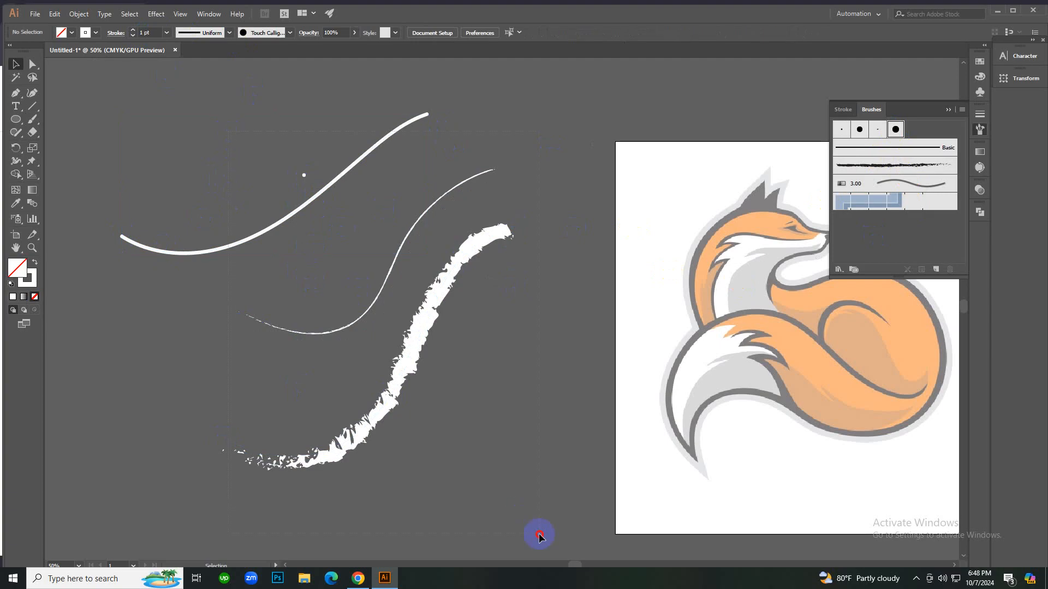
key("ctrl+a")
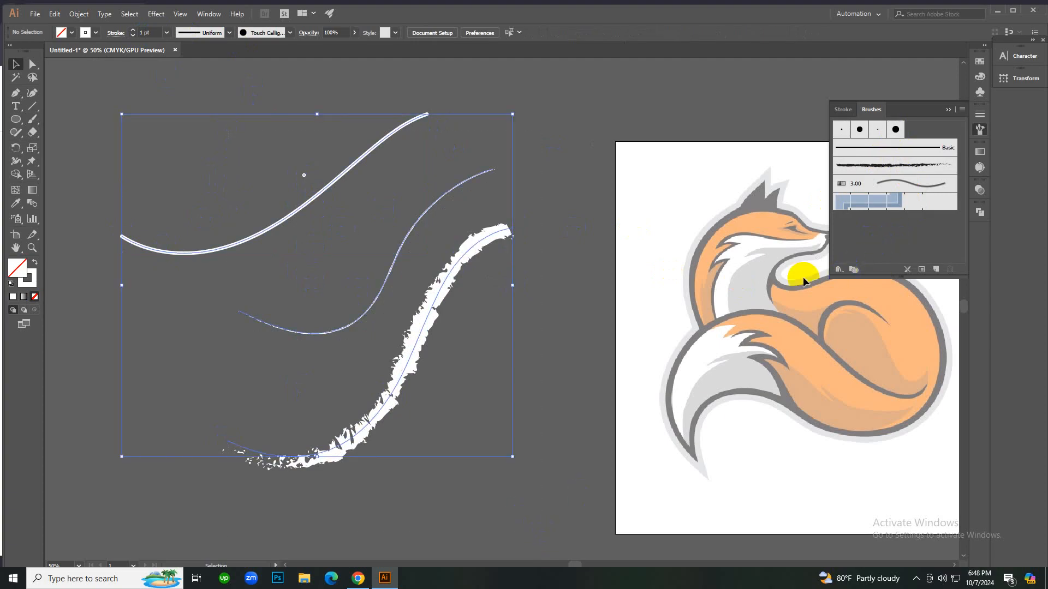
key("Delete")
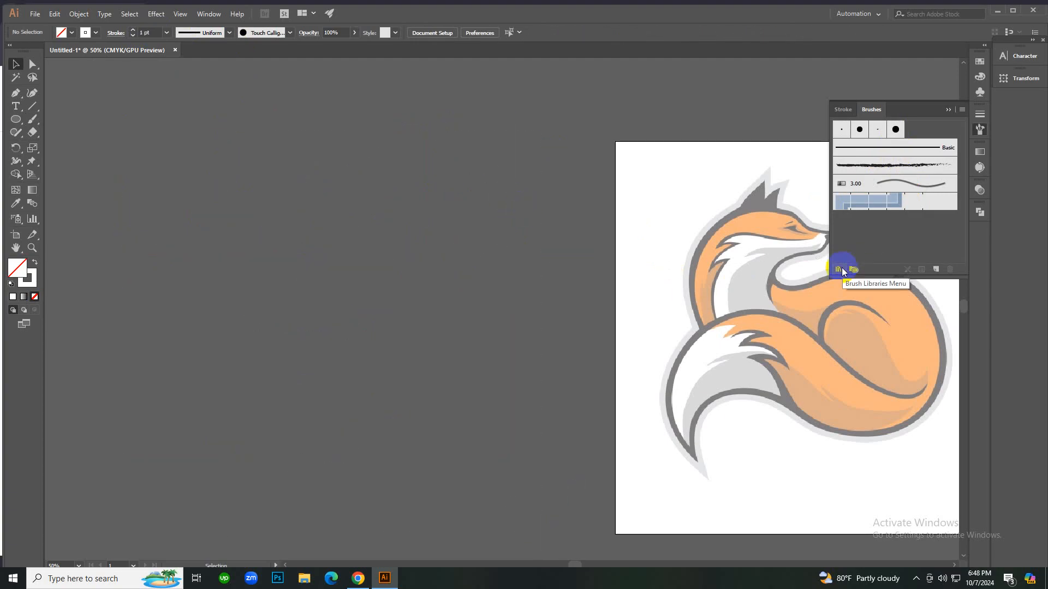
left_click(841, 269)
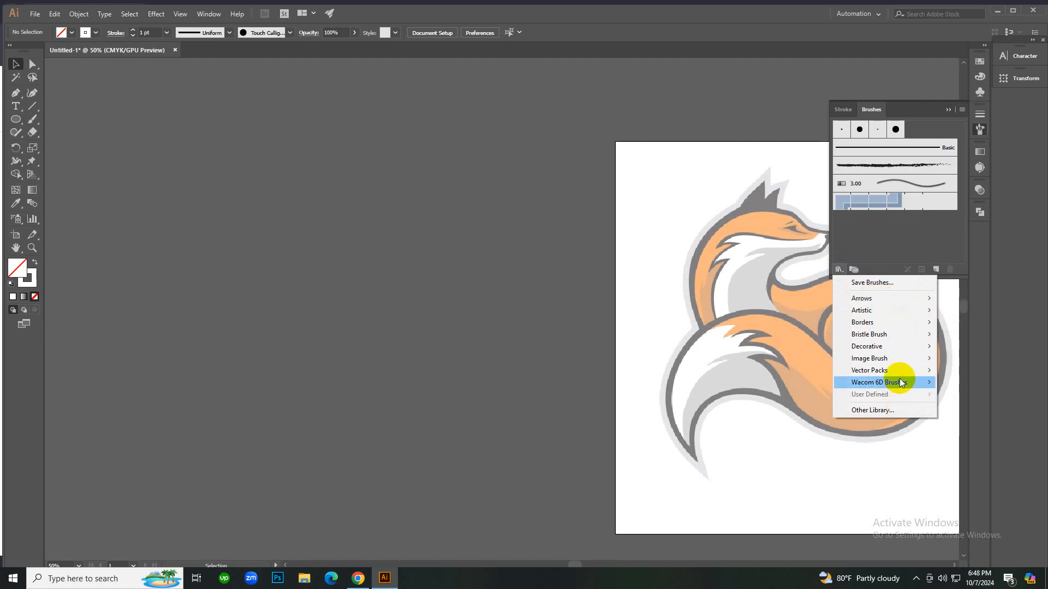
mouse_move(900, 379)
left_click(435, 309)
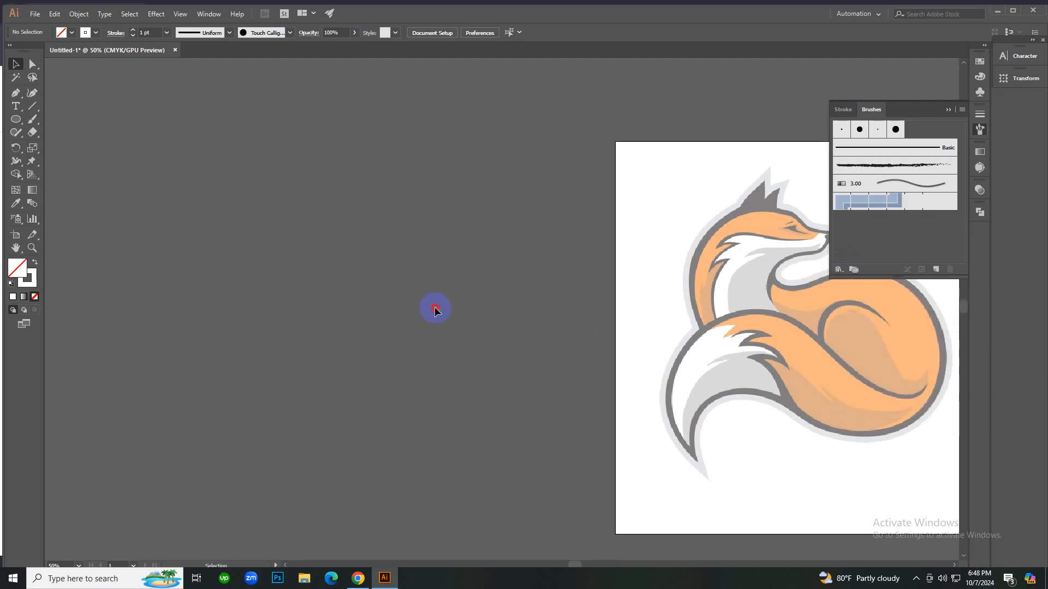
Draw a very thin horizontal ellipse about 13.6 by 0.53 in beneath the fox on the artboard.
left_click_drag(808, 355, 538, 330)
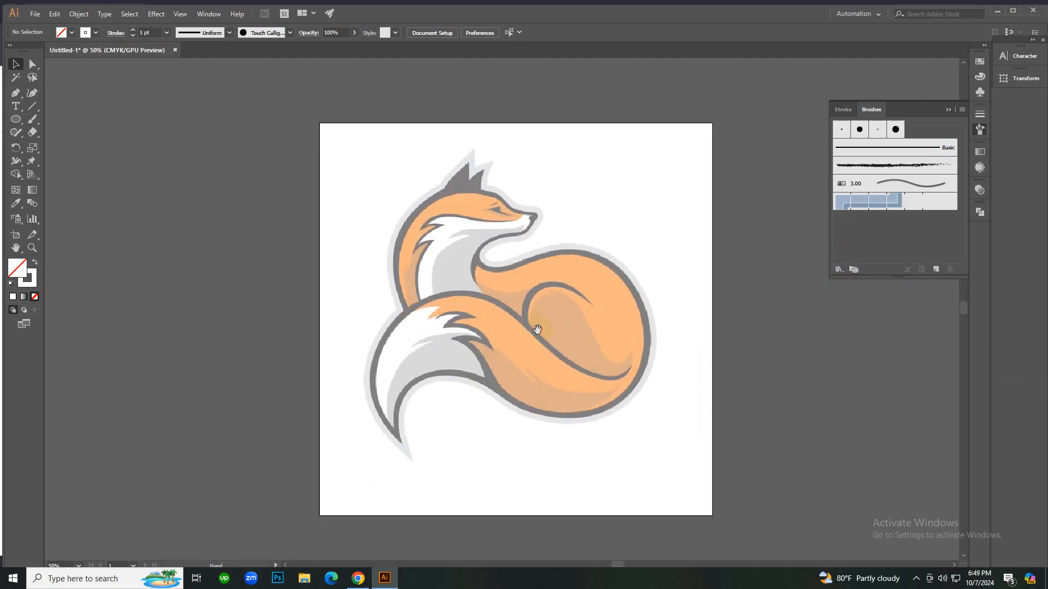
left_click(866, 156)
left_click(840, 160)
key("l")
scroll(503, 438, "down", 4)
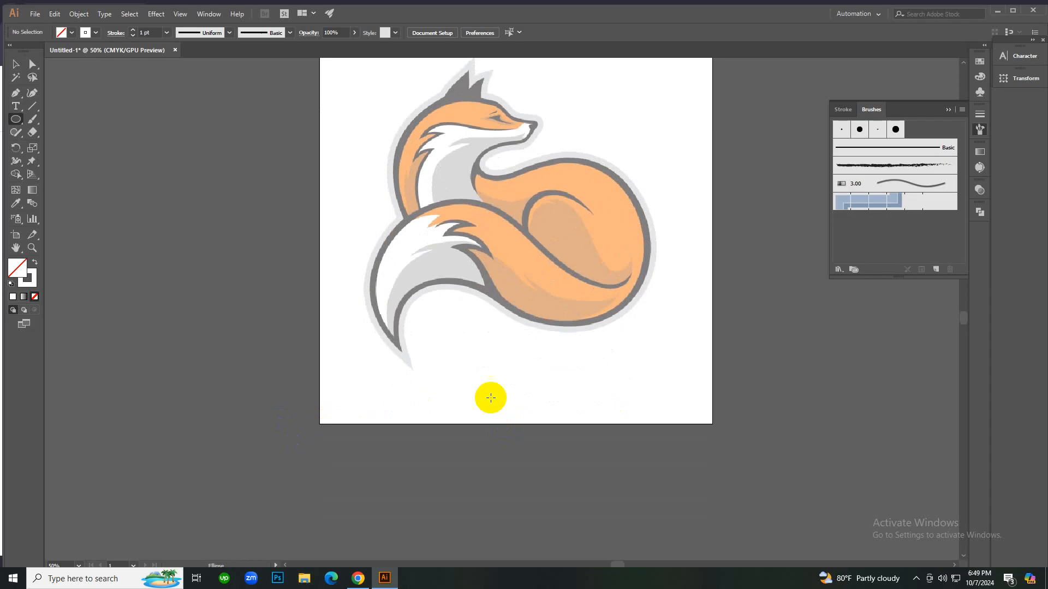
left_click_drag(446, 379, 459, 379)
left_click_drag(632, 377, 710, 389)
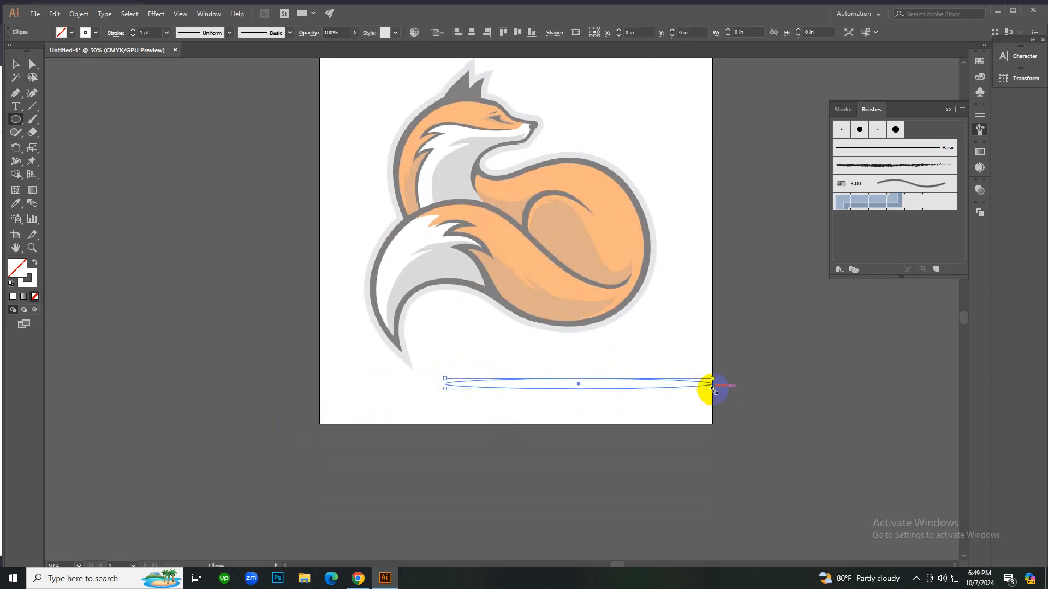
Give the thin ellipse a solid black fill without an outline and set its opacity to 100%.
key("i")
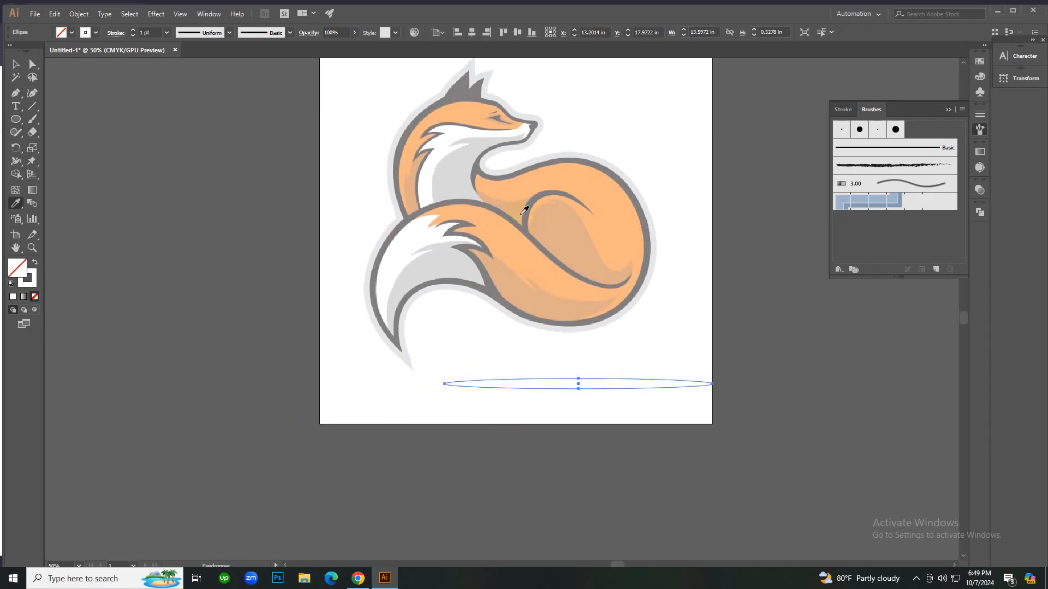
left_click(502, 213)
key("v")
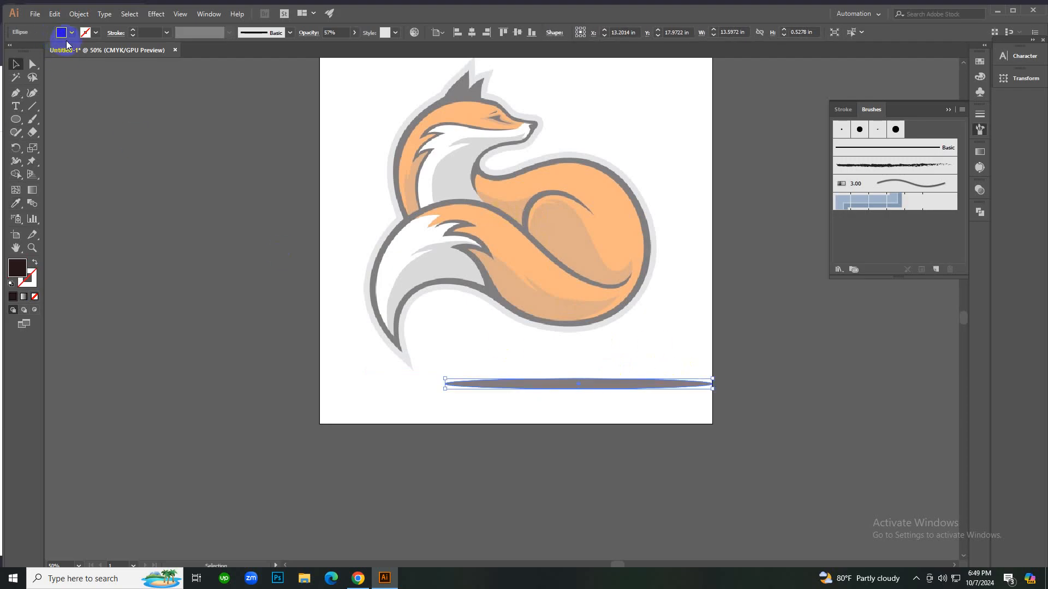
left_click(72, 32)
left_click(30, 51)
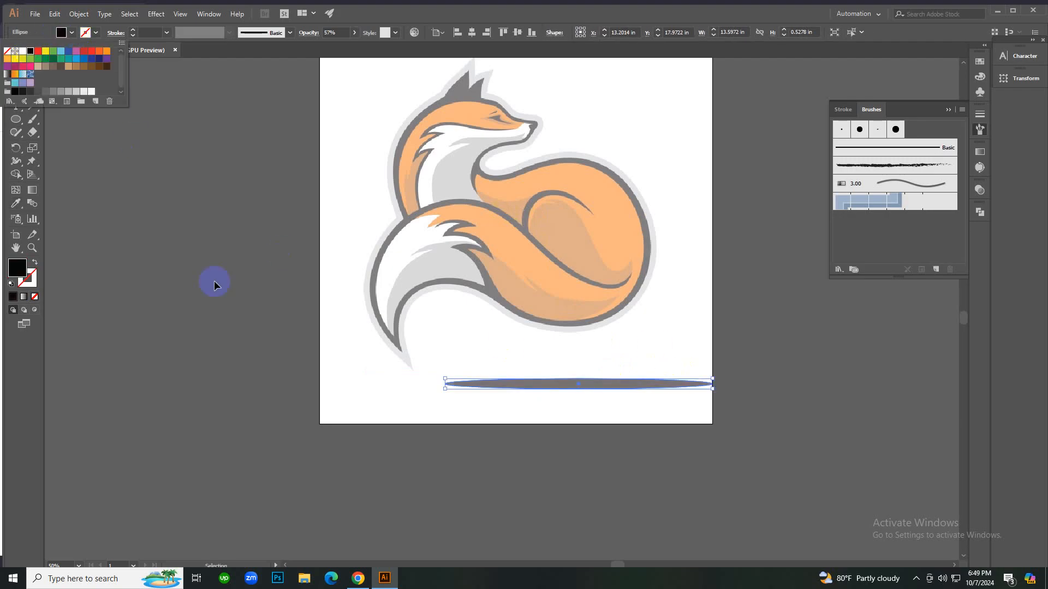
left_click(262, 346)
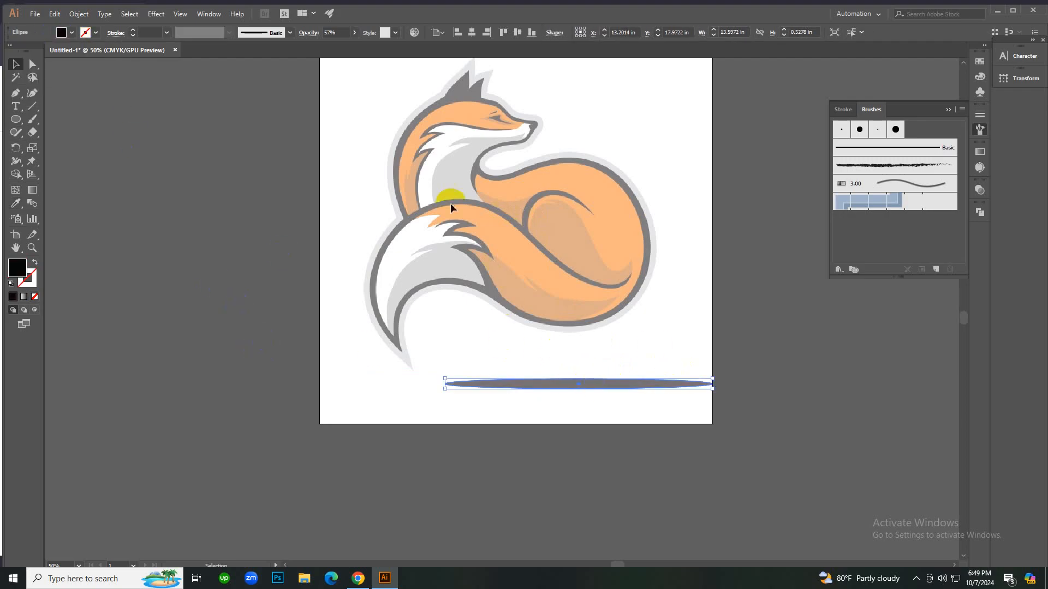
left_click(755, 281)
Create a new art brush from the black ellipse with the colorization method set to Tints.
left_click(597, 384)
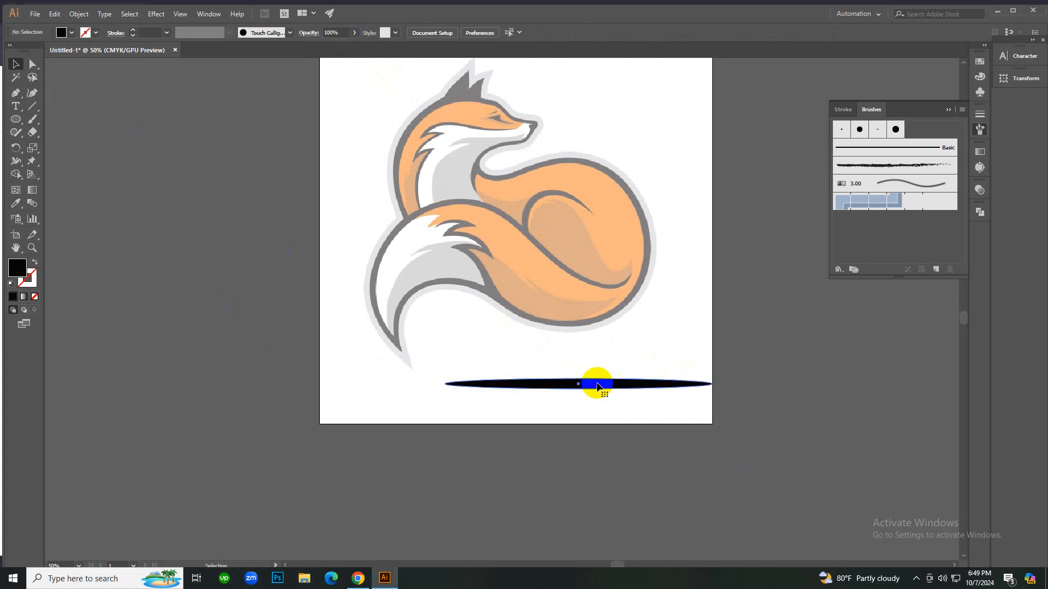
left_click(938, 269)
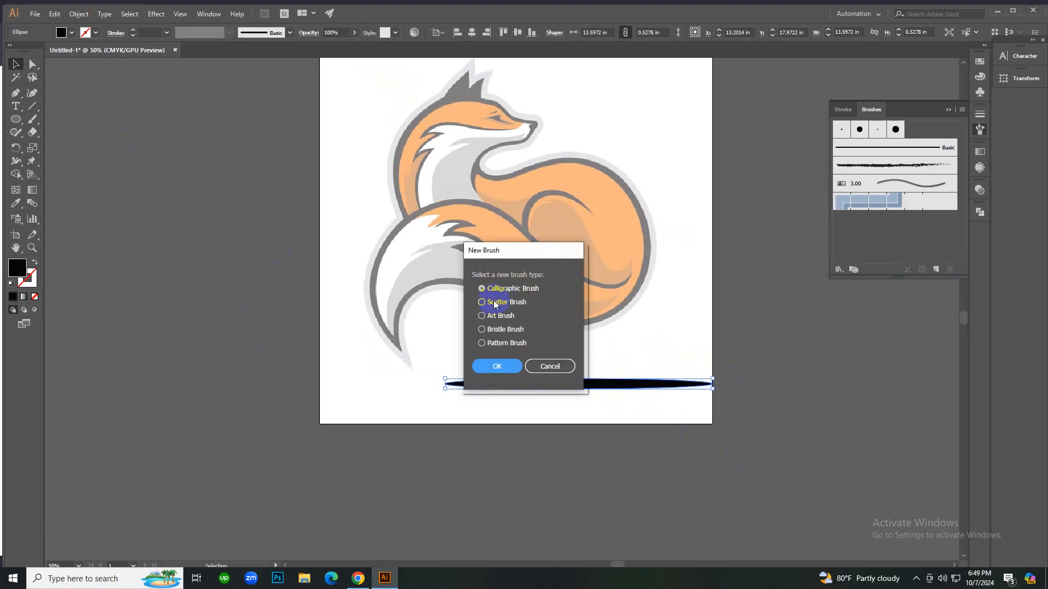
left_click(493, 319)
left_click(513, 367)
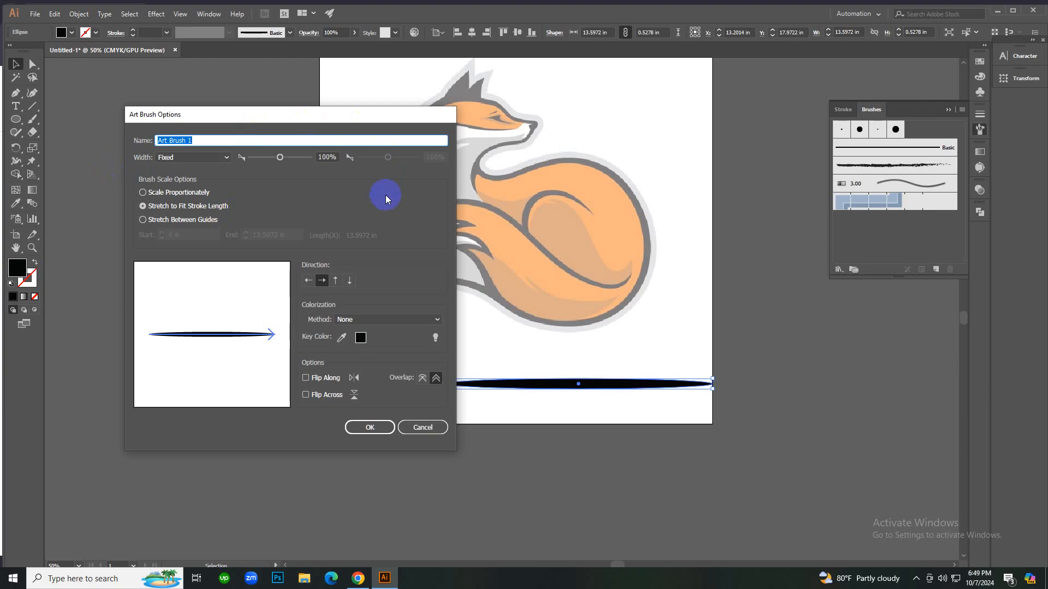
left_click(382, 318)
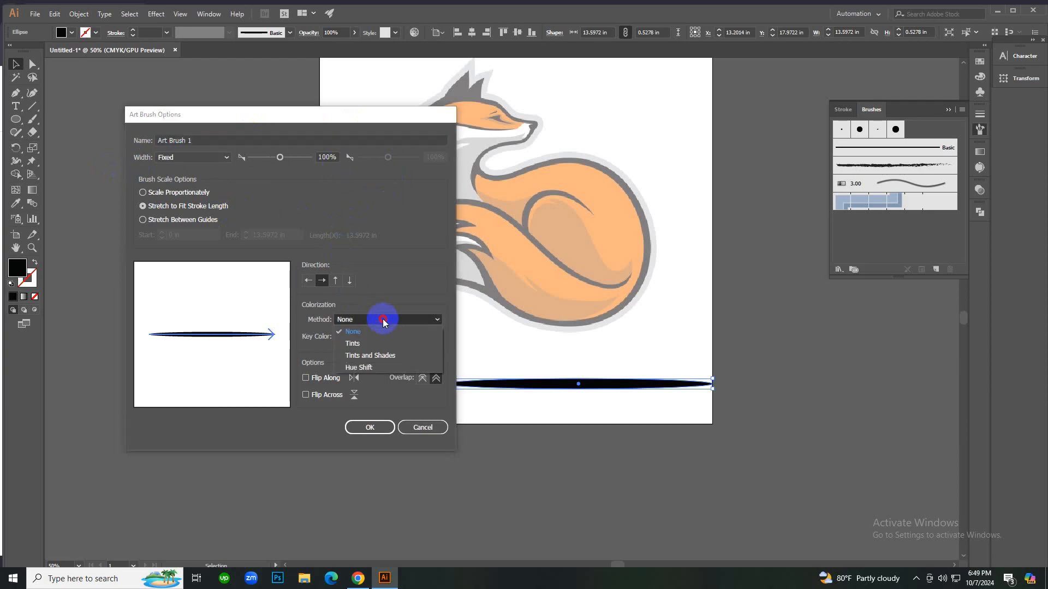
left_click(388, 345)
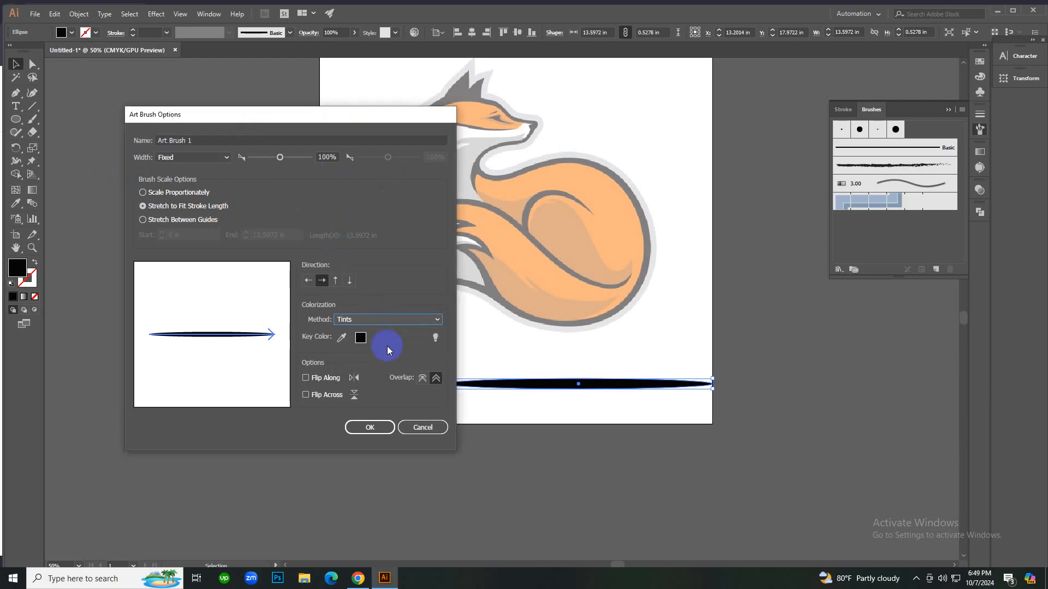
left_click(364, 427)
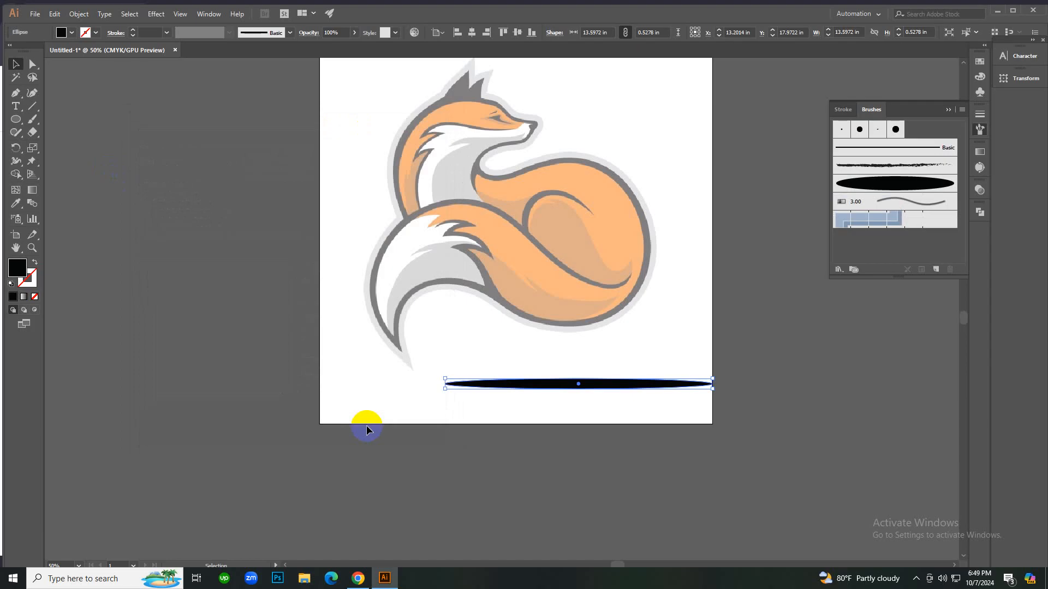
Delete the ellipse from the artboard and activate the Paintbrush tool with the new tapered art brush.
key("Delete")
left_click(884, 186)
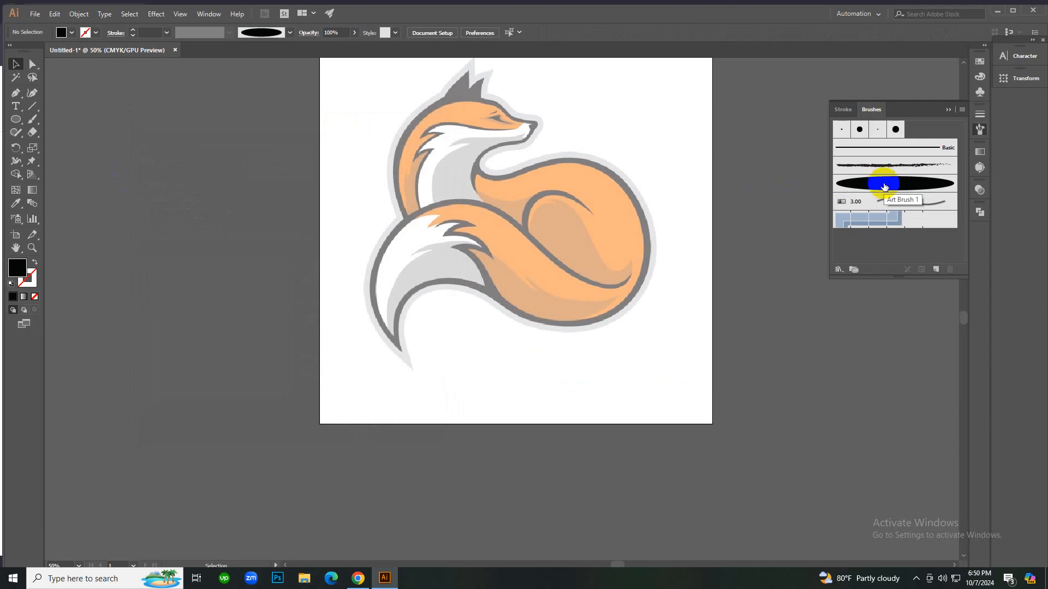
scroll(573, 358, "up", 3)
left_click(878, 184)
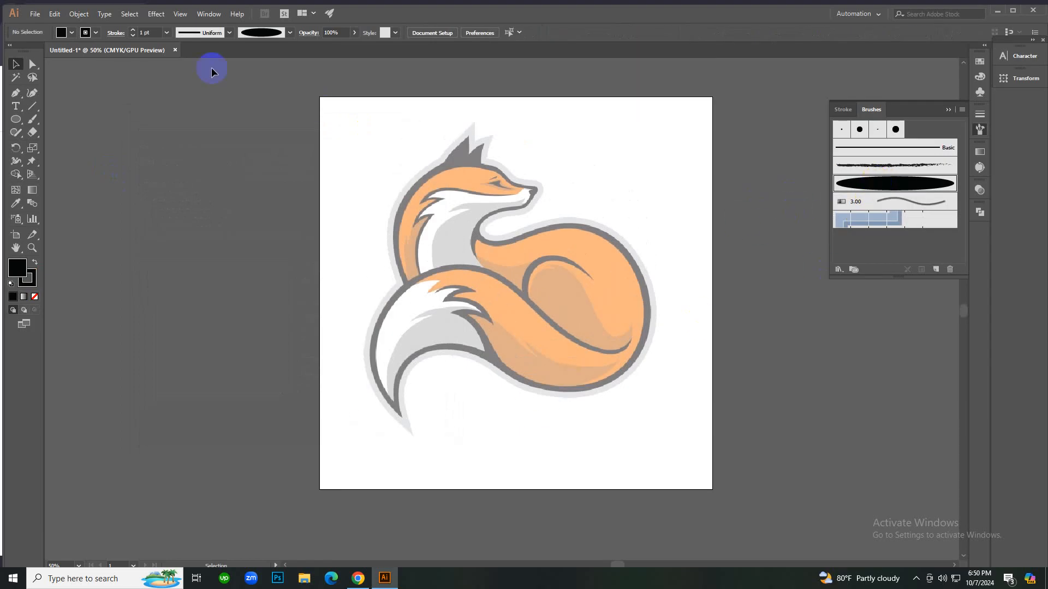
key("b")
left_click(879, 184)
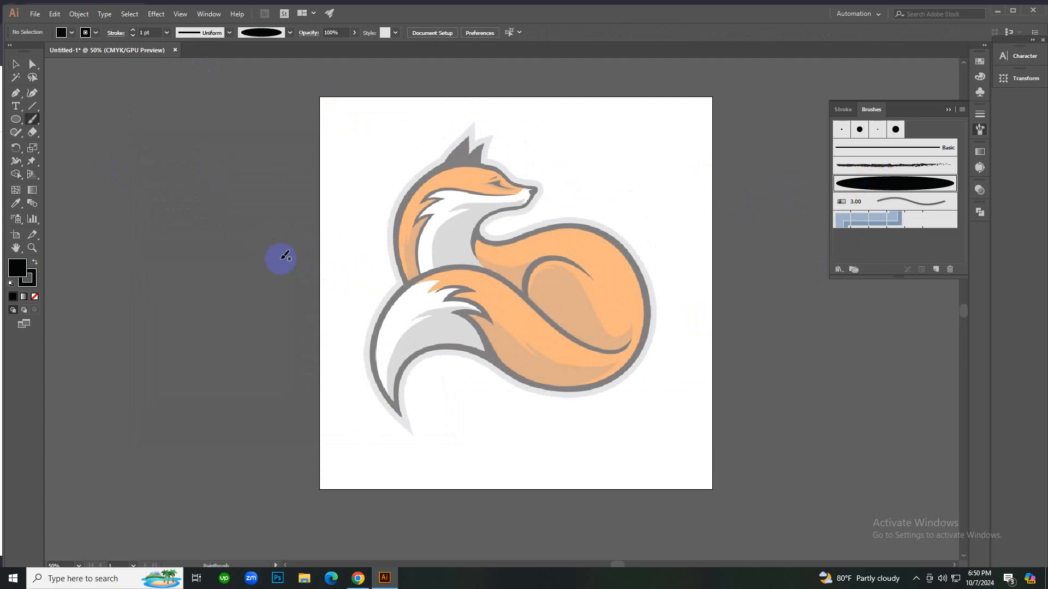
Try the tapered brush with an S-shaped stroke beside the artboard and one along the tail's upper outline, and undo both strokes.
left_click(922, 182)
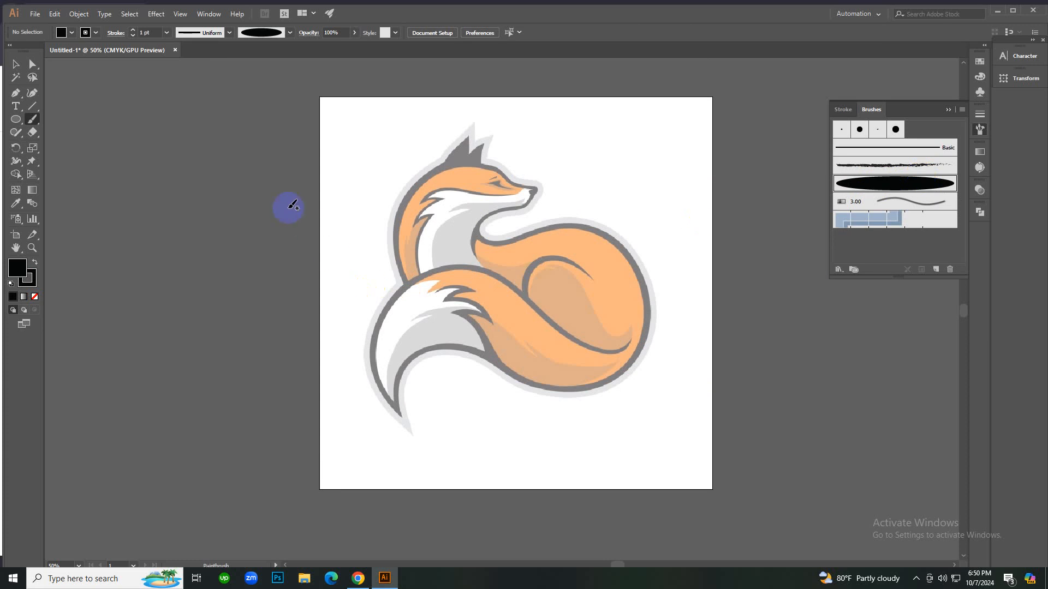
left_click_drag(241, 232, 130, 359)
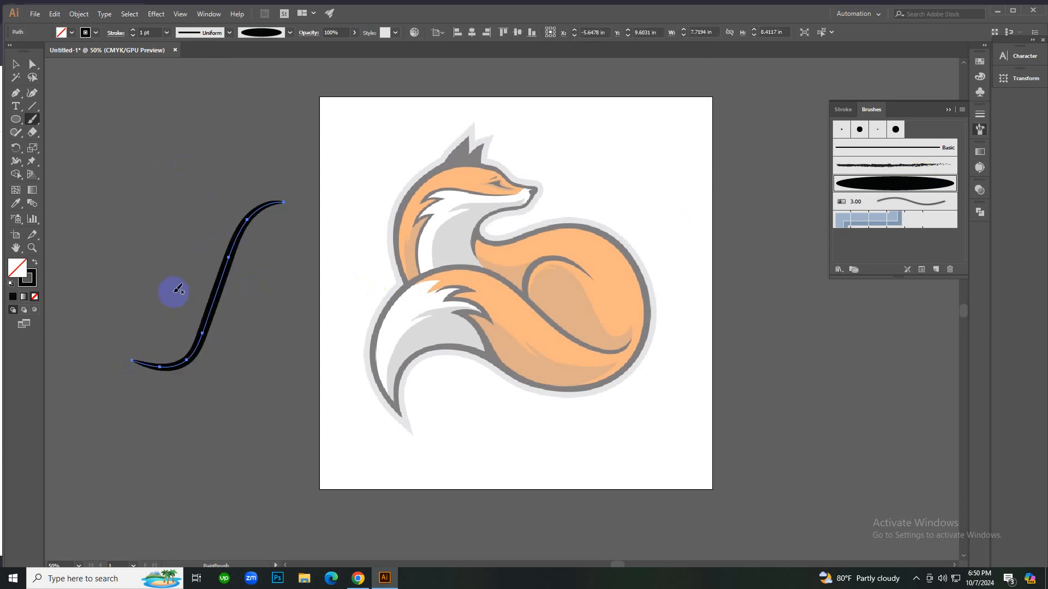
key("ctrl+z")
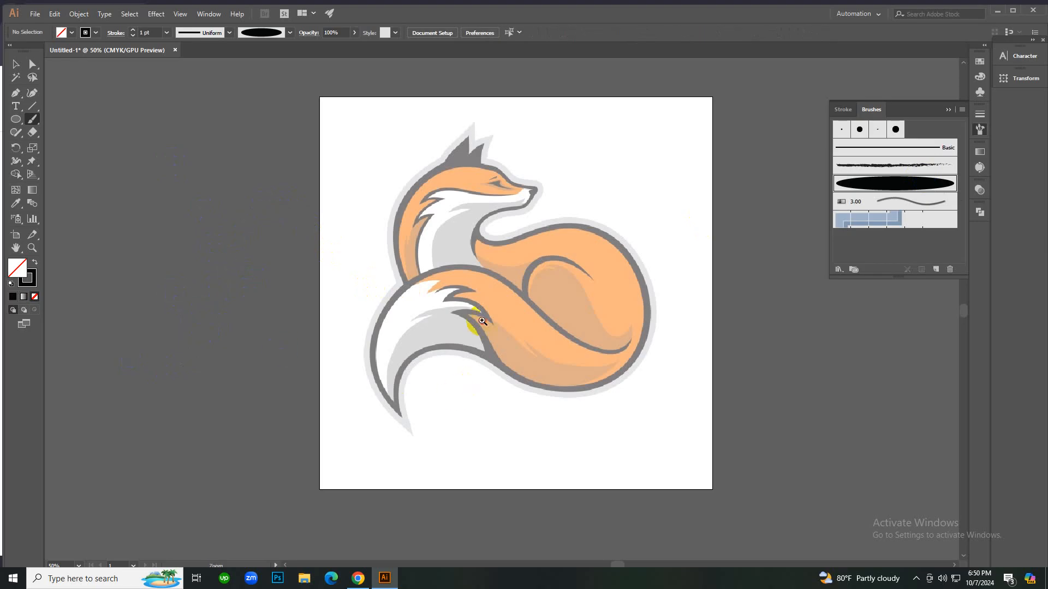
scroll(532, 316, "up", 3)
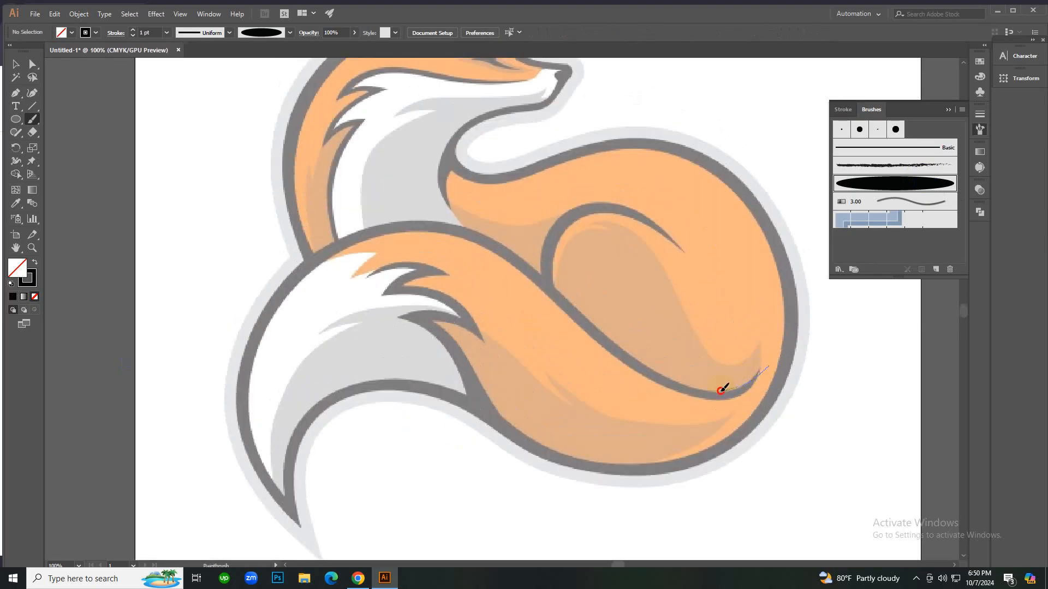
mouse_move(721, 389)
left_mouse_down()
mouse_move(568, 311)
mouse_move(323, 285)
mouse_move(295, 344)
left_mouse_up()
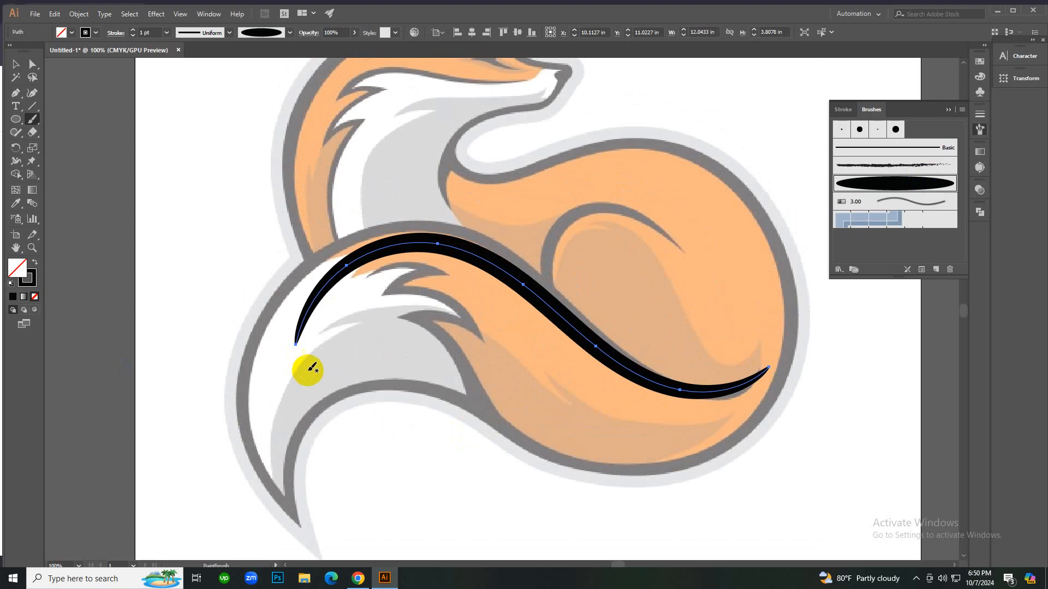
key("ctrl+z")
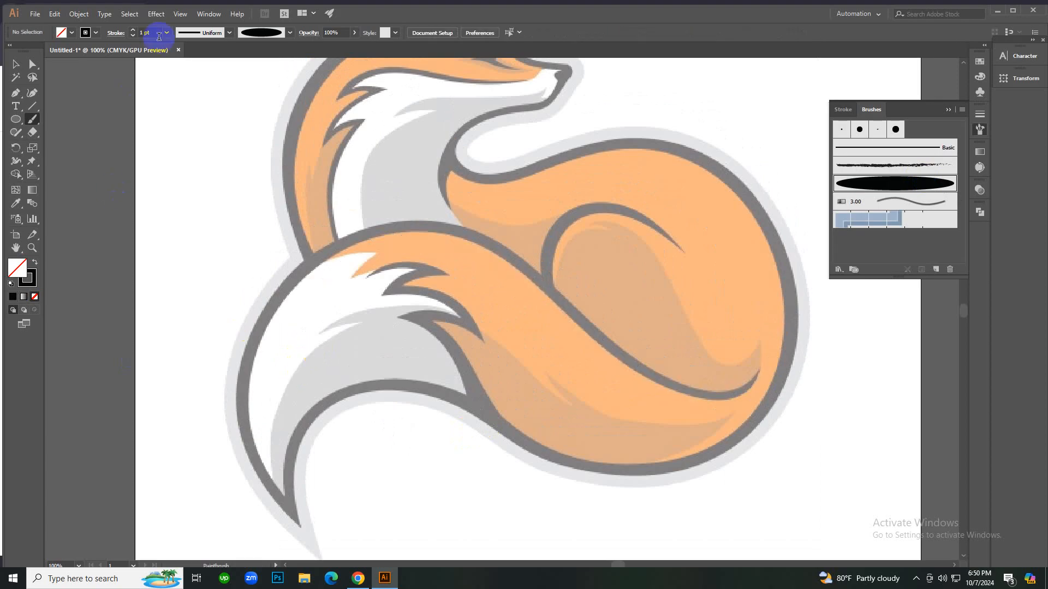
Set the stroke weight to 0.5 pt and paint a curve about 3.79 by 2.97 in along the fox's thigh outline.
type("0.5")
key("Return")
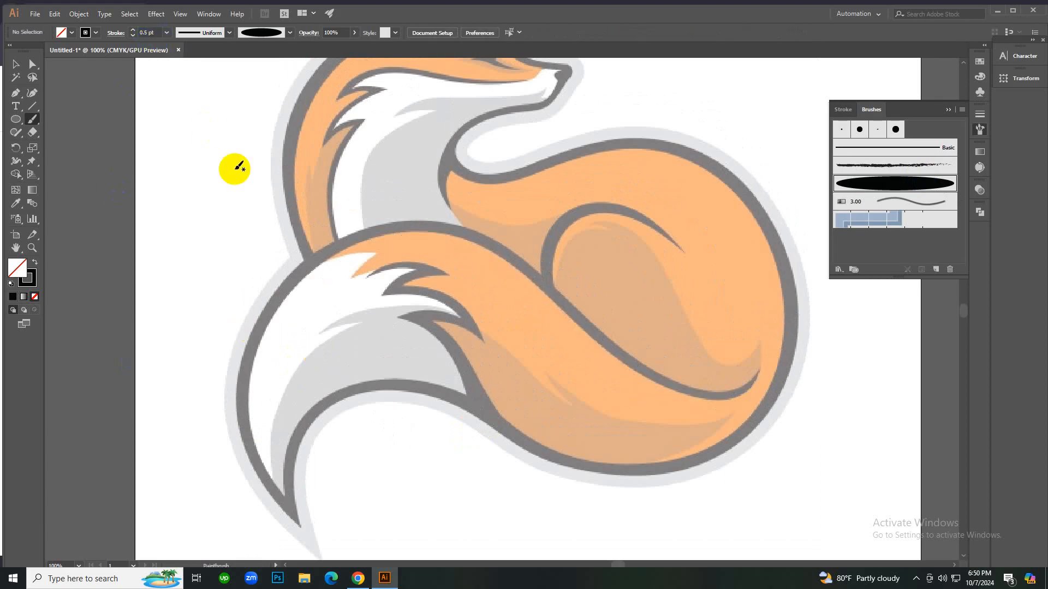
scroll(515, 335, "down", 1)
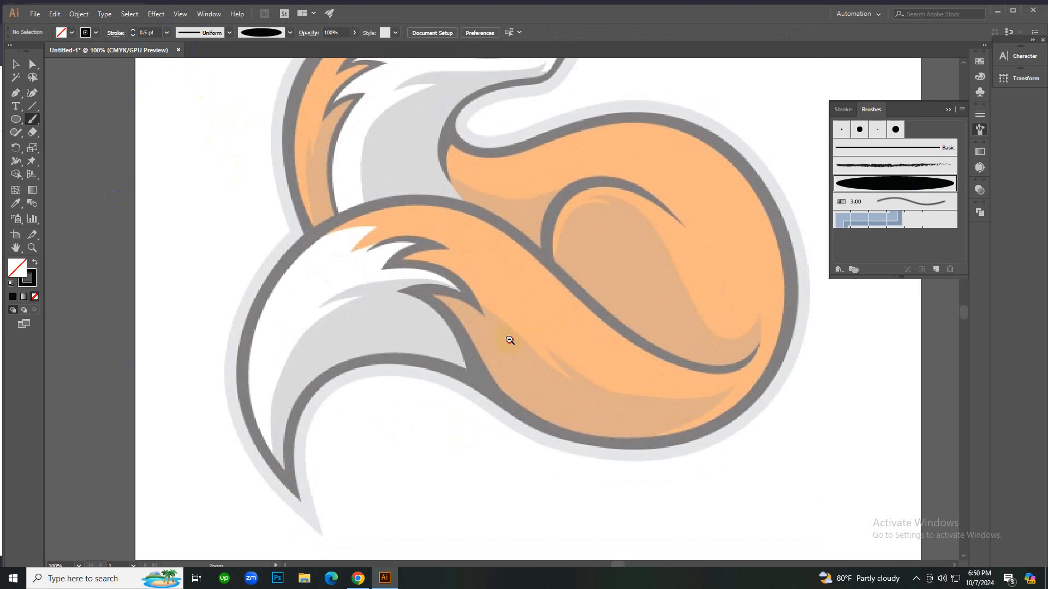
left_click(509, 340, "ctrl+alt")
left_click(498, 231, "ctrl")
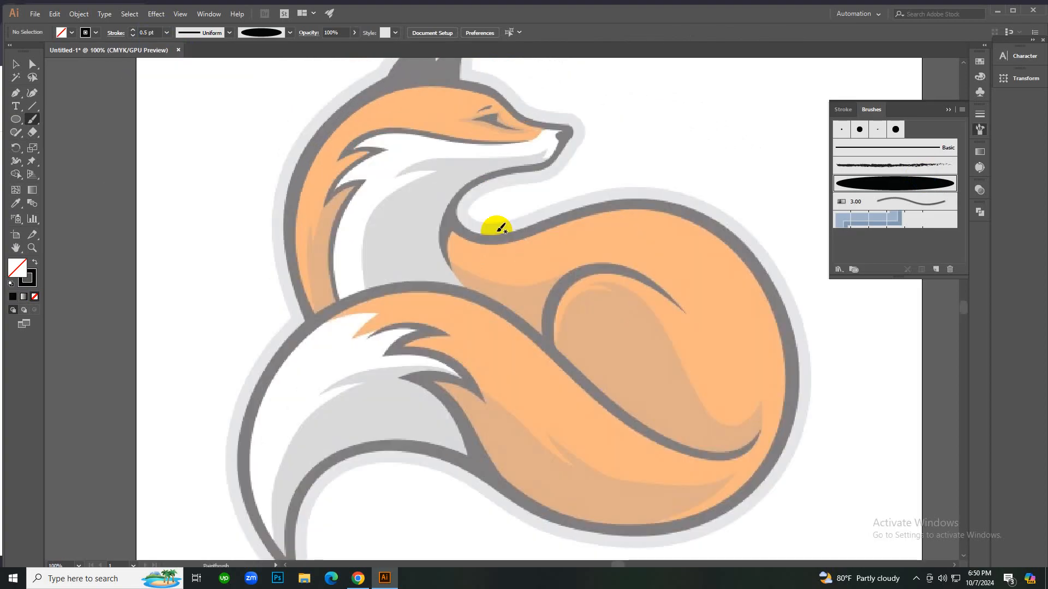
scroll(500, 228, "down", 2)
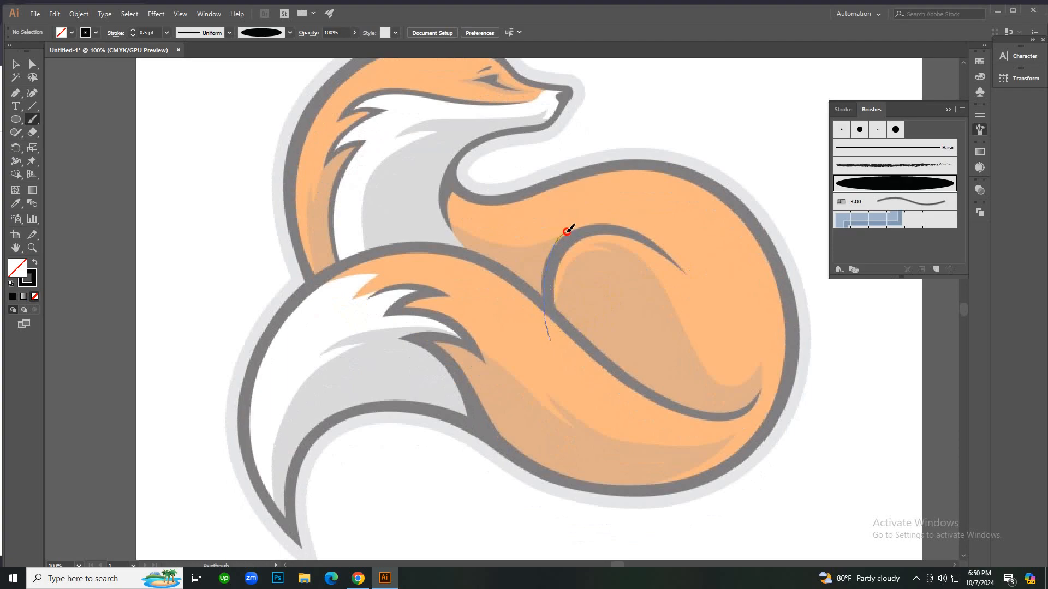
left_click_drag(668, 252, 691, 277)
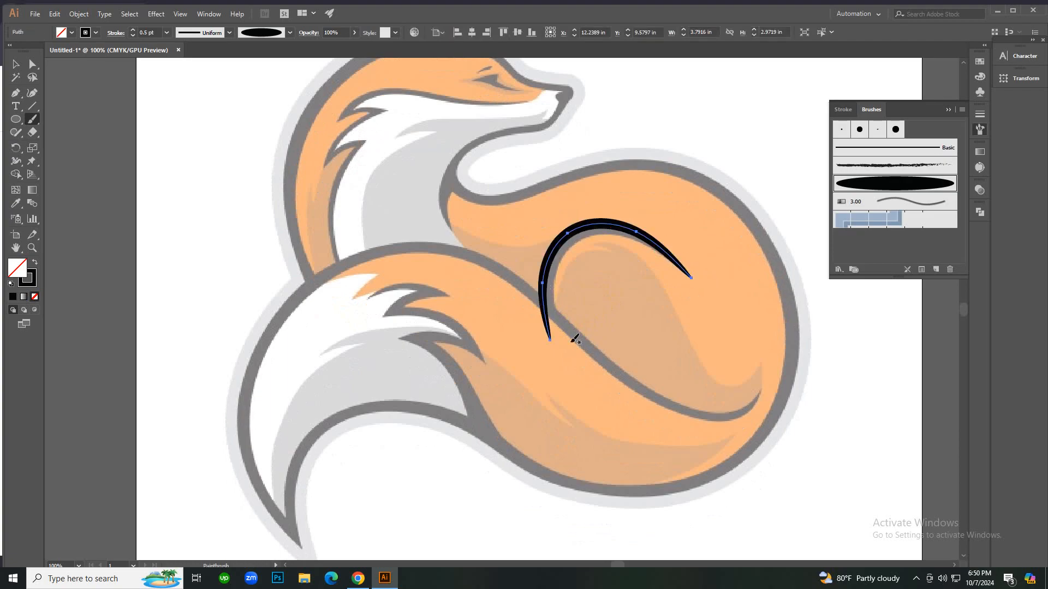
Apply the triangular width profile, tapering to a point, to the thigh stroke and set its weight to 1 pt.
scroll(575, 340, "down", 1)
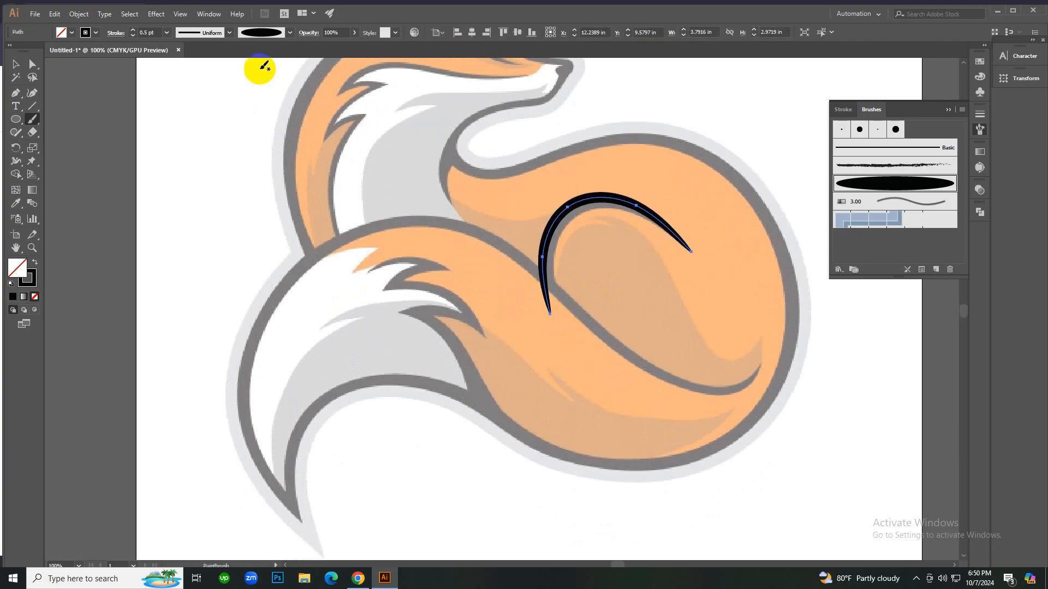
left_click(247, 53)
left_click(231, 34)
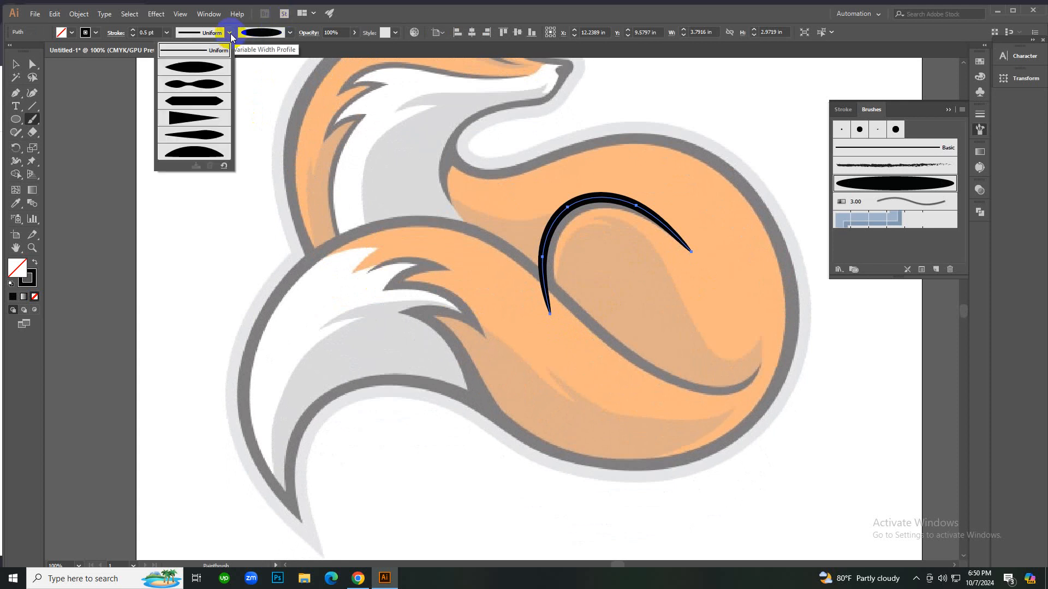
left_click(200, 119)
left_click(153, 36)
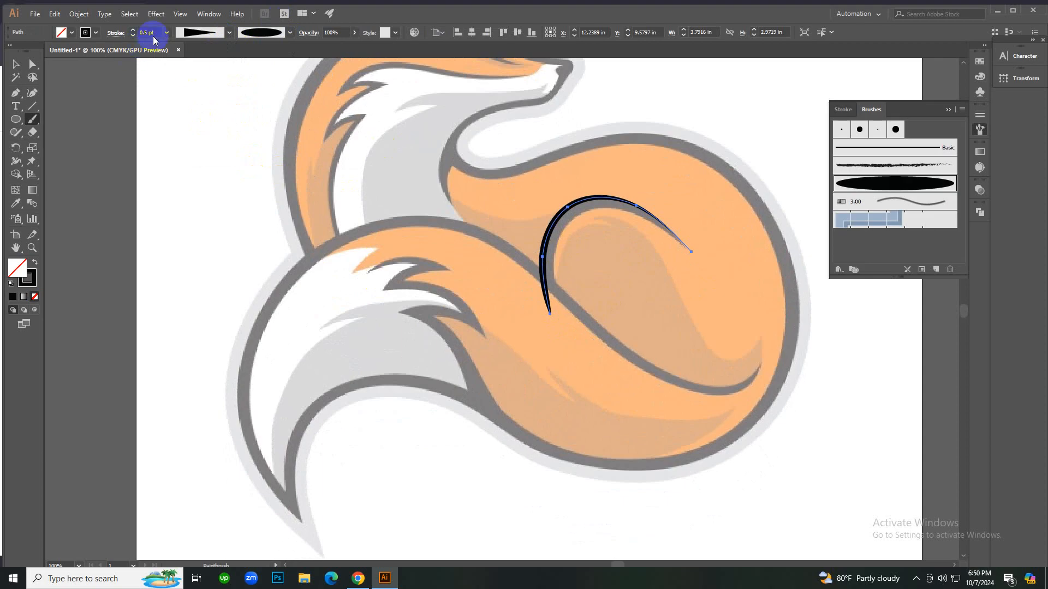
key("v")
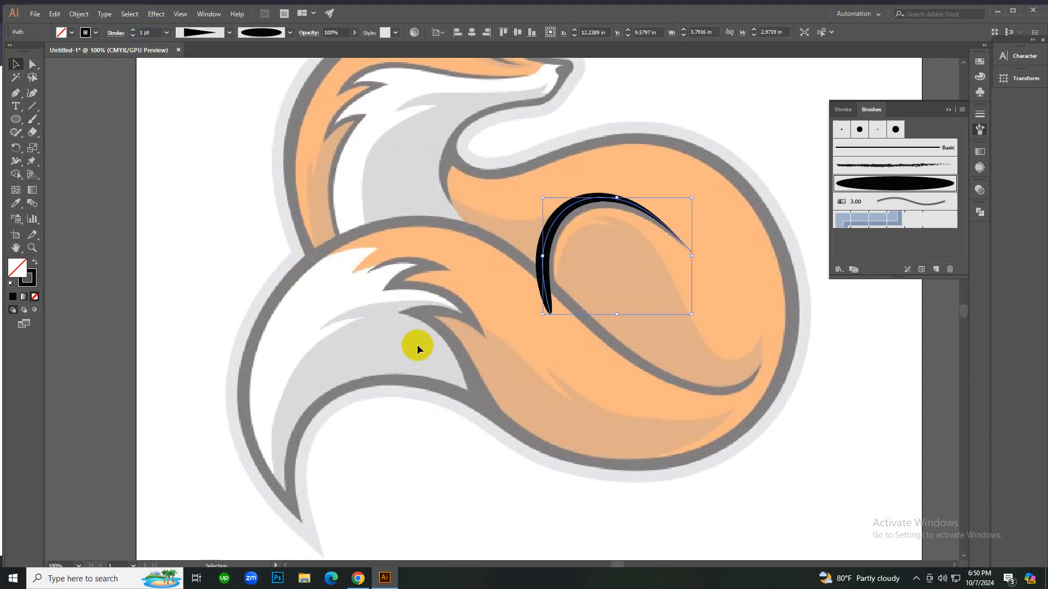
Move the thigh stroke about 0.08 in to the right, closer to the reference outline.
left_click(417, 345)
left_click(537, 269)
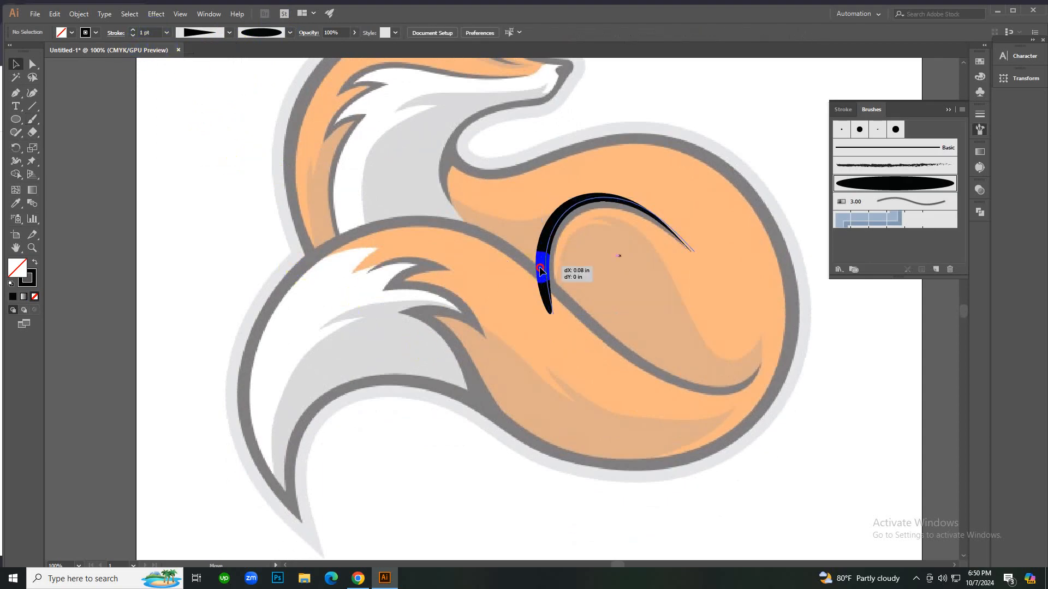
left_click_drag(480, 183, 657, 323)
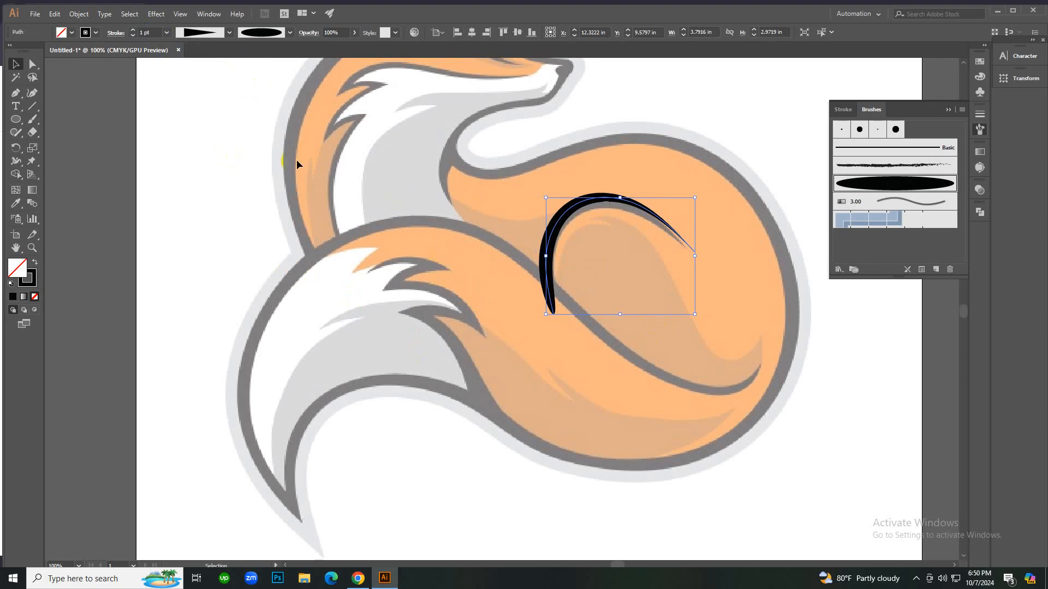
left_click(230, 32)
left_click(234, 41)
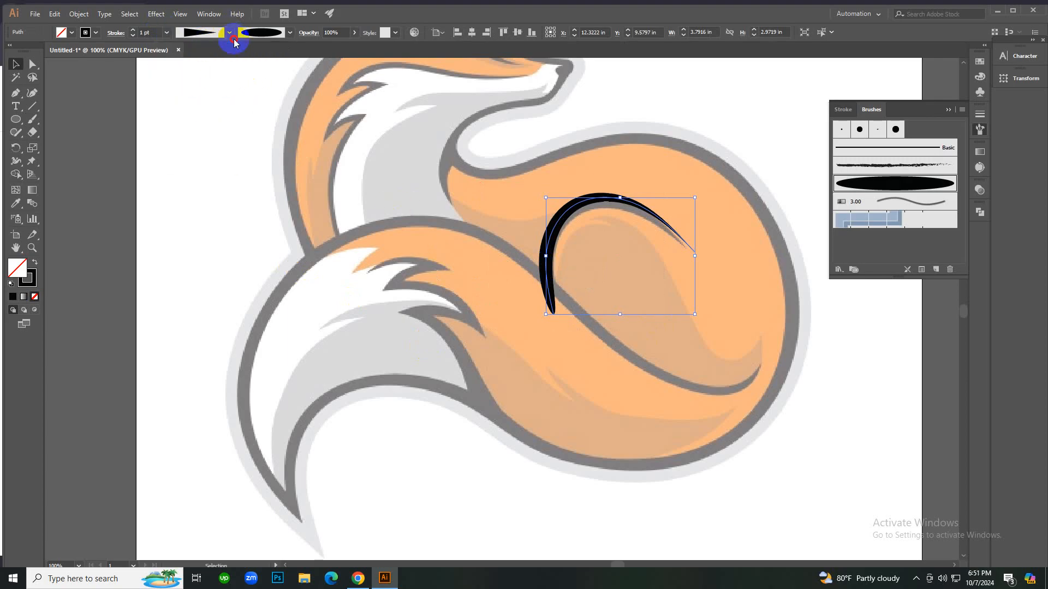
left_click(230, 33)
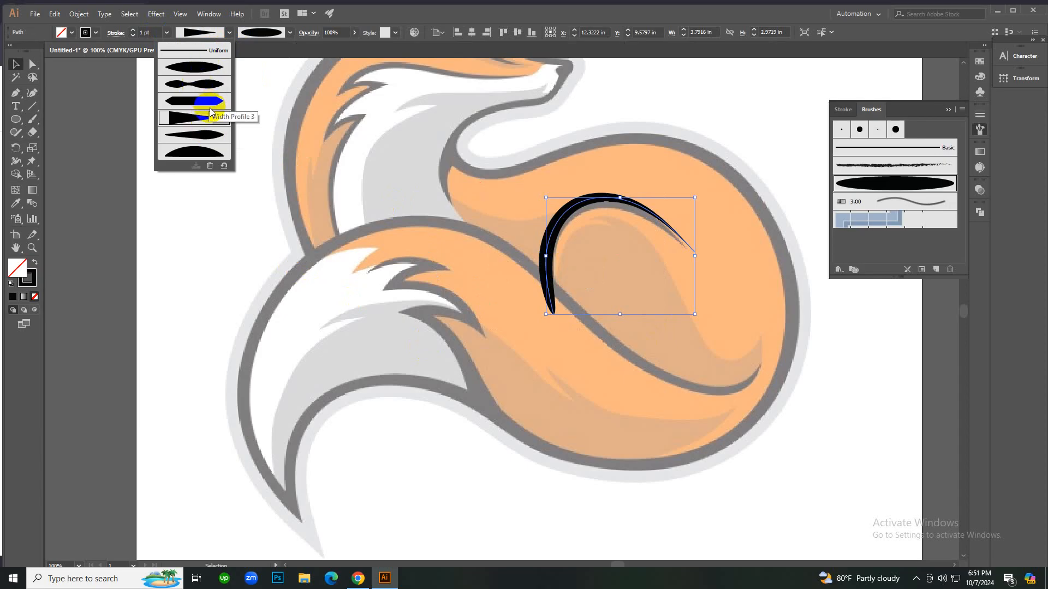
left_click(203, 71)
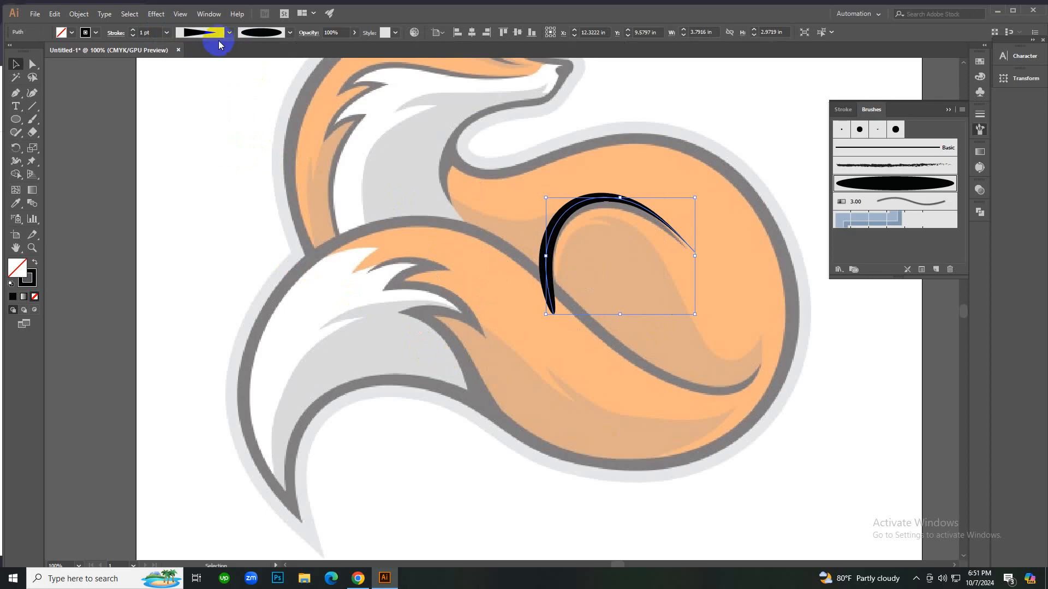
Try to trace the neck and head outline with the Paintbrush using the triangular width profile, and undo the stroke.
key("b")
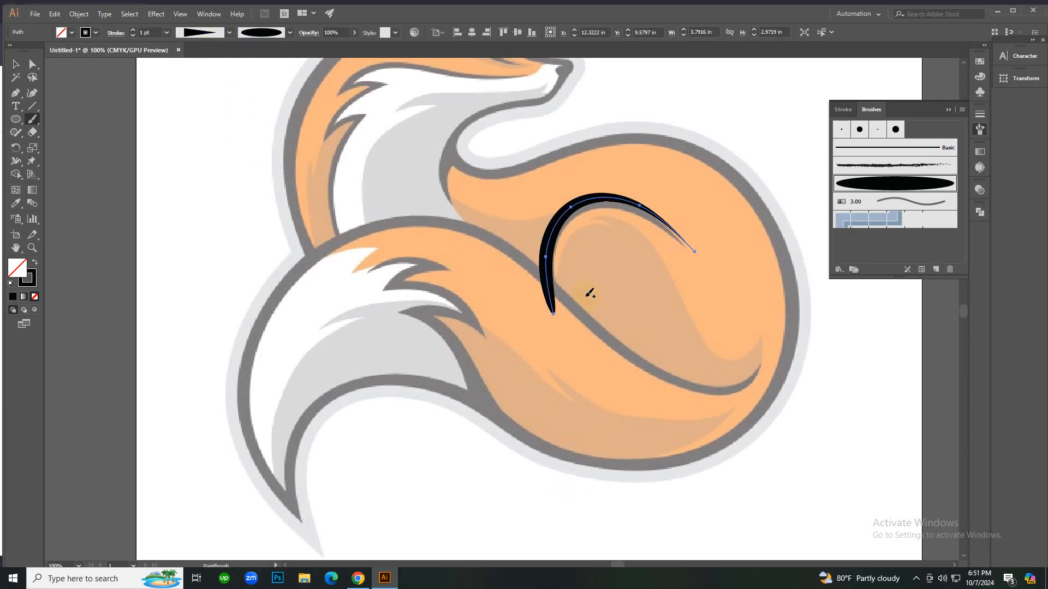
key("ctrl+0")
key("ctrl+1")
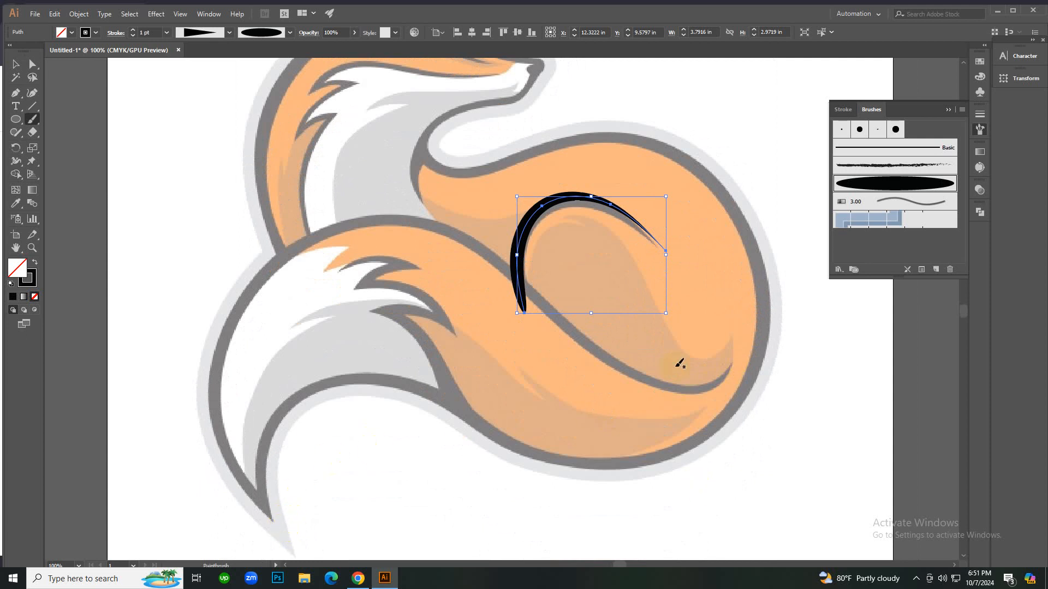
scroll(679, 363, "up", 5)
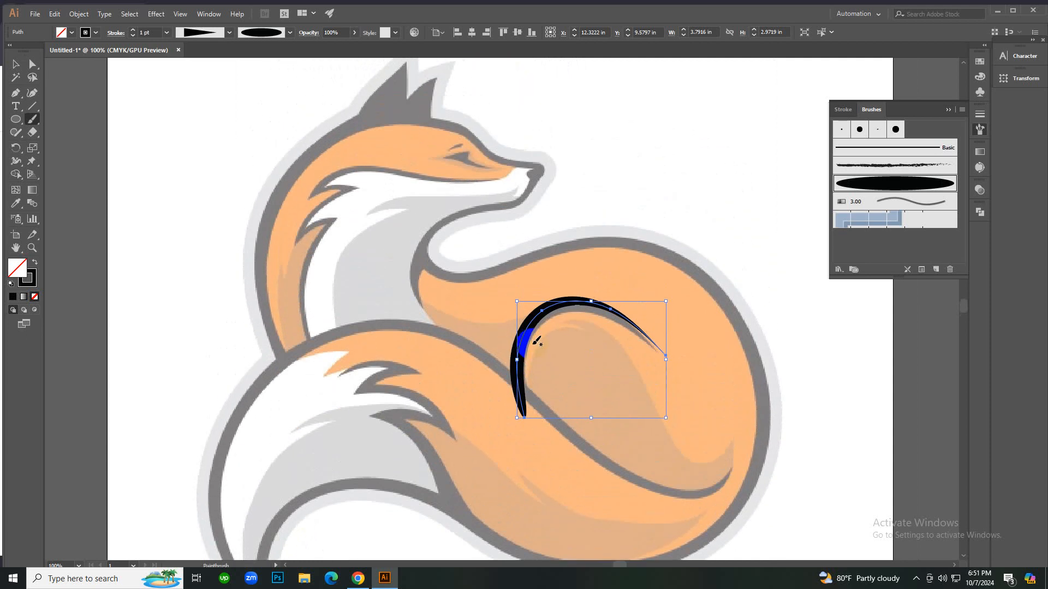
scroll(510, 354, "down", 1)
scroll(379, 483, "up", 2)
mouse_move(426, 459)
left_mouse_down()
mouse_move(303, 321)
mouse_move(543, 496)
left_mouse_up()
mouse_move(385, 496)
left_mouse_down()
mouse_move(402, 498)
mouse_move(367, 440)
mouse_move(366, 334)
mouse_move(413, 263)
mouse_move(465, 243)
mouse_move(568, 246)
mouse_move(629, 290)
mouse_move(669, 284)
left_mouse_up()
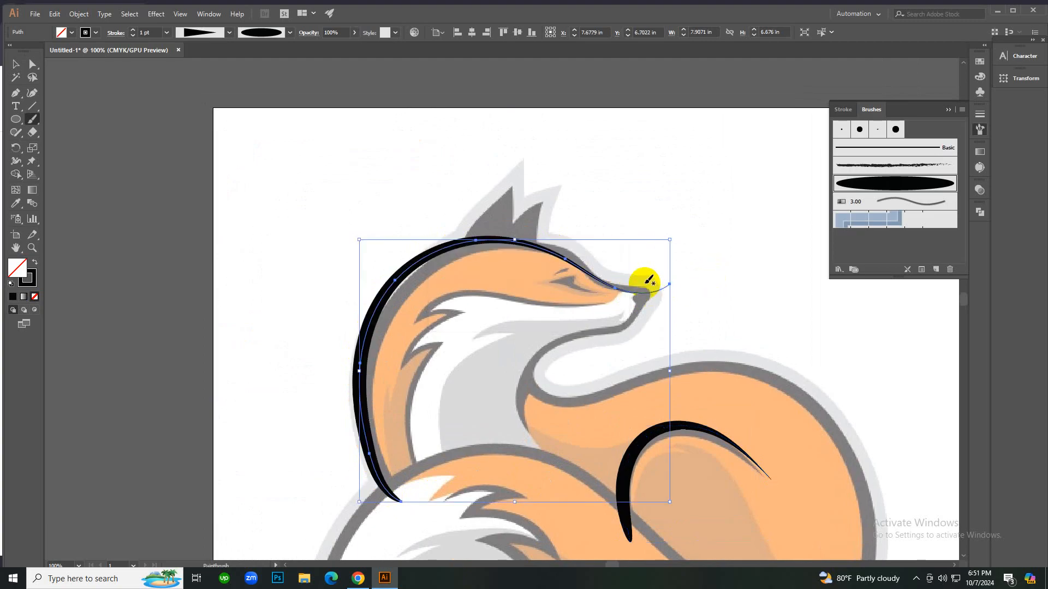
key("ctrl+z")
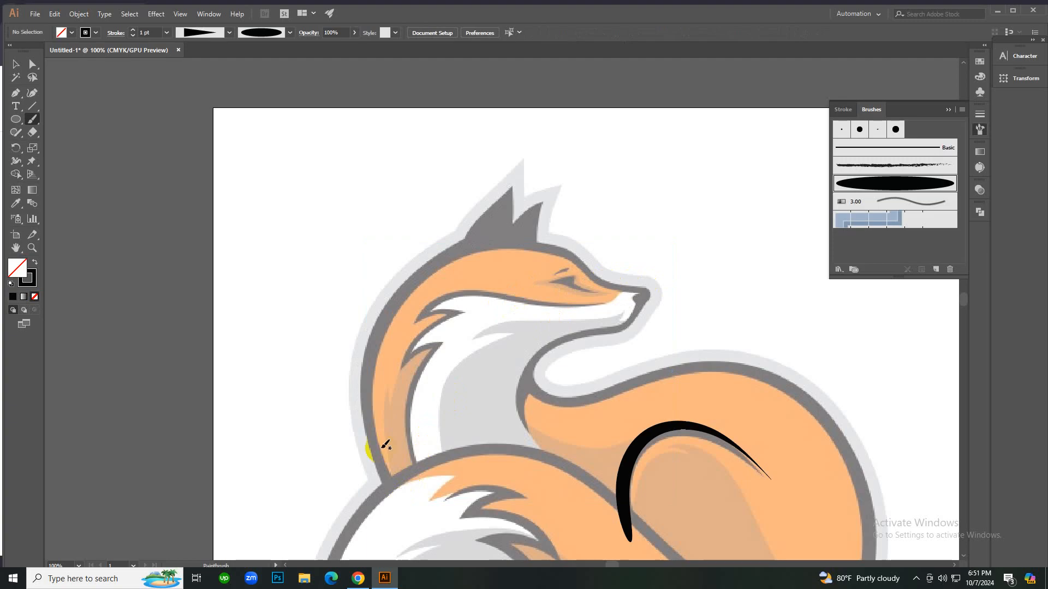
With the Uniform width profile and the black ellipse brush, paint a stroke about 8.74 by 6.57 in from the neck's base over the head past the nose.
left_click(229, 32)
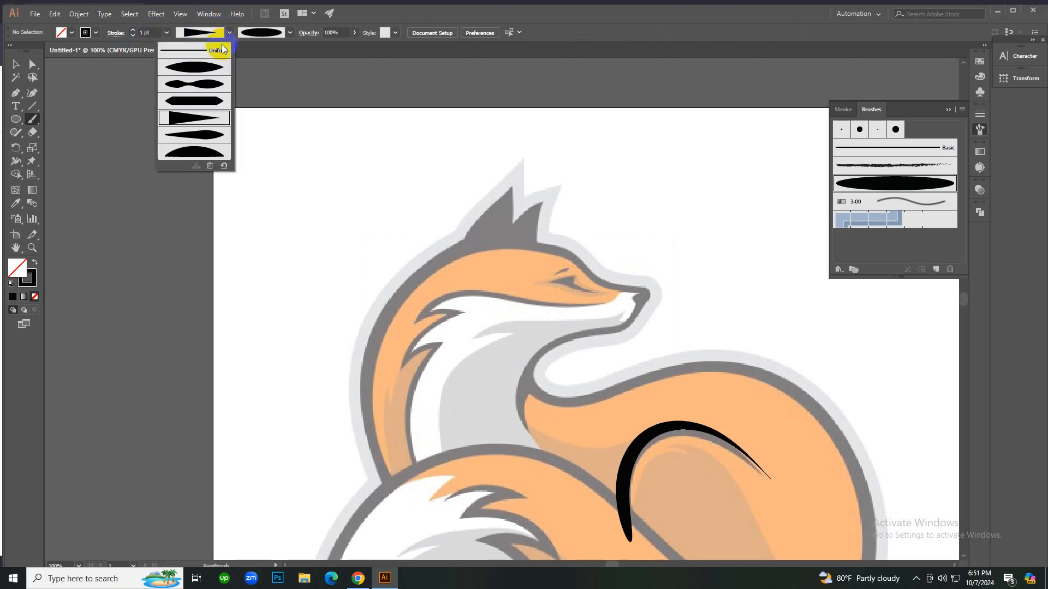
left_click(211, 49)
left_click(902, 173)
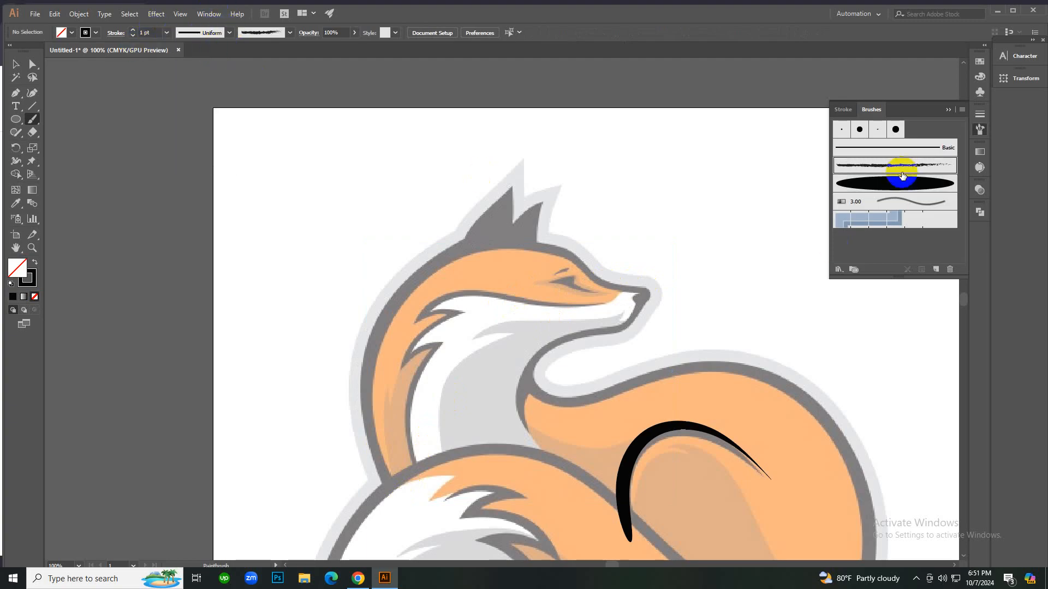
left_click(900, 183)
scroll(486, 258, "down", 3)
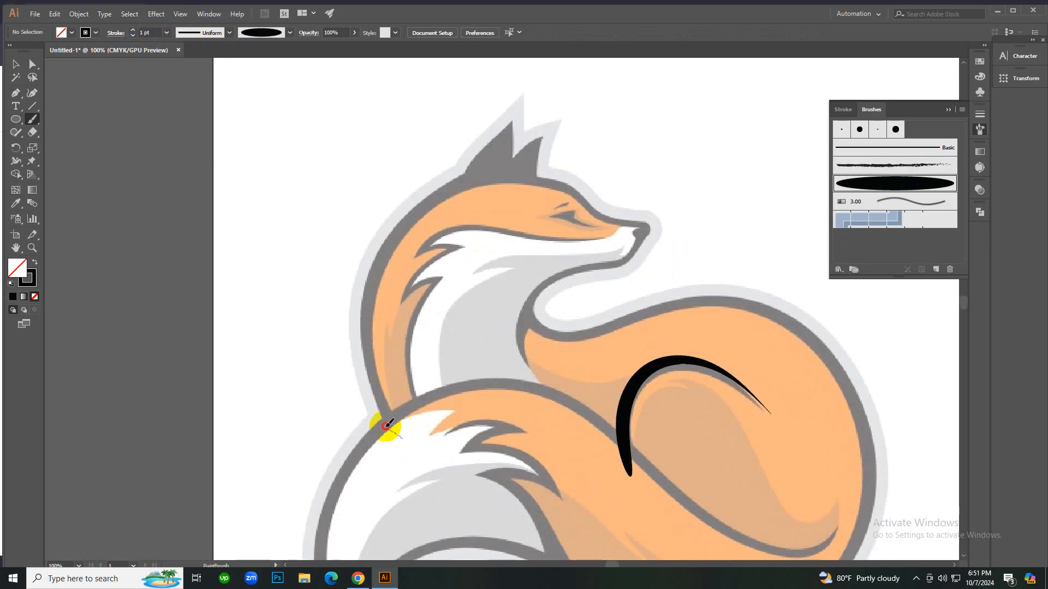
mouse_move(386, 425)
left_mouse_down()
mouse_move(364, 361)
mouse_move(362, 299)
mouse_move(387, 257)
left_mouse_up()
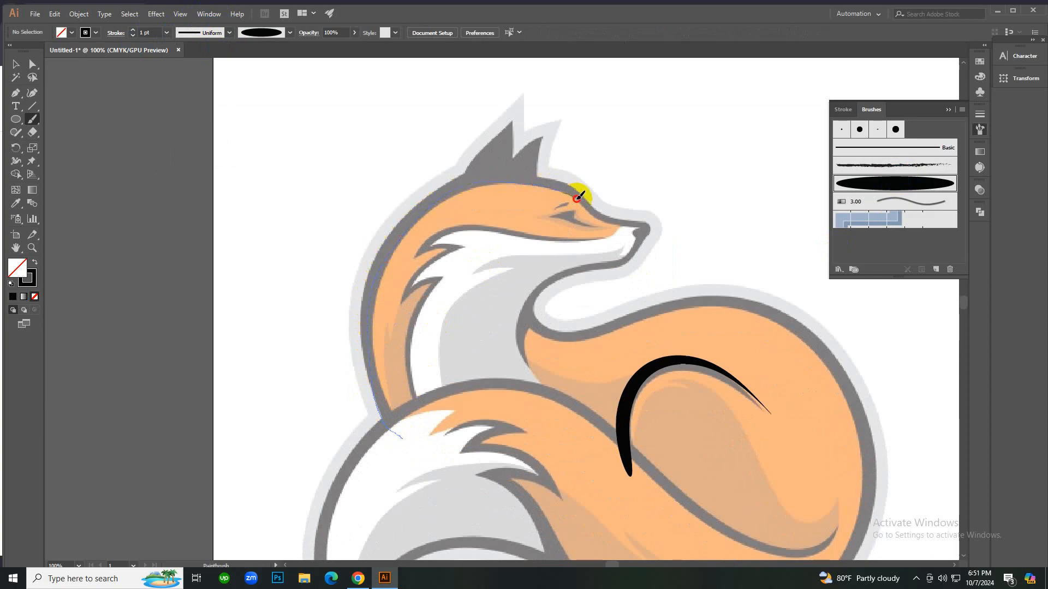
mouse_move(577, 198)
left_mouse_down()
mouse_move(646, 228)
mouse_move(710, 218)
left_mouse_up()
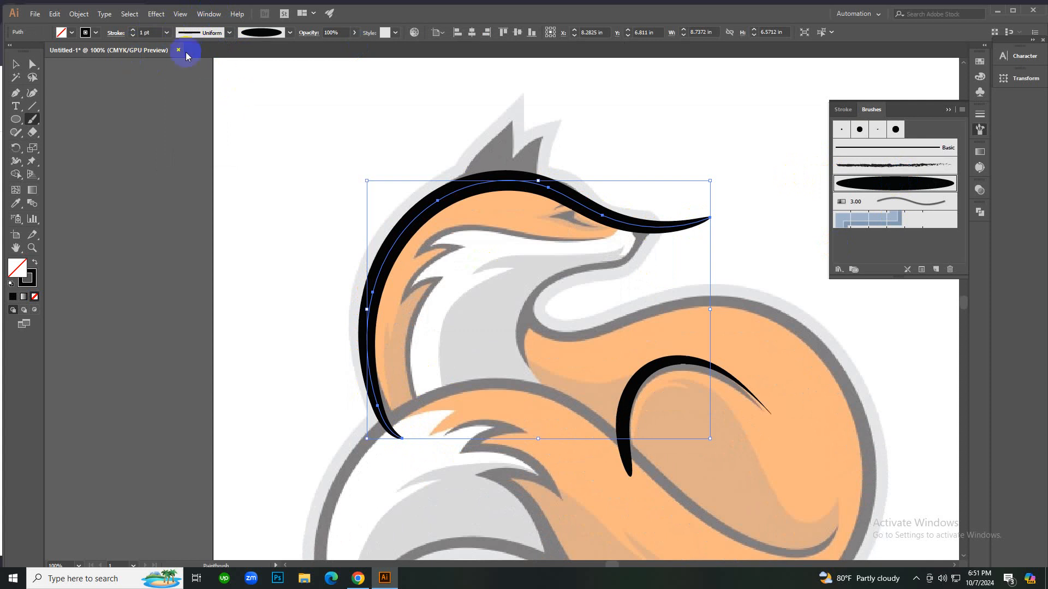
Set the neck and head stroke's weight to 0.5 pt and nudge it up about 0.08 in.
scroll(150, 32, "down", 2)
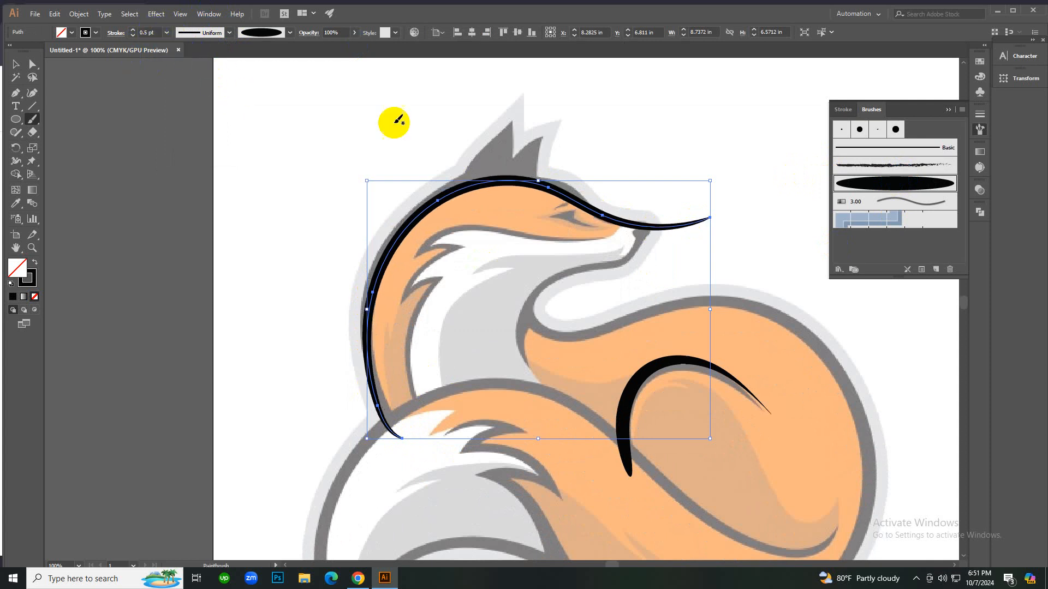
key("Up")
key("Up")
key("Up")
key("Up")
key("Up")
key("Up")
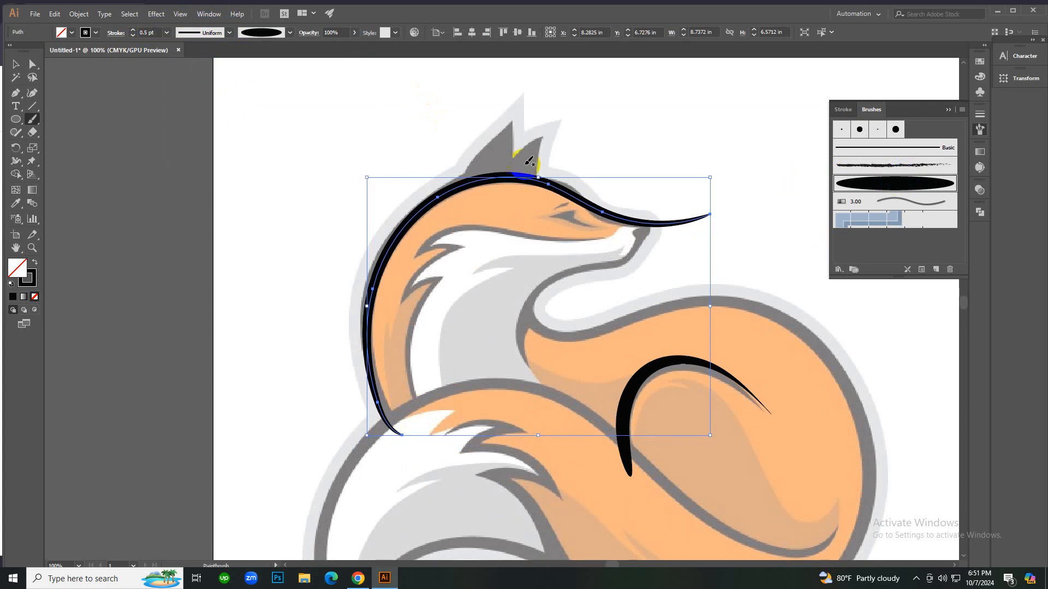
Select the neck and head stroke and shift it slightly further up to align it with the reference outline.
key("v")
left_click(620, 131)
key("ctrl+=")
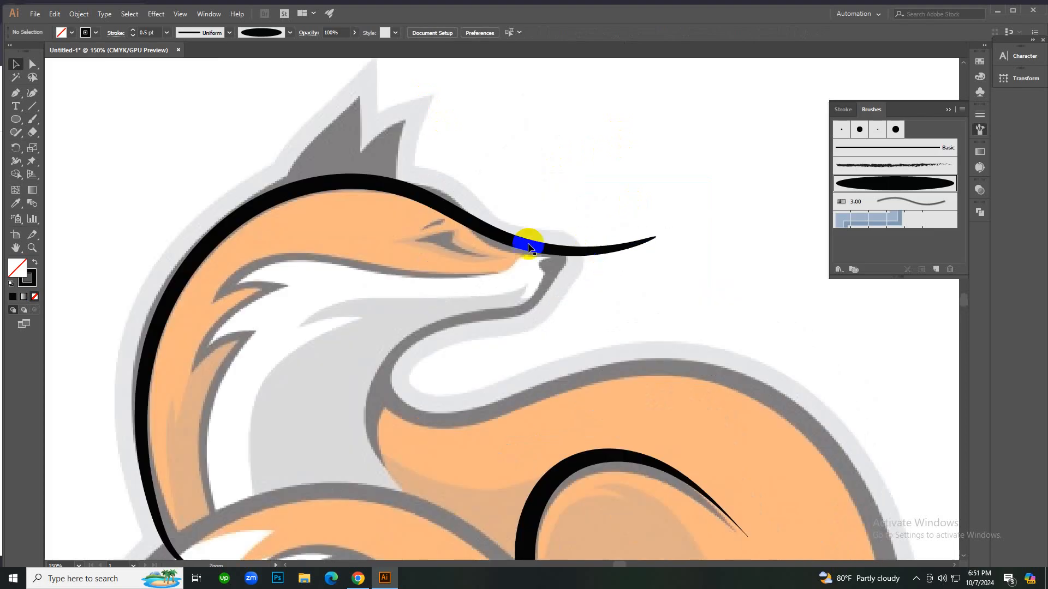
left_click(569, 253)
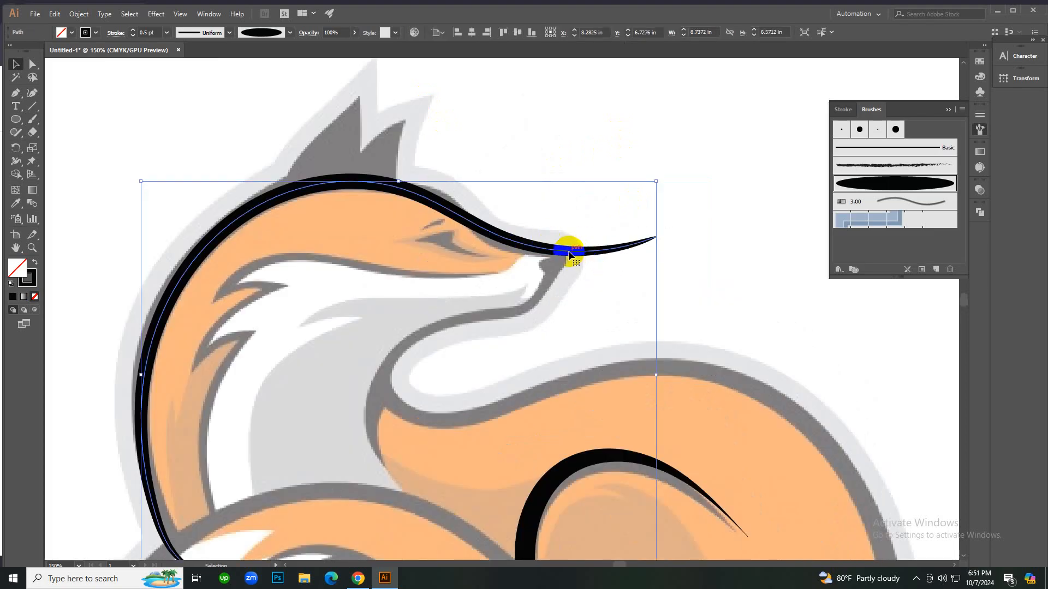
left_click_drag(569, 253, 571, 251)
left_click(577, 192)
left_click(600, 248)
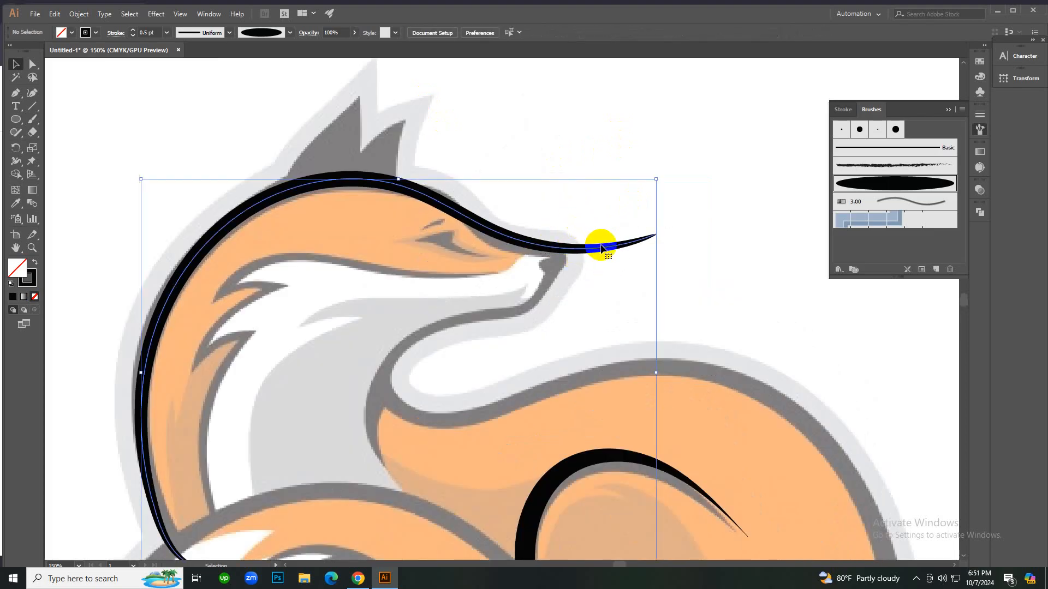
Pull the head stroke's nose-end anchor point inward to about X 12.28 in, Y 4.47 in, and adjust the curve handle beside it.
key("a")
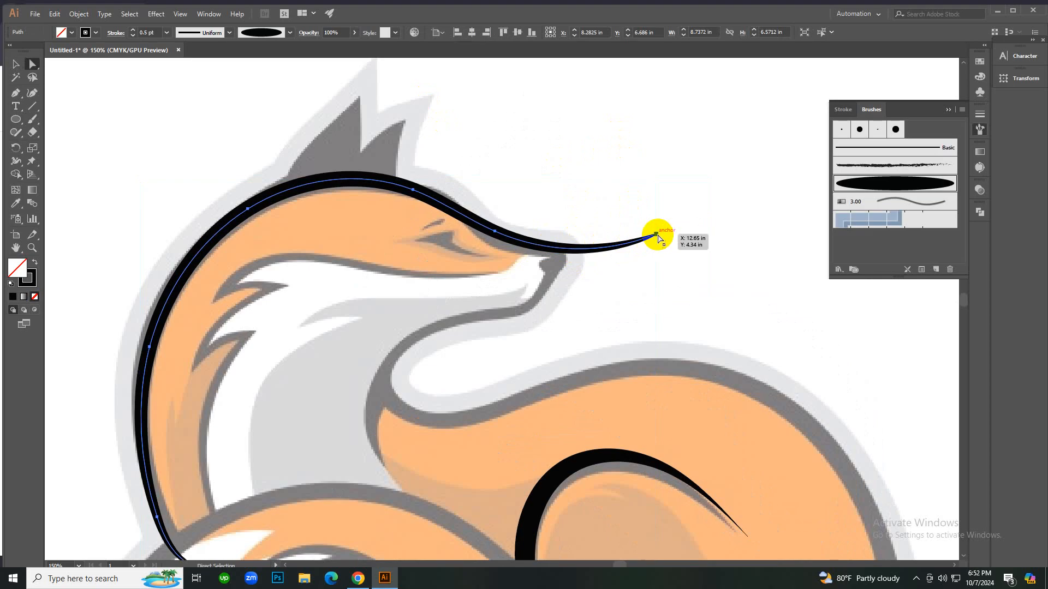
left_click_drag(658, 238, 633, 241)
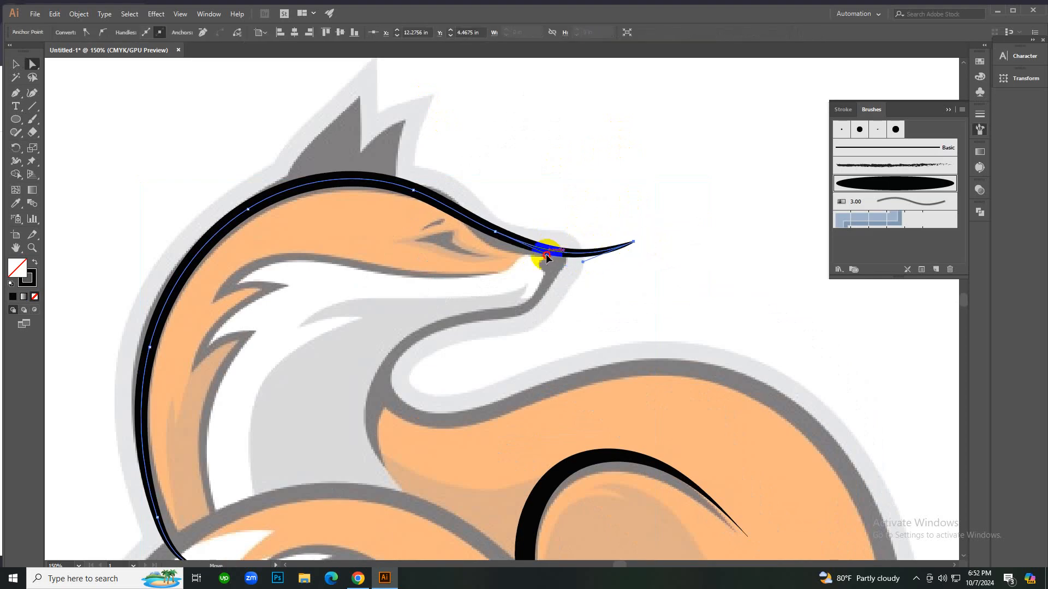
left_click_drag(537, 254, 534, 253)
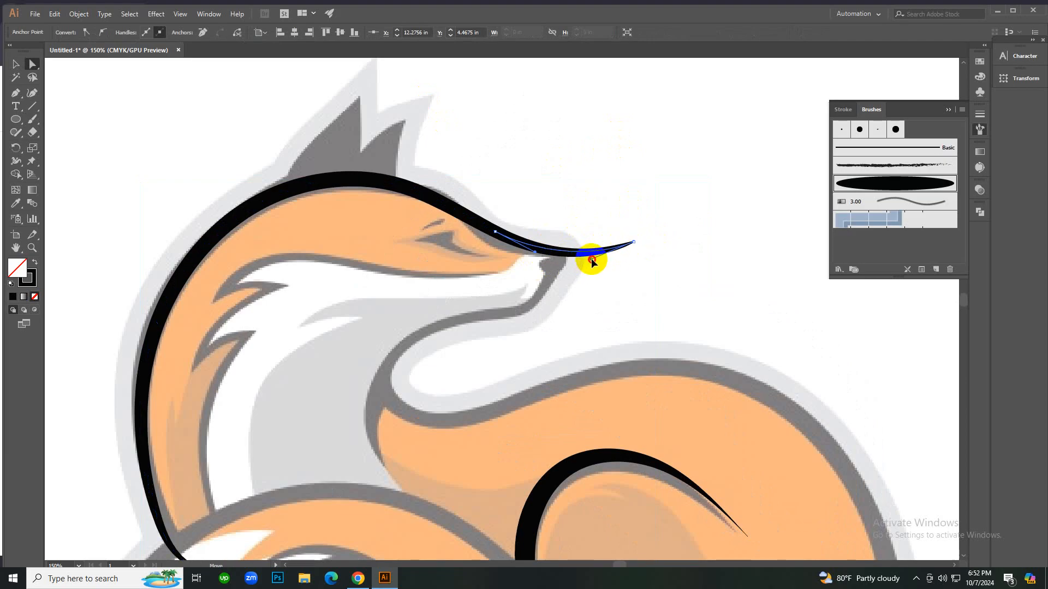
left_click(598, 275)
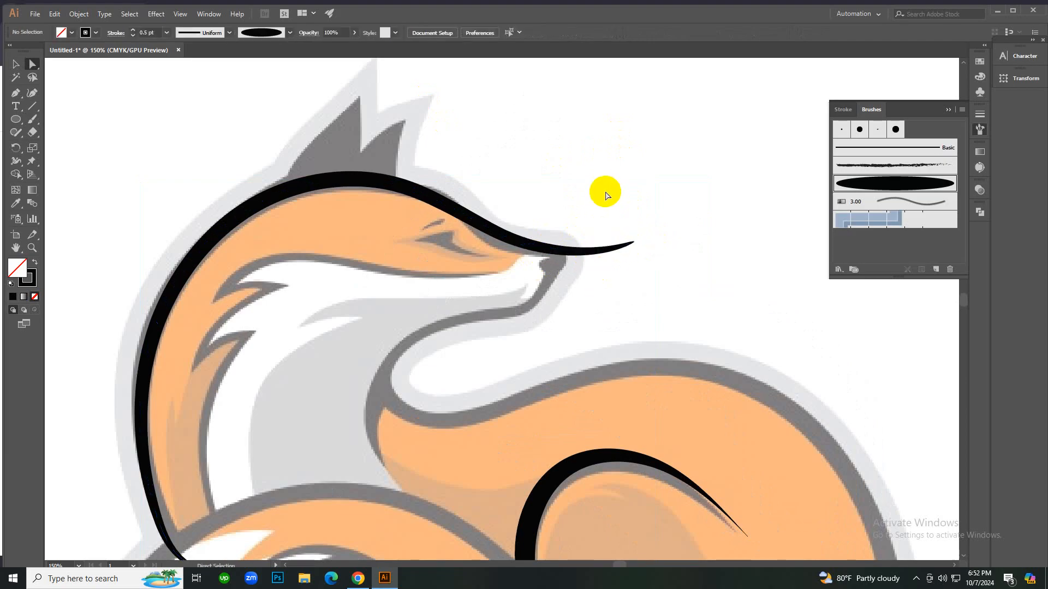
key("v")
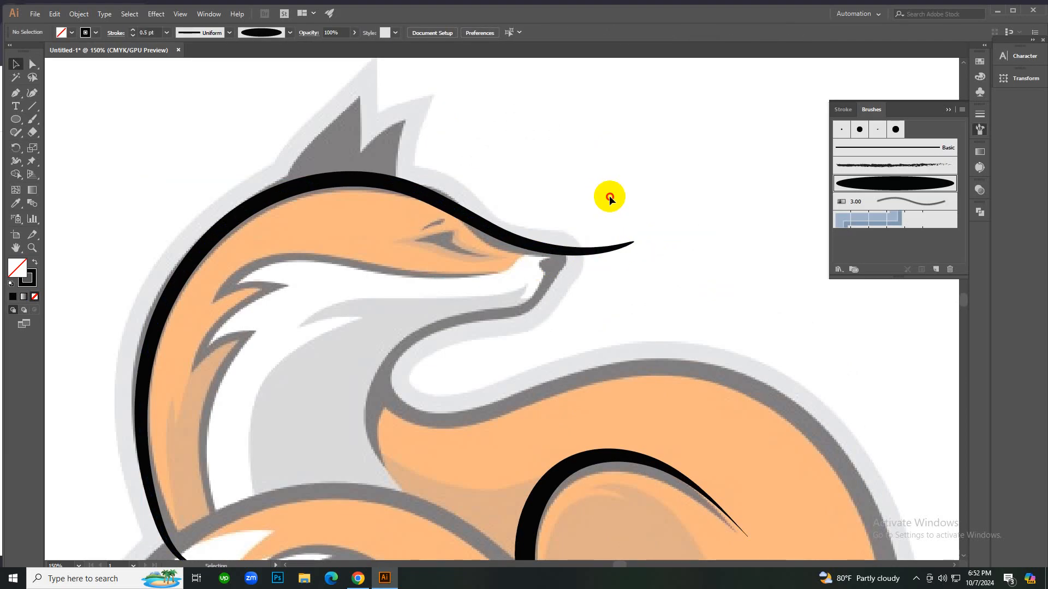
left_click_drag(609, 195, 657, 290)
With the Paintbrush, trace a stroke about 8.39 by 5.47 in from above the nose along the chin, throat and back to the rump.
key("b")
scroll(580, 215, "down", 3)
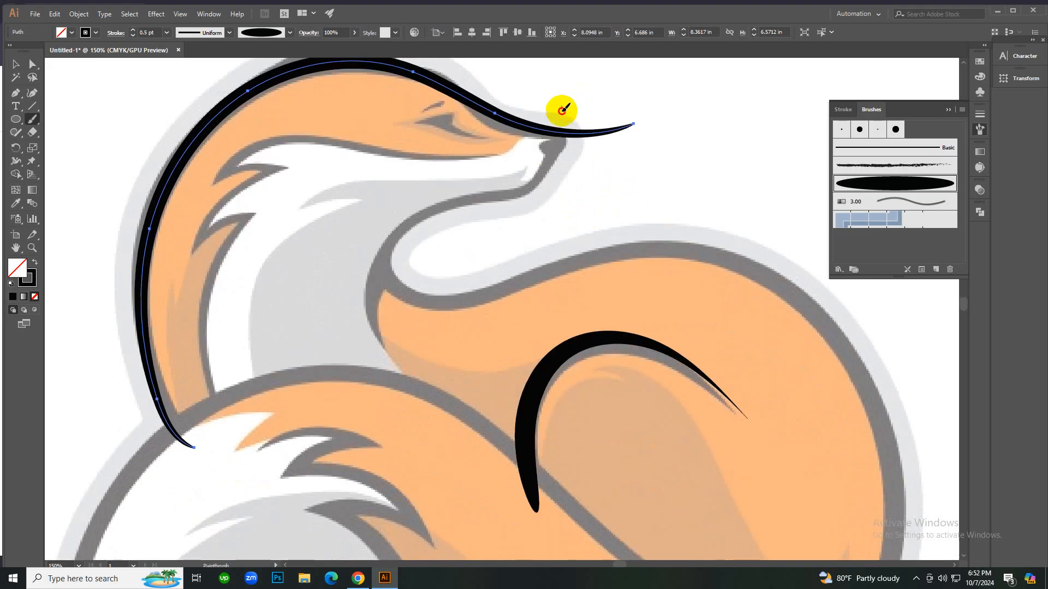
mouse_move(562, 106)
left_mouse_down()
mouse_move(553, 161)
mouse_move(527, 188)
mouse_move(411, 220)
mouse_move(381, 267)
mouse_move(389, 285)
mouse_move(433, 297)
mouse_move(557, 268)
left_mouse_up()
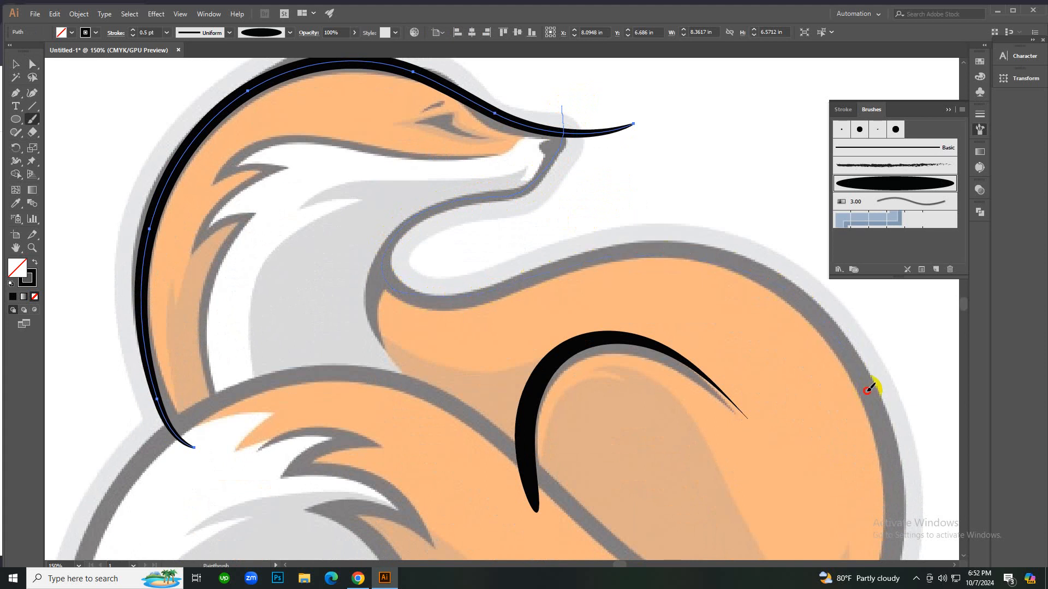
left_click_drag(868, 390, 880, 425)
Continue the back outline around the rump and along the body's underside to the tail tip, making the path about 12.9 by 12.61 in.
key("ctrl+minus")
key("ctrl+minus")
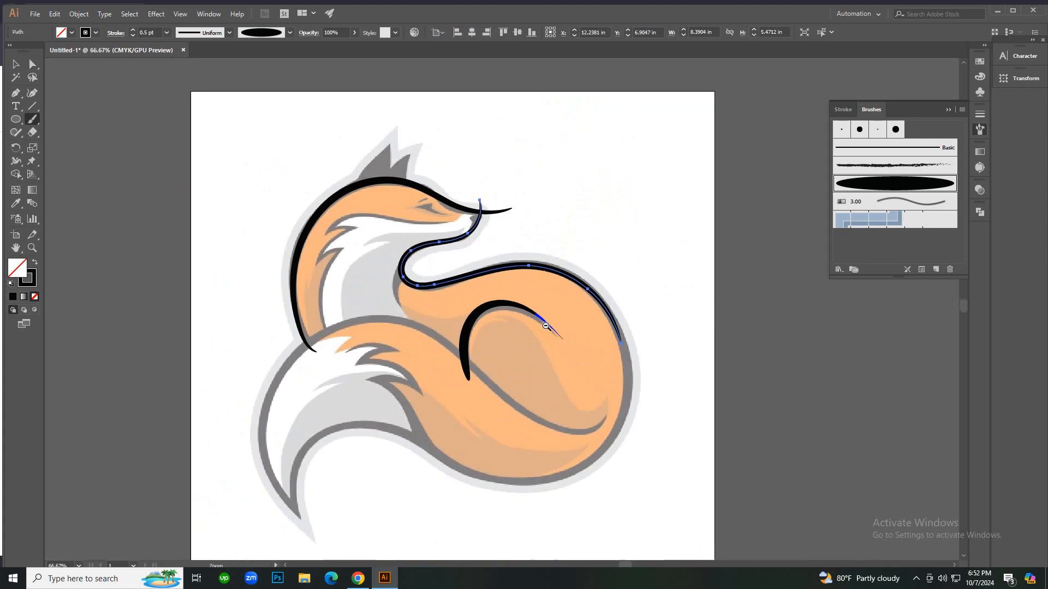
scroll(515, 321, "down", 5)
key("ctrl+plus")
scroll(674, 170, "up", 2)
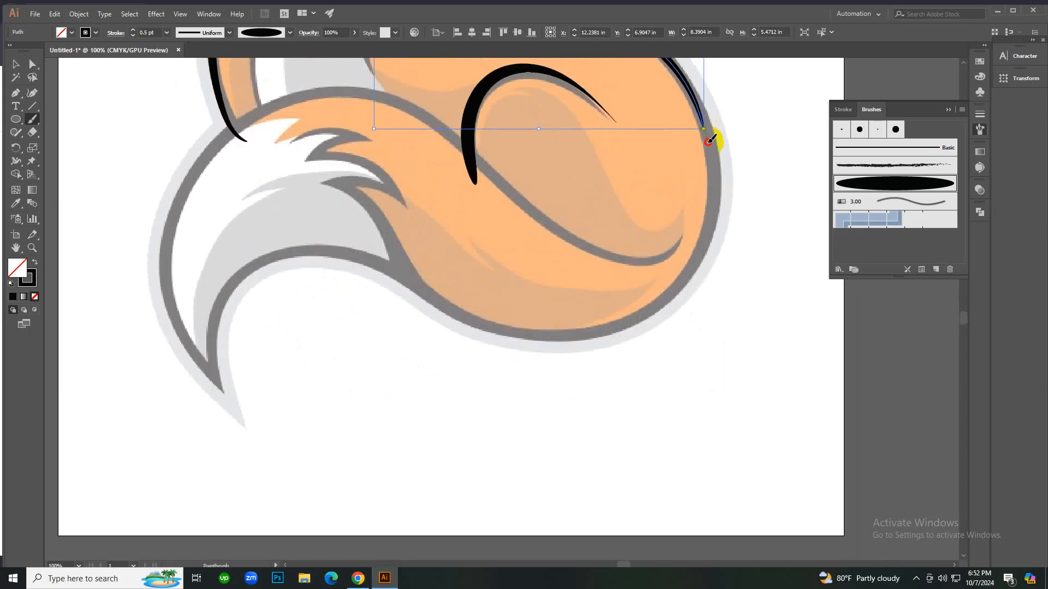
mouse_move(708, 142)
left_mouse_down()
mouse_move(715, 197)
mouse_move(698, 265)
mouse_move(629, 328)
mouse_move(519, 334)
mouse_move(376, 265)
mouse_move(287, 257)
mouse_move(248, 265)
mouse_move(220, 294)
mouse_move(210, 322)
mouse_move(227, 400)
left_mouse_up()
Paint the tail's upper outline, about 13.17 by 8.17 in, from the curl inside the rump over to the tail tip, and deselect it.
scroll(228, 390, "up", 3)
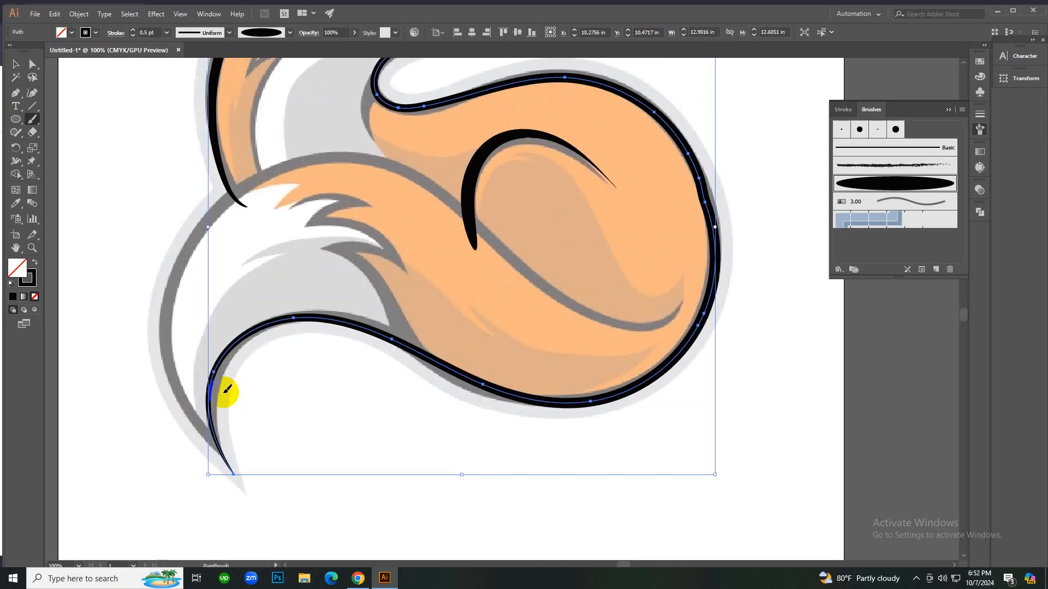
scroll(227, 389, "up", 2)
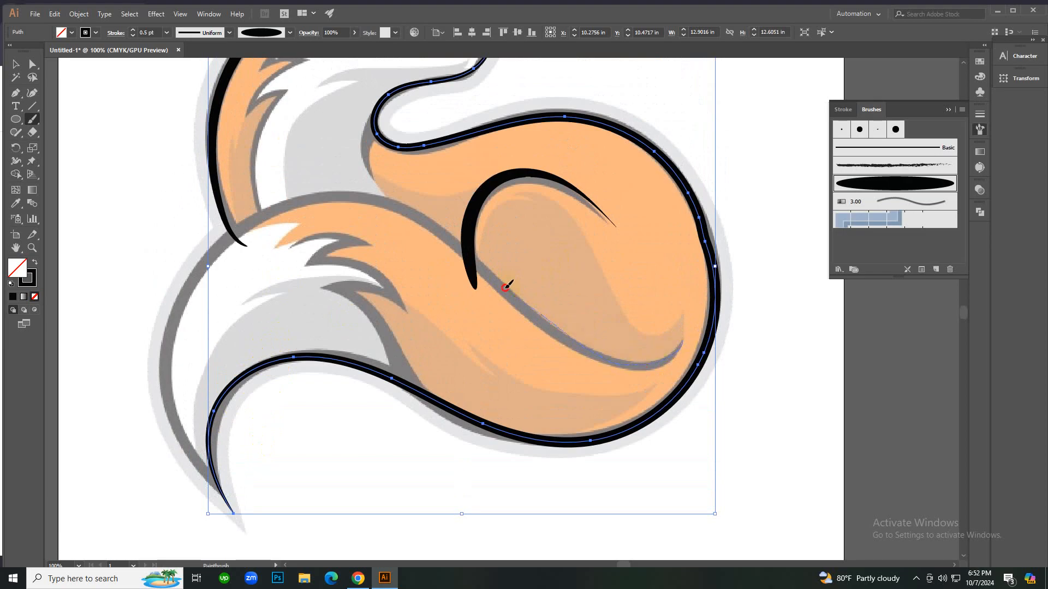
left_click_drag(506, 285, 437, 231)
mouse_move(369, 195)
left_mouse_down()
mouse_move(305, 197)
mouse_move(230, 234)
mouse_move(183, 276)
mouse_move(163, 374)
mouse_move(175, 421)
mouse_move(198, 475)
mouse_move(257, 510)
left_mouse_up()
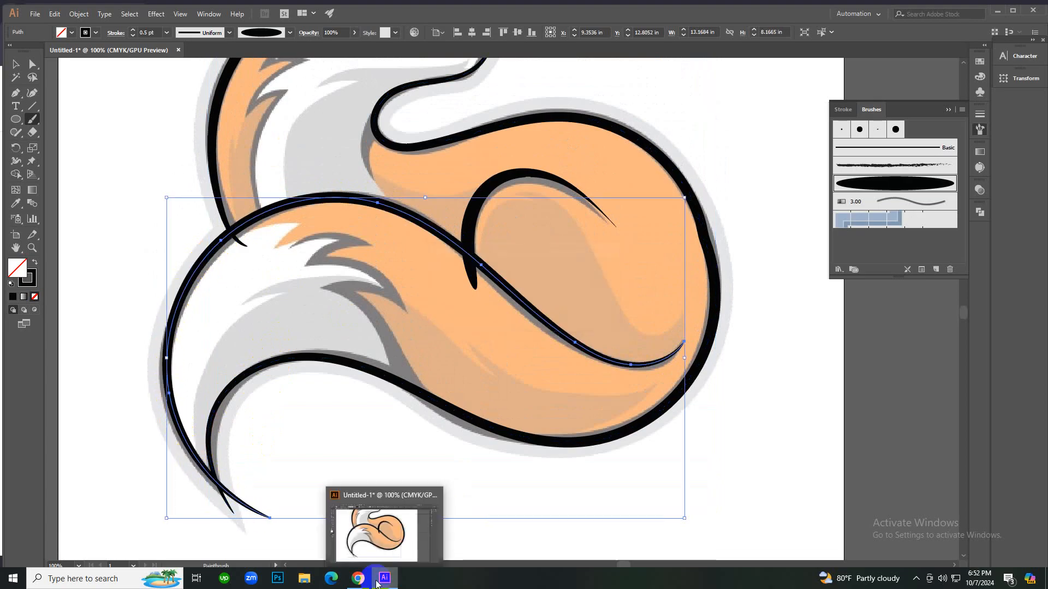
key("v")
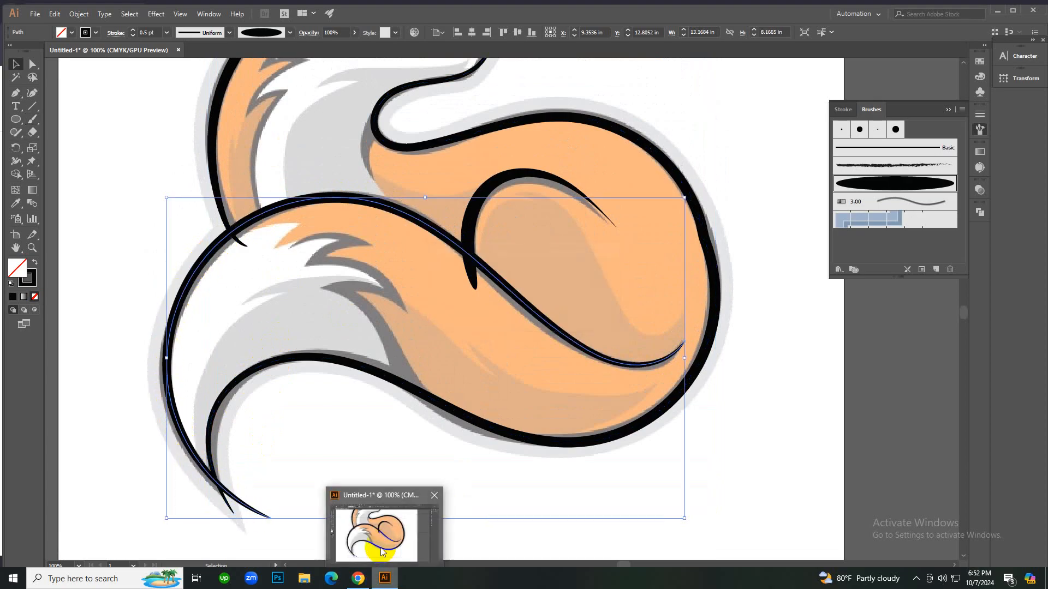
left_click(349, 443)
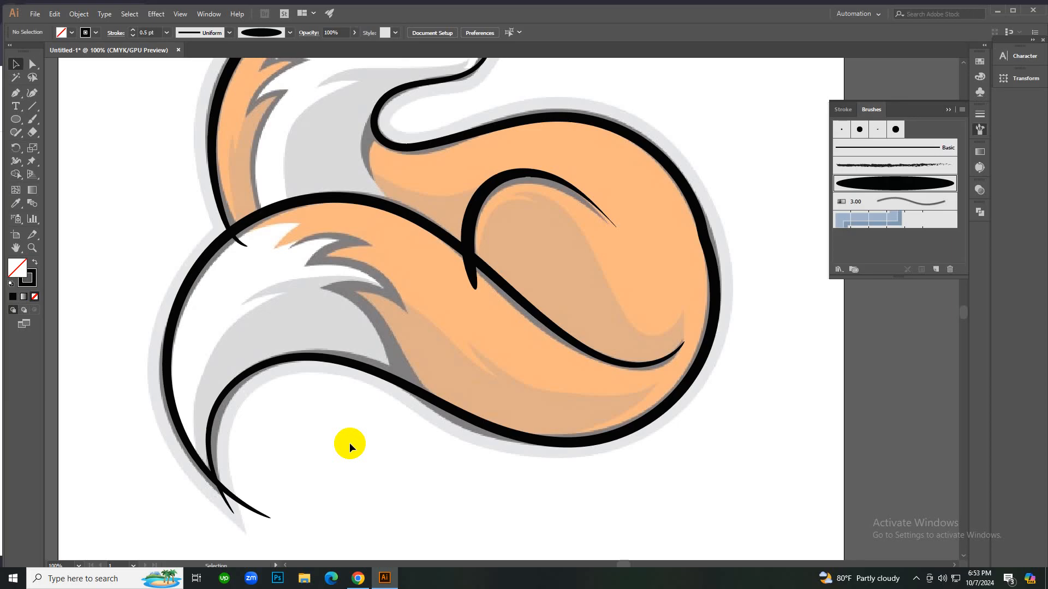
Try to paint the cheek line from the mouth toward the neck fur, and undo the stroke.
scroll(434, 263, "up", 5)
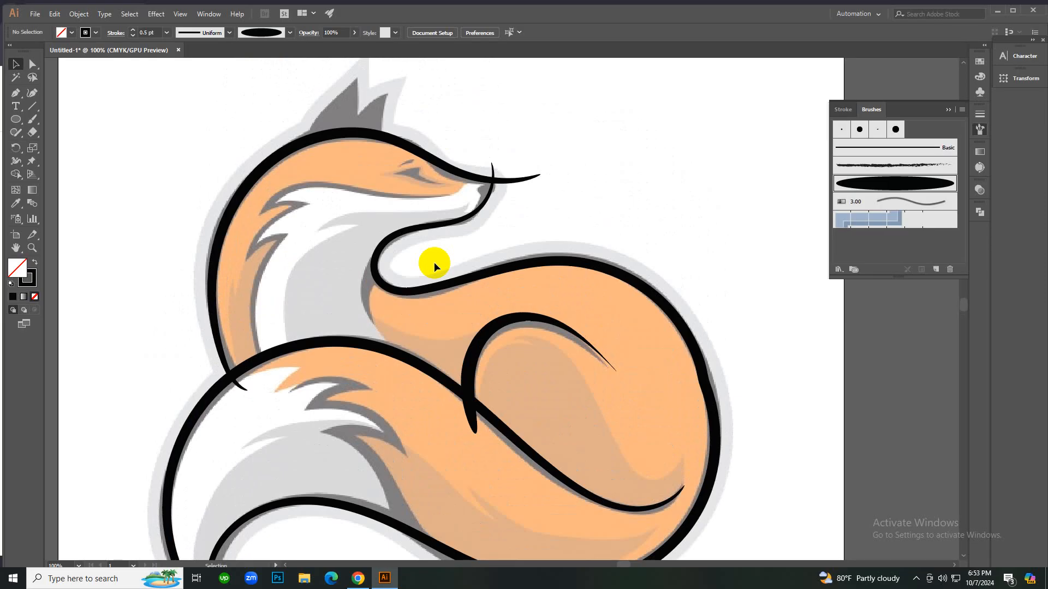
key("b")
key("ctrl+plus")
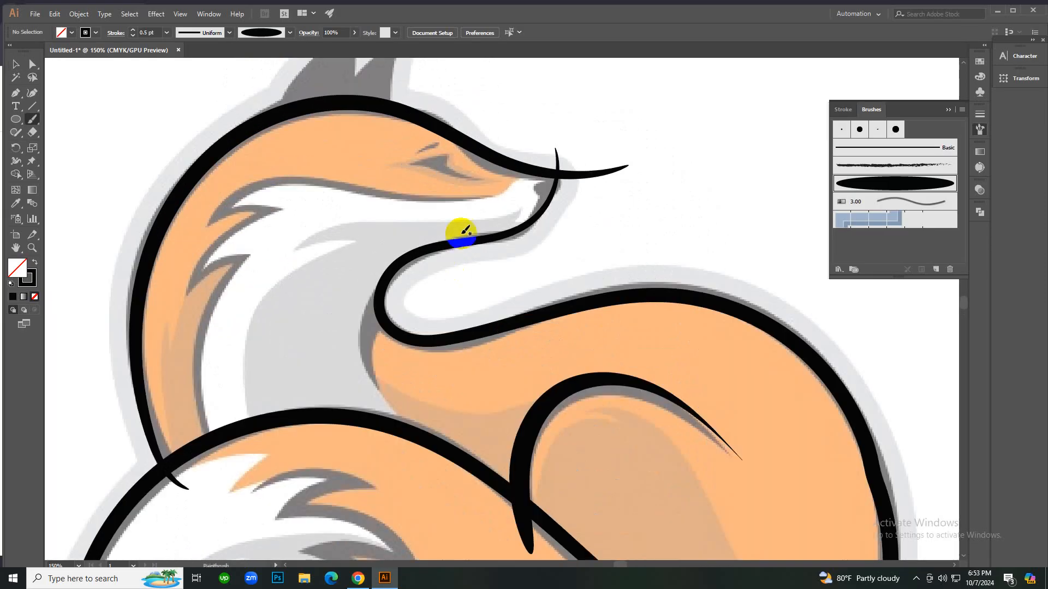
left_click_drag(496, 196, 363, 199)
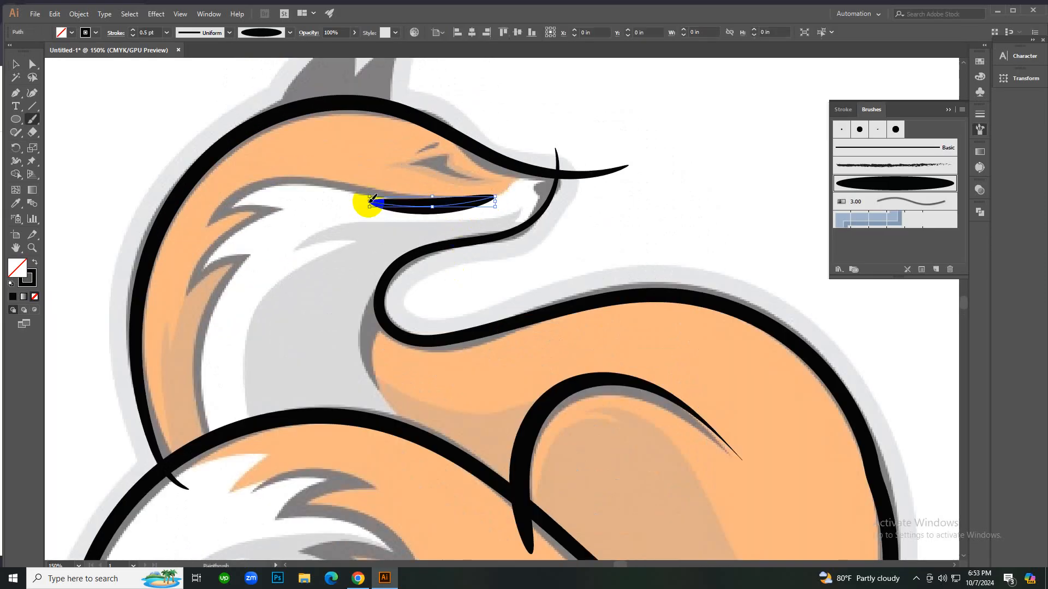
key("ctrl+z")
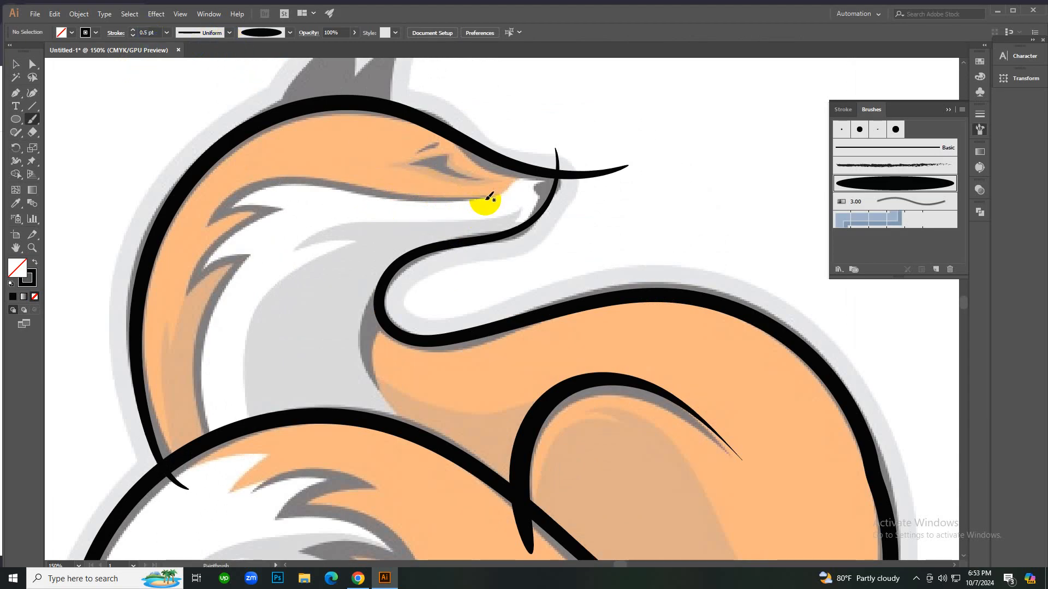
Set the stroke weight to 0.25 pt on a trial stroke painted along the lower cheek line, and delete that stroke.
left_click_drag(489, 195, 426, 195)
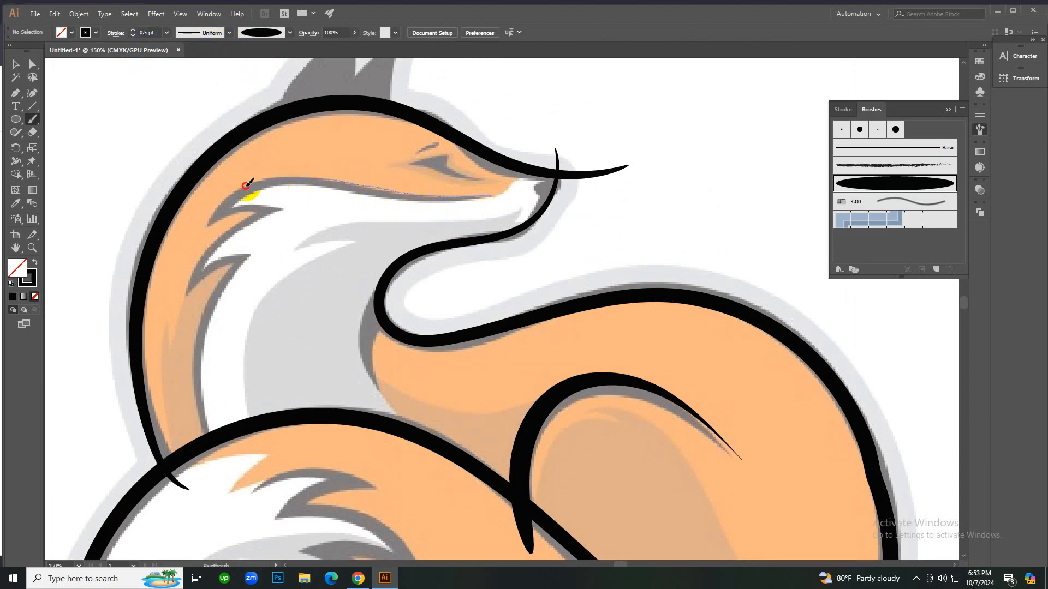
left_click_drag(201, 229, 199, 234)
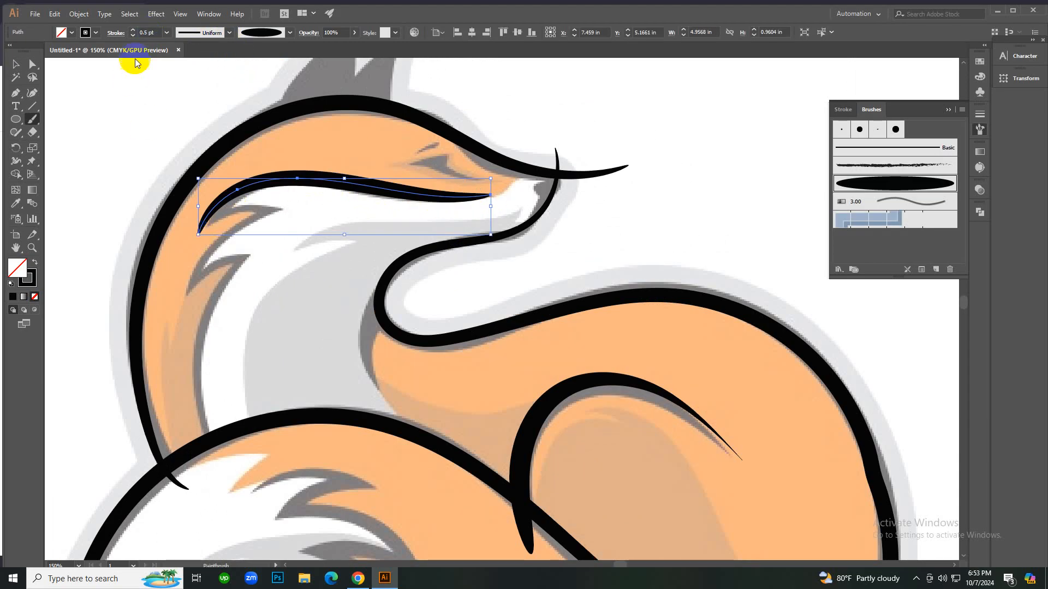
left_click(147, 32)
scroll(148, 32, "down", 1)
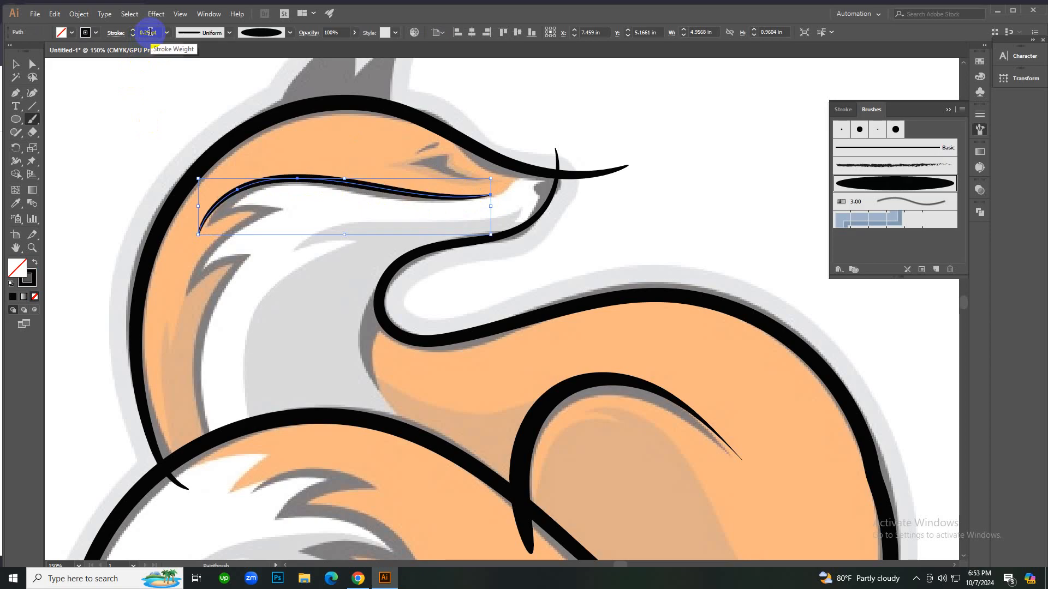
key("Return")
key("Delete")
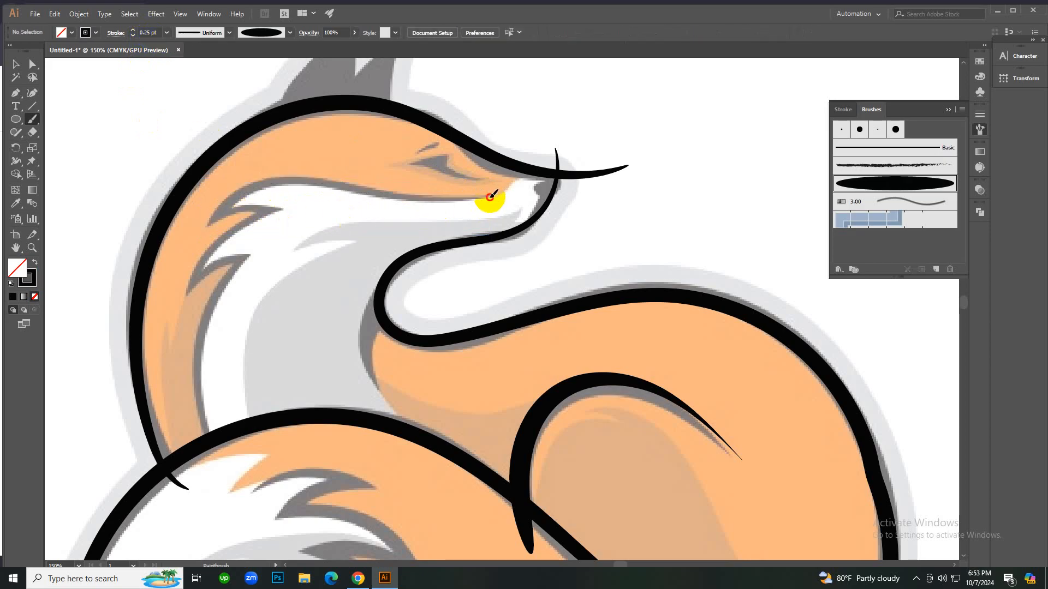
Repaint the lower cheek line at 0.25 pt from the mouth to the neck fur, and undo the attempts at the first fur stroke.
mouse_move(490, 196)
left_mouse_down()
mouse_move(298, 181)
mouse_move(239, 192)
left_mouse_up()
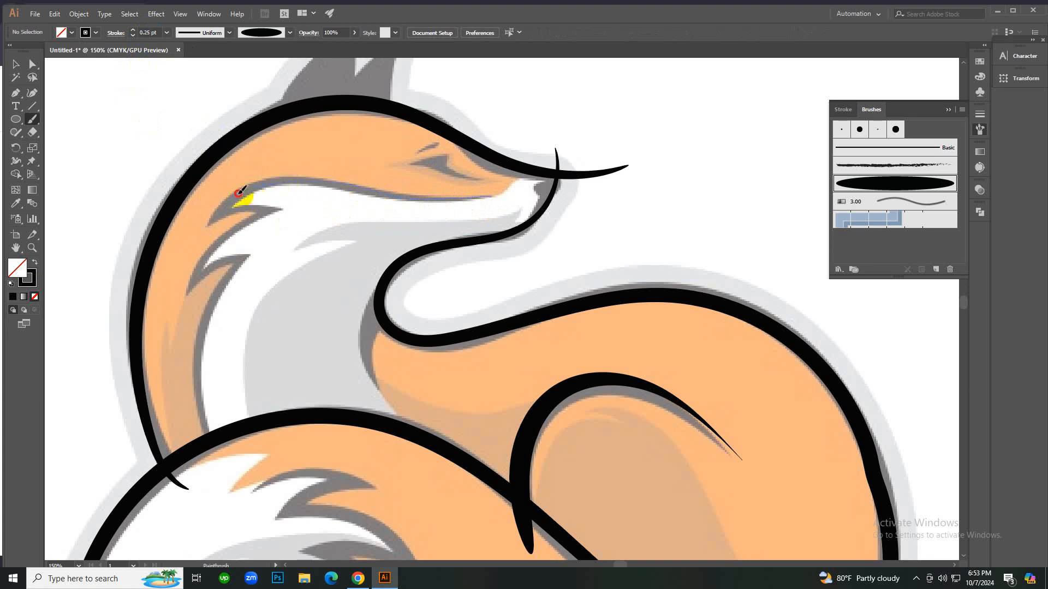
mouse_move(198, 237)
left_mouse_down()
mouse_move(269, 208)
mouse_move(320, 226)
mouse_move(218, 206)
mouse_move(163, 252)
left_mouse_up()
key("ctrl+z")
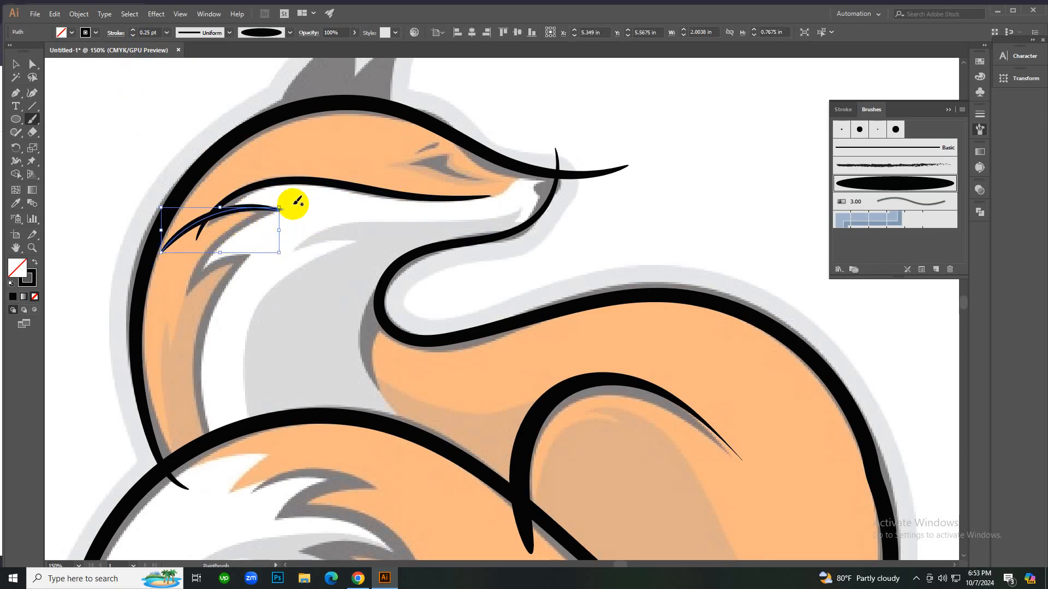
key("ctrl+z")
Paint four crossing 0.25 pt strokes tracing the neck's fur tips and the inner neck edge down past the tail outline.
mouse_move(297, 207)
left_mouse_down()
mouse_move(241, 209)
mouse_move(166, 246)
left_mouse_up()
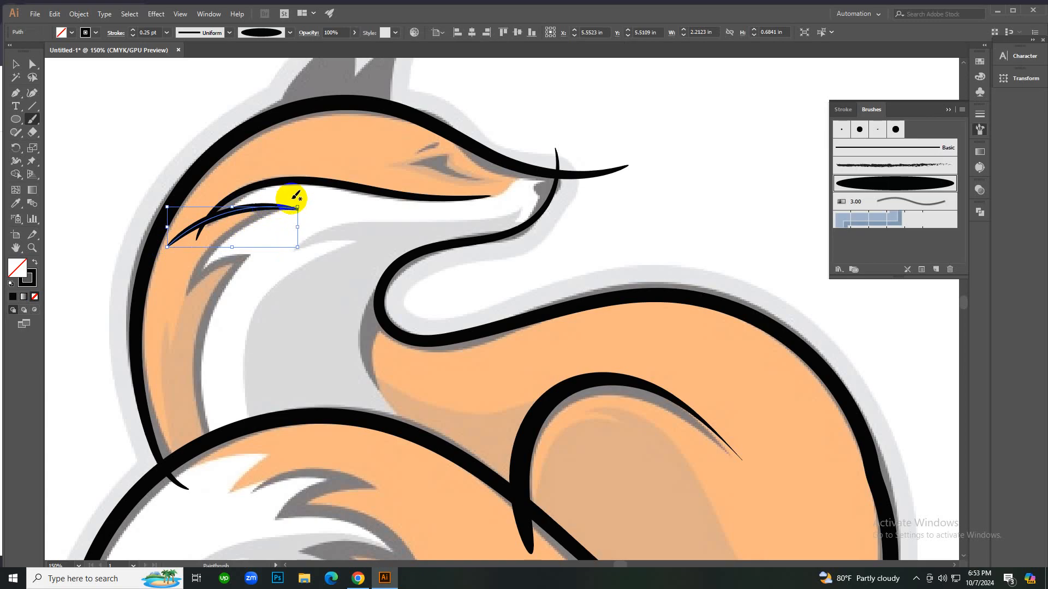
left_click_drag(290, 198, 214, 247)
left_click_drag(189, 307, 188, 312)
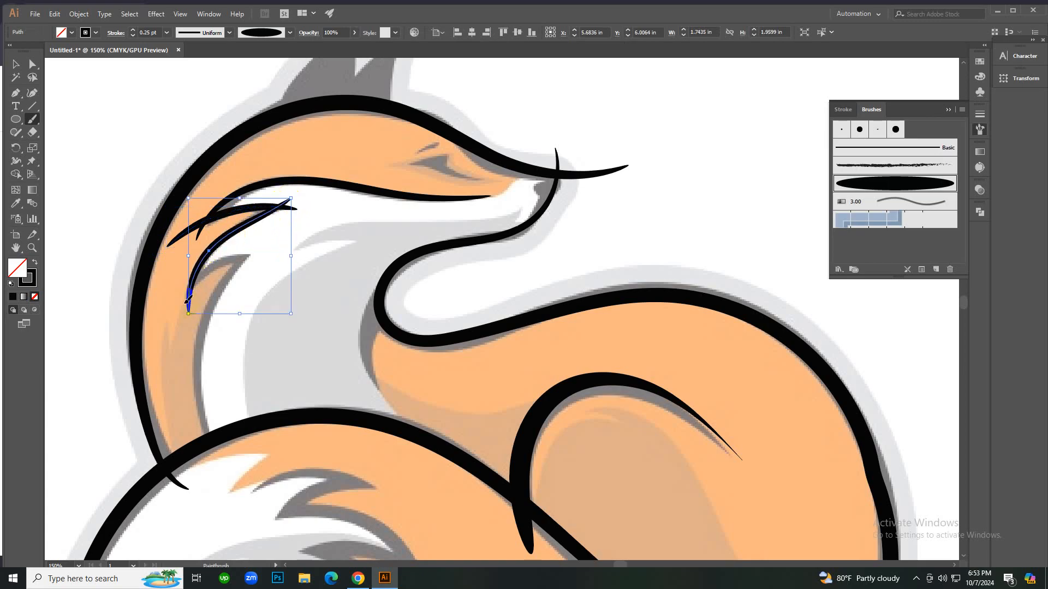
left_click_drag(206, 269, 282, 251)
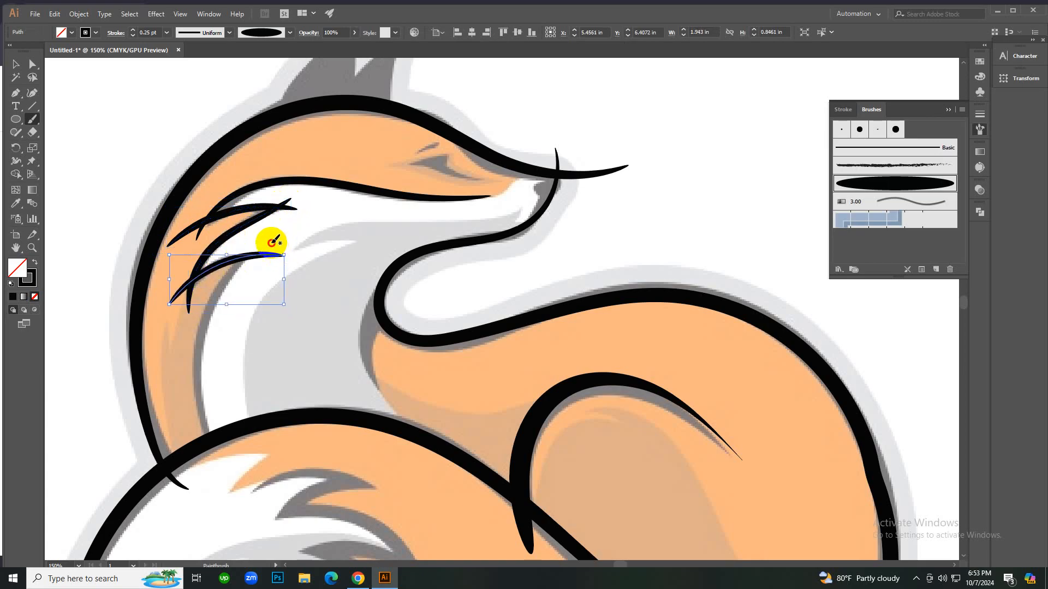
mouse_move(200, 333)
left_mouse_down()
mouse_move(208, 412)
mouse_move(233, 468)
left_mouse_up()
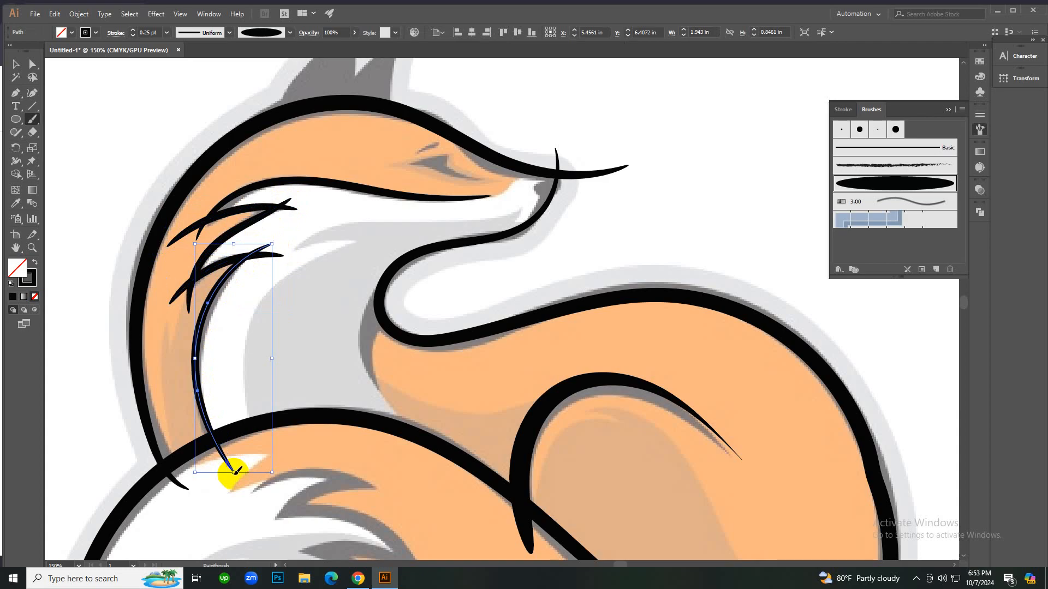
Paint one zigzag 0.25 pt stroke, about 4.59 by 5.11 in, along the fur edge between the white tail tip and orange tail, and deselect it.
left_click(478, 275, "ctrl+alt")
left_click(479, 276, "ctrl+alt")
left_click(444, 222, "ctrl")
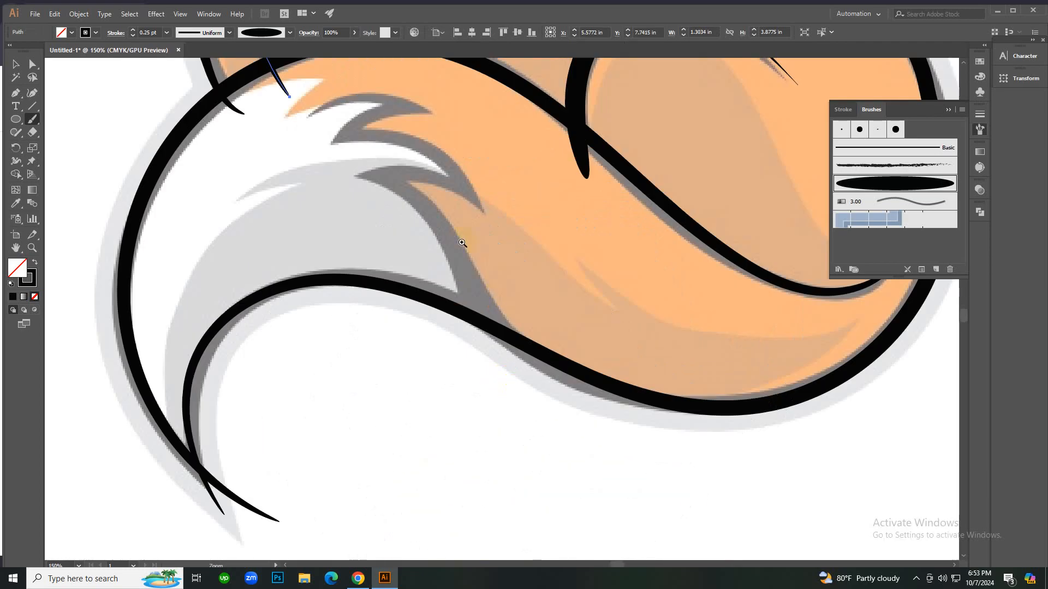
left_click(501, 332, "ctrl+alt")
left_click(502, 332, "ctrl")
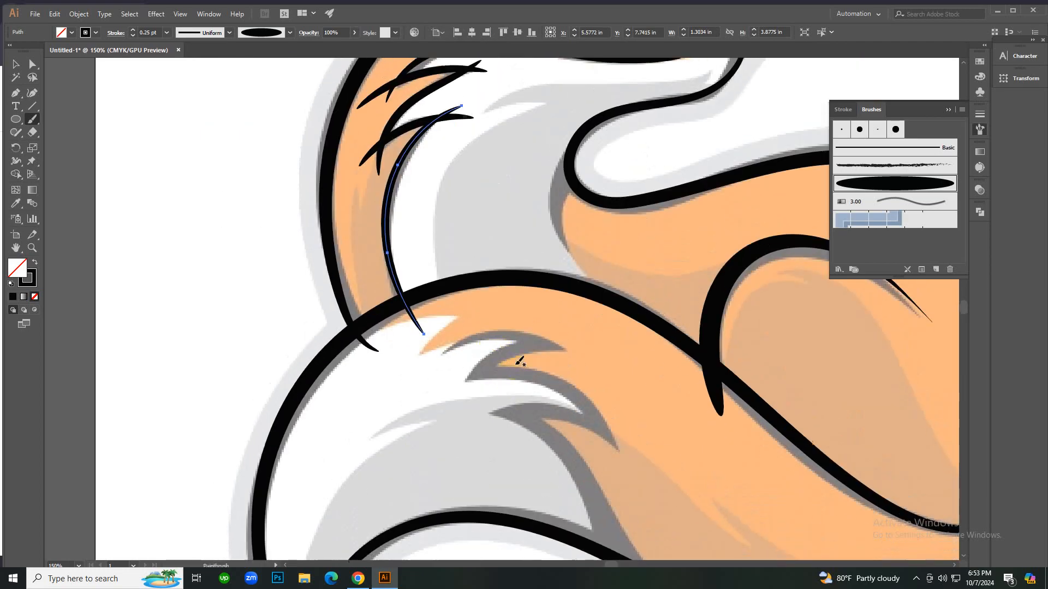
left_click(519, 360, "ctrl+alt")
left_click(534, 362, "ctrl+alt")
left_click(515, 299, "ctrl")
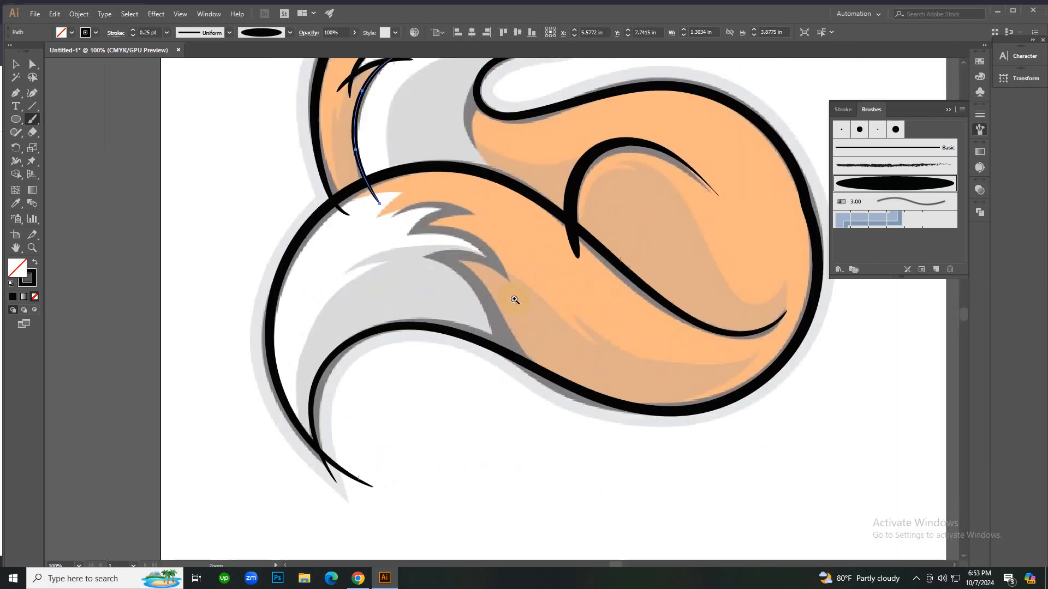
left_click(487, 311, "ctrl")
left_click(465, 282, "ctrl")
left_click(465, 281, "ctrl+alt")
left_click(475, 309, "ctrl")
left_click(524, 273, "ctrl")
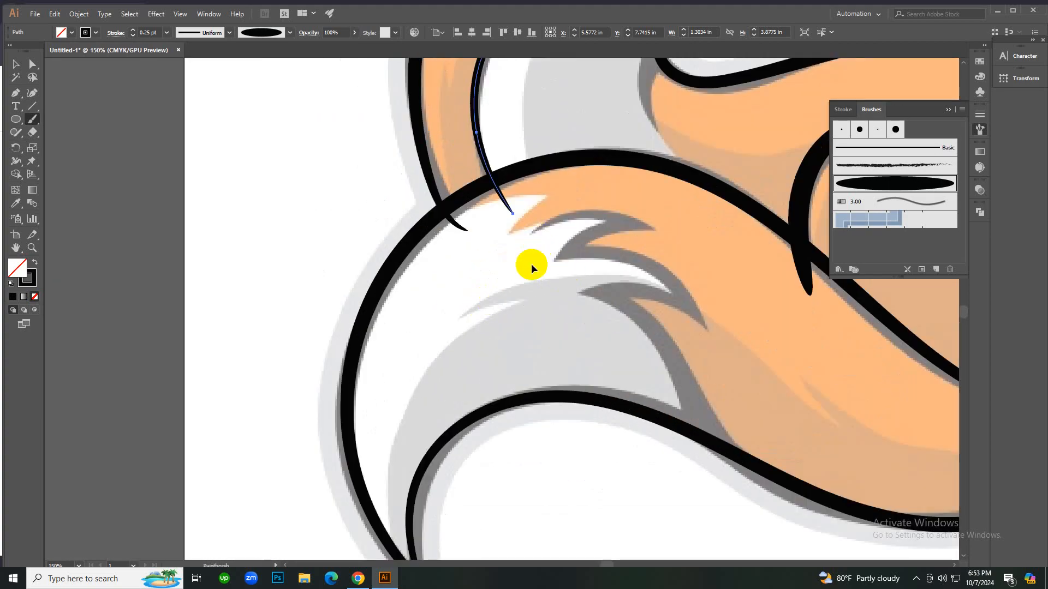
left_click(532, 266, "ctrl+alt")
left_click(526, 276, "ctrl")
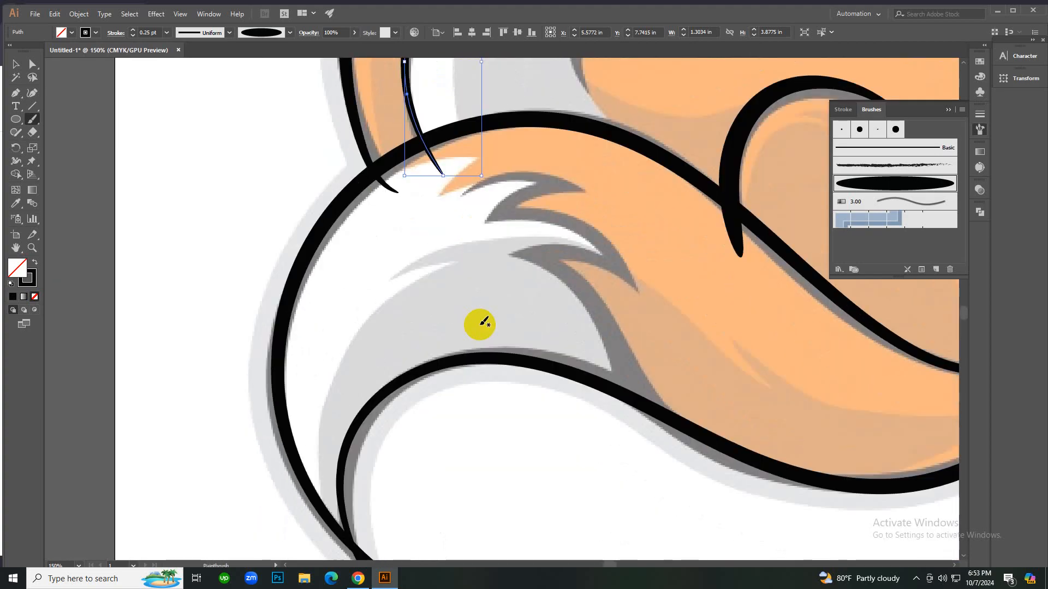
scroll(481, 327, "up", 1)
mouse_move(374, 203)
left_mouse_down()
mouse_move(338, 206)
mouse_move(478, 180)
mouse_move(439, 224)
mouse_move(539, 208)
mouse_move(485, 247)
mouse_move(534, 244)
mouse_move(605, 282)
mouse_move(516, 281)
mouse_move(584, 333)
mouse_move(609, 414)
mouse_move(596, 484)
left_mouse_up()
key("ctrl+minus")
key("ctrl+minus")
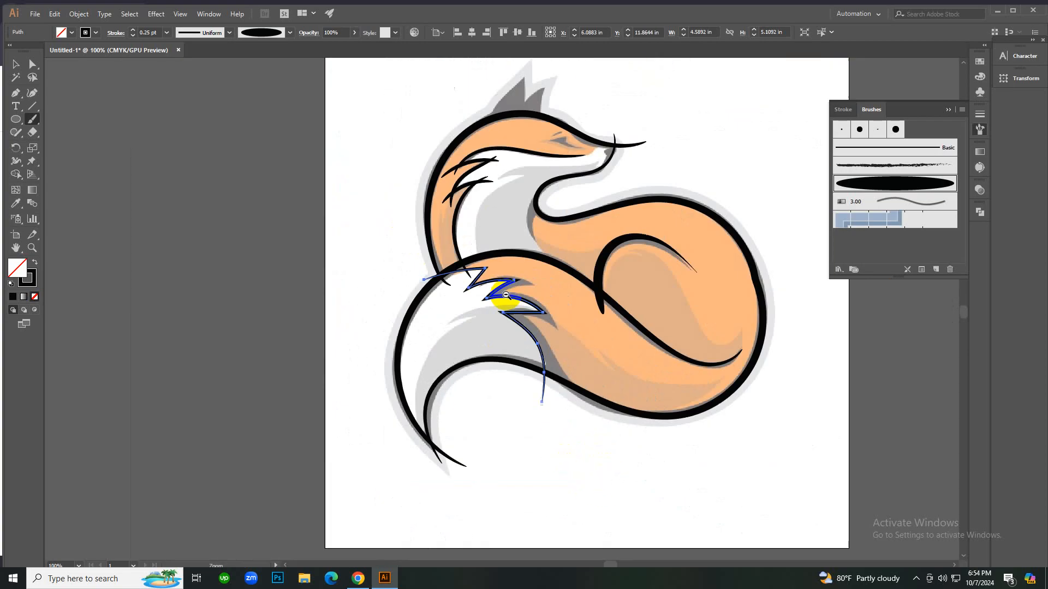
left_click(506, 324)
left_click(503, 456)
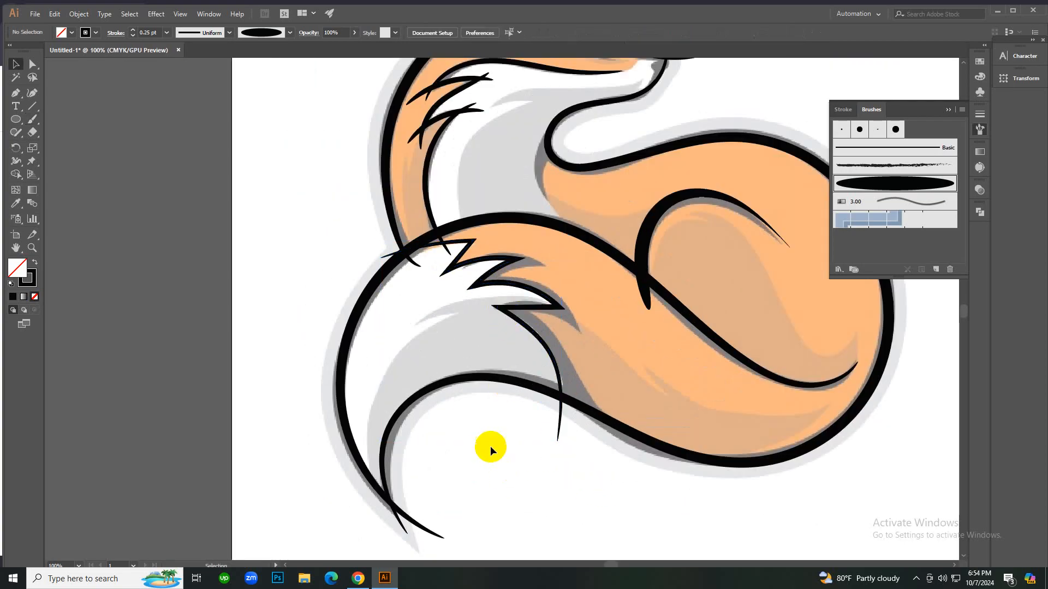
Delete the zigzag brush stroke along the fur edge between the white tail tip and the orange tail.
left_click(519, 288)
left_click(497, 317)
left_click(494, 312, "alt")
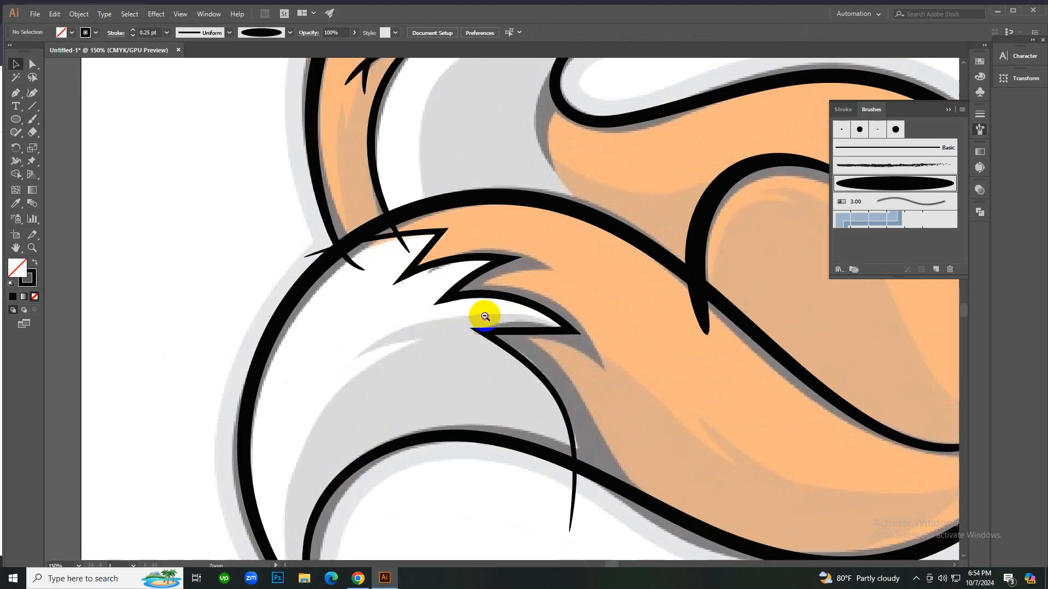
left_click(486, 314, "alt")
left_click(500, 310)
left_click(519, 287)
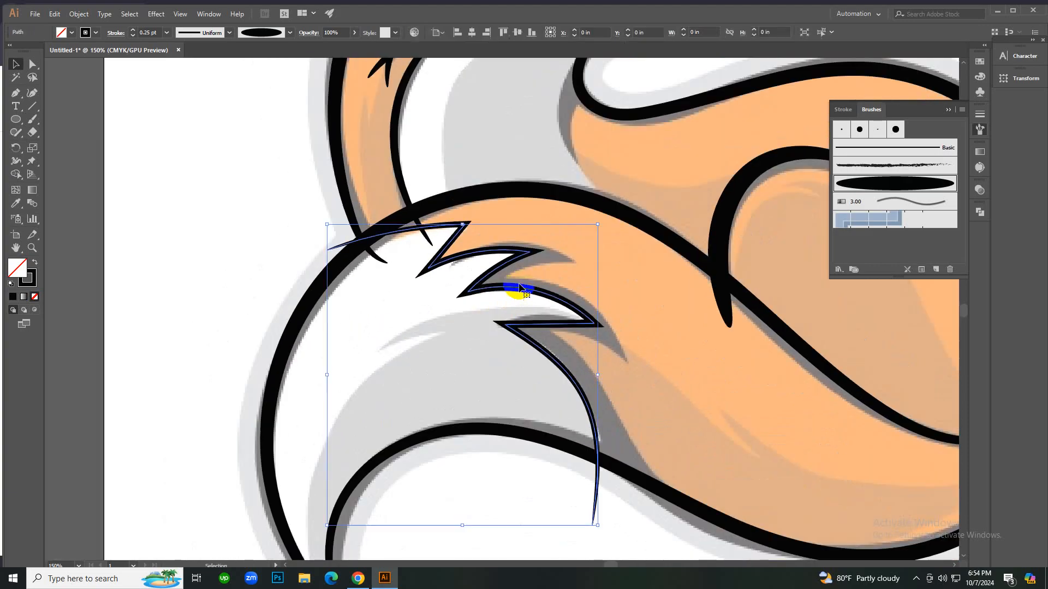
left_click(519, 287, "alt")
left_click(546, 367, "alt")
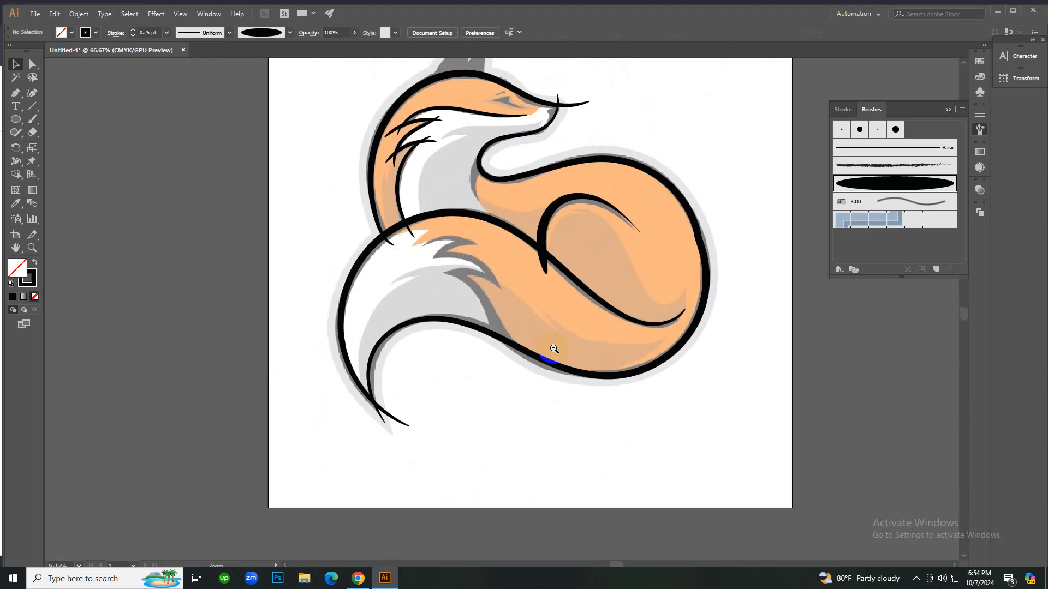
Trace the two ears with an open Pen path about 2.40 by 1.99 in, from the back of the head to the forehead.
left_click(536, 326)
left_click(536, 325, "alt")
left_click(535, 326, "alt")
left_click(424, 273)
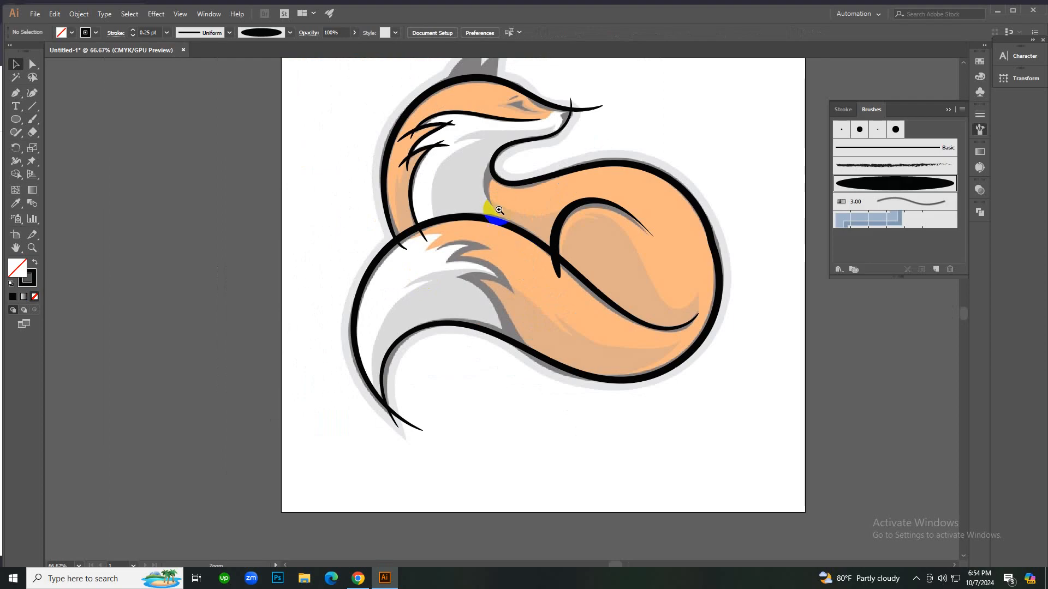
left_click(496, 204, "alt")
left_click(473, 270)
left_click_drag(473, 269, 573, 321)
key("b")
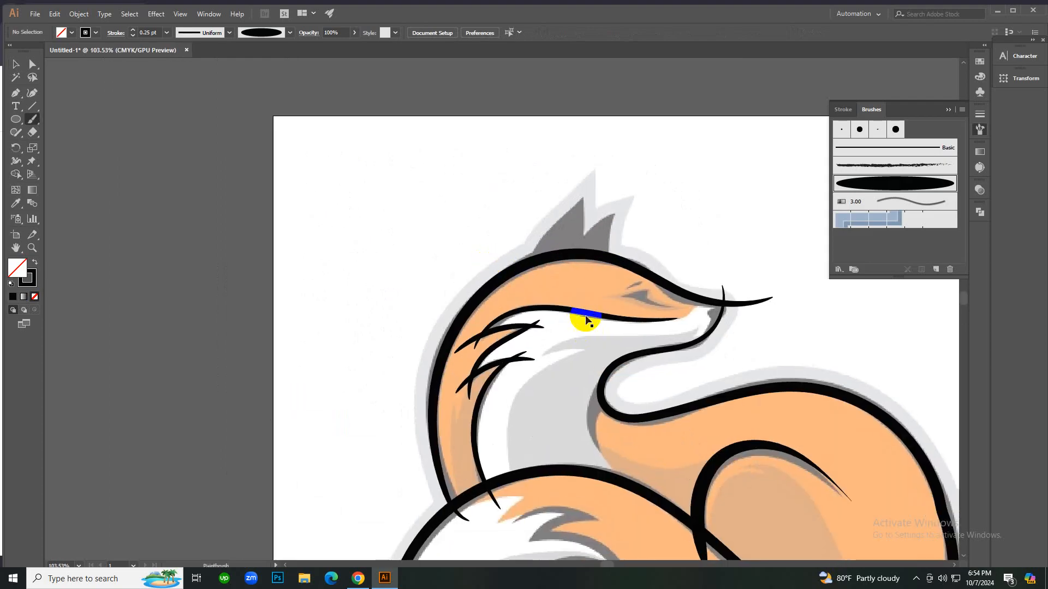
left_click(514, 279)
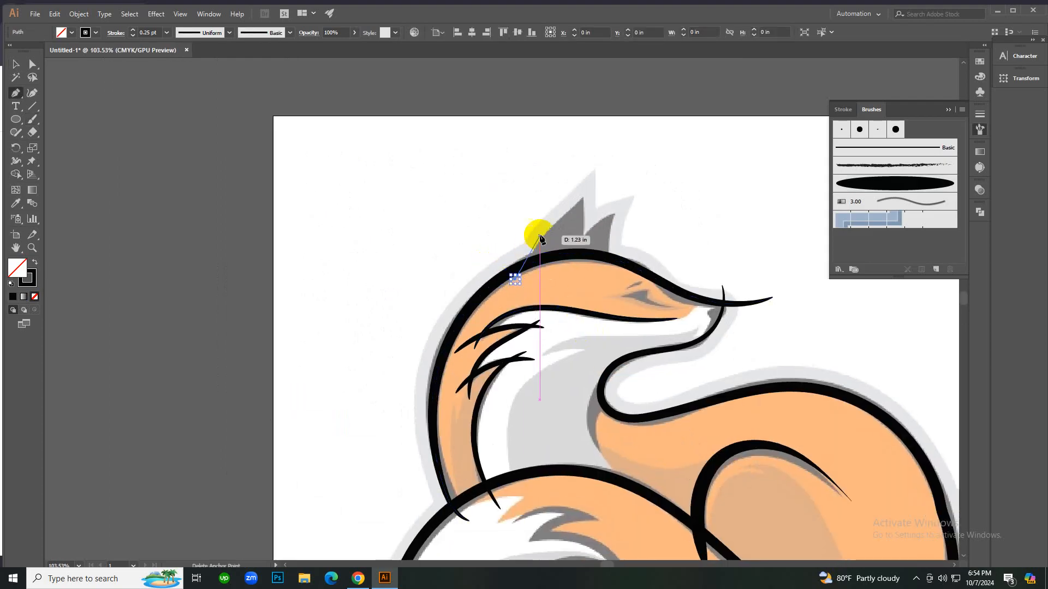
left_click_drag(582, 198, 611, 178)
left_click(582, 198, "alt")
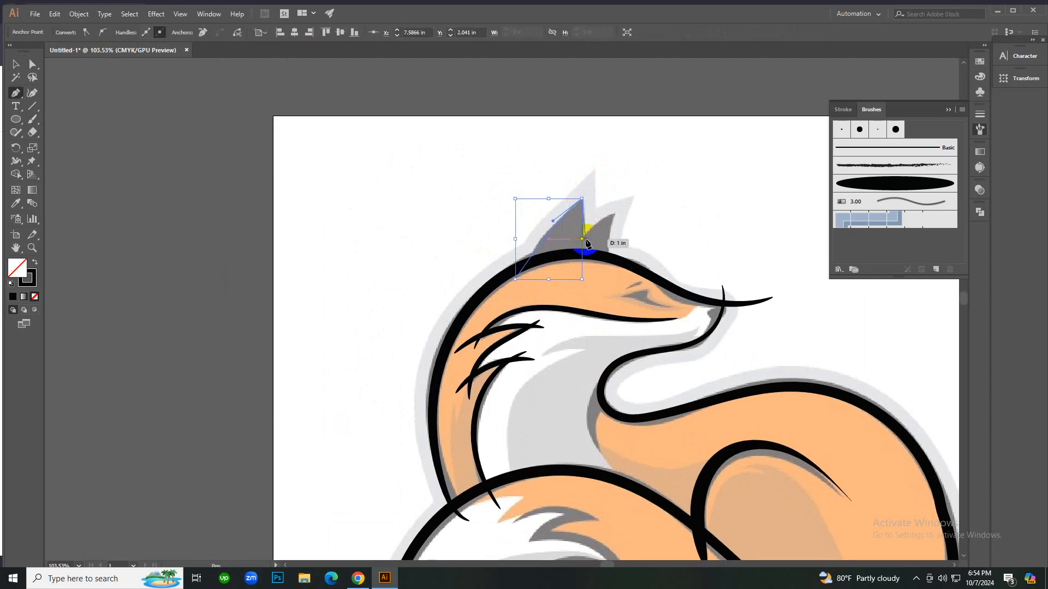
left_click_drag(583, 240, 584, 240)
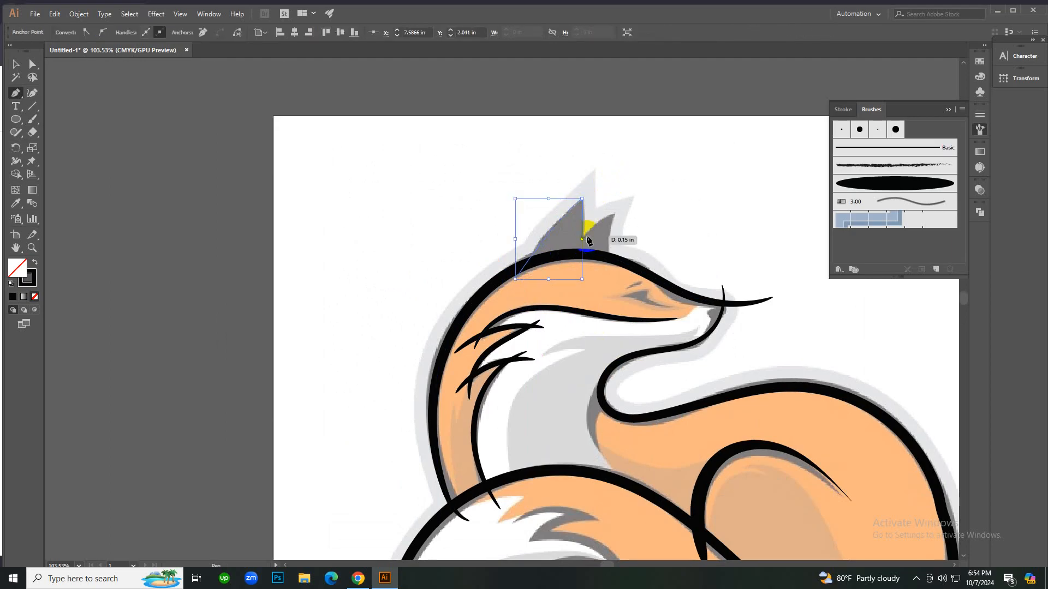
left_click(613, 213)
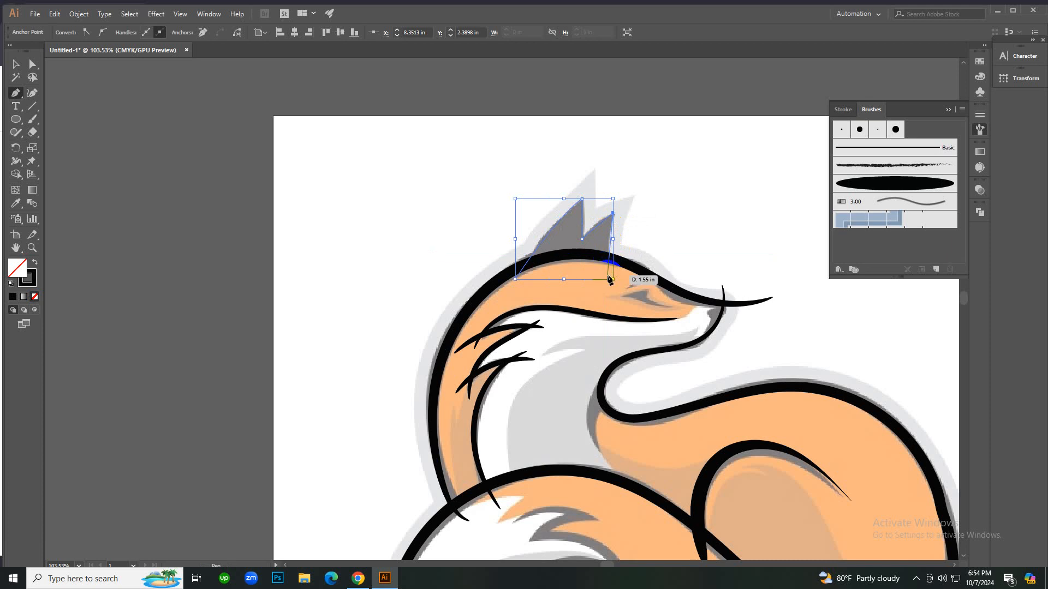
left_click_drag(614, 295, 614, 295)
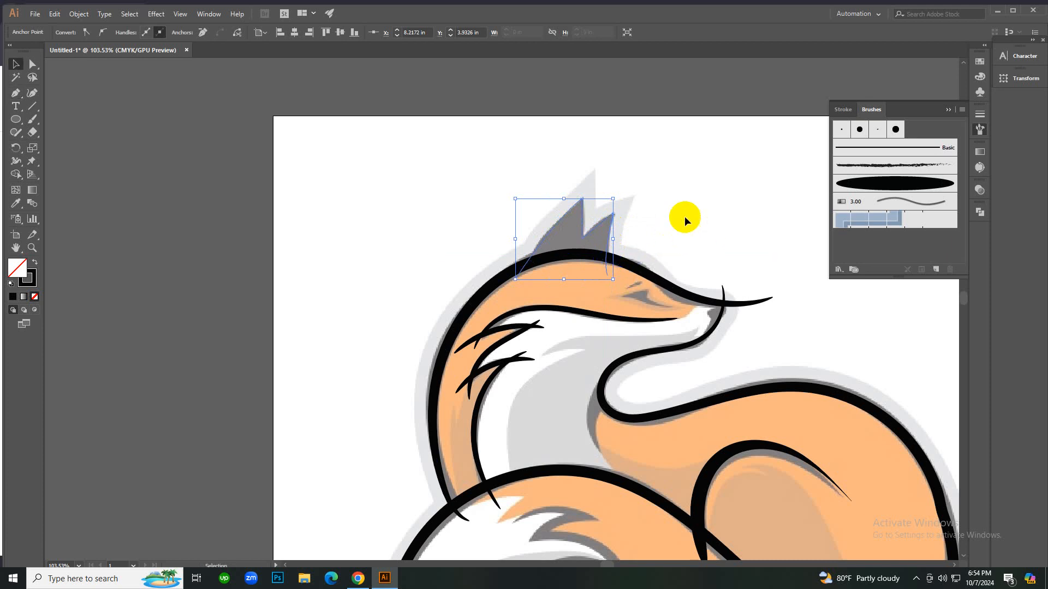
key("v")
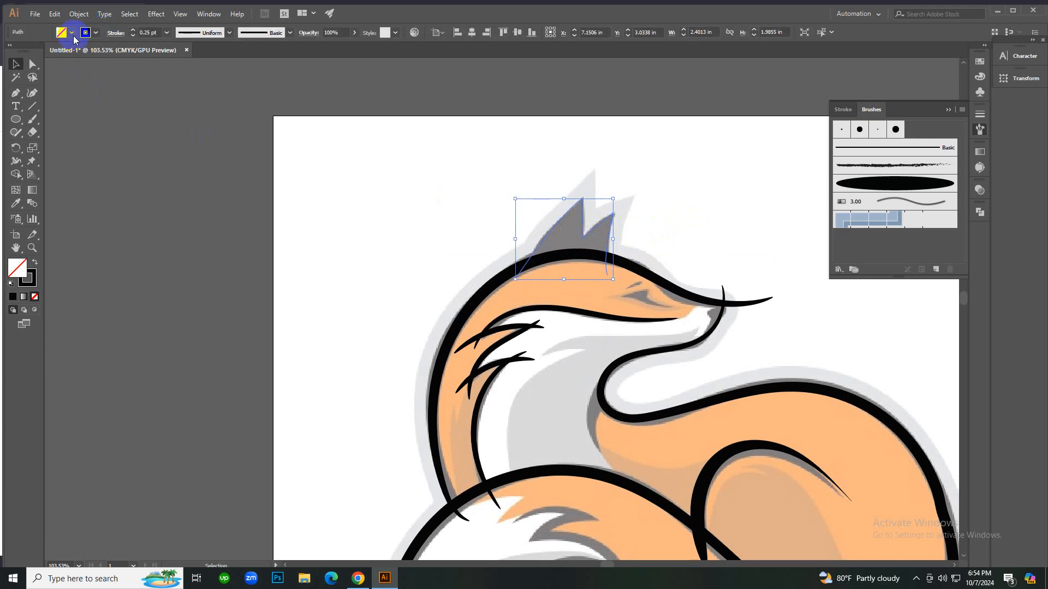
Set the Pen-drawn ear path's stroke to 8 pt, try it as a solid black fill, and delete the path.
left_click(147, 32)
type("8")
key("Return")
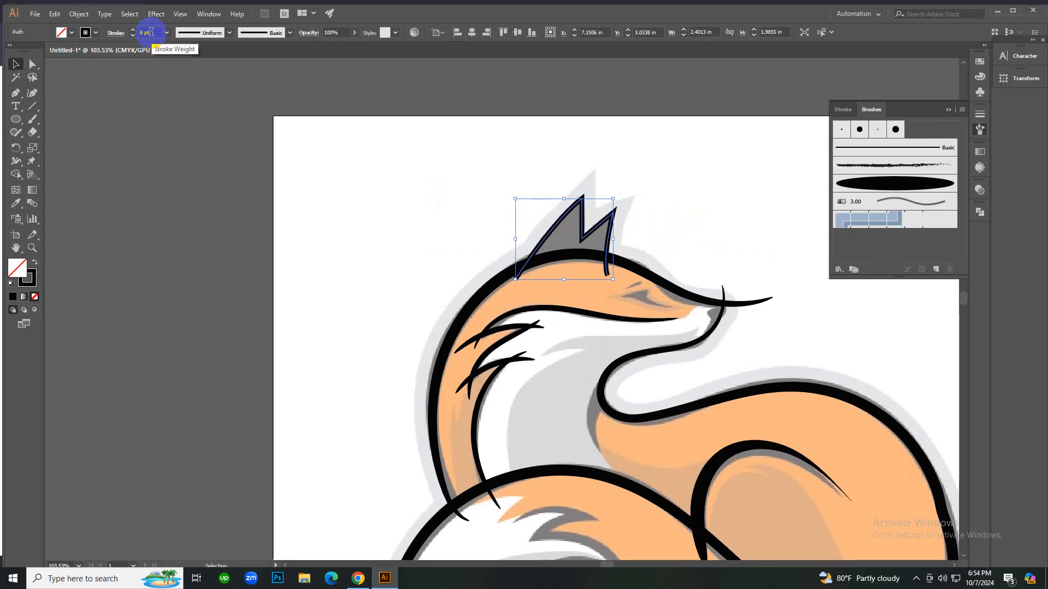
key("shift+x")
left_click(574, 259)
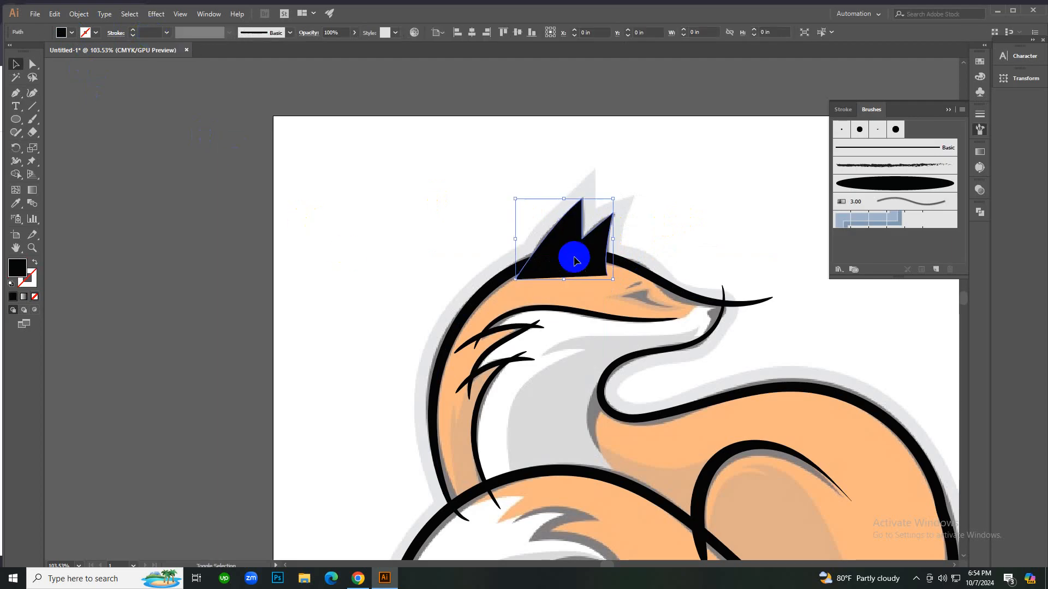
key("shift+x")
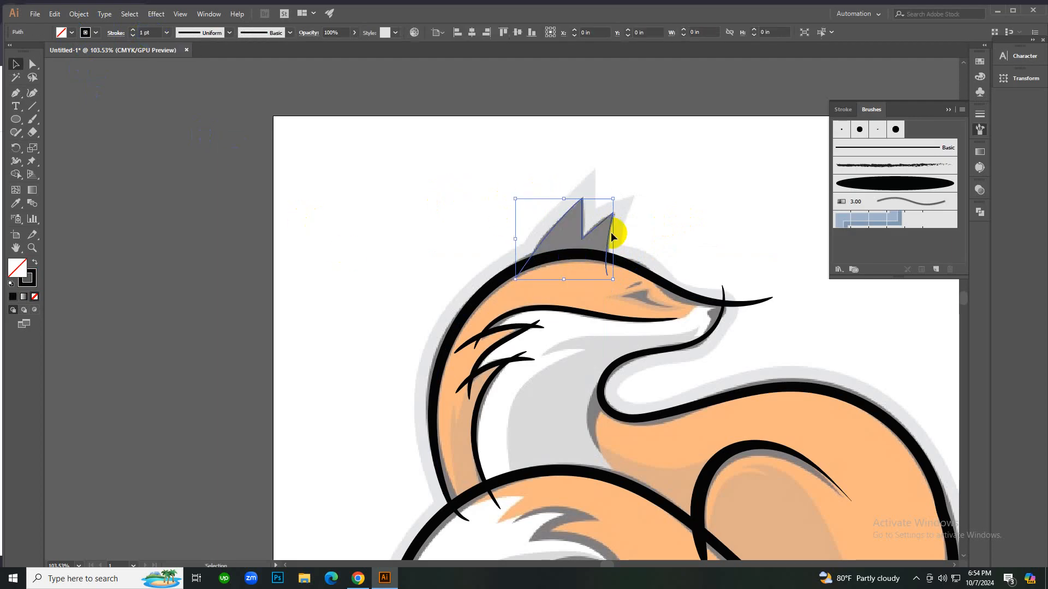
left_click(626, 214)
Paint one zigzag stroke about 2.66 by 2.56 in around both ears with the tapered art brush and set its weight to 0.25 pt.
key("b")
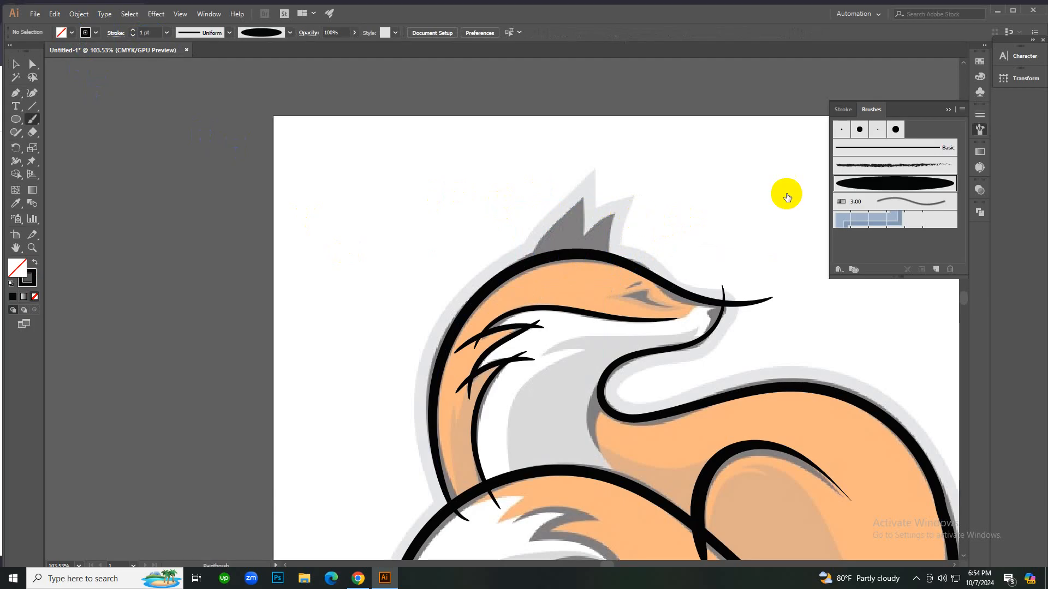
left_click(879, 185)
key("ctrl+equal")
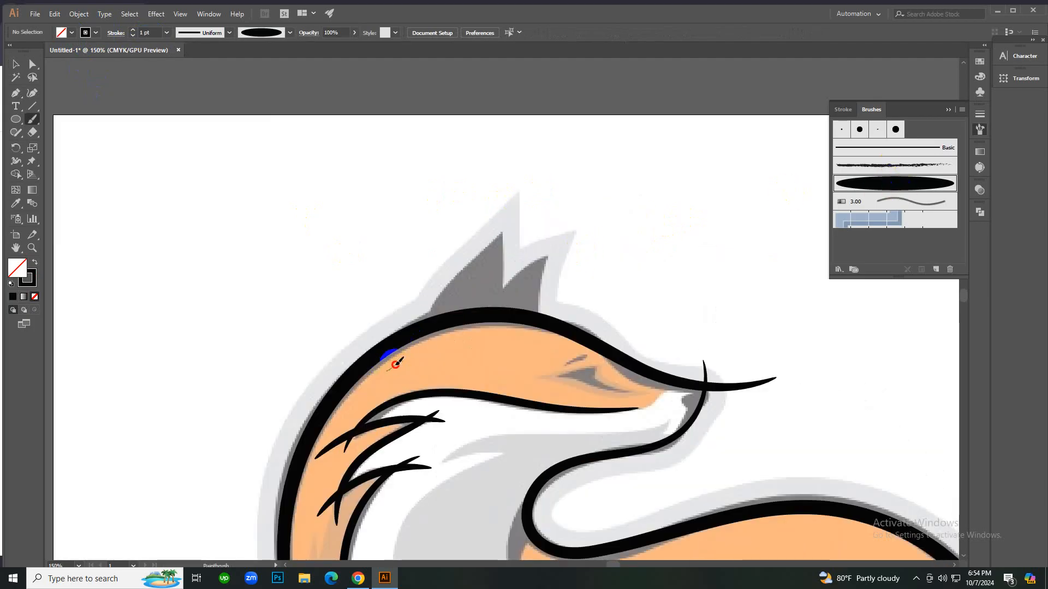
mouse_move(396, 364)
left_mouse_down()
mouse_move(501, 230)
mouse_move(502, 286)
mouse_move(537, 255)
mouse_move(538, 379)
left_mouse_up()
left_click(167, 33)
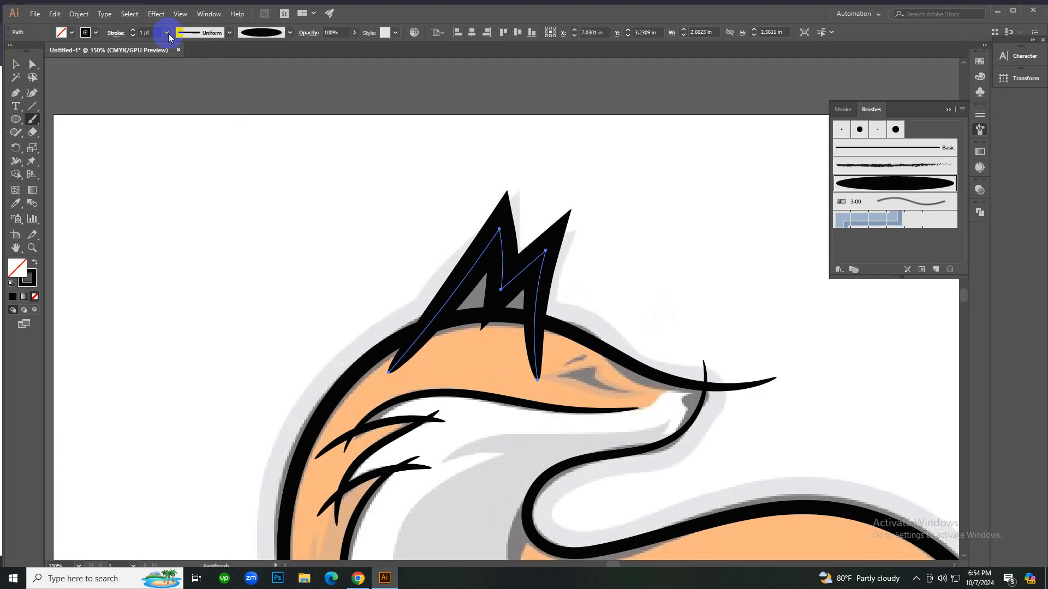
type("0")
key("Return")
scroll(153, 33, "up", 1)
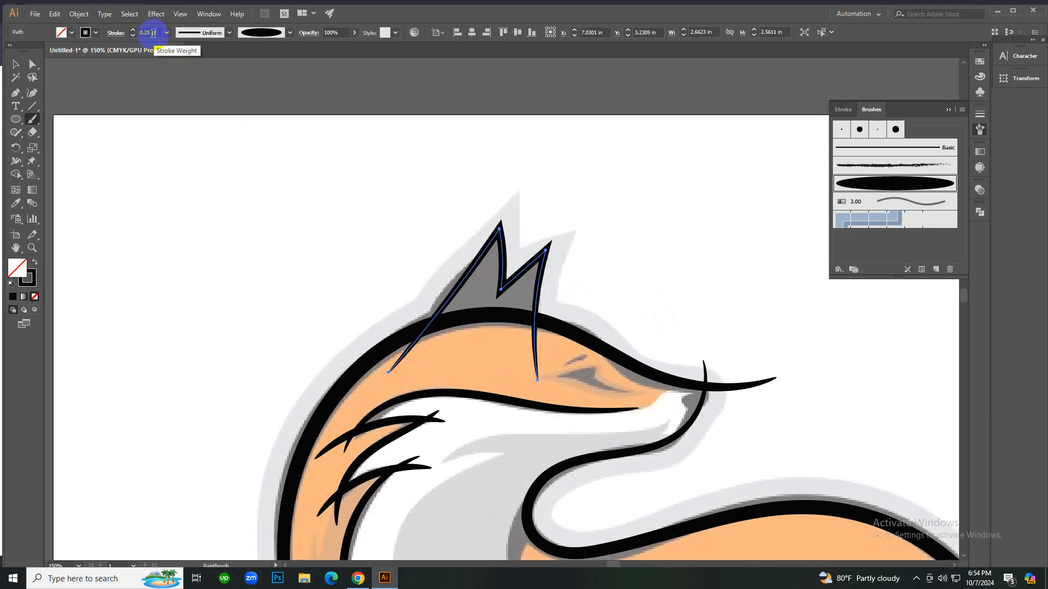
key("v")
left_click(385, 175)
Examine the traced outlines across the whole fox on the artboard.
left_click(490, 310, "ctrl+alt")
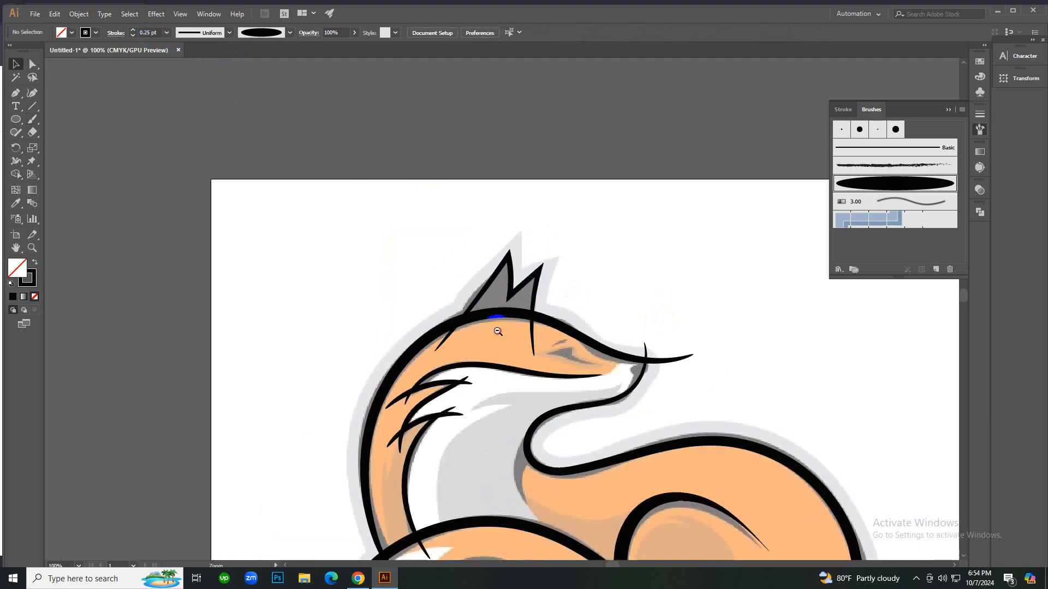
left_click(498, 330, "ctrl+alt")
left_click(502, 336, "ctrl+alt")
left_click(503, 321, "ctrl")
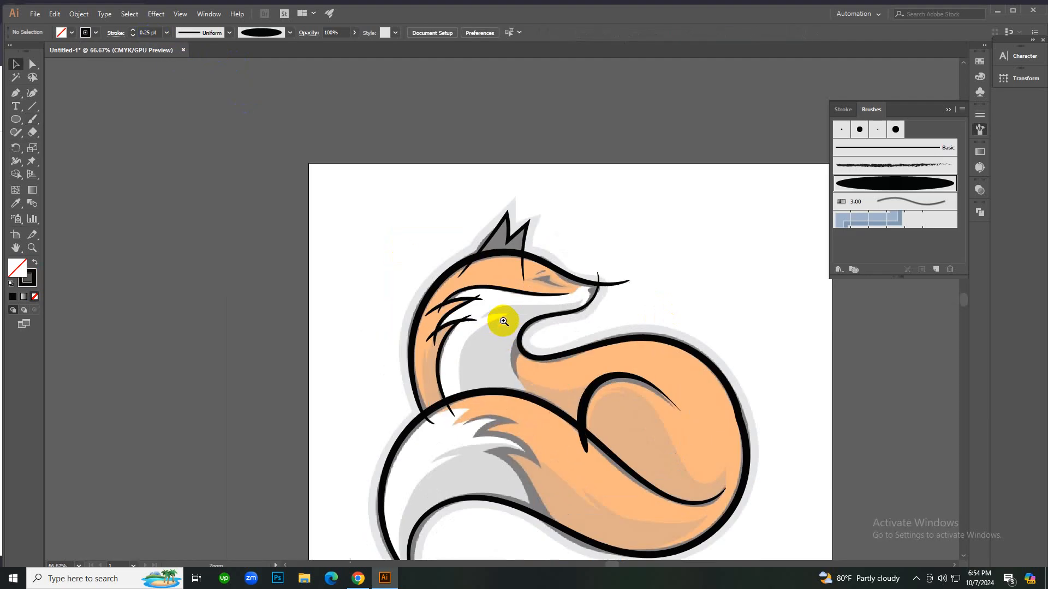
left_click(548, 350, "ctrl+alt")
left_click(482, 329, "ctrl")
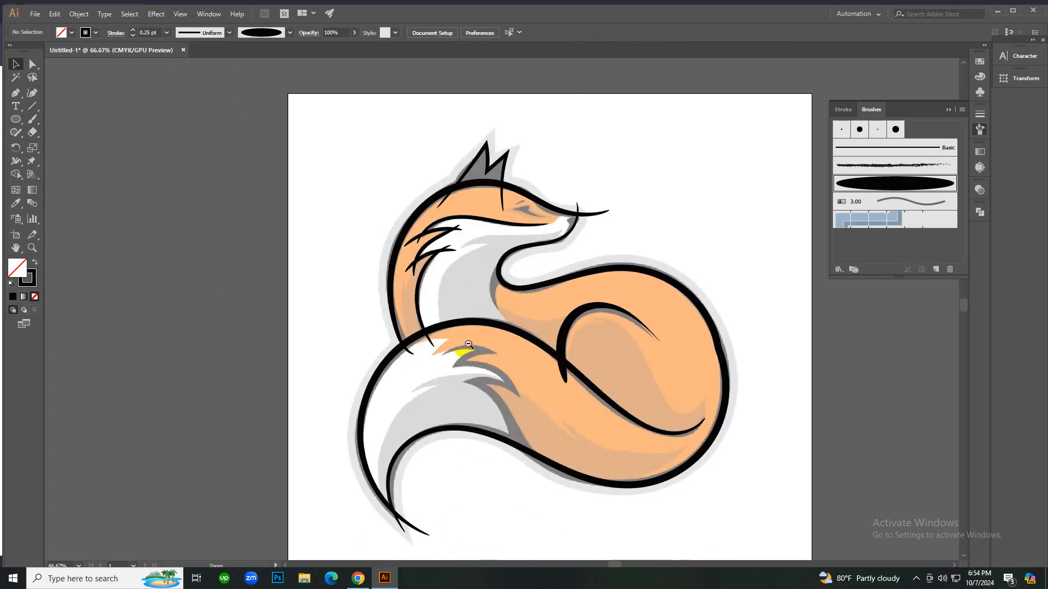
left_click(468, 350, "ctrl+alt")
left_click(463, 343, "ctrl+alt")
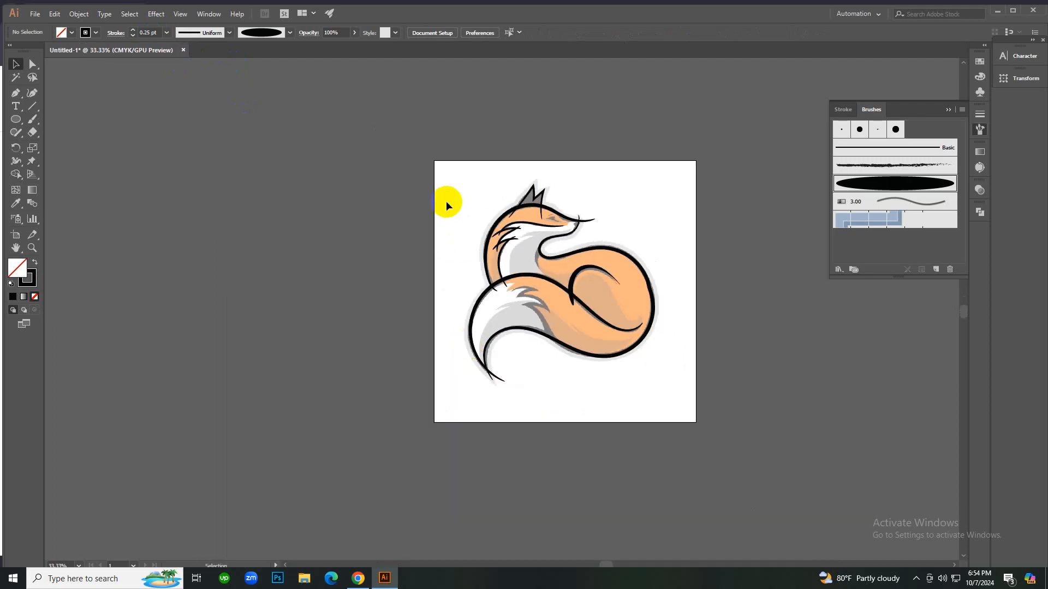
Move the unlocked reference image off the artboard to view the line art alone, and undo both the move and the unlocking.
key("ctrl+alt+2")
left_click(664, 210)
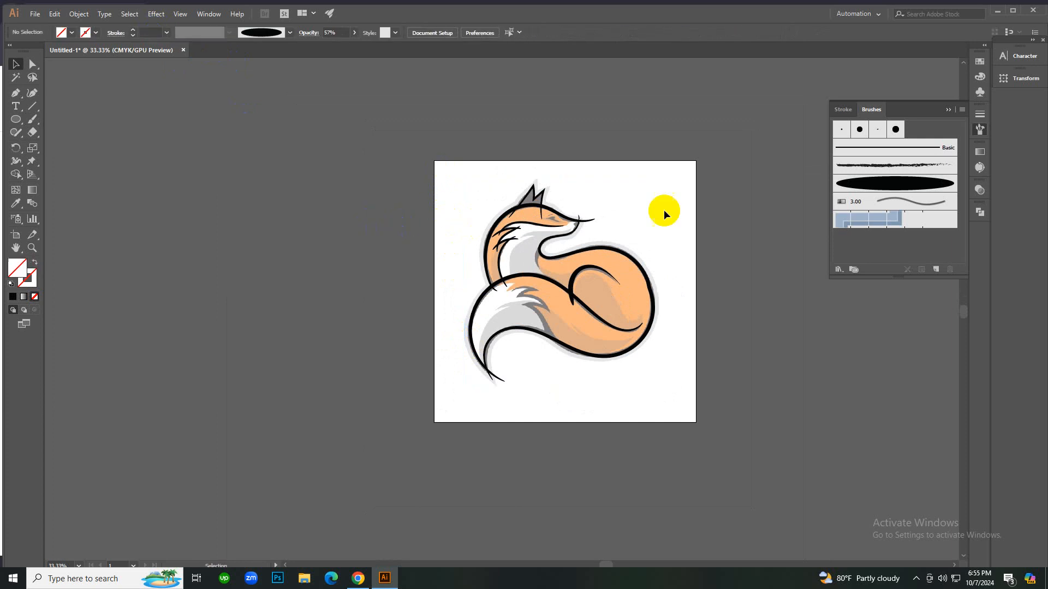
mouse_move(664, 210)
left_mouse_down()
mouse_move(589, 198)
mouse_move(281, 211)
mouse_move(293, 222)
left_mouse_up()
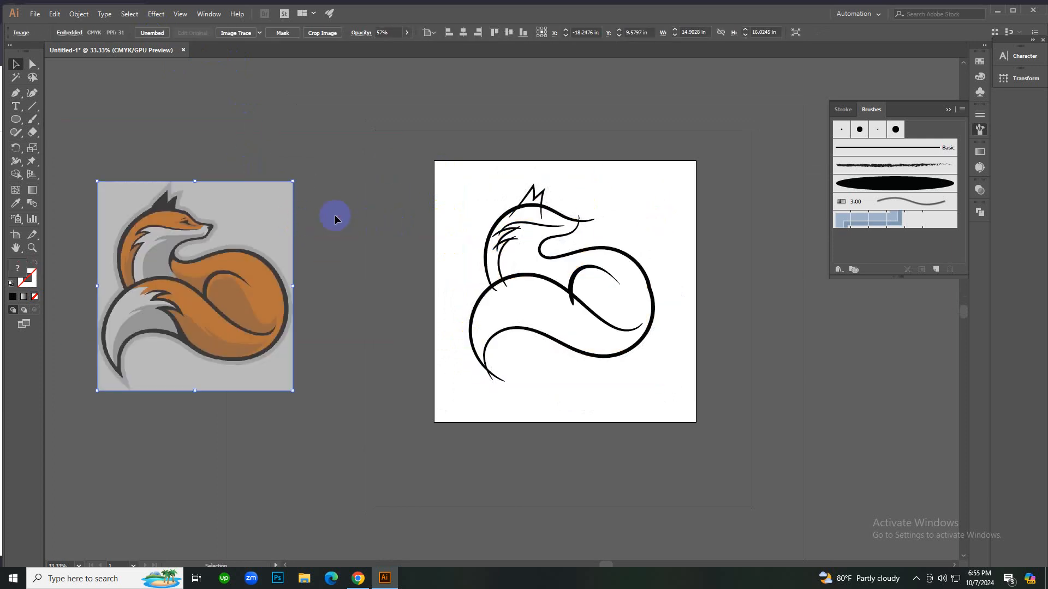
key("ctrl+z")
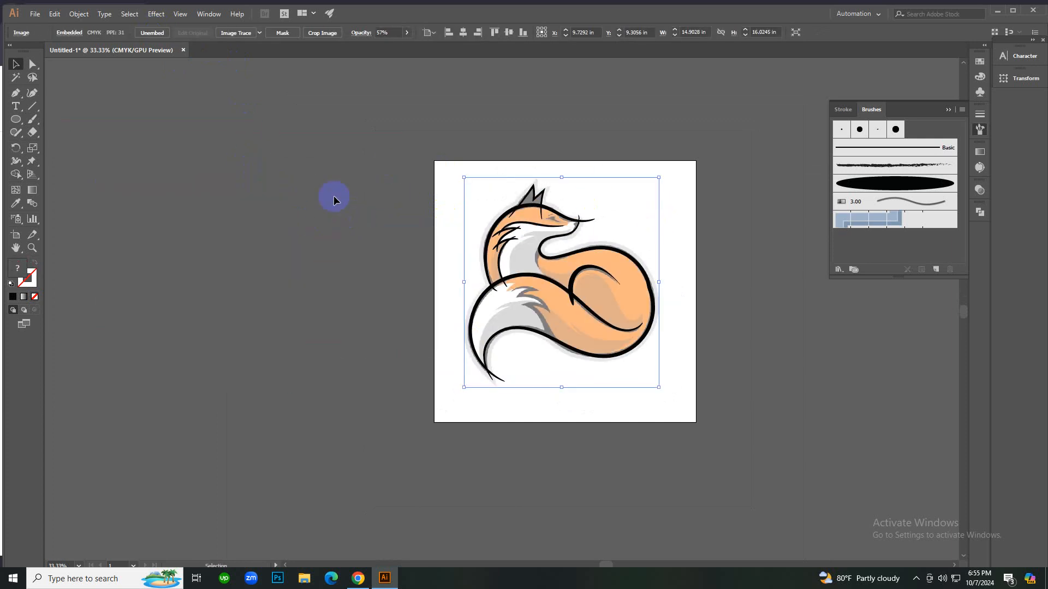
right_click(642, 185)
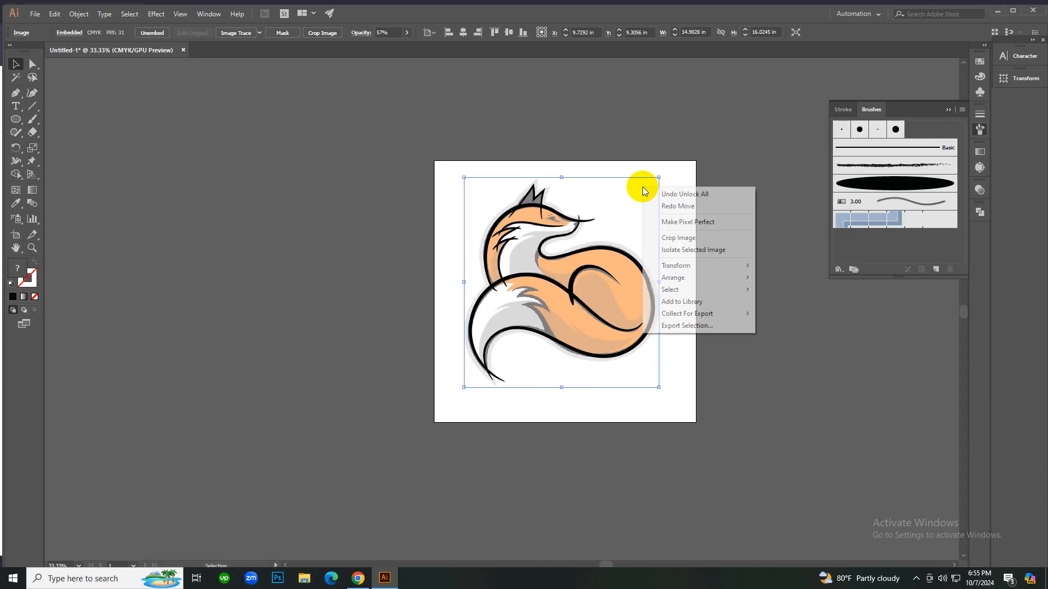
left_click(701, 193)
Try to start a Pen path along the lower edge of the fox's eye, and undo it.
left_click_drag(499, 269, 599, 281)
left_click(603, 222)
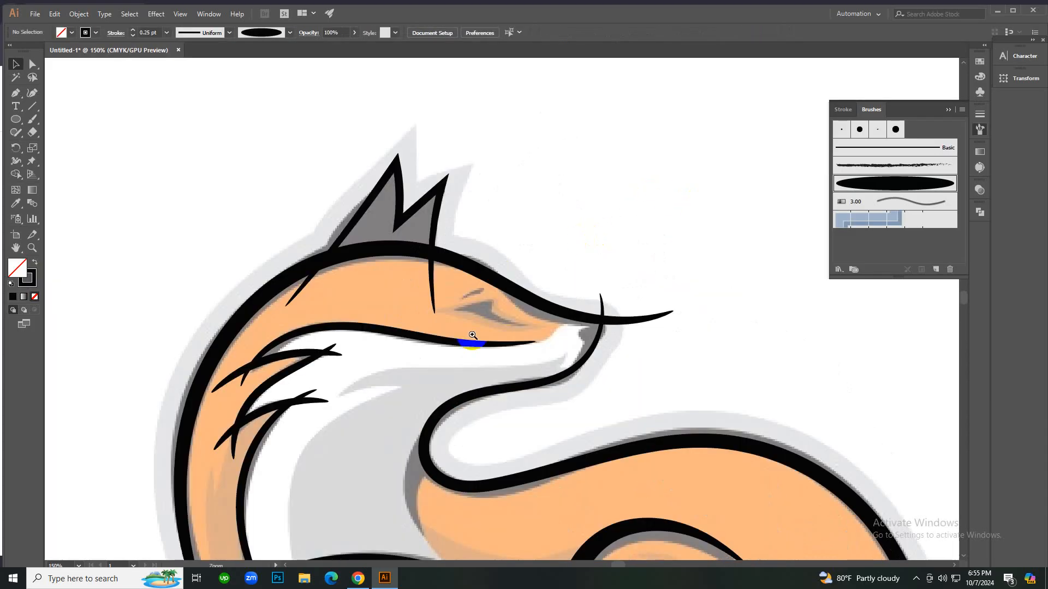
left_click(468, 339)
key("p")
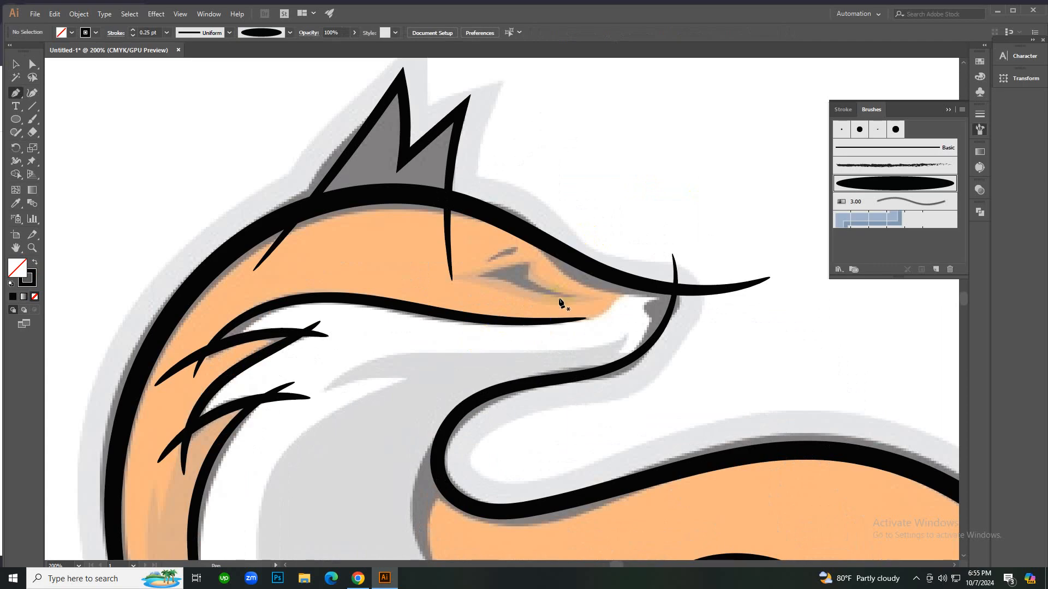
left_click(576, 295)
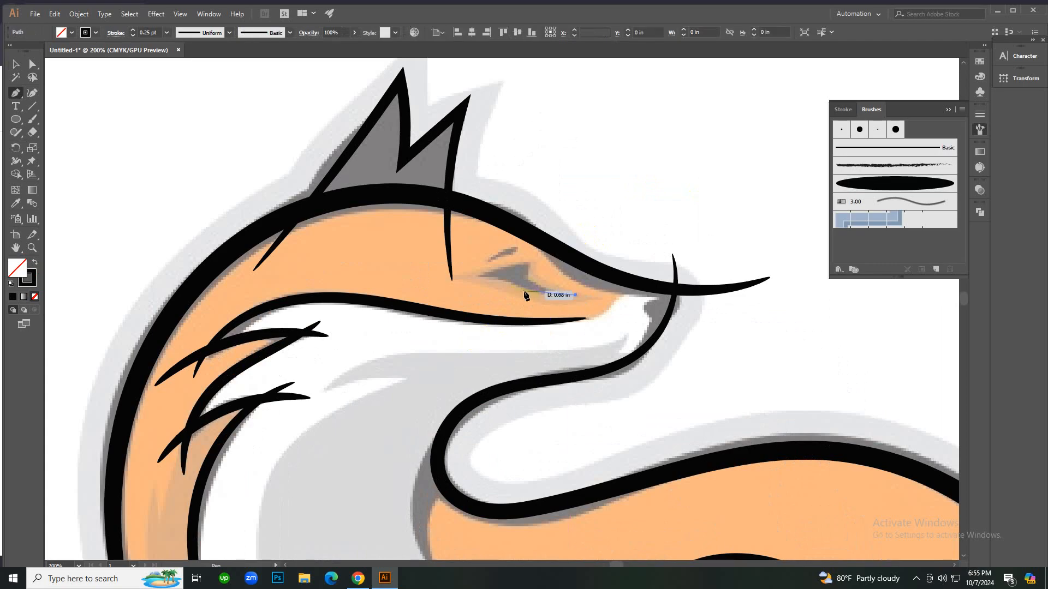
left_click(475, 276)
key("ctrl+z")
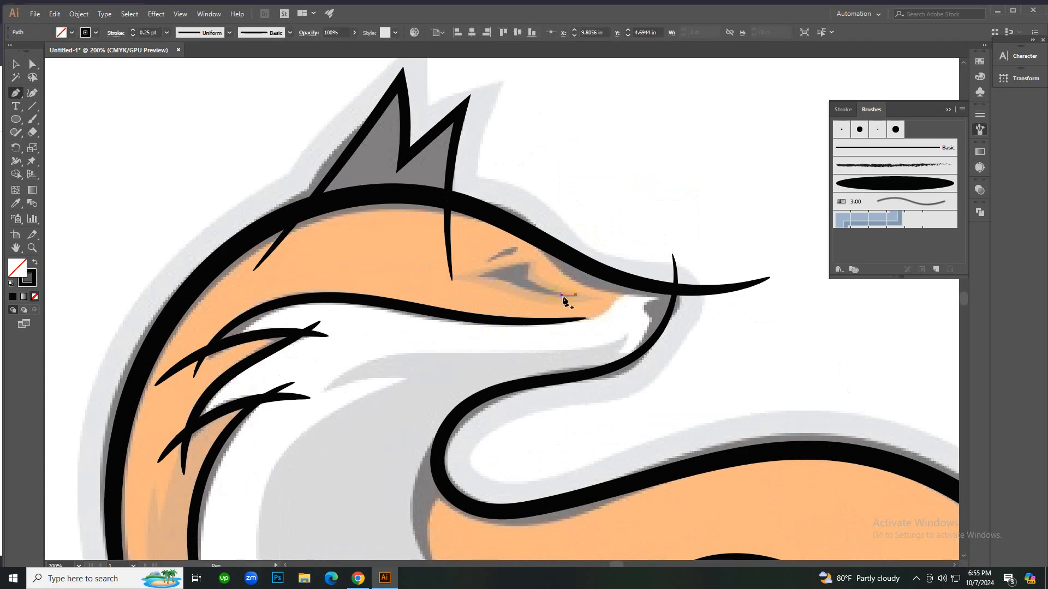
left_click(576, 297)
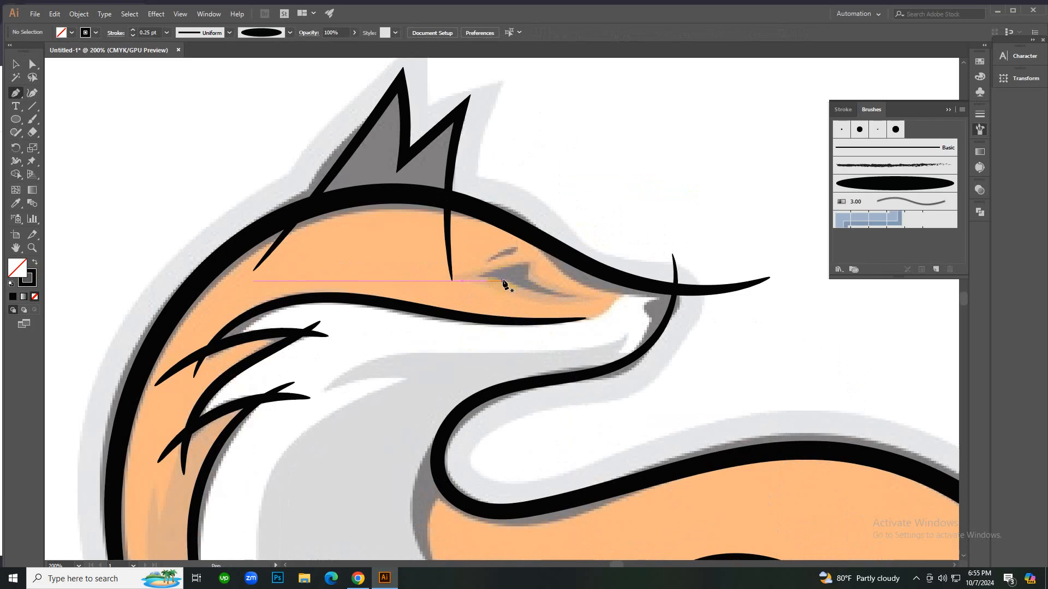
Trace the fox's eye as a closed Pen shape with curved edges, give it a black fill without stroke, and deselect it.
left_click(476, 277)
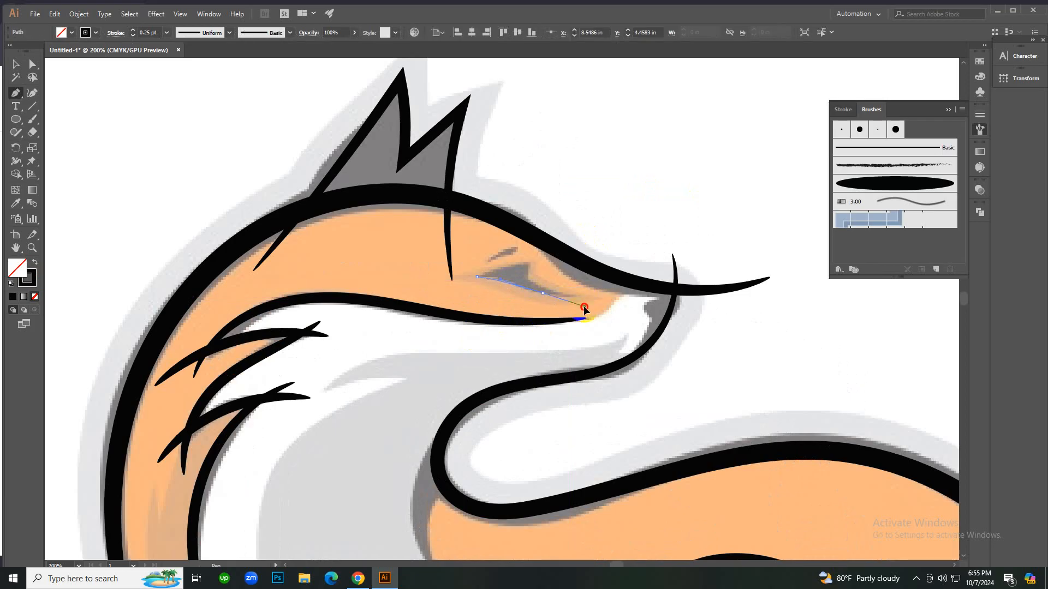
left_click_drag(596, 318, 518, 279)
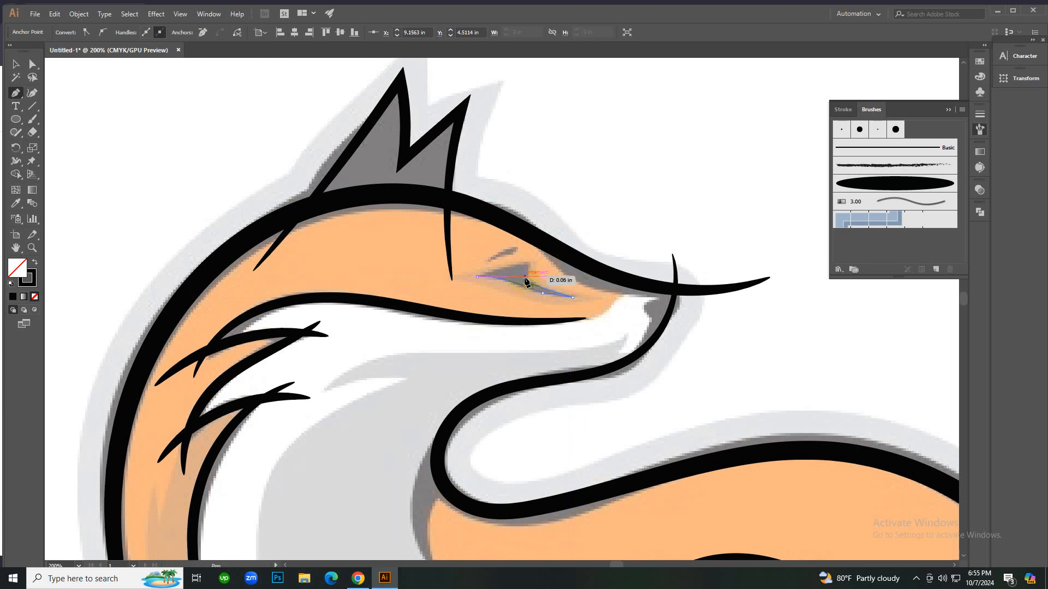
left_click_drag(527, 264, 484, 278)
left_click(642, 199, "ctrl")
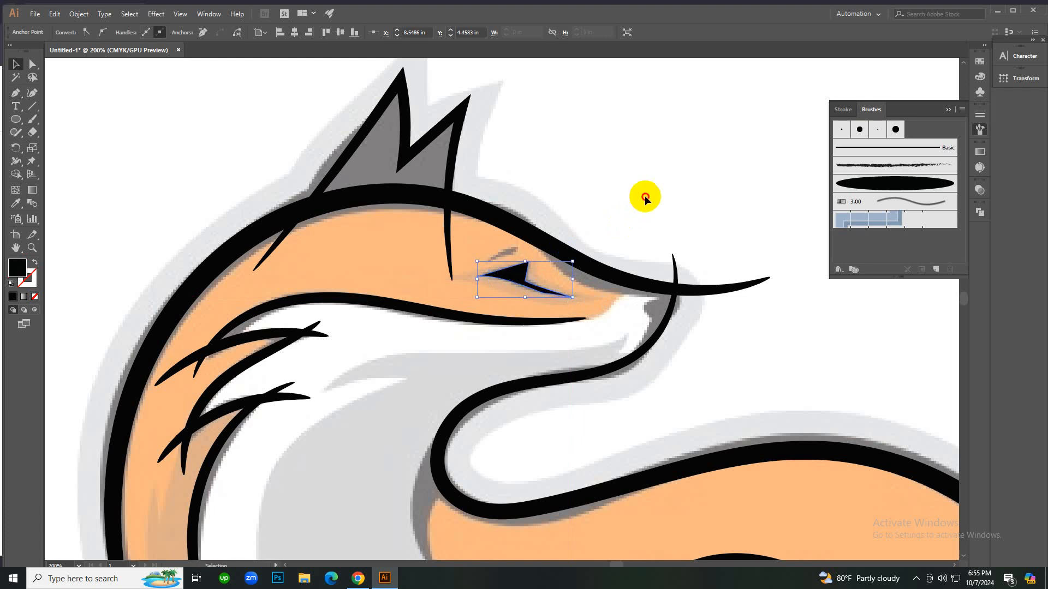
left_click(511, 325, "ctrl+alt")
left_click(511, 326, "ctrl+alt")
left_click(510, 331, "ctrl+alt")
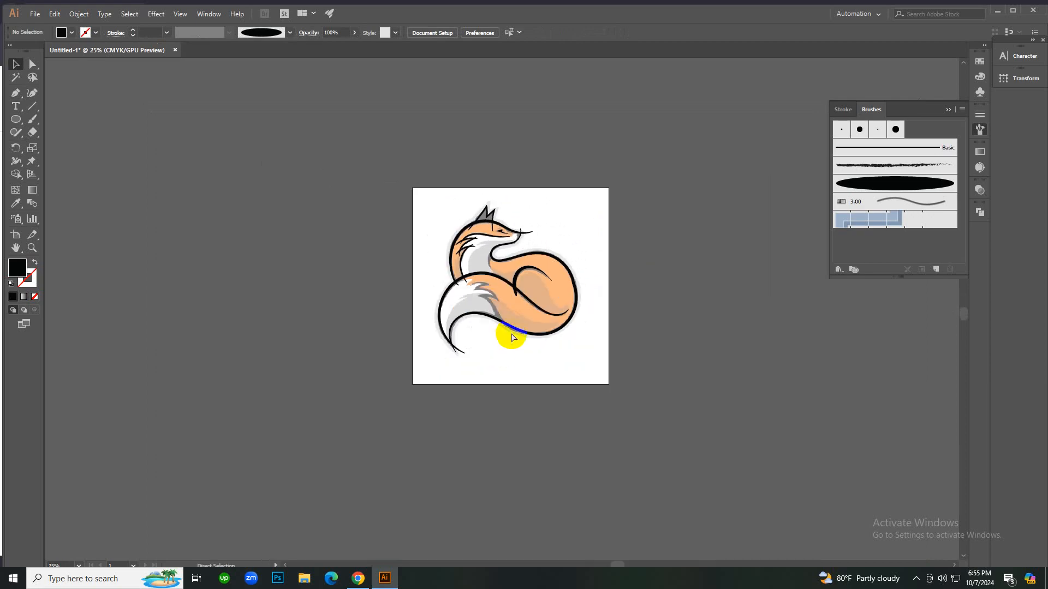
Move the fox reference image off the artboard into the empty space beside it, and enlarge it proportionally to about 25.5 by 27.4 in.
left_click(605, 261)
left_click_drag(606, 260, 297, 250)
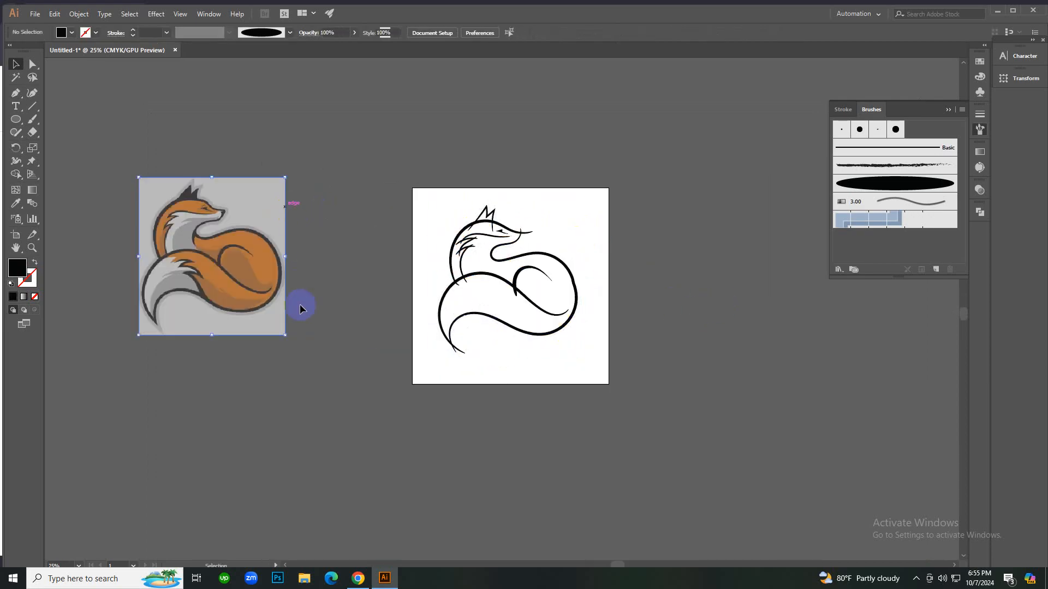
left_click_drag(284, 335, 336, 390)
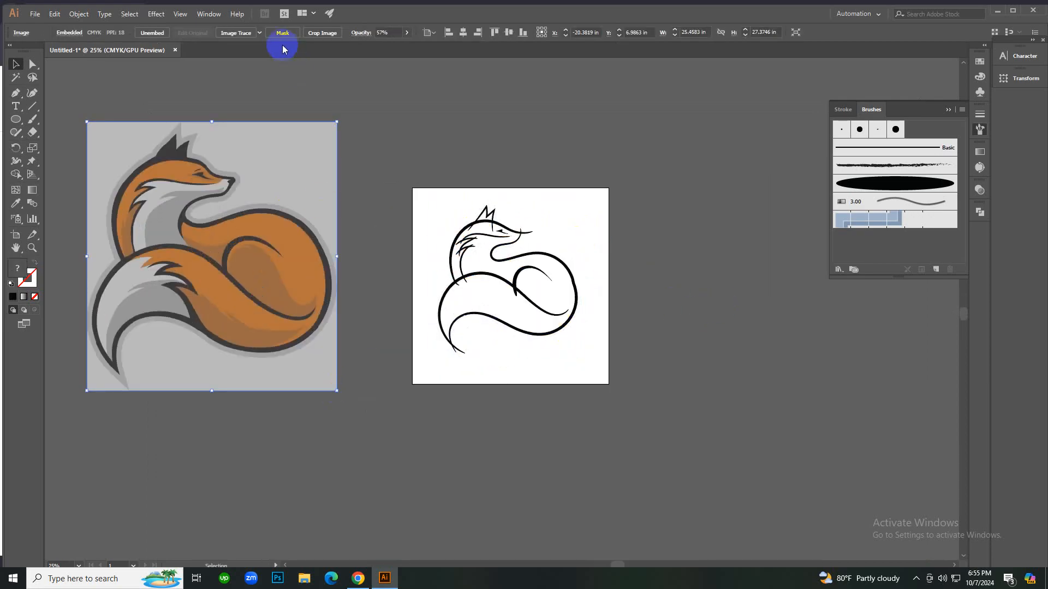
Restore the reference image to full opacity and deselect it.
left_click(406, 32)
left_click_drag(402, 52, 421, 49)
left_click(531, 159)
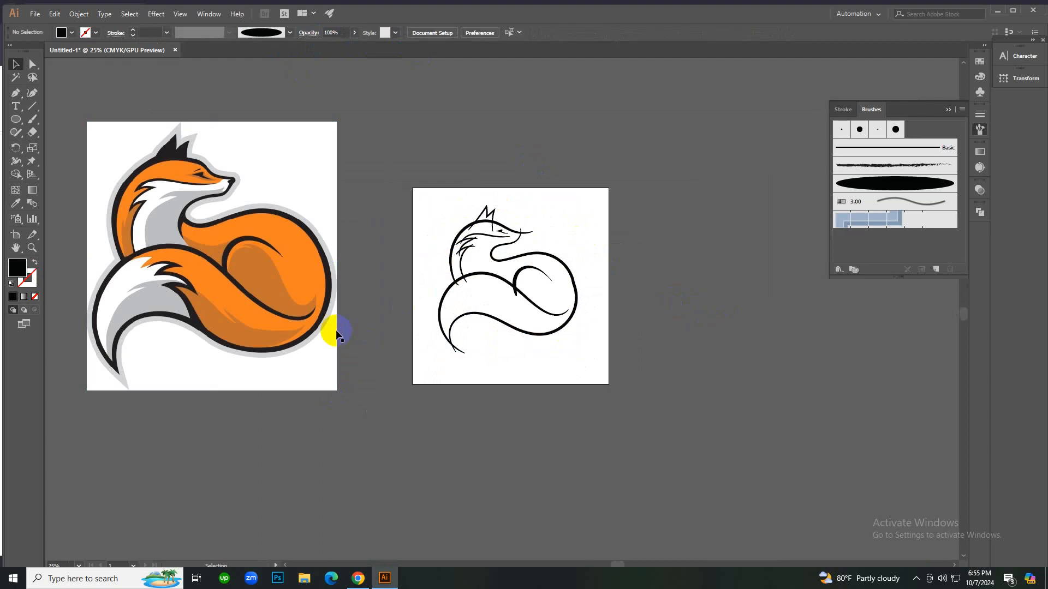
Place a duplicate of the complete fox line art outside the artboard, beyond its lower-right corner, as a backup.
left_click_drag(349, 313, 365, 342)
left_click(469, 336)
key("ctrl+equal")
left_click_drag(471, 130, 660, 370)
mouse_move(585, 243)
left_mouse_down()
mouse_move(585, 234)
mouse_move(842, 435)
mouse_move(909, 465)
left_mouse_up()
Expand the appearance of all the fox line art on the artboard so the brush strokes become filled outlines.
left_click(468, 150)
left_click_drag(444, 118, 690, 391)
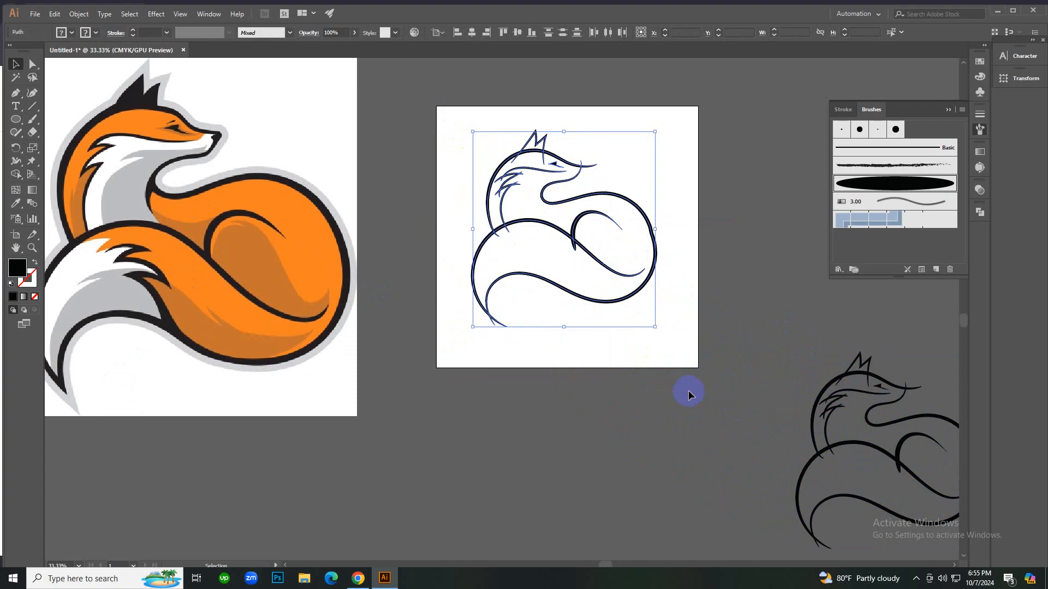
left_click(84, 15)
left_click(109, 142)
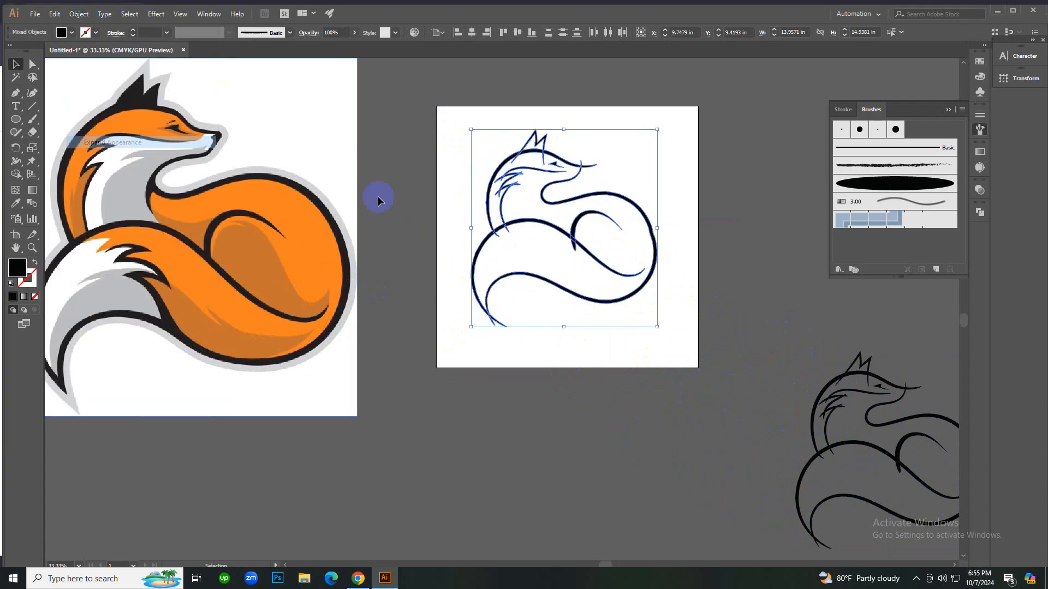
mouse_move(446, 144)
left_mouse_down()
mouse_move(480, 124)
mouse_move(562, 253)
mouse_move(680, 378)
left_mouse_up()
left_click(82, 14)
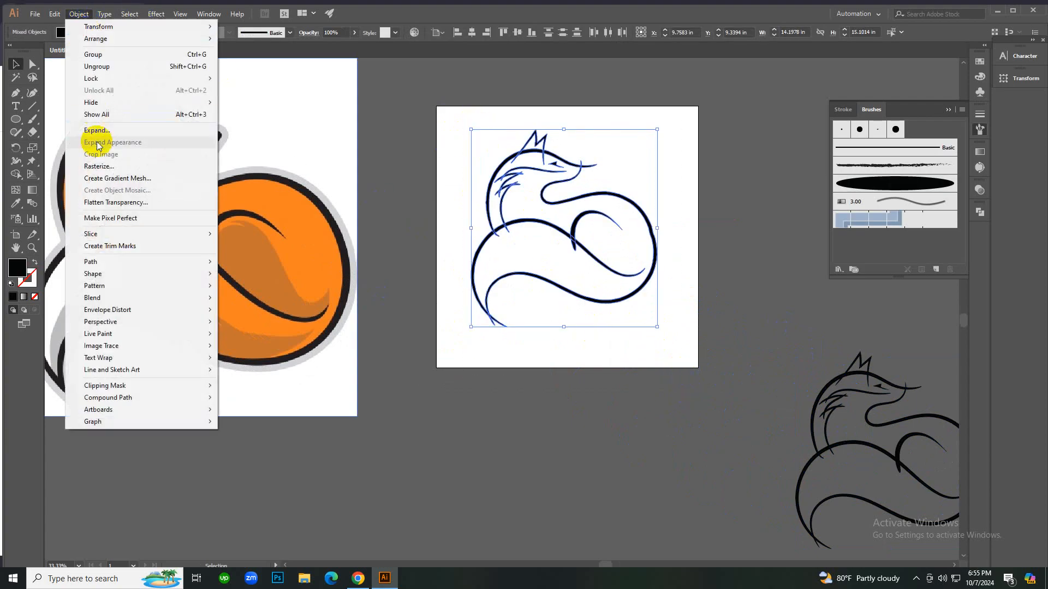
left_click(63, 131)
left_click(428, 126)
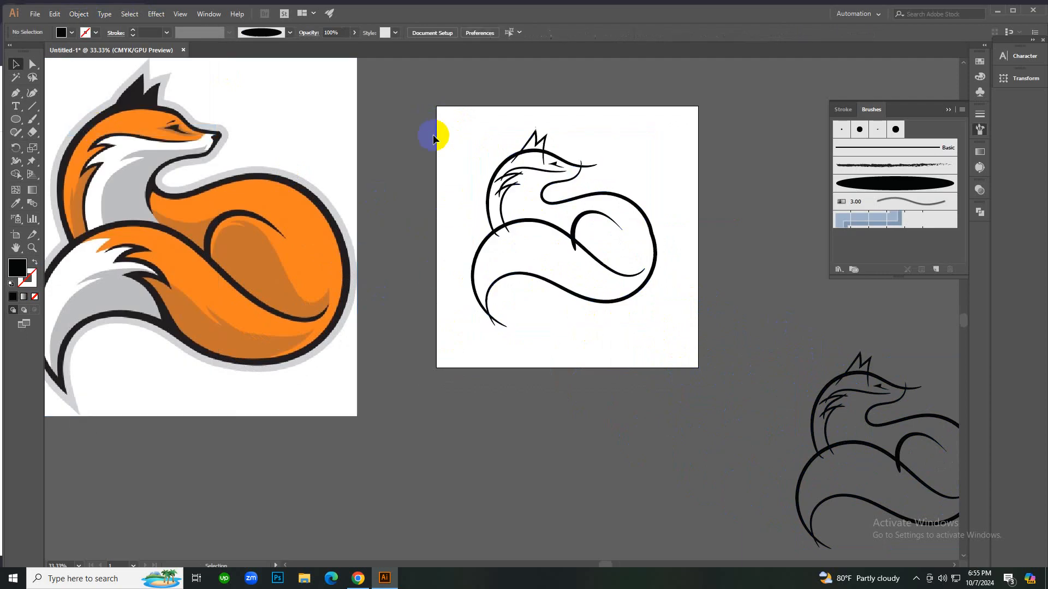
Split the expanded fox line art with the Pathfinder Divide operation and ungroup the resulting pieces.
scroll(431, 225, "up", 1)
left_click_drag(478, 94, 782, 512)
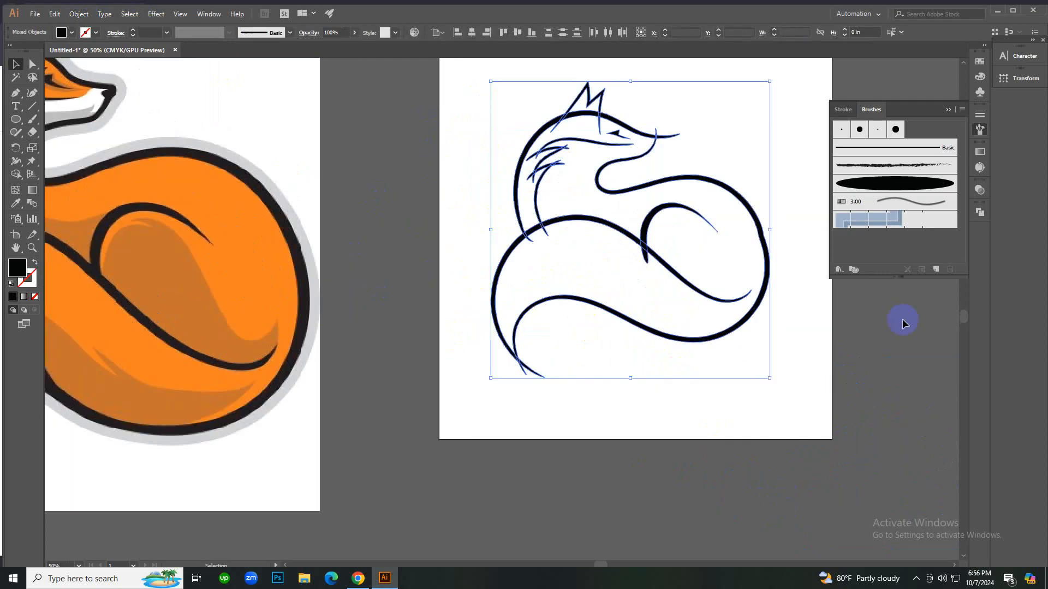
left_click(979, 212)
left_click(854, 262)
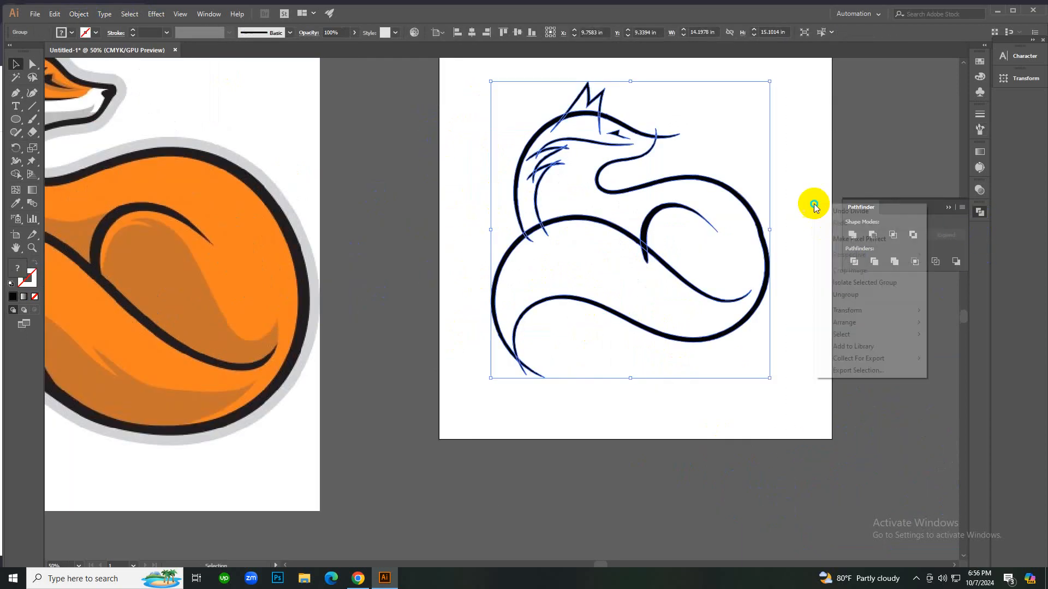
right_click(830, 205)
left_click(838, 296)
left_click(806, 270)
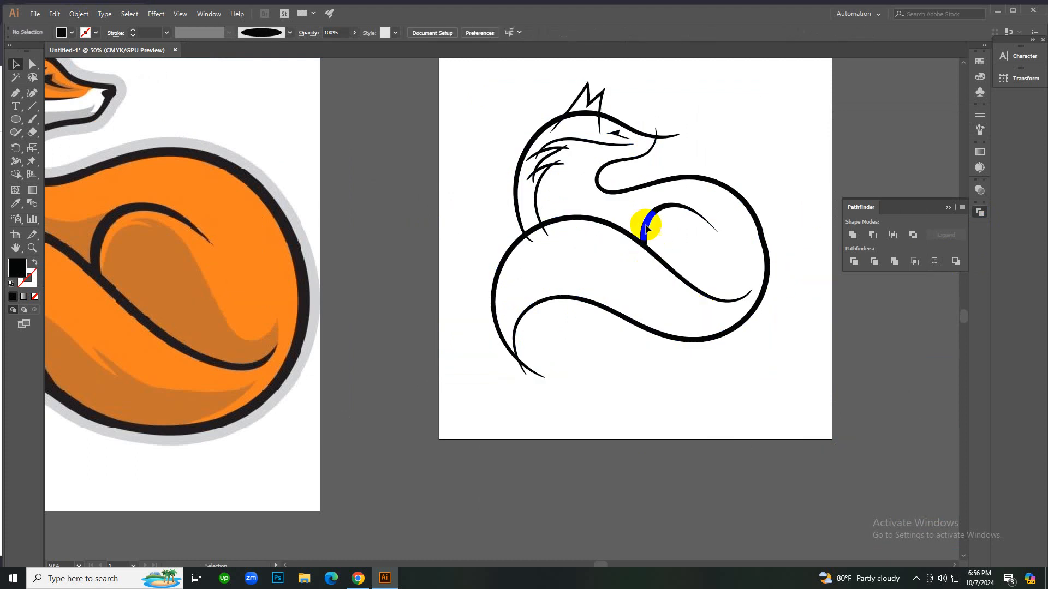
Delete the overshooting line ends below the thigh curve and around the fur spikes on the fox's neck.
left_click(643, 259)
left_click(562, 224)
left_click(526, 178)
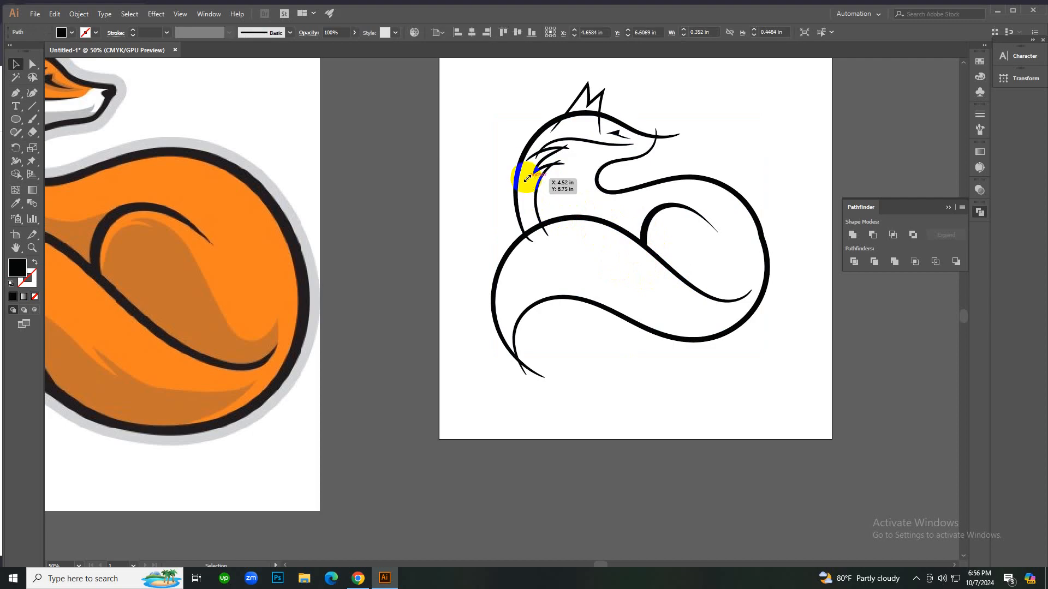
key("Delete")
left_click(527, 158)
key("Delete")
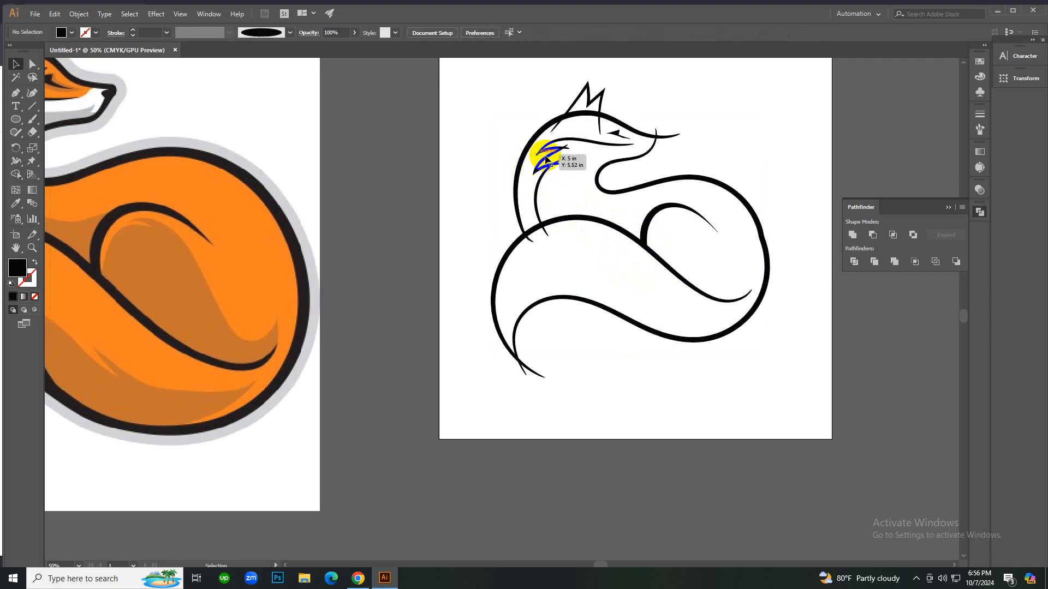
left_click(555, 155)
key("Delete")
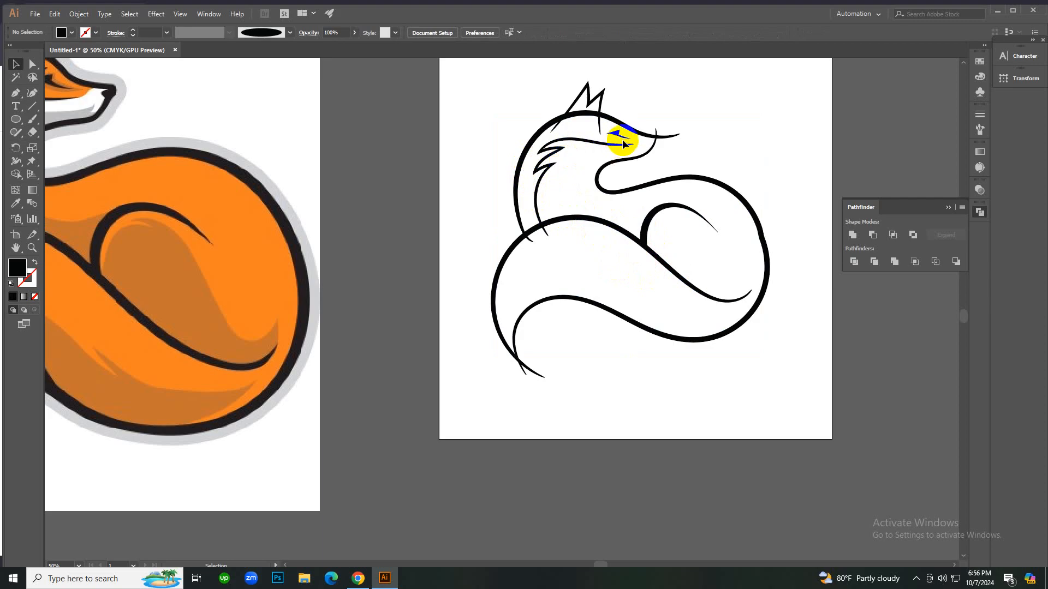
Delete the excess line ends inside the forehead, beyond the nose, at the tail tip and at the neck's base.
left_click(599, 129)
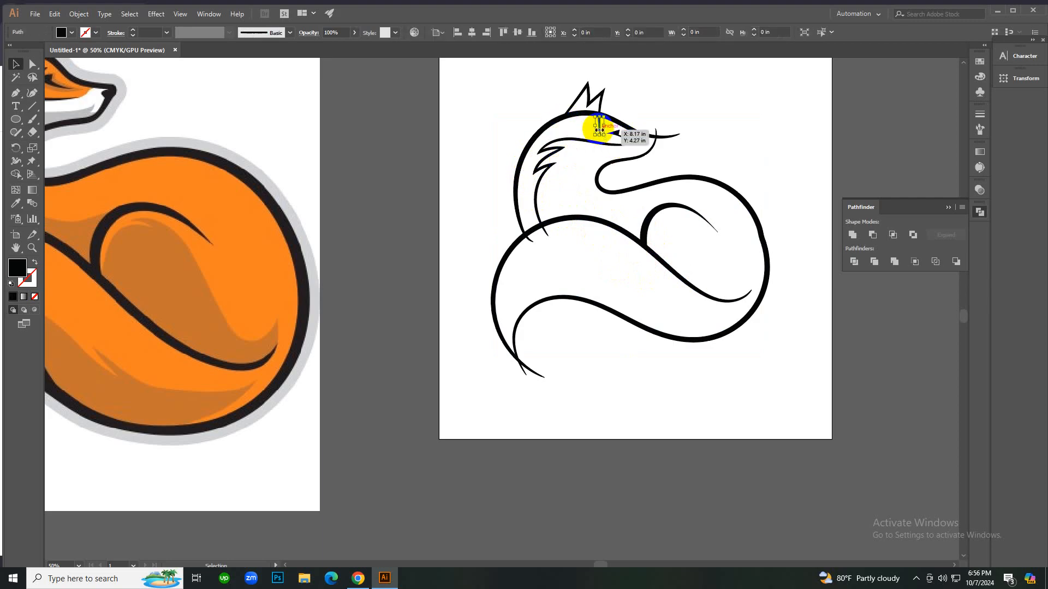
left_click_drag(599, 130, 655, 134)
left_click(569, 247)
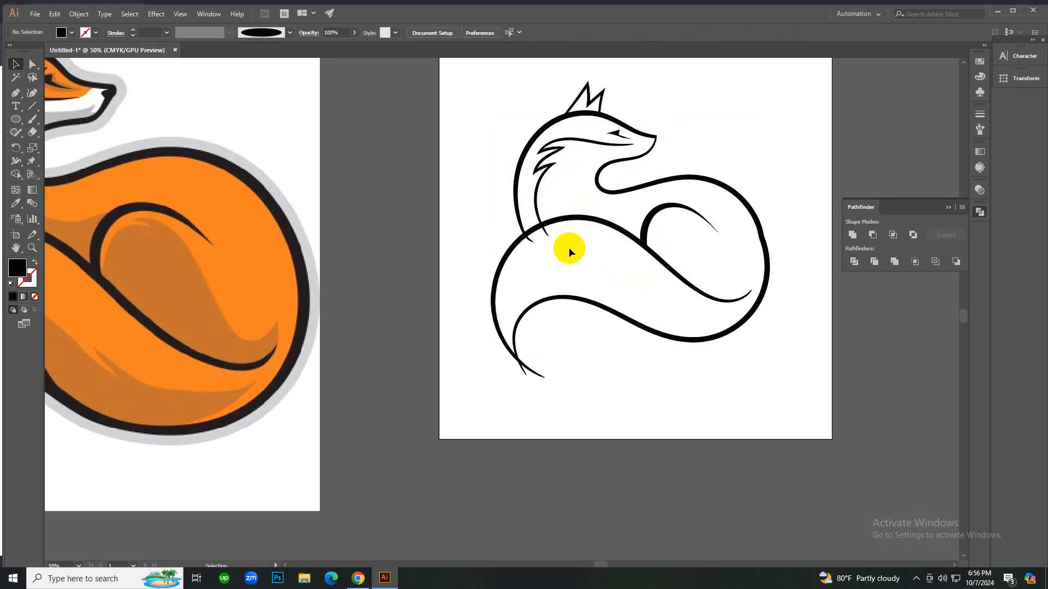
scroll(569, 247, "down", 2)
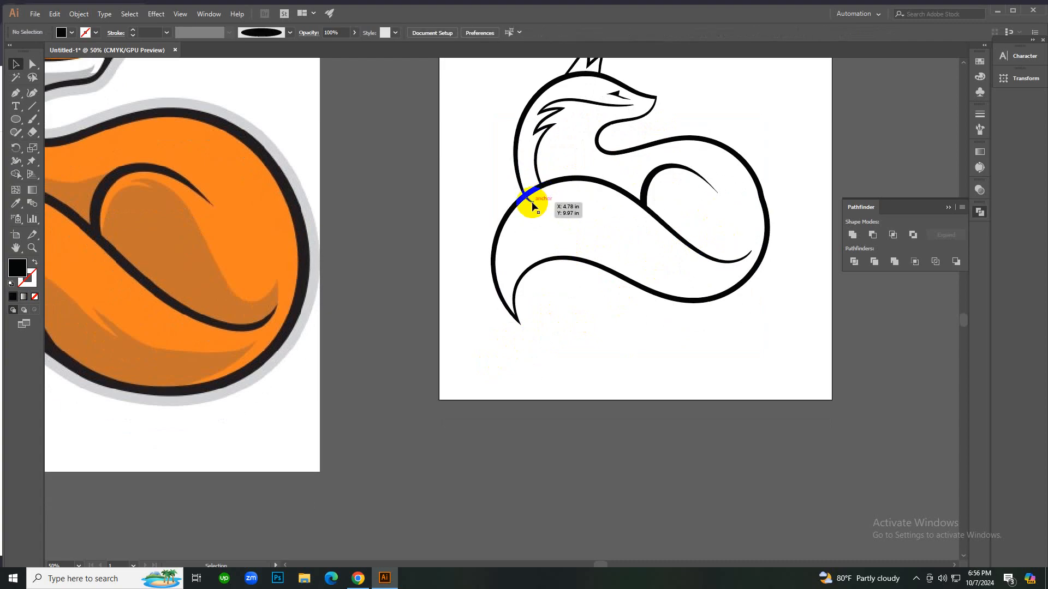
scroll(492, 181, "up", 1)
Examine the trimmed line art across the whole fox and compare it with the reference image.
left_click(627, 243, "alt")
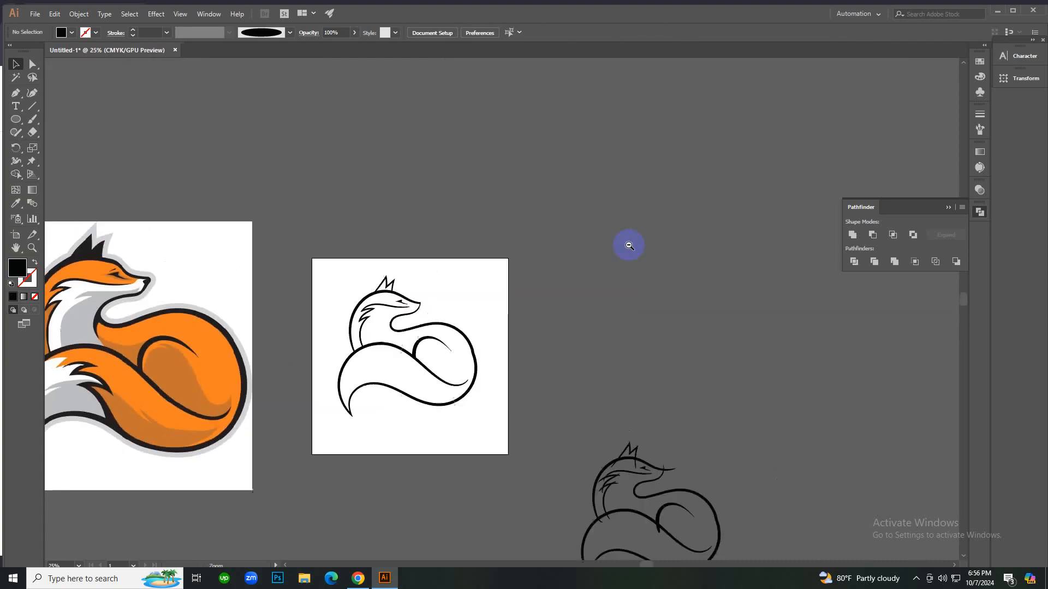
left_click(442, 352, "alt")
left_click(443, 352)
left_click_drag(434, 277, 609, 442)
left_click(552, 471)
left_click(540, 334, "ctrl")
left_click(534, 334, "ctrl")
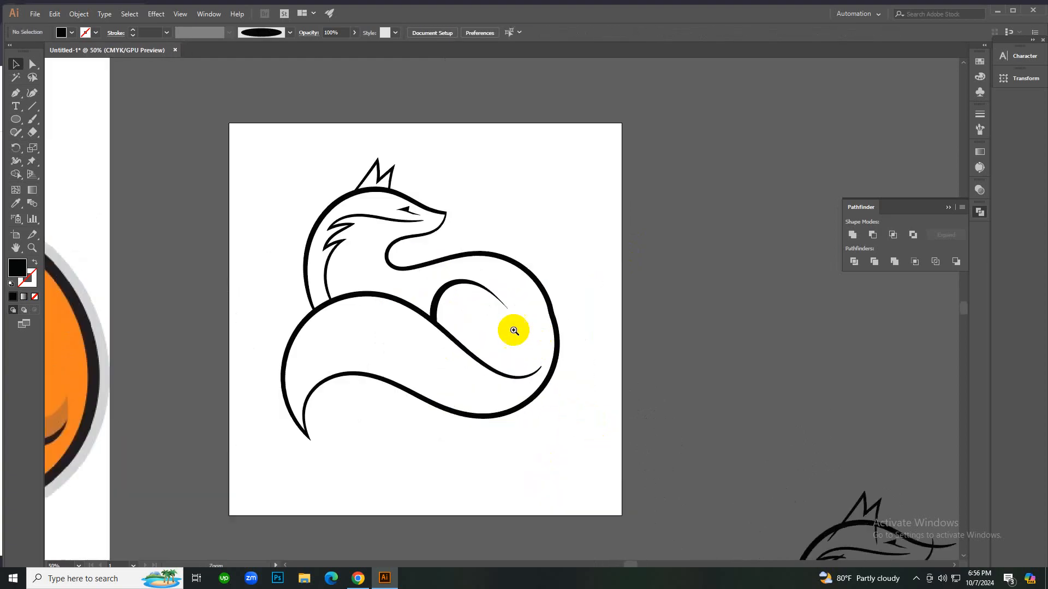
left_click(513, 369, "ctrl")
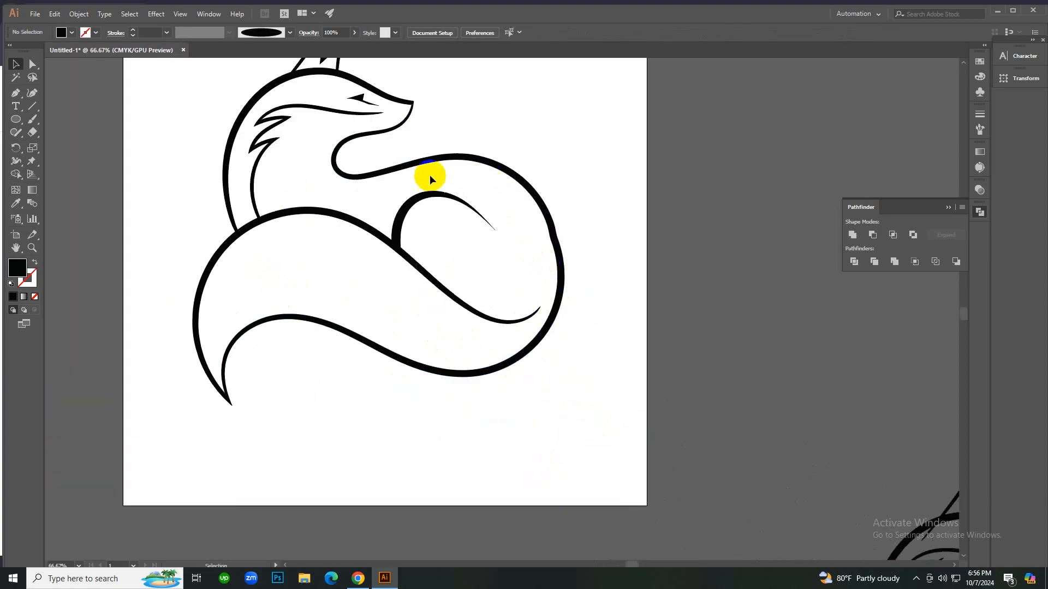
left_click(370, 315, "ctrl+alt")
left_click(377, 309, "ctrl+alt")
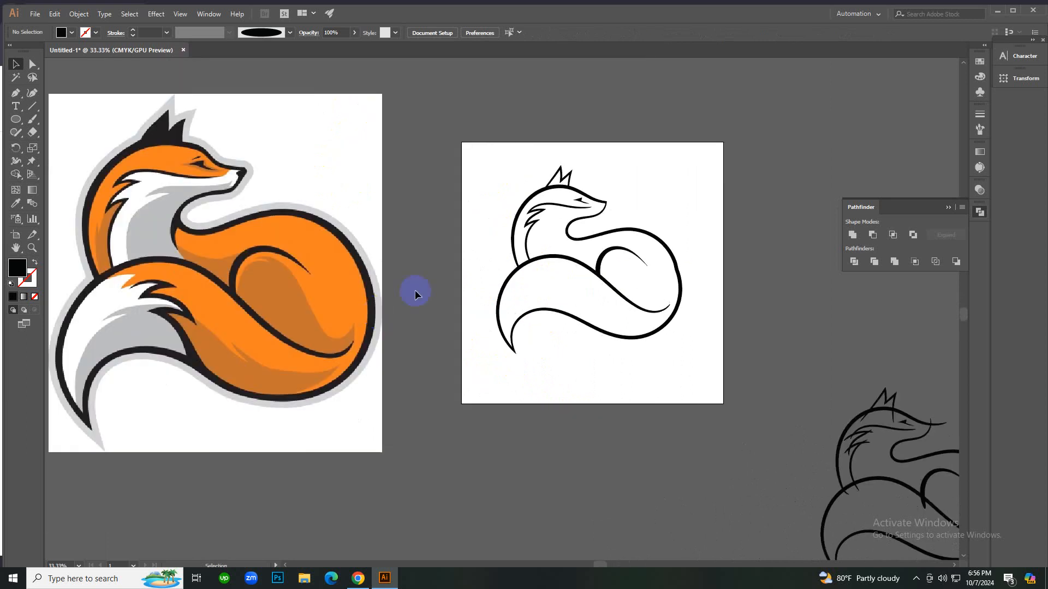
Draw a rectangle about 18.3 by 17.7 in covering the fox line art, and fill it with the reference fox's orange.
mouse_move(480, 152)
left_mouse_down()
mouse_move(714, 403)
mouse_move(711, 391)
left_mouse_up()
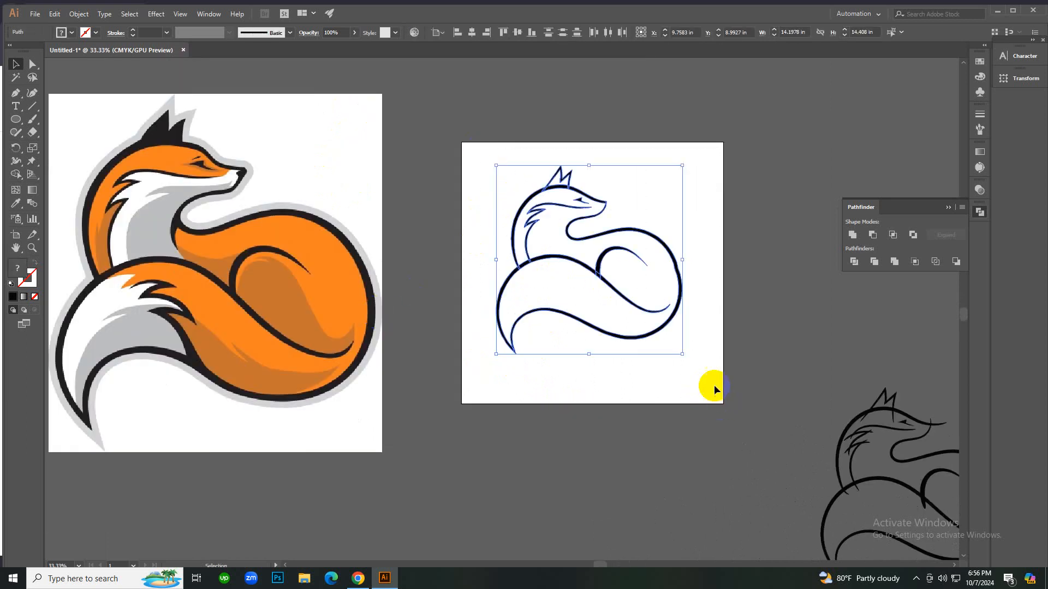
left_click(732, 351)
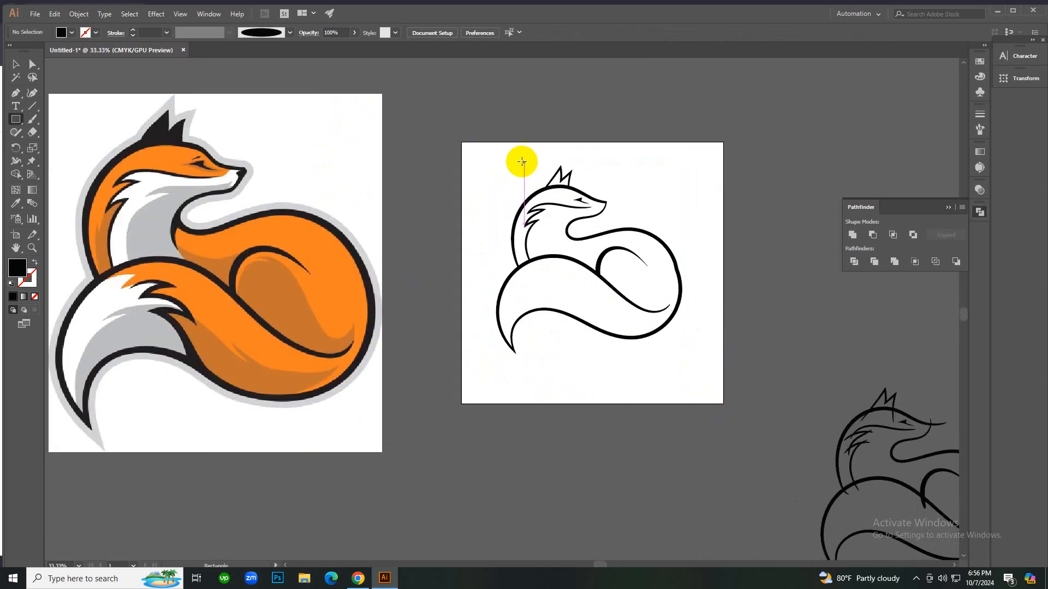
key("m")
left_click_drag(471, 163, 712, 394)
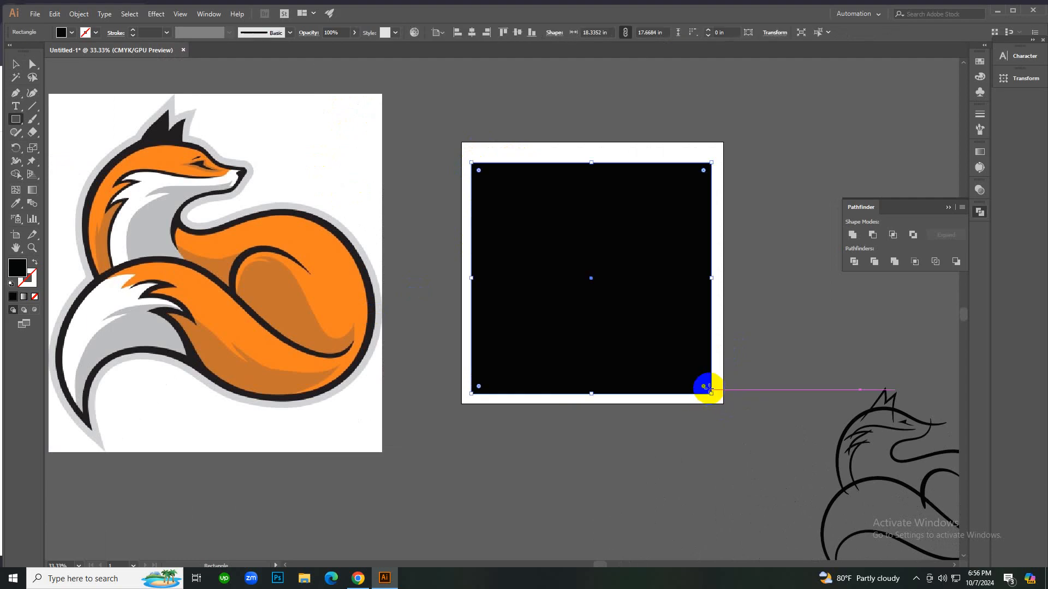
key("i")
left_click(316, 267)
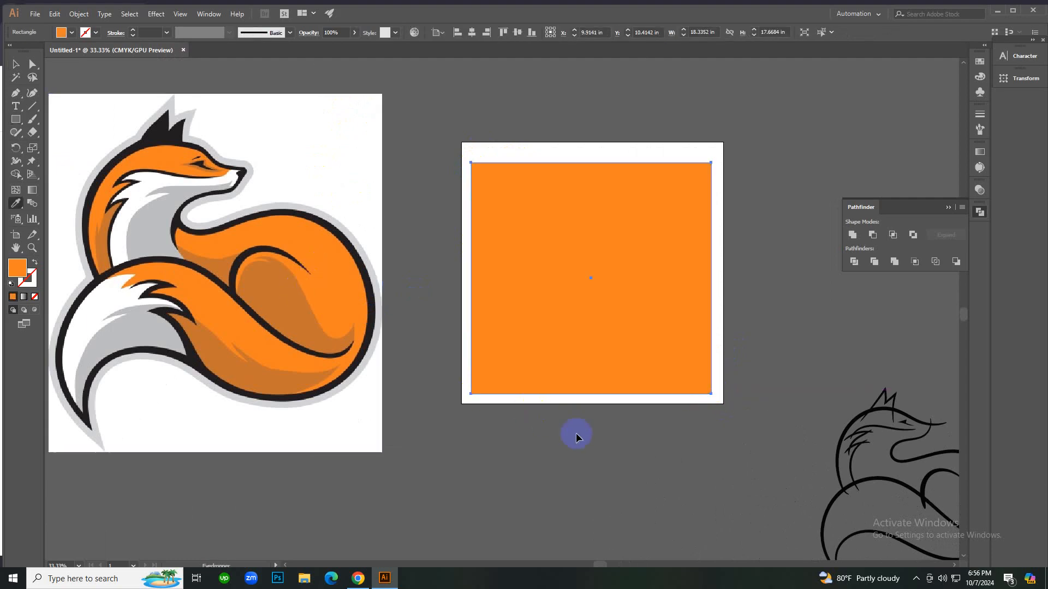
Cut the orange rectangle and paste it behind the fox line art.
key("v")
key("Delete")
left_click_drag(683, 410, 683, 410)
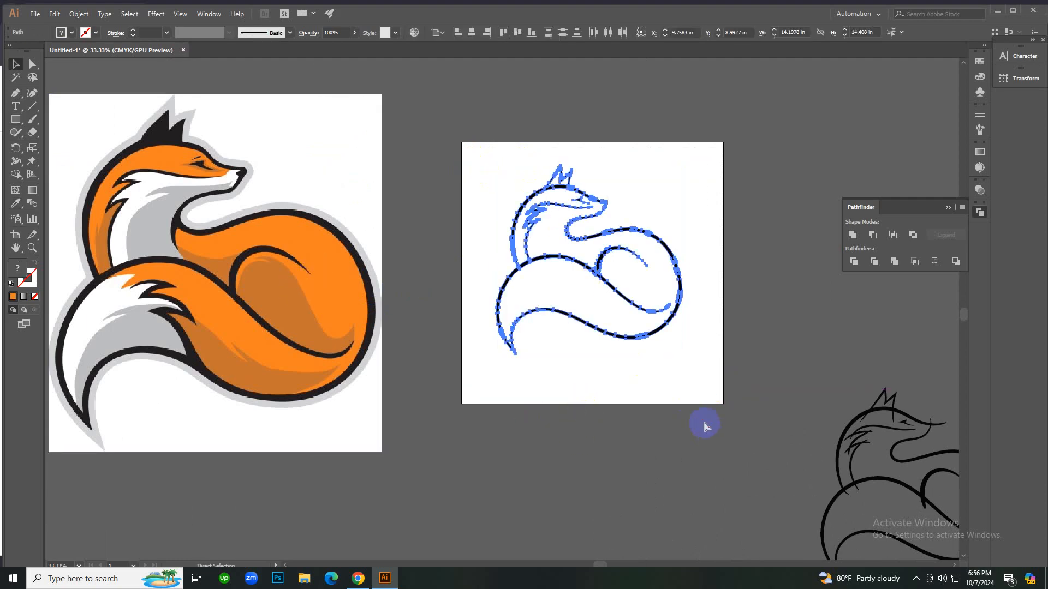
key("ctrl+b")
Divide the rectangle and line art with Pathfinder, ungroup the pieces, and delete the orange area outside the fox.
left_click_drag(472, 144, 690, 427)
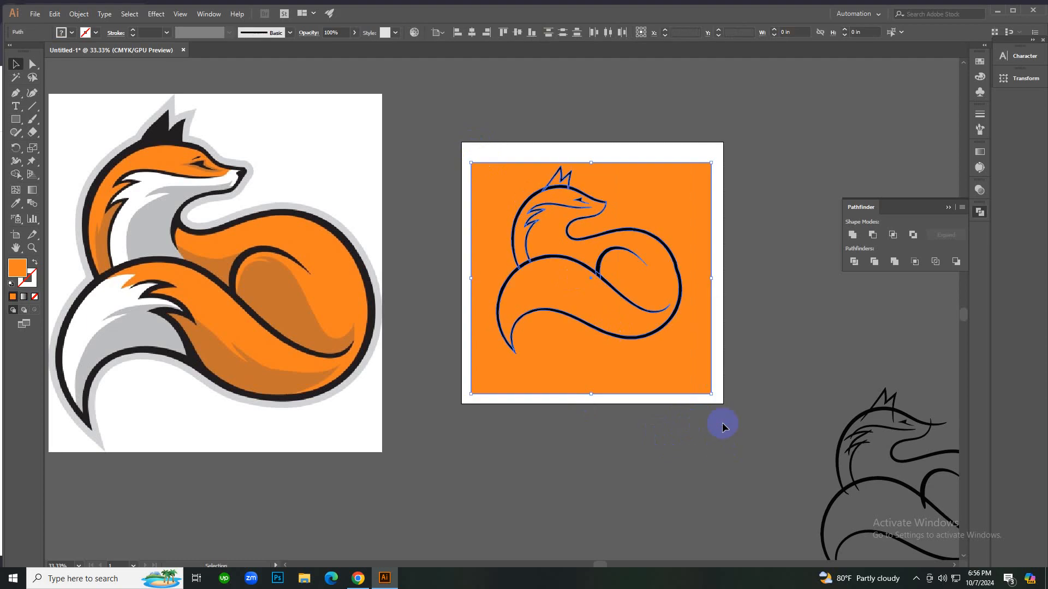
left_click(854, 261)
right_click(753, 246)
left_click(783, 335)
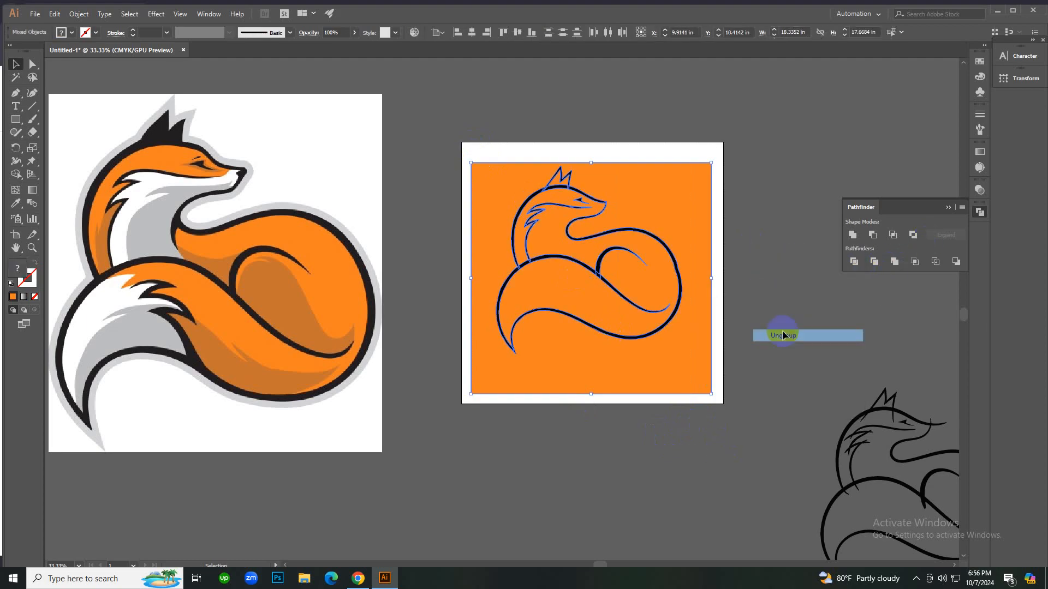
left_click(689, 239)
key("Delete")
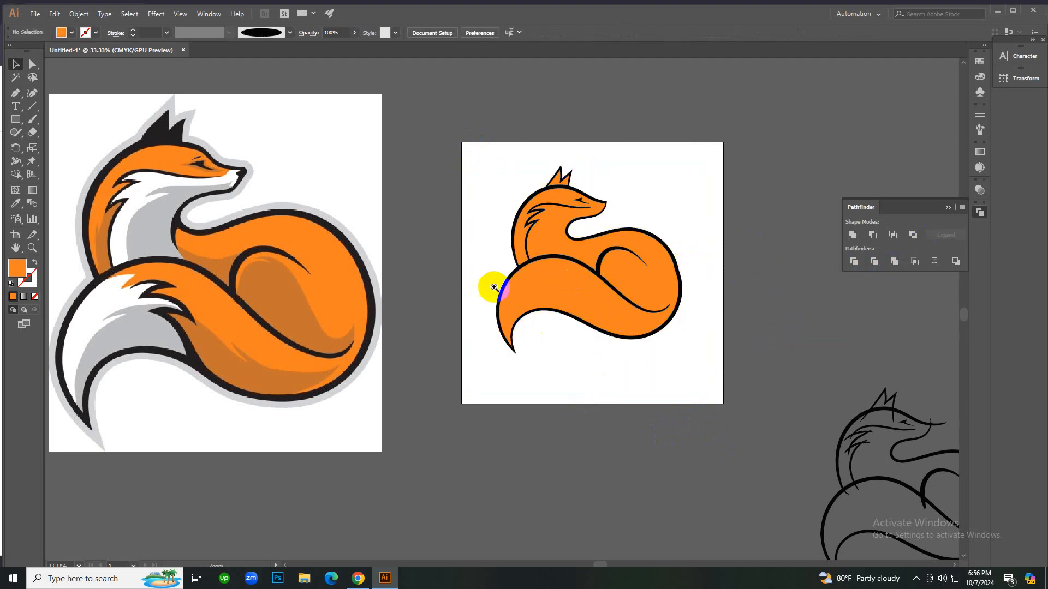
Fill the inner area of the fox's ears with the black sampled from the reference image's ears, and deselect it.
left_click(545, 284)
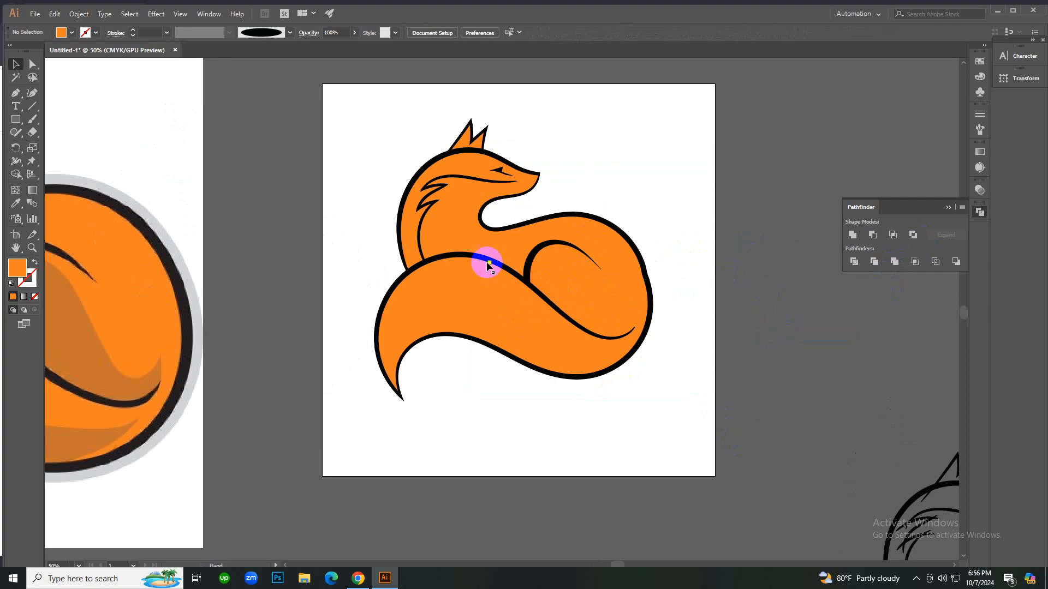
left_click(460, 268, "alt")
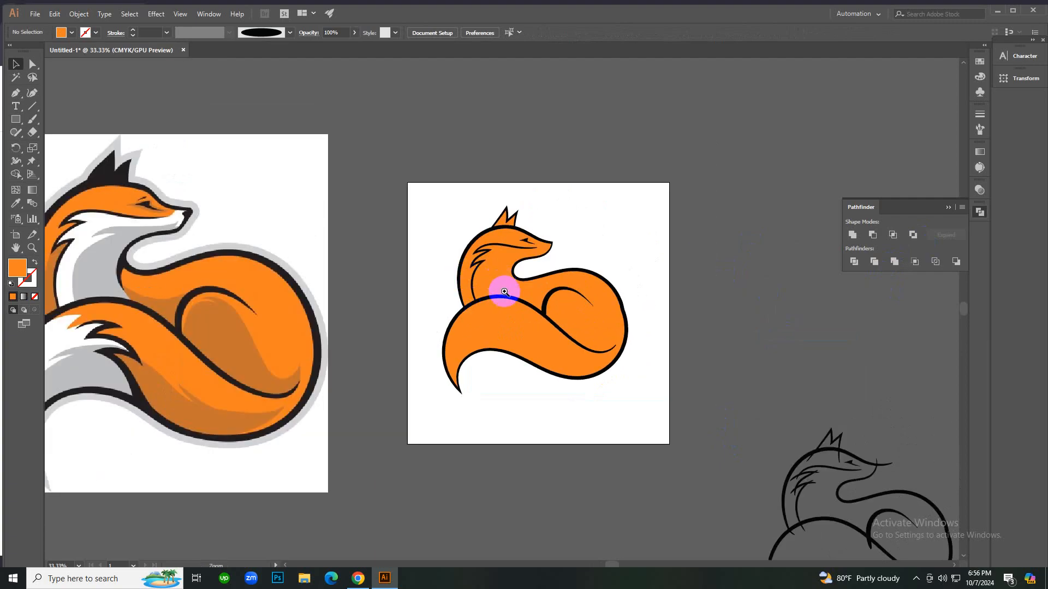
left_click(503, 223)
key("i")
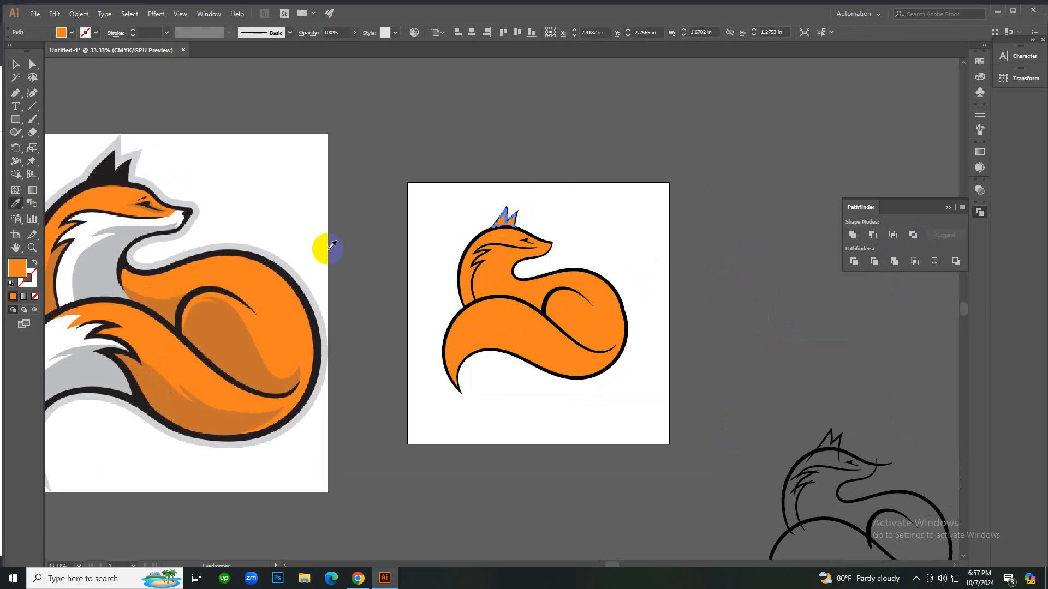
left_click(104, 172)
key("v")
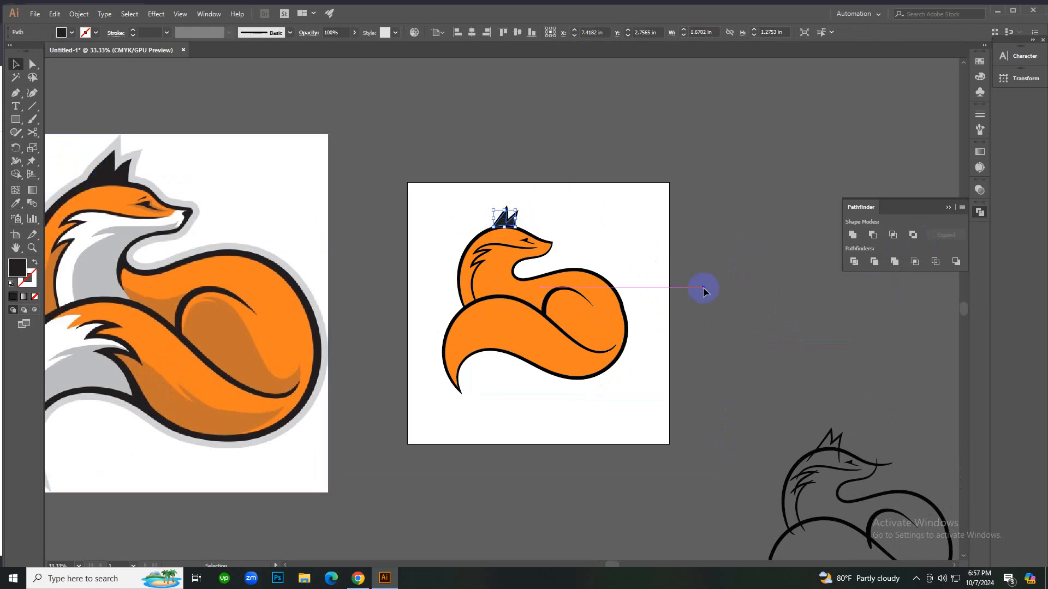
left_click(703, 287)
Inspect the fill colour of the outline around the fox's ears and deselect it.
key("ctrl+minus")
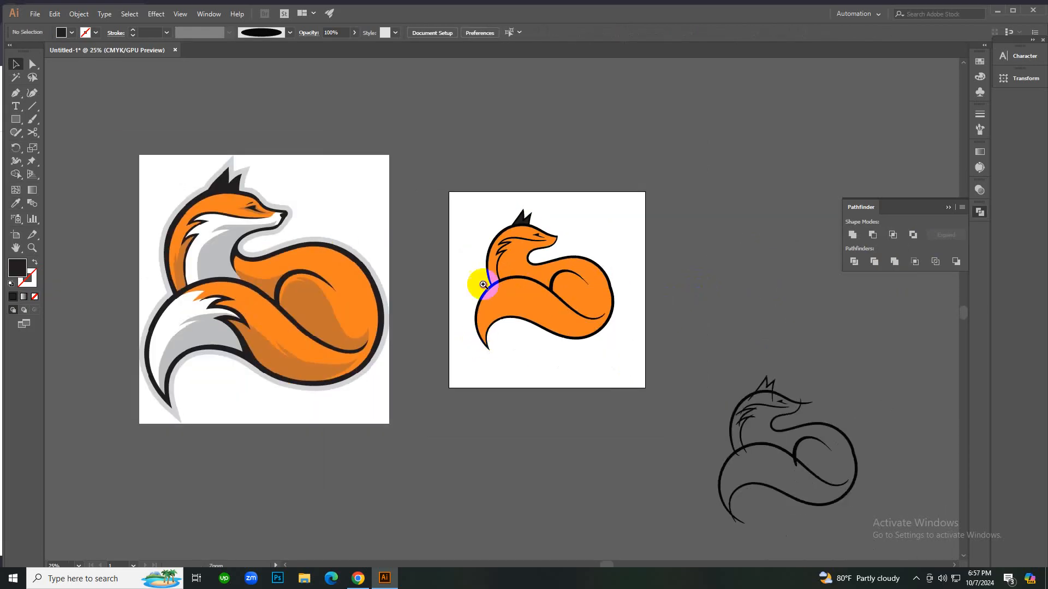
left_click(483, 285)
left_click(587, 222)
left_click(72, 34)
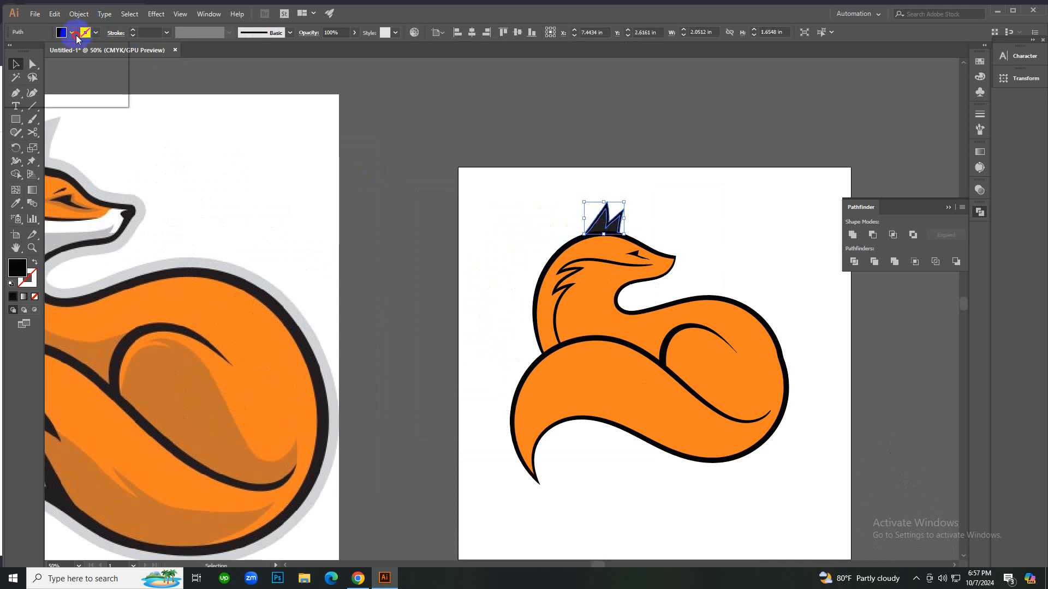
left_click(562, 282)
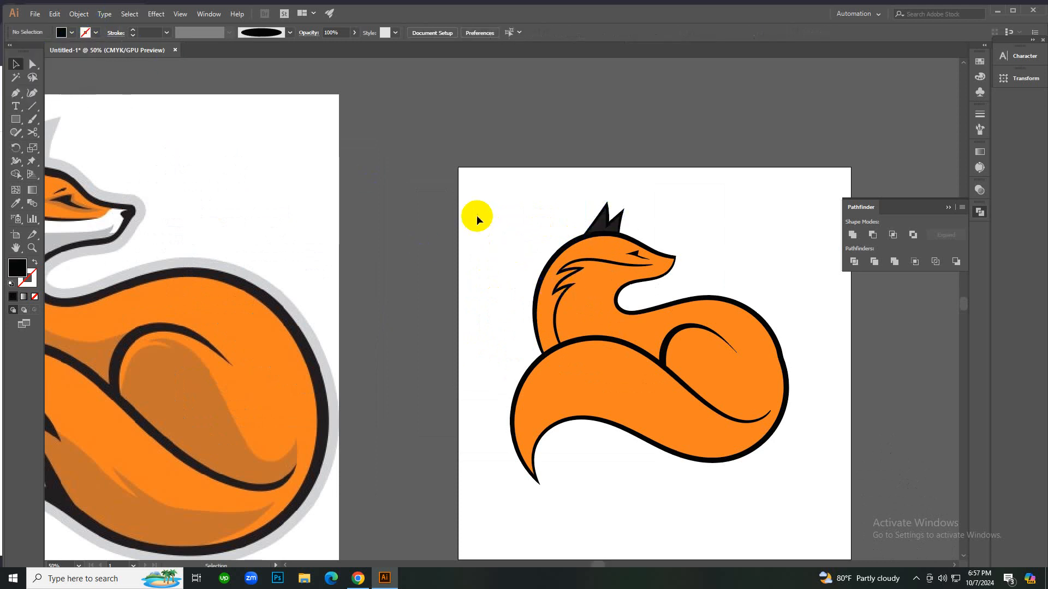
Inspect the inner ear shape and compare the whole coloured fox drawing with the reference image.
scroll(573, 296, "up", 6)
left_click(600, 234)
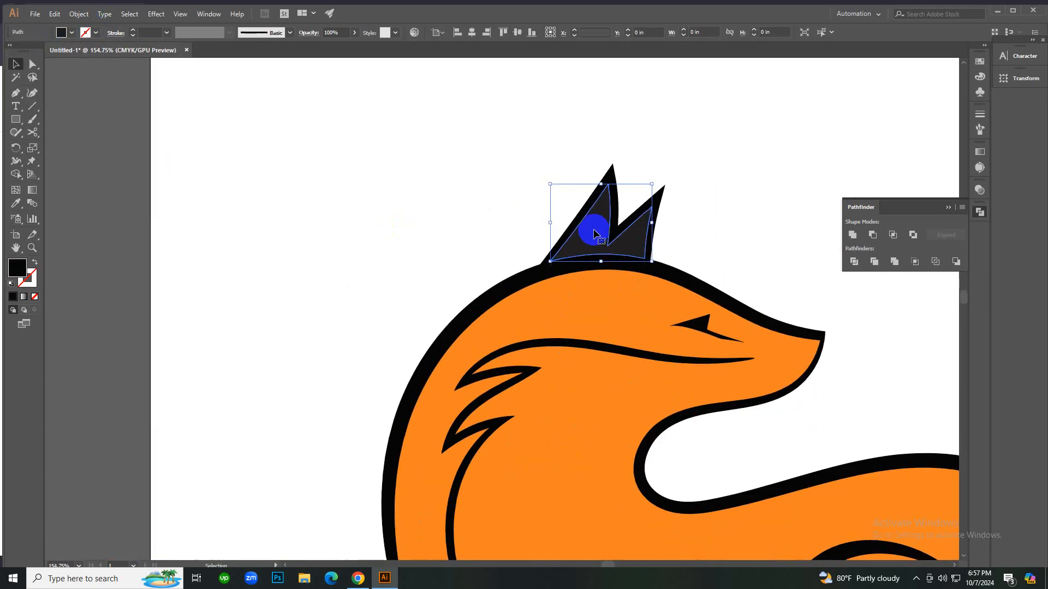
left_click(738, 142)
key("z")
left_click(737, 368, "alt")
left_click(603, 334, "alt")
left_click(509, 335, "alt")
left_click(477, 345, "alt")
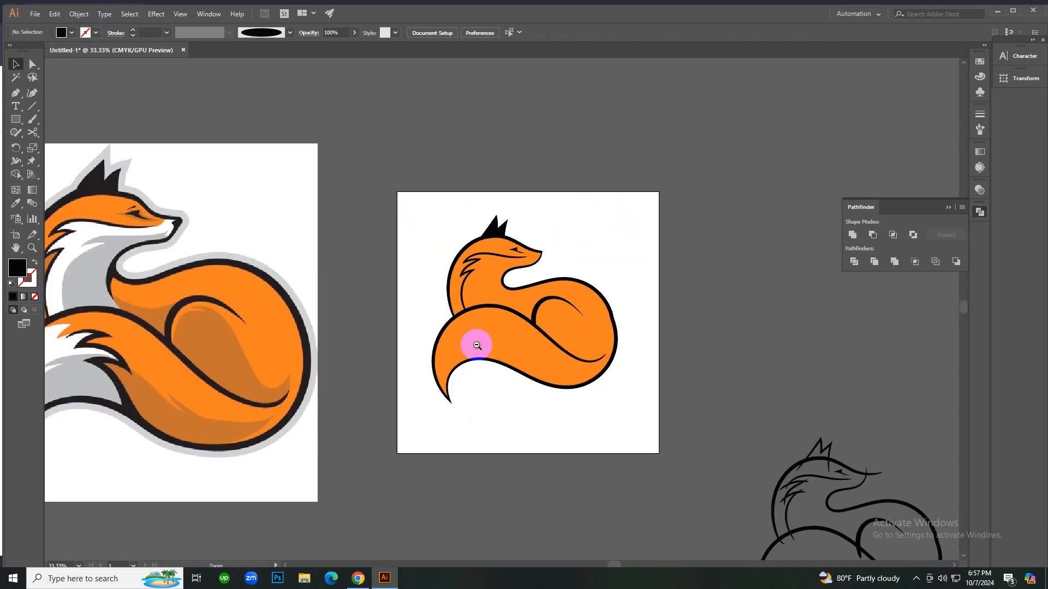
left_click(477, 345, "alt")
key("v")
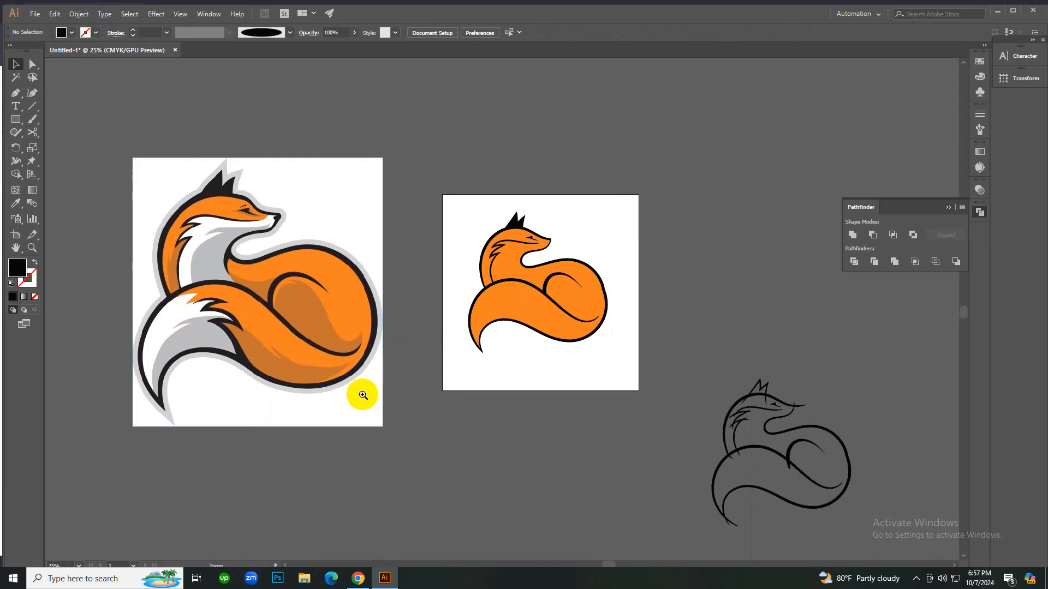
key("ctrl+plus")
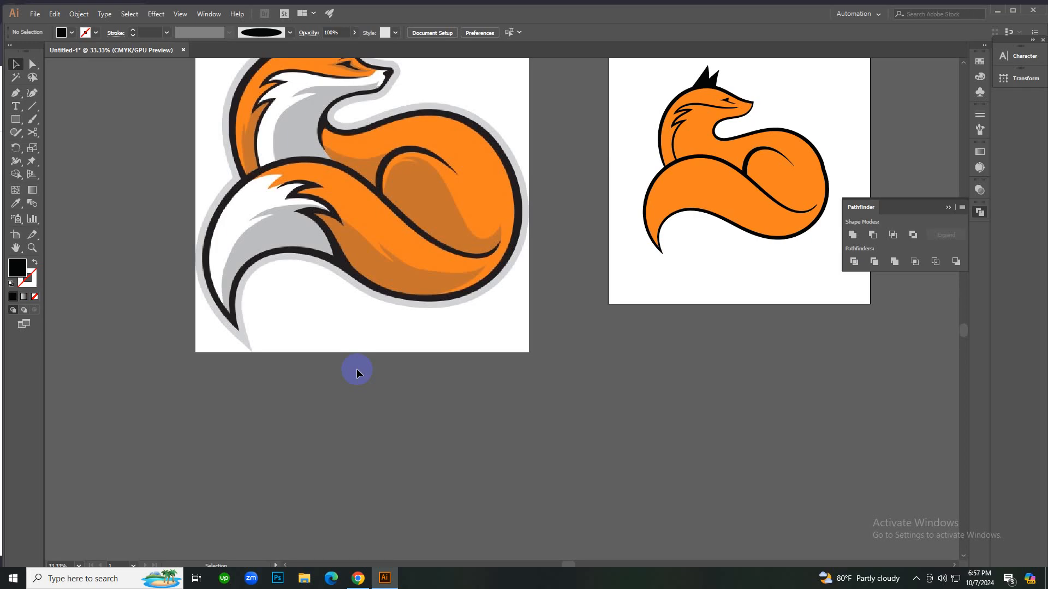
scroll(357, 373, "up", 1)
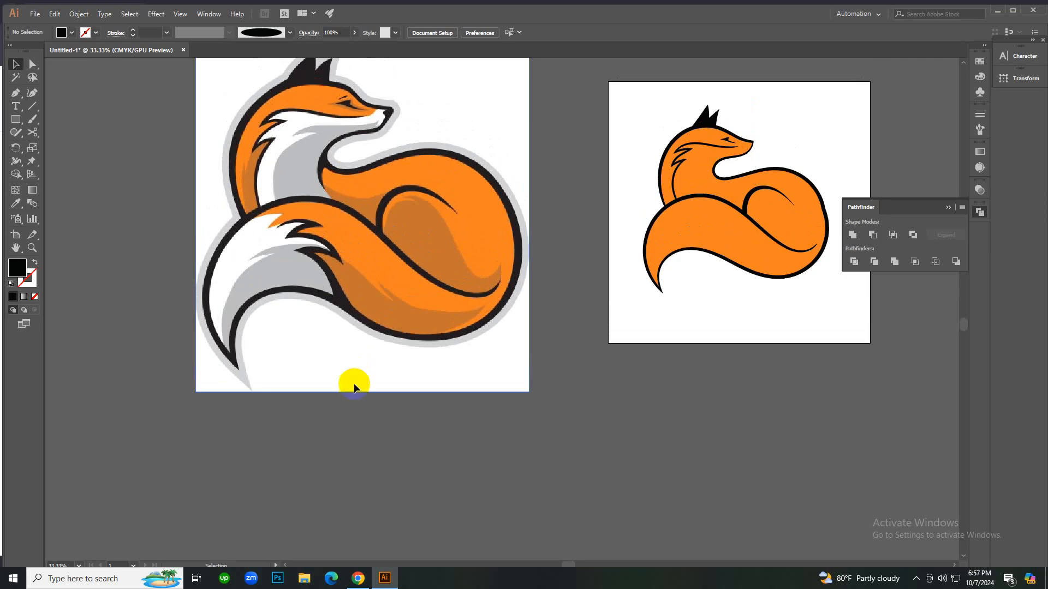
Switch to Chrome and look through the illustrations sent in the Dazzle It (Batch-3) Messenger chat.
right_click(382, 384)
left_click(358, 578)
left_click(190, 4)
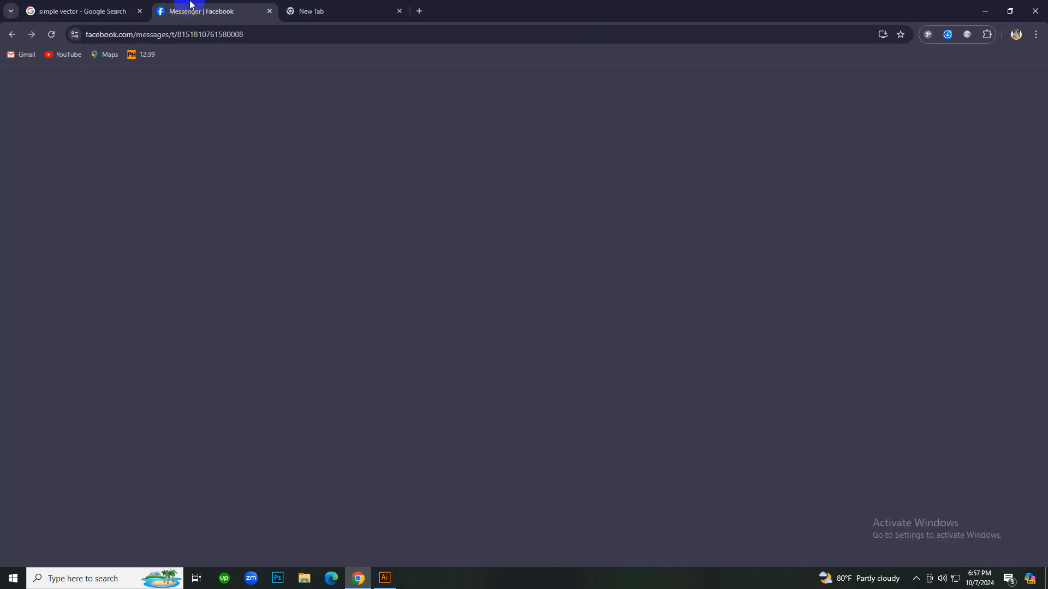
scroll(585, 306, "up", 5)
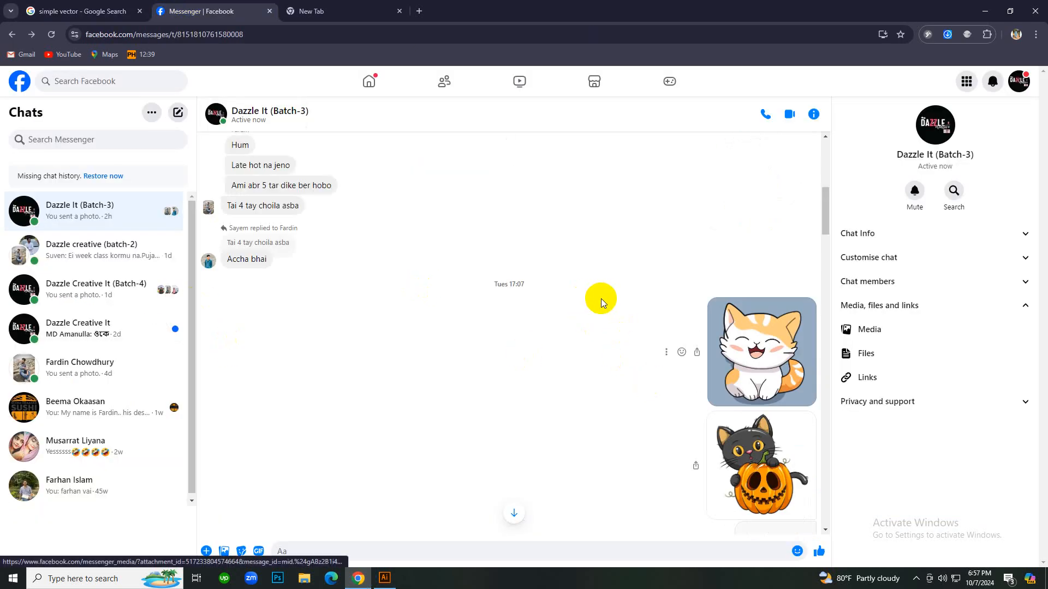
scroll(667, 295, "up", 5)
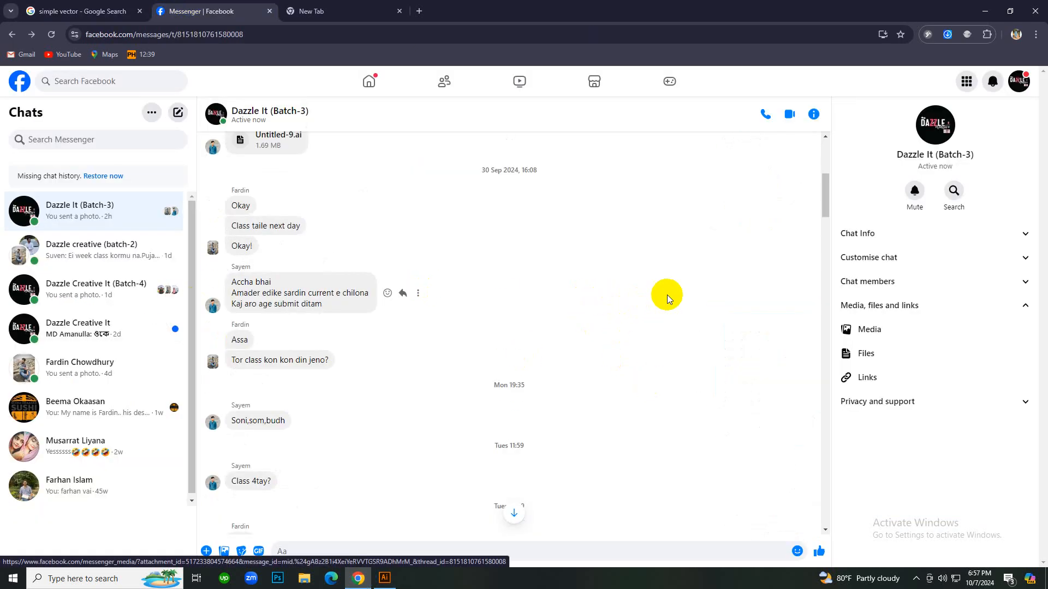
scroll(667, 294, "up", 10)
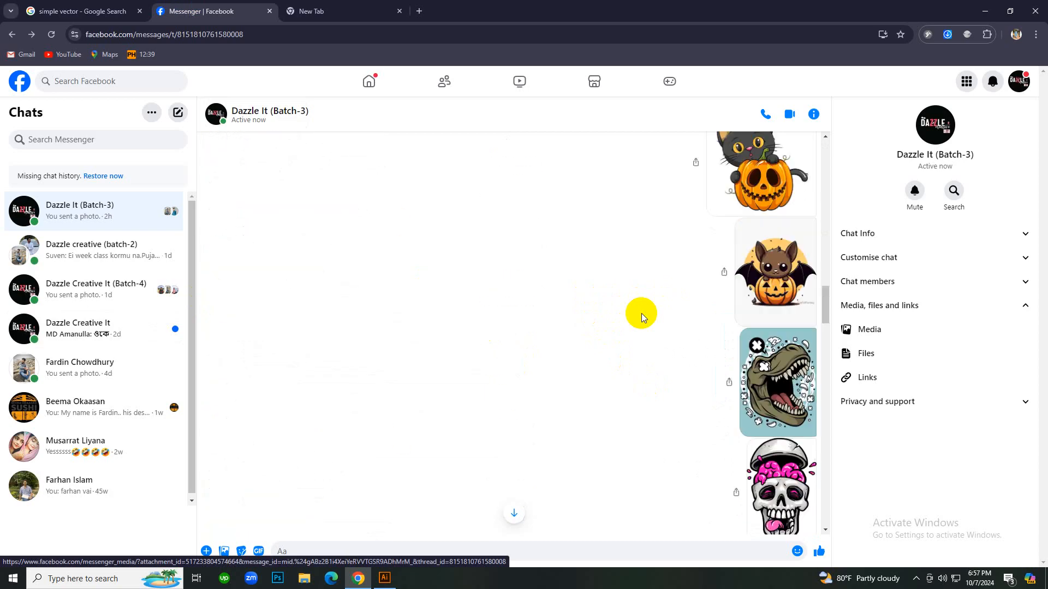
scroll(641, 313, "down", 5)
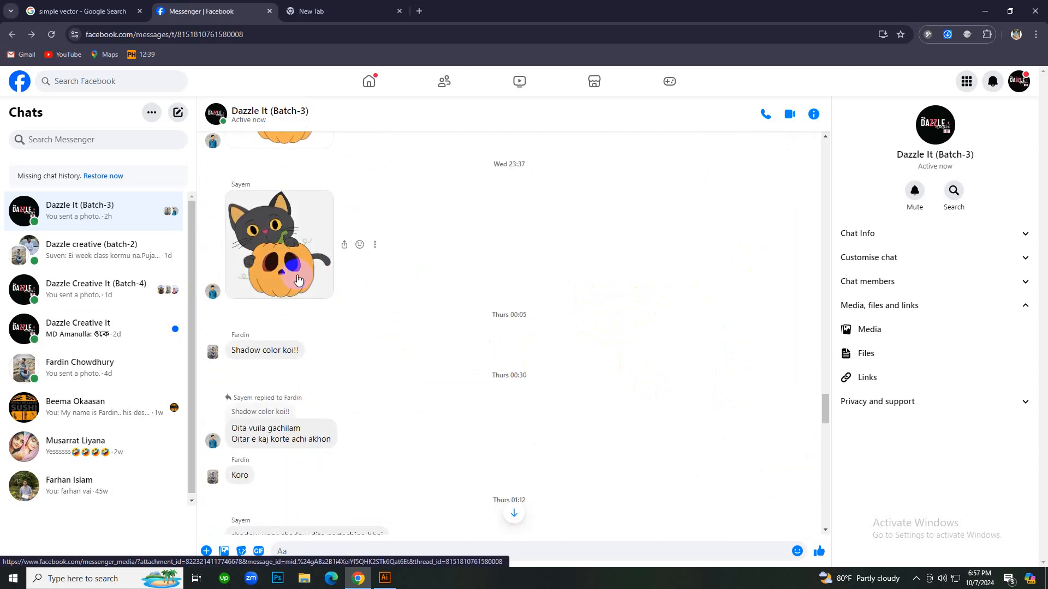
scroll(298, 280, "down", 10)
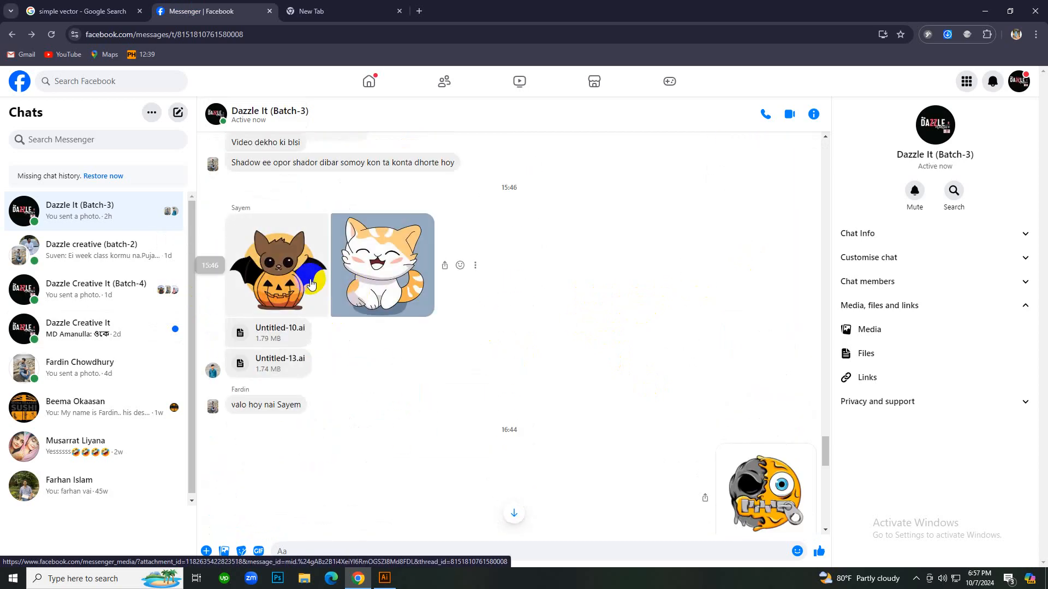
scroll(636, 321, "down", 5)
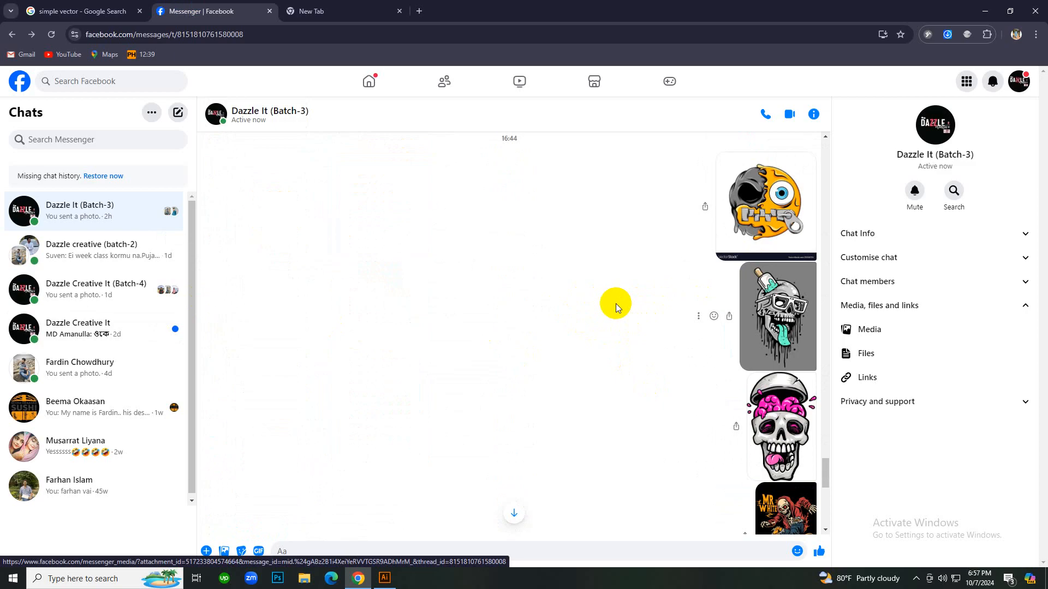
scroll(611, 303, "down", 5)
scroll(605, 304, "up", 6)
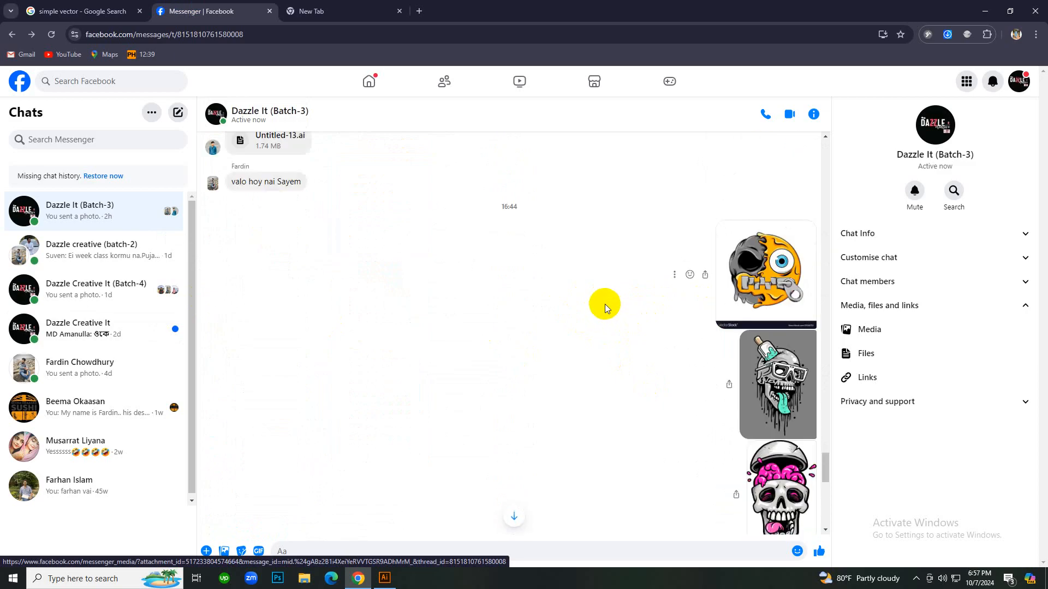
View the skull illustration with glasses and ice cream at full size, close it, and switch back to Illustrator.
left_click(763, 391)
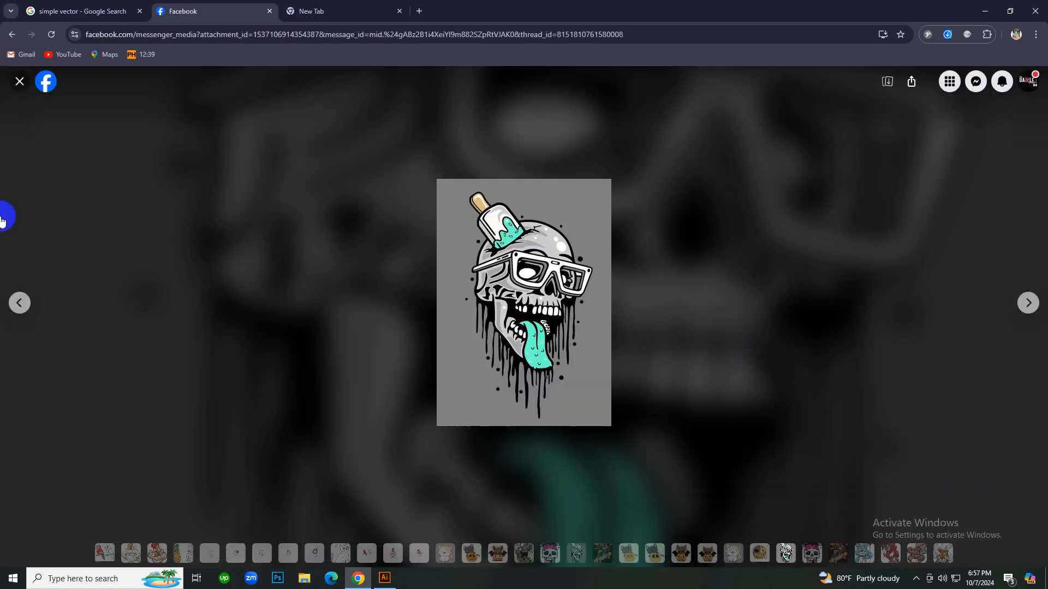
left_click(20, 81)
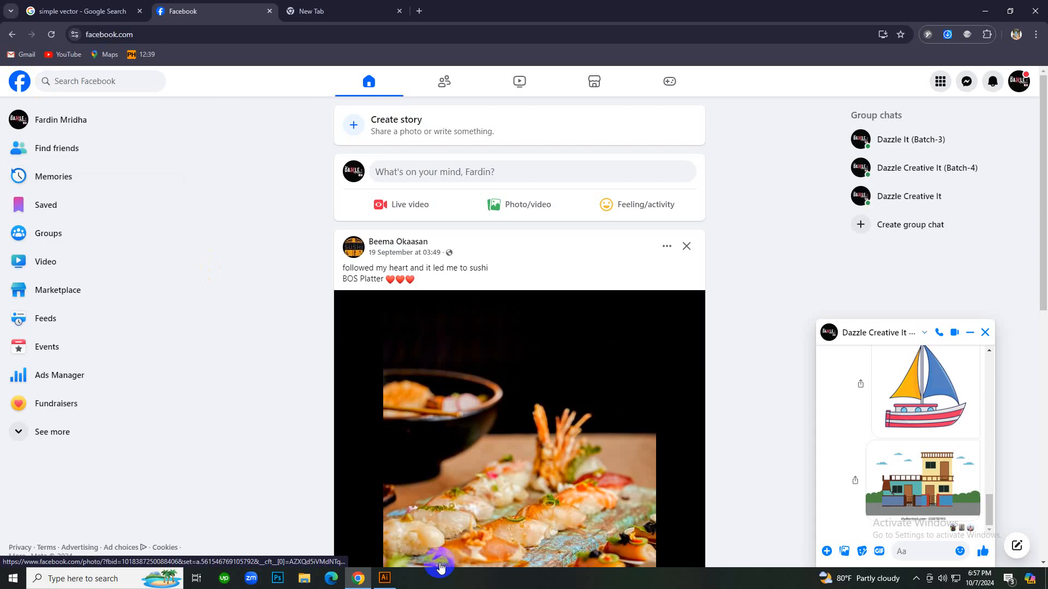
left_click(384, 578)
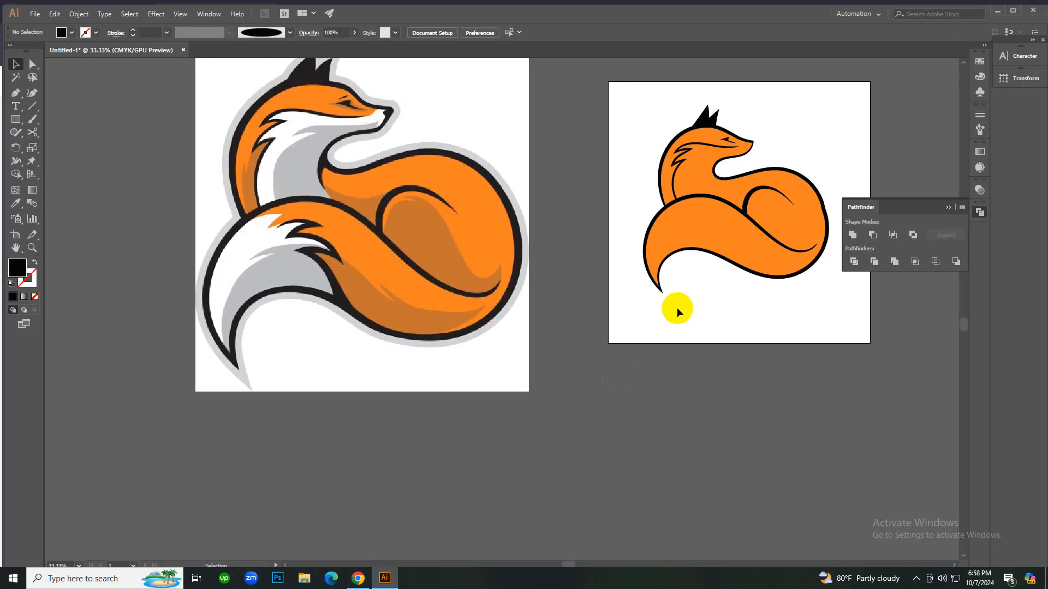
Try two freehand Paintbrush strokes below the fox's tail and undo each one.
left_click(549, 359)
scroll(543, 359, "up", 1)
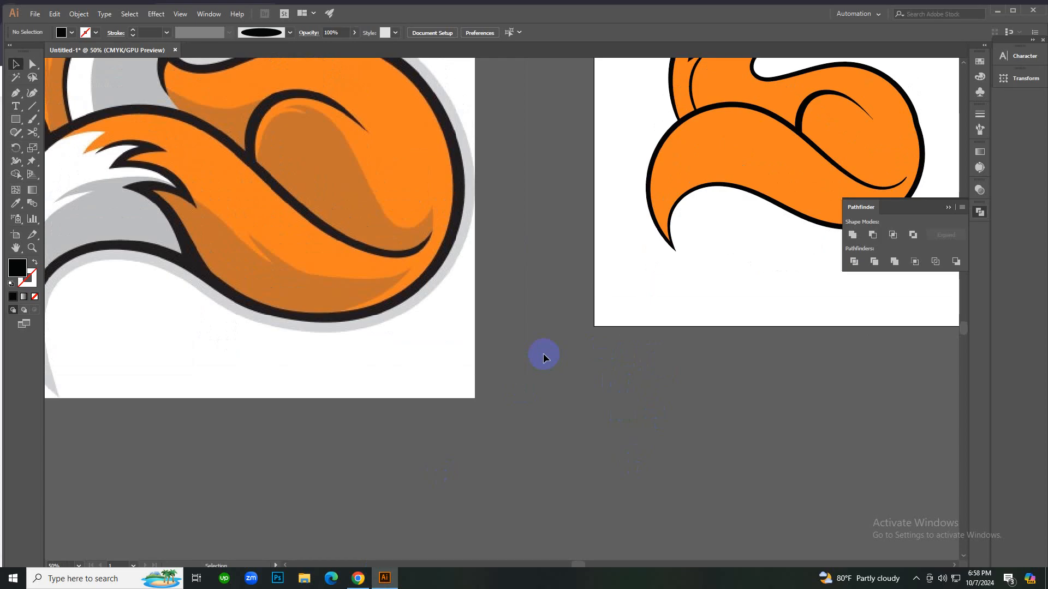
scroll(537, 352, "up", 2)
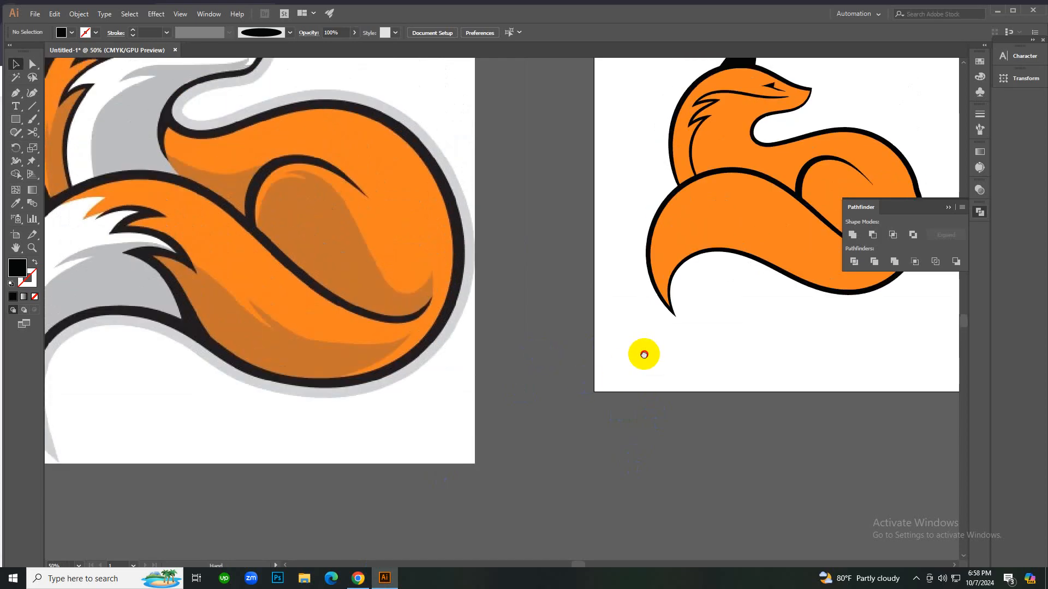
left_click_drag(644, 354, 582, 391)
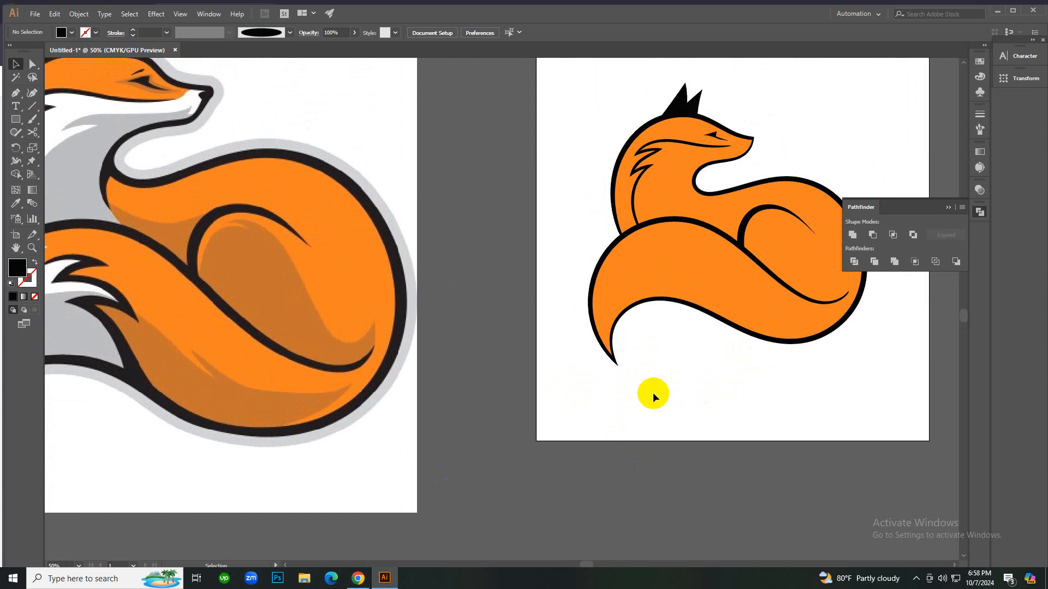
key("b")
left_click_drag(682, 392, 454, 448)
key("ctrl+z")
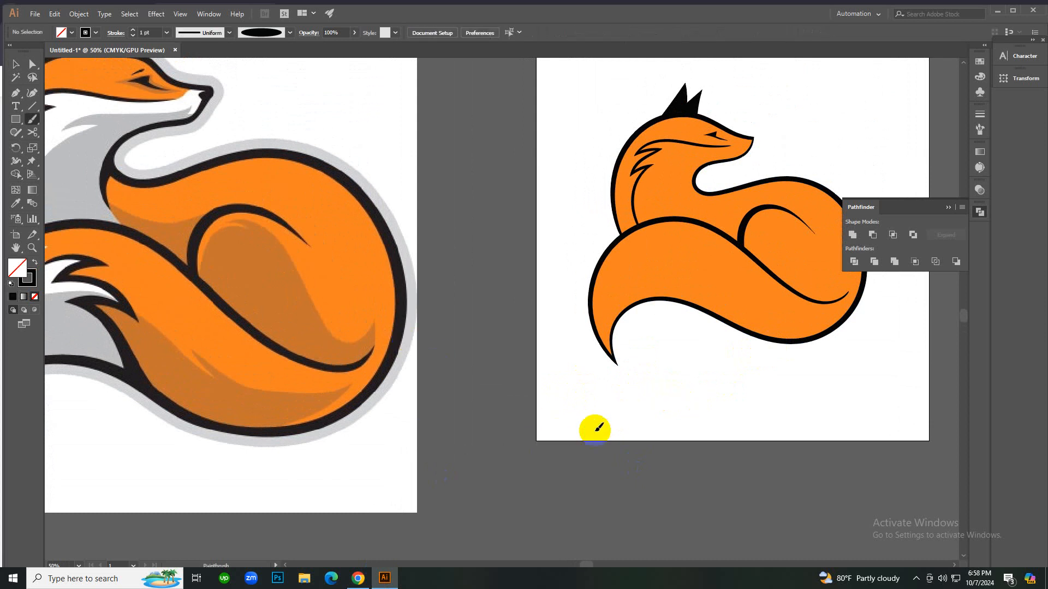
left_click_drag(783, 400, 542, 424)
key("ctrl+z")
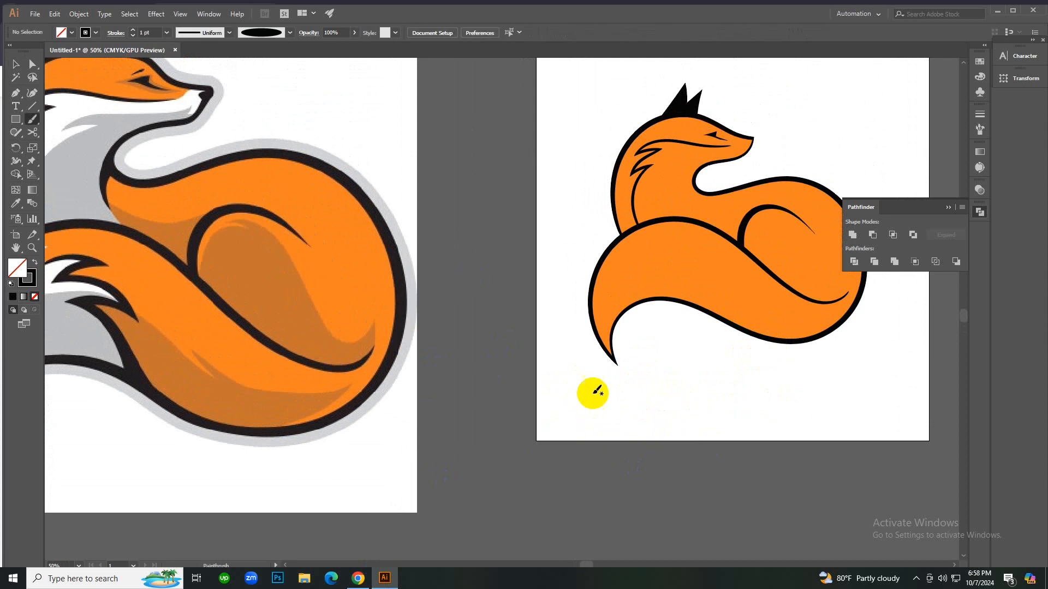
Paint a closed outline about 9.5 by 7.9 in around the tail tip, with a jagged fur edge across the tail.
key("z")
left_click(410, 360, "alt")
left_click(316, 283)
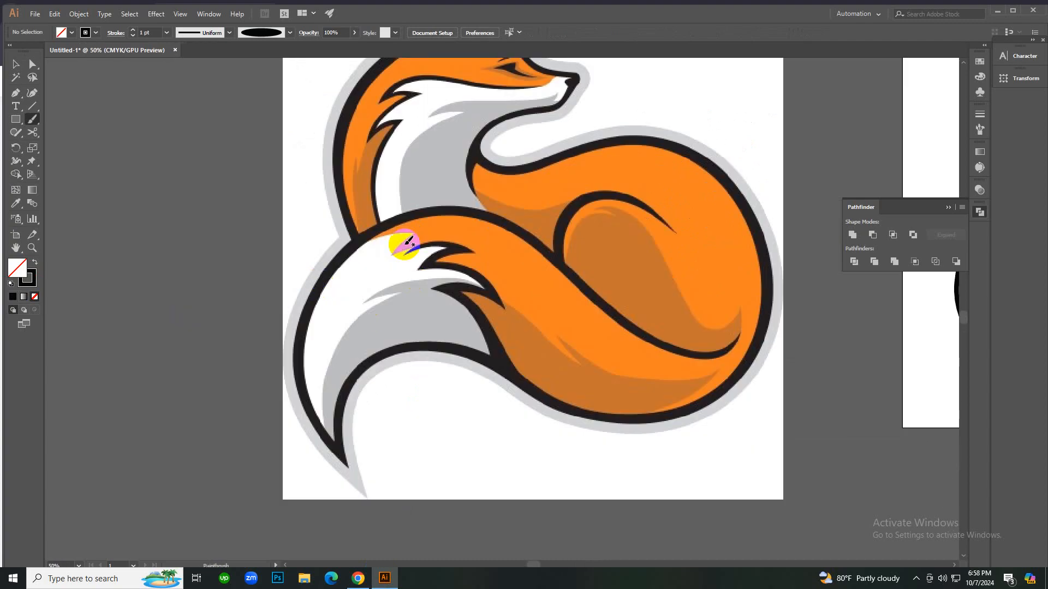
left_click(730, 332, "alt")
left_click(639, 280)
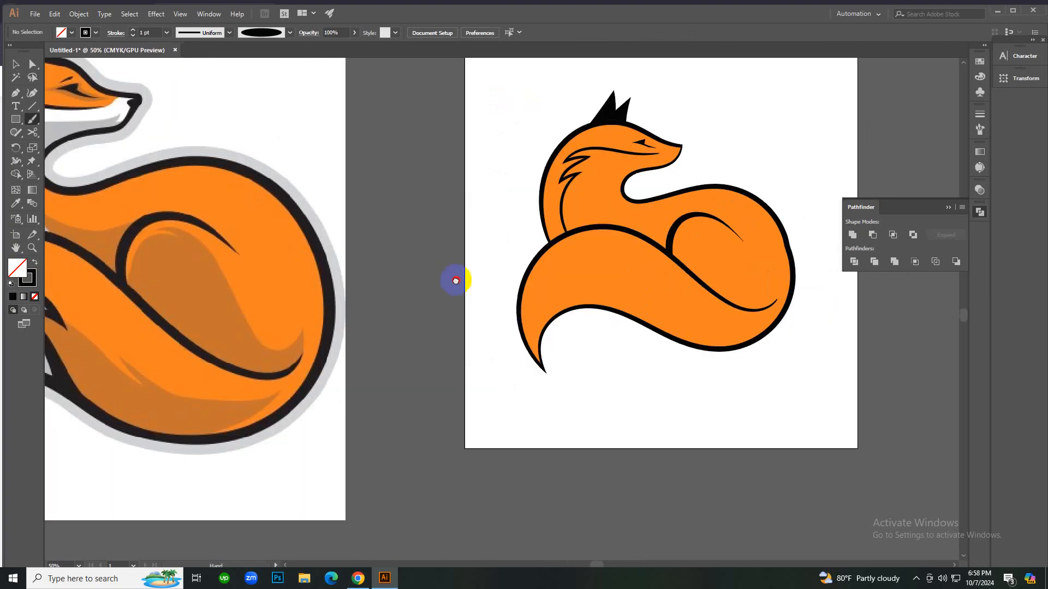
left_click_drag(454, 278, 655, 285)
left_click_drag(716, 316, 683, 309)
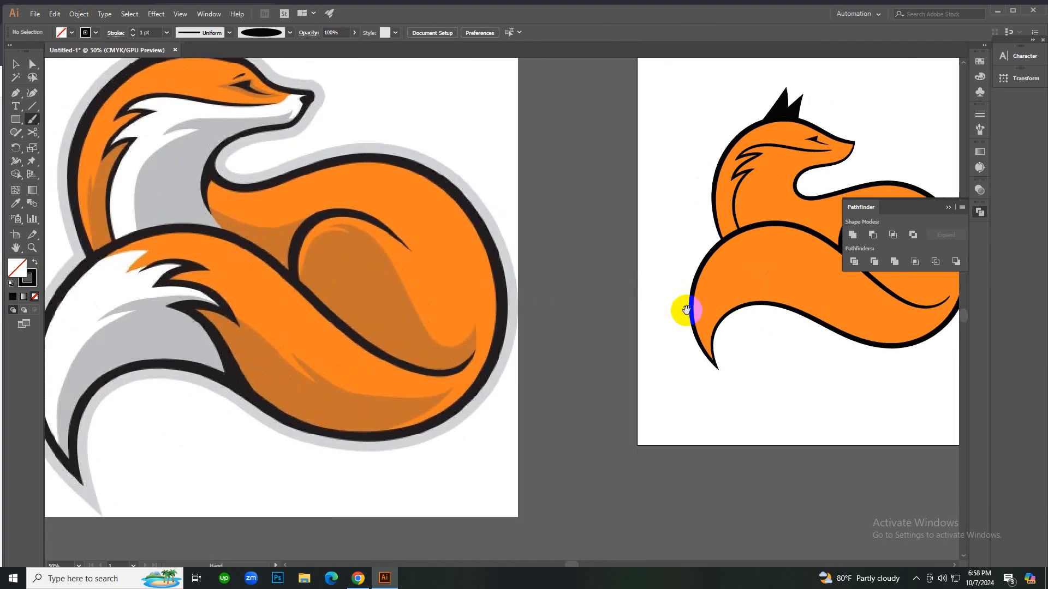
mouse_move(702, 259)
left_mouse_down()
mouse_move(768, 238)
mouse_move(740, 254)
mouse_move(783, 261)
mouse_move(756, 270)
mouse_move(797, 282)
mouse_move(767, 288)
mouse_move(839, 320)
mouse_move(770, 338)
mouse_move(687, 389)
mouse_move(654, 308)
mouse_move(680, 252)
mouse_move(716, 238)
left_mouse_up()
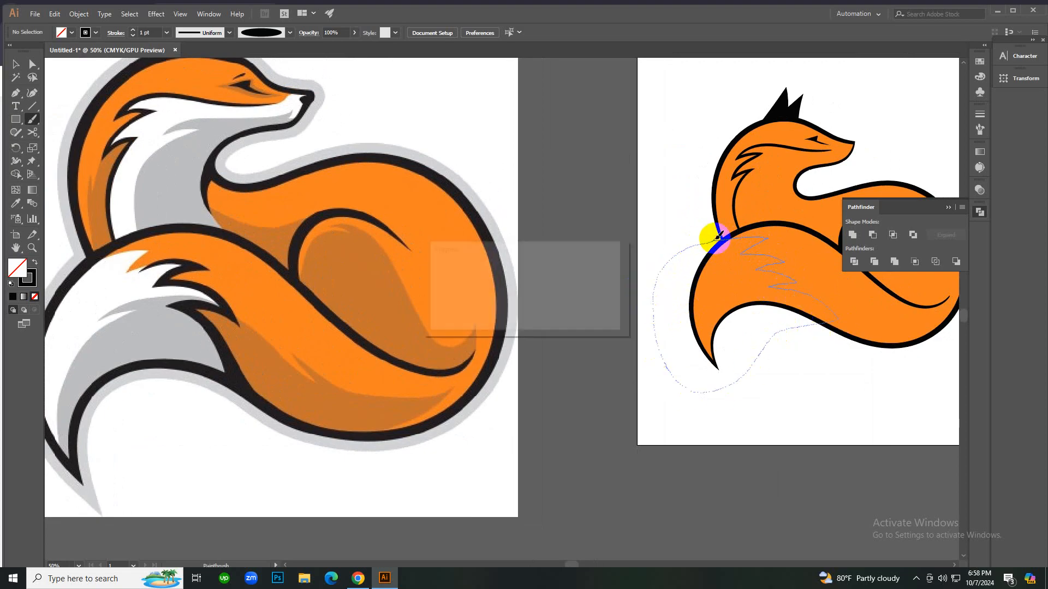
Fill the tail-tip shape with the white sampled from the reference image's tail, and deselect it.
key("i")
left_click(112, 289)
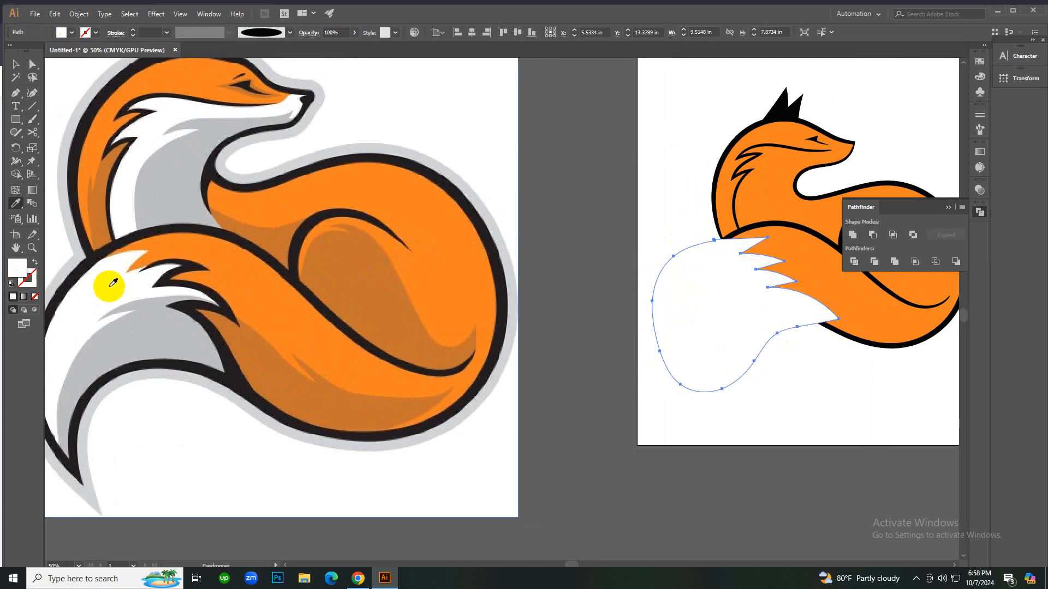
key("v")
left_click(638, 380)
left_click(713, 327)
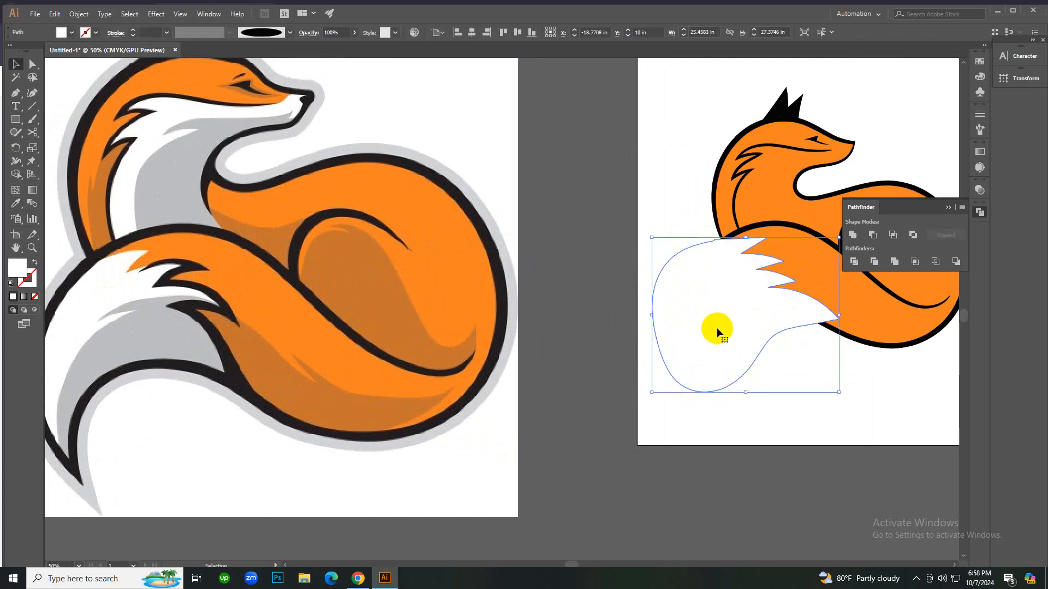
left_click(630, 168)
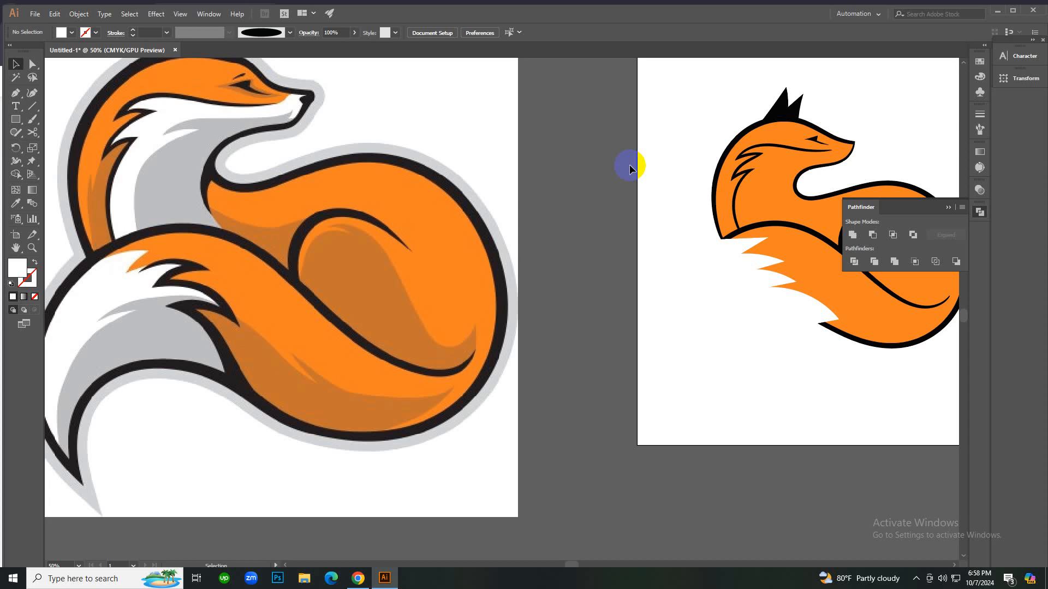
Try moving the orange fox fill away from the line art, then undo the move and deselect.
left_click_drag(633, 211, 812, 274)
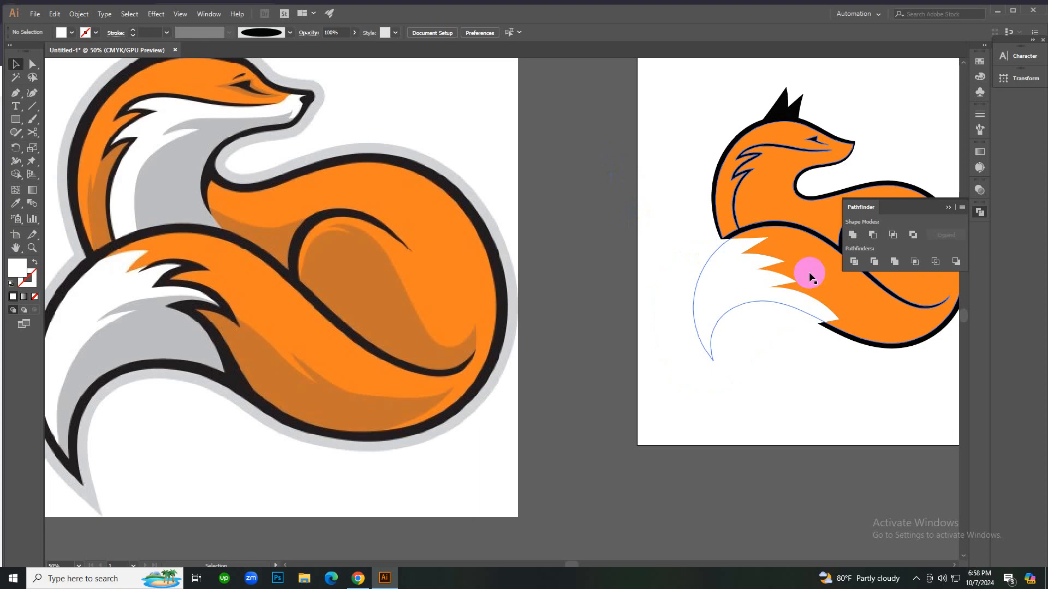
left_click_drag(809, 271, 840, 375)
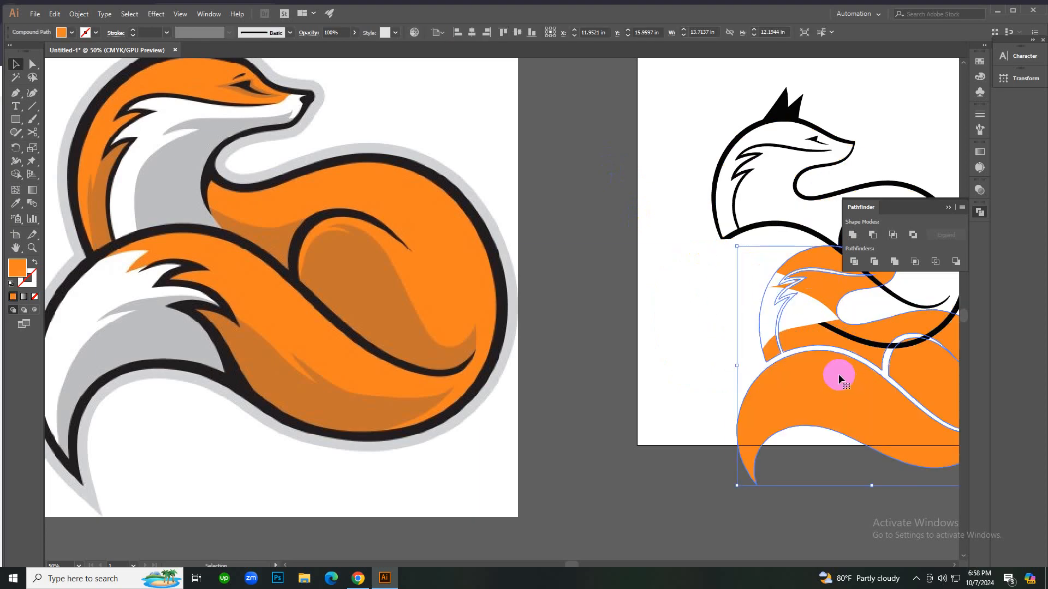
key("a")
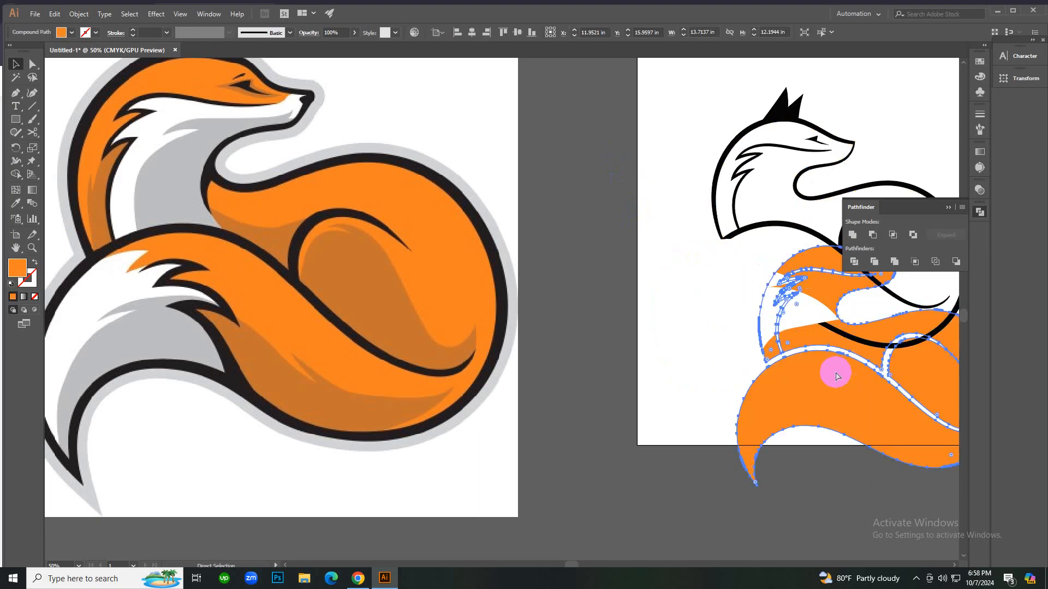
key("ctrl+z")
key("v")
left_click(827, 416)
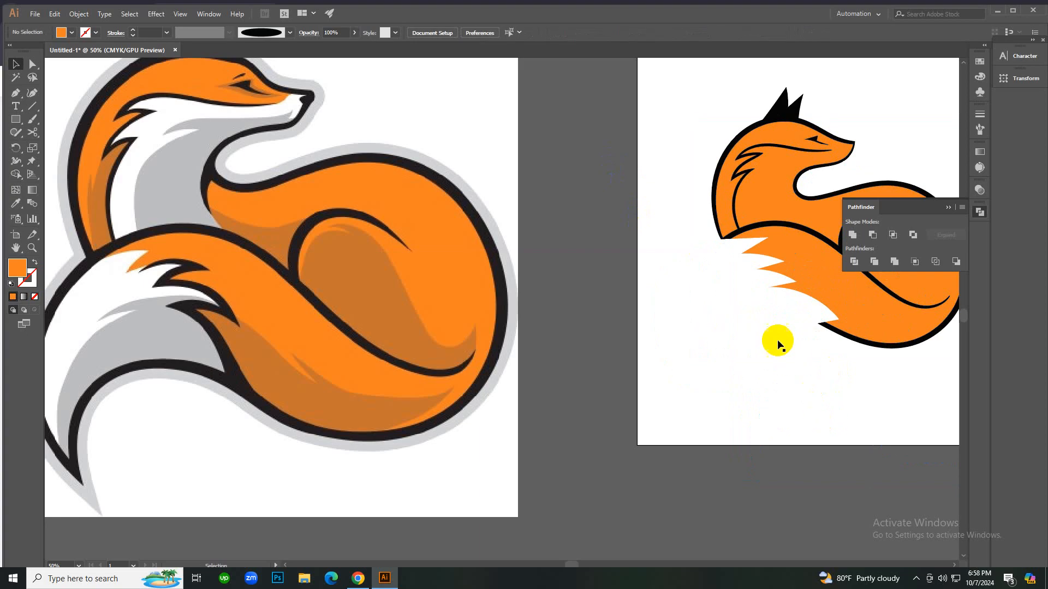
Use Shape Builder to remove the part of the white tail-tip shape outside the tail outline, and deselect.
left_click(809, 273)
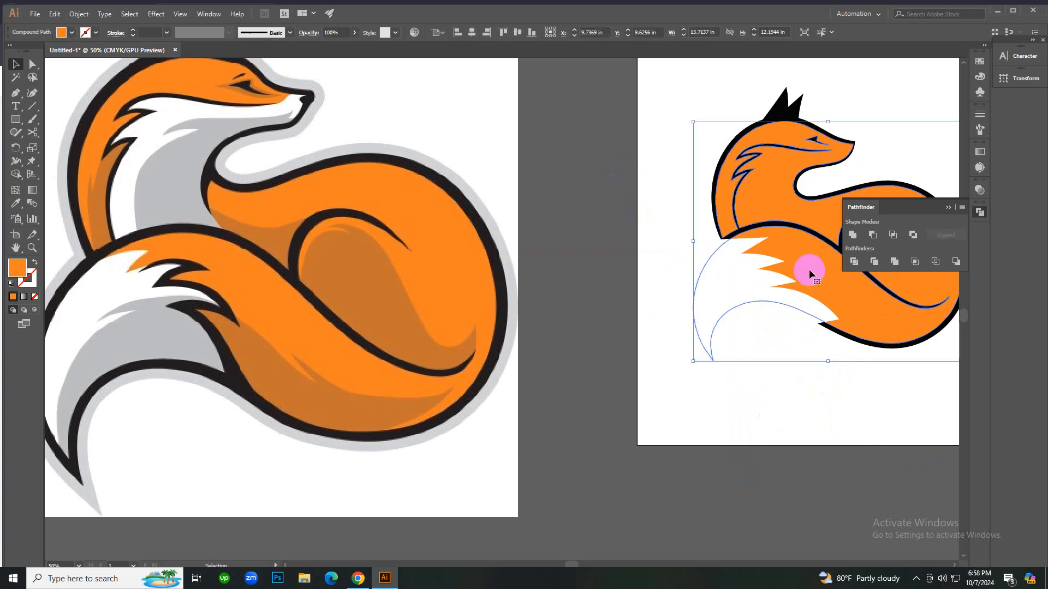
left_click(715, 295, "shift")
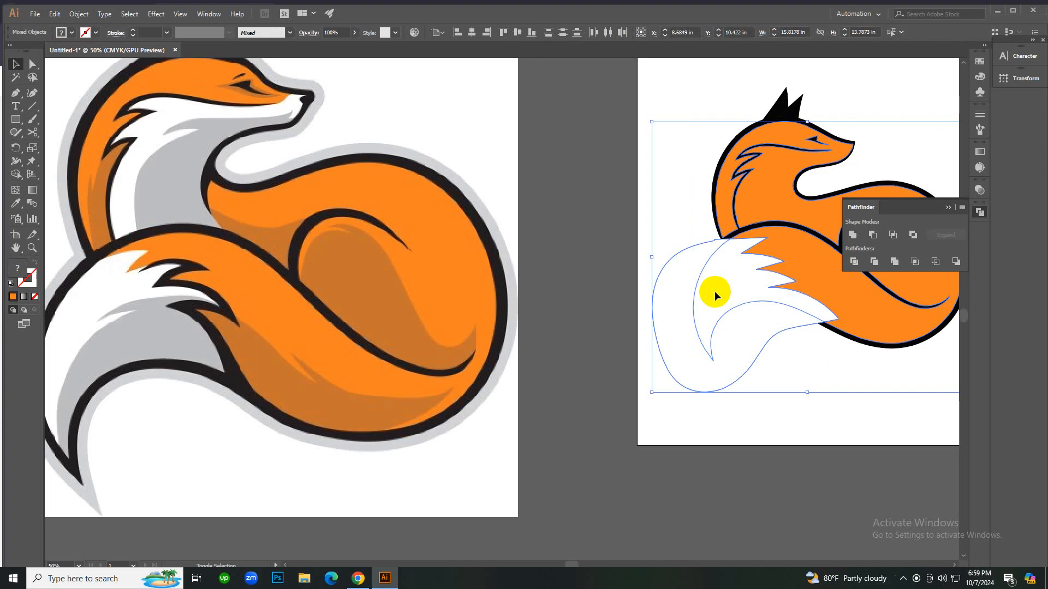
key("shift+m")
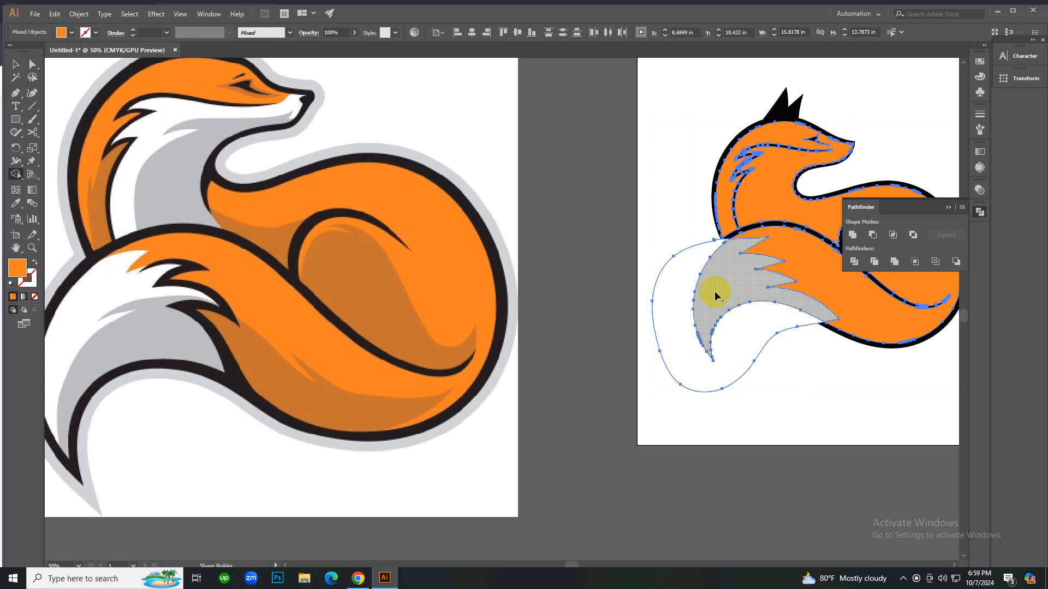
left_click(672, 293, "alt")
key("v")
left_click(661, 362)
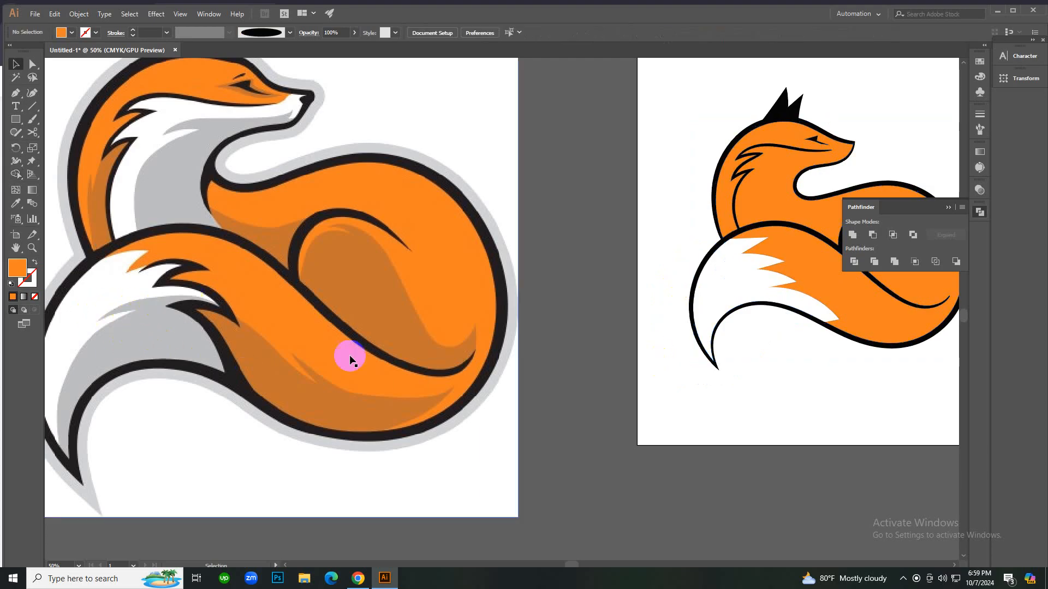
Try freehand Paintbrush strokes along the lower tail edge and over the reference tail, then undo them.
key("b")
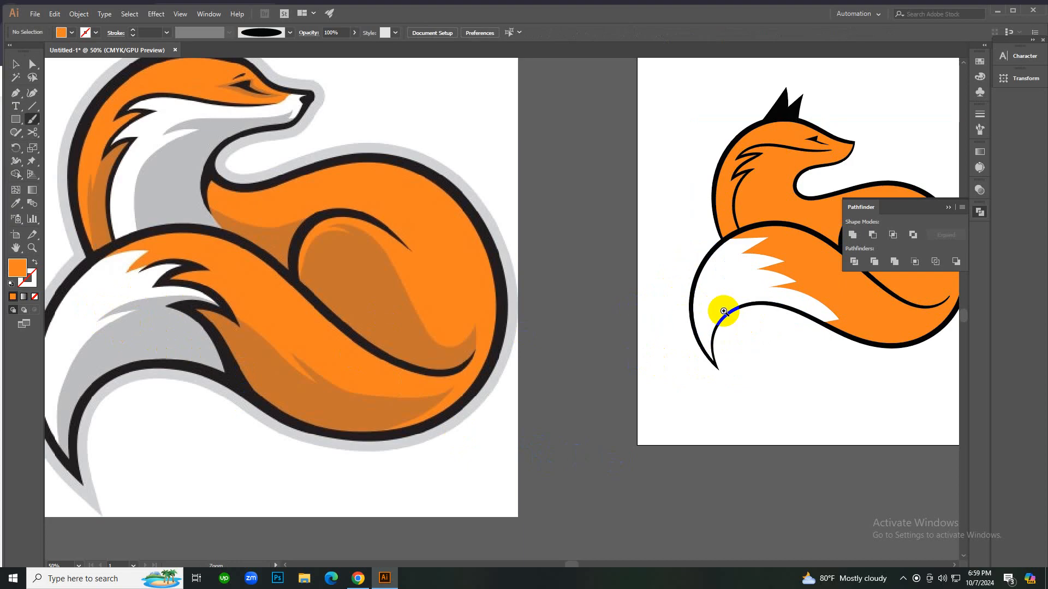
left_click(747, 300)
left_click(538, 301, "ctrl+alt")
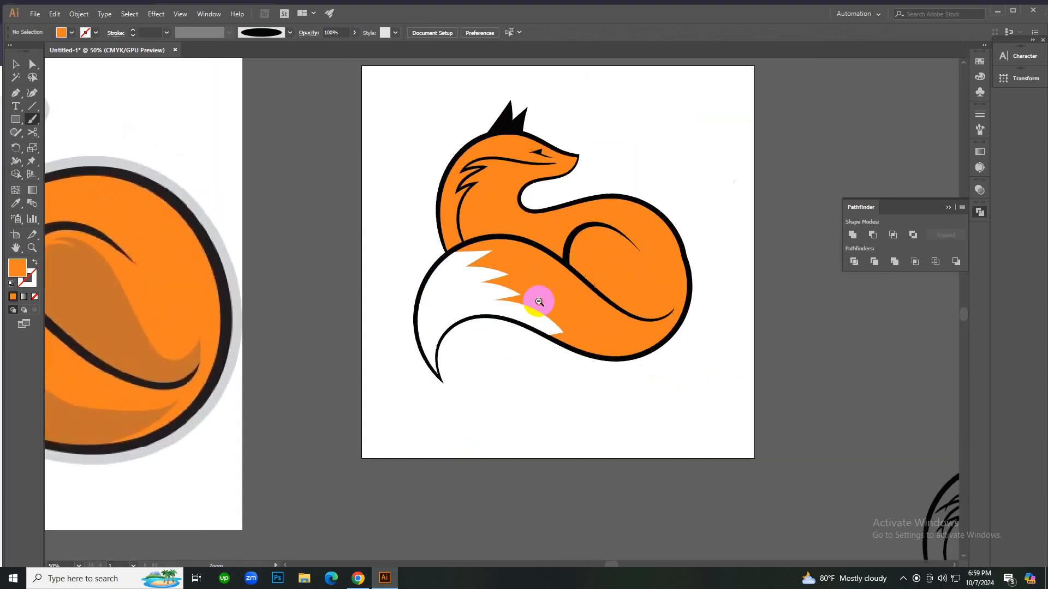
left_click(538, 301, "ctrl+alt")
left_click_drag(396, 310, 638, 263)
left_click(637, 259)
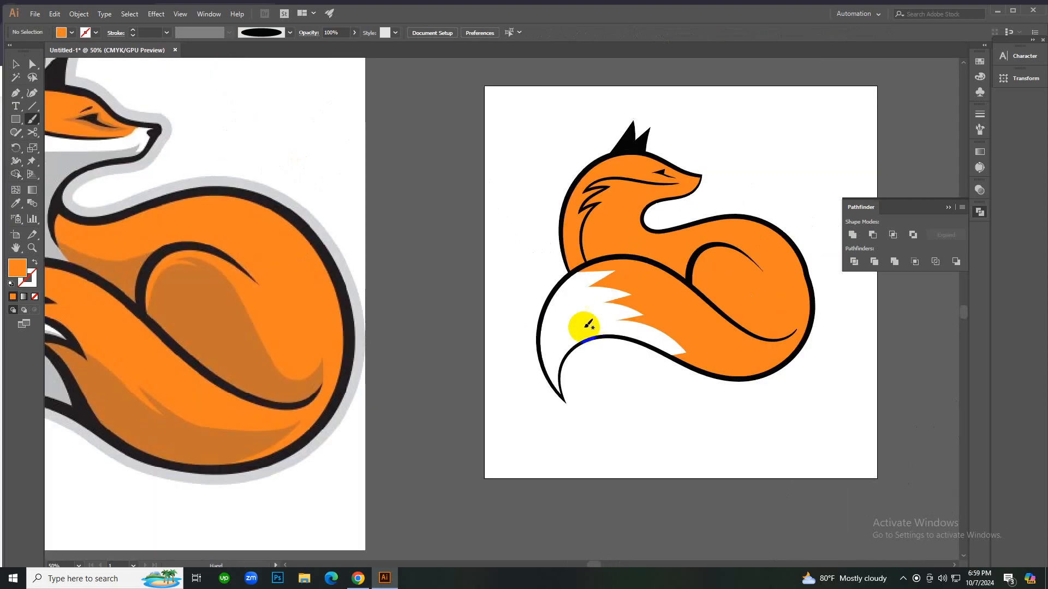
left_click_drag(580, 316, 657, 280)
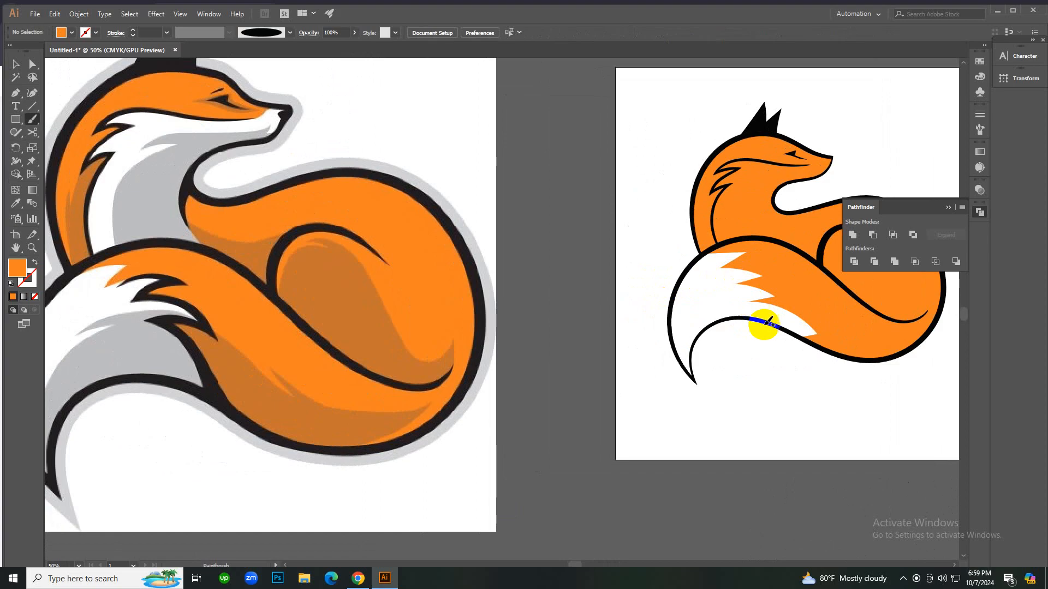
mouse_move(817, 348)
left_mouse_down()
mouse_move(833, 366)
mouse_move(769, 326)
left_mouse_up()
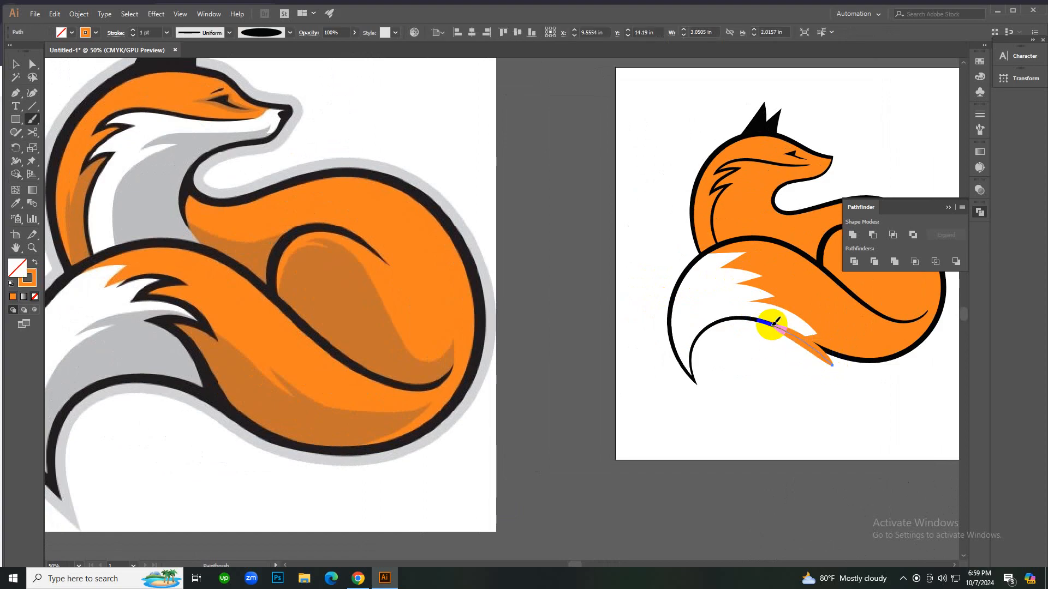
mouse_move(235, 418)
left_mouse_down()
mouse_move(199, 357)
mouse_move(150, 317)
mouse_move(208, 328)
mouse_move(218, 335)
mouse_move(212, 348)
mouse_move(198, 322)
left_mouse_up()
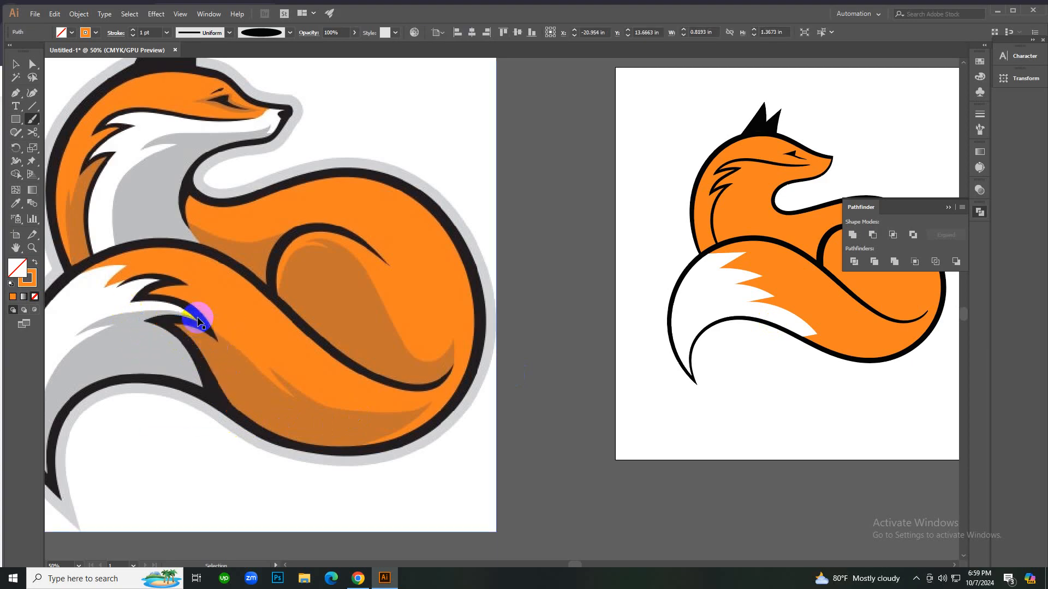
left_click_drag(388, 382, 412, 384)
key("ctrl+z")
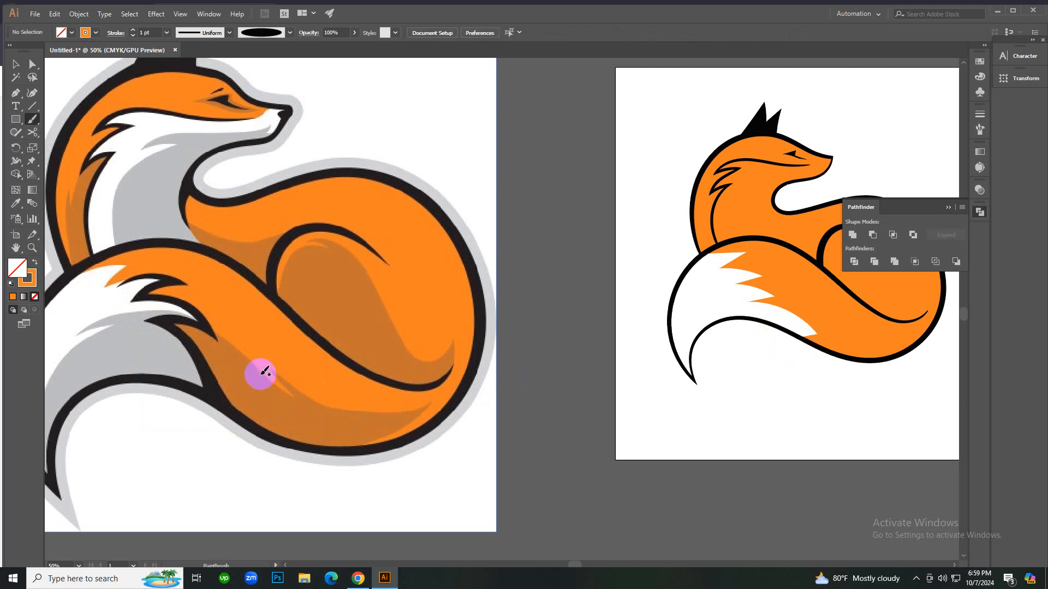
Start a Pen path tracing the uppermost black fur tuft on the reference tail, ending in a sharp corner at its notch.
scroll(241, 376, "up", 2)
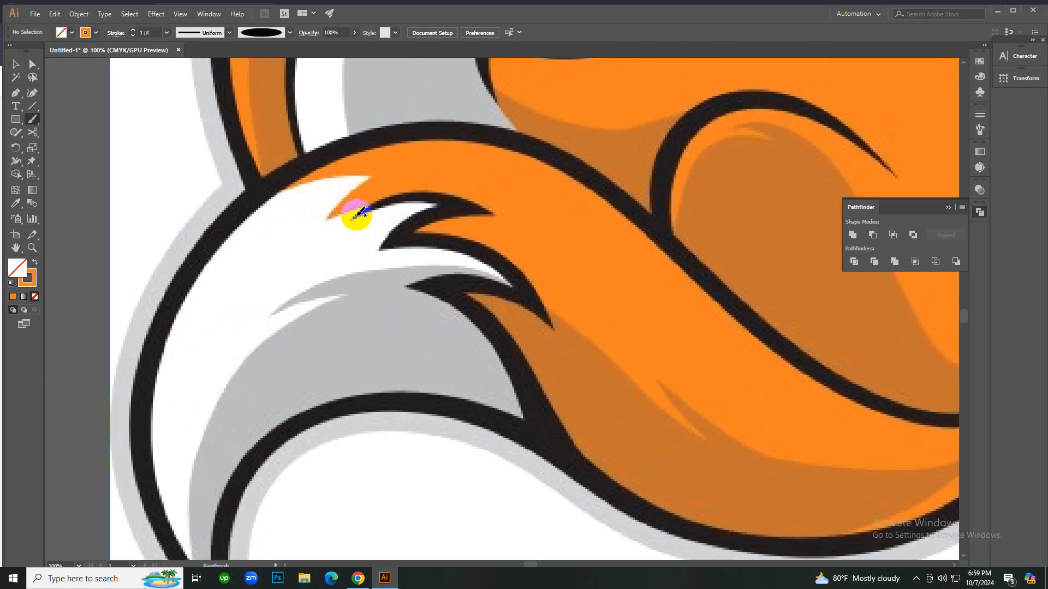
key("p")
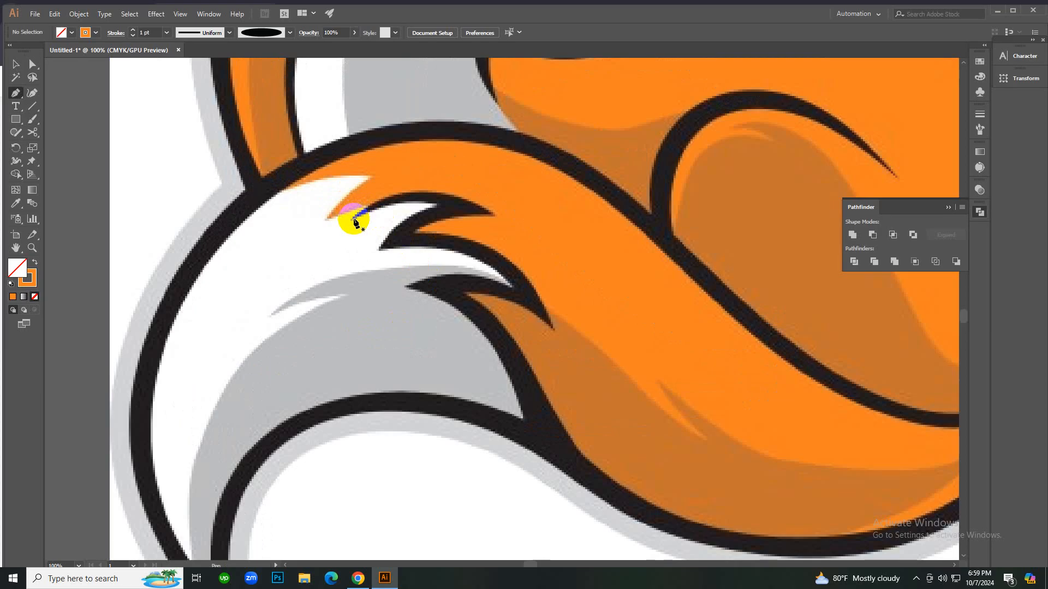
left_click(353, 219)
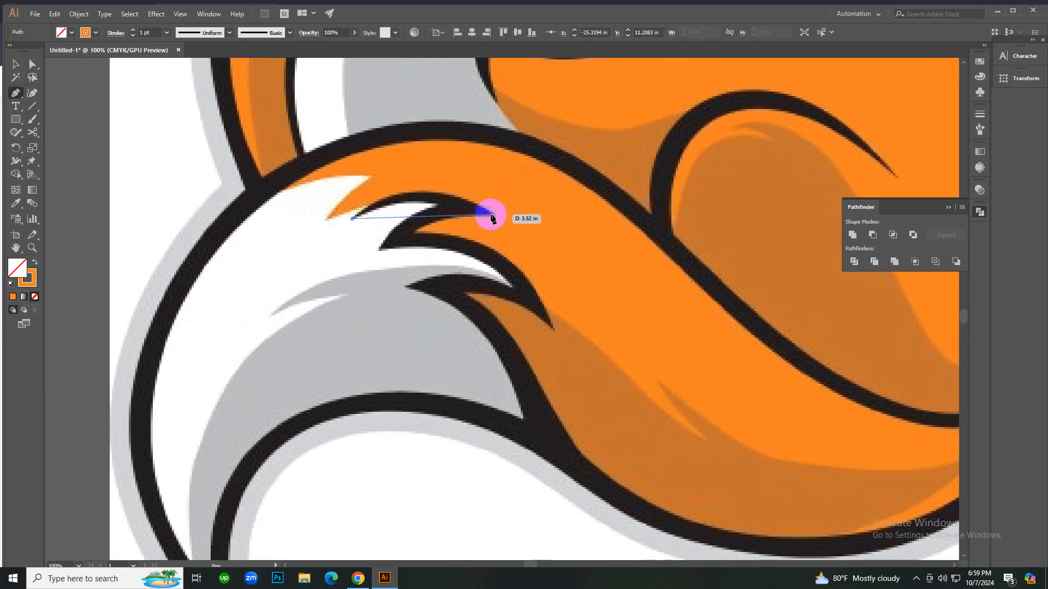
left_click_drag(493, 214, 581, 262)
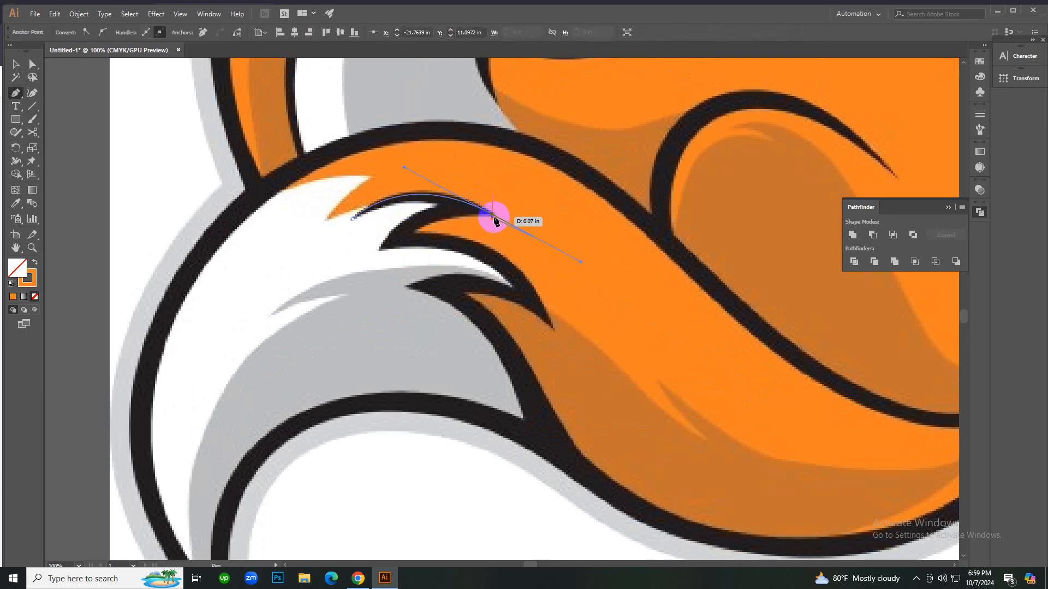
left_click_drag(380, 248, 317, 302)
left_click(376, 243)
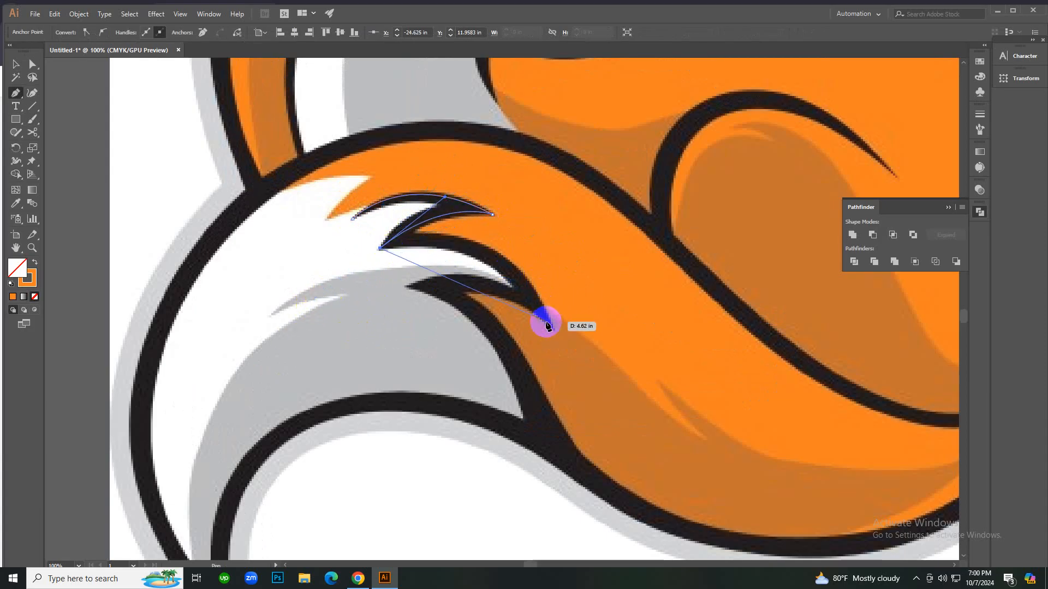
Continue the path along the second fur tuft to its pointed tip and back to the lowest notch, with sharp corners.
left_click_drag(552, 327, 599, 446)
scroll(505, 307, "down", 1)
left_click_drag(552, 329, 553, 285)
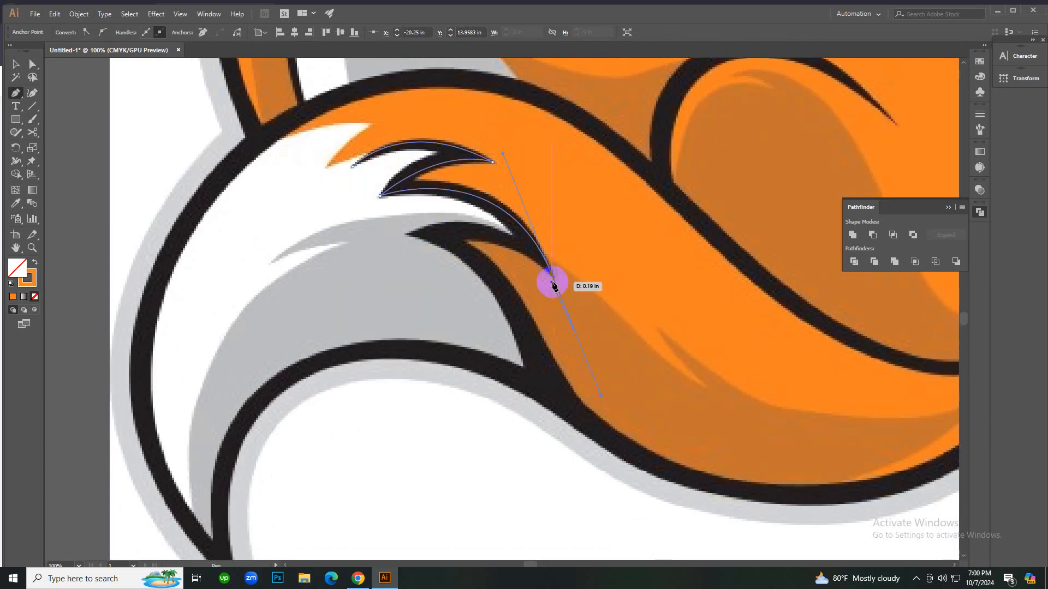
left_click(553, 279)
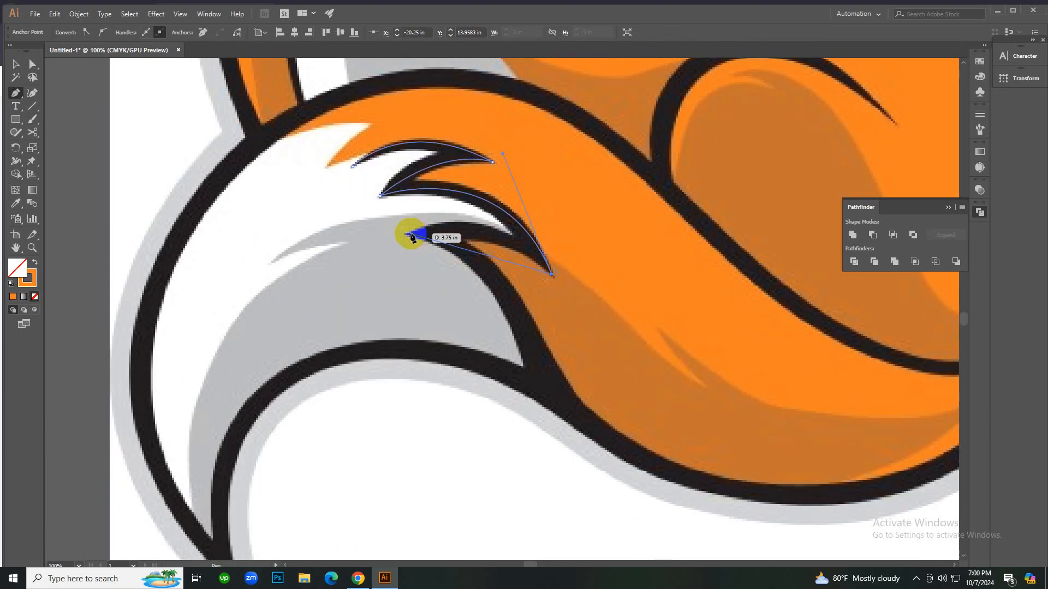
left_click_drag(386, 241, 321, 268)
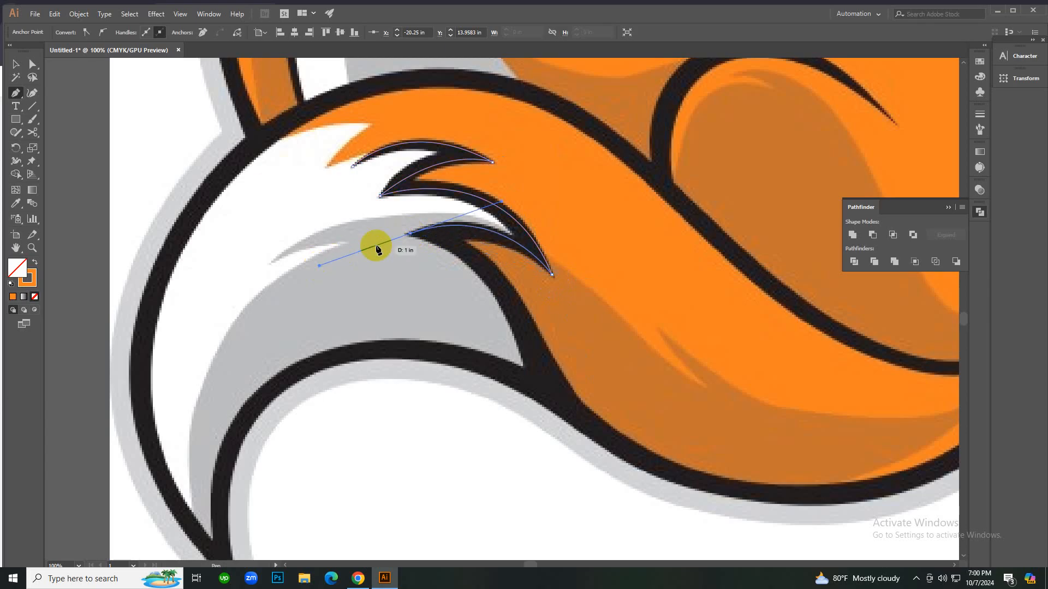
left_click(409, 233)
Extend the fur path down past the tail's lower outline and end it, making it about 6.8 by 8.6 in overall.
scroll(565, 369, "down", 2)
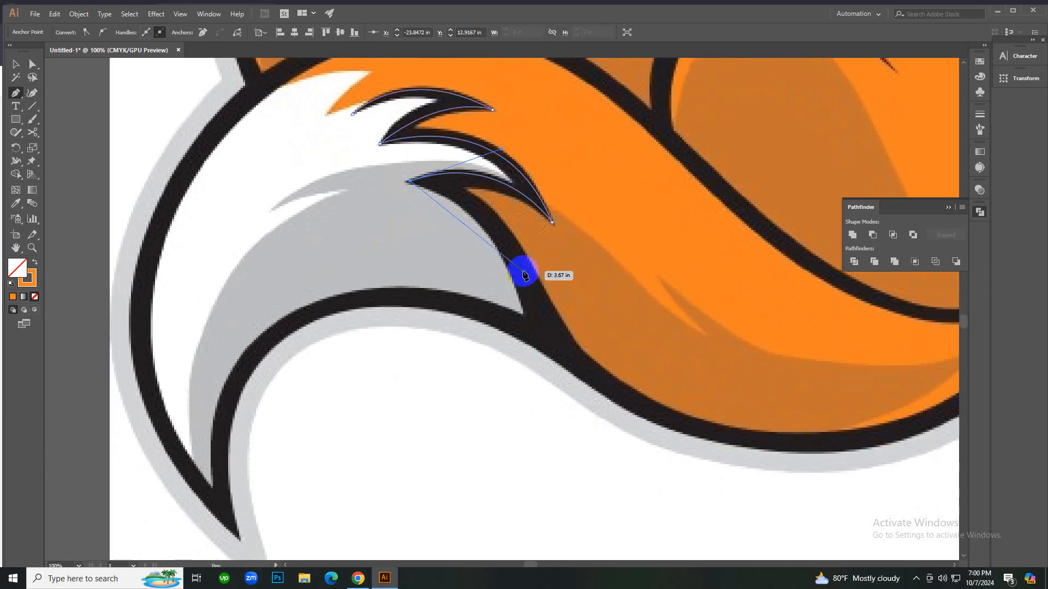
left_click_drag(522, 270, 554, 359)
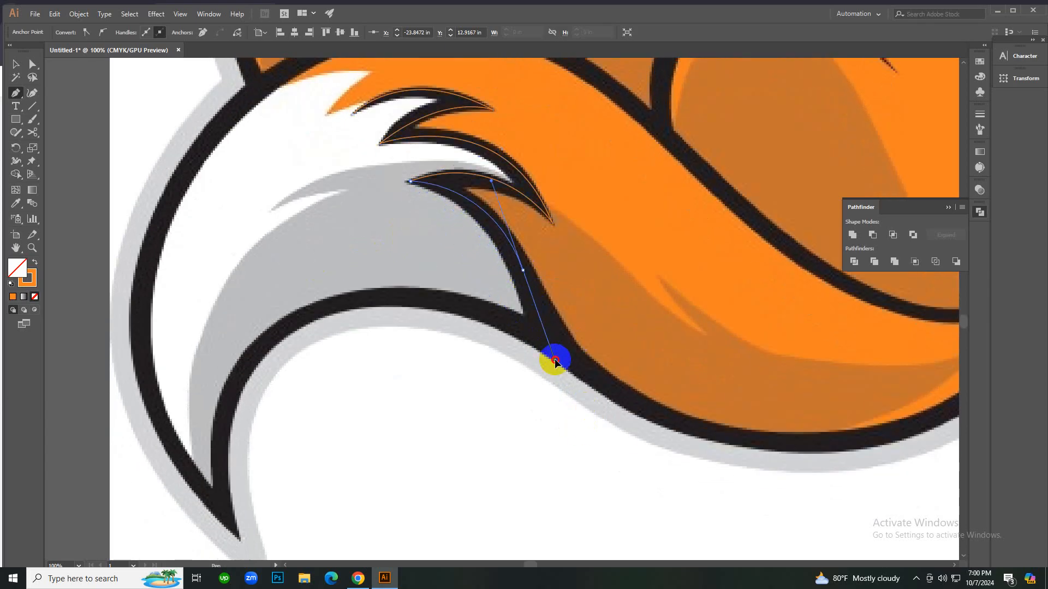
left_click(523, 269)
scroll(534, 305, "down", 3)
left_click_drag(620, 351, 677, 401)
key("v")
left_click(557, 246)
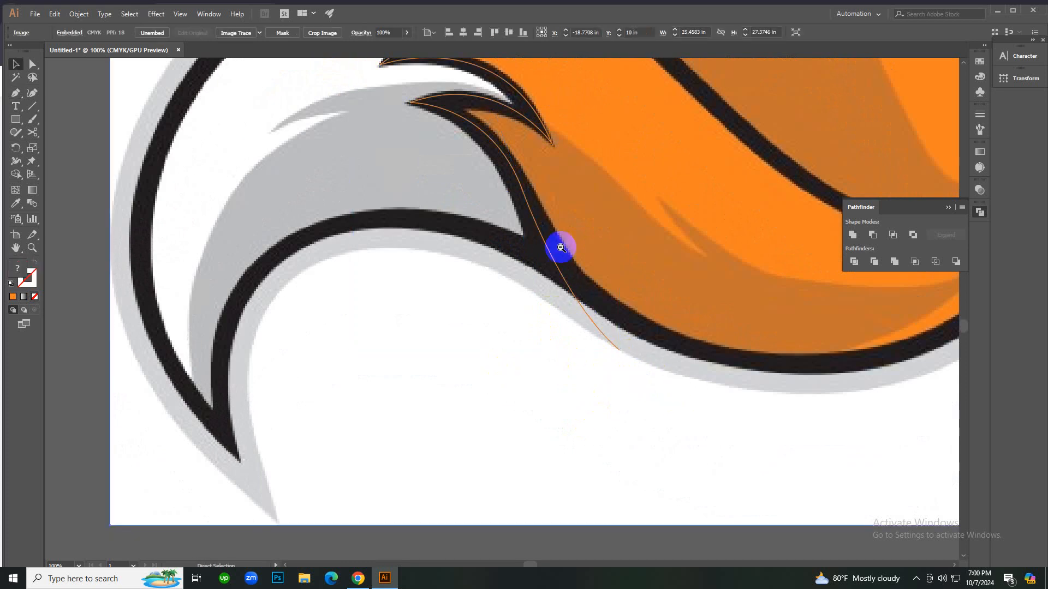
Raise the traced fur path's stroke weight to 33 pt and try a triangular tapered width profile on it.
key("ctrl+minus")
key("ctrl+minus")
left_click(446, 292)
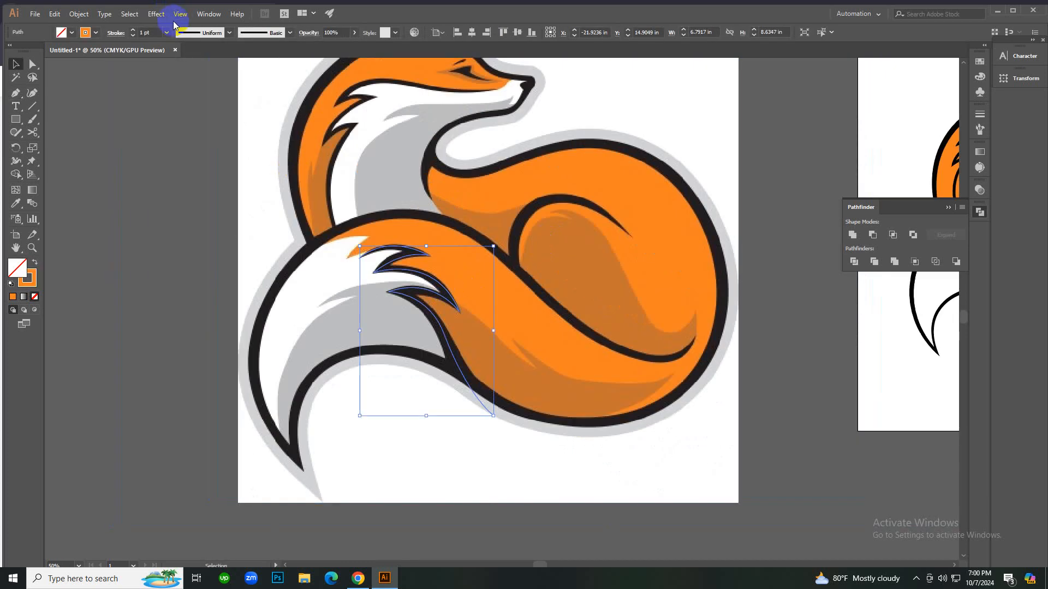
type("11")
key("Return")
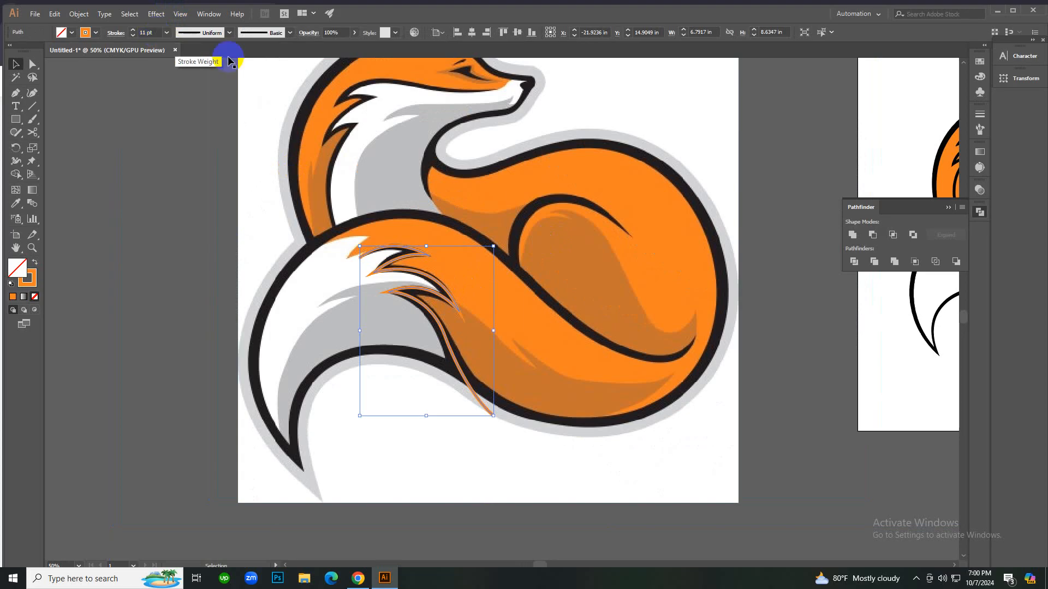
left_click(230, 34)
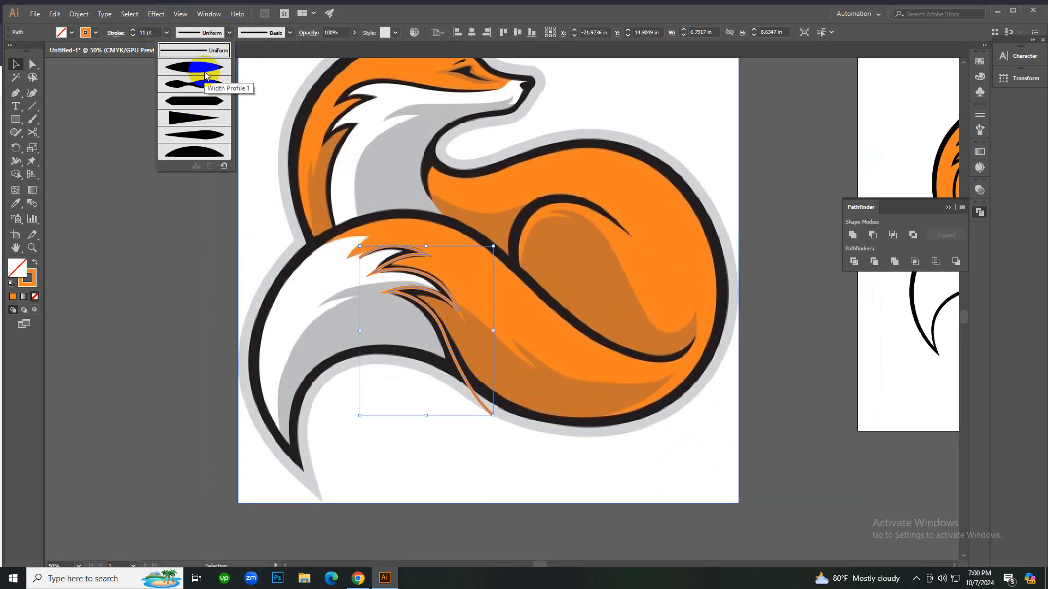
left_click(210, 115)
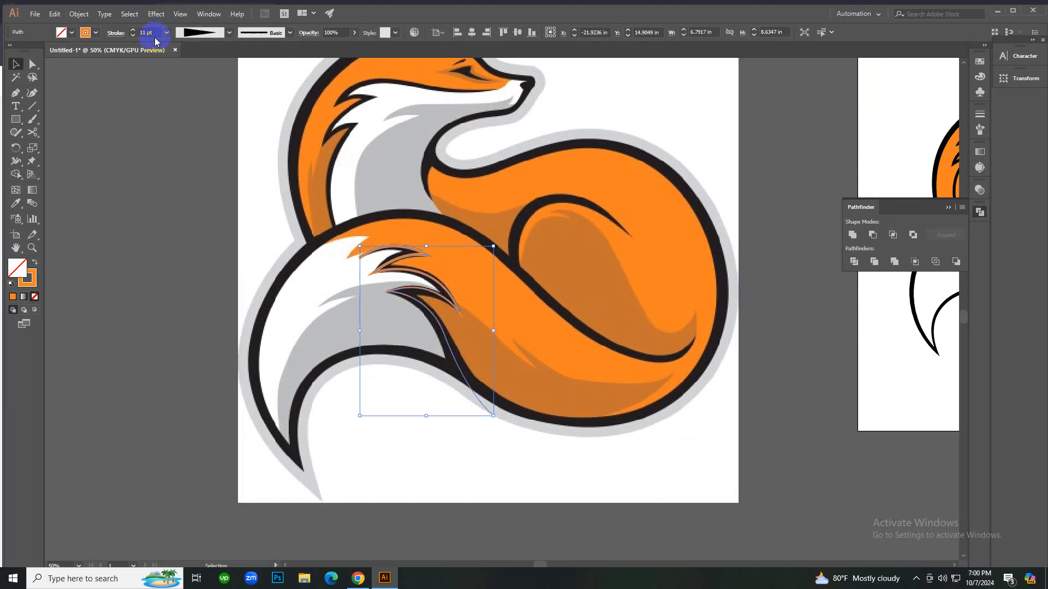
scroll(154, 31, "up", 14)
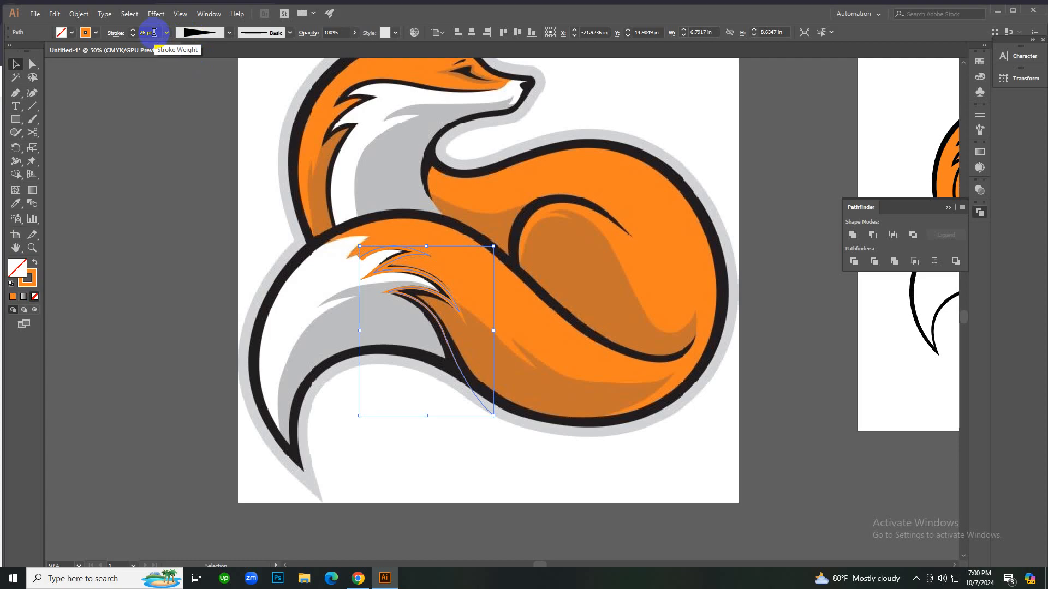
scroll(153, 32, "up", 4)
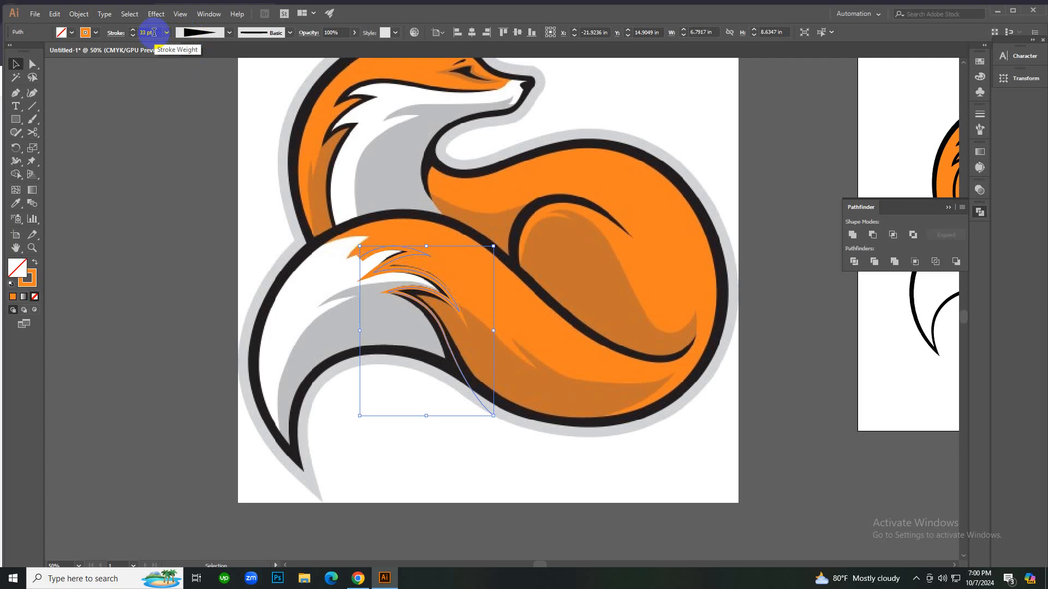
Apply Width Profile 1 to the fur path, colour its stroke black and deselect it.
left_click(229, 32)
left_click(201, 71)
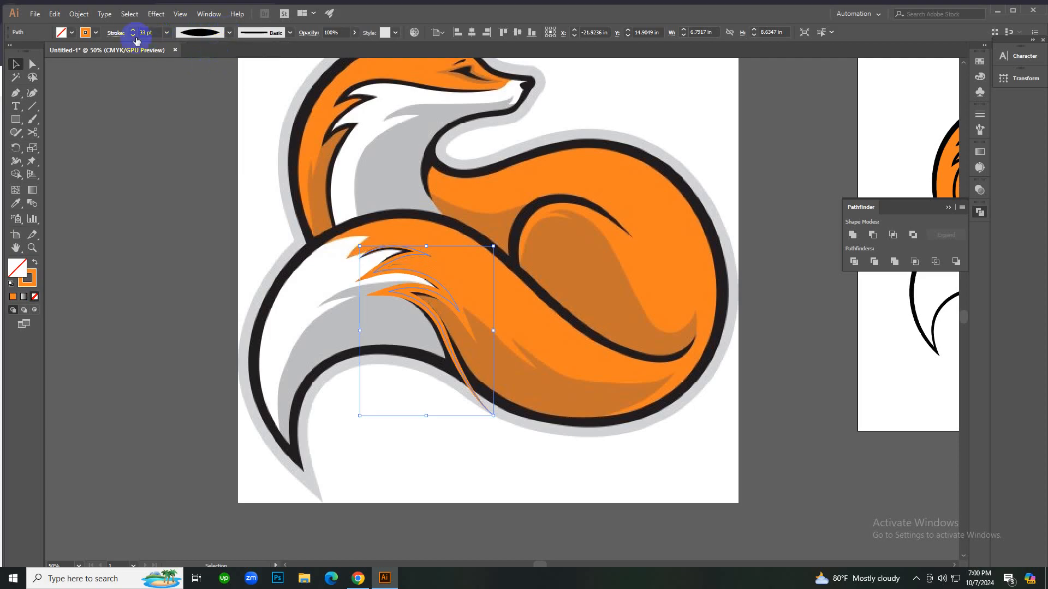
left_click(33, 49)
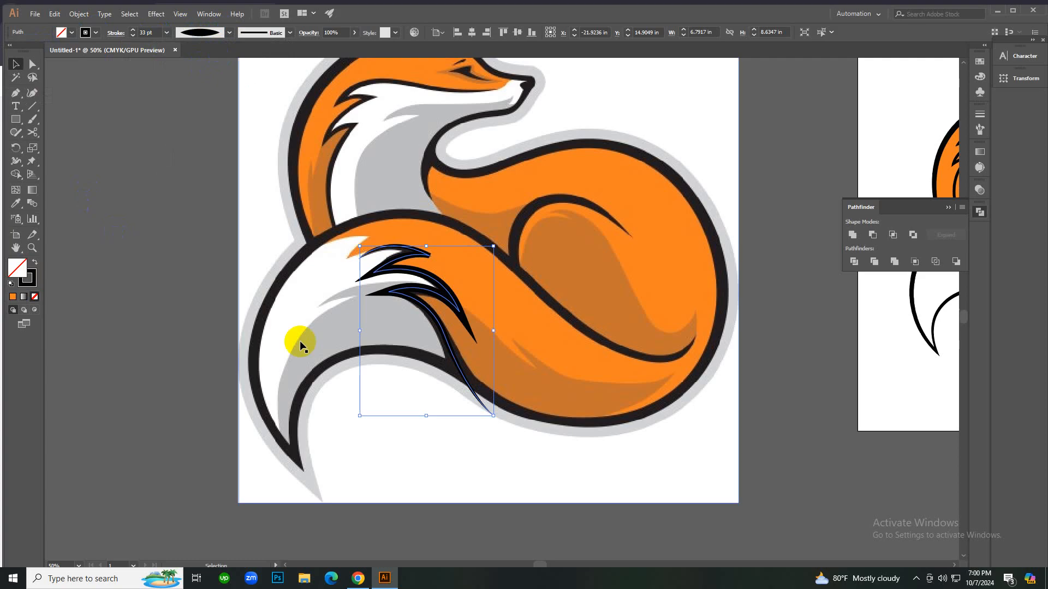
left_click(762, 418)
Move the black fur path from the reference image onto the tail of the drawn fox, leaving isolation mode if entered.
key("ctrl+minus")
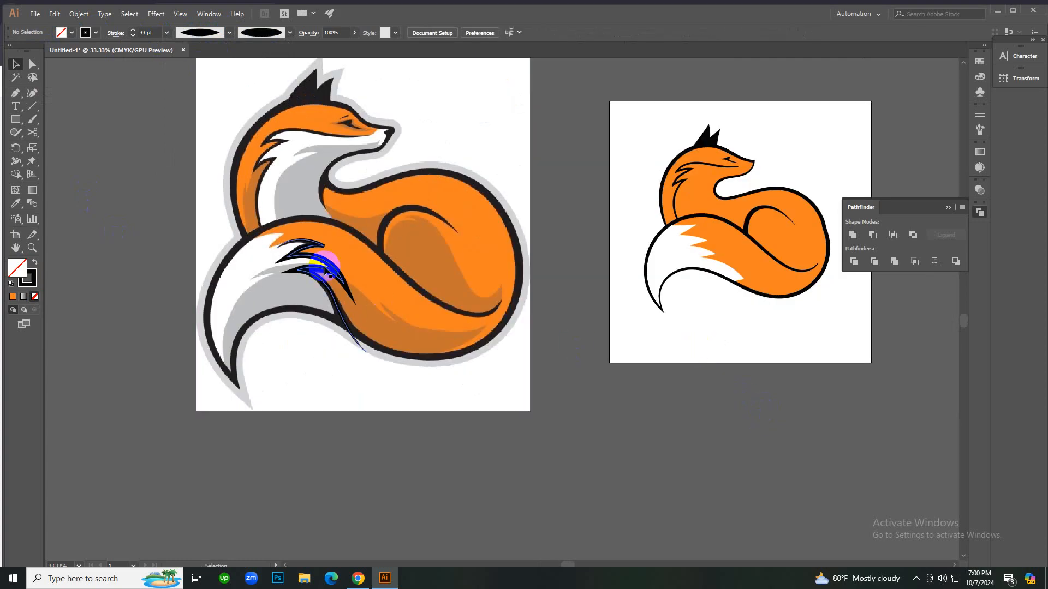
mouse_move(337, 272)
left_mouse_down()
mouse_move(495, 316)
mouse_move(743, 287)
mouse_move(745, 267)
mouse_move(736, 276)
left_mouse_up()
left_click(678, 281)
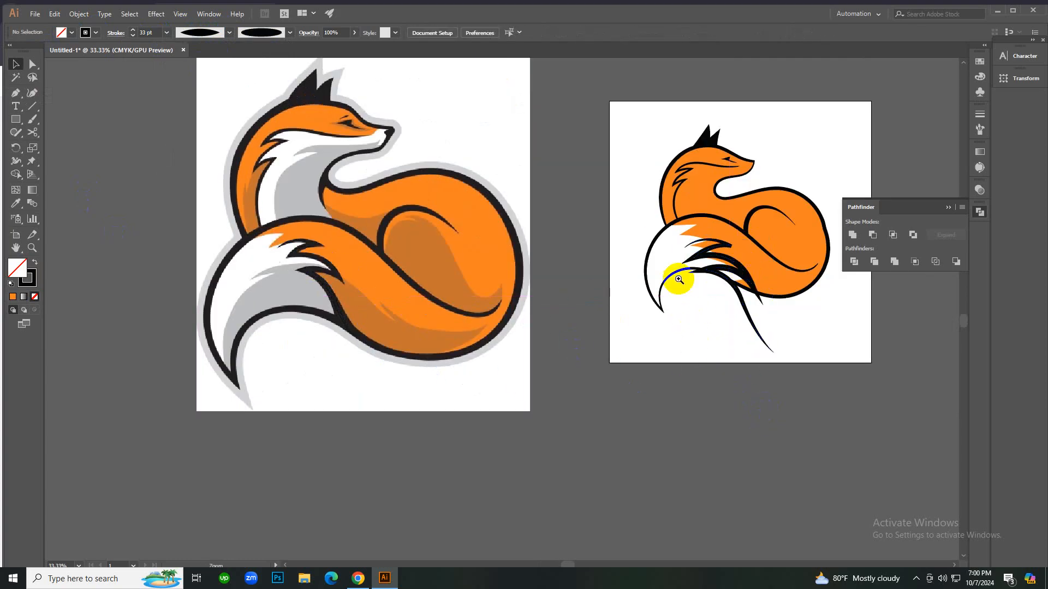
left_click(678, 281, "ctrl")
double_click(637, 288)
left_click(536, 366)
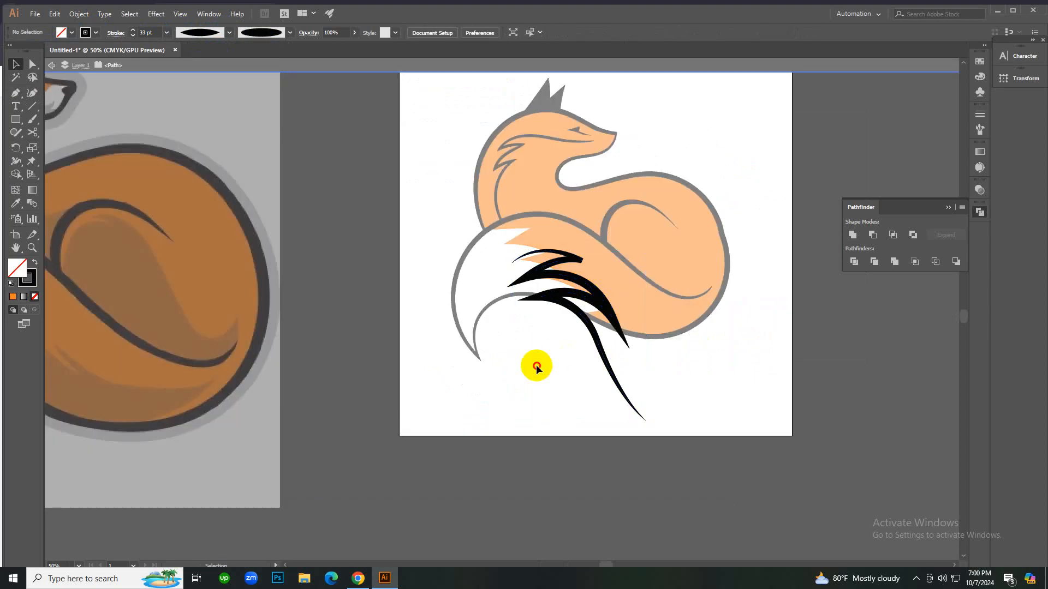
double_click(525, 368)
Scale the fur path down proportionally to a stroke of about 21 pt and position it over the tail's white fur edge.
left_click(593, 302)
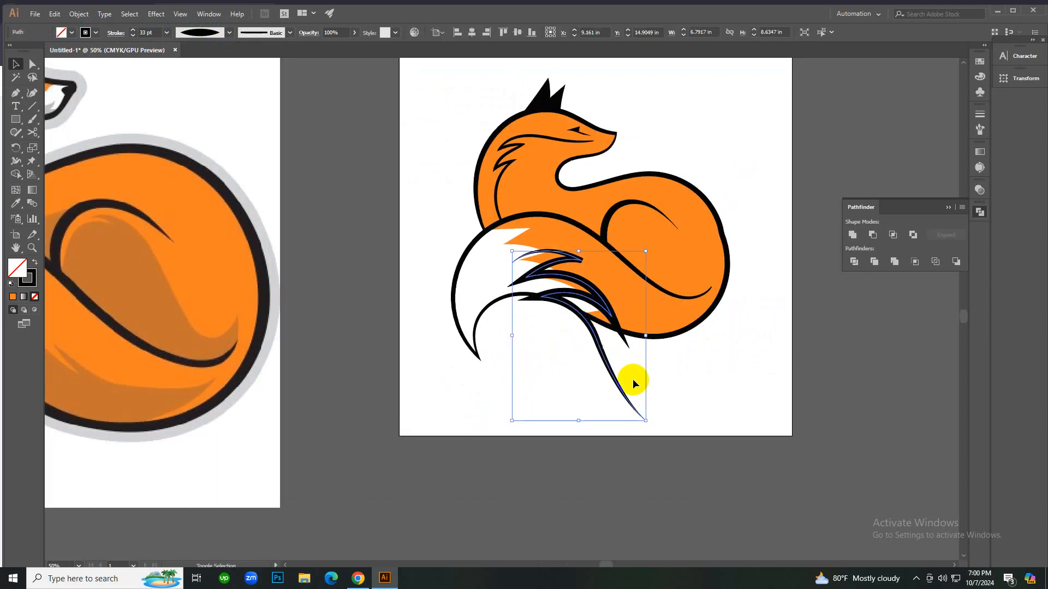
left_click_drag(649, 420, 624, 391)
mouse_move(597, 321)
left_mouse_down()
mouse_move(597, 306)
mouse_move(573, 290)
mouse_move(580, 275)
left_mouse_up()
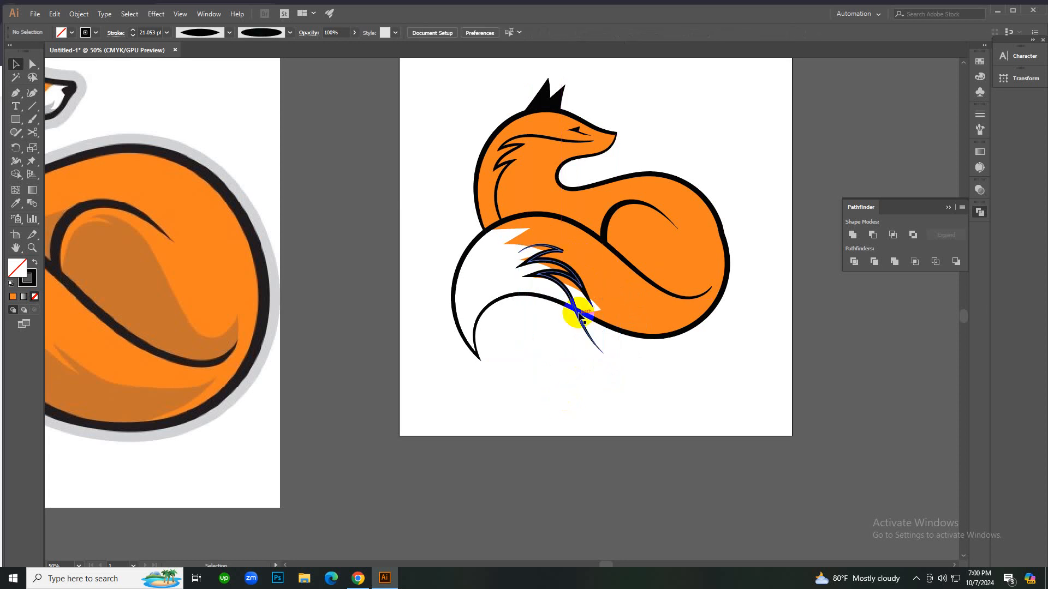
Delete the black fur path from the drawn fox's tail.
left_click(580, 275)
key("Delete")
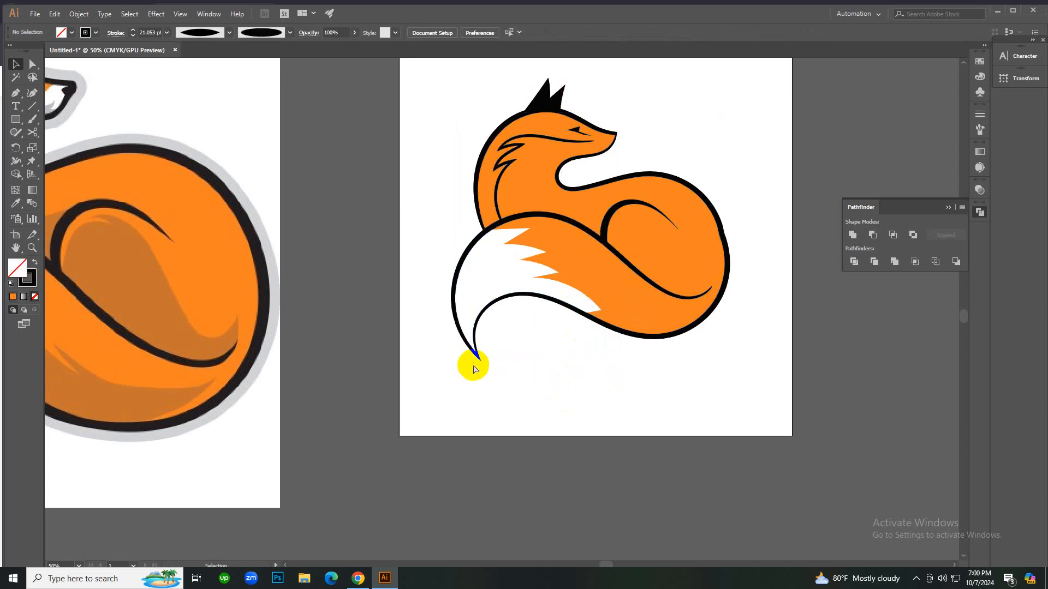
Paint a black brush stroke about 5 in wide along the lowest fur edge of the drawn fox's white tail tip.
key("z")
left_click(450, 336, "alt")
left_click(451, 333, "alt")
left_click(456, 316, "alt")
left_click(543, 294)
left_click(542, 294)
left_click(573, 311)
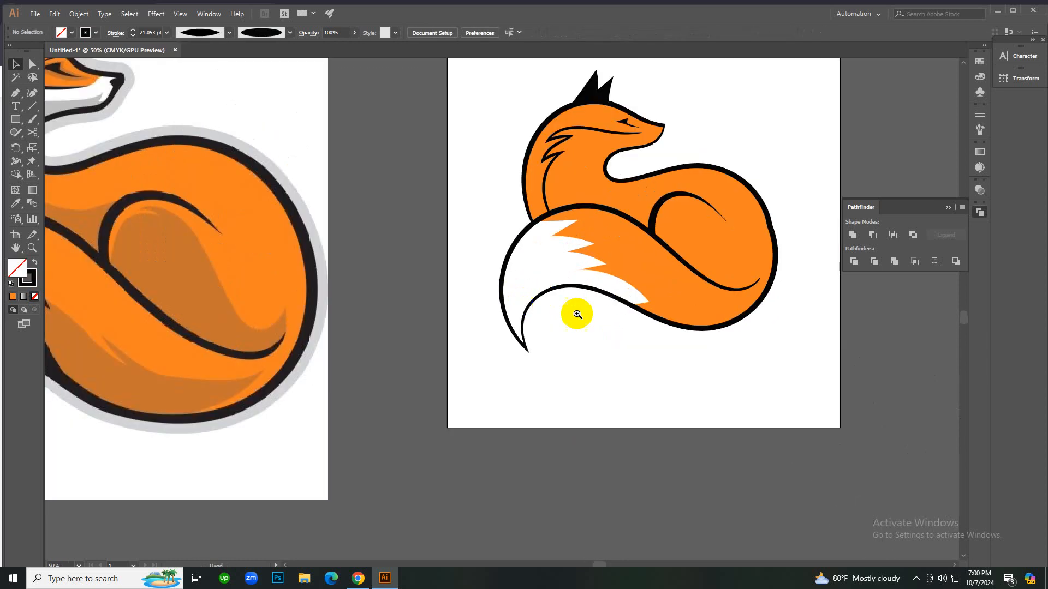
left_click(543, 306, "alt")
left_click(543, 306)
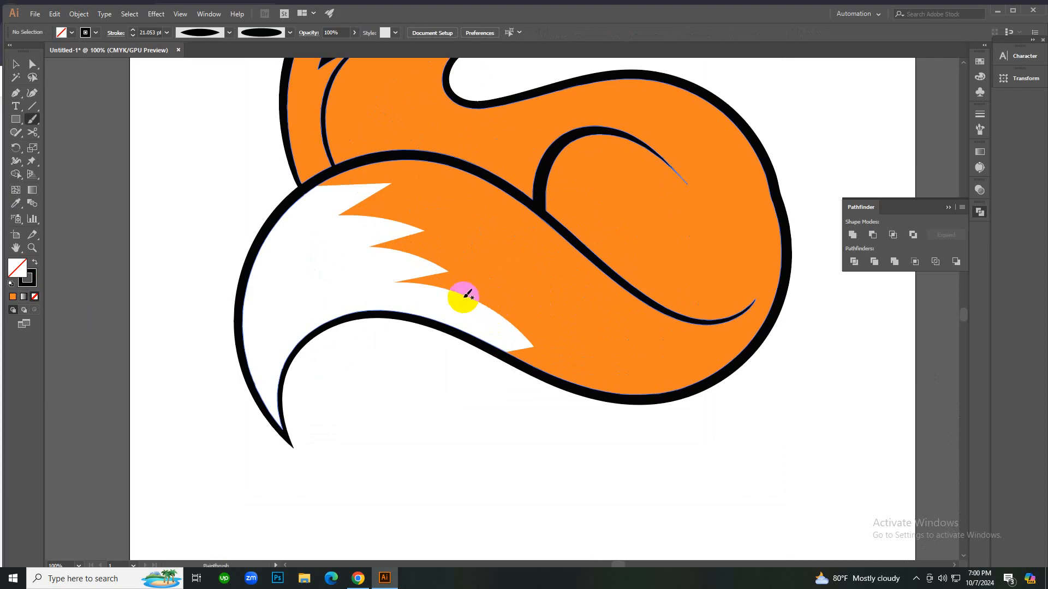
left_click(498, 346)
key("b")
mouse_move(652, 441)
left_mouse_down()
mouse_move(598, 343)
mouse_move(569, 320)
mouse_move(458, 265)
mouse_move(353, 250)
left_mouse_up()
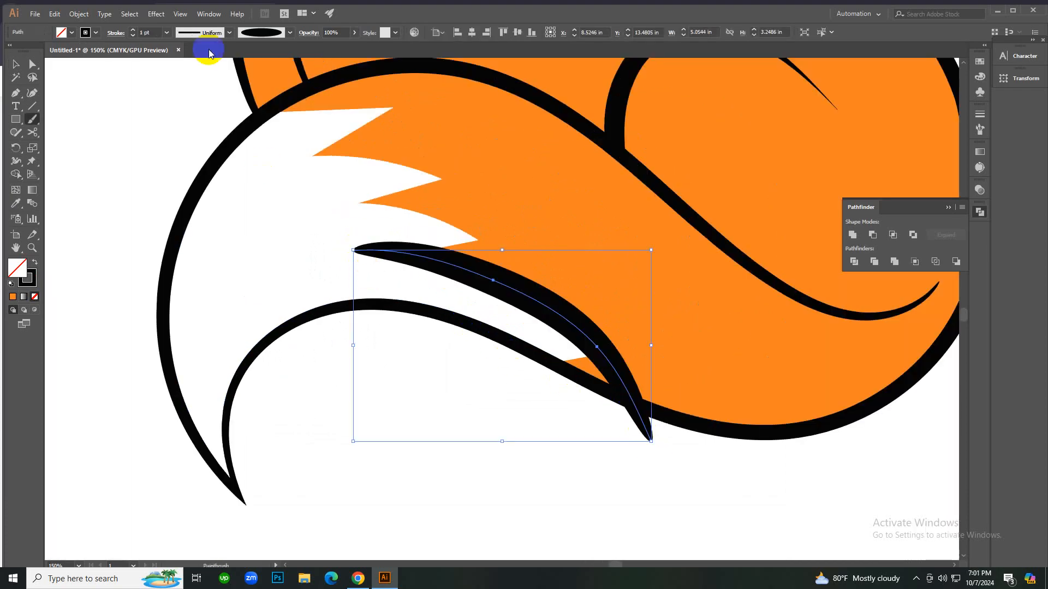
Try the triangular tapered width profile on the brush stroke, then discard the stroke.
left_click(235, 33)
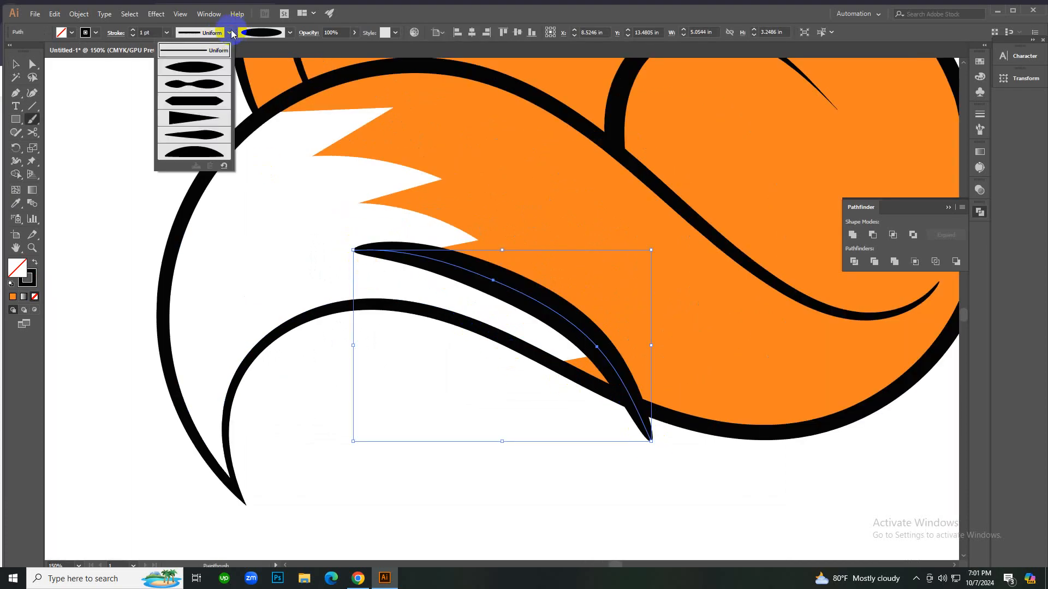
left_click(205, 125)
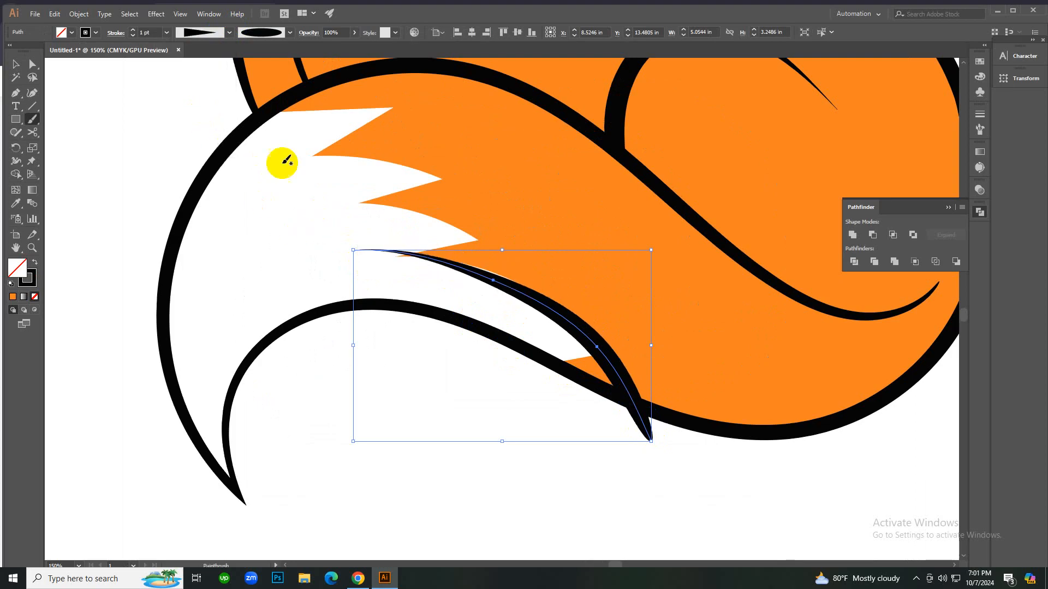
left_click(228, 32)
left_click(199, 54)
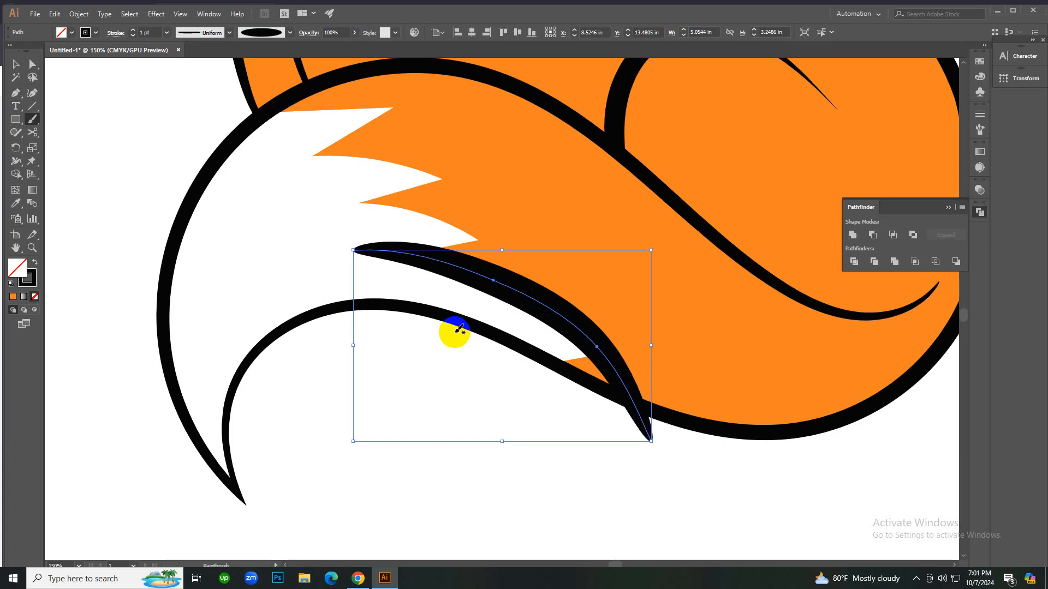
key("ctrl+shift+a")
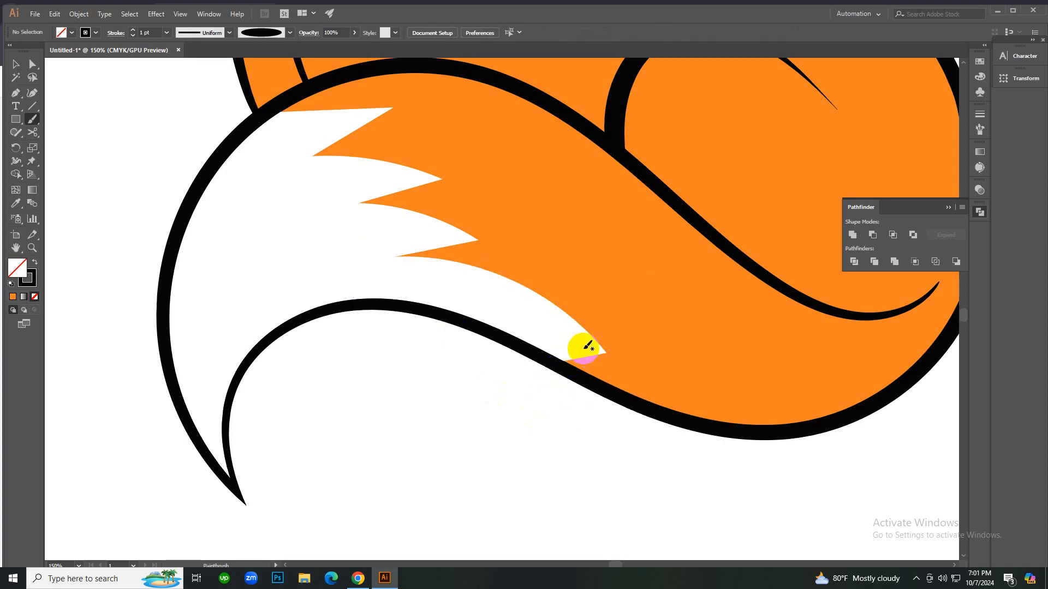
Paint a stroke about 4.4 in wide over the reference tail's uppermost black fur strand and apply the triangular tapered width profile.
left_click(264, 318, "ctrl+alt")
left_click(264, 318, "ctrl+alt")
left_click(572, 344, "ctrl")
left_click(572, 343, "ctrl")
left_click(391, 217, "ctrl")
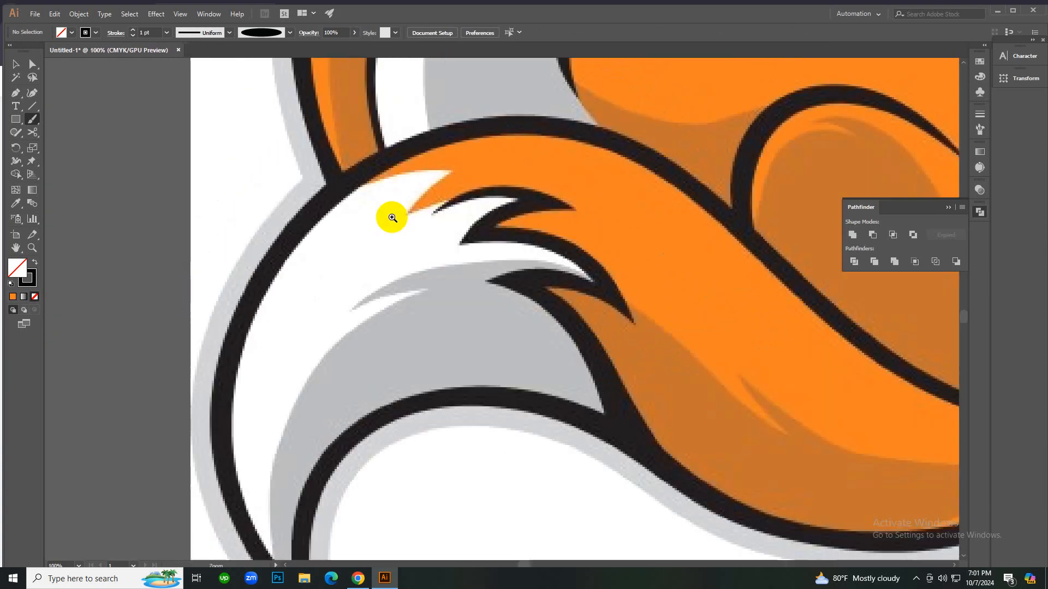
mouse_move(430, 213)
left_mouse_down()
mouse_move(437, 198)
mouse_move(540, 178)
mouse_move(625, 223)
left_mouse_up()
key("ctrl+z")
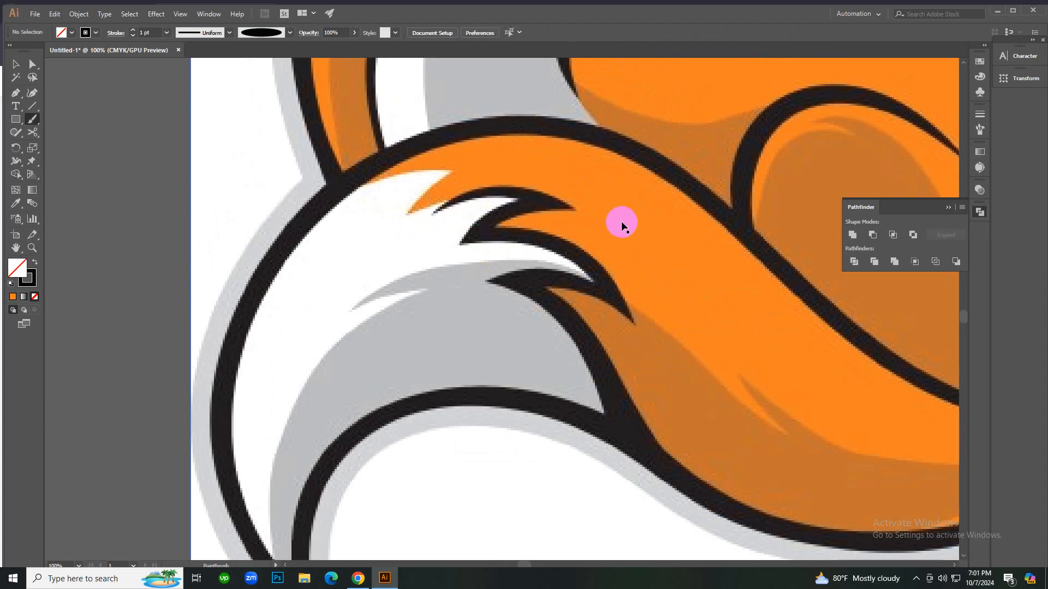
key("ctrl+shift+z")
key("ctrl+z")
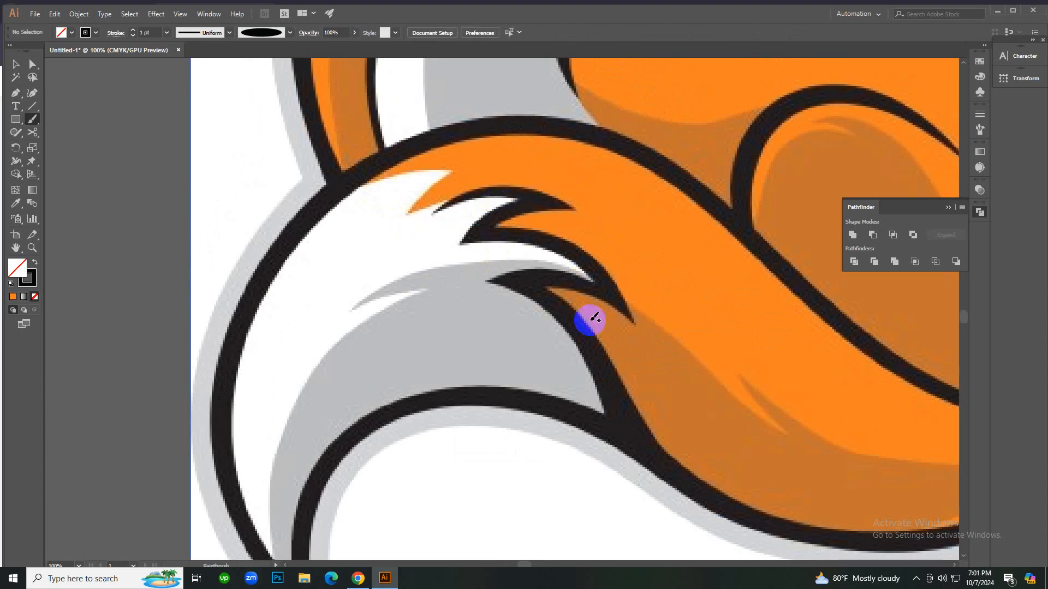
mouse_move(429, 214)
left_mouse_down()
mouse_move(528, 199)
mouse_move(603, 231)
left_mouse_up()
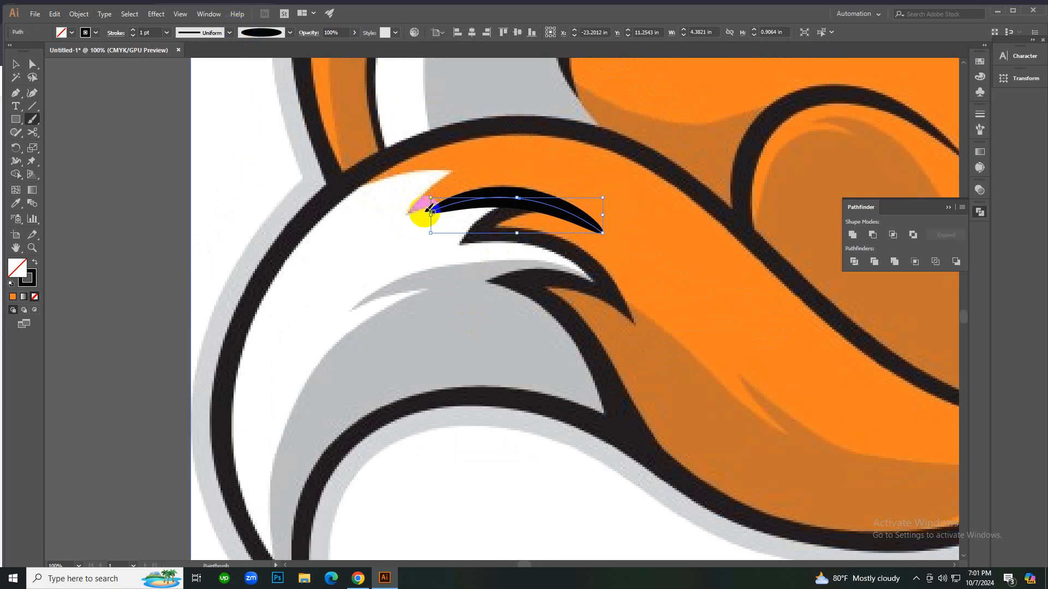
left_click(229, 32)
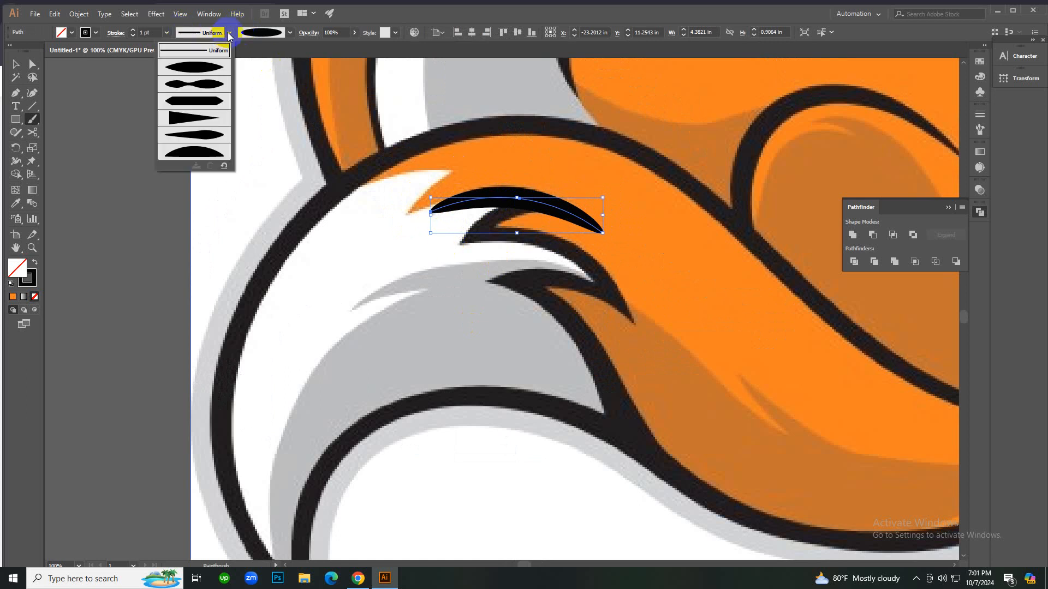
left_click(197, 117)
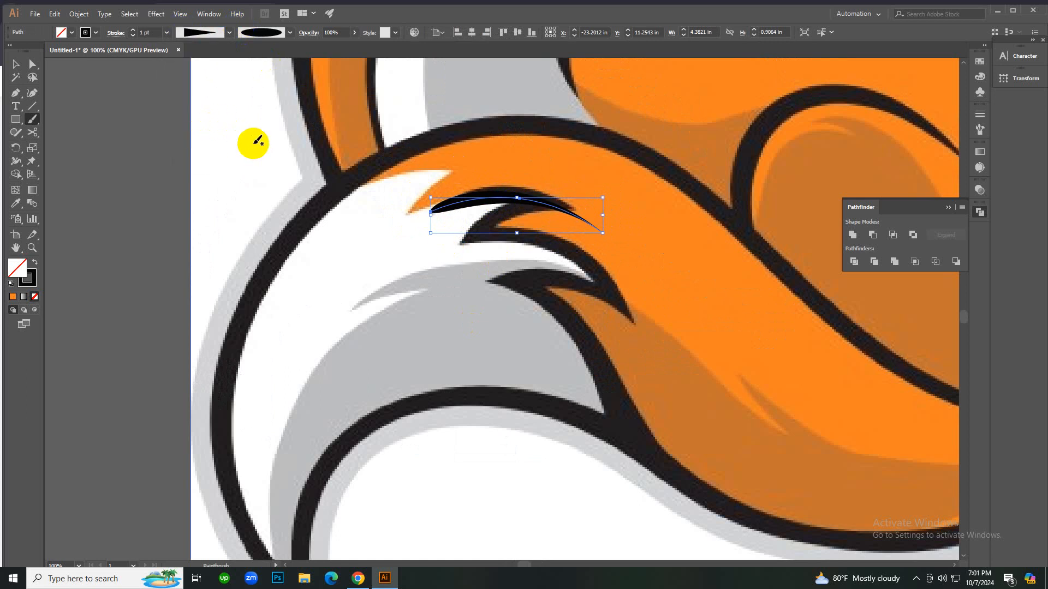
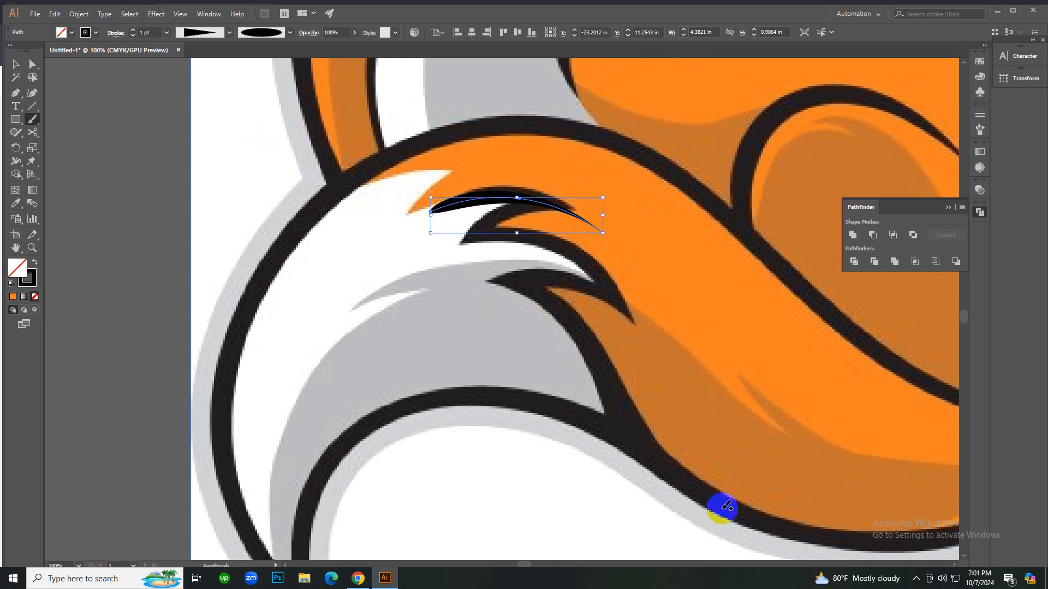
left_click(935, 583)
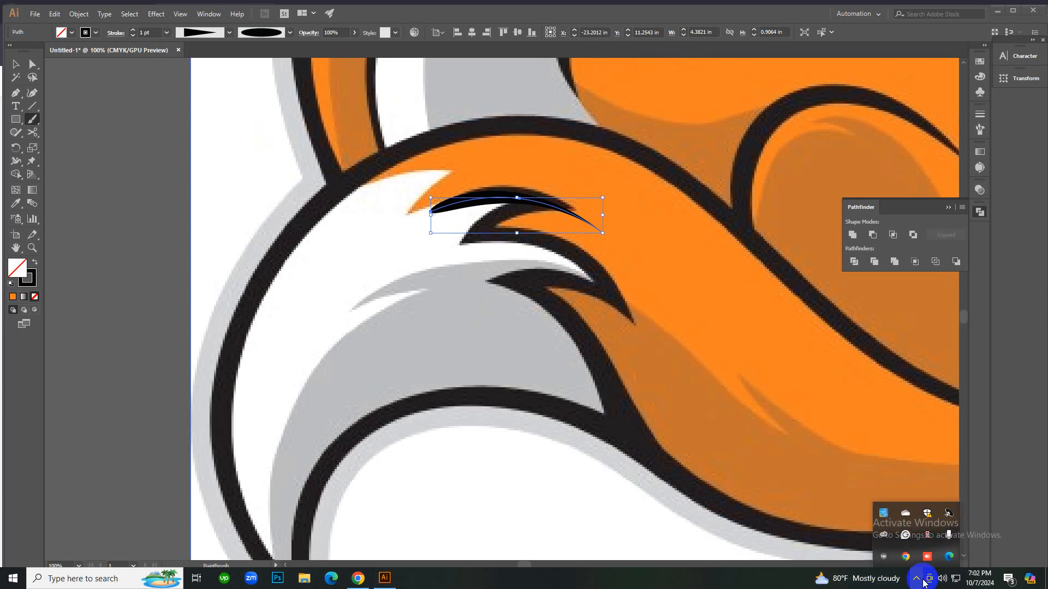
left_click(927, 545)
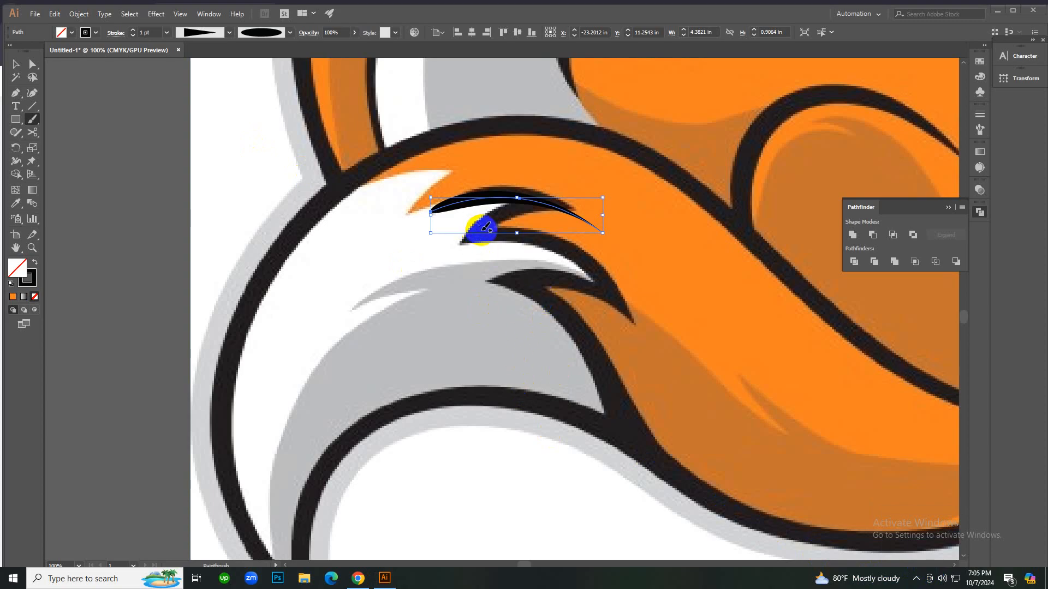
Delete the fox reference image beside the artboard.
left_click(521, 172)
key("v")
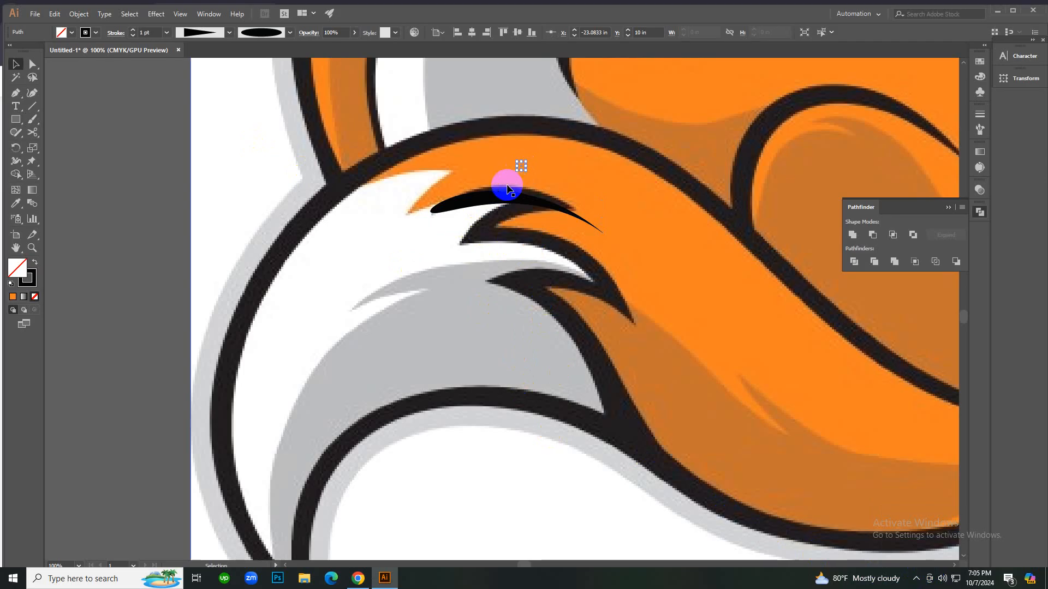
left_click_drag(507, 190, 597, 301)
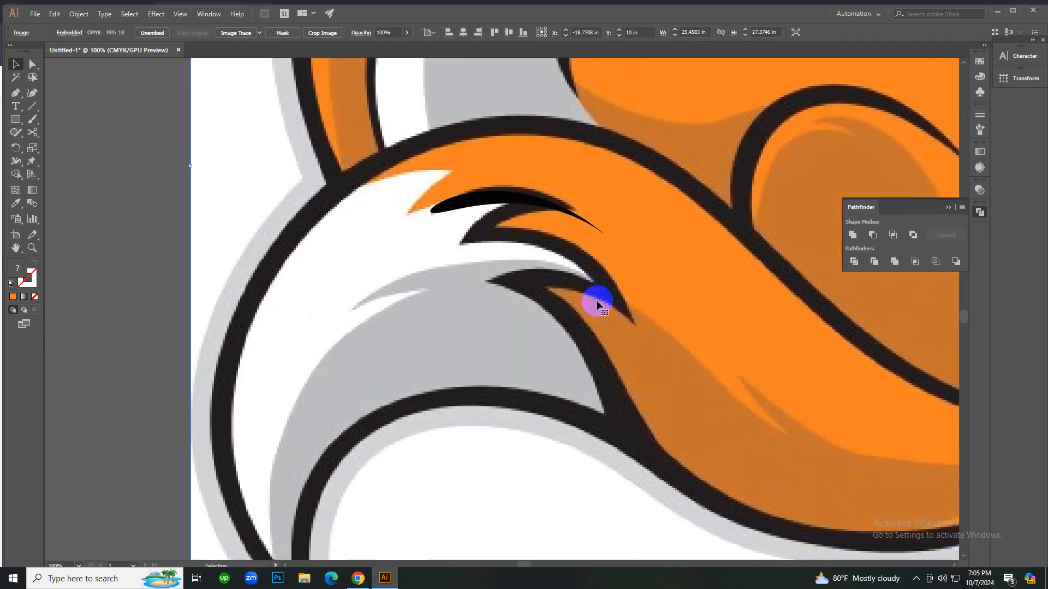
key("Delete")
key("ctrl+minus")
key("ctrl+minus")
key("ctrl+minus")
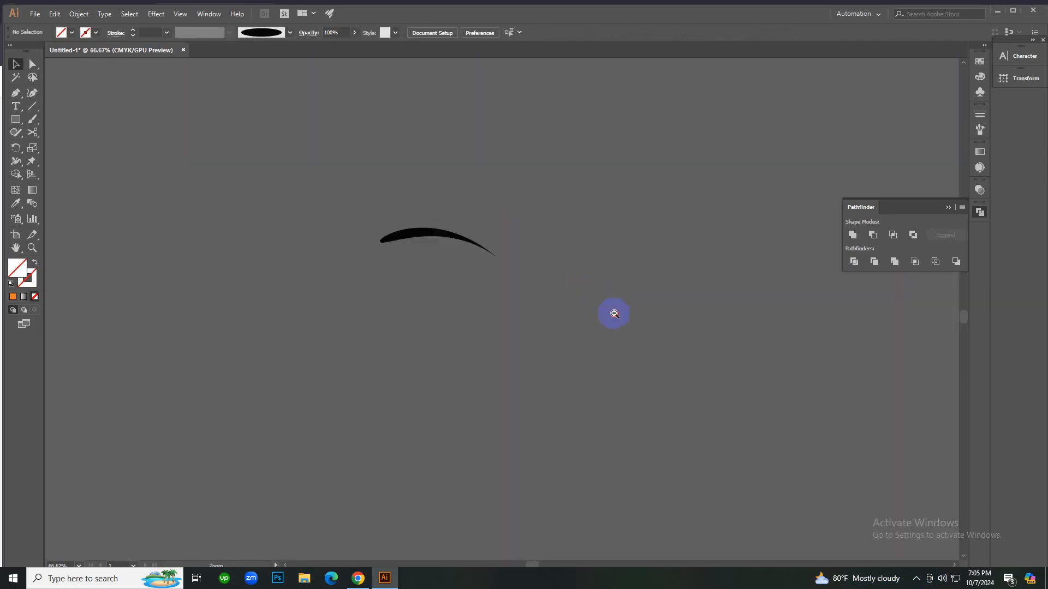
left_click_drag(613, 311, 496, 306)
left_click(502, 309)
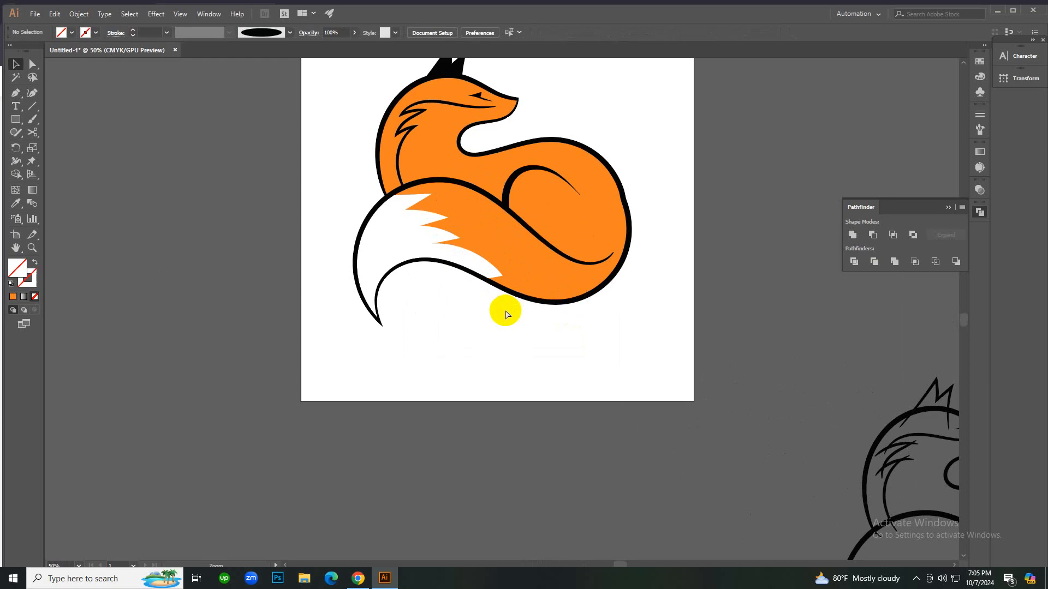
left_click(506, 315)
left_click(506, 315)
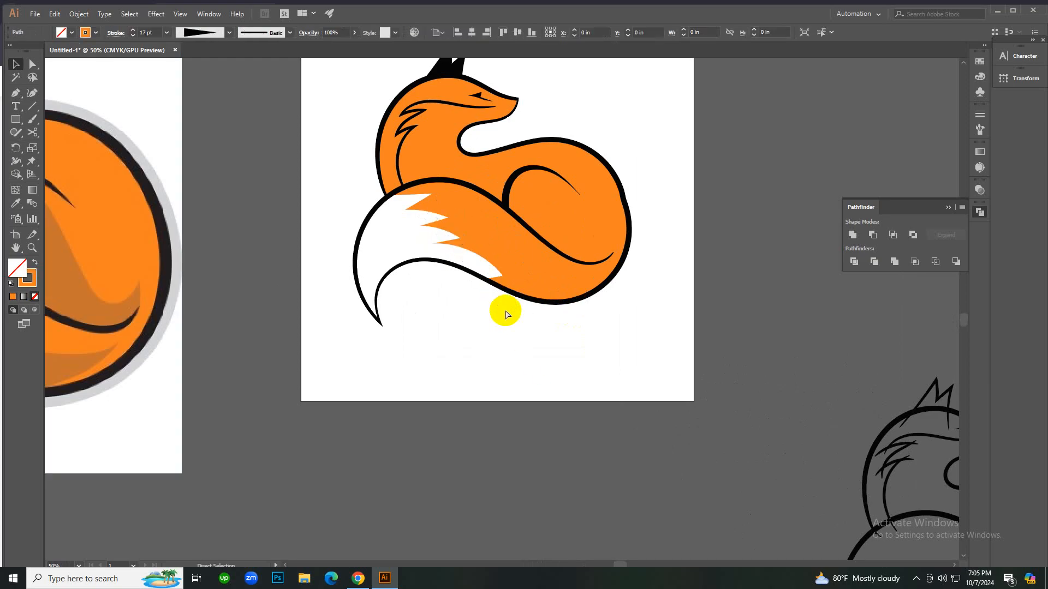
Undo the edits back to the untrimmed black brush outline over the faded fox image on the artboard.
key("ctrl+minus")
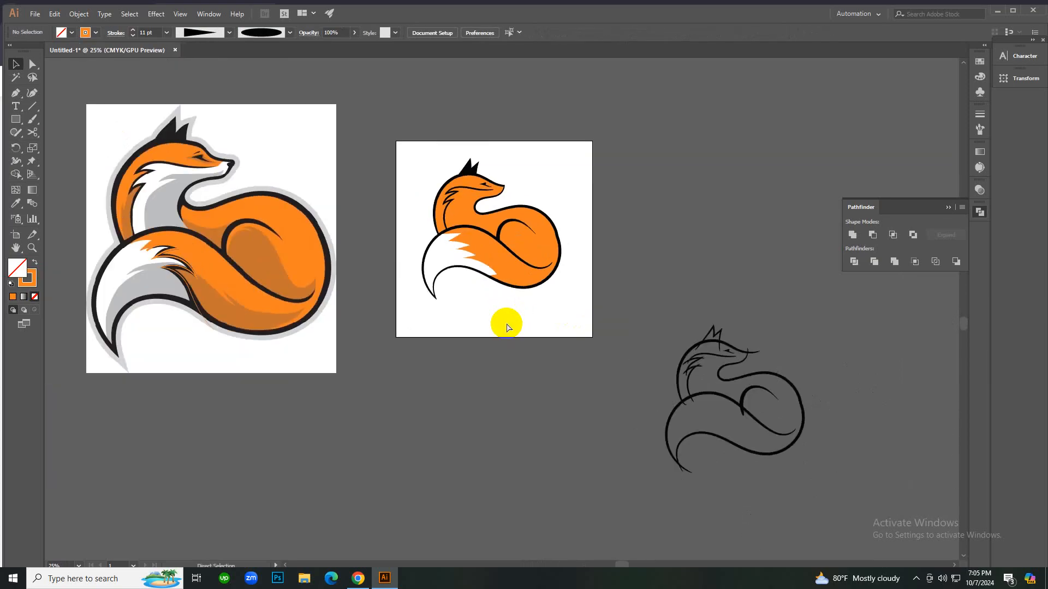
left_click(504, 321)
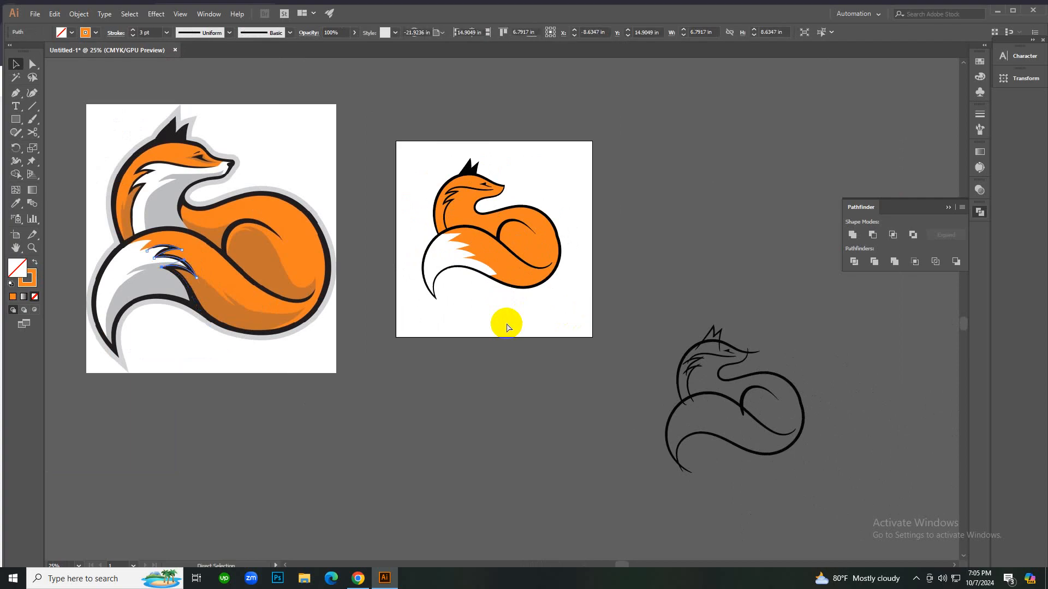
left_click(494, 326, "shift")
key("ctrl+z")
key("ctrl+z")
key("ctrl+z")
key("ctrl+z")
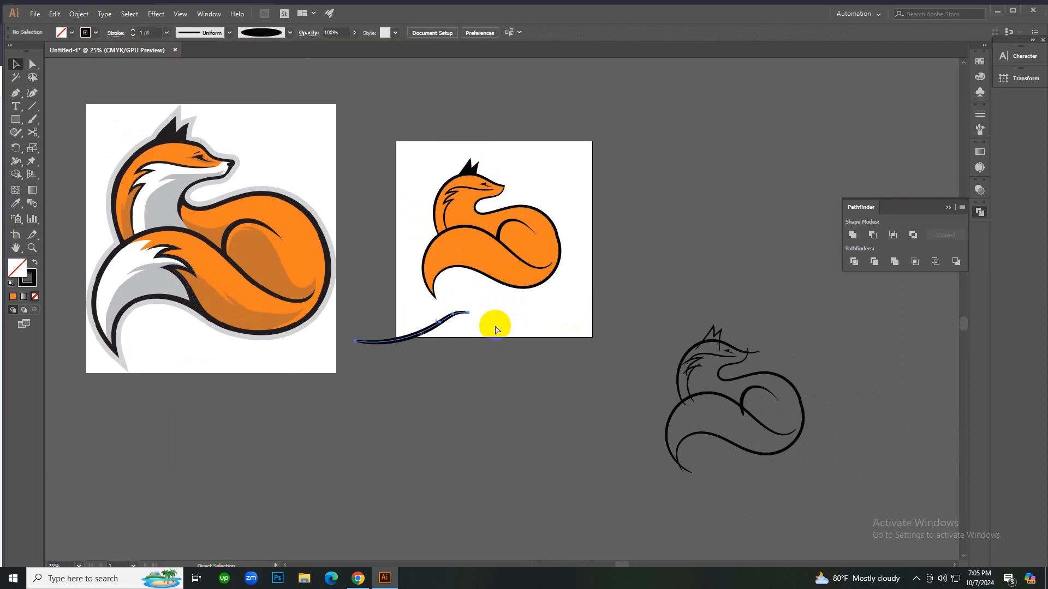
key("ctrl+z")
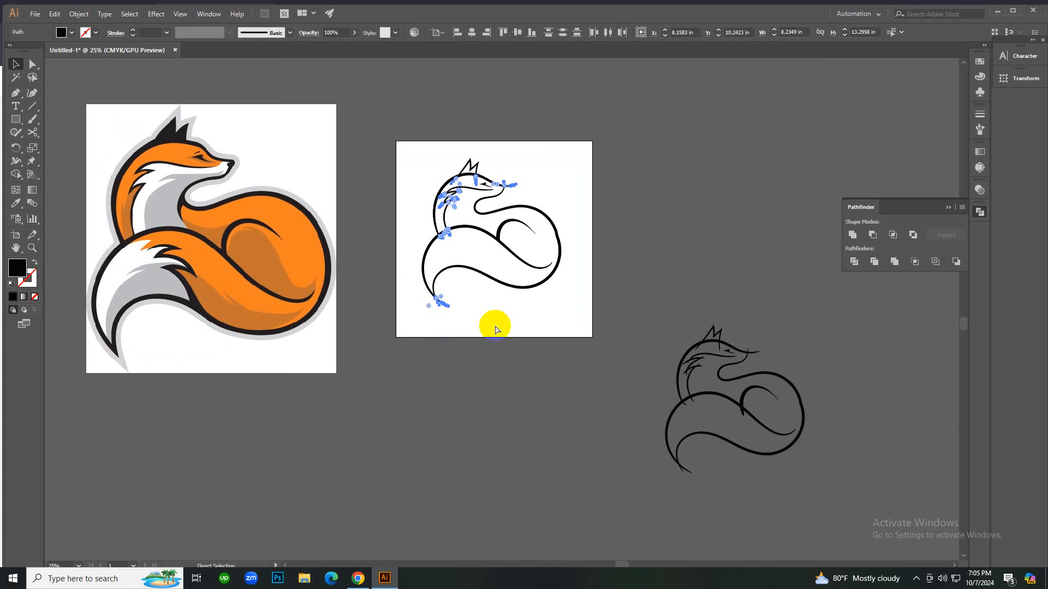
key("ctrl+z")
key("ctrl+z")
key("ctrl+z")
key("ctrl+z")
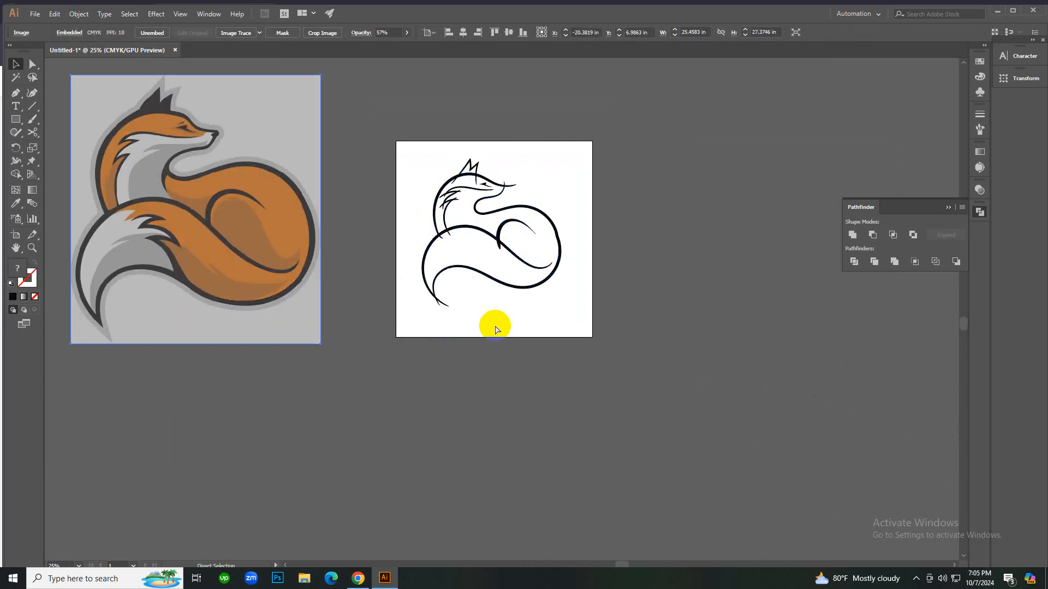
key("ctrl+z")
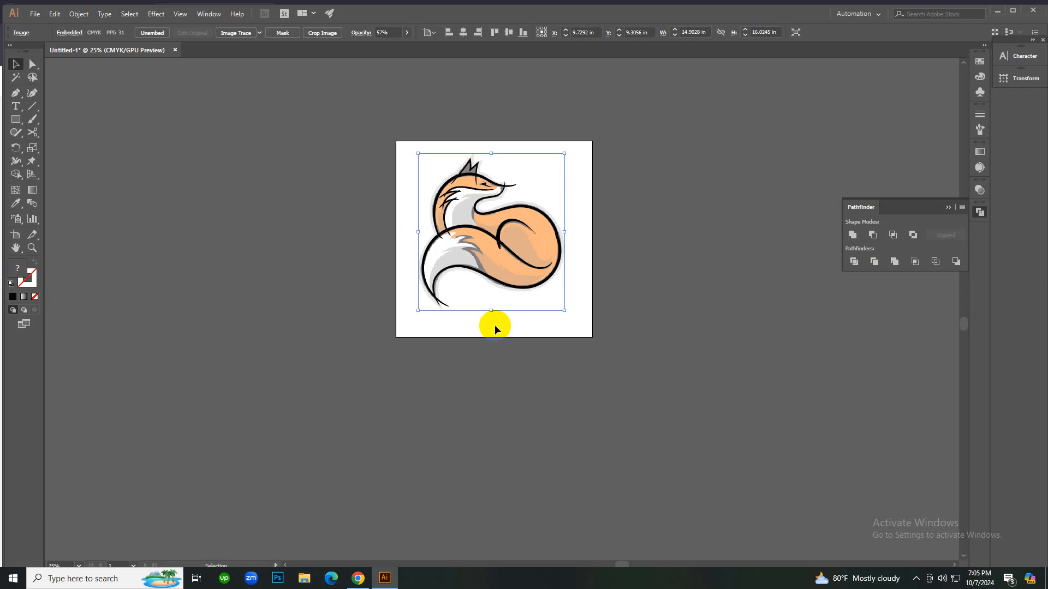
Choose the solid black elliptical art brush for the fur details.
left_click(495, 326)
left_click(498, 311)
left_click(538, 276)
scroll(538, 275, "up", 3)
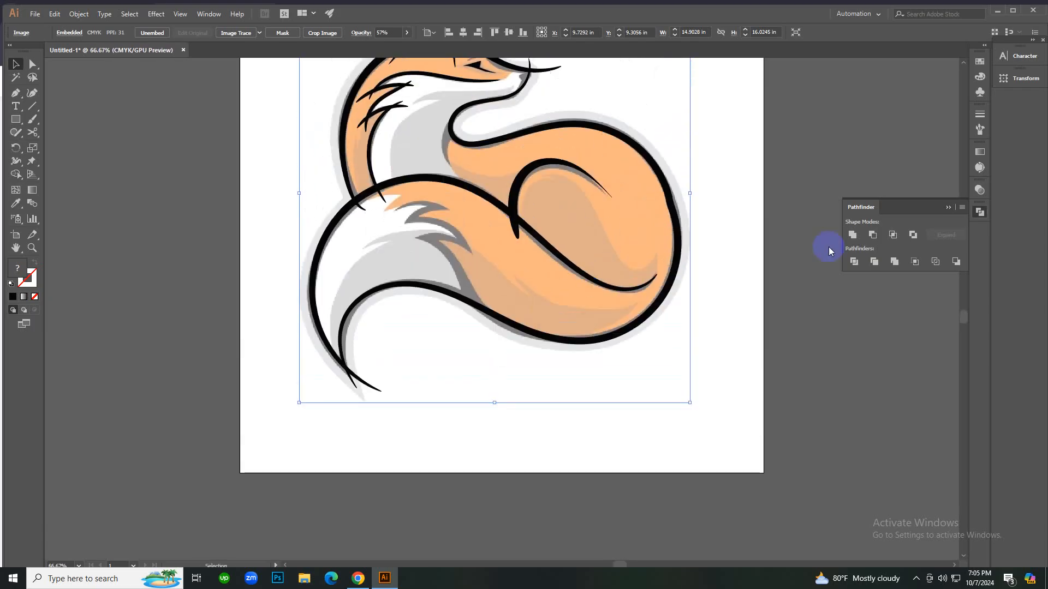
left_click(980, 130)
left_click(895, 184)
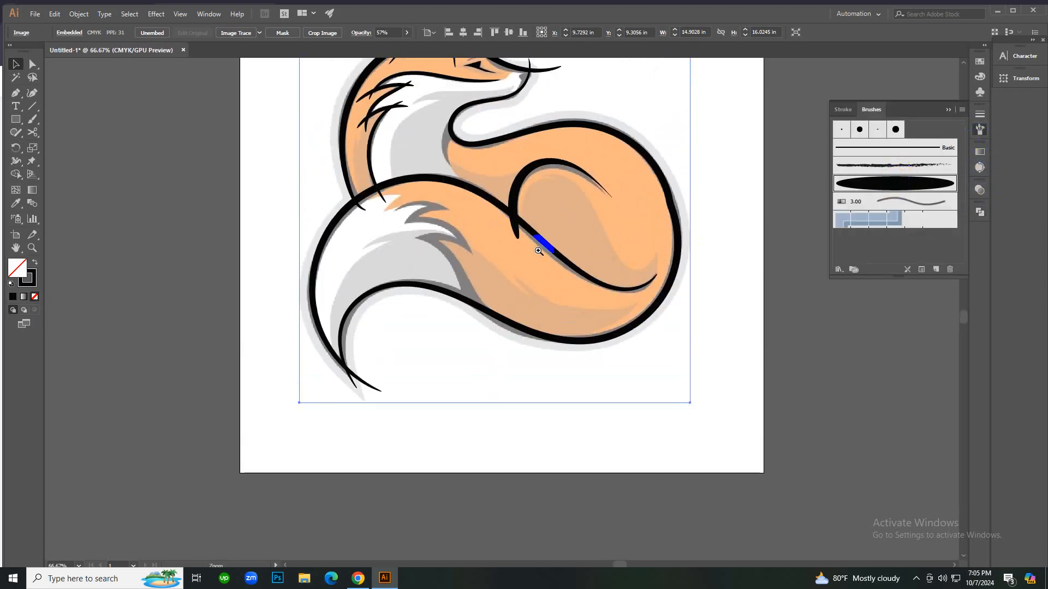
Paint a brush stroke about 2.3 in wide over the tail's uppermost dark fur strand and set its opacity to 100%.
left_click(538, 239)
left_click(370, 322)
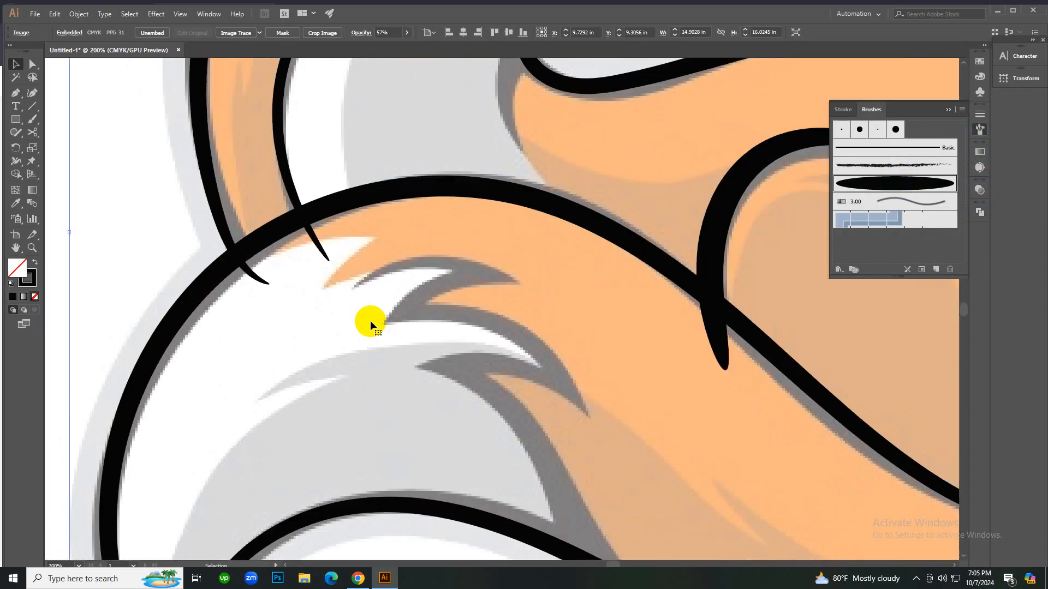
left_click(421, 327)
key("b")
mouse_move(407, 256)
left_mouse_down()
mouse_move(394, 248)
mouse_move(449, 224)
left_mouse_up()
left_click_drag(666, 242, 666, 242)
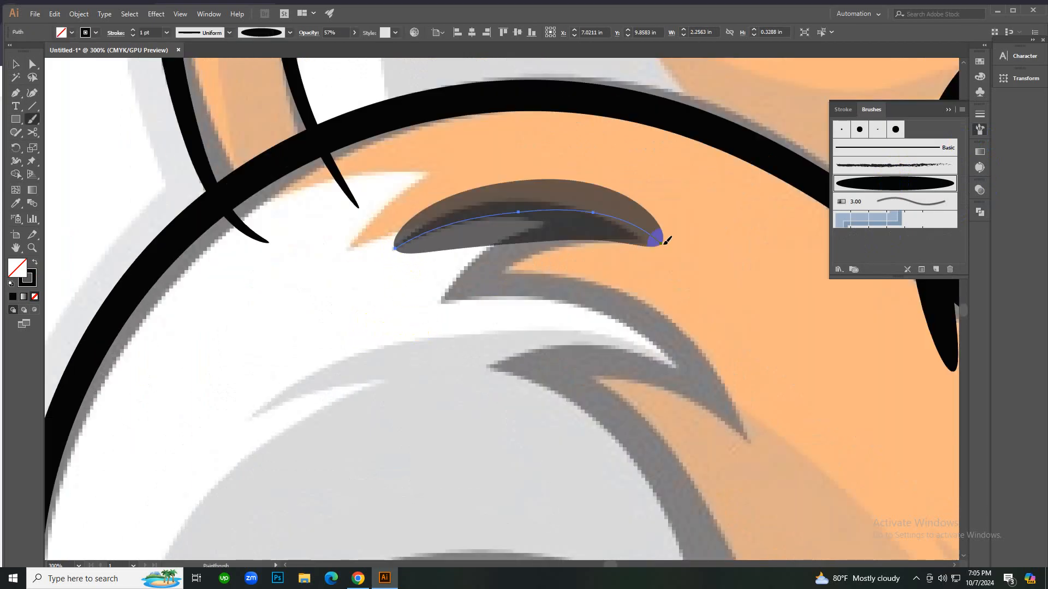
left_click(356, 35)
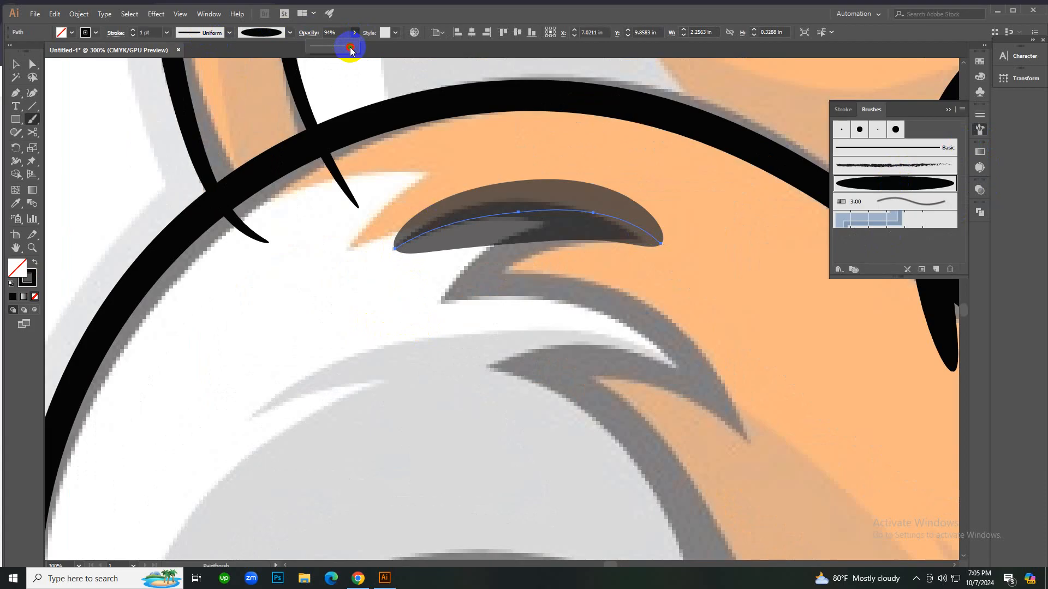
left_click_drag(351, 49, 355, 48)
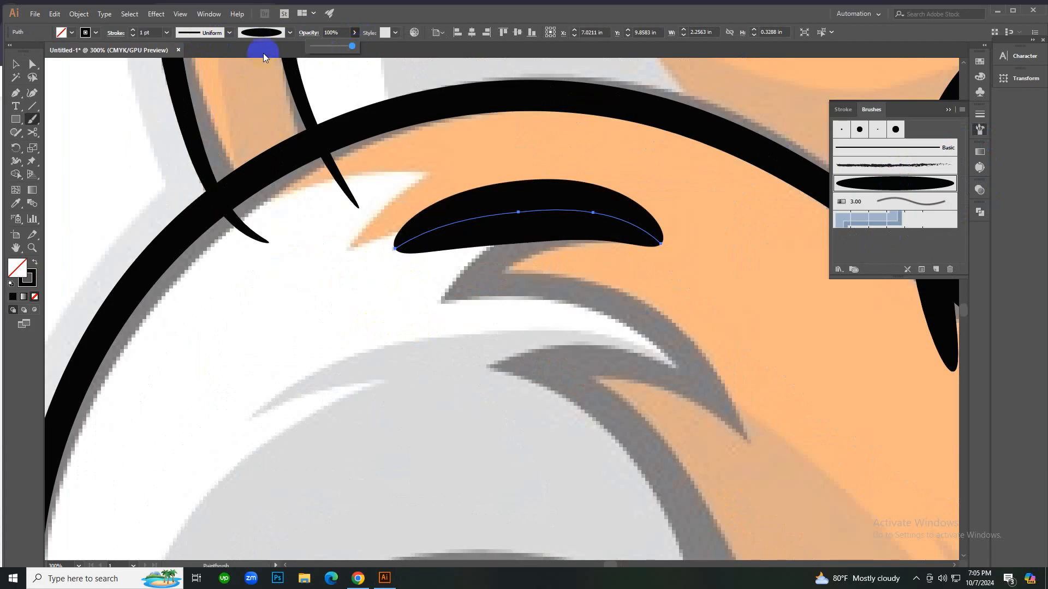
Set the tail fur stroke's weight to 0.5 pt and delete the stroke from the artwork.
left_click(166, 33)
left_click(165, 35)
left_click(165, 35)
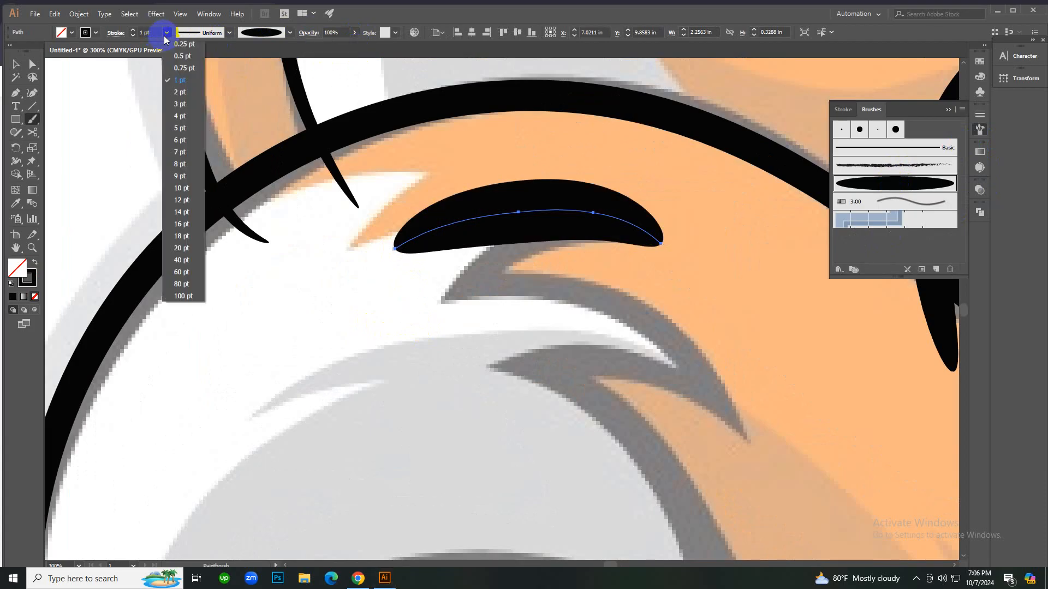
left_click(182, 56)
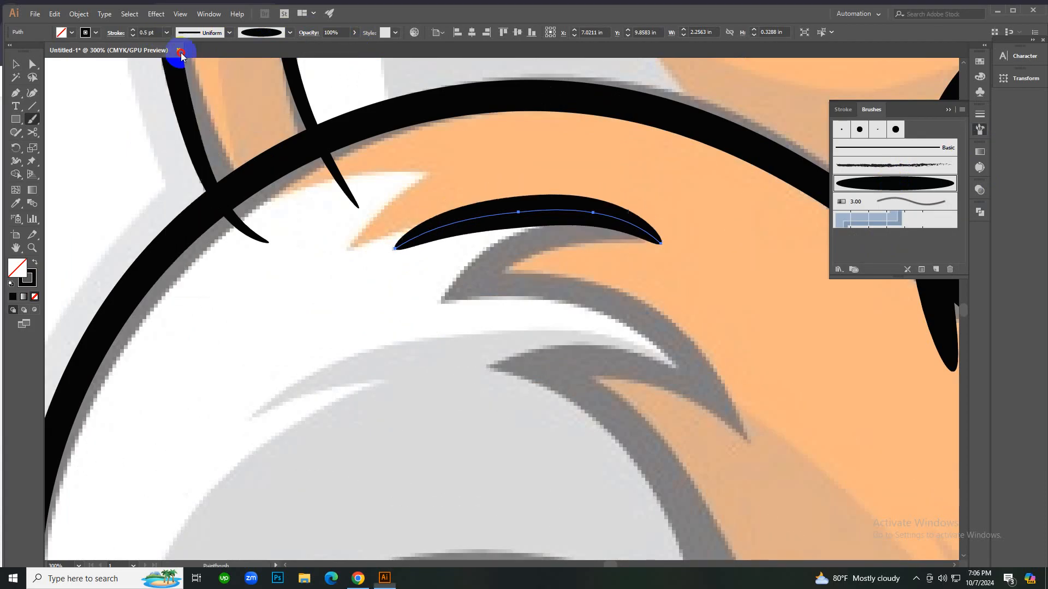
key("Delete")
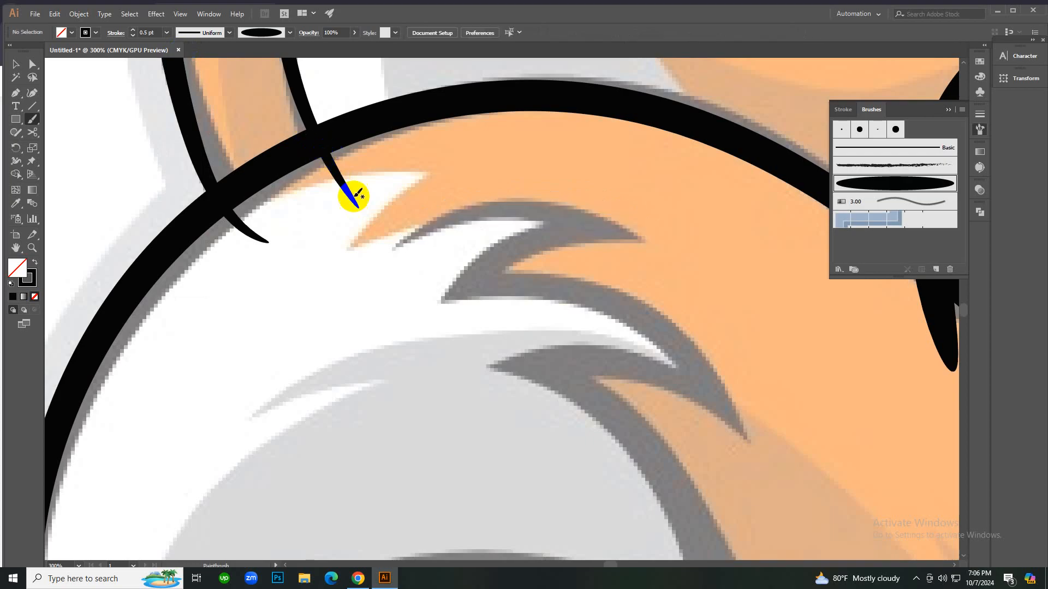
Try painting the tail's fur strands with the tapered triangular width profile, and return to the Uniform profile.
left_click_drag(402, 245, 394, 247)
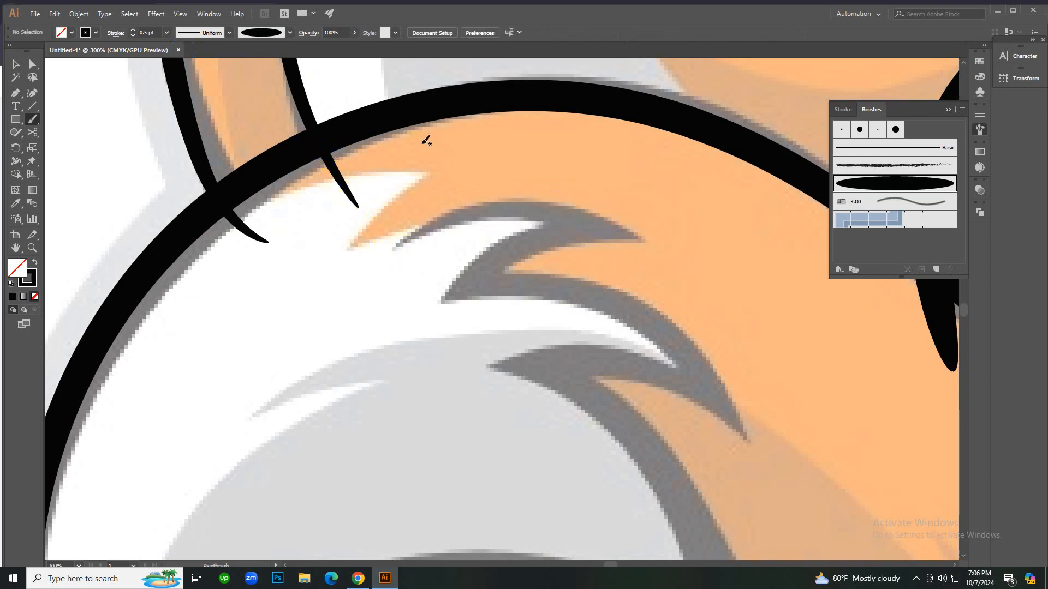
left_click(228, 33)
left_click(200, 119)
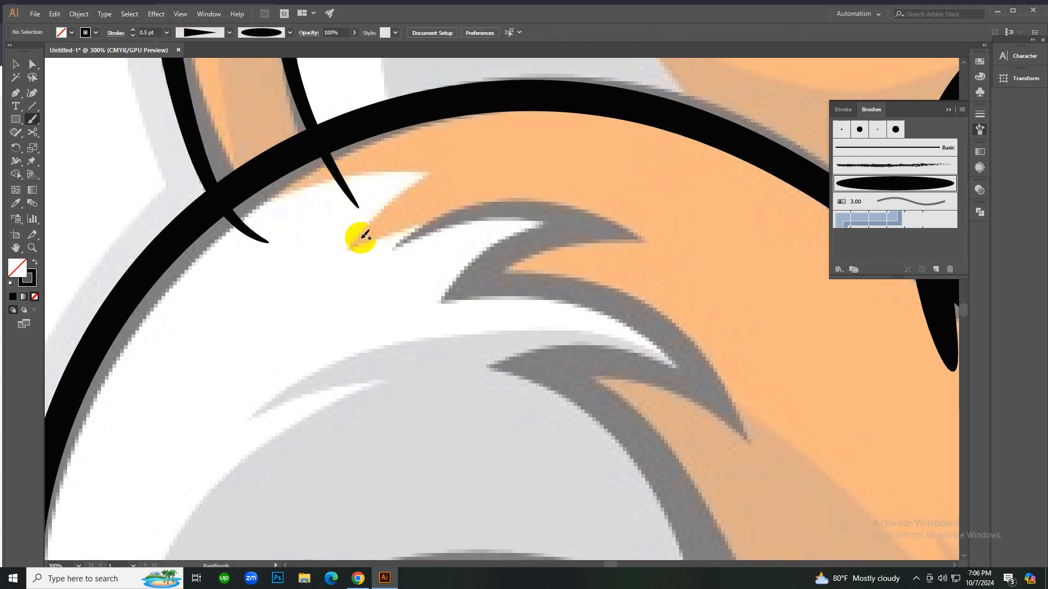
scroll(332, 160, "down", 2)
left_click(570, 322, "ctrl+alt")
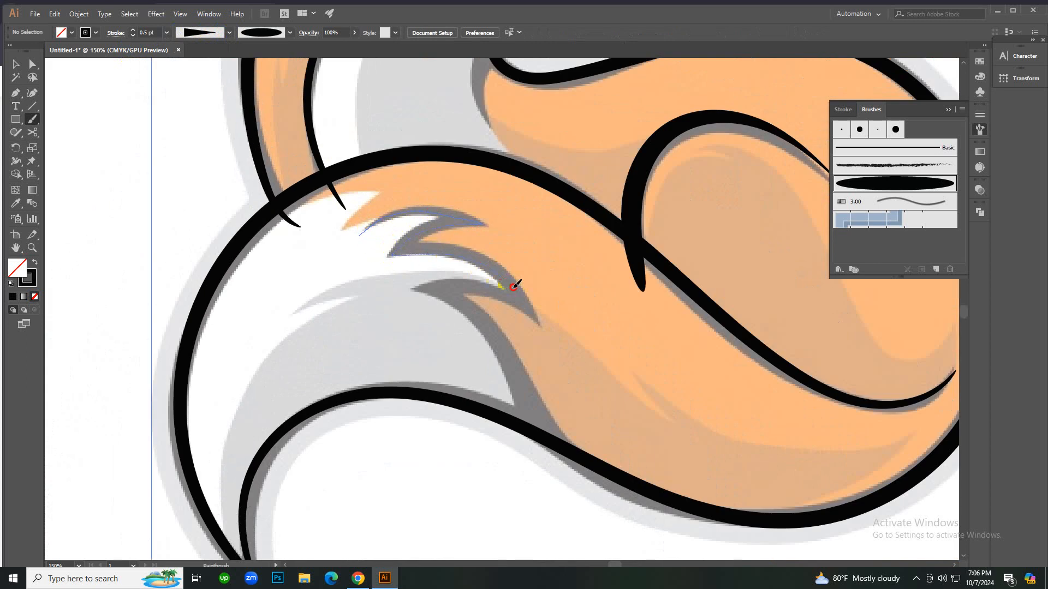
left_click_drag(544, 405, 564, 511)
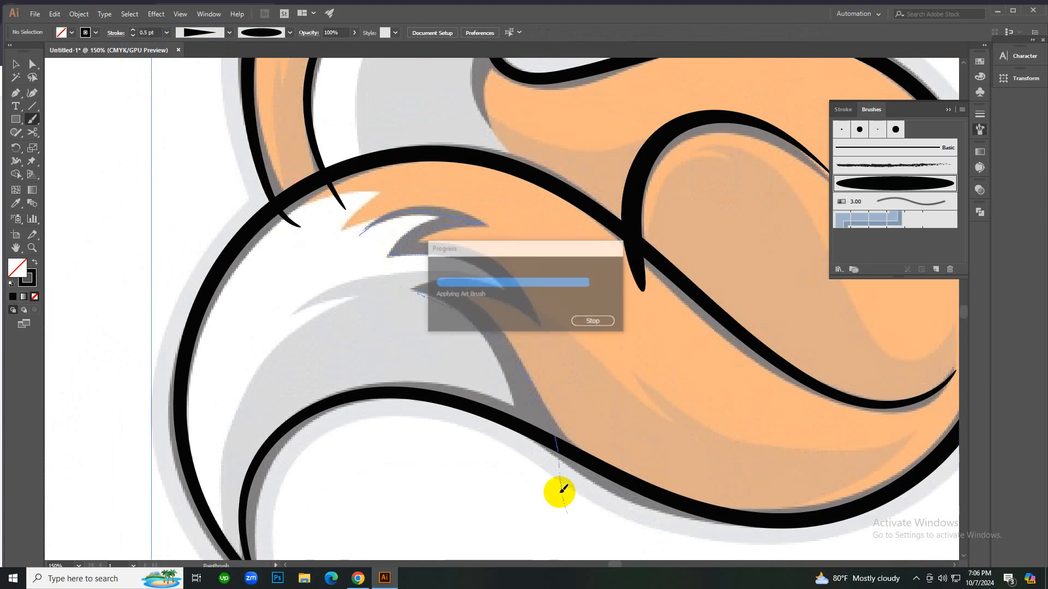
key("ctrl+z")
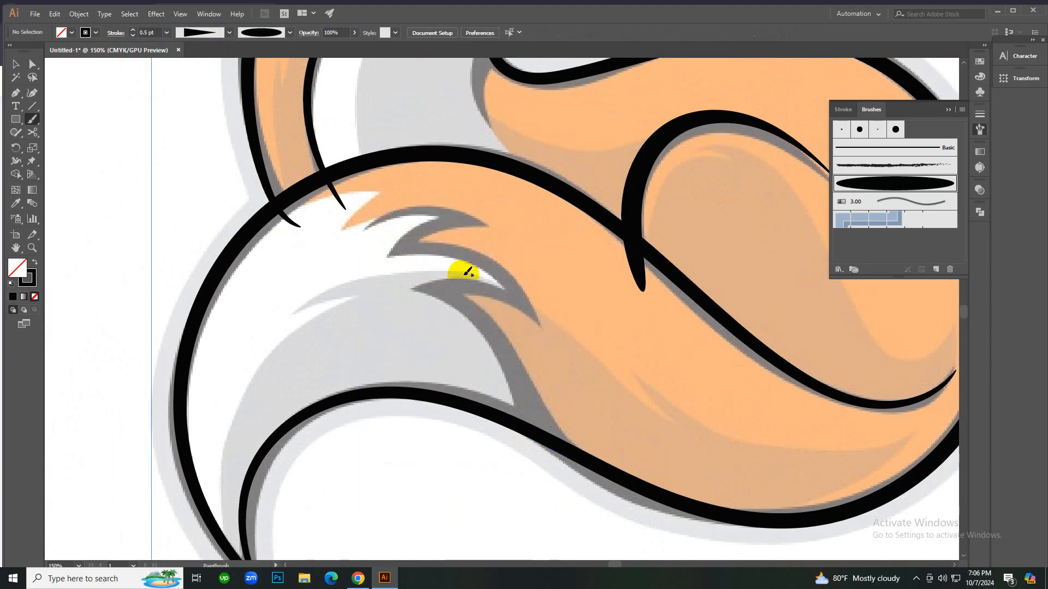
key("ctrl+equal")
left_click(229, 33)
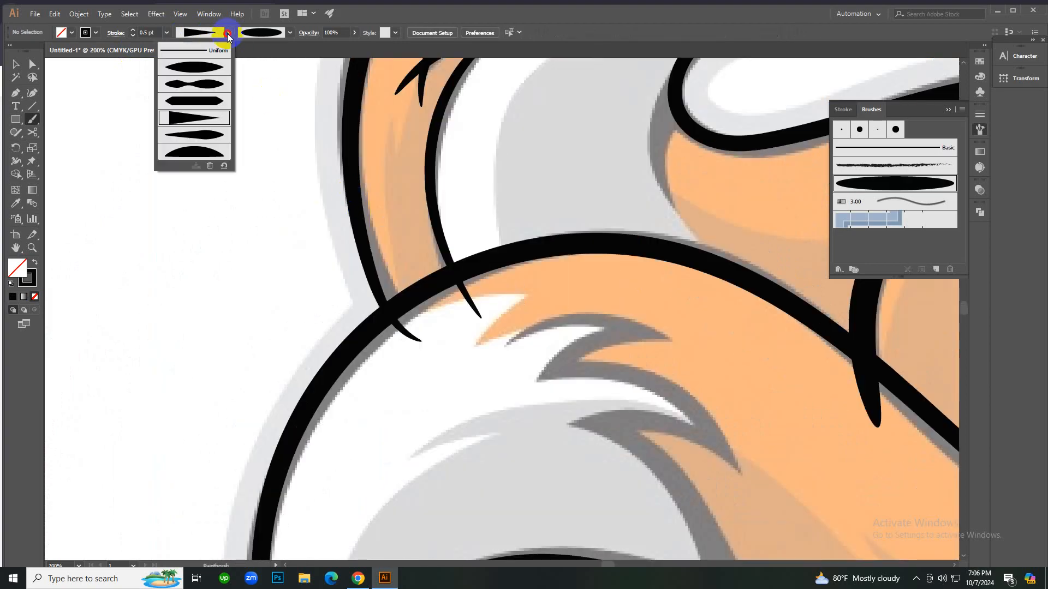
left_click(202, 72)
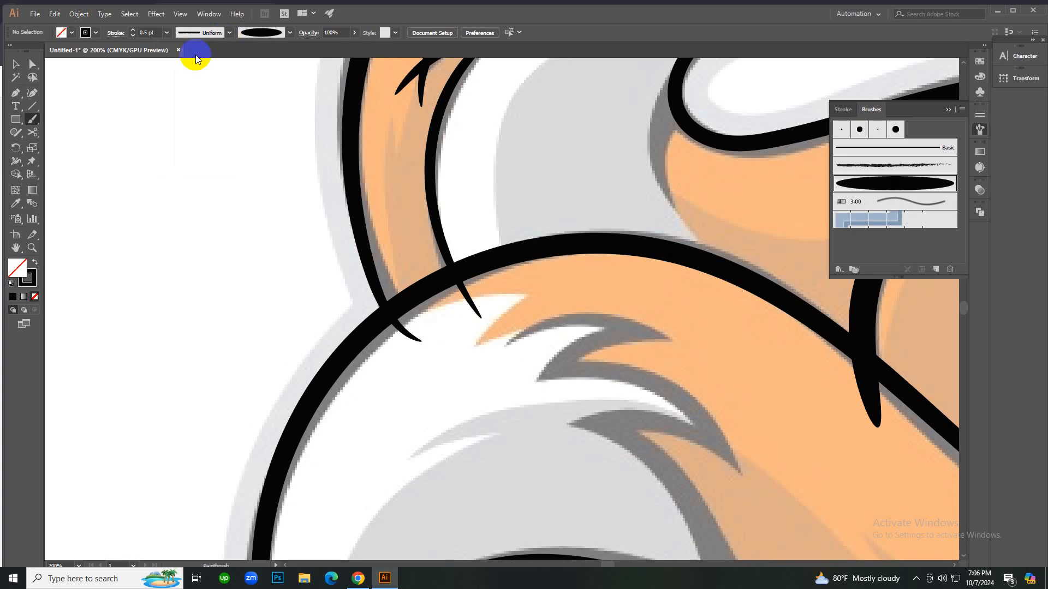
Paint a brush stroke about 2.9 in wide over the tail's uppermost fur strand and set its weight to 0.25 pt.
scroll(503, 358, "down", 3)
scroll(517, 284, "up", 2)
left_click_drag(517, 285, 524, 292)
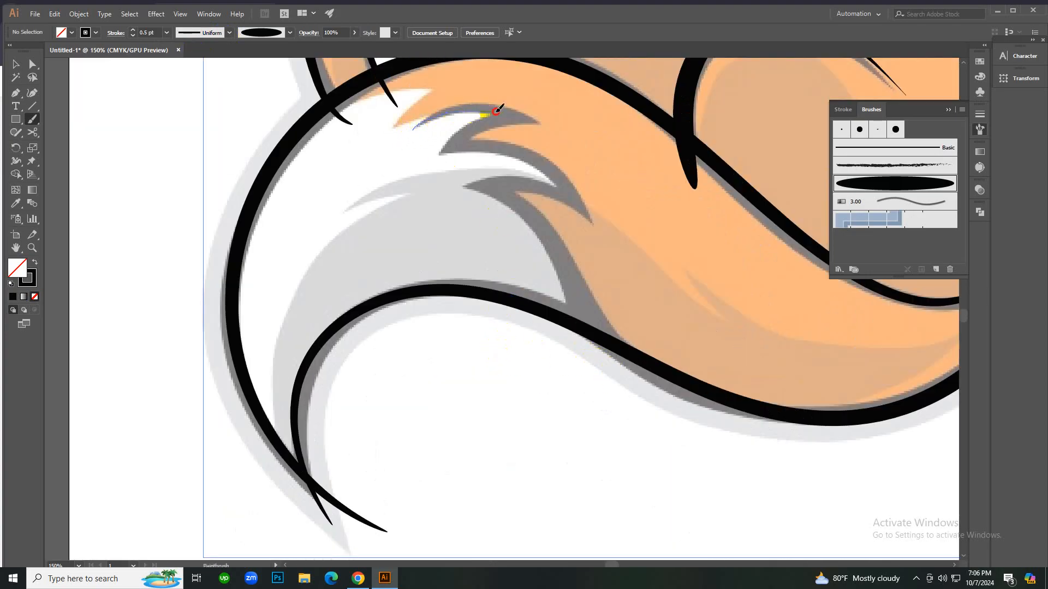
left_click_drag(497, 110, 582, 138)
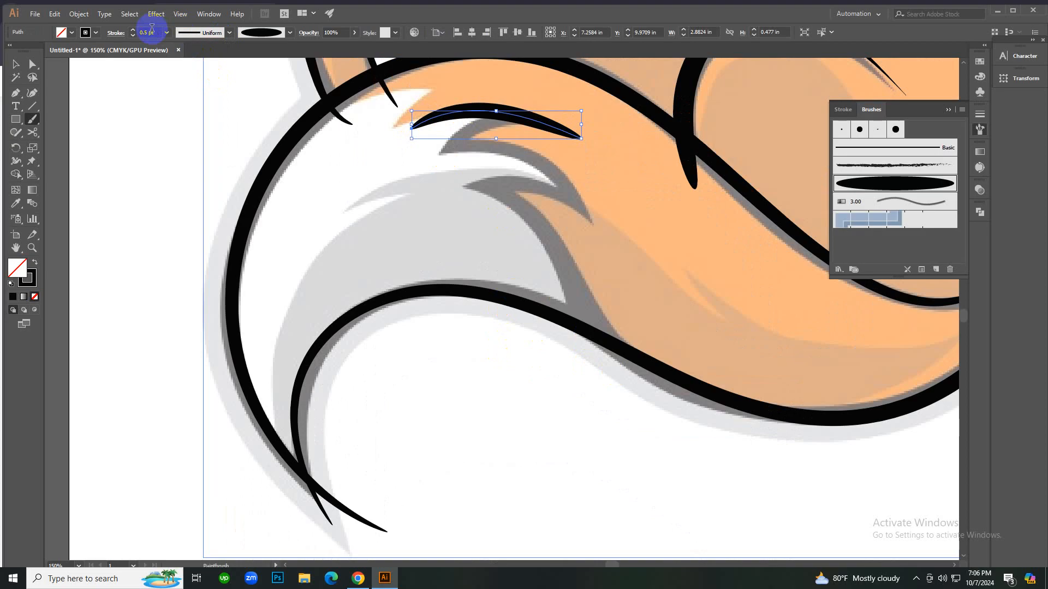
type("0.25")
key("Return")
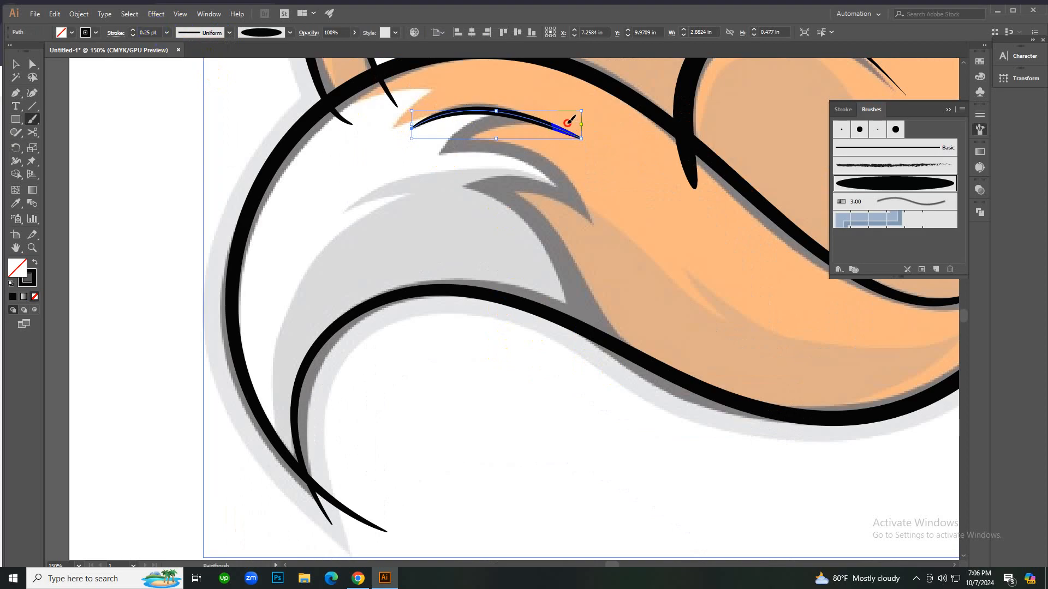
Paint the tail's remaining fur strands, ending with a long curve about 3.2 in wide and 4.3 in tall that crosses the lower tail edge.
mouse_move(444, 167)
left_mouse_down()
mouse_move(414, 158)
mouse_move(494, 154)
left_mouse_up()
key("ctrl+z")
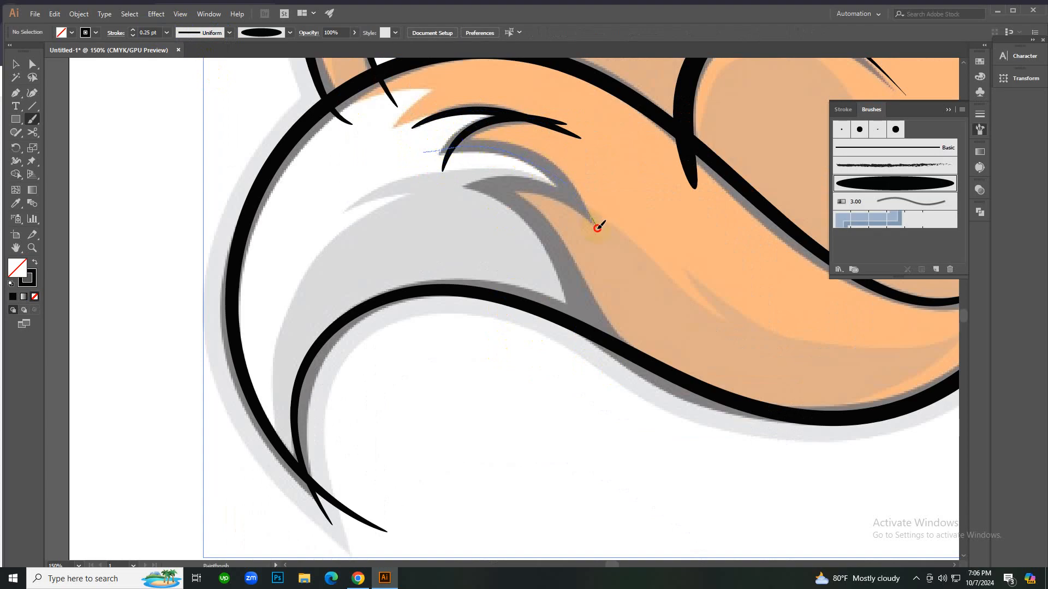
left_click_drag(597, 227, 448, 196)
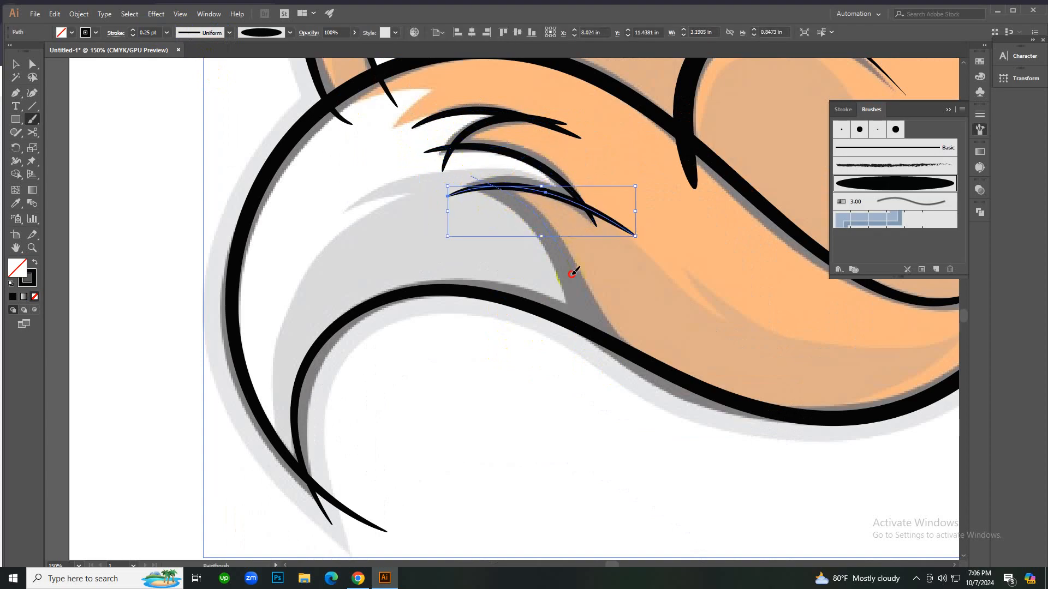
left_click_drag(622, 405, 657, 434)
Give the long lowest fur strand the elliptical width profile and a heavier stroke.
key("v")
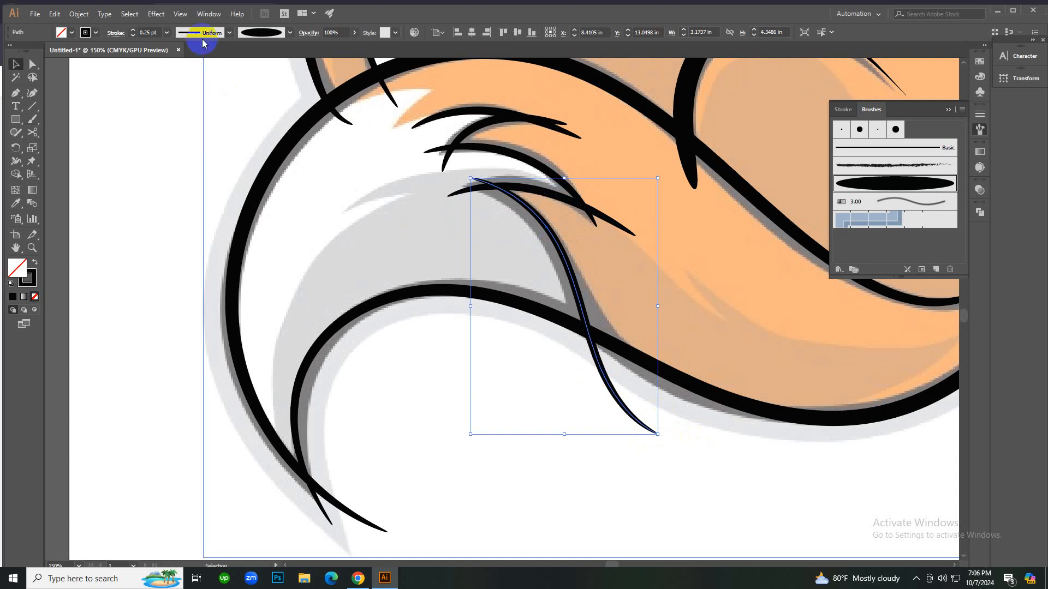
left_click(221, 40)
left_click(213, 66)
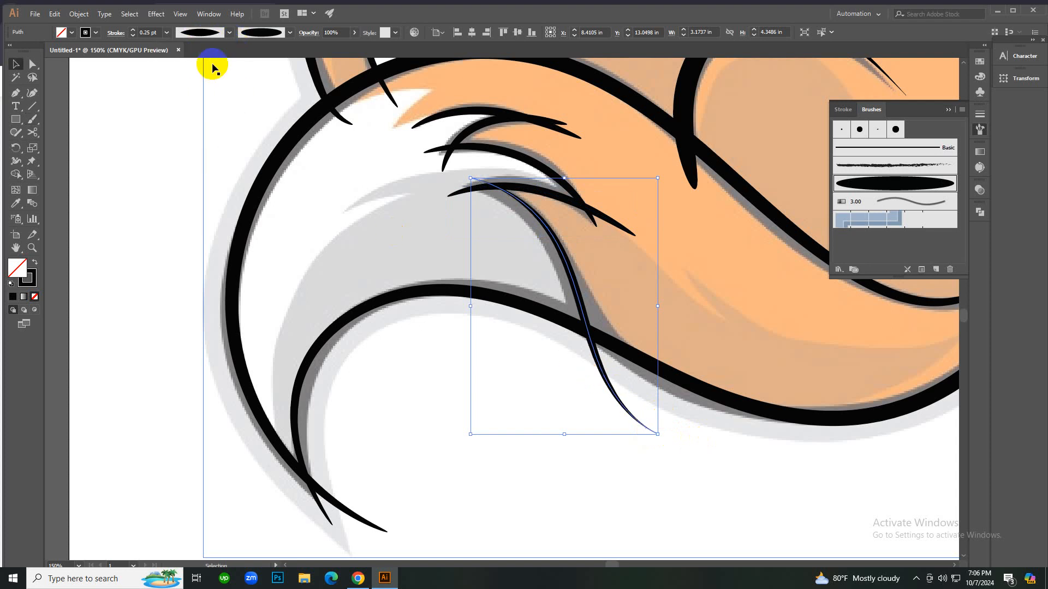
scroll(151, 31, "up", 2)
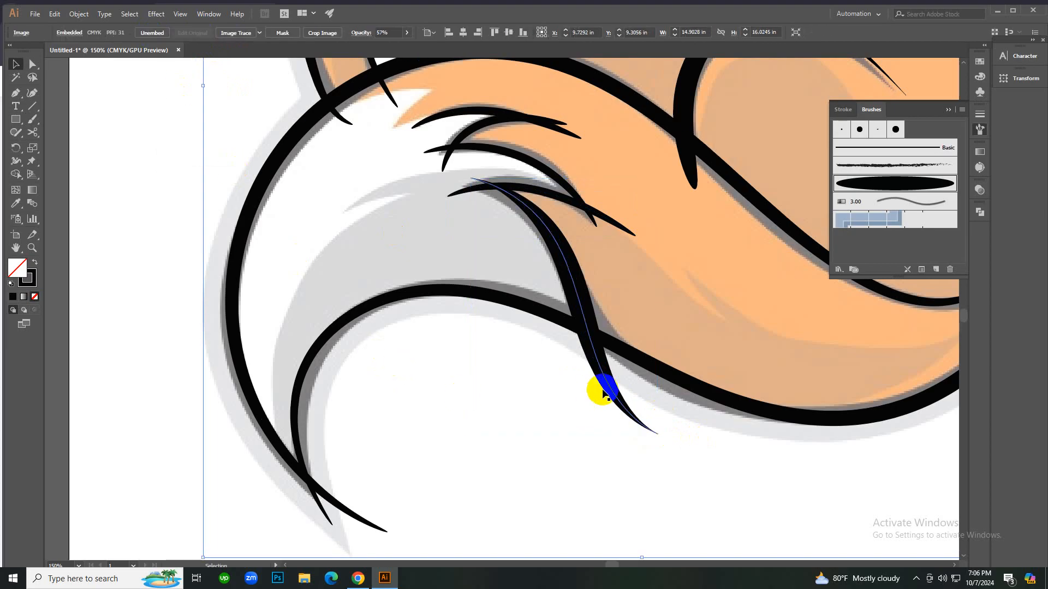
Adjust the long fur strand's placement and proportions over the reference to about 3.5 in wide and 4.1 in tall.
left_click_drag(662, 440, 671, 435)
mouse_move(622, 382)
left_mouse_down()
mouse_move(608, 375)
mouse_move(619, 377)
left_mouse_up()
left_click(550, 410)
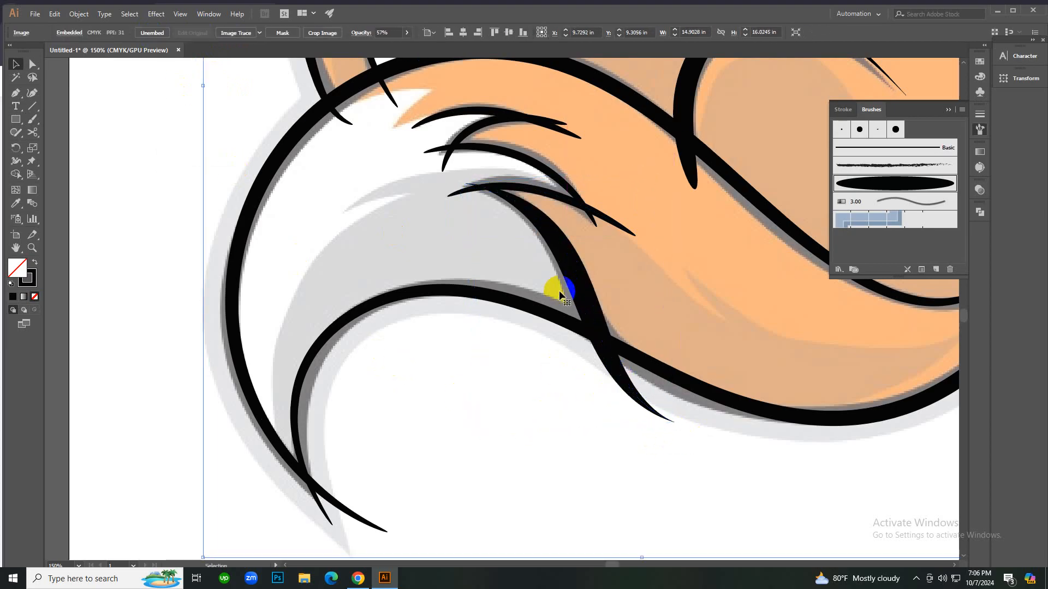
left_click_drag(573, 269, 566, 269)
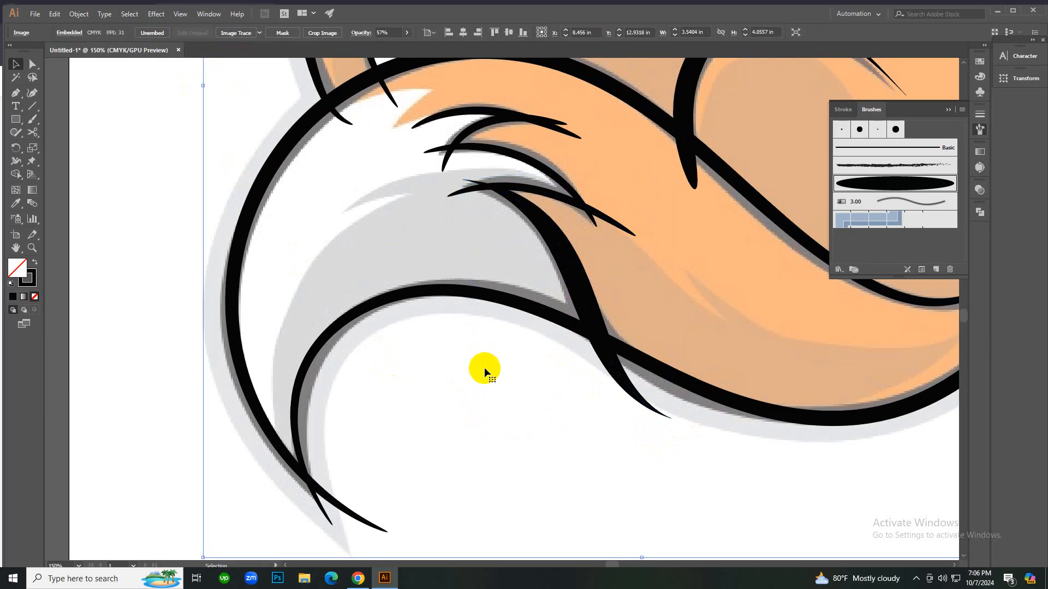
Move the faded fox image off the artboard and place a copy of the complete outline on the opposite side of the artboard.
left_click(564, 295, "ctrl+alt")
left_click_drag(519, 240, 234, 216)
left_click(493, 364)
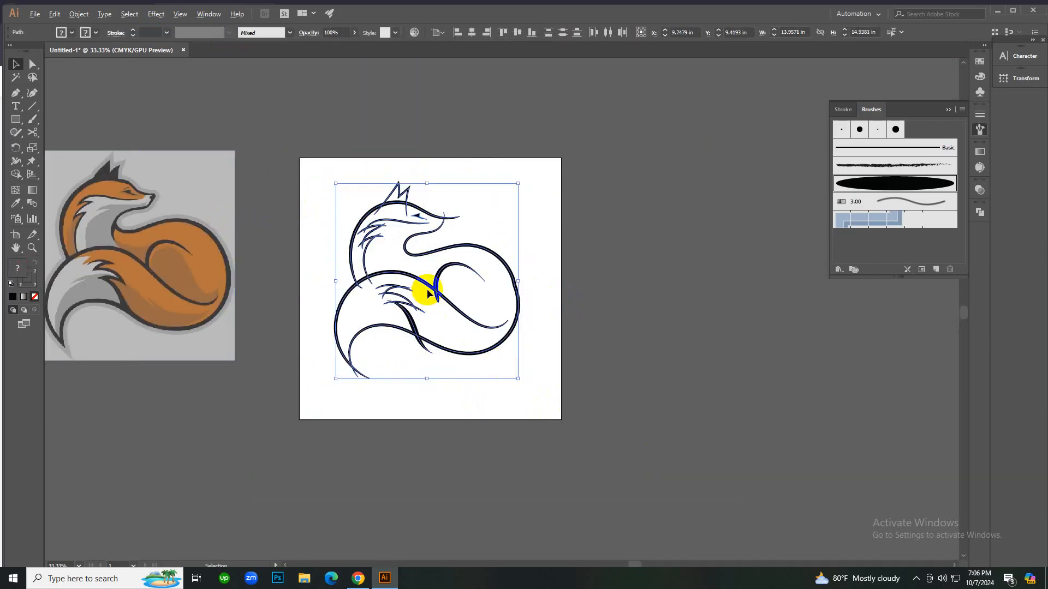
left_click_drag(428, 294, 786, 322)
Expand the appearance of all outline strokes on the artboard into filled shapes.
left_click(344, 187)
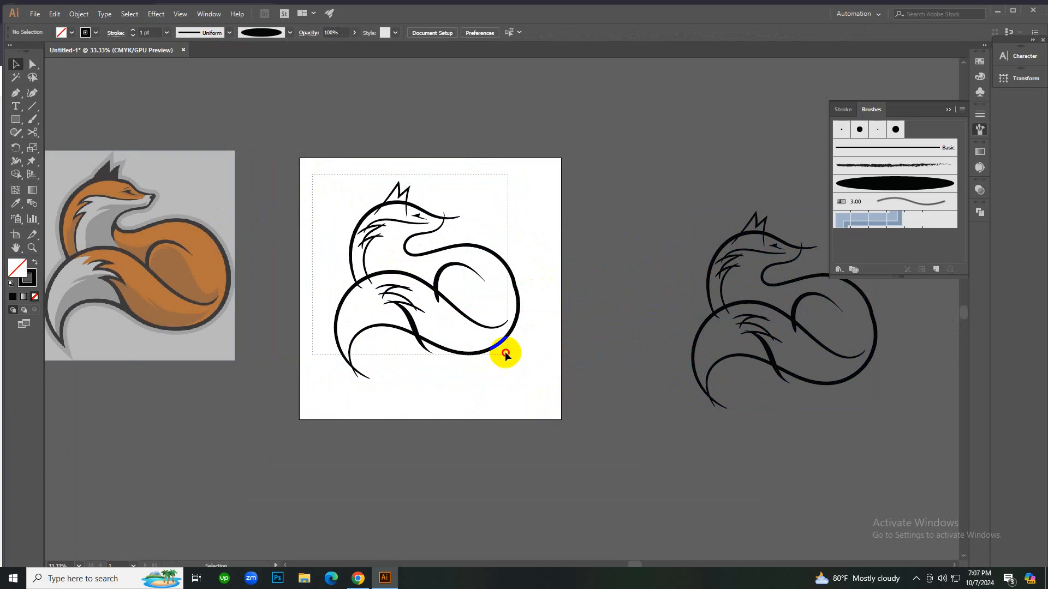
left_click(505, 356)
left_click(78, 14)
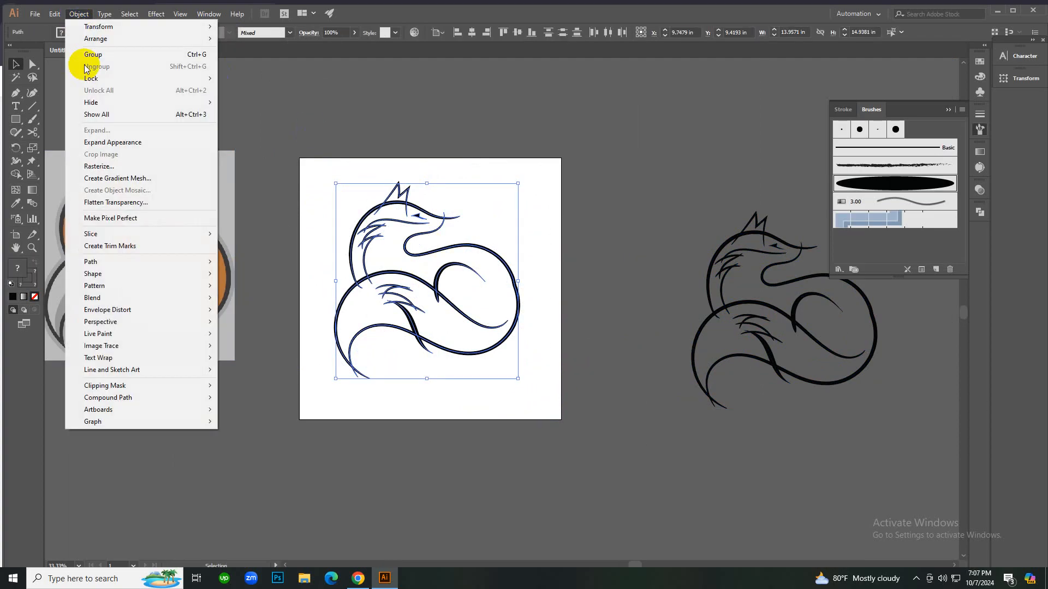
left_click(111, 143)
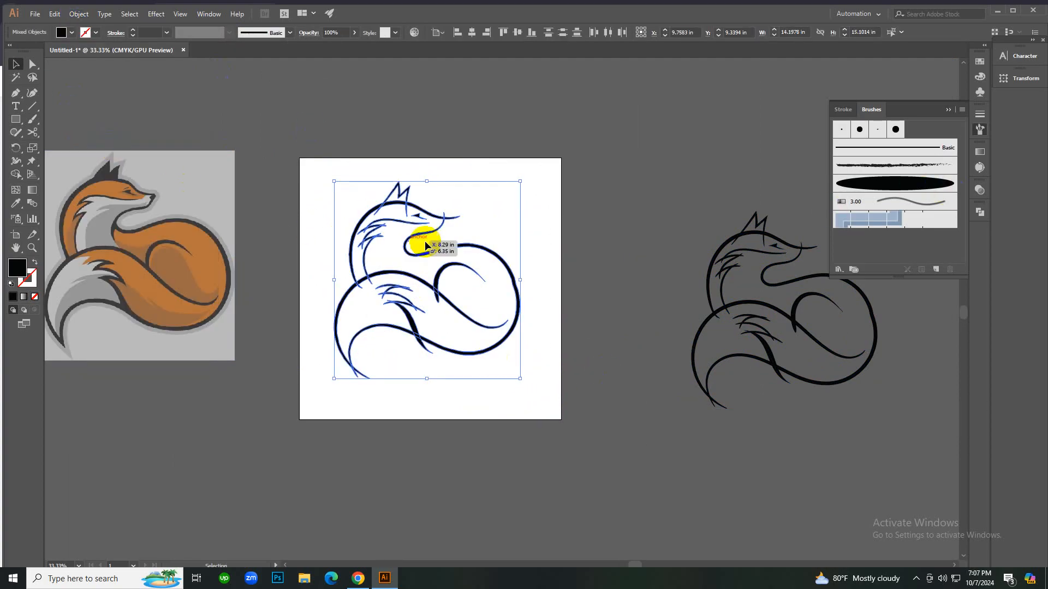
left_click(503, 344)
left_click(490, 292)
Divide all the expanded outline shapes on the artboard with Pathfinder and ungroup the pieces.
scroll(454, 247, "up", 3)
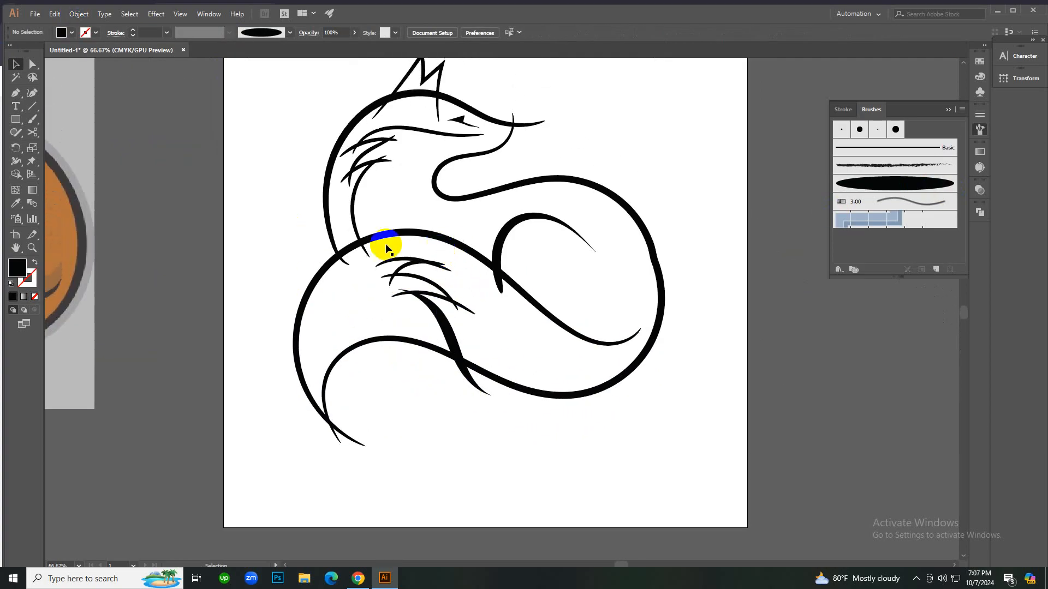
left_click(386, 156)
left_click(316, 152)
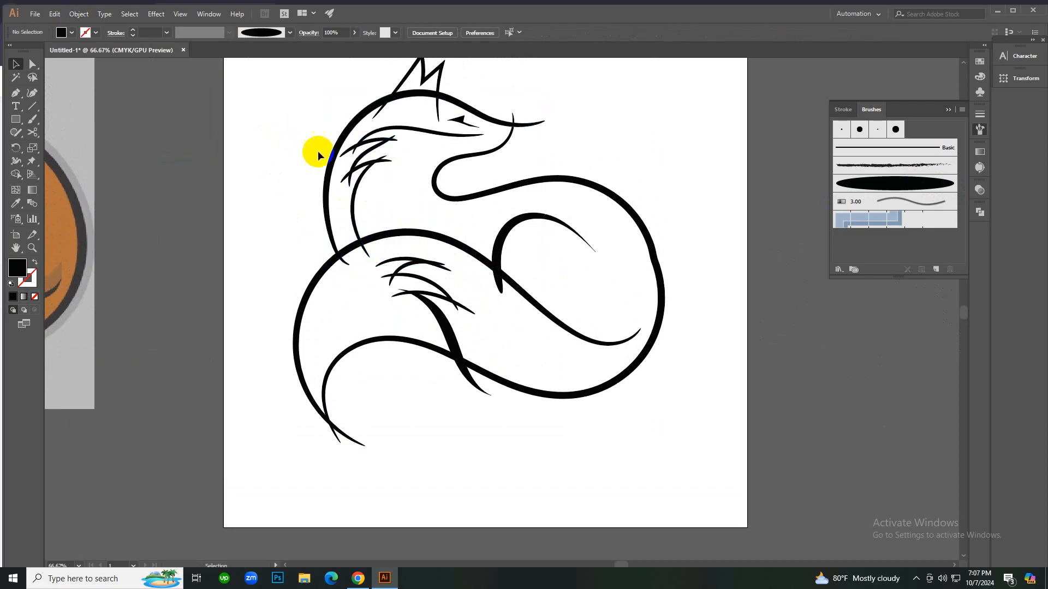
key("ctrl+minus")
key("v")
left_click_drag(349, 101, 659, 458)
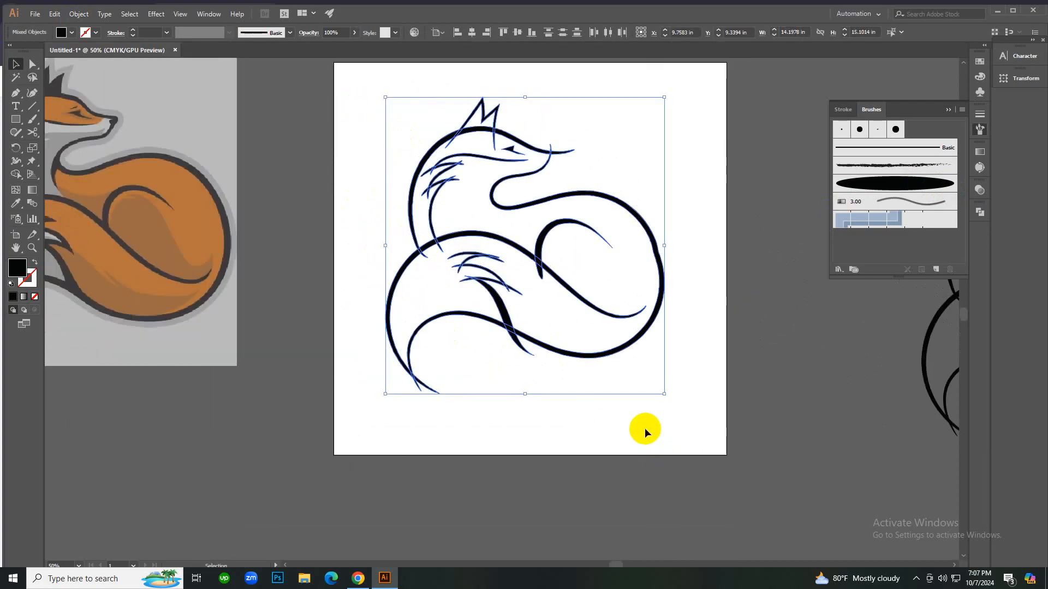
left_click(980, 212)
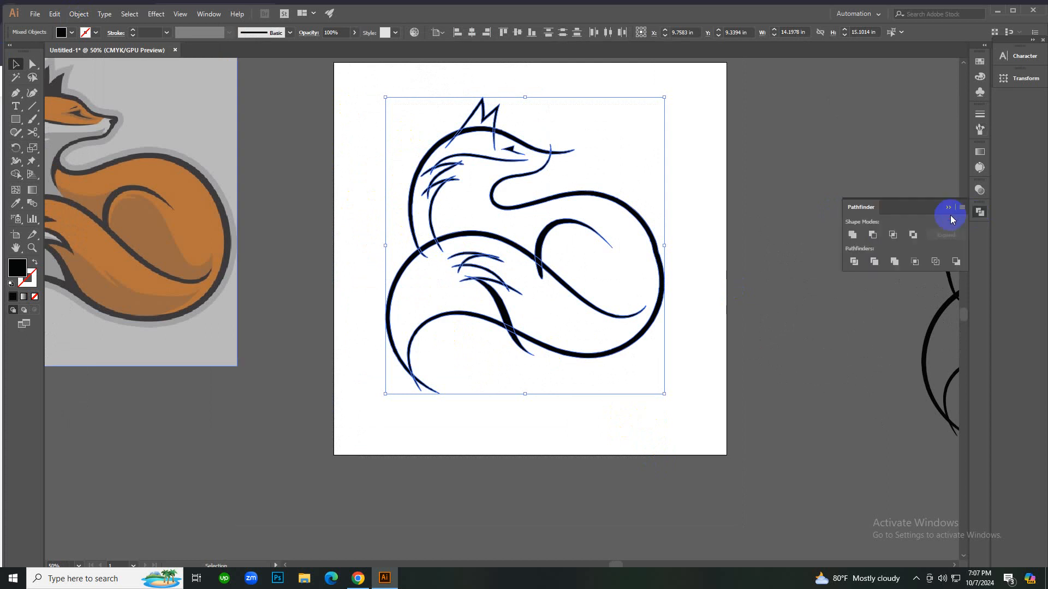
left_click(853, 262)
right_click(748, 233)
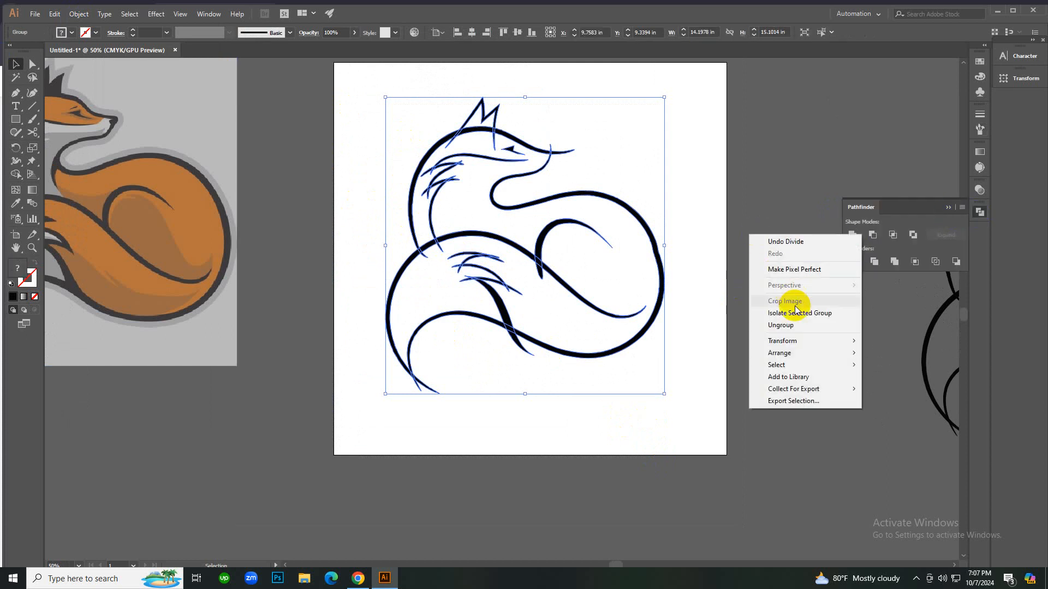
left_click(786, 325)
left_click(779, 283)
Delete the inner body curl's overhang below the tail line and the excess outer ends of the fur strands facing the tail tip.
left_click(517, 313)
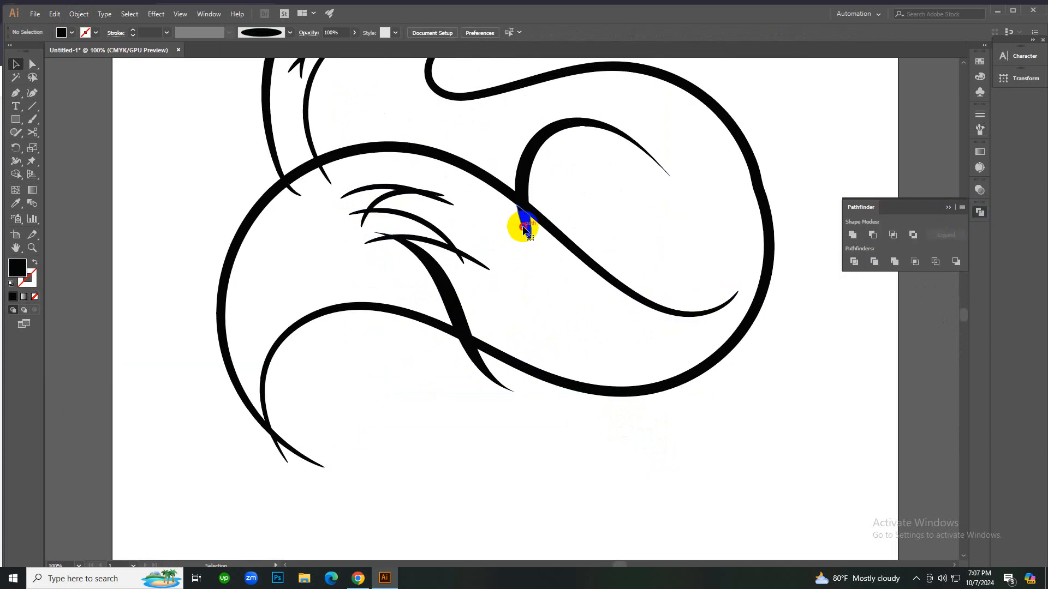
left_click(521, 225)
left_click(521, 231)
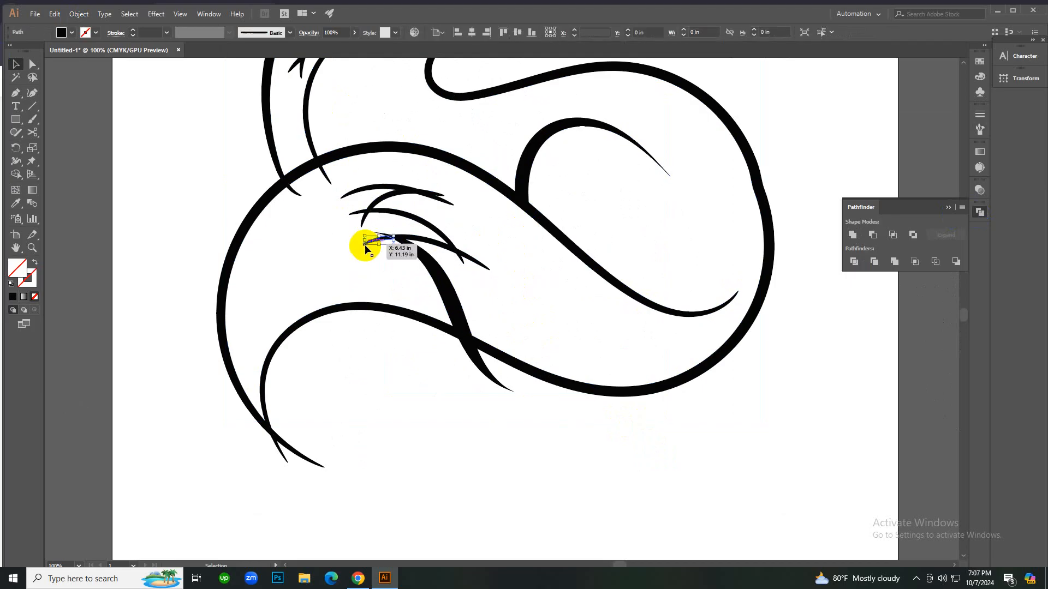
left_click(363, 223)
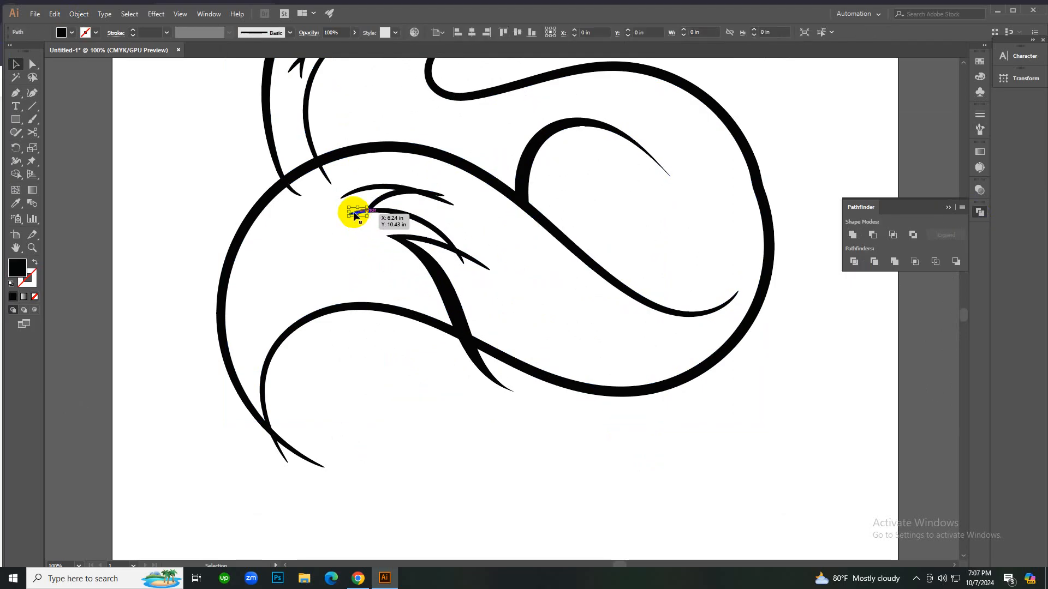
key("Delete")
Delete the excess ends of the fur strands that extend past their crossings toward the body.
left_click(437, 205)
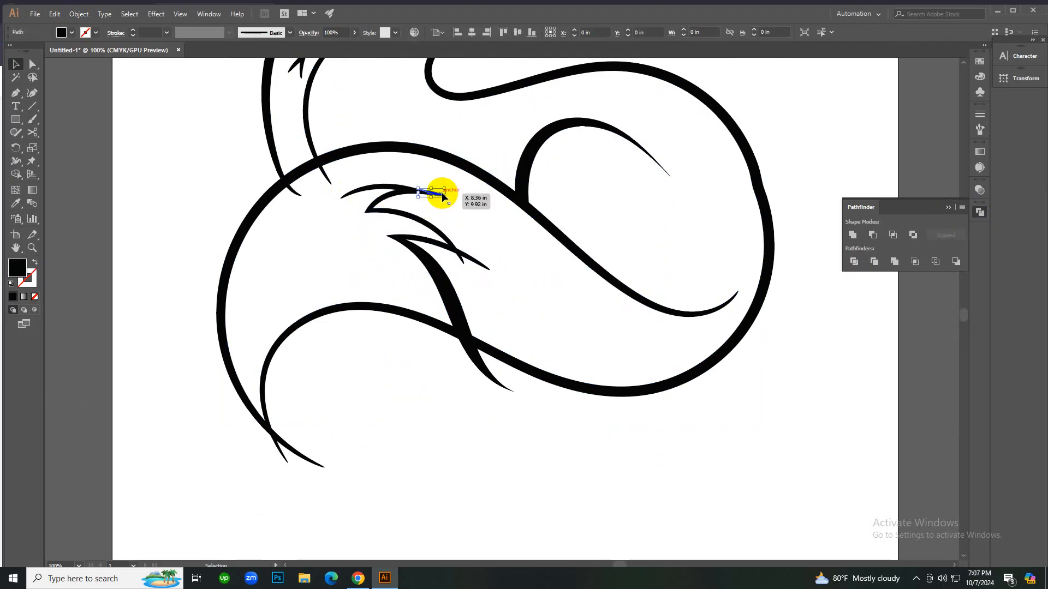
key("Delete")
left_click(474, 261)
key("Delete")
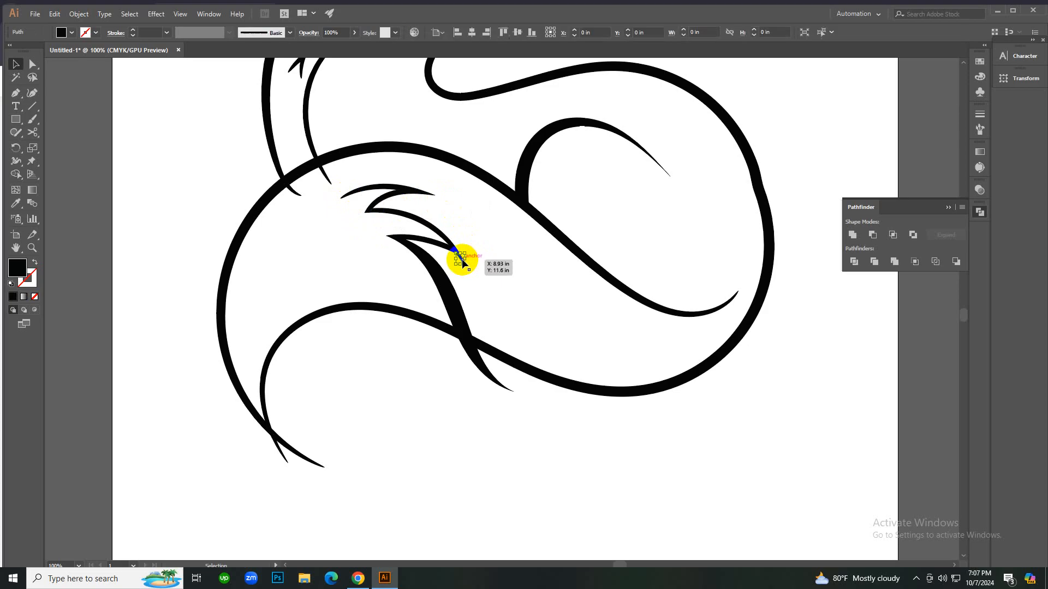
Delete the fur strand's overhang below the body line and the two crossing stroke ends at the tail tip.
scroll(461, 260, "down", 2)
left_click(497, 316)
key("Delete")
left_click(306, 391)
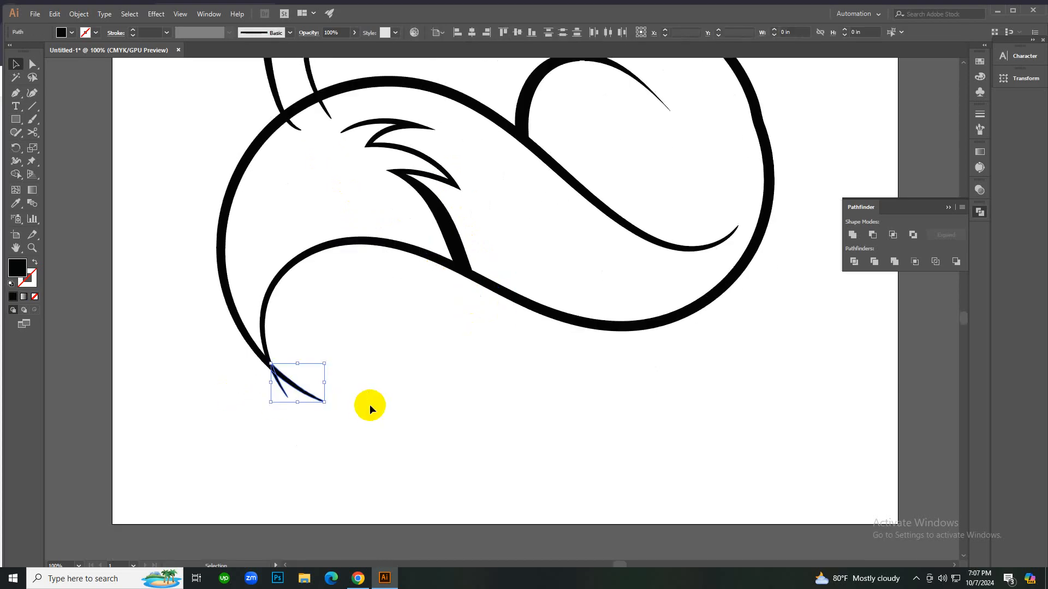
key("Delete")
Delete the lower ends of the two neck lines that extend past the tail's upper outline.
scroll(366, 398, "up", 5)
left_click(297, 298)
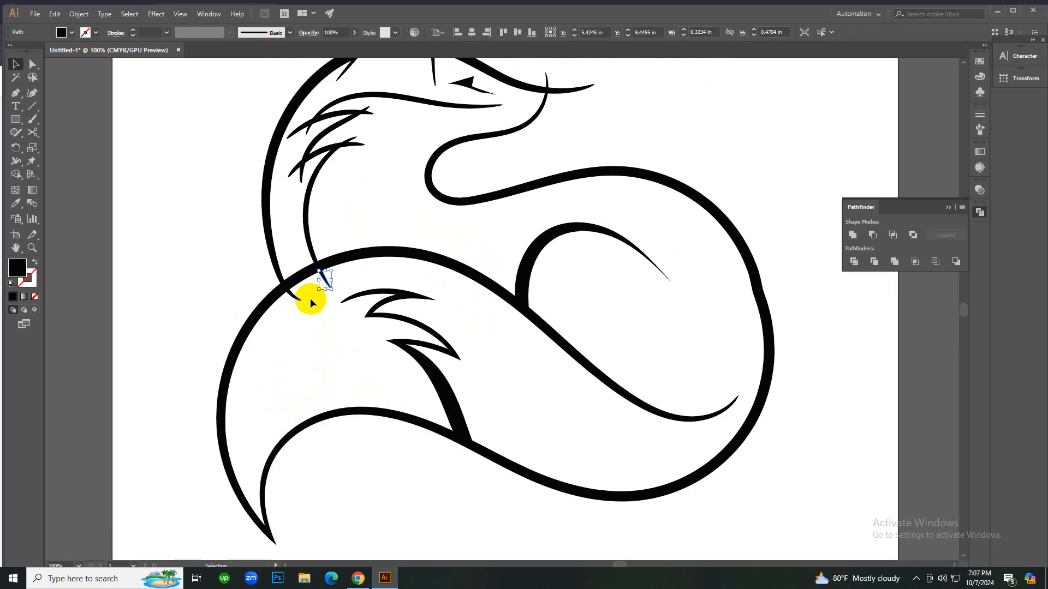
key("Delete")
left_click(297, 298)
key("Delete")
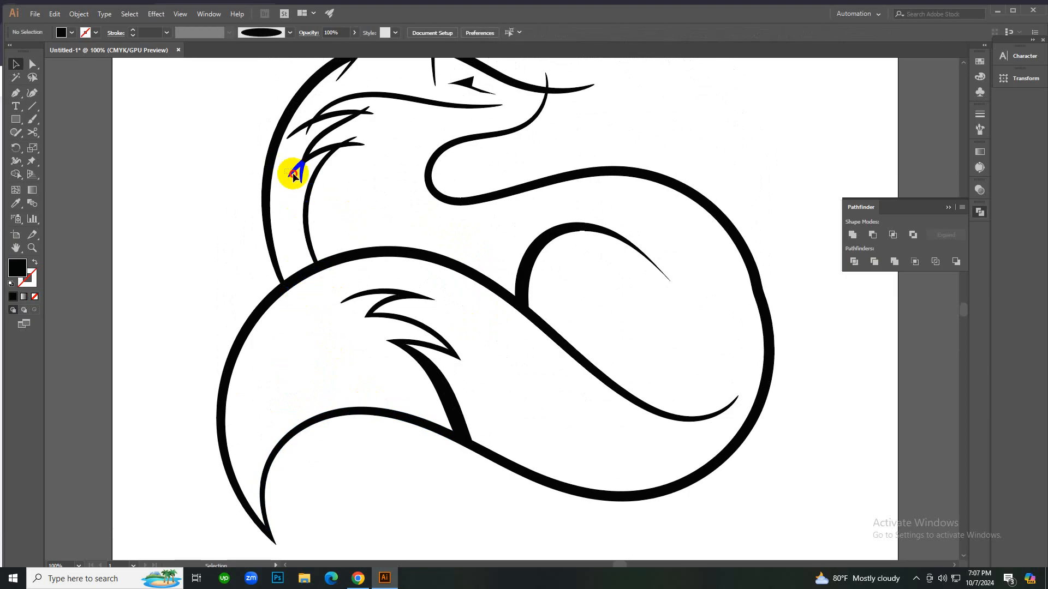
Delete the excess stroke ends that extend past the crossings of the chest fur spikes on both sides.
left_click(304, 180)
key("Delete")
key("Delete")
right_click(307, 129)
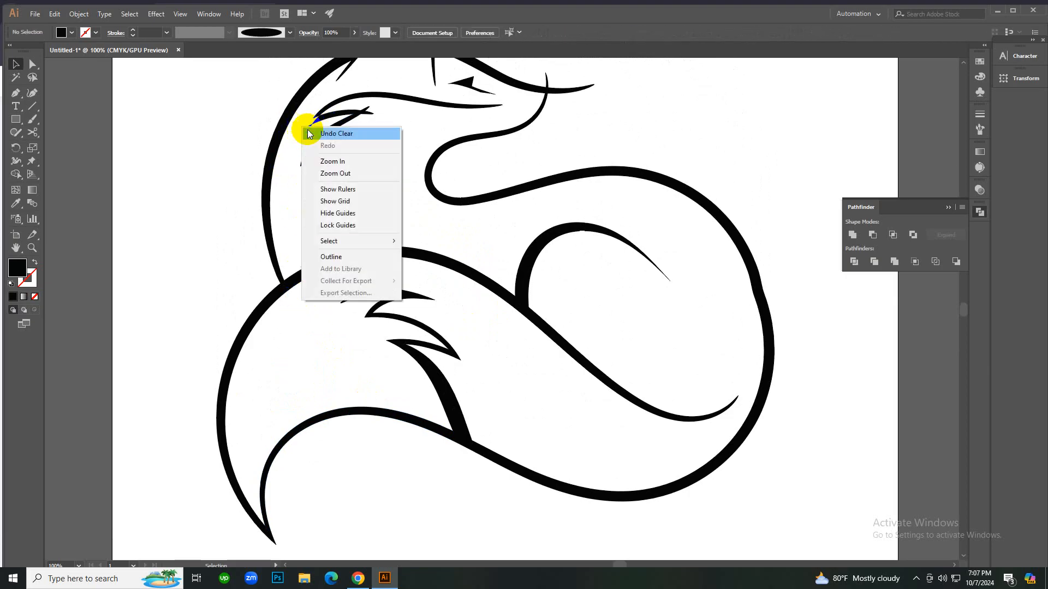
left_click(308, 133)
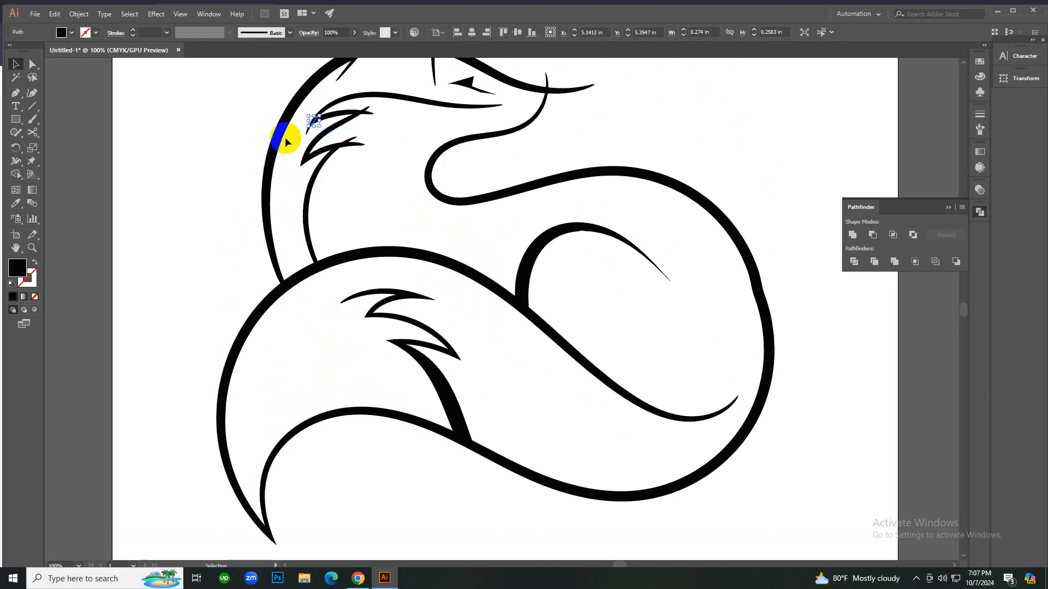
left_click(374, 113)
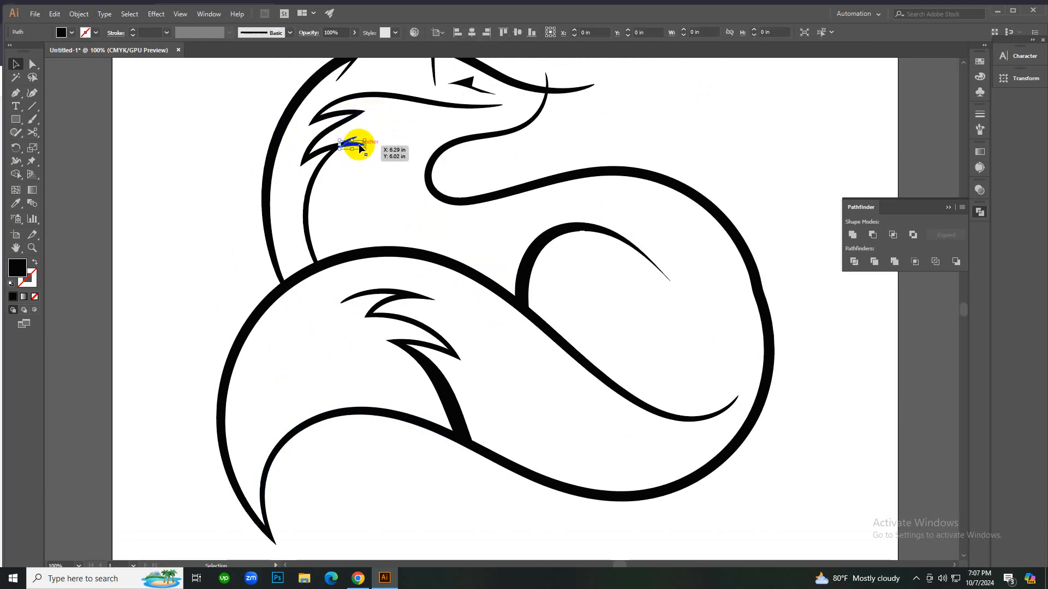
scroll(382, 146, "up", 3)
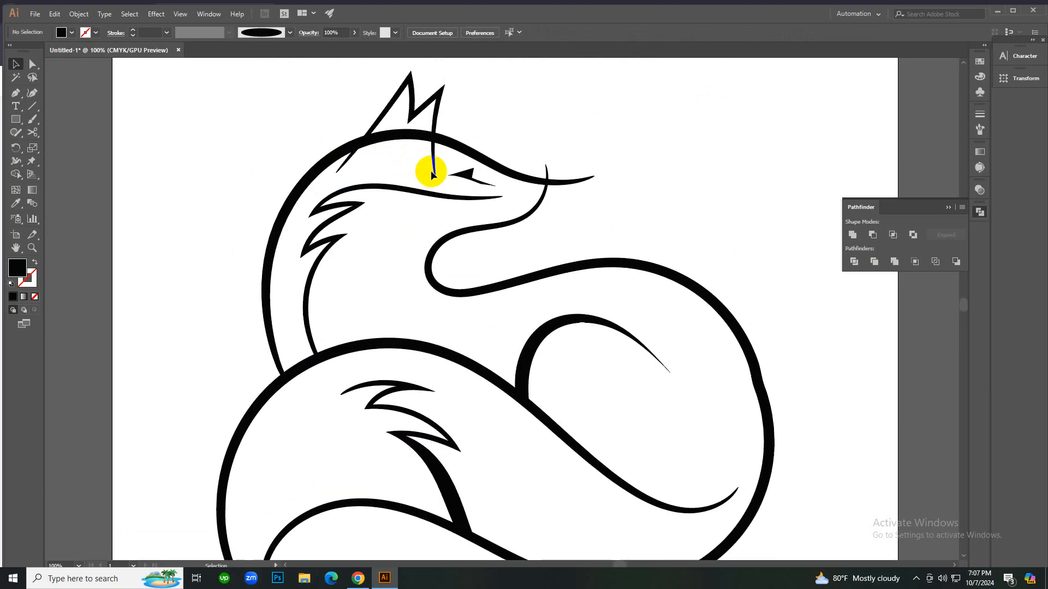
Delete the ear line ends inside the head and the stroke ends extending past the tip of the nose.
left_click(431, 171)
key("Delete")
left_click(356, 162)
key("Delete")
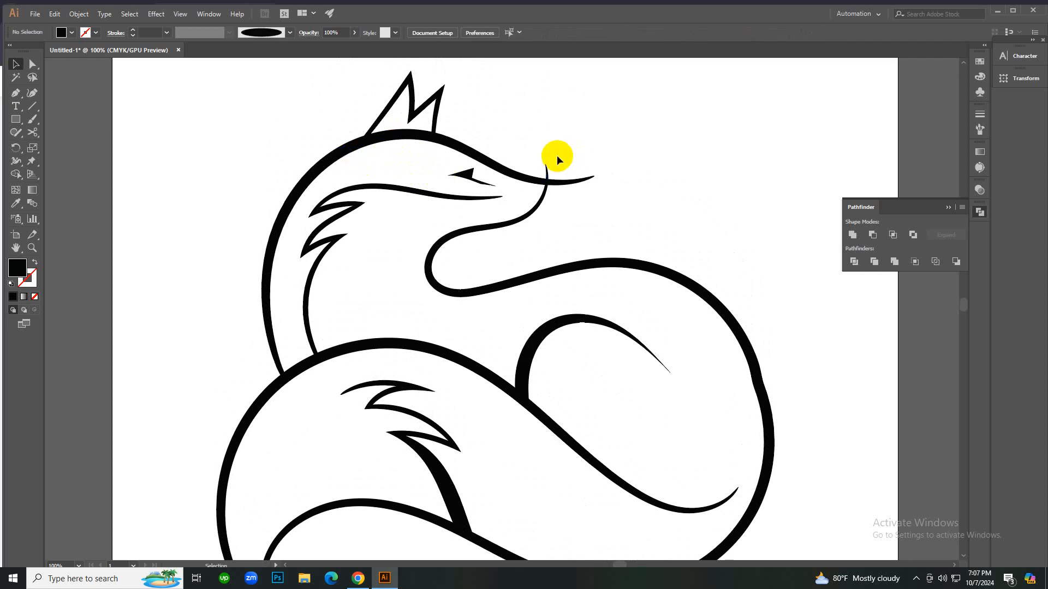
left_click_drag(558, 166, 561, 165)
key("Delete")
Draw a filled square about 17.46 in wide on the artboard, covering the whole fox outline.
scroll(591, 202, "down", 4)
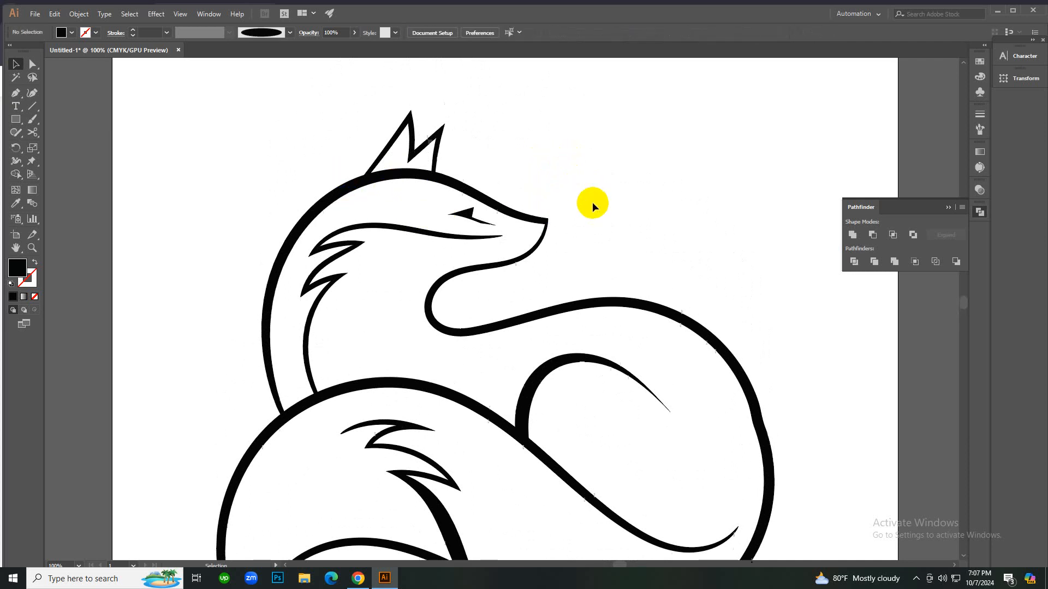
scroll(592, 202, "up", 4)
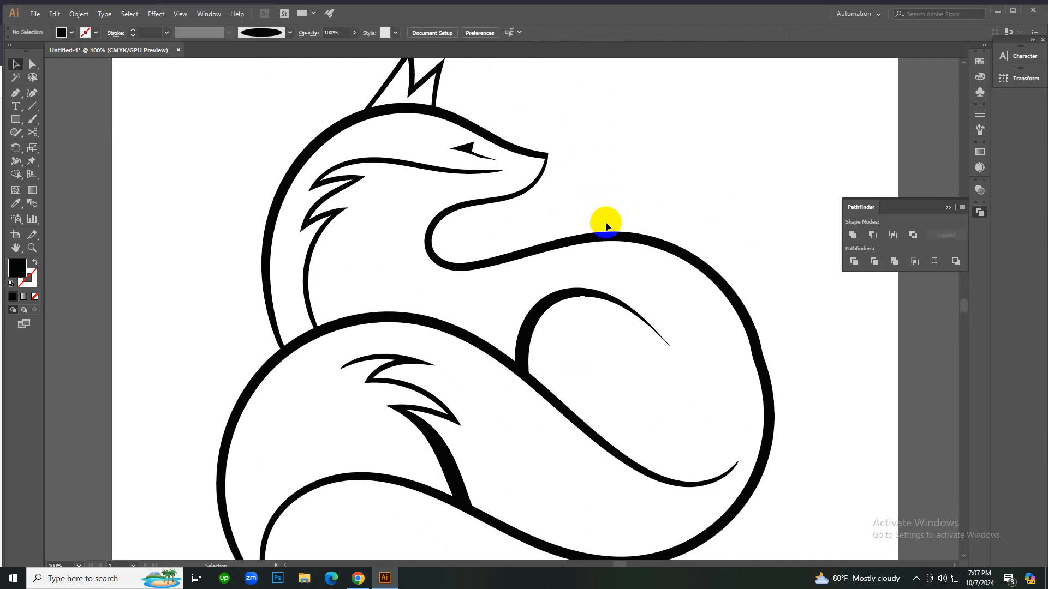
scroll(596, 206, "down", 5)
scroll(497, 302, "down", 3)
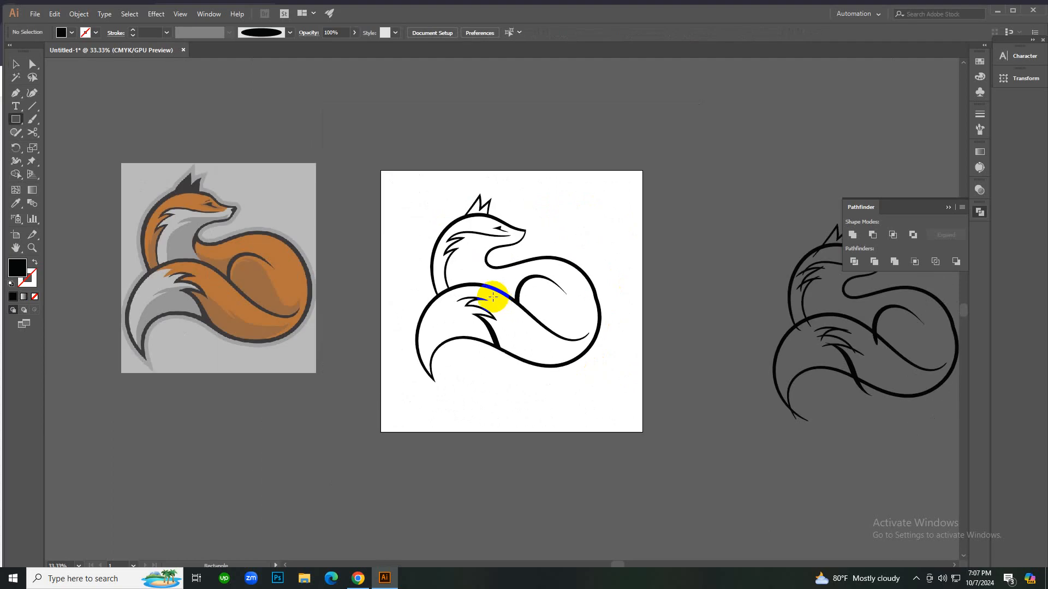
left_click_drag(394, 185, 623, 412)
key("v")
left_click(555, 418)
left_click(467, 328)
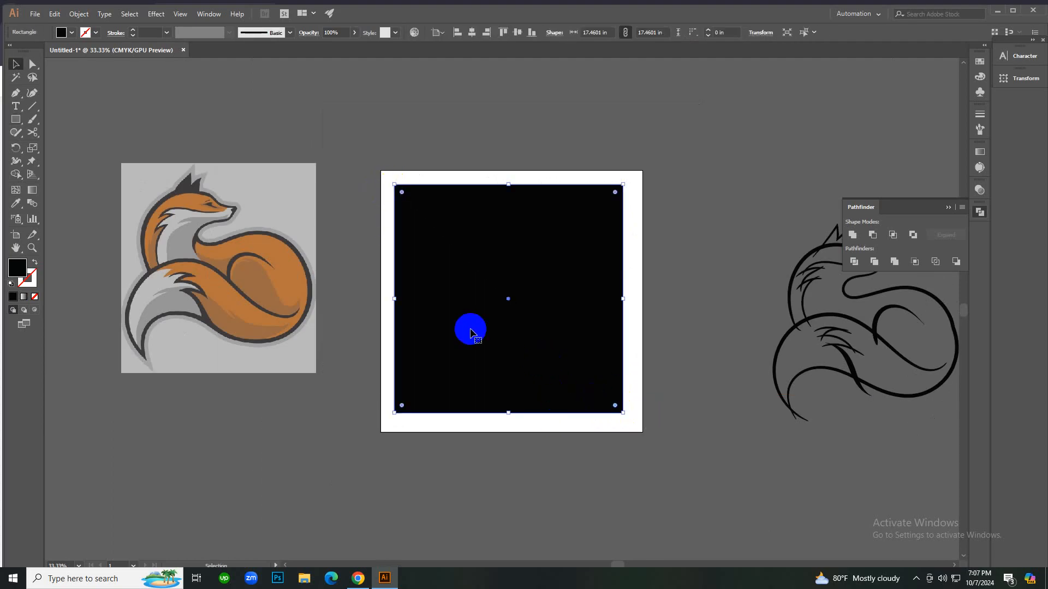
Set the opacity of the fox reference image to 100%.
left_click(341, 274)
left_click(309, 263)
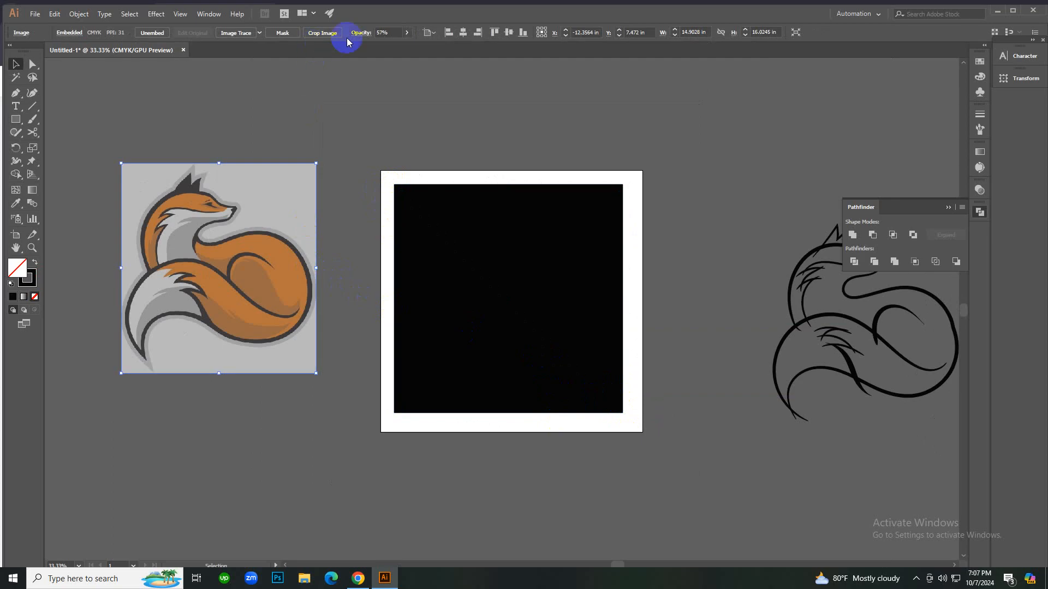
left_click_drag(393, 49, 428, 58)
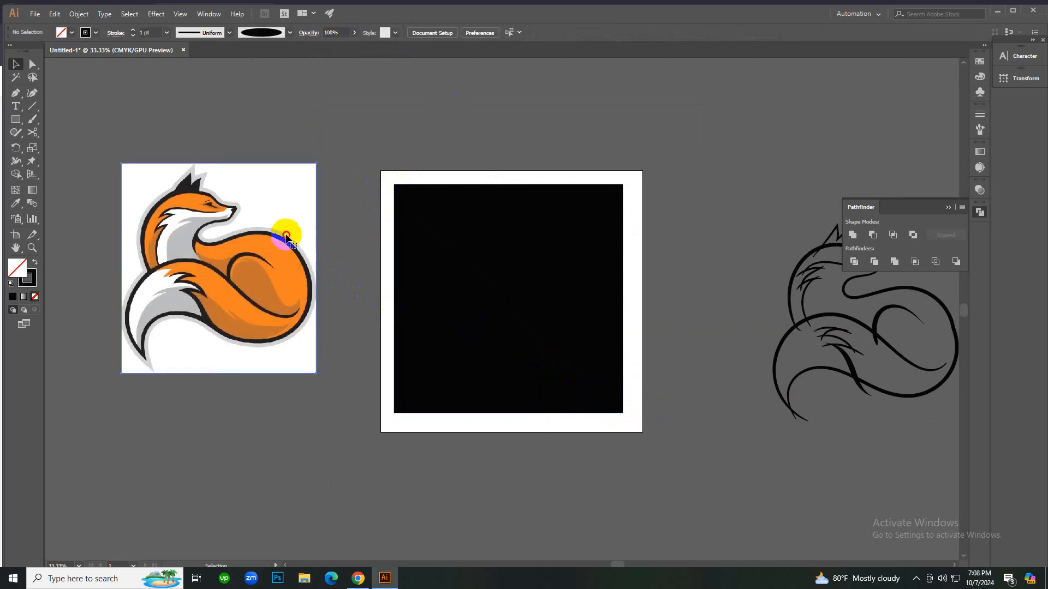
Fill the square covering the outline with the orange sampled from the body of the reference fox.
left_click(447, 280)
key("i")
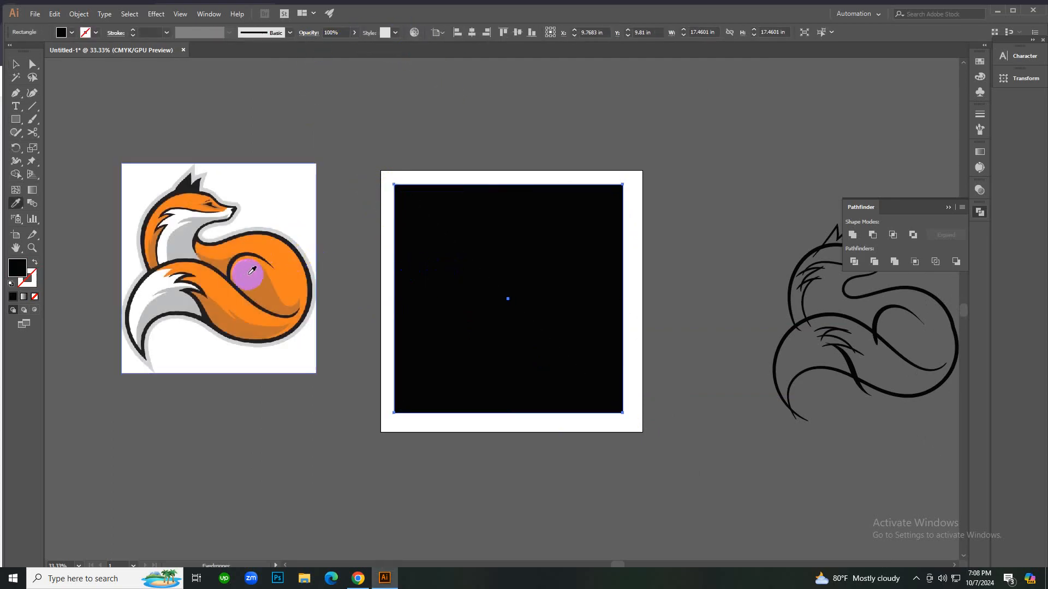
left_click(269, 245)
key("v")
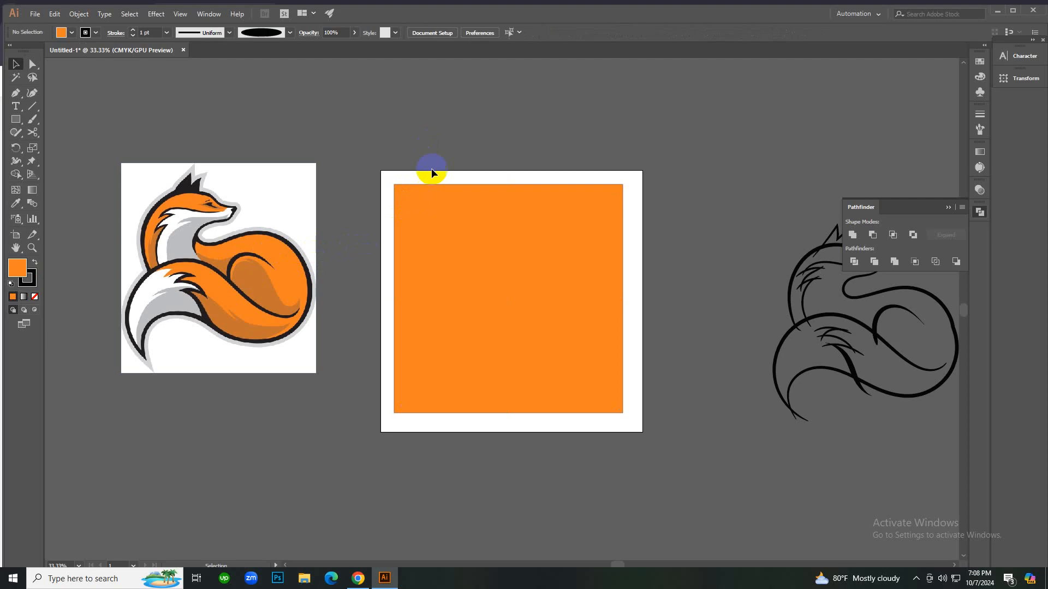
Cut the orange square and paste it behind the fox outline pieces.
left_click(448, 212)
left_click(412, 187)
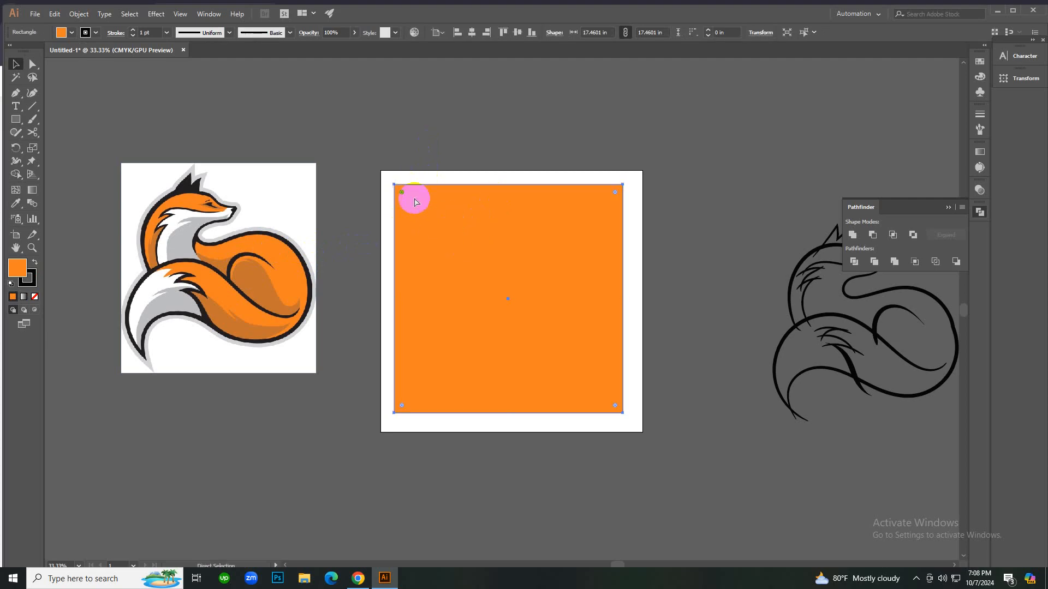
key("ctrl+x")
left_click_drag(404, 188, 637, 420)
key("ctrl+b")
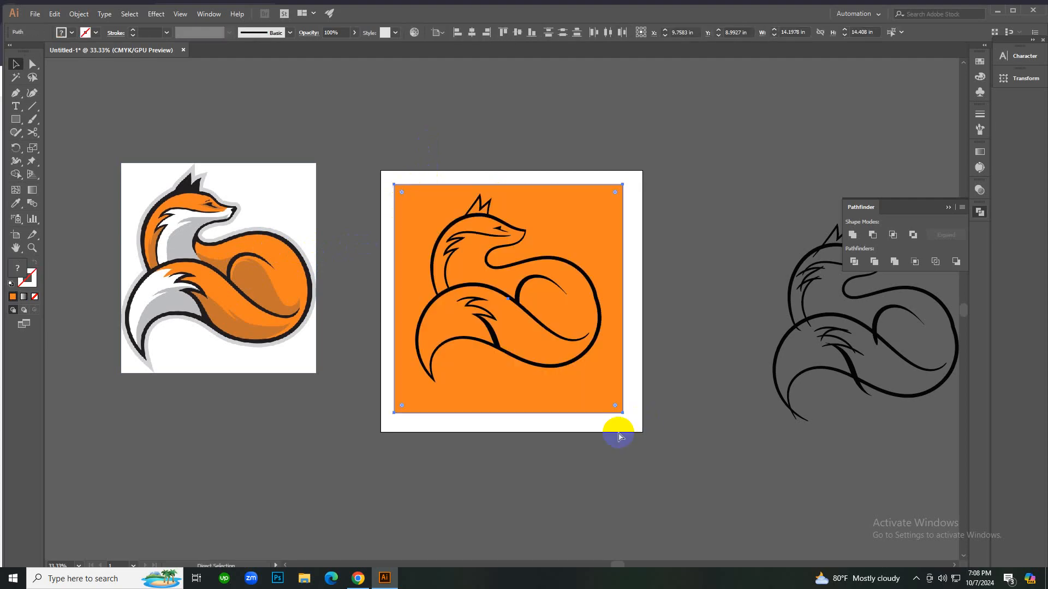
left_click(618, 437)
Trim the orange square to the fox by dividing all shapes with Pathfinder, ungrouping them and deleting the outer piece.
scroll(562, 400, "up", 1)
left_click_drag(283, 79, 598, 426)
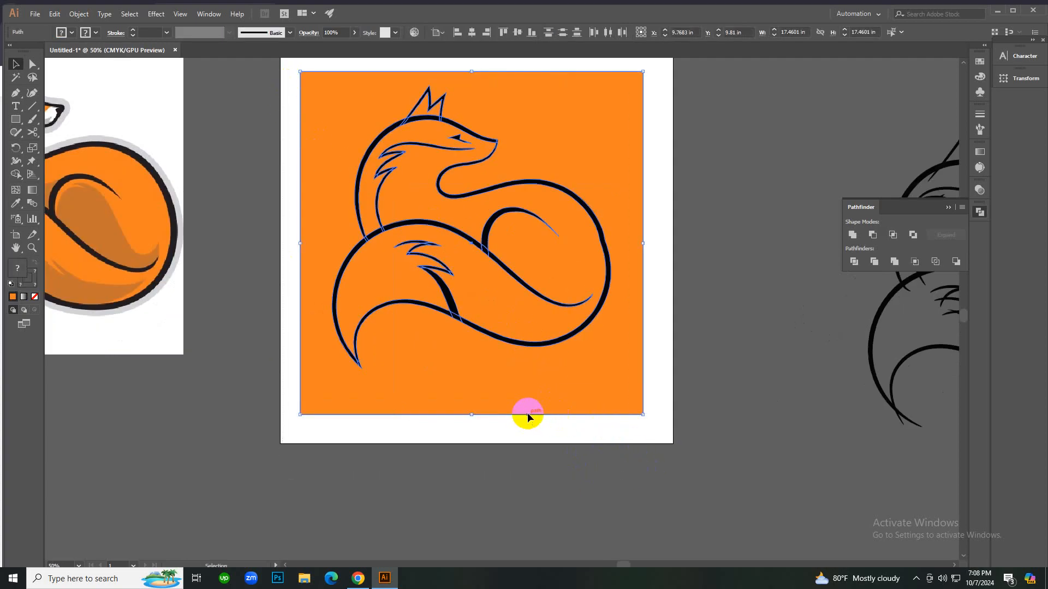
left_click(860, 267)
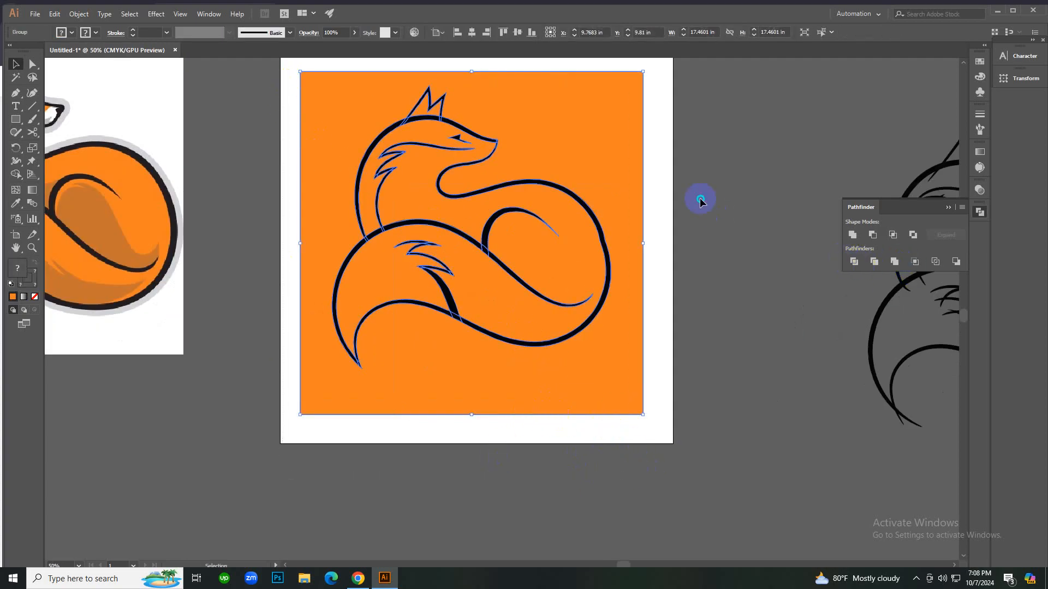
right_click(701, 199)
left_click(753, 290)
left_click(736, 240)
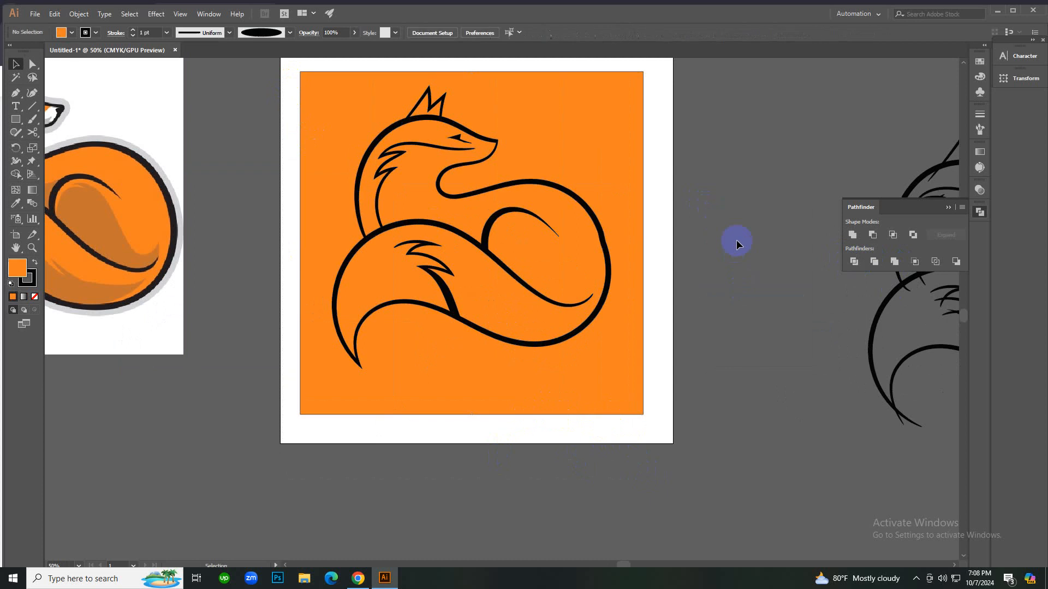
left_click(633, 190)
key("Delete")
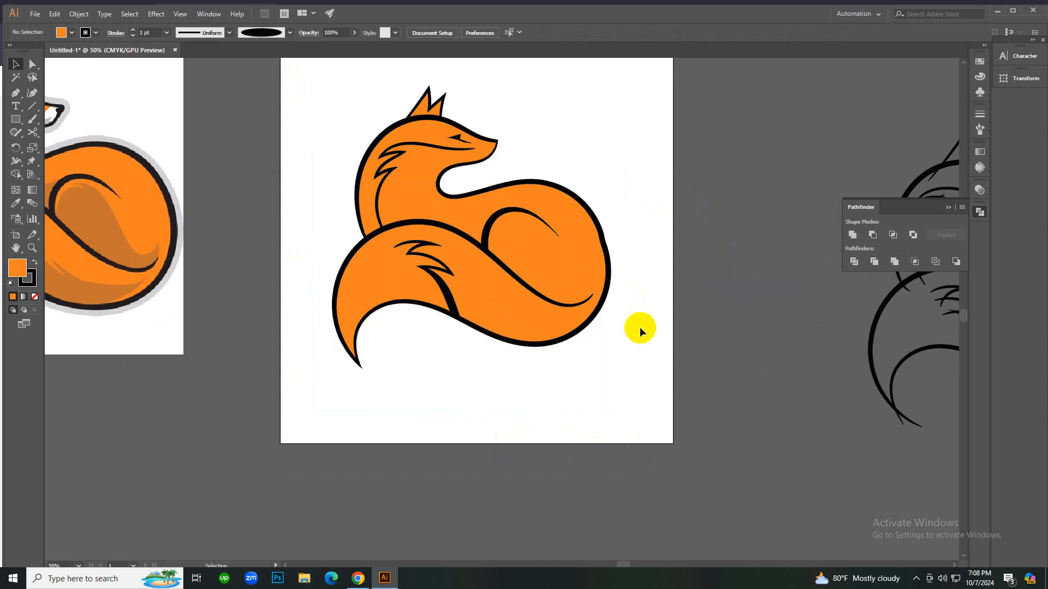
Examine the orange-filled fox up close and compare its colour areas with the reference image.
left_click(502, 297, "ctrl+alt")
left_click(510, 276, "ctrl")
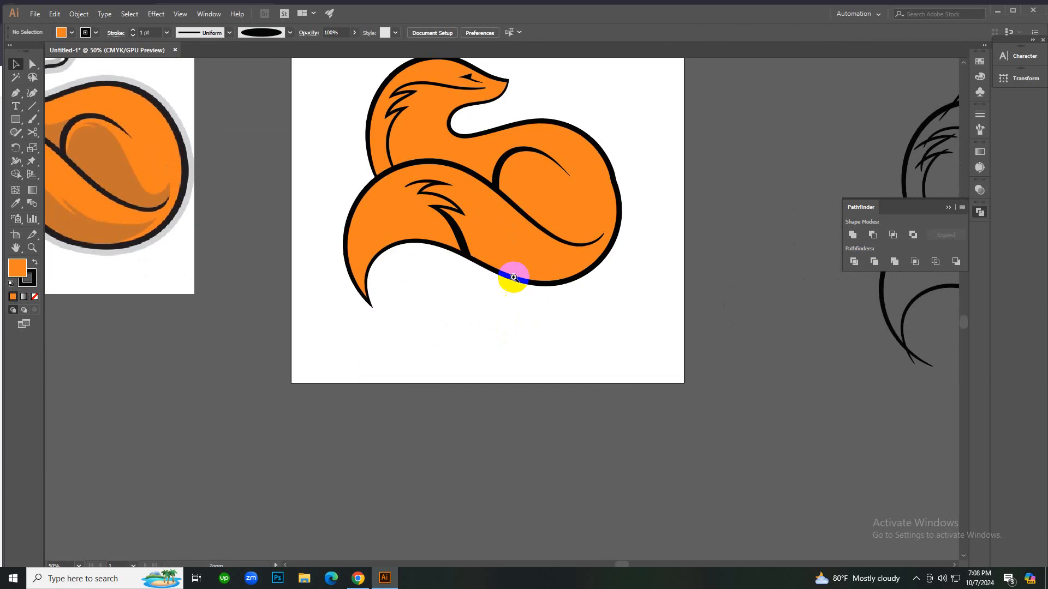
left_click(528, 218, "ctrl")
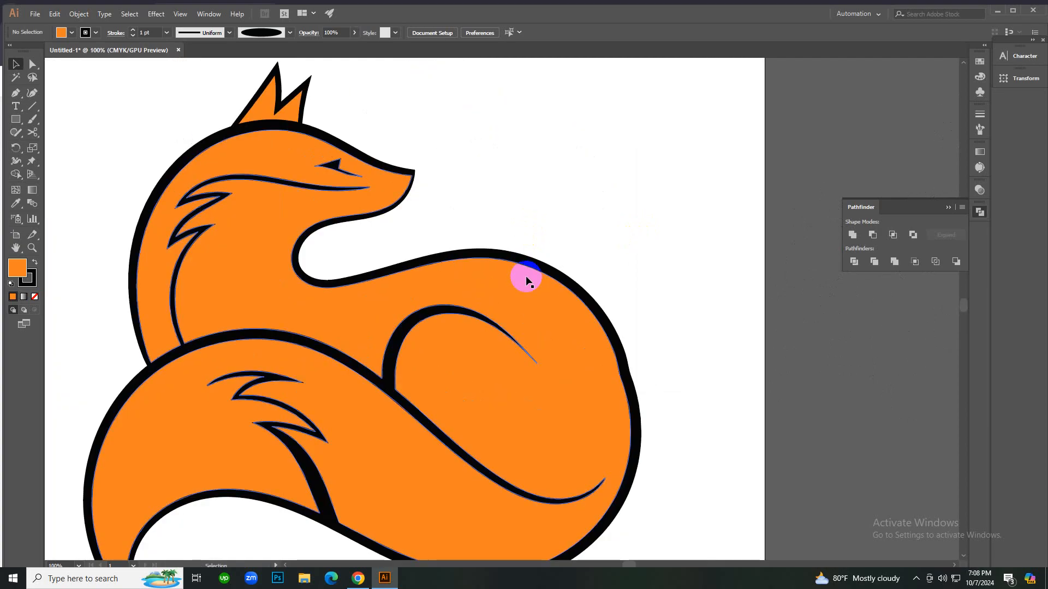
left_click(627, 356)
key("v")
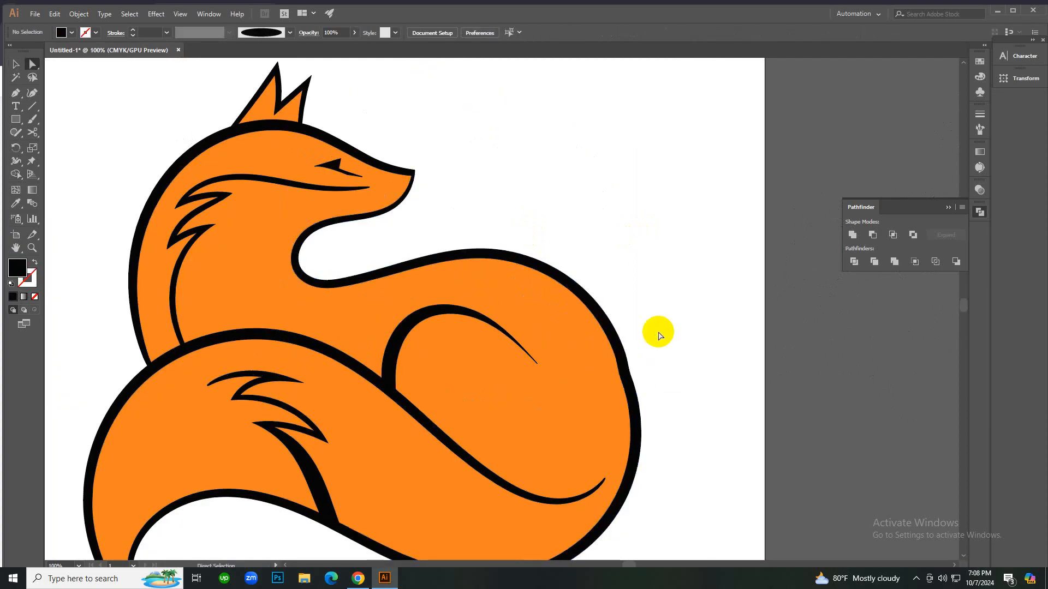
left_click(514, 368, "ctrl+alt")
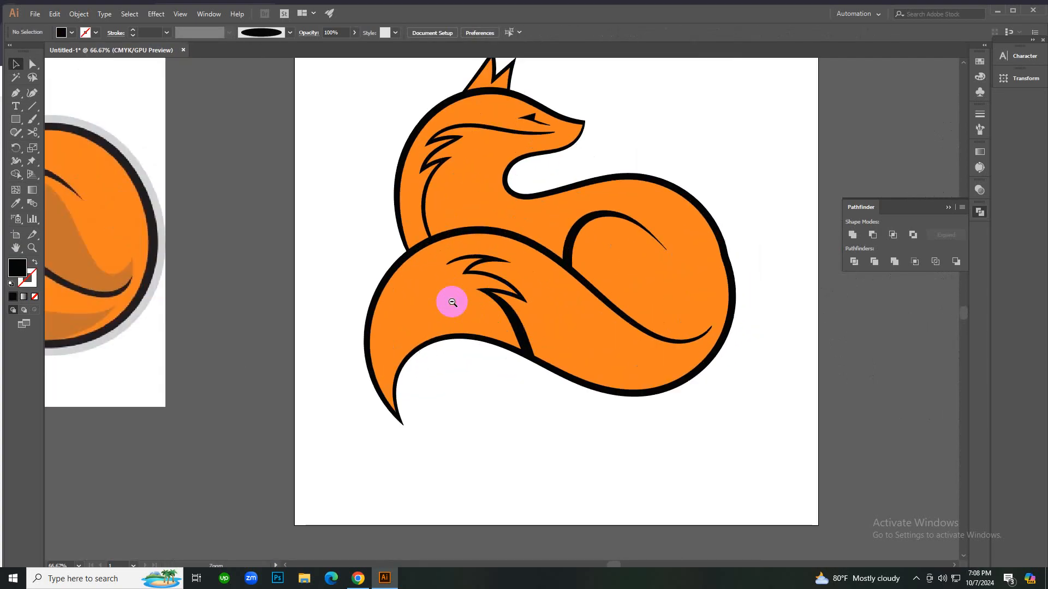
left_click(453, 302, "ctrl+alt")
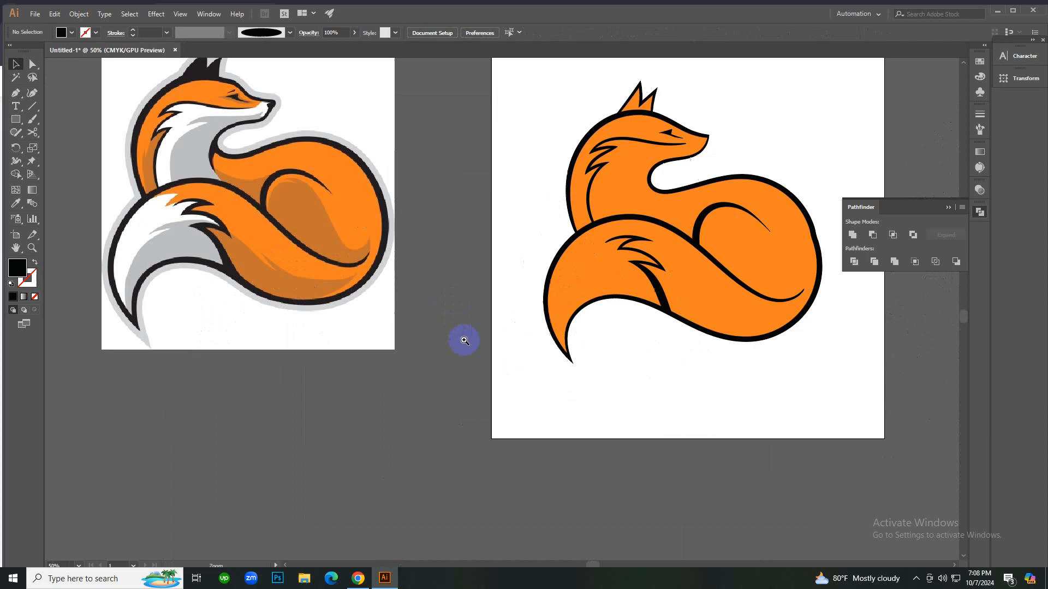
left_click(233, 195, "ctrl")
left_click(612, 378, "ctrl+alt")
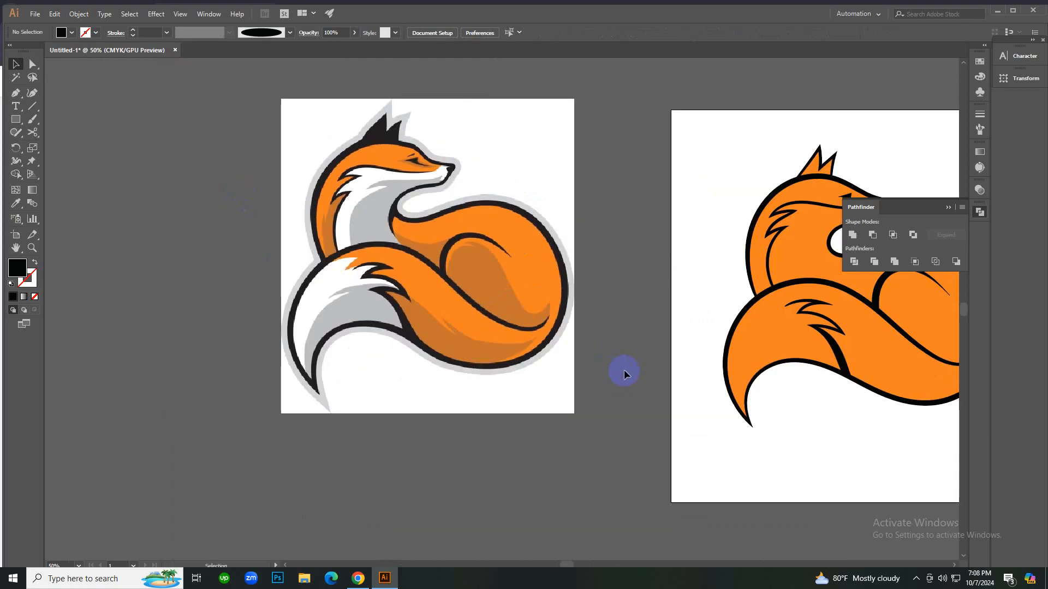
left_click(638, 386, "ctrl+alt")
left_click(543, 326, "ctrl")
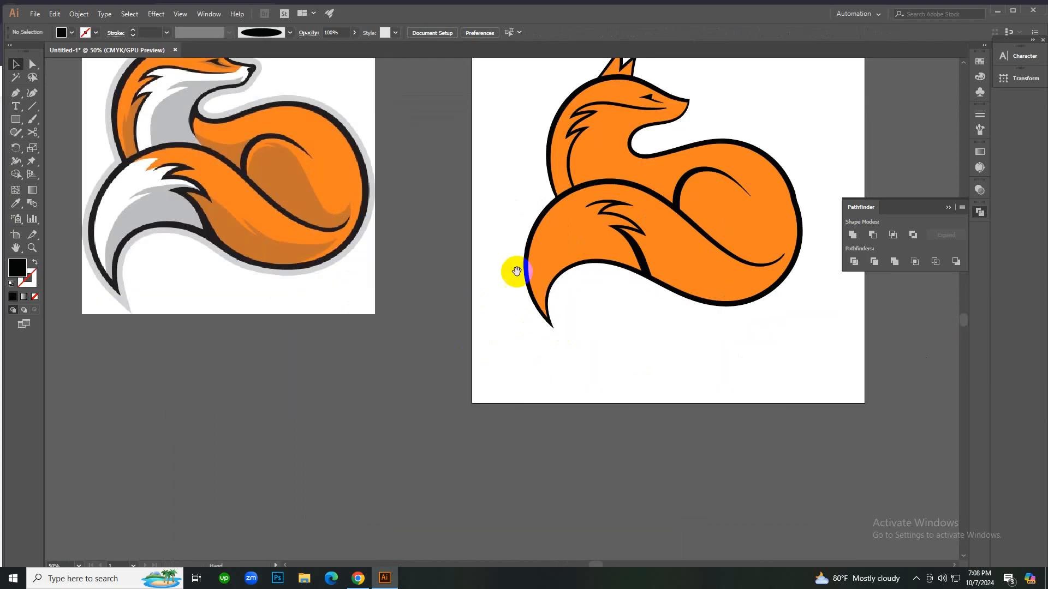
left_click_drag(517, 272, 588, 302)
left_click(587, 301, "ctrl")
key("b")
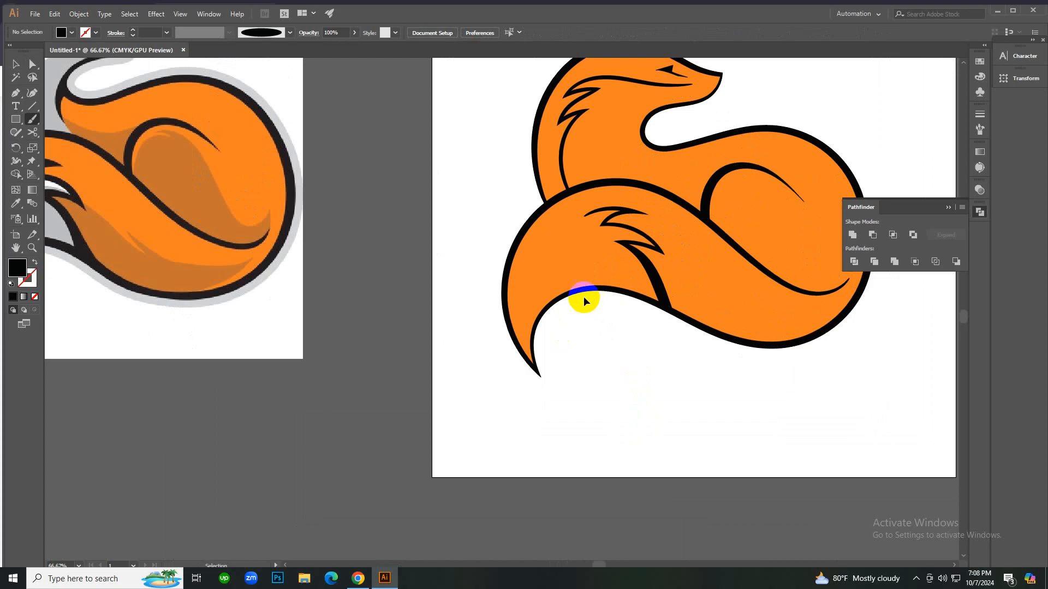
left_click(579, 294, "ctrl")
left_click_drag(400, 197, 479, 175)
key("ctrl+z")
Scale the reference image down to about 10.05 by 10.81 in and move it next to the fox's tail.
left_click_drag(367, 218, 643, 223)
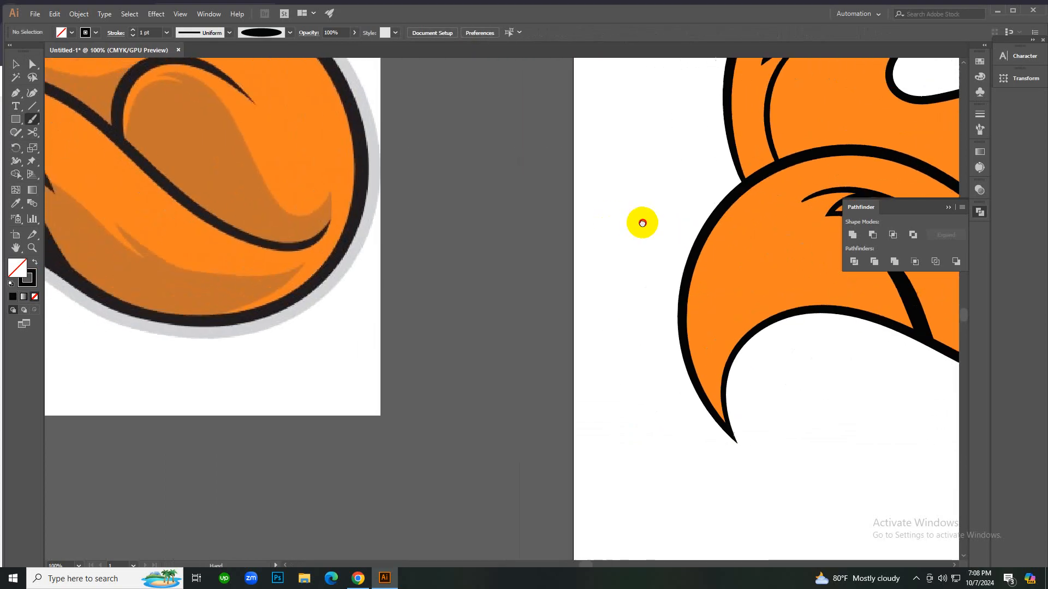
key("v")
left_click(374, 412)
left_click_drag(379, 414, 286, 312)
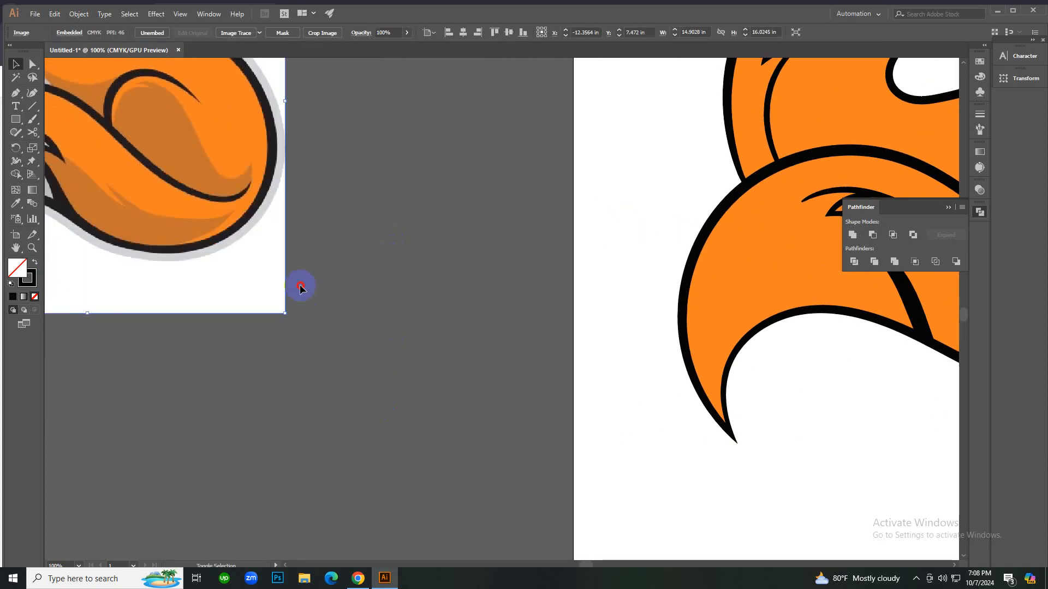
mouse_move(225, 241)
left_mouse_down()
mouse_move(360, 293)
mouse_move(571, 399)
left_mouse_up()
left_click_drag(696, 351, 571, 371)
Paint a closed shape about 9.8 by 9.2 in around the tail end with a jagged fur edge and fill it with the reference tail's white.
key("b")
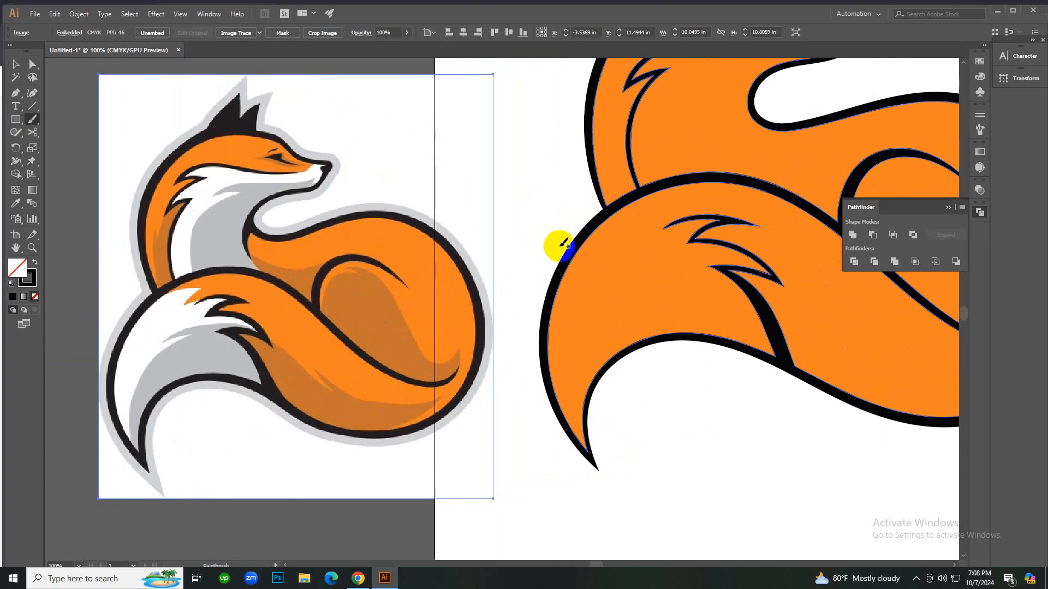
mouse_move(589, 212)
left_mouse_down()
mouse_move(676, 205)
mouse_move(636, 215)
mouse_move(719, 218)
mouse_move(764, 244)
mouse_move(765, 285)
mouse_move(603, 568)
mouse_move(526, 230)
mouse_move(592, 215)
left_mouse_up()
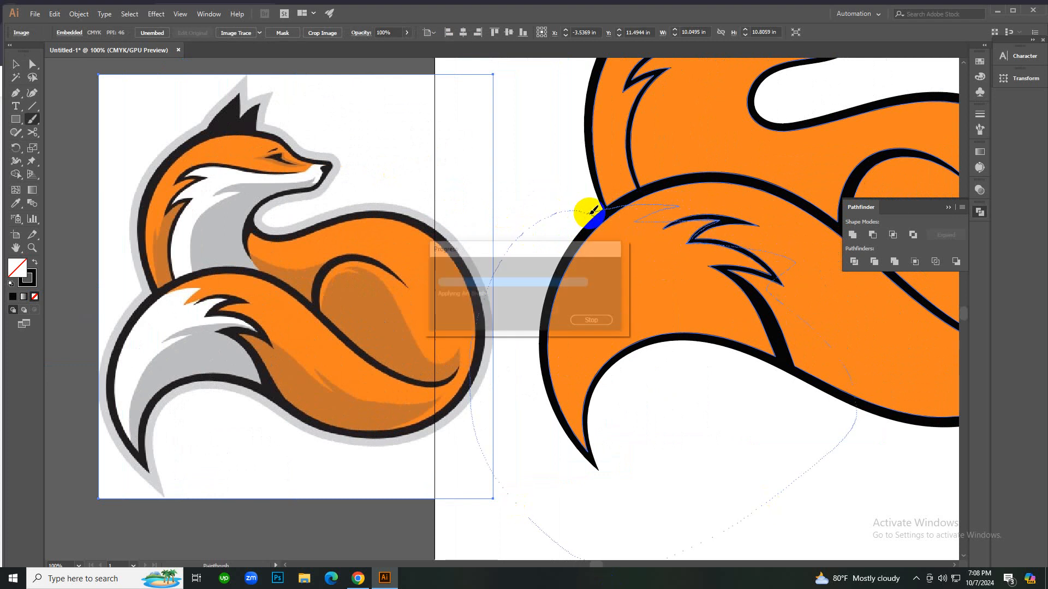
key("i")
left_click(169, 310)
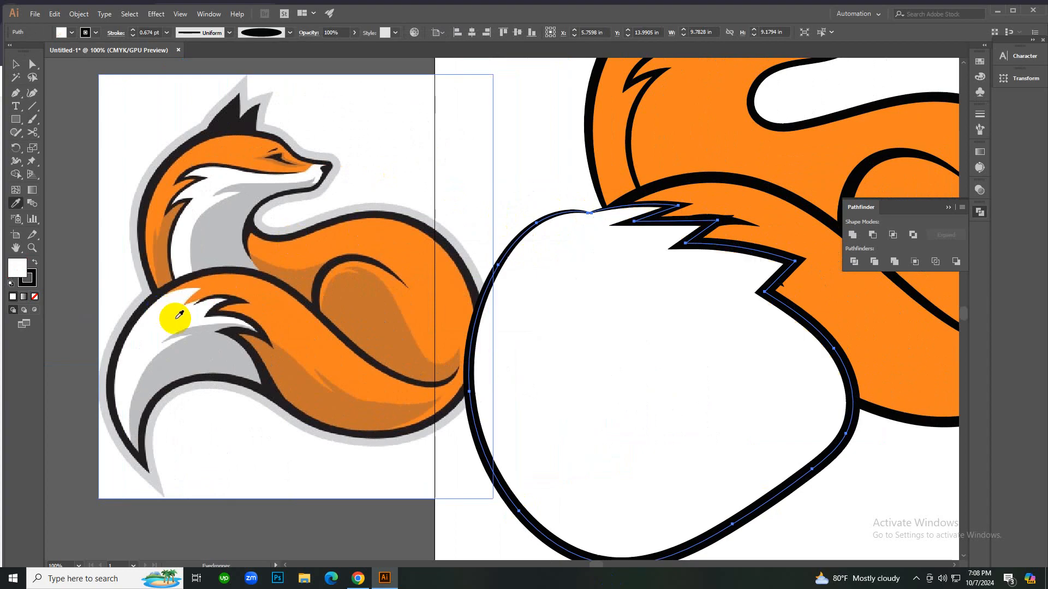
key("v")
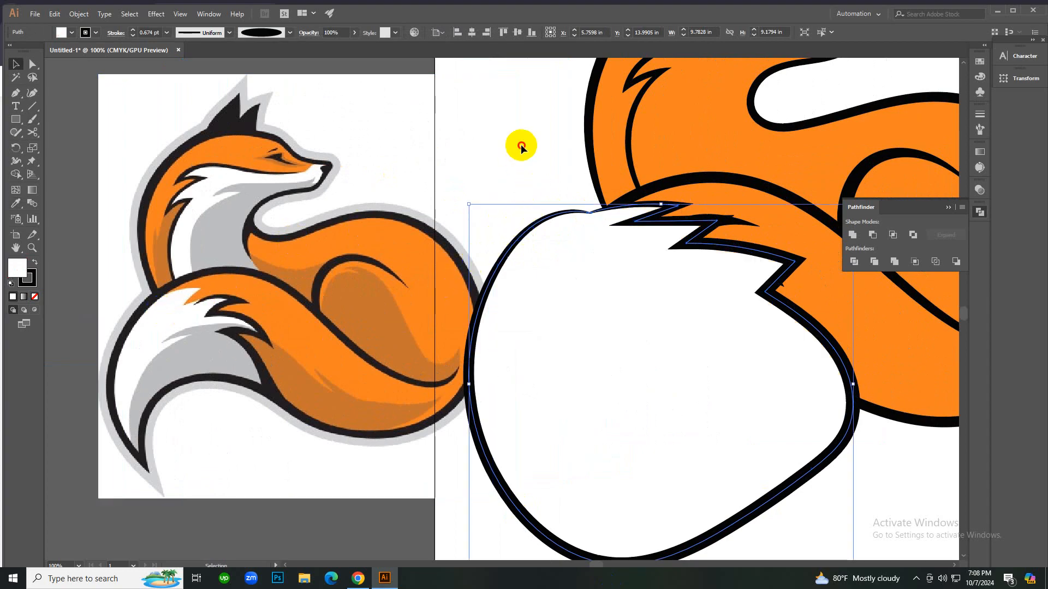
left_click(71, 32)
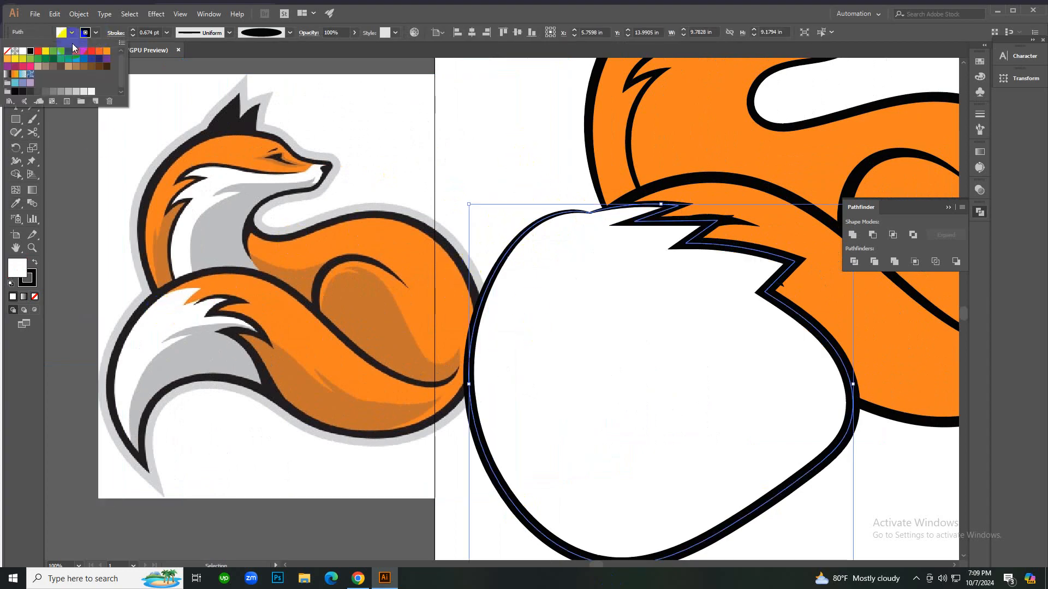
left_click(10, 52)
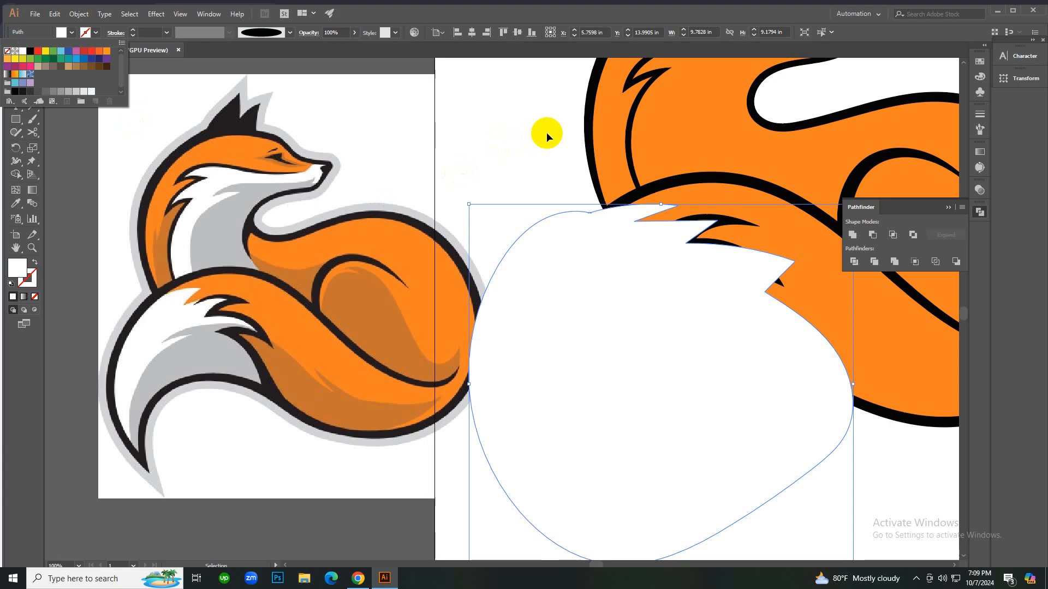
left_click(545, 132)
left_click_drag(357, 208, 304, 206)
left_click(522, 172)
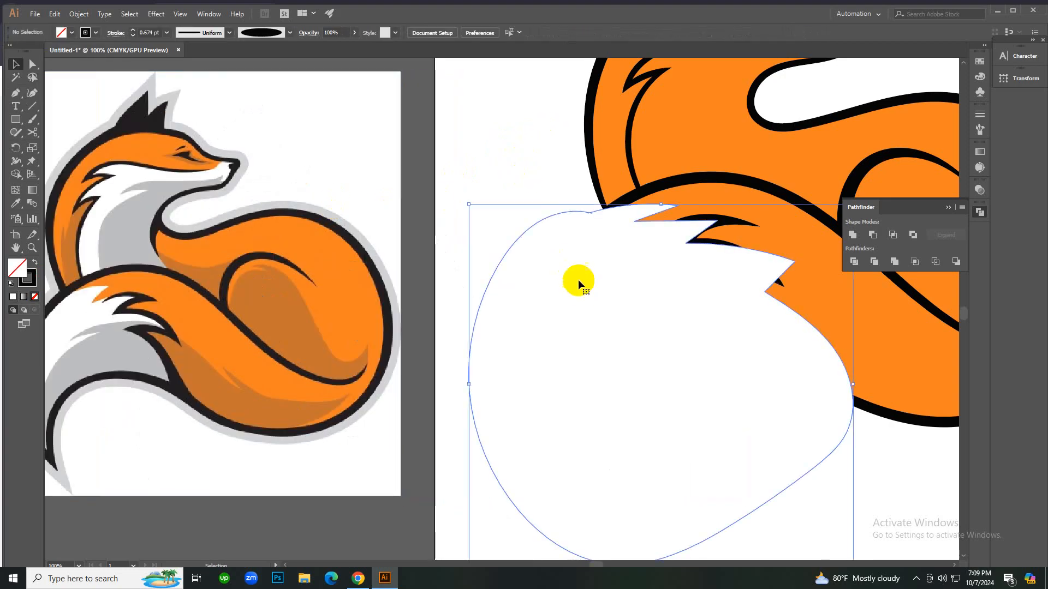
left_click(578, 282)
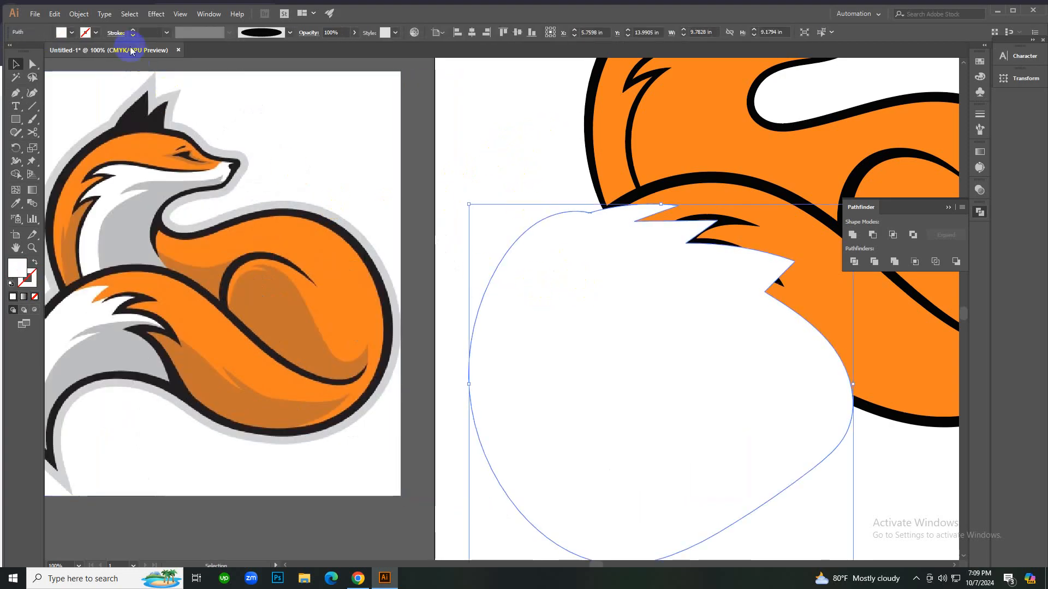
key("ctrl+z")
key("ctrl+z")
key("ctrl+z")
key("ctrl+z")
key("ctrl+z")
key("ctrl+z")
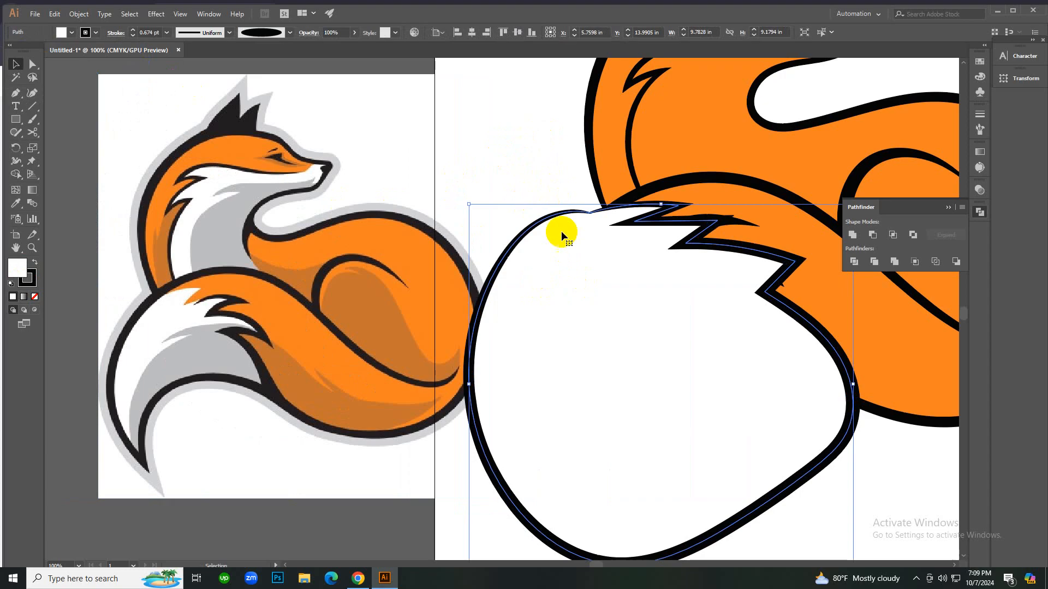
Remove the stroke from the white tail shape, keeping its white fill.
left_click(576, 312)
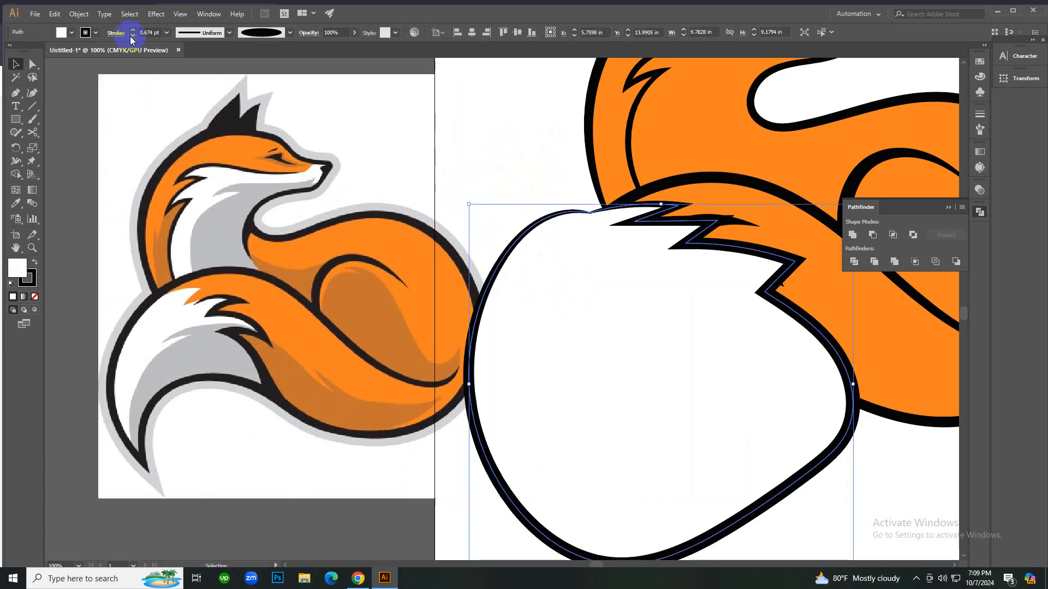
left_click(99, 33)
left_click(7, 52)
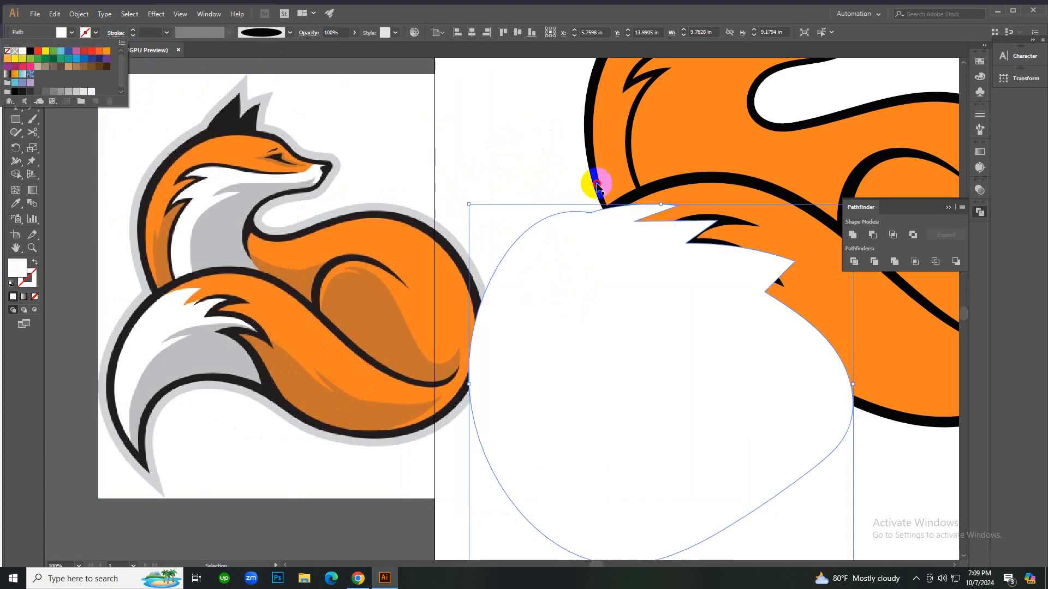
left_click(546, 175)
Move the reference image off the artboard, clear of the white tail shape, and compare its tail with the drawing.
left_click_drag(328, 265, 274, 254)
left_click(414, 305)
left_click(608, 329)
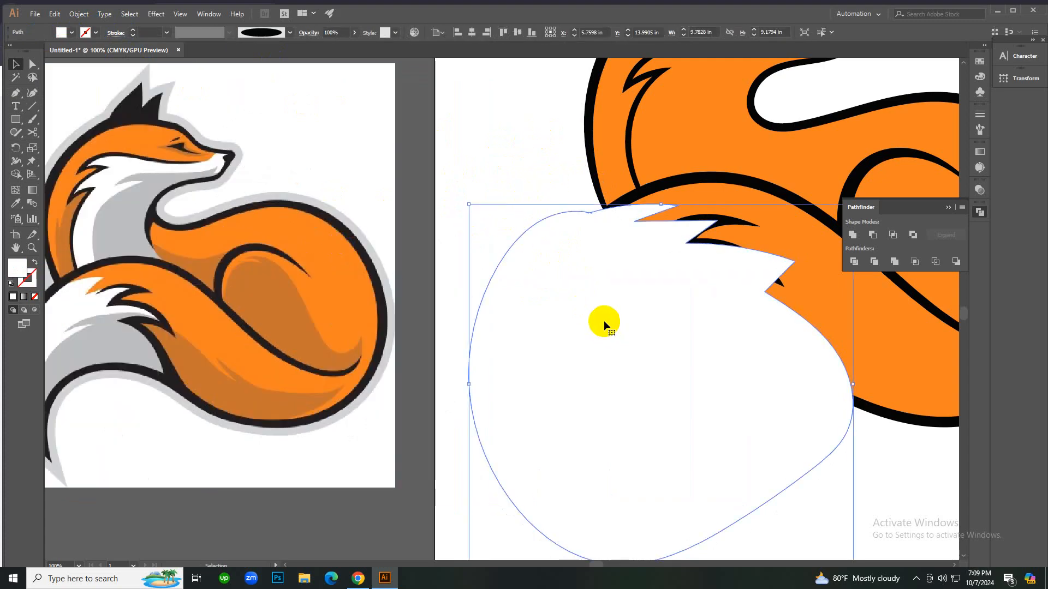
key("ctrl+minus")
left_click(262, 337)
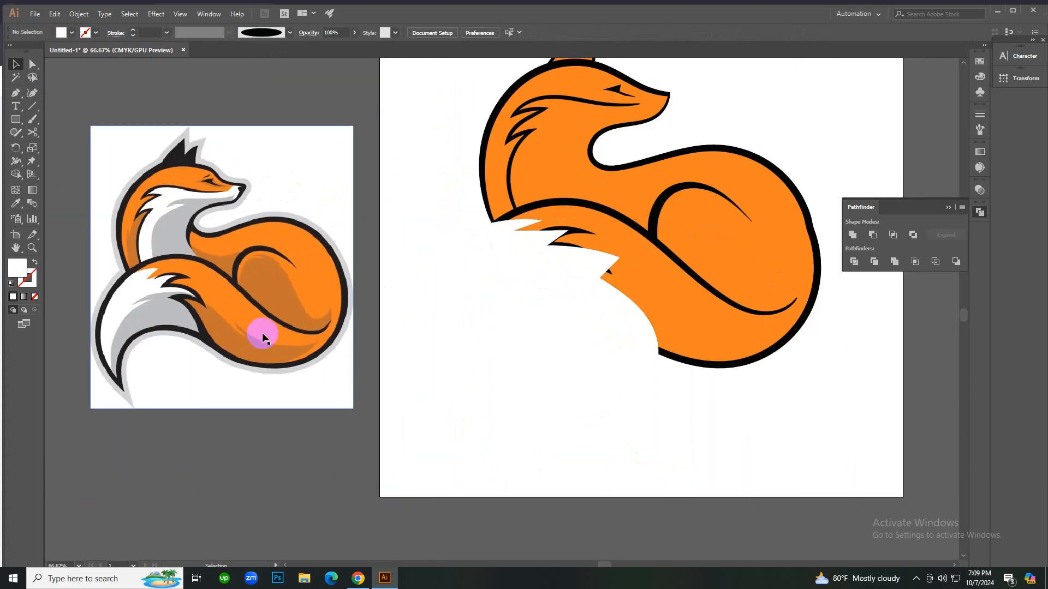
key("ctrl+equal")
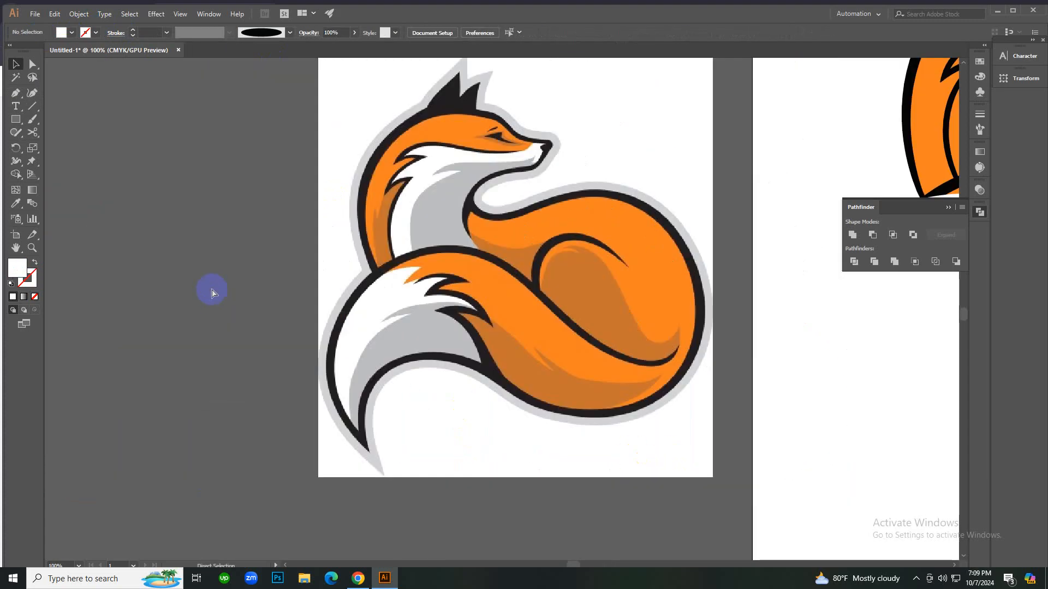
left_click(609, 341, "alt")
left_click(606, 342)
Try to trim the white shape to the fox's tail outline by removing the area outside it with Shape Builder.
key("v")
left_click(403, 265)
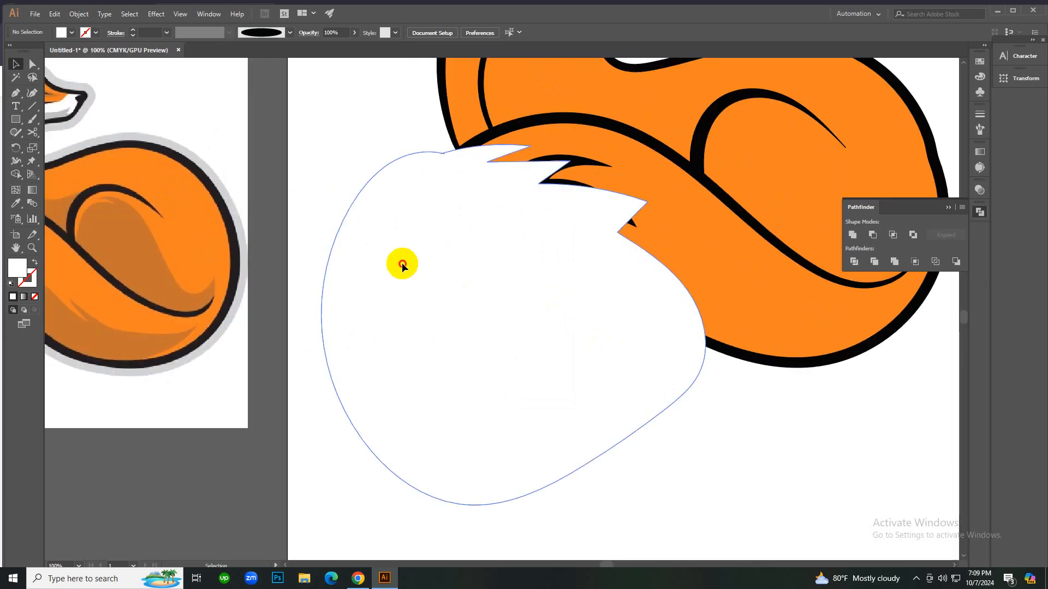
left_click(715, 269, "shift")
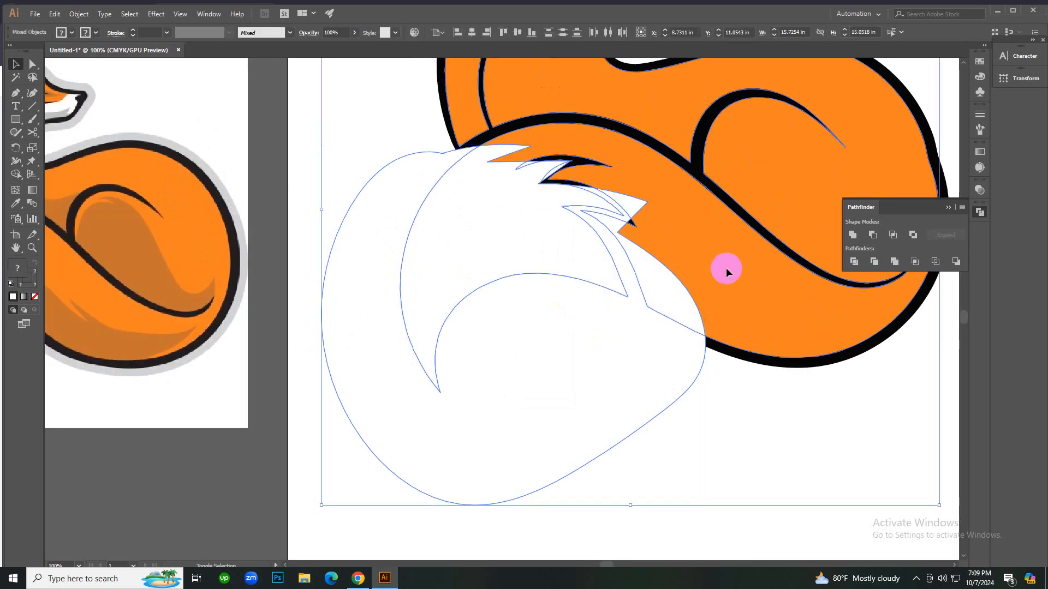
key("shift+m")
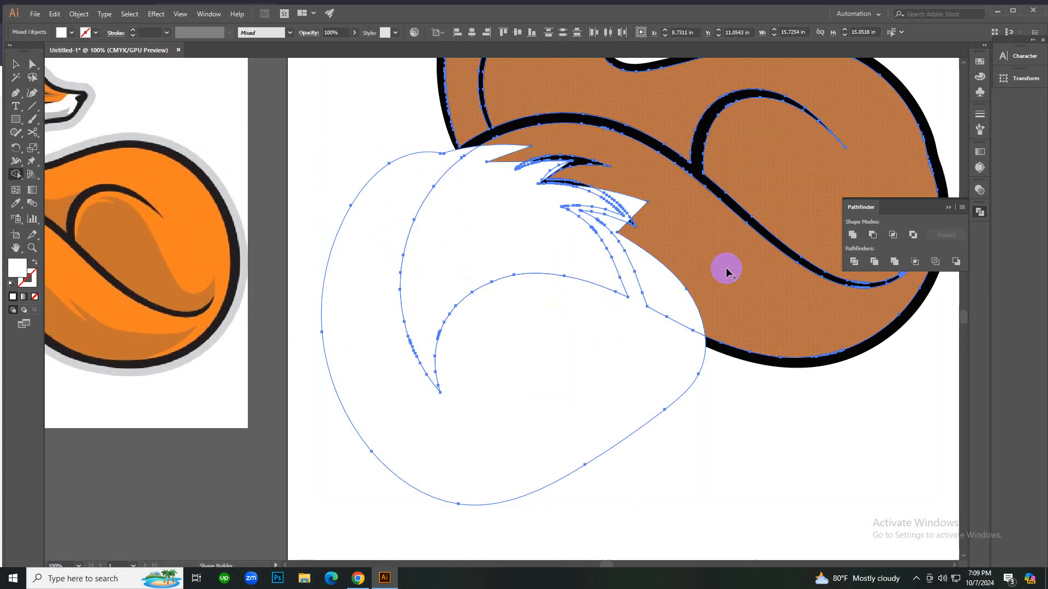
left_click(630, 339, "alt")
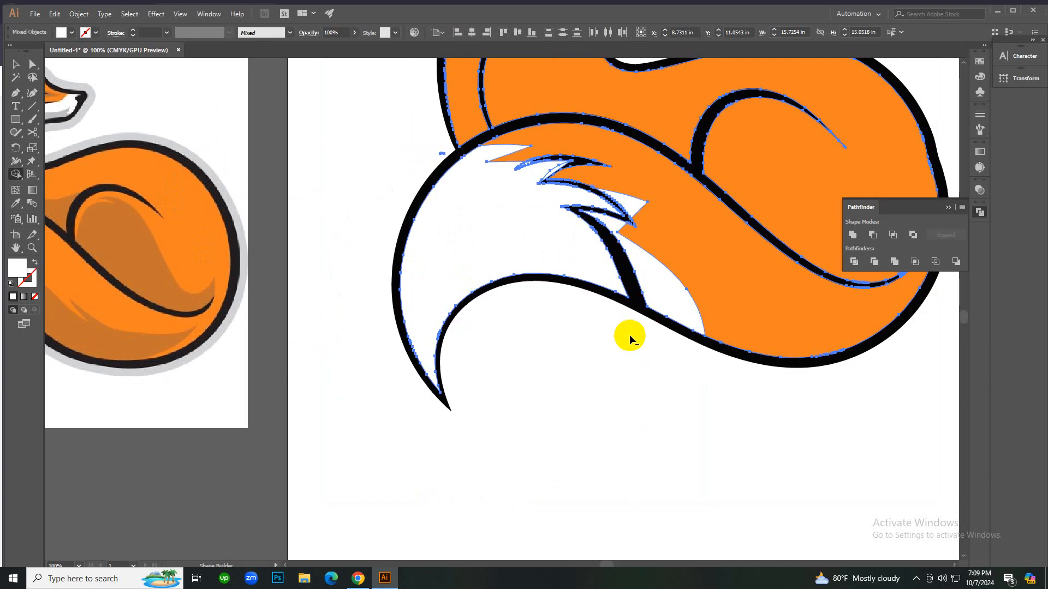
key("v")
left_click(615, 405)
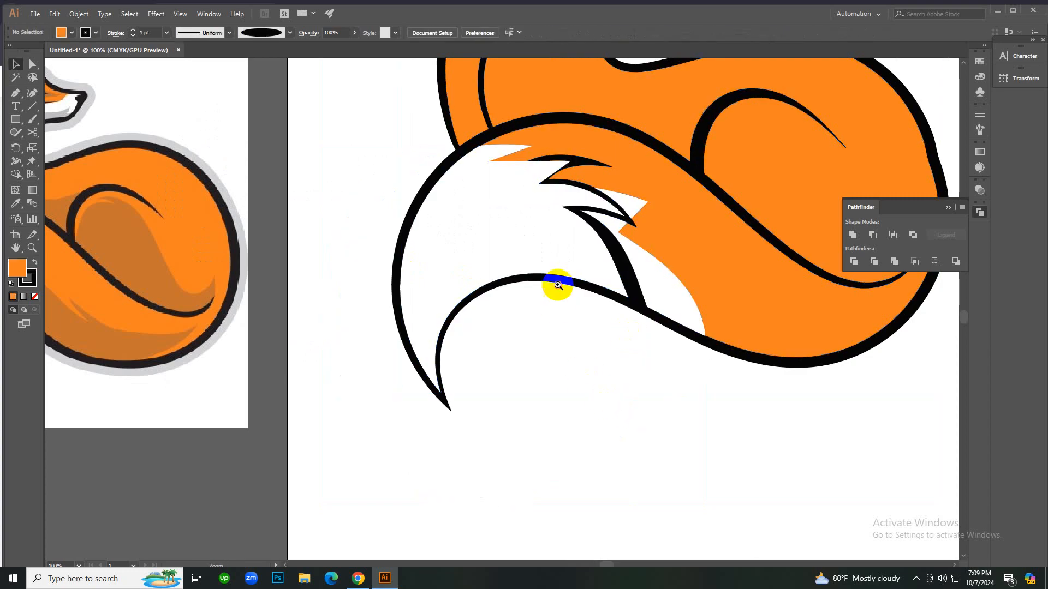
Check the trimmed fur edge up close and undo the trimming and the reference image move, restoring the full white shape.
key("ctrl+equal")
left_click(510, 124)
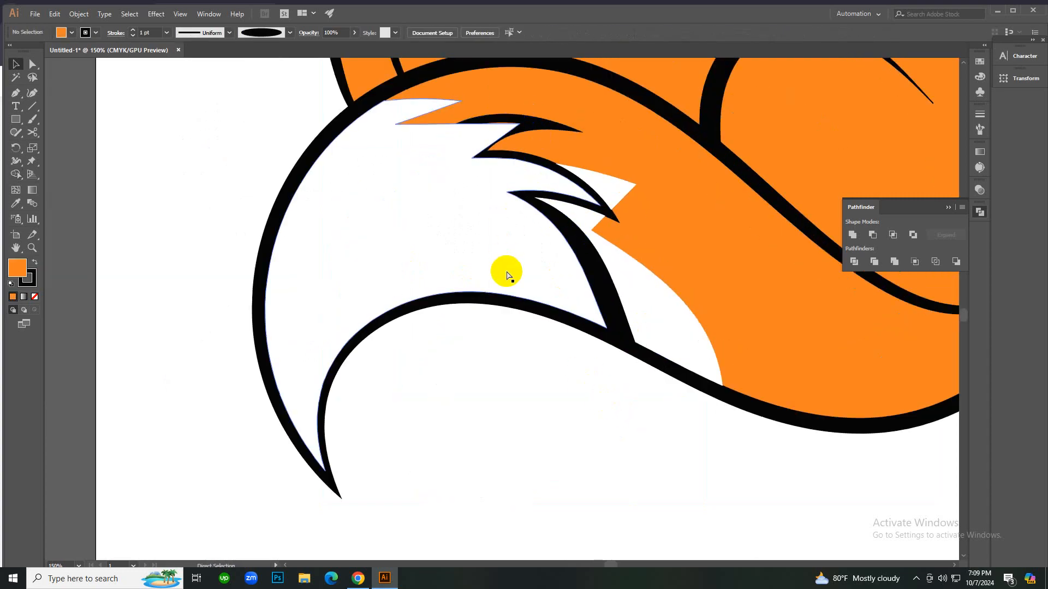
key("Delete")
key("ctrl+alt+3")
left_click(257, 82)
key("a")
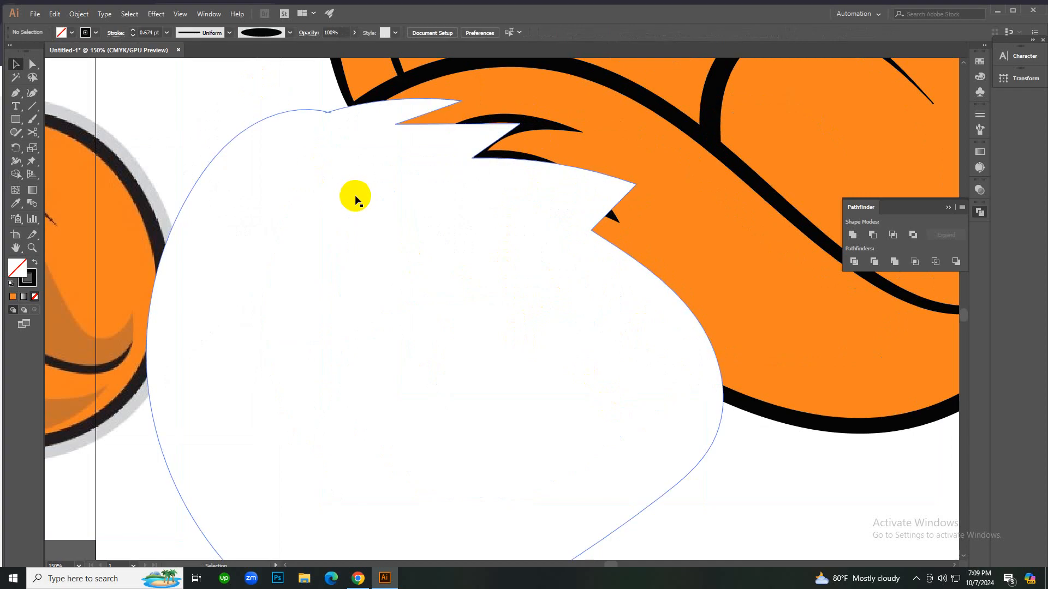
Extend the tip of the white tail shape's second fur spike outward over the orange and arch its upper edge.
left_click(527, 132)
left_click_drag(522, 125, 616, 122)
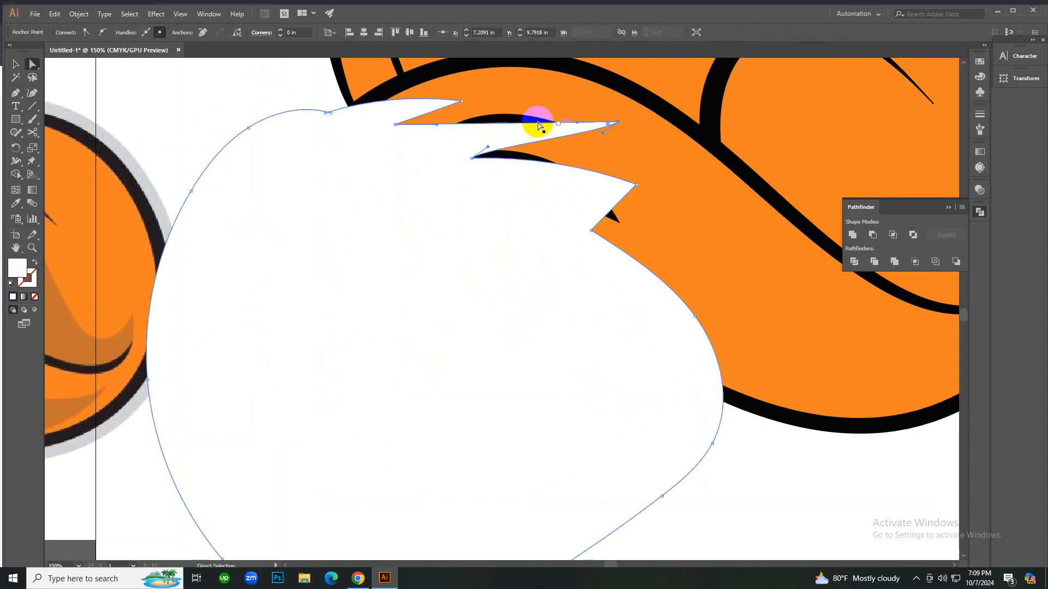
left_click_drag(437, 127, 481, 96)
key("v")
left_click(755, 550)
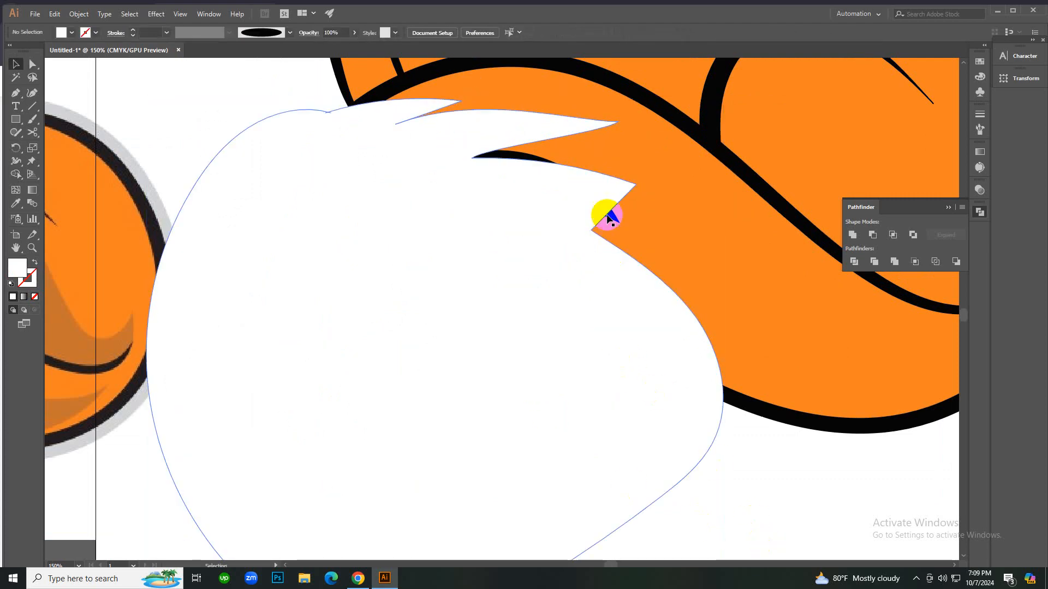
Pull the third white fur spike's tip up and outward, and shift the notch above it towards the second spike.
key("a")
left_click(637, 184)
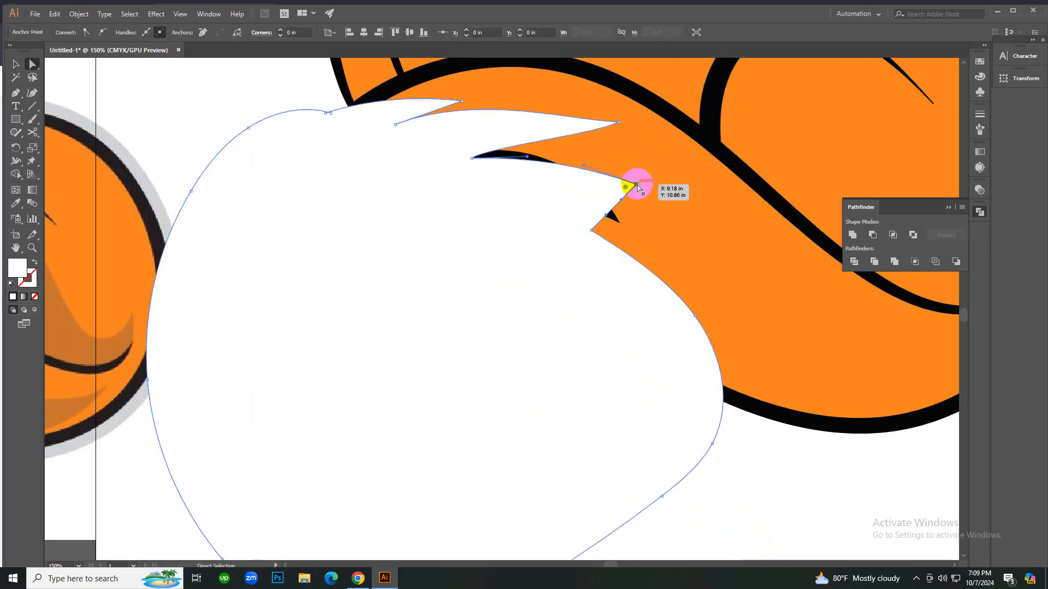
left_click_drag(637, 185, 687, 155)
left_click_drag(473, 158, 527, 141)
key("v")
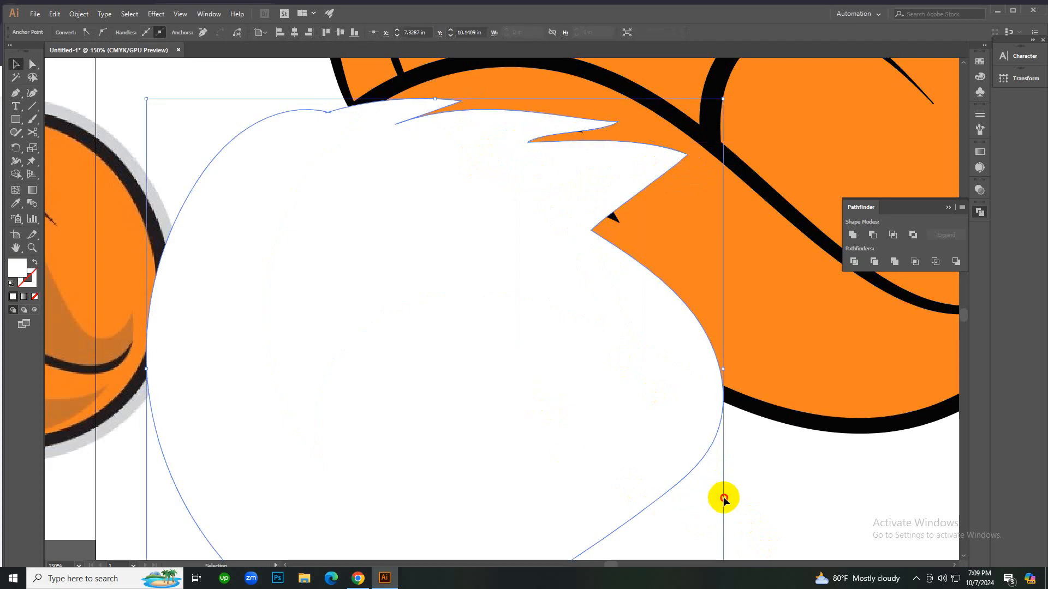
left_click(724, 498)
Trim away the part of the white shape outside the tail using Shape Builder with the orange body.
left_click(653, 378)
key("ctrl+minus")
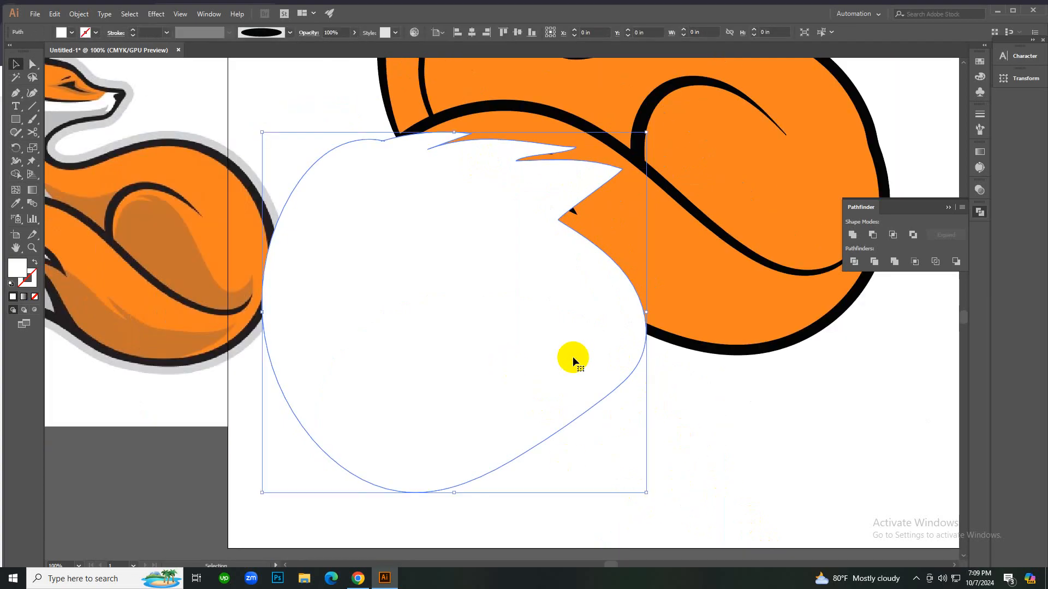
left_click(696, 300, "shift")
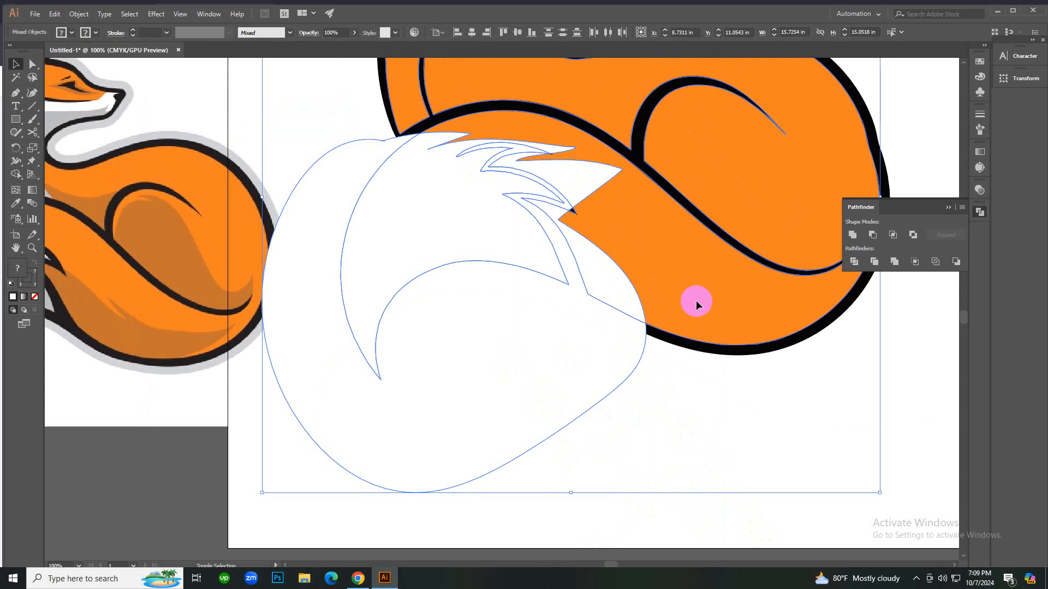
key("shift+m")
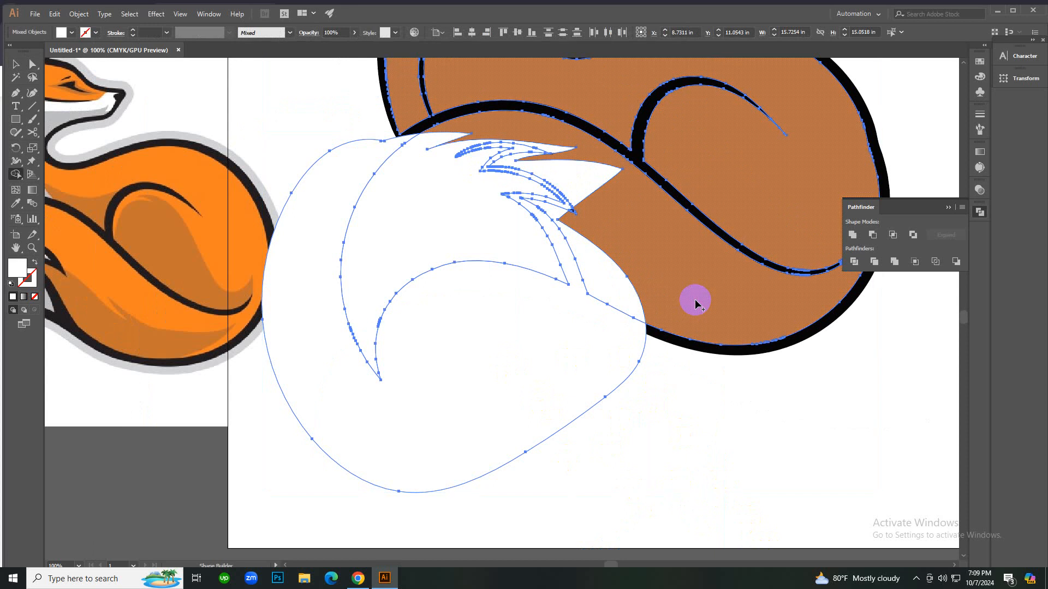
left_click(696, 301)
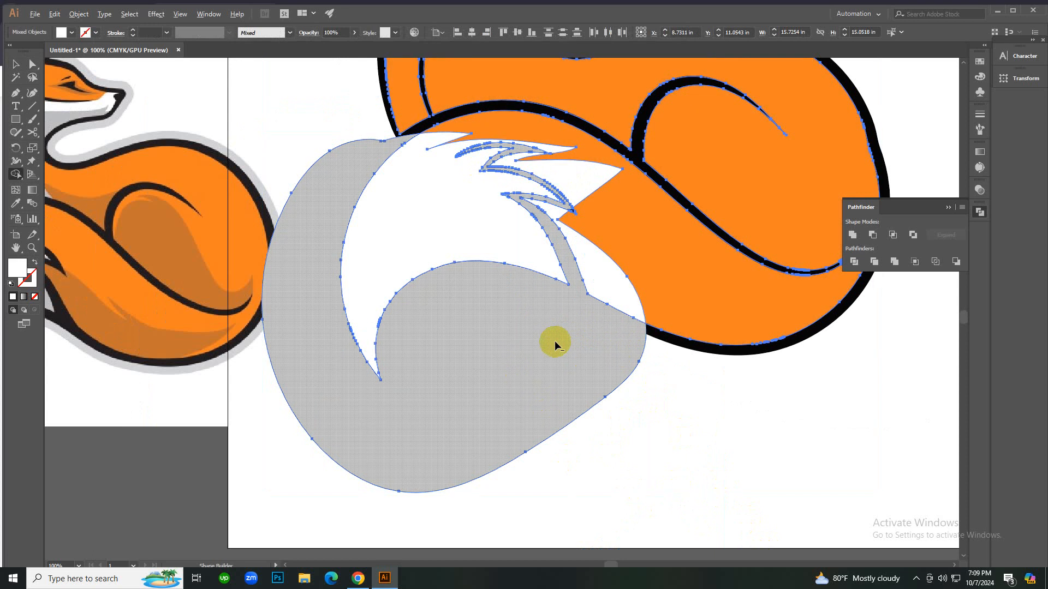
left_click(555, 344, "alt")
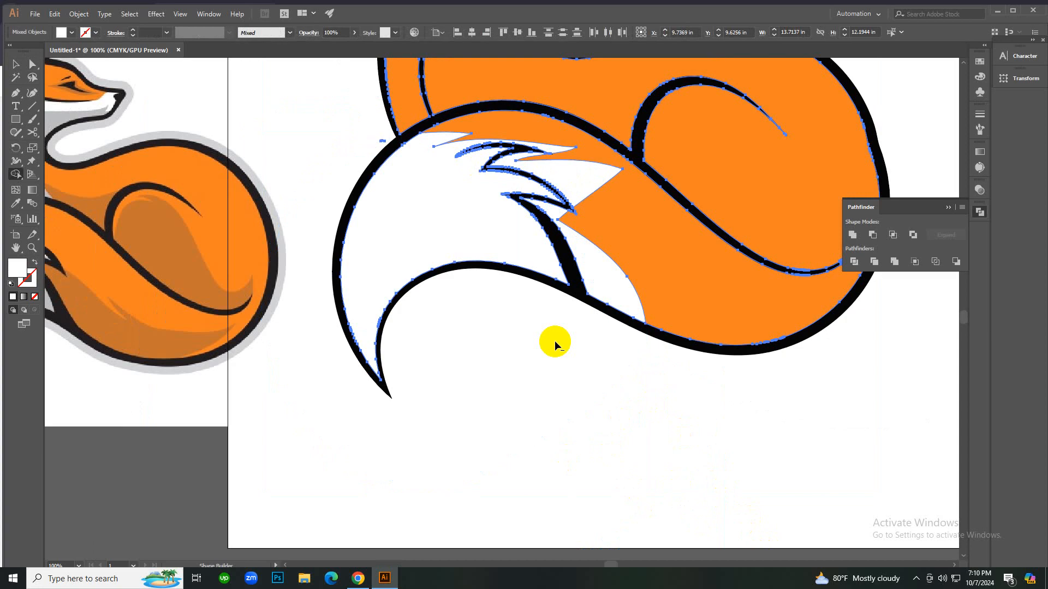
Delete the leftover white pieces on the orange side of the tail's black fur line.
key("v")
left_click(559, 342)
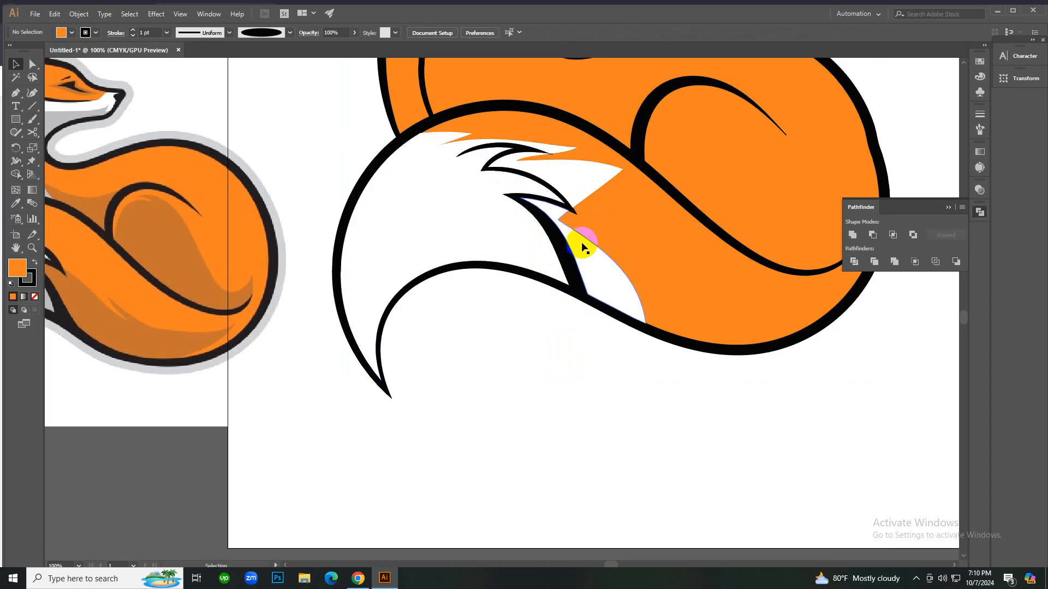
key("Delete")
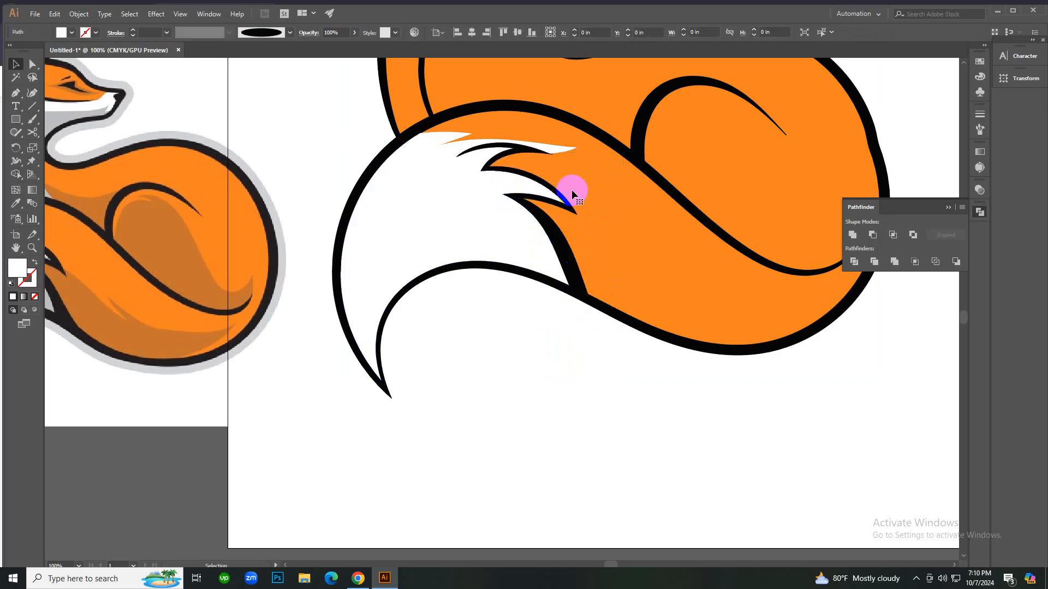
left_click(548, 159)
left_click(554, 356)
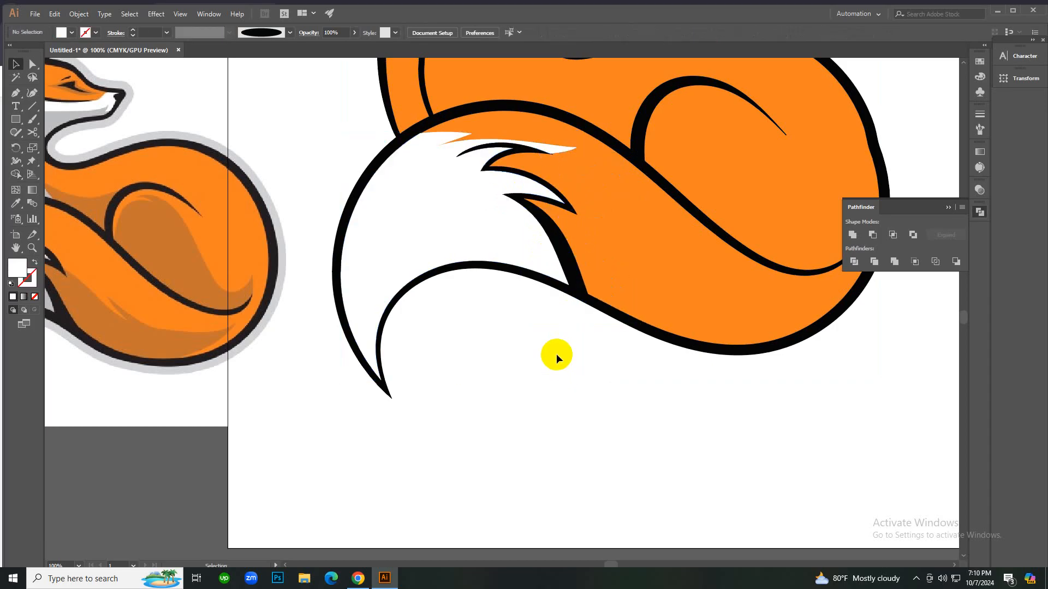
Try to move the overhanging white spike's tip anchor onto the end of the upper black fur line, and undo it.
scroll(508, 327, "down", 1)
scroll(498, 290, "up", 4)
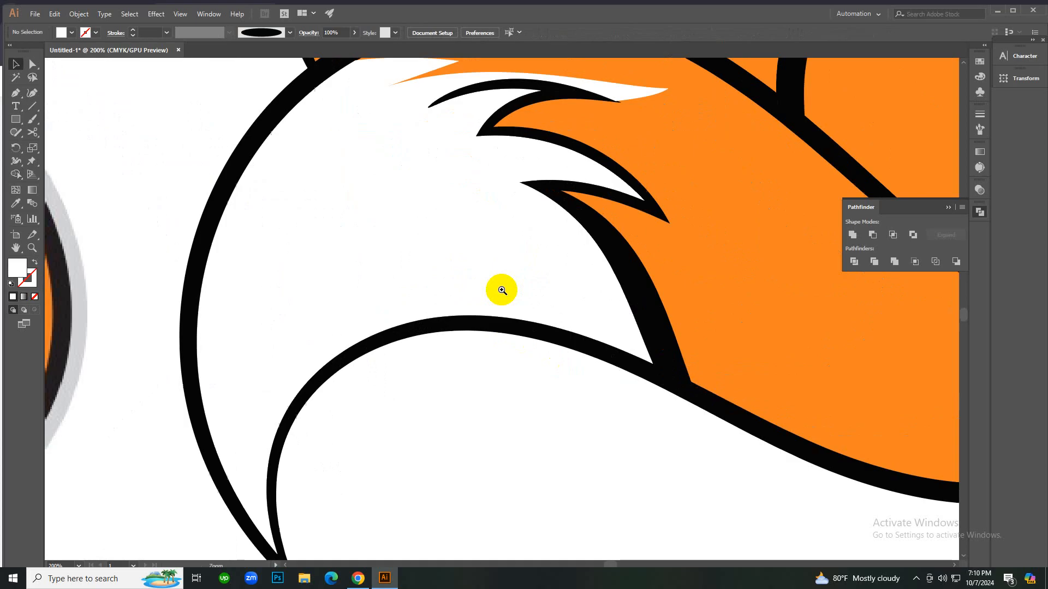
scroll(499, 290, "up", 3)
scroll(502, 276, "up", 1)
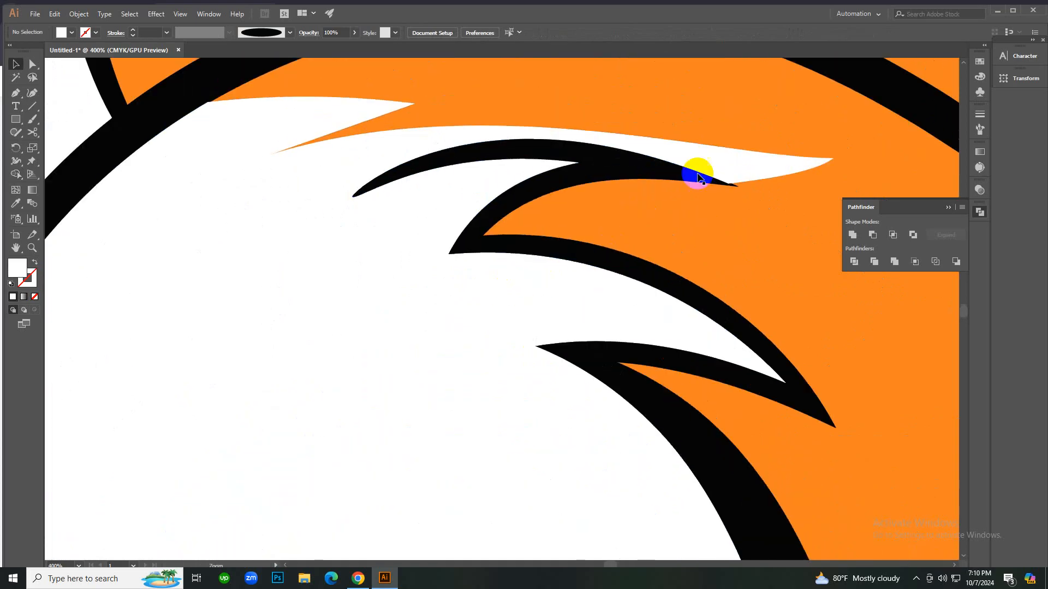
left_click(719, 158)
key("a")
left_click(832, 159)
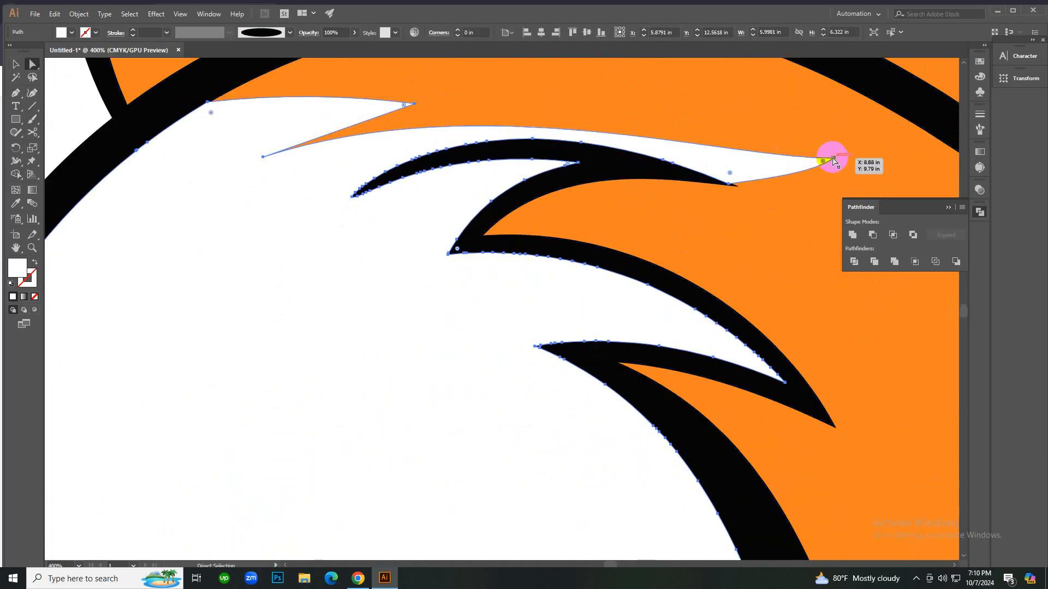
mouse_move(833, 160)
left_mouse_down()
mouse_move(767, 181)
mouse_move(728, 182)
mouse_move(735, 187)
left_mouse_up()
left_click(572, 233, "ctrl")
left_click(533, 259, "ctrl+alt")
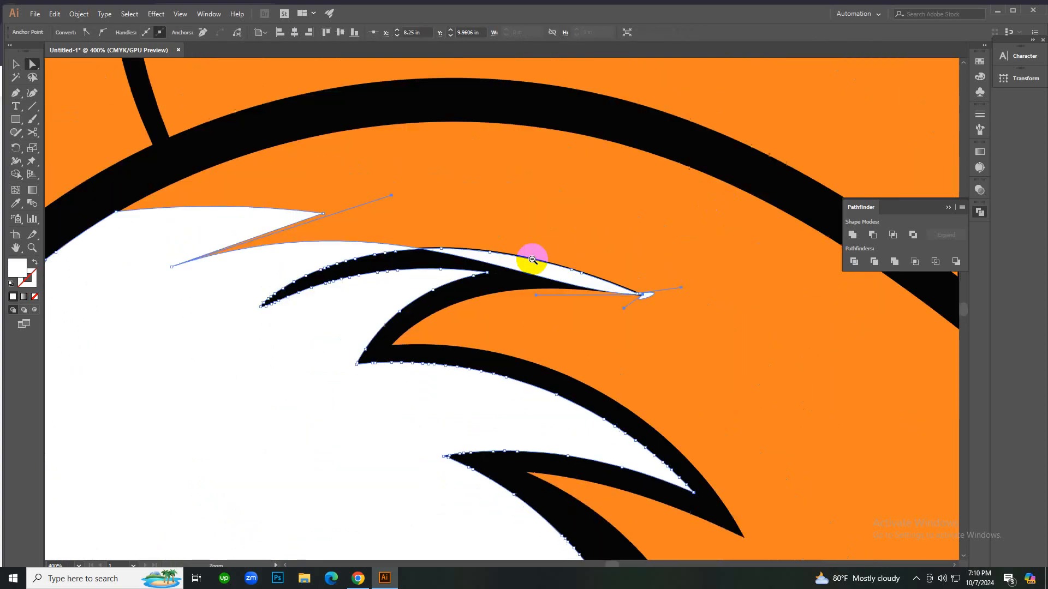
key("ctrl+shift+a")
key("ctrl+z")
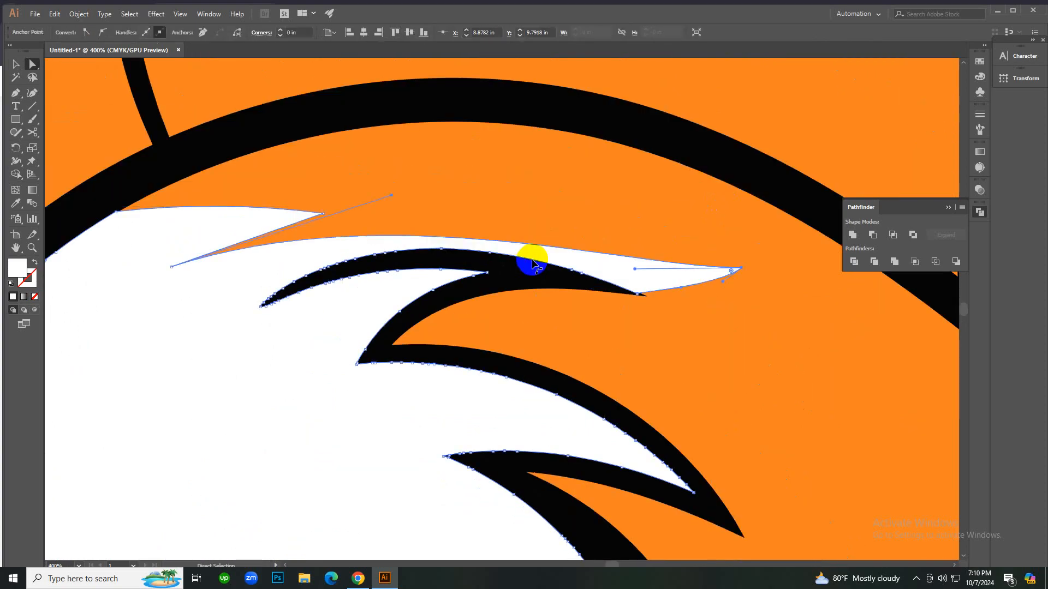
Erase the white overhang above the upper black fur line and carve a deeper notch under the first spike.
key("shift+e")
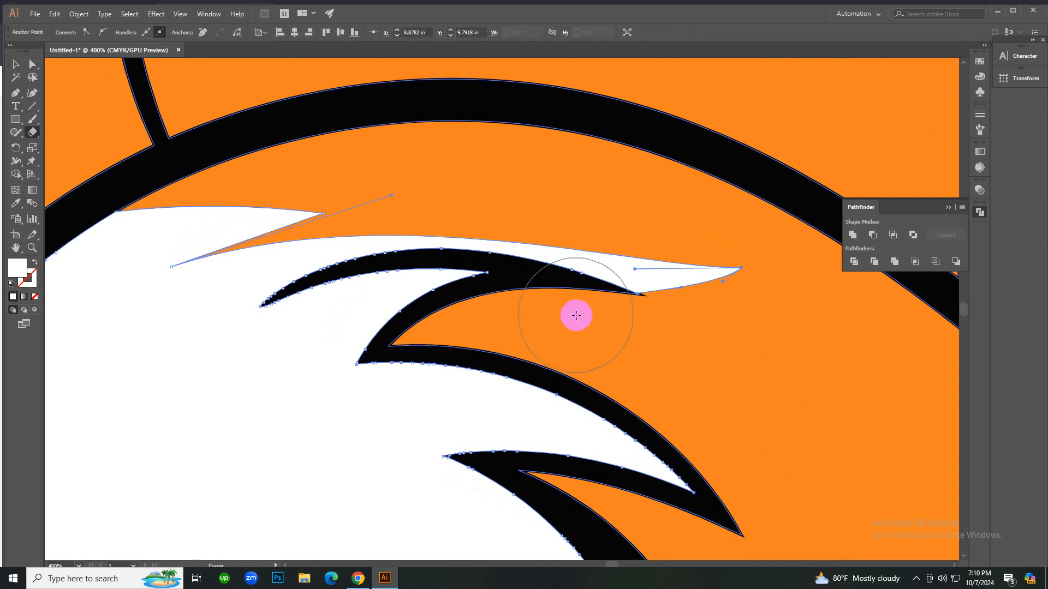
mouse_move(677, 281)
left_mouse_down()
mouse_move(690, 280)
mouse_move(547, 277)
mouse_move(585, 276)
left_mouse_up()
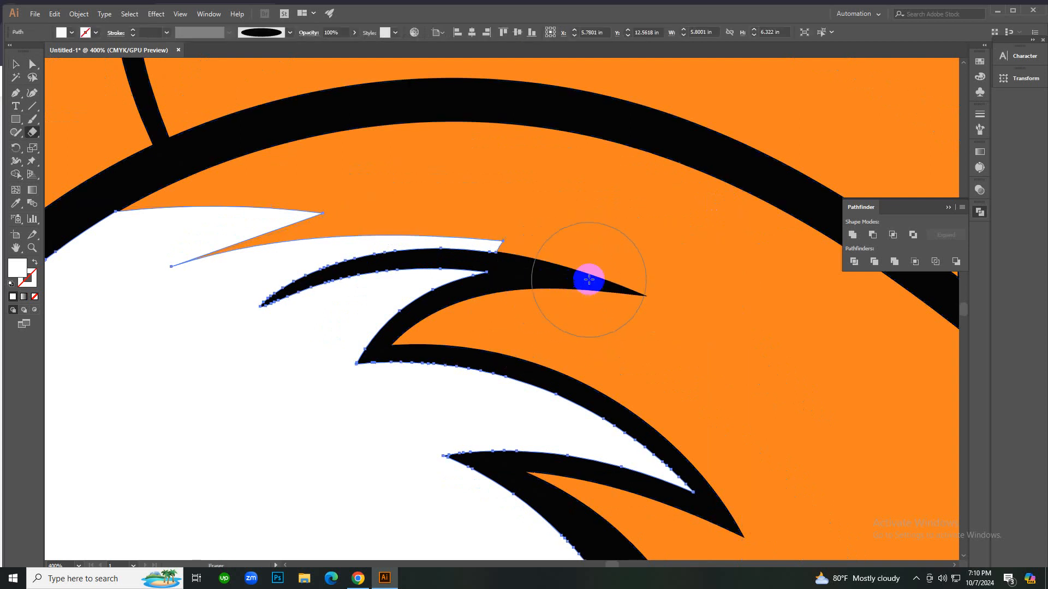
mouse_move(541, 213)
left_mouse_down()
mouse_move(495, 208)
mouse_move(474, 242)
mouse_move(355, 254)
mouse_move(391, 241)
mouse_move(344, 239)
mouse_move(169, 272)
left_mouse_up()
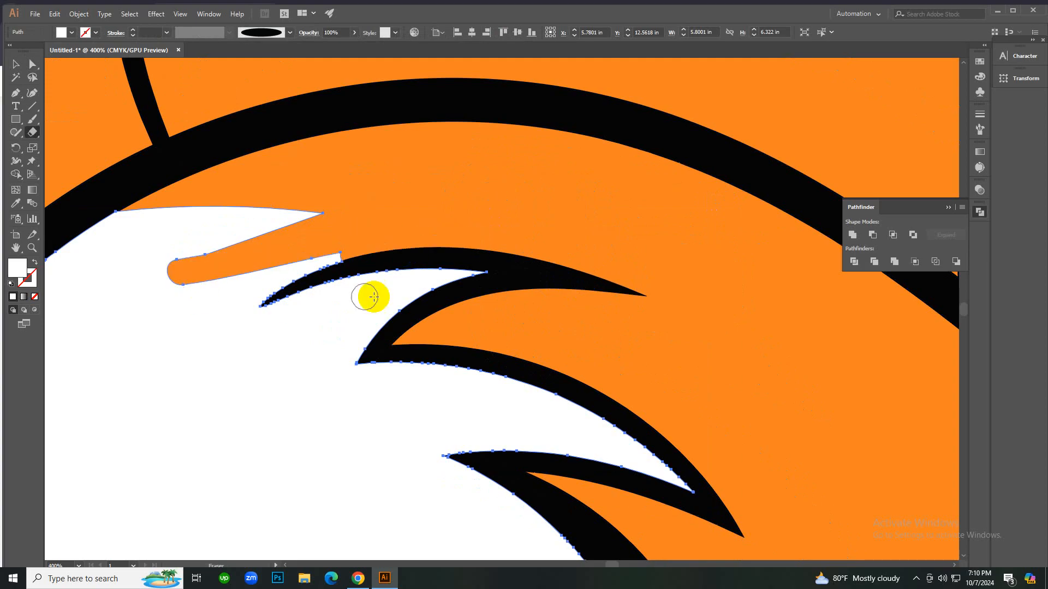
Delete the white tail-tip shape.
scroll(515, 343, "down", 6)
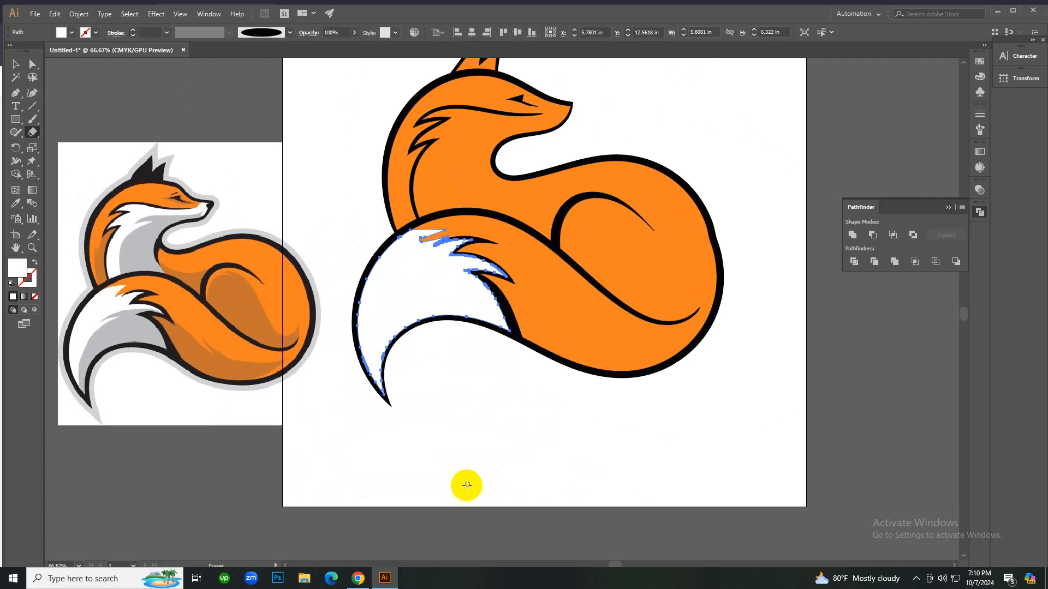
key("v")
left_click(465, 484)
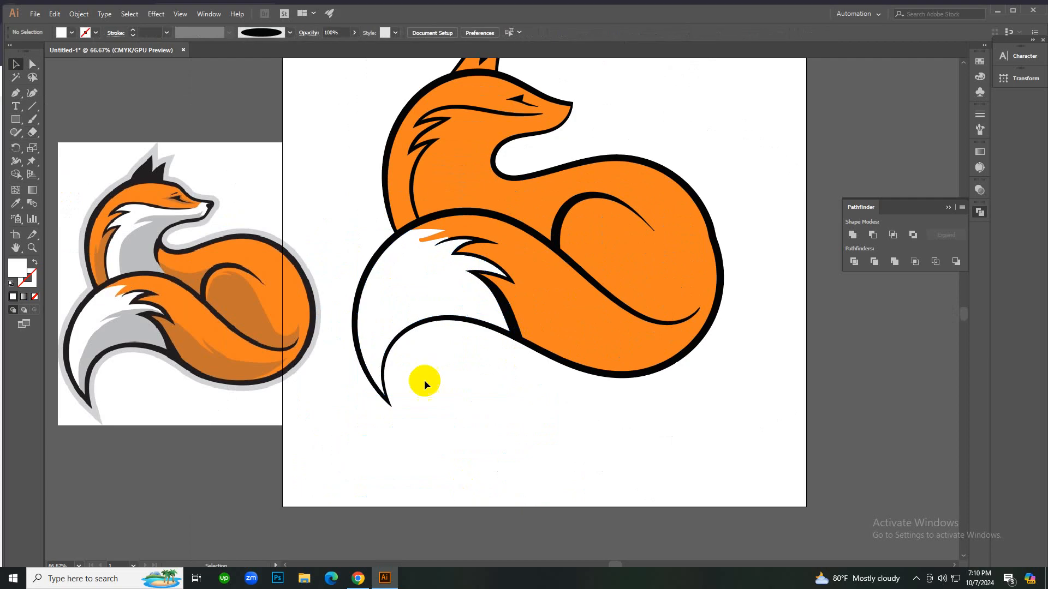
left_click(402, 304)
key("Delete")
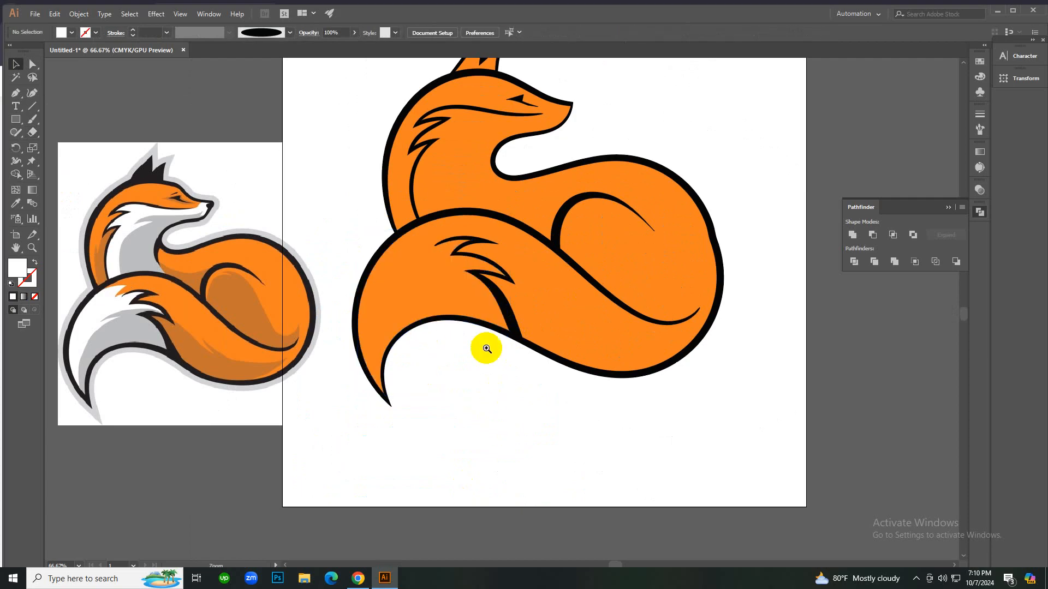
Try to paint a white zigzag fur edge across the top of the tail with the Paintbrush, and undo the strokes.
scroll(487, 348, "up", 3)
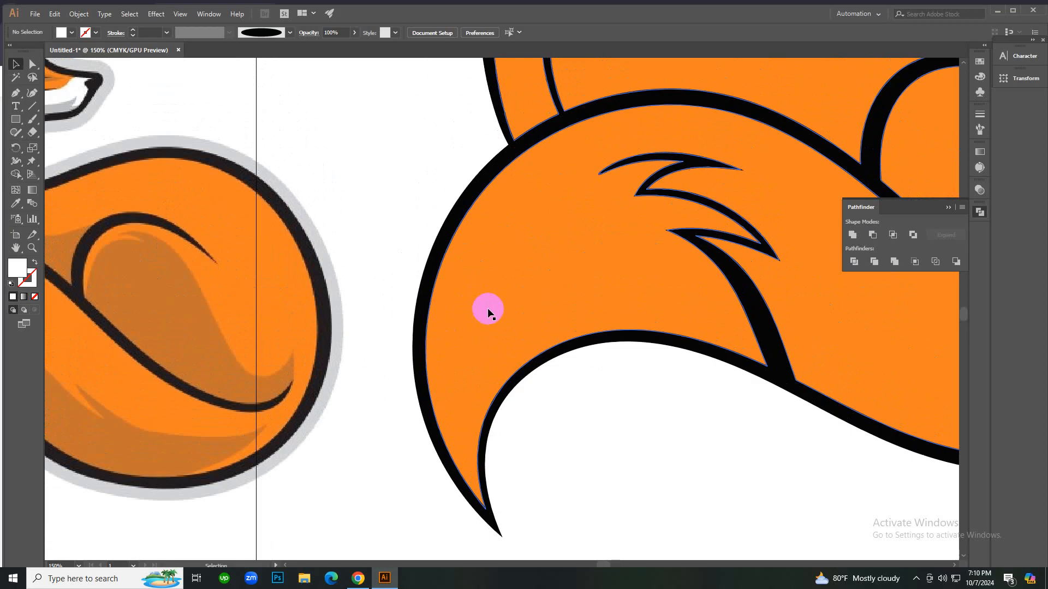
key("b")
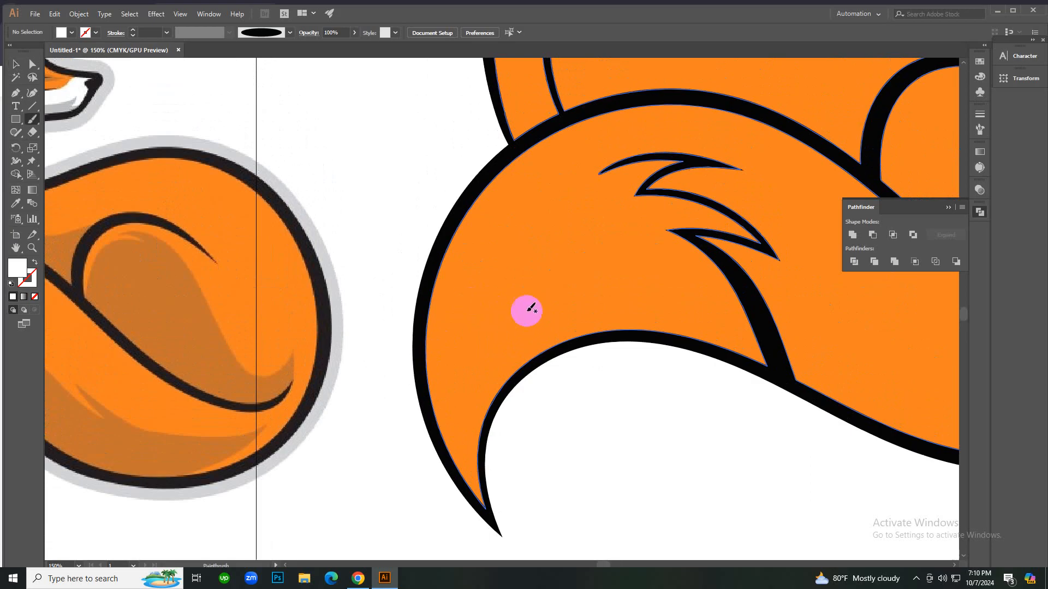
key("ctrl+equal")
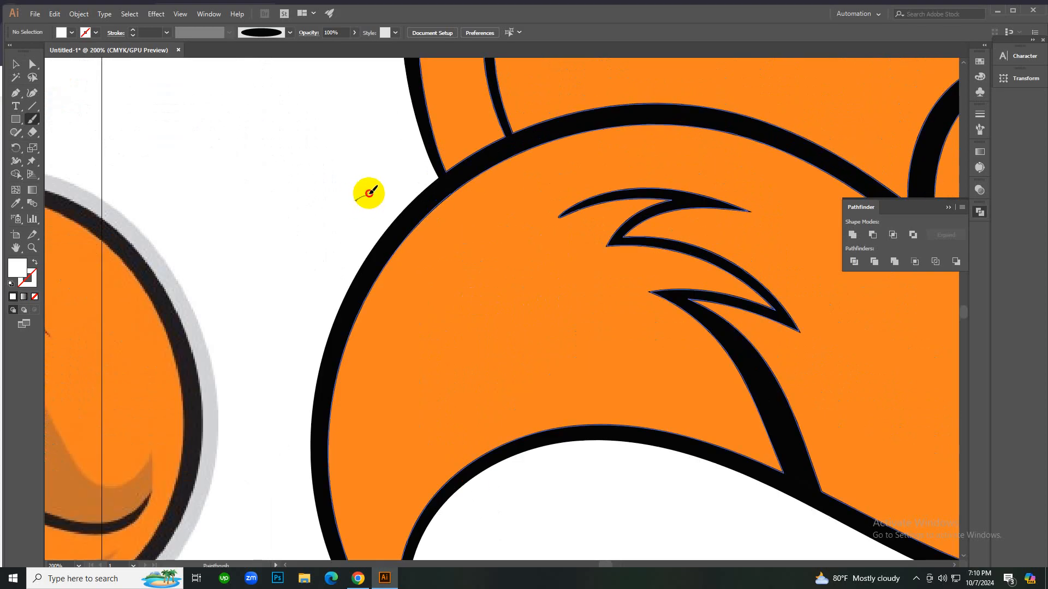
left_click_drag(370, 193, 374, 192)
left_click_drag(410, 229, 402, 221)
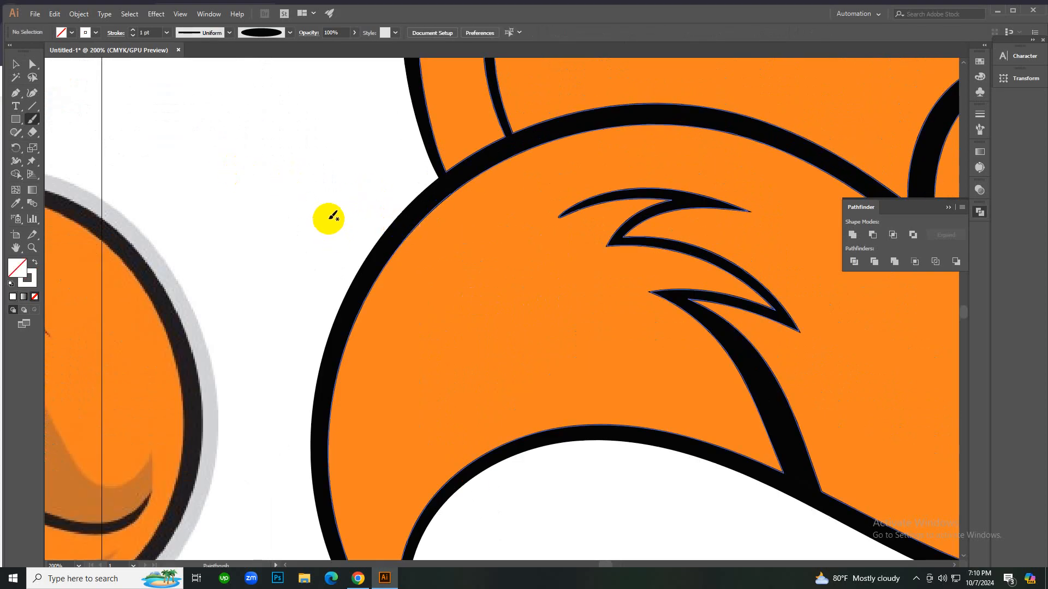
mouse_move(329, 218)
left_mouse_down()
mouse_move(466, 172)
mouse_move(562, 162)
mouse_move(495, 228)
mouse_move(485, 254)
mouse_move(611, 205)
left_mouse_up()
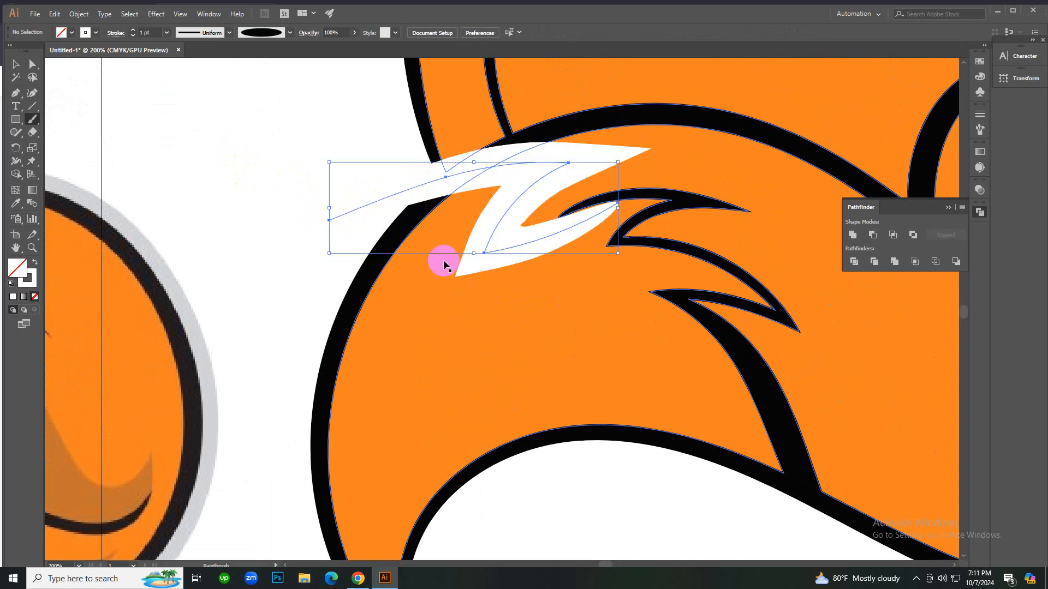
key("ctrl+minus")
left_click(312, 303, "alt")
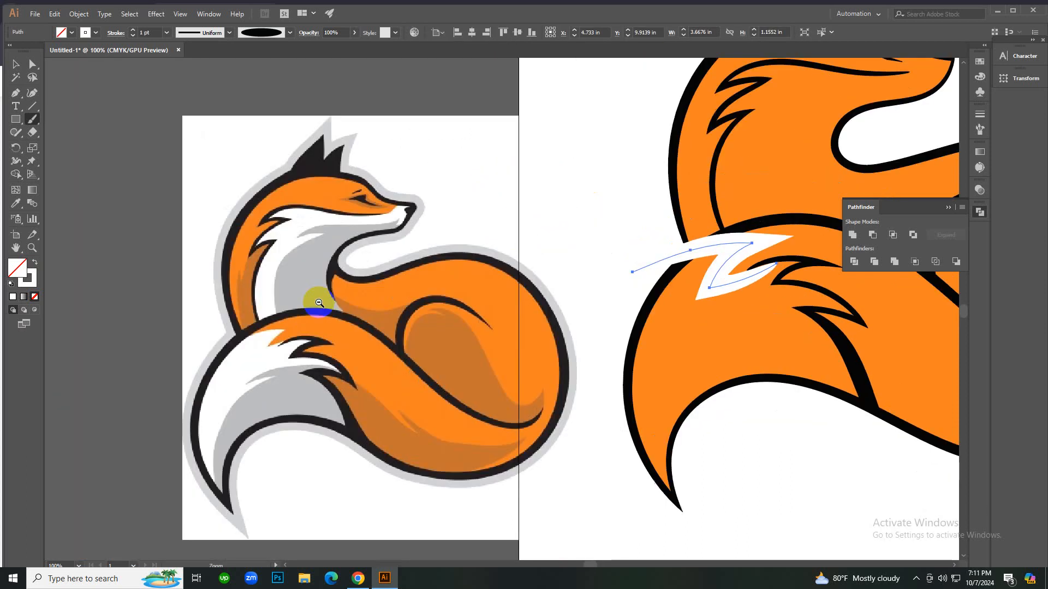
left_click(571, 294)
key("ctrl+plus")
key("ctrl+z")
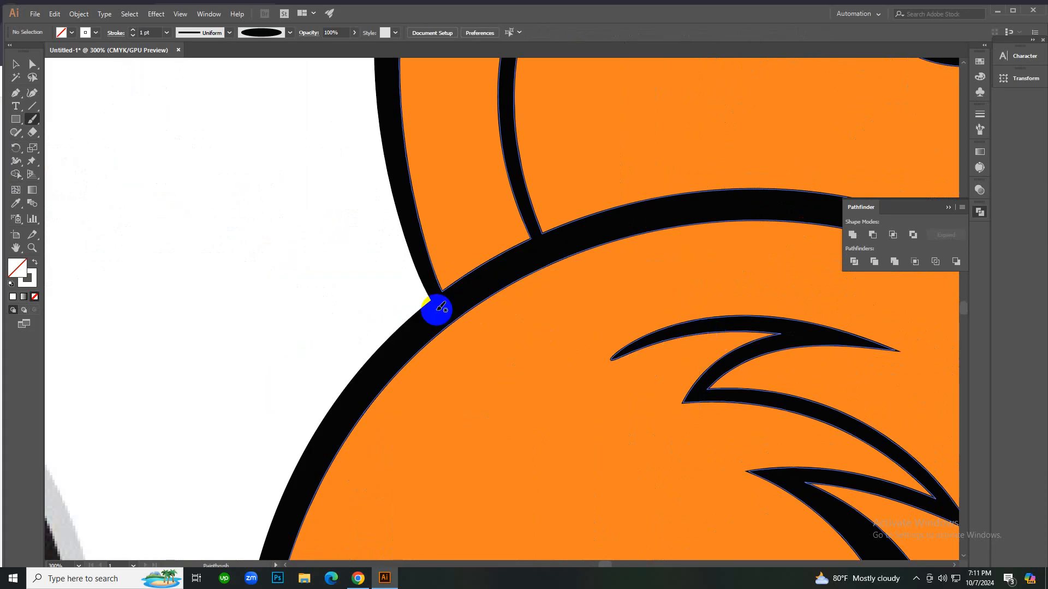
mouse_move(352, 314)
left_mouse_down()
mouse_move(392, 297)
mouse_move(580, 274)
mouse_move(584, 306)
mouse_move(553, 349)
left_mouse_up()
key("ctrl+z")
Paint a closed white outline with a zigzag fur edge around the tail tip, and swap its stroke to a fill.
left_click(465, 377, "ctrl+alt")
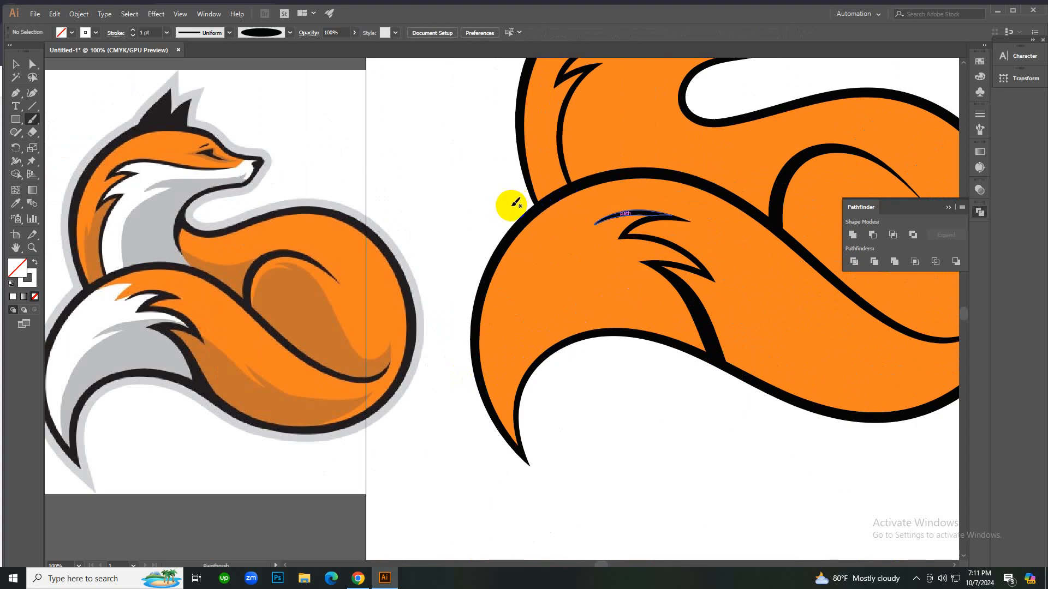
mouse_move(531, 205)
left_mouse_down()
mouse_move(617, 189)
mouse_move(557, 245)
left_mouse_up()
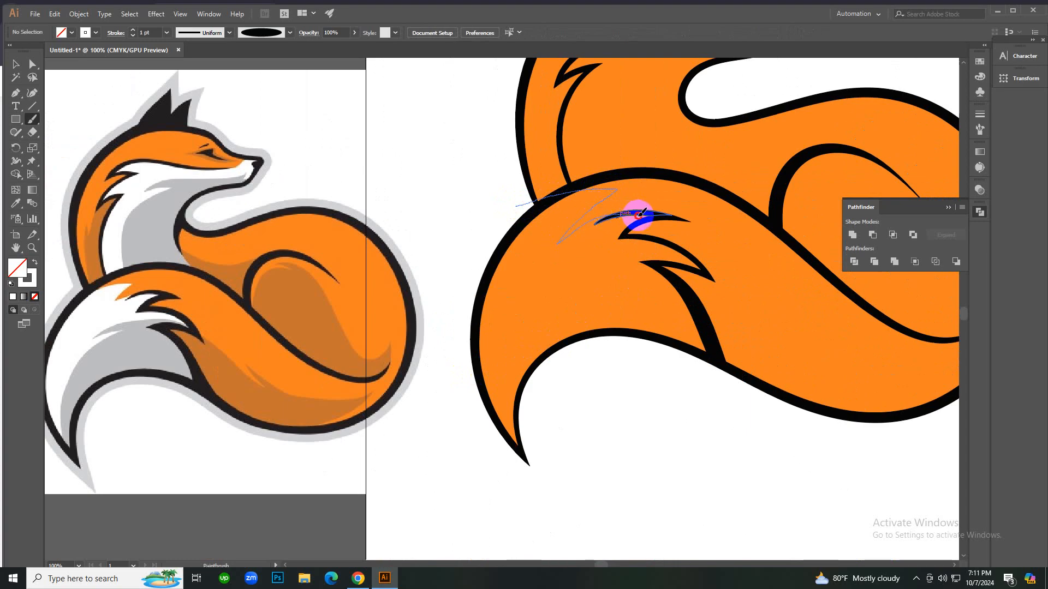
mouse_move(649, 214)
left_mouse_down()
mouse_move(715, 239)
mouse_move(763, 337)
mouse_move(749, 408)
mouse_move(562, 485)
mouse_move(466, 496)
mouse_move(430, 245)
mouse_move(521, 206)
left_mouse_up()
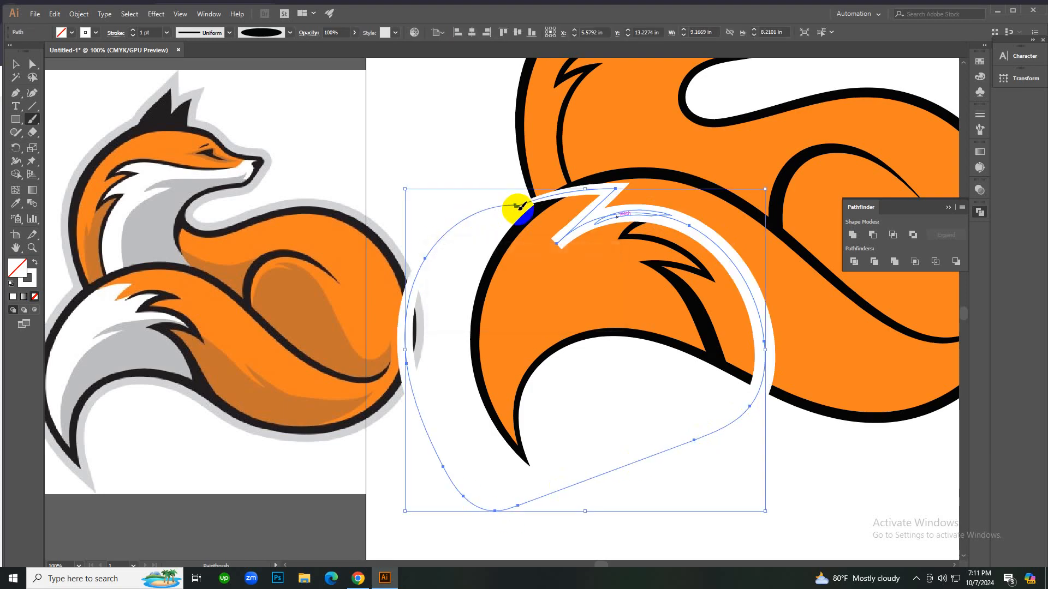
key("shift+x")
key("v")
left_click(709, 494)
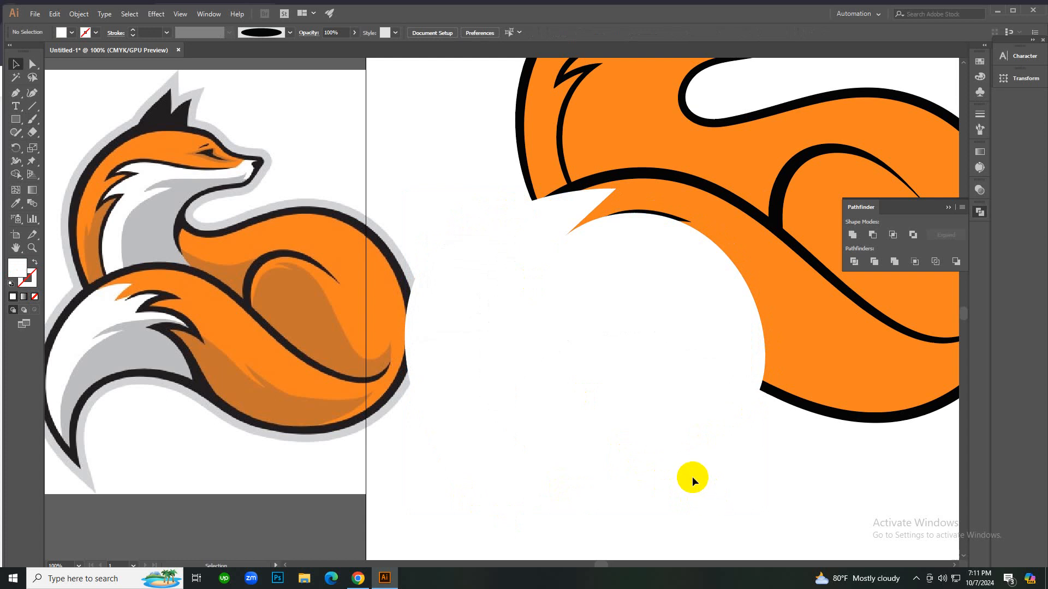
Trim the white fur shape to the tail tip with Shape Builder, removing the parts outside the tail and over the orange.
left_click(660, 427)
left_click(837, 336, "shift")
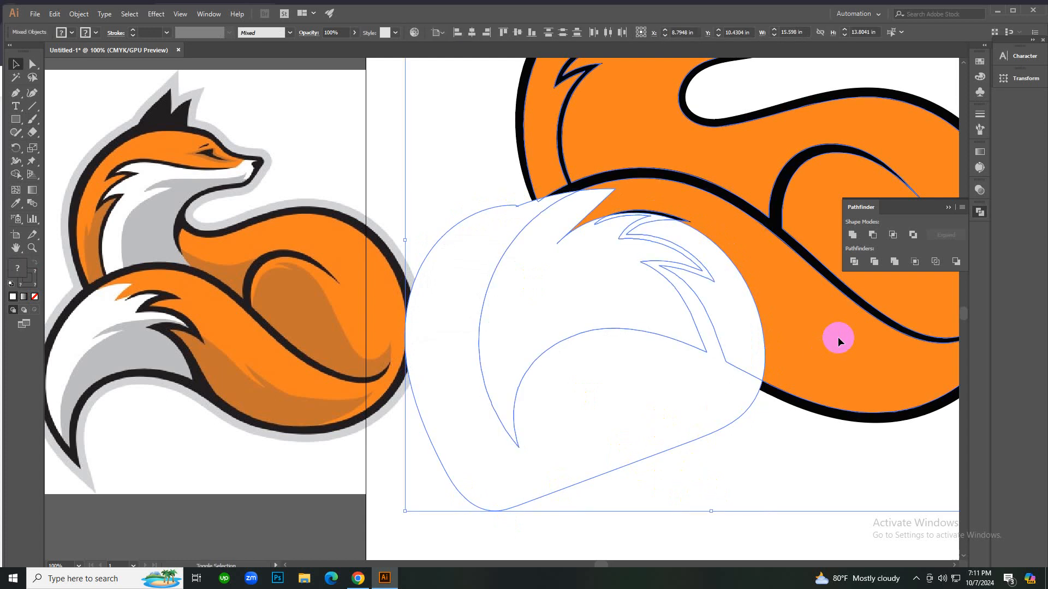
key("shift+m")
left_click(720, 379)
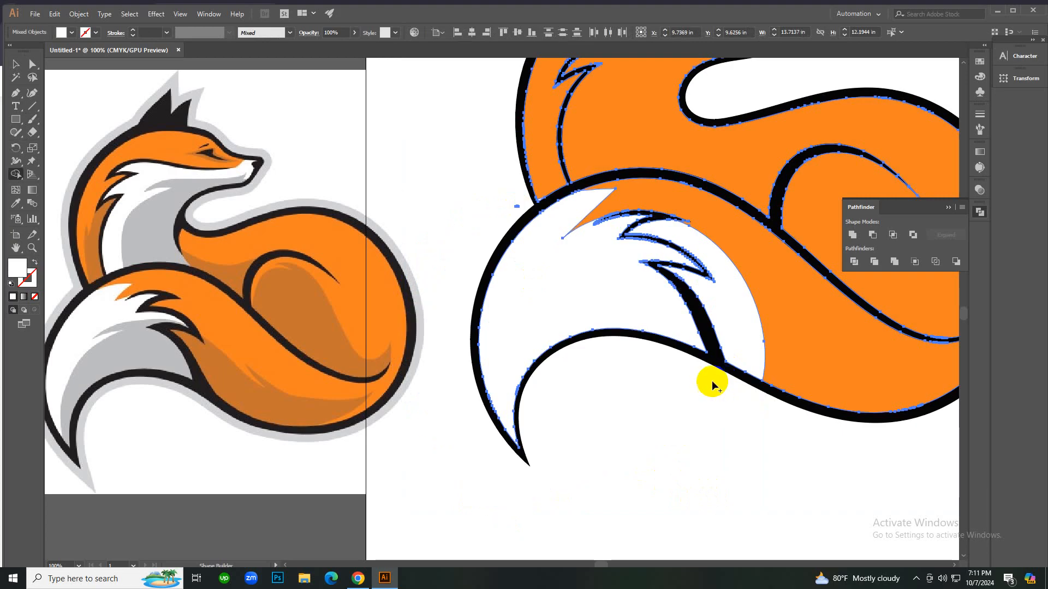
key("b")
left_click(674, 407)
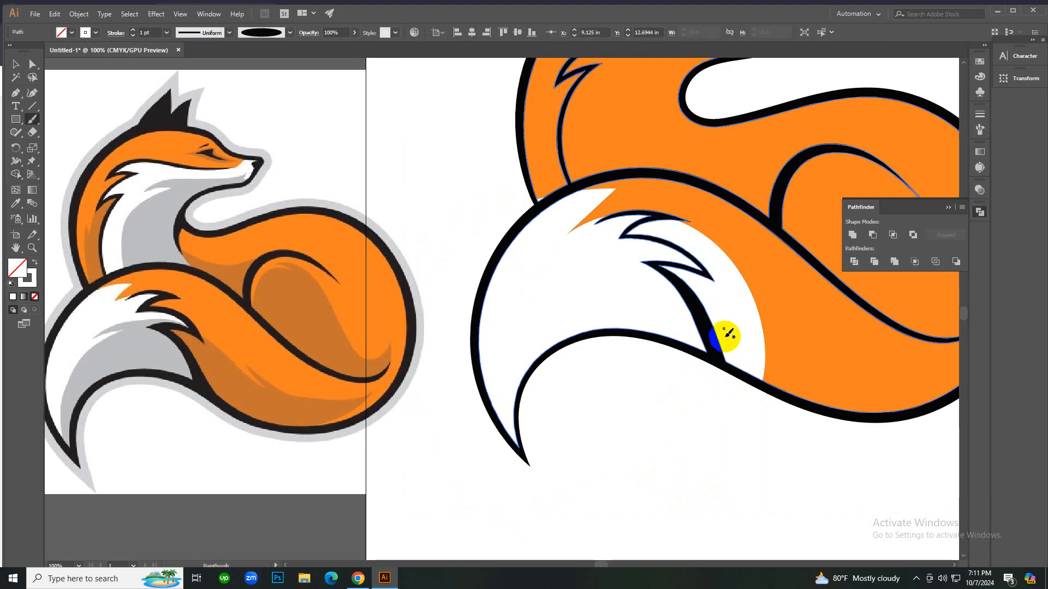
key("v")
left_click(742, 326)
left_click(740, 323, "shift")
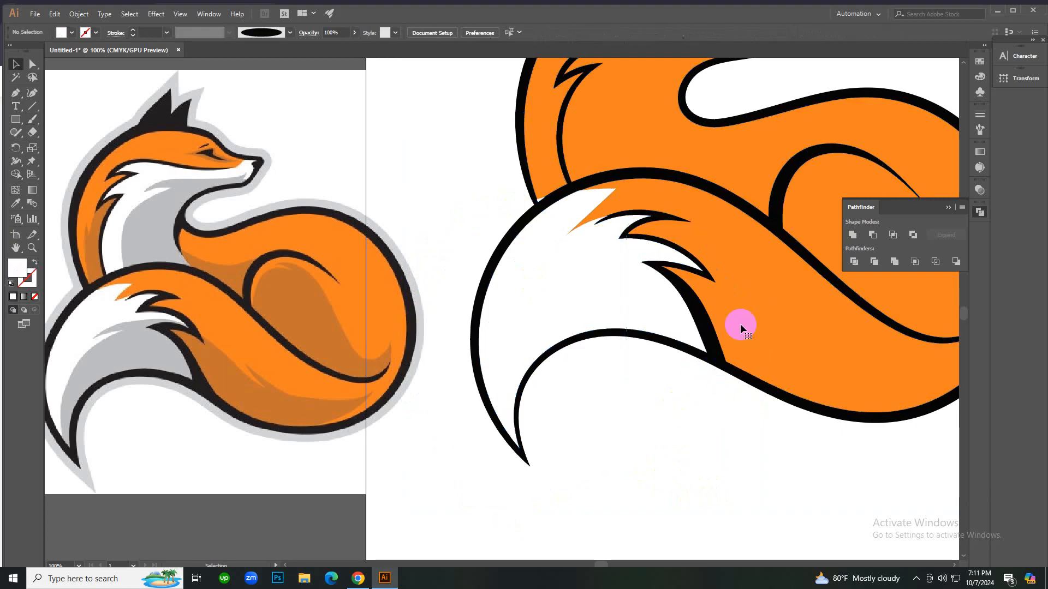
Delete the small white sliver left where the neck meets the tail outline.
left_click(598, 335, "ctrl+alt")
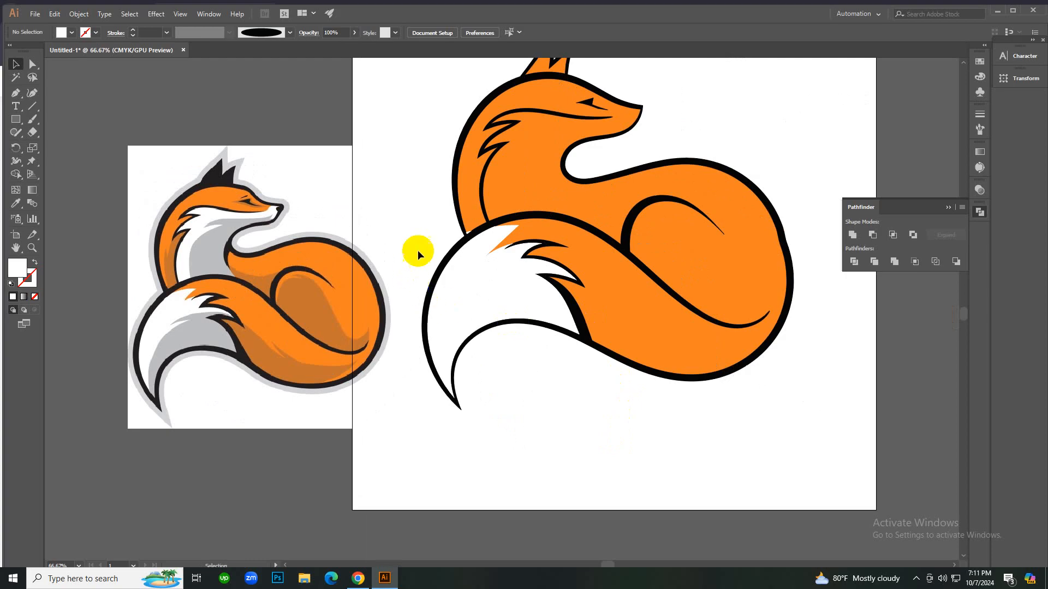
left_click_drag(446, 266, 559, 346)
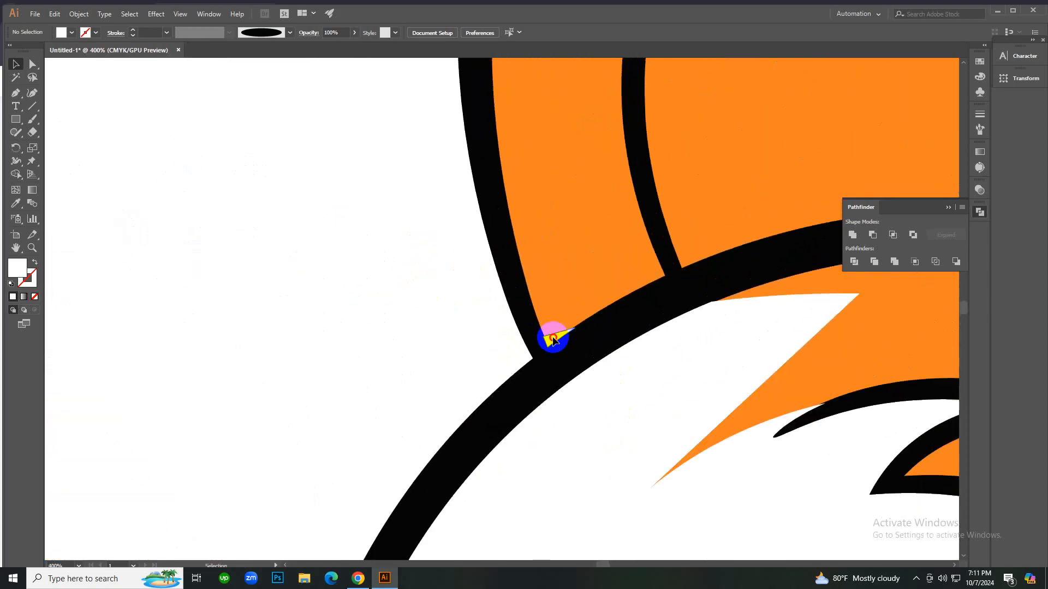
scroll(533, 406, "down", 6)
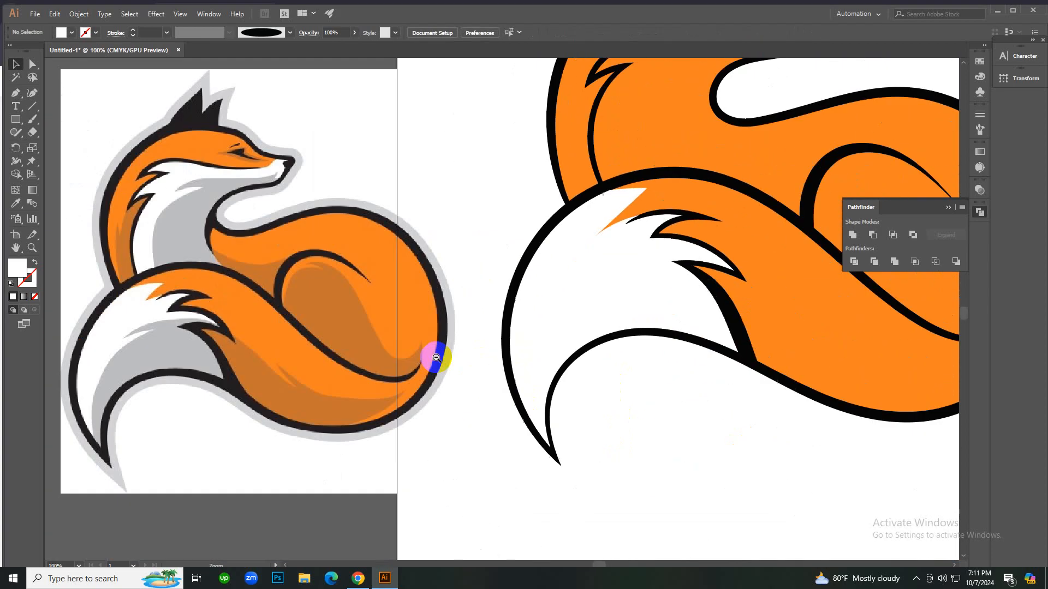
Sample the light grey shading on the reference fox's tail tip for use with the Paintbrush.
scroll(607, 296, "up", 1)
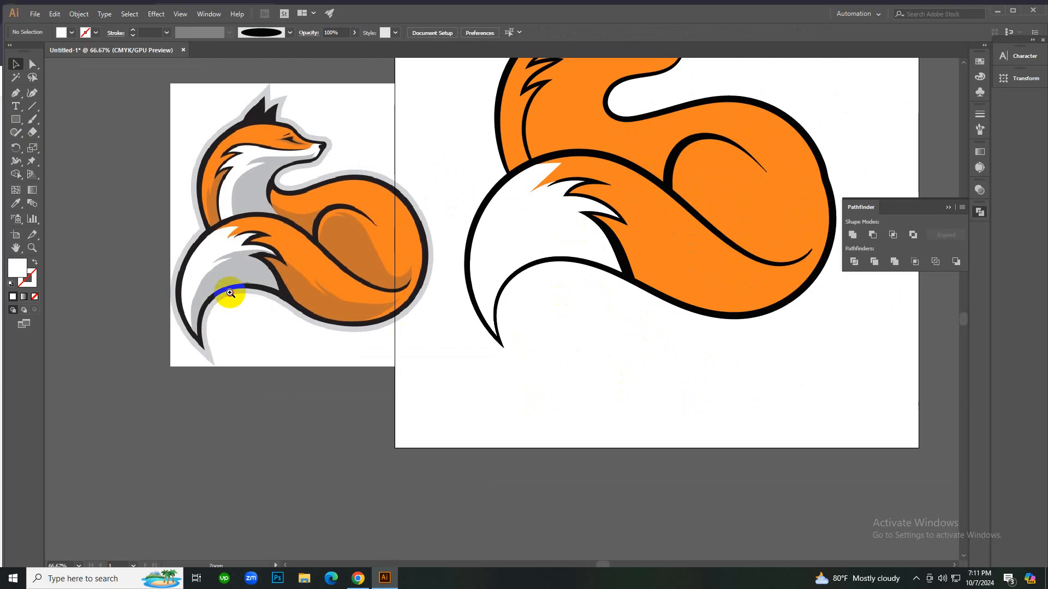
scroll(426, 316, "up", 1)
left_click(701, 339, "ctrl+alt")
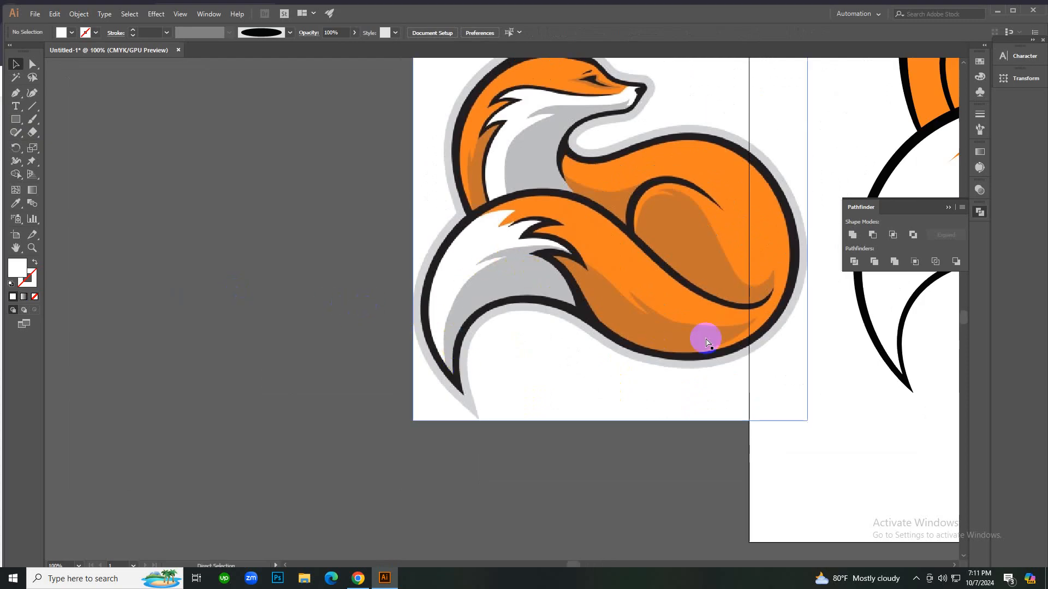
key("i")
key("ctrl+equal")
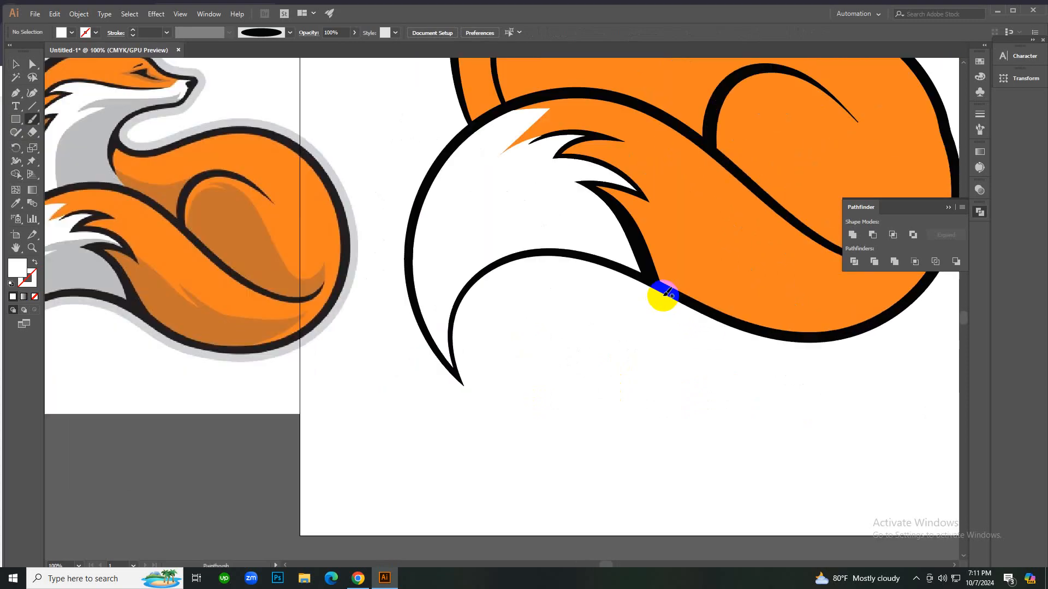
left_click(98, 273)
key("b")
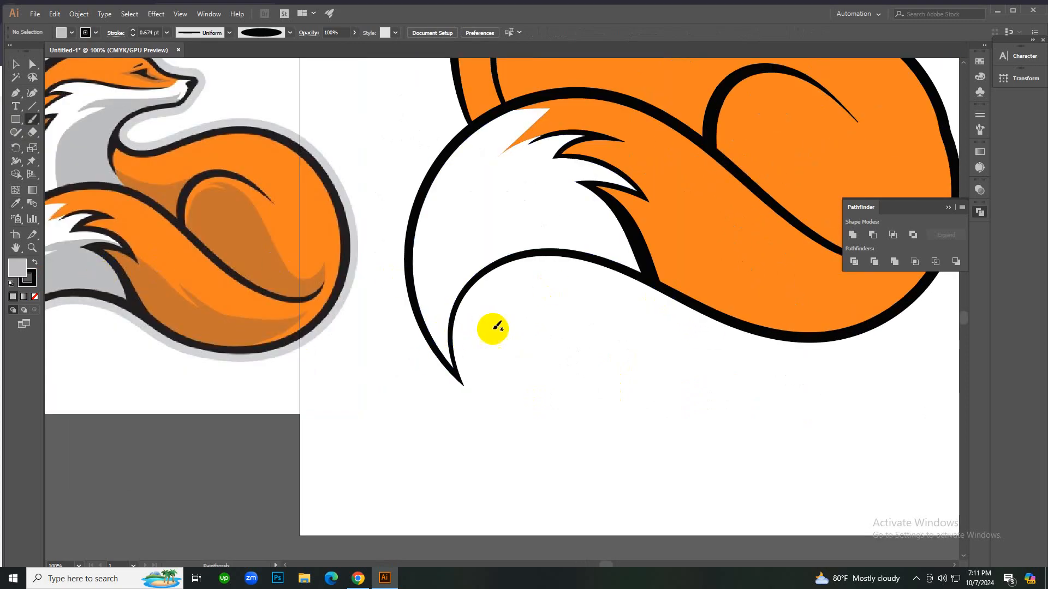
key("ctrl+minus")
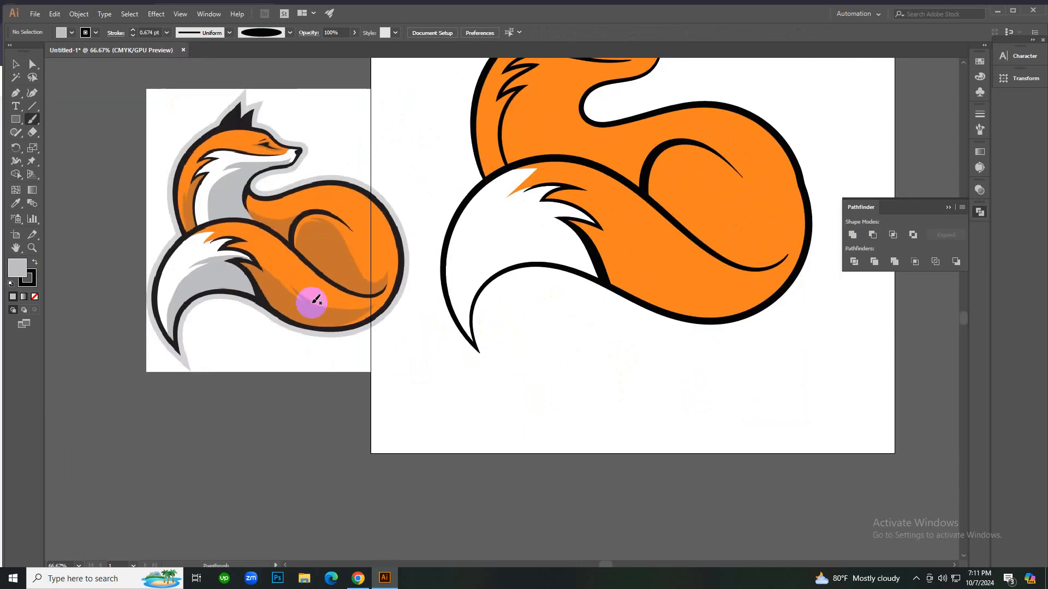
key("i")
key("b")
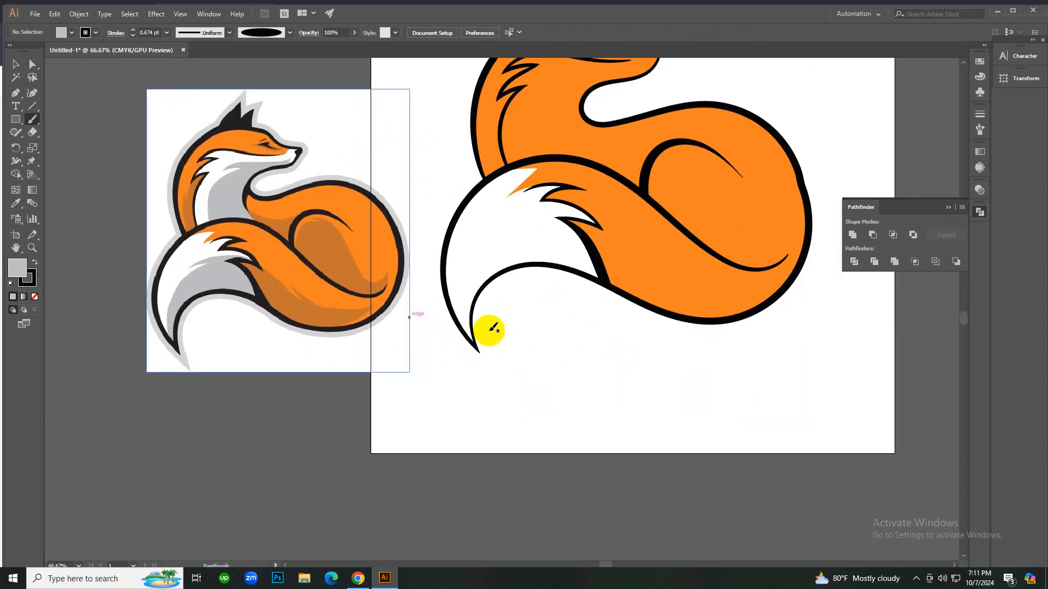
Try to paint the upper edge of the grey shading along the inside of the white tail tip.
key("ctrl+equal")
left_click_drag(498, 293, 665, 241)
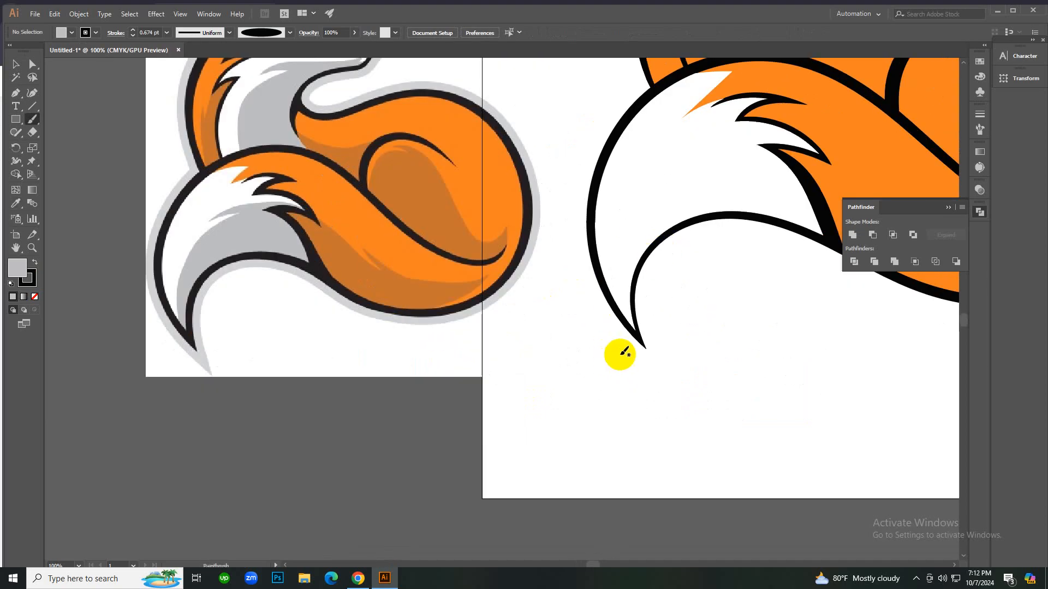
mouse_move(636, 329)
left_mouse_down()
mouse_move(622, 293)
mouse_move(625, 231)
mouse_move(653, 198)
mouse_move(764, 186)
mouse_move(717, 181)
mouse_move(756, 172)
mouse_move(863, 191)
left_mouse_up()
left_click(746, 239, "alt")
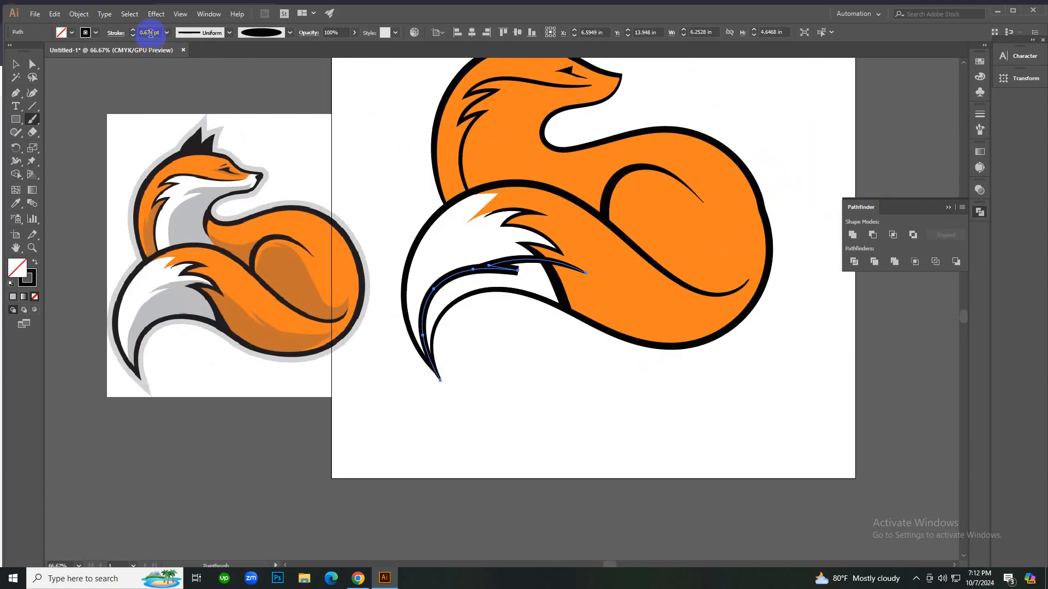
Set the stroke weight to 0.25 pt and undo the painted shading strokes.
type("0.25")
key("Return")
key("ctrl+z")
key("ctrl+z")
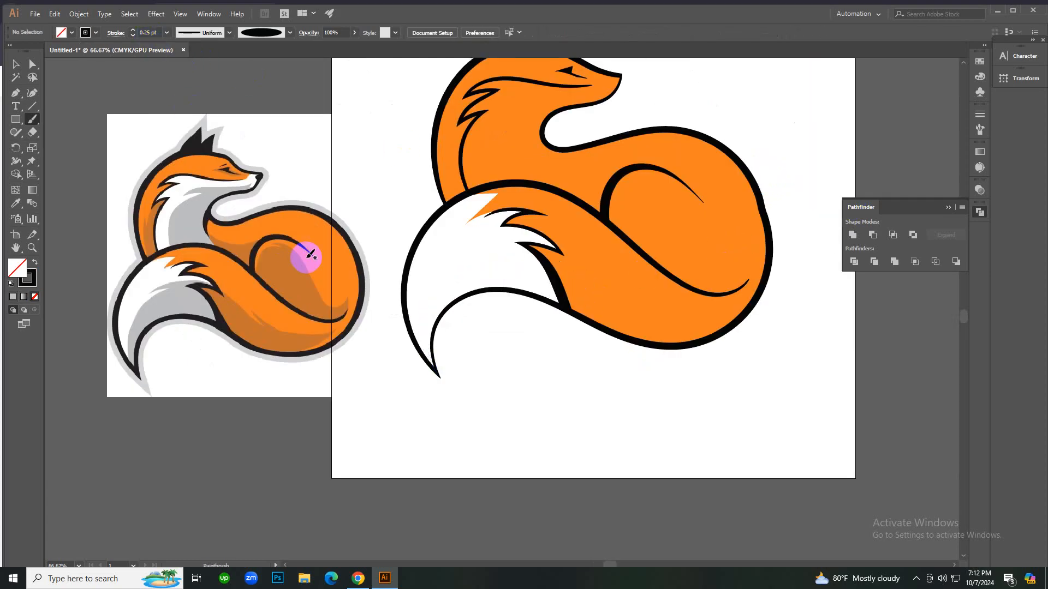
Close the Pathfinder panel and paint a closed shading outline with one fur spike along the lower tail, extending below its outline.
left_click(491, 318, "ctrl")
left_click_drag(491, 318, 542, 304)
left_click(948, 208)
key("ctrl+minus")
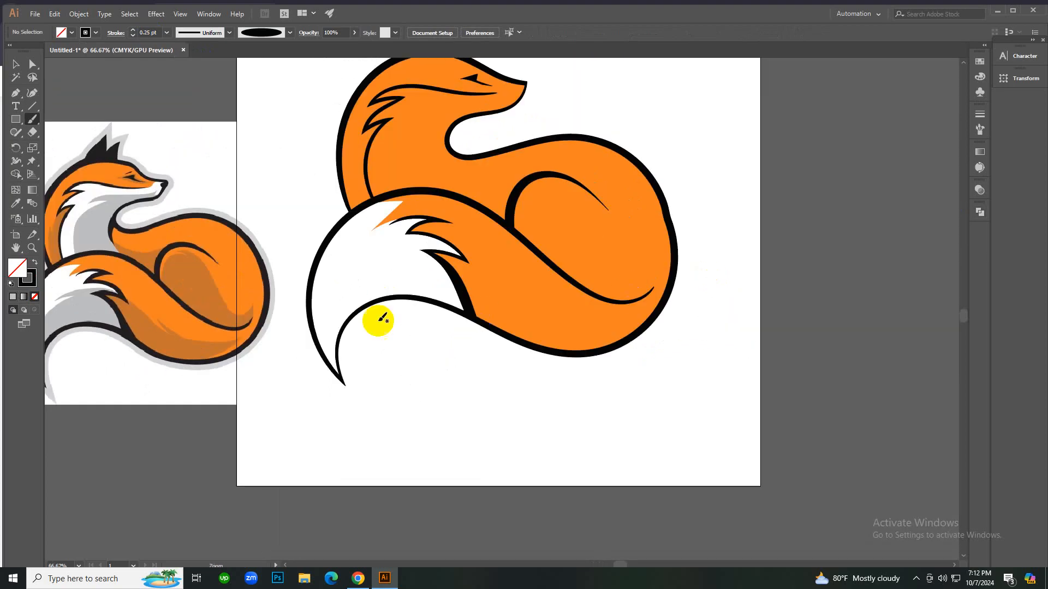
mouse_move(343, 320)
left_mouse_down()
mouse_move(402, 309)
mouse_move(390, 350)
left_mouse_up()
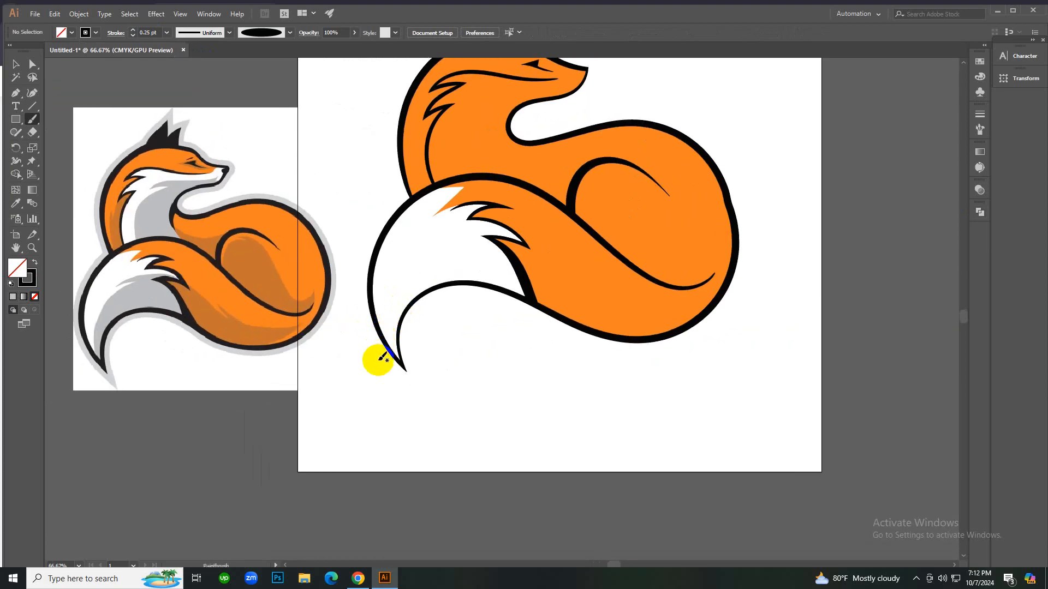
left_click_drag(398, 390, 386, 327)
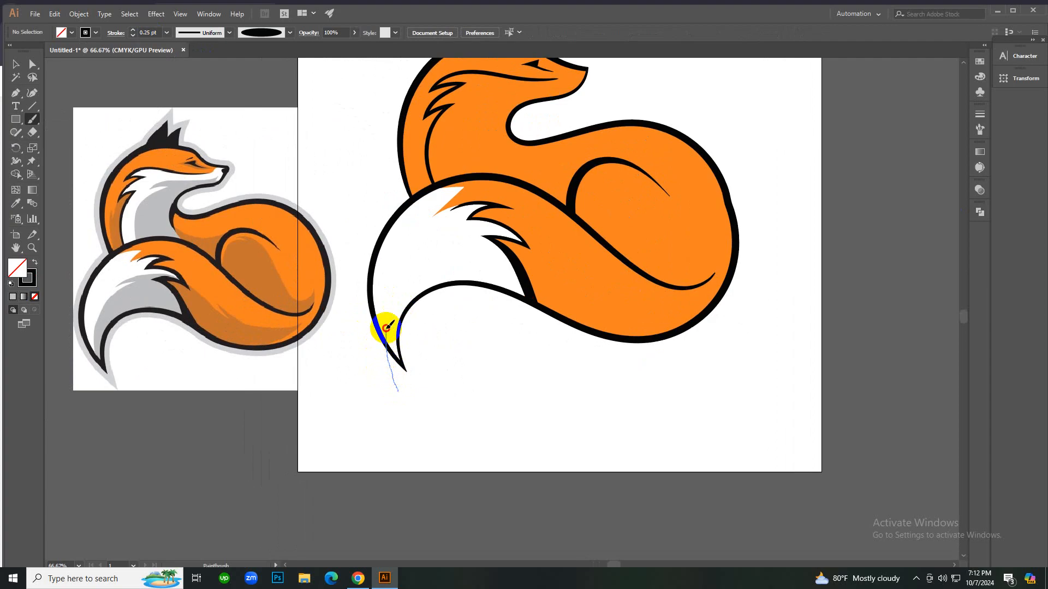
mouse_move(417, 274)
left_mouse_down()
mouse_move(480, 271)
mouse_move(454, 257)
mouse_move(507, 250)
mouse_move(598, 305)
mouse_move(654, 316)
mouse_move(706, 308)
mouse_move(695, 326)
mouse_move(554, 366)
mouse_move(453, 354)
mouse_move(397, 390)
left_mouse_up()
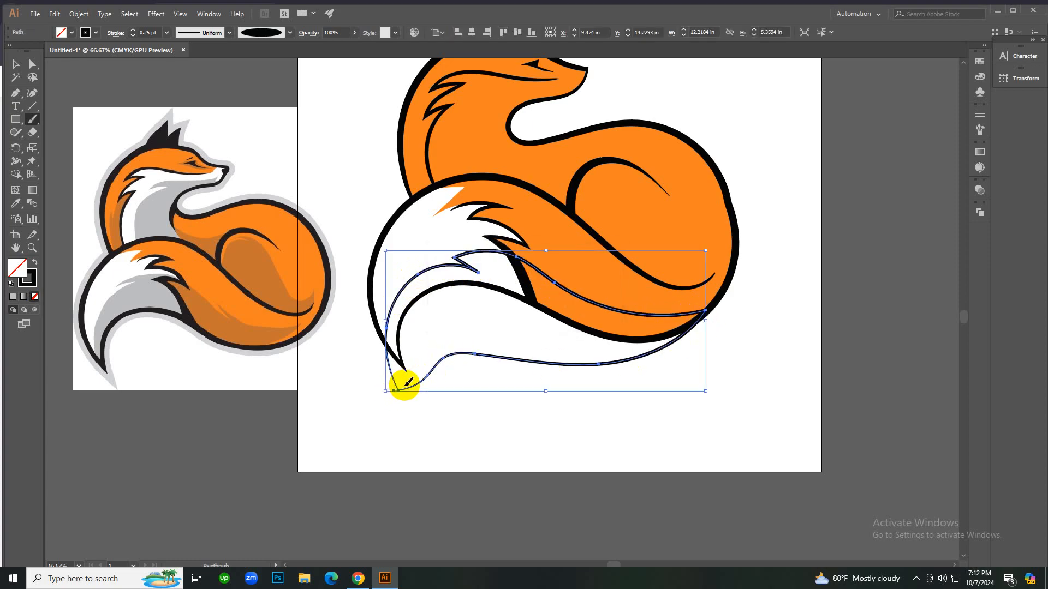
Fill the shading outline with the grey sampled from the reference tail and remove its stroke.
key("i")
left_click(403, 385)
left_click(122, 294)
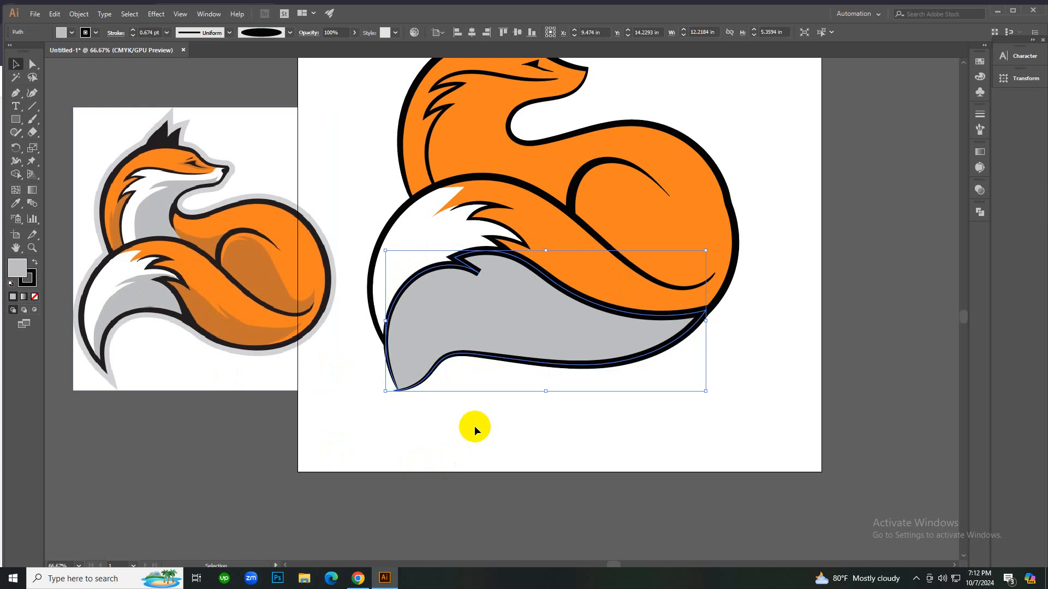
left_click(480, 285)
left_click(97, 33)
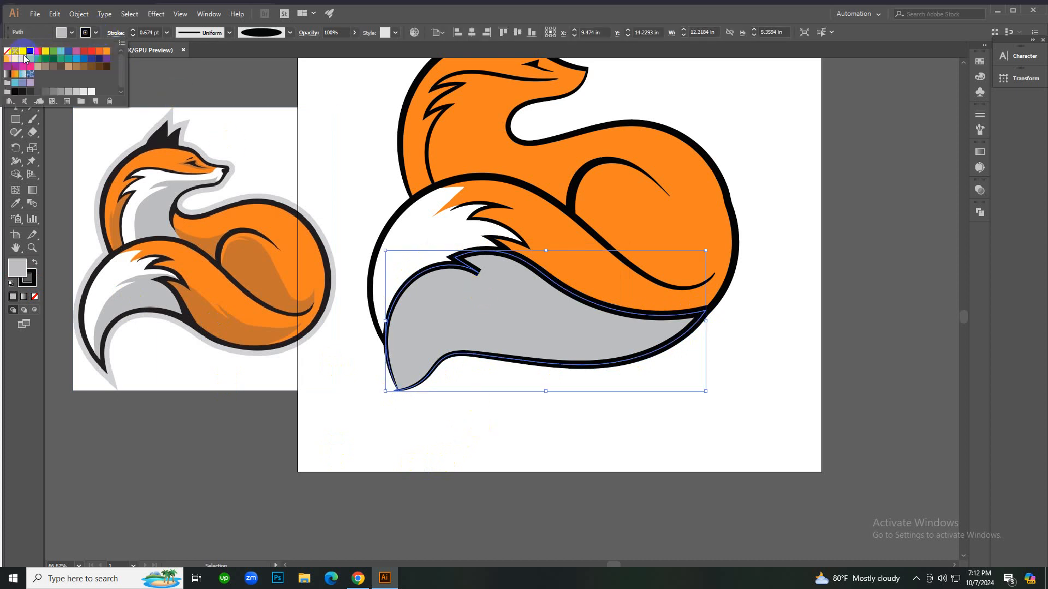
left_click(8, 51)
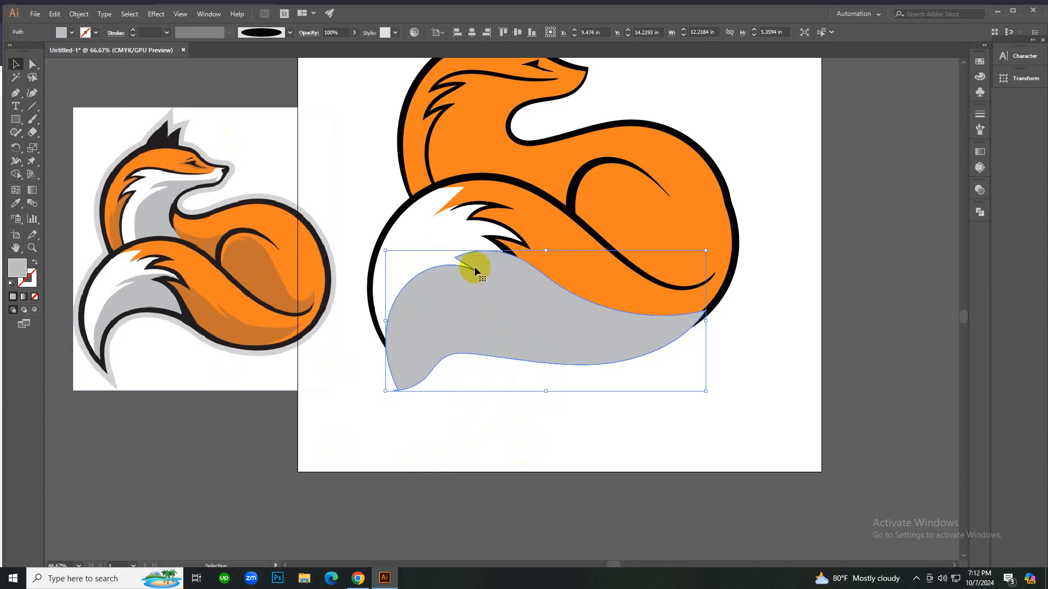
Remove the grey area below the tail with Shape Builder, using the white tip and orange body shapes as boundaries.
left_click(611, 293, "shift")
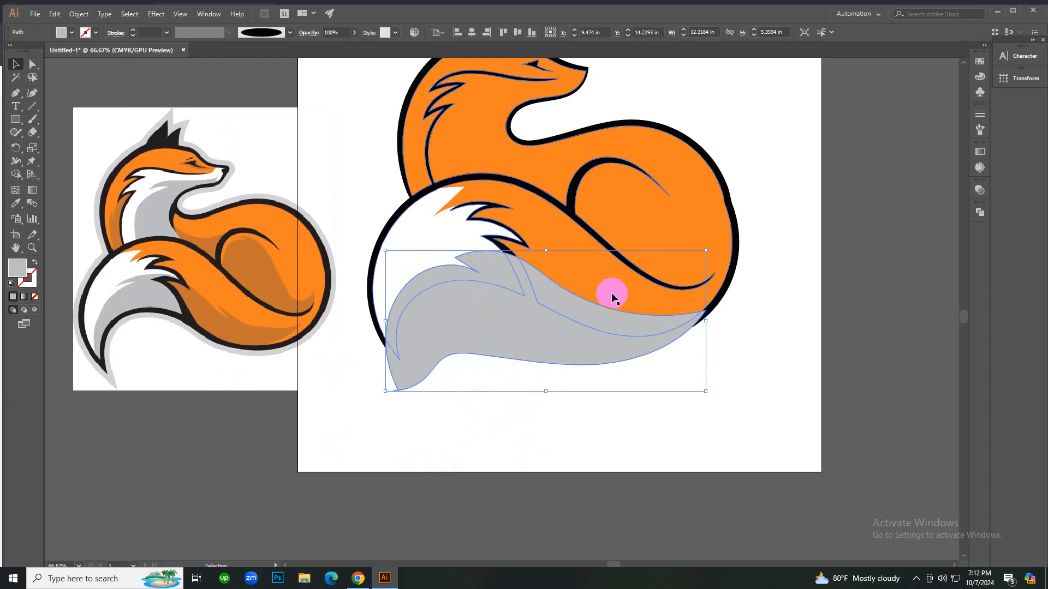
left_click(420, 241, "shift")
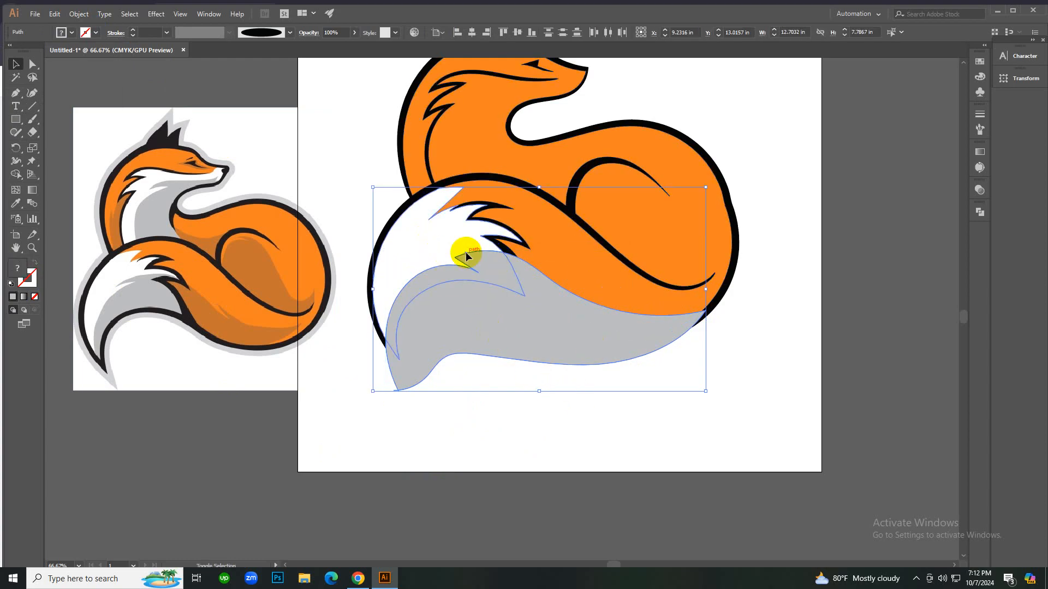
left_click(561, 266, "shift")
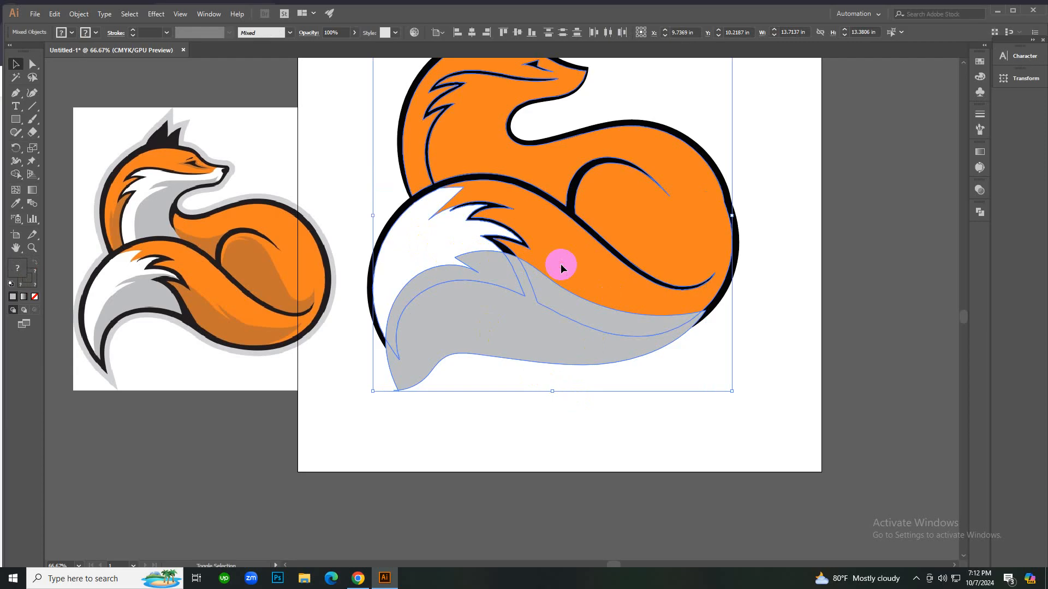
key("shift+m")
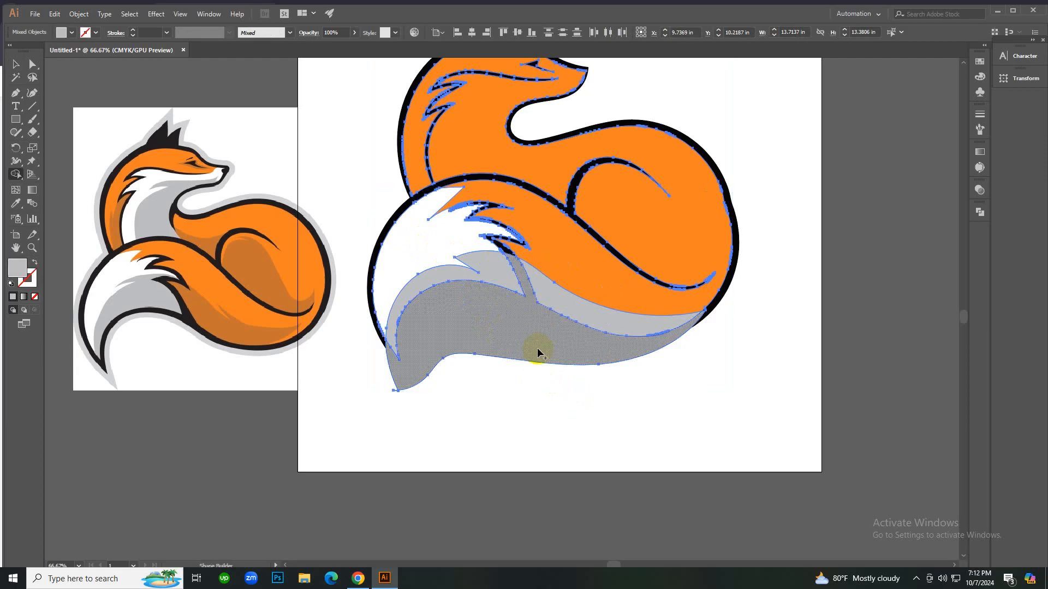
left_click(537, 348, "alt")
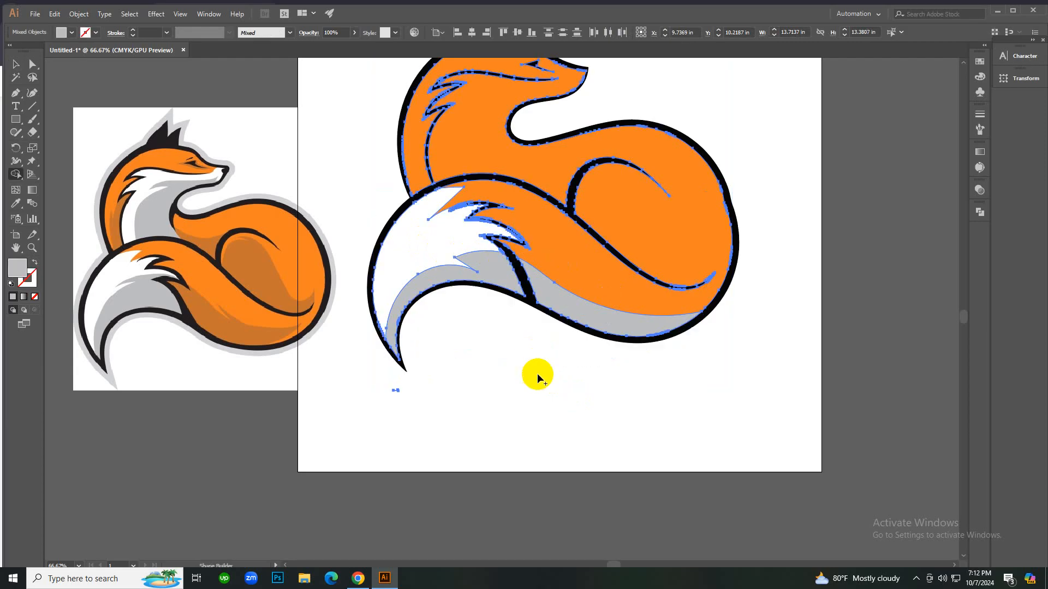
key("v")
left_click(539, 411)
left_click(186, 311)
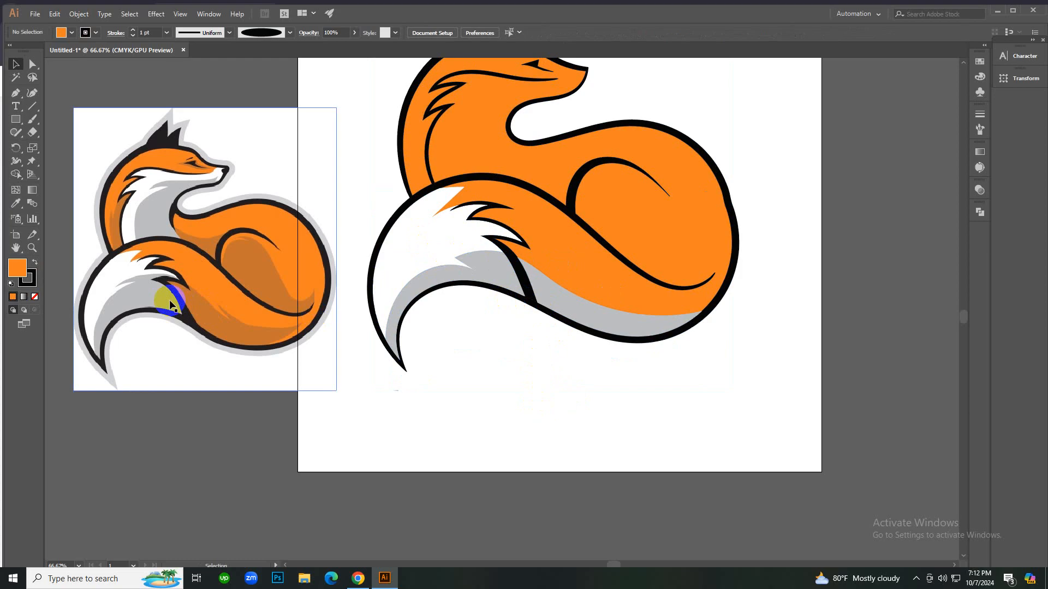
Set the opacity of both grey shading pieces on the tail to 37%.
left_click(540, 303)
left_click(489, 266, "shift")
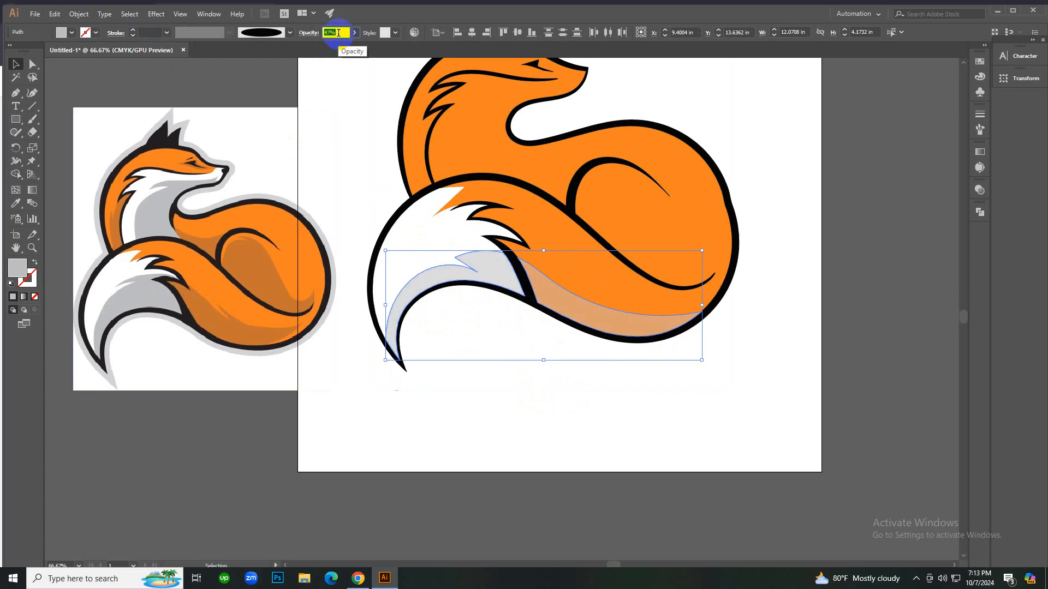
left_click(438, 367)
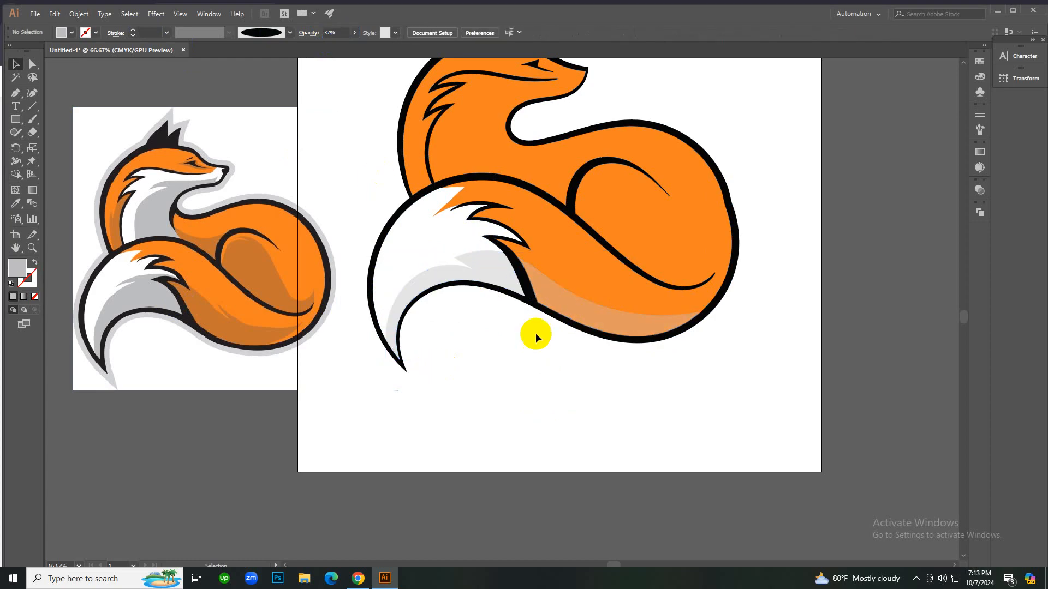
Recolour the shading piece on the orange part of the tail with the brown sampled from the reference.
left_click(577, 310)
left_click(483, 276, "shift")
key("i")
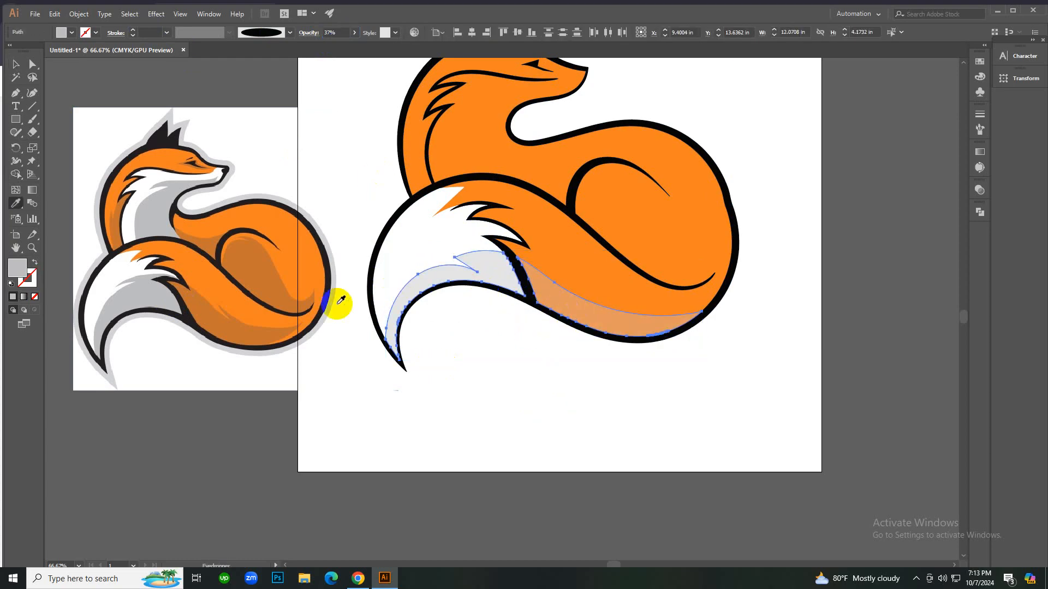
key("ctrl+z")
scroll(524, 392, "down", 1)
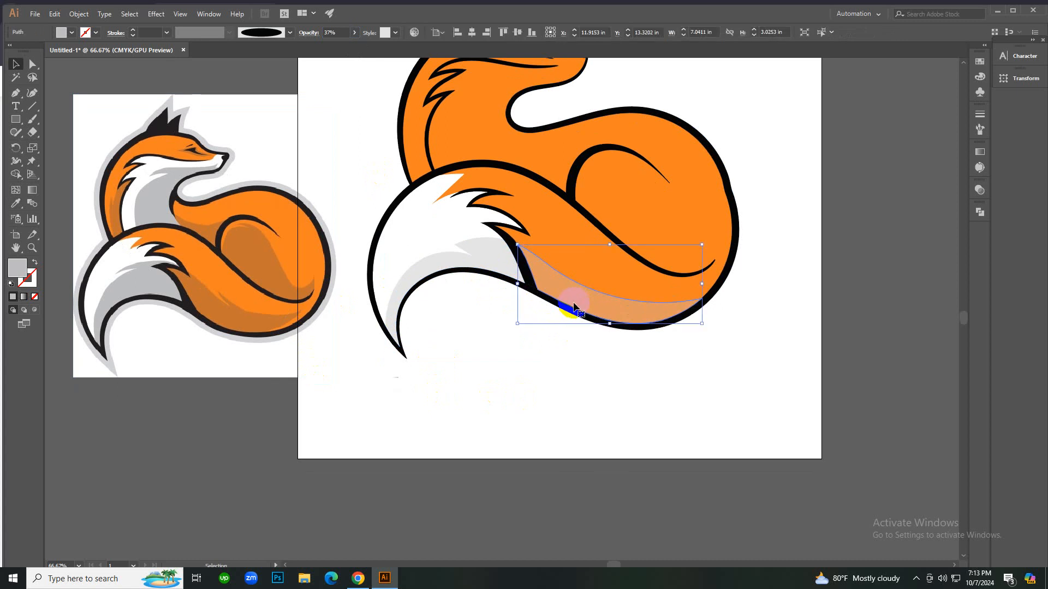
left_click(264, 295)
left_click(224, 315)
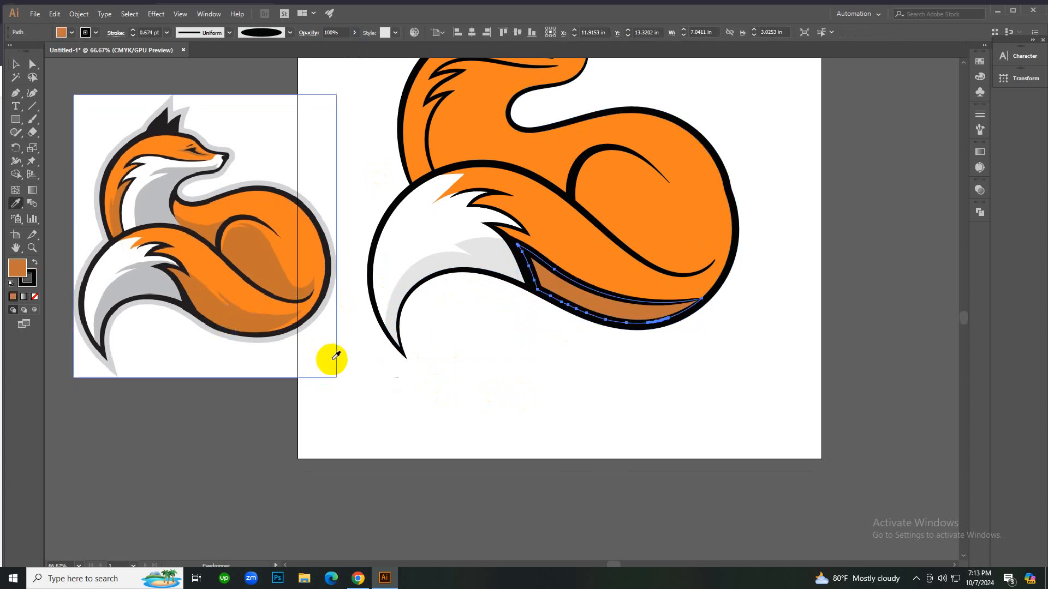
key("v")
key("ctrl+minus")
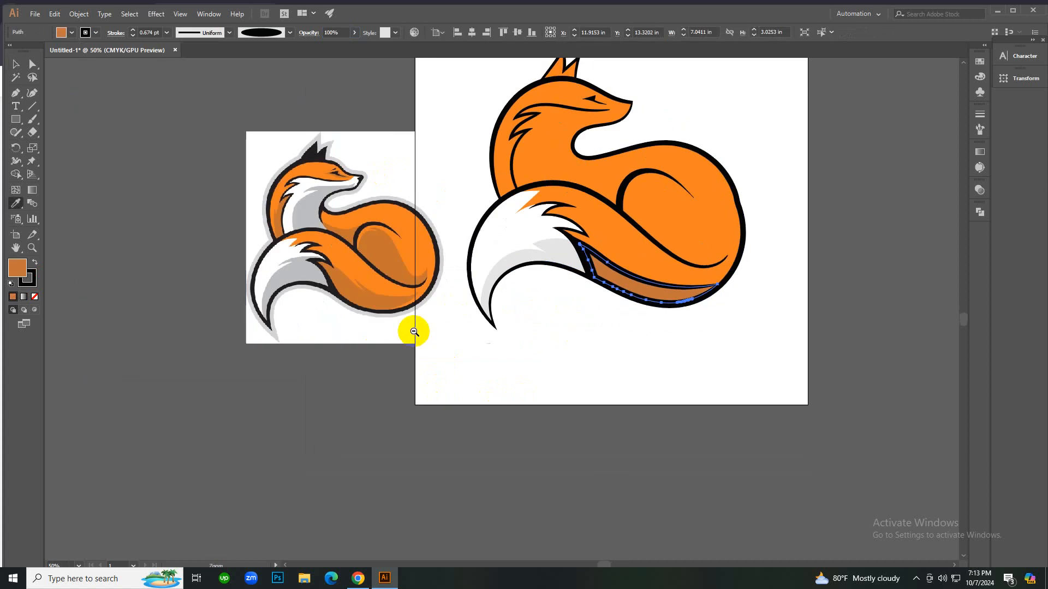
Move the reference image clear of the artboard and resample its brown onto the shading piece on the orange part of the tail.
left_click(468, 332)
left_click_drag(391, 295, 303, 316)
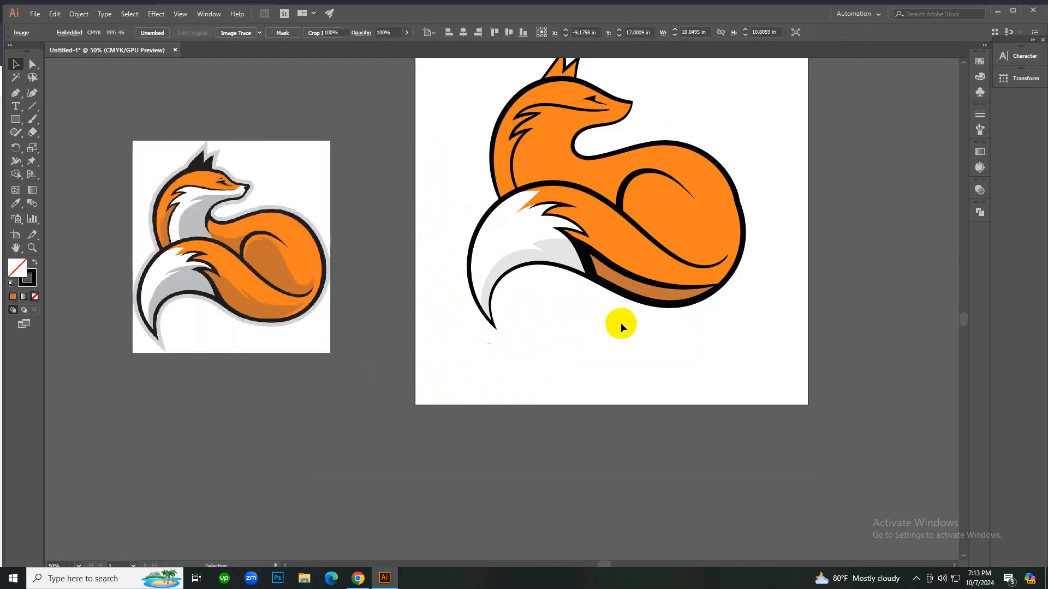
left_click(617, 312)
key("ctrl+plus")
key("ctrl+plus")
left_click(734, 189)
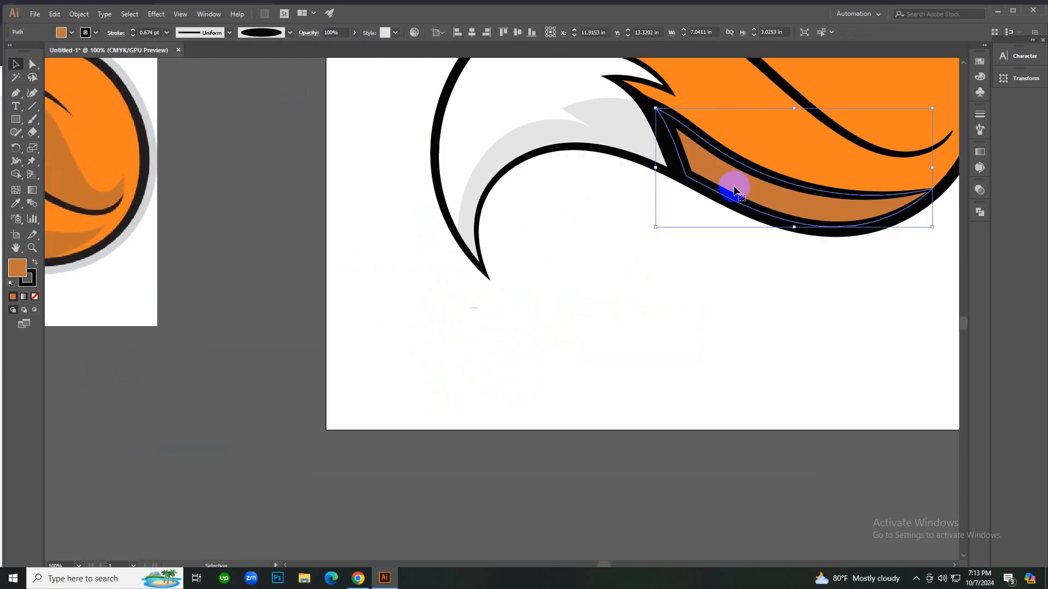
key("i")
left_click(69, 243)
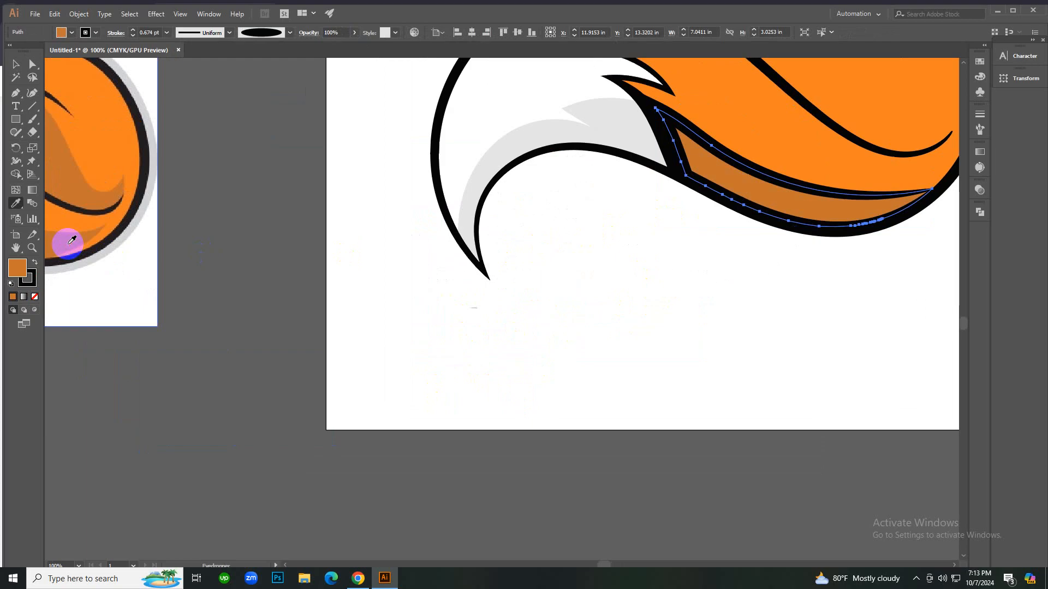
Remove the black from the brown tail shading piece, leaving it with the brown fill and no stroke.
key("shift+x")
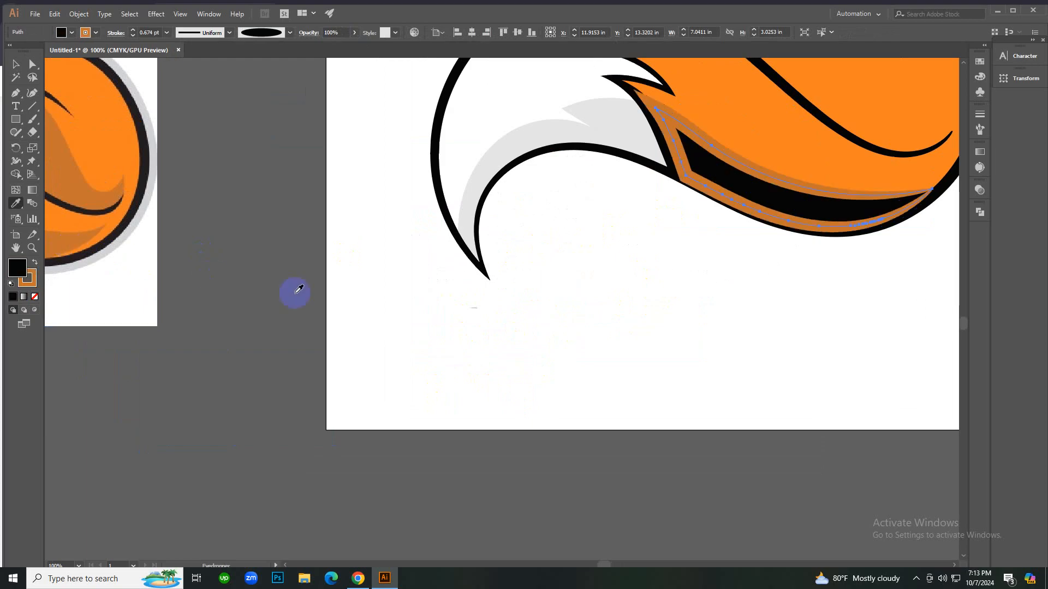
key("ctrl+minus")
left_click(60, 33)
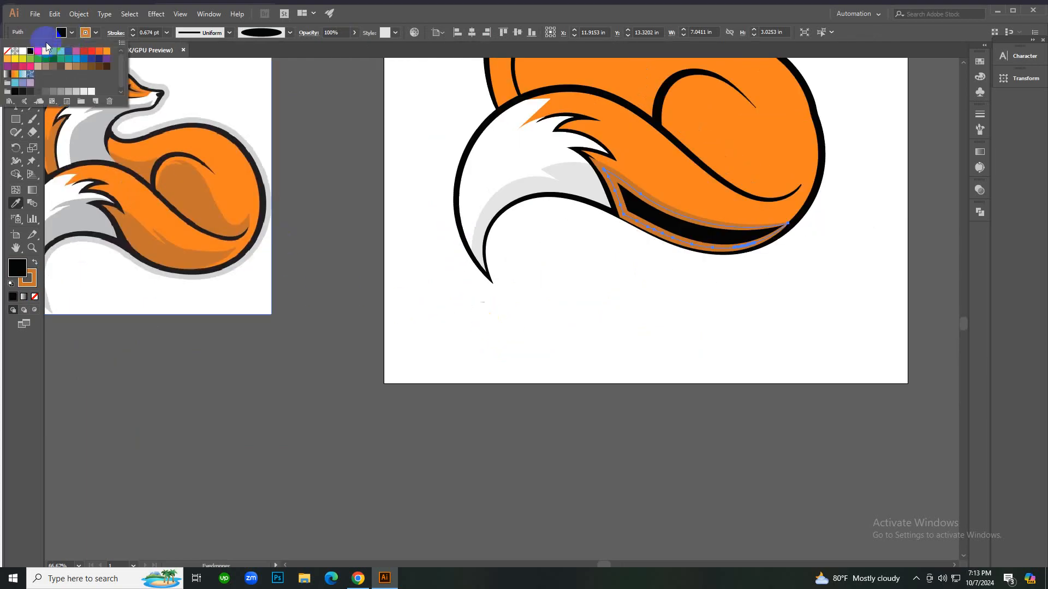
left_click(6, 51)
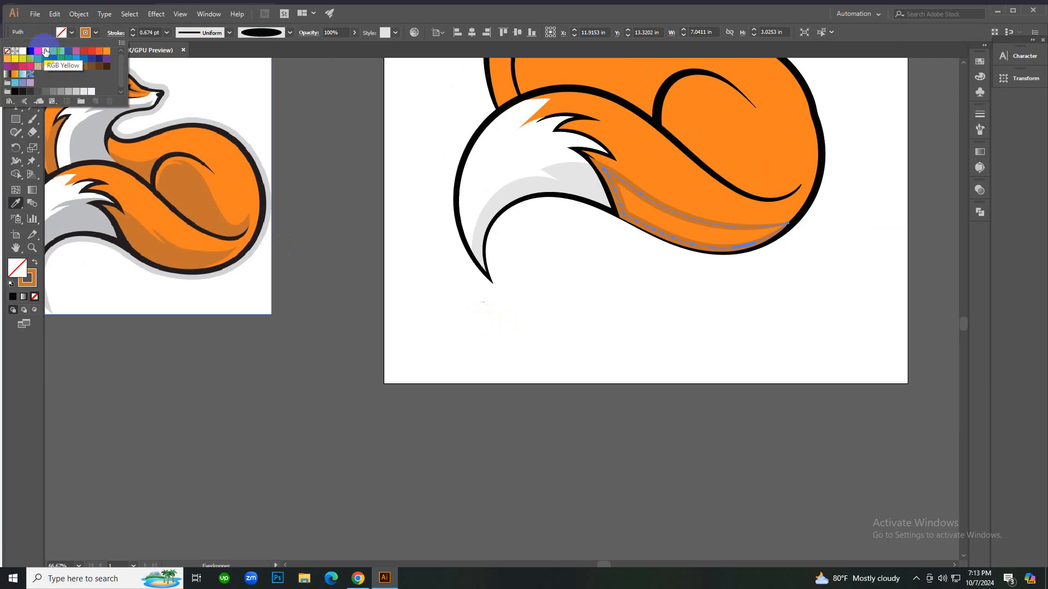
key("shift+x")
key("v")
left_click(651, 299)
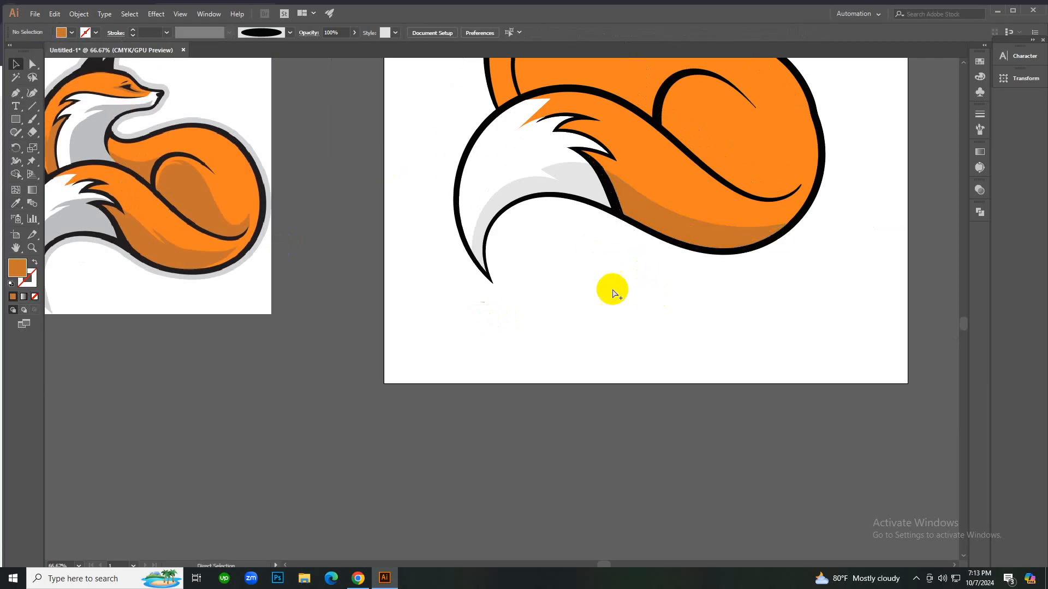
Recolour the white tip's shading with the reference grey at 100% opacity and remove its stroke.
scroll(611, 289, "down", 1)
scroll(357, 279, "up", 1)
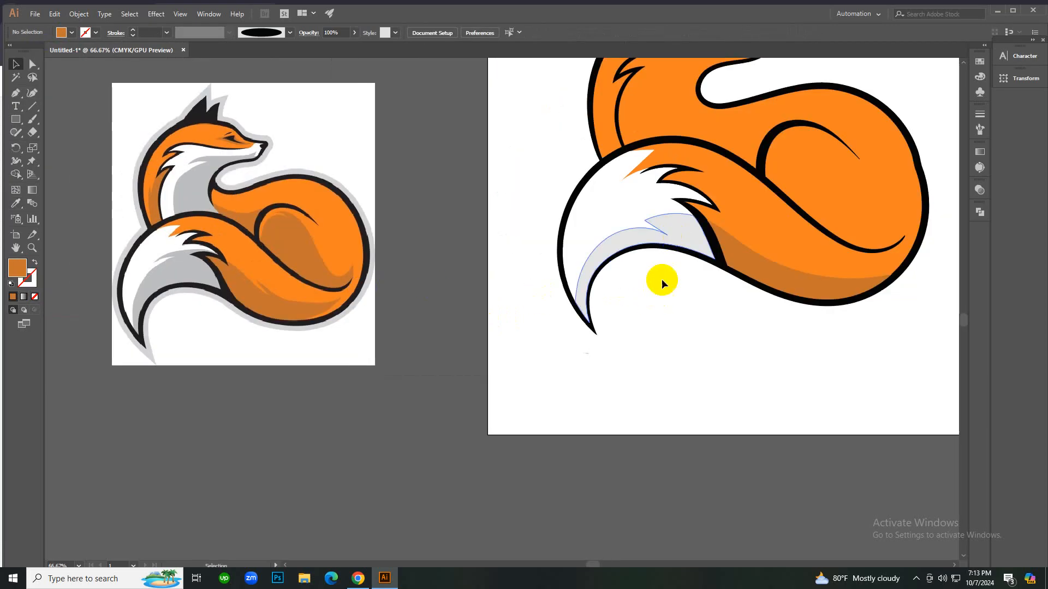
left_click(534, 301, "ctrl+alt")
left_click(607, 254)
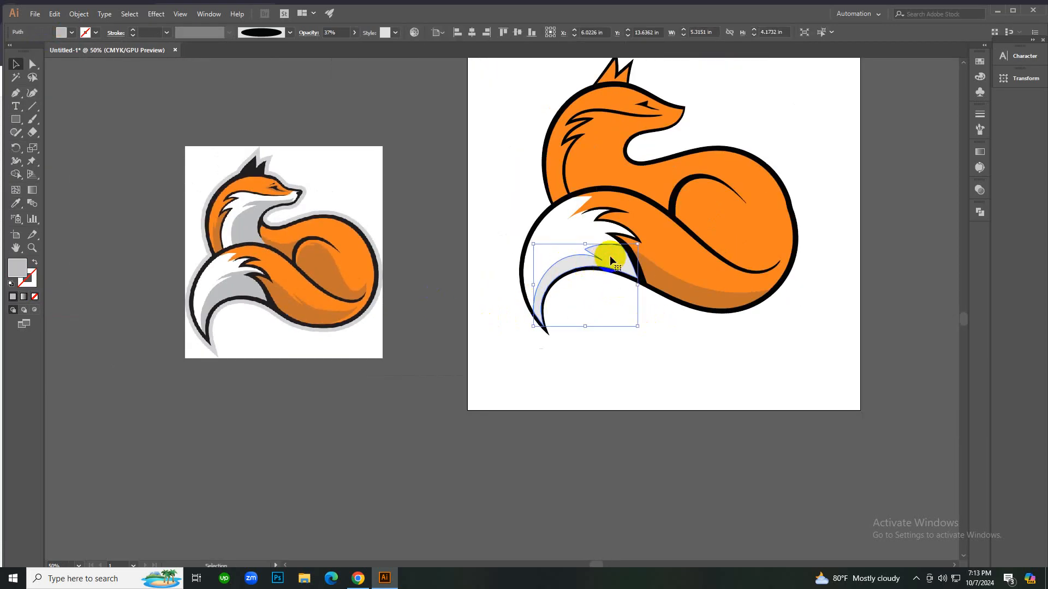
left_click(587, 265)
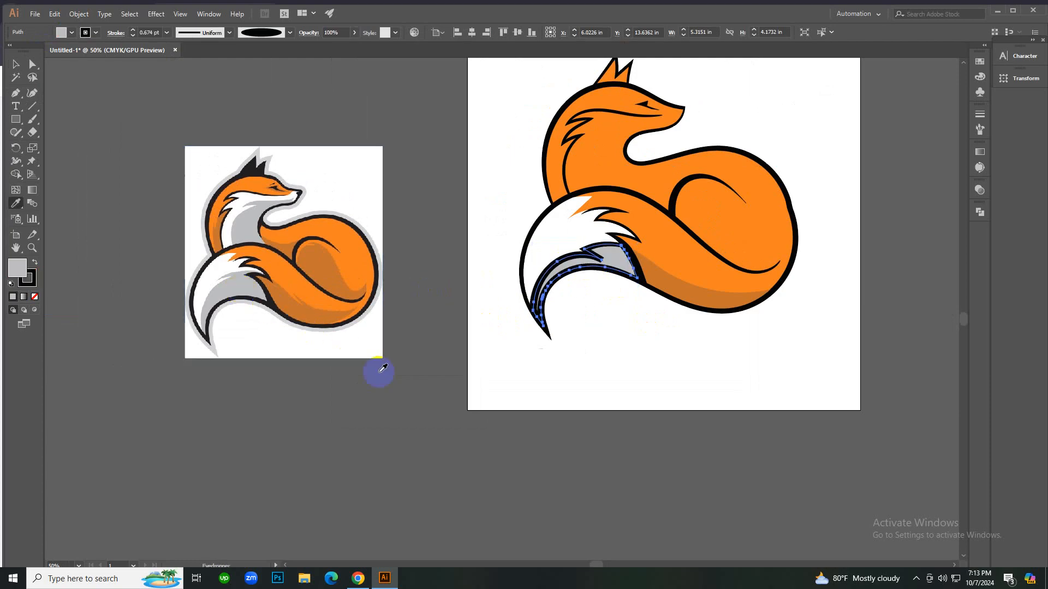
left_click(86, 32)
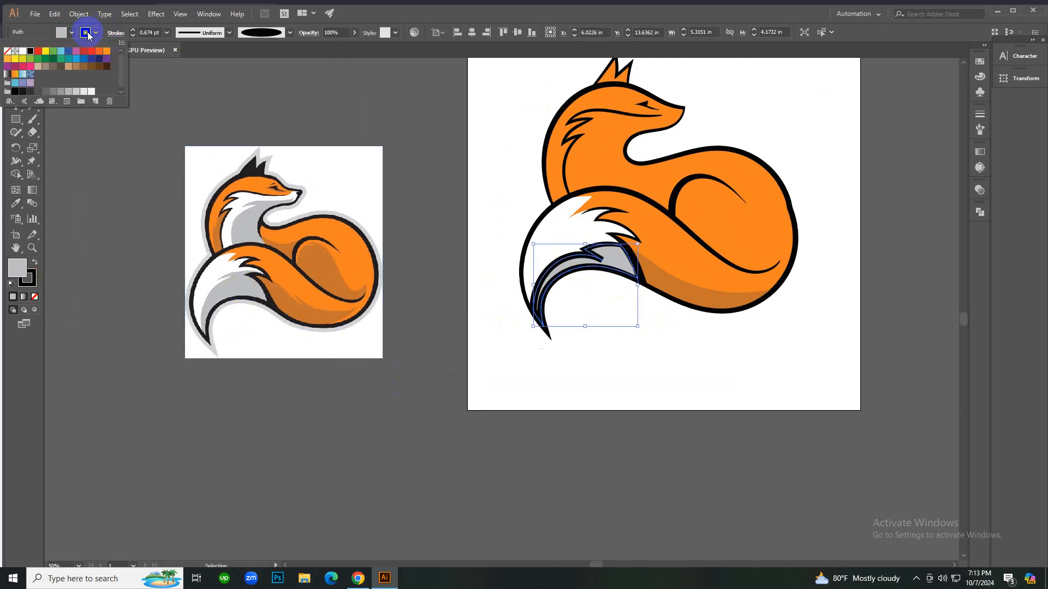
left_click(7, 51)
left_click(426, 294)
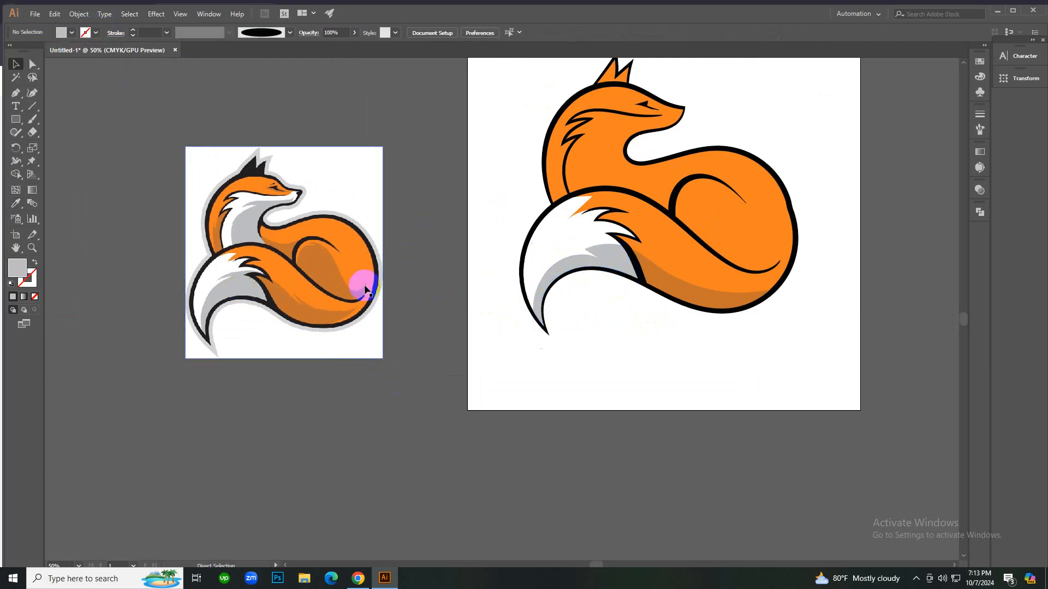
Reposition the reference image beside the artboard and enlarge it.
left_click_drag(362, 281, 336, 281)
left_click_drag(347, 346, 206, 227)
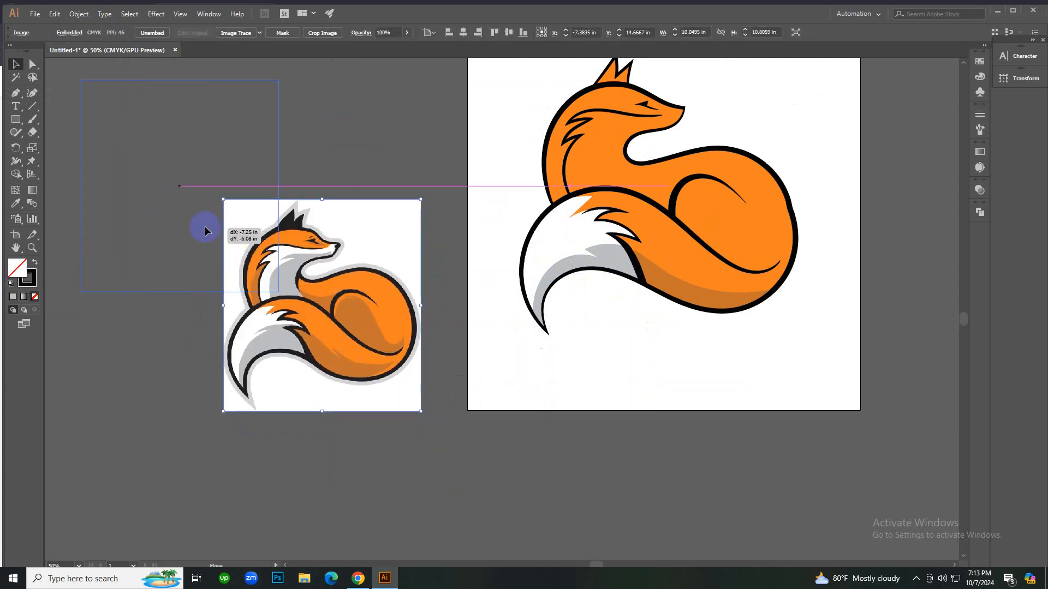
left_click_drag(259, 273, 407, 415)
left_click(442, 460)
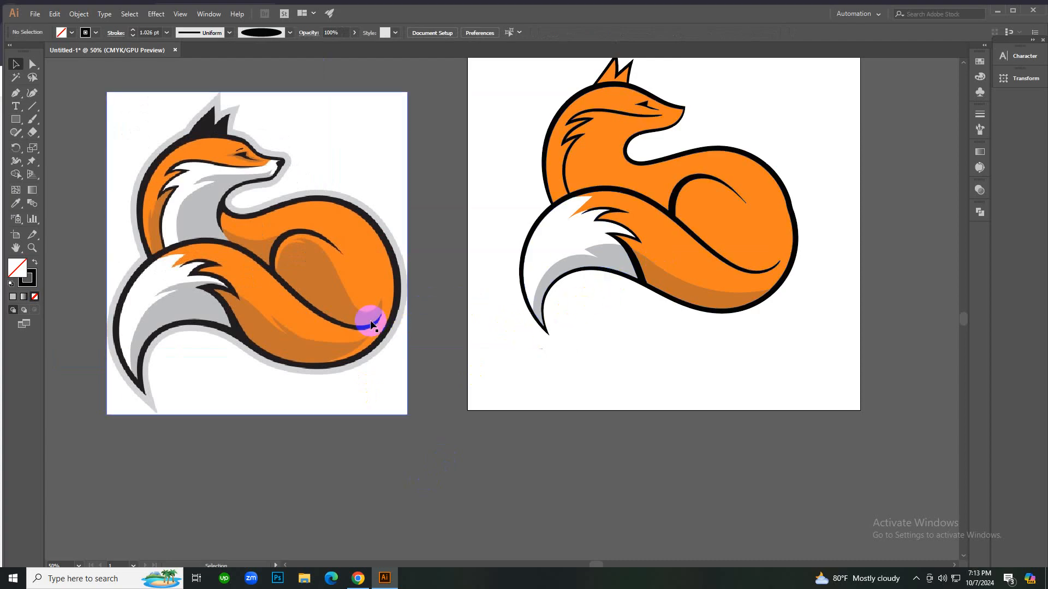
Paint a closed shading outline about 5.6 by 4.9 in inside the haunch and across the tail line, and give it the tail shading's brown.
scroll(374, 316, "up", 1)
key("b")
scroll(732, 326, "down", 1)
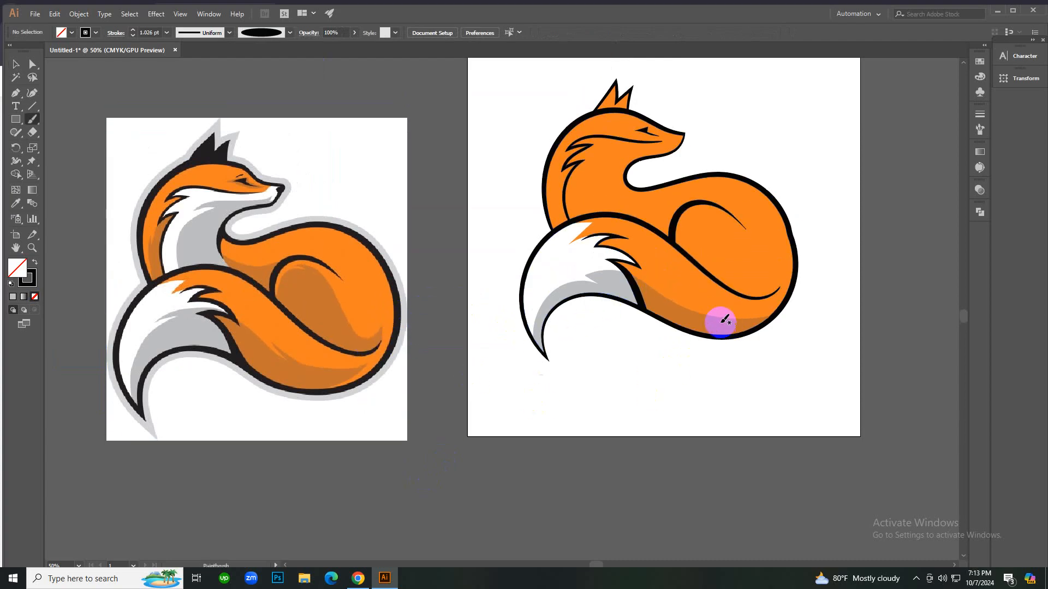
mouse_move(675, 255)
left_mouse_down()
mouse_move(686, 226)
mouse_move(709, 223)
mouse_move(735, 269)
mouse_move(763, 278)
left_mouse_up()
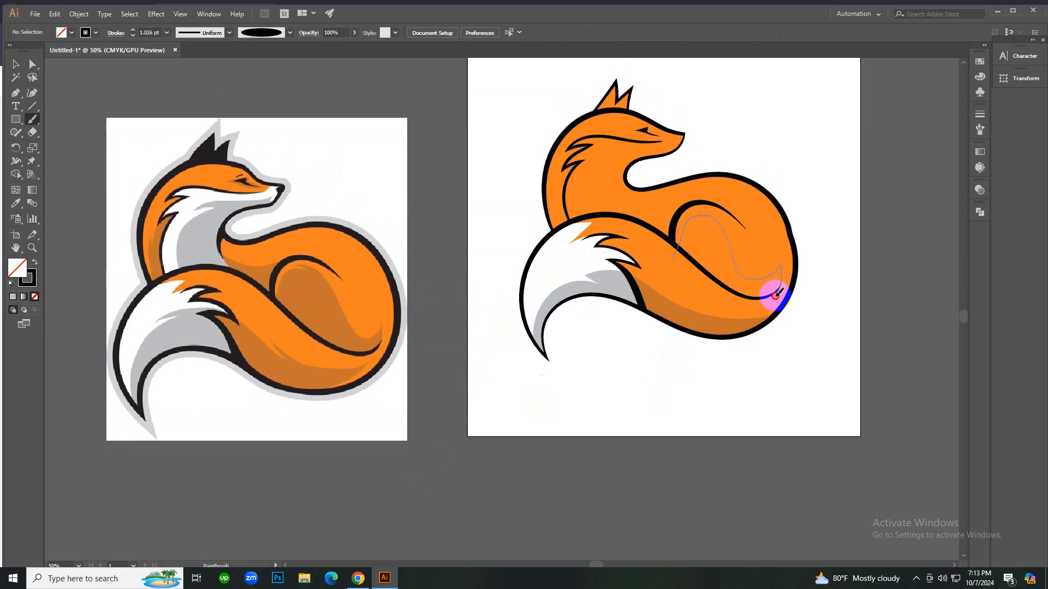
mouse_move(776, 294)
left_mouse_down()
mouse_move(722, 310)
mouse_move(693, 298)
mouse_move(671, 256)
left_mouse_up()
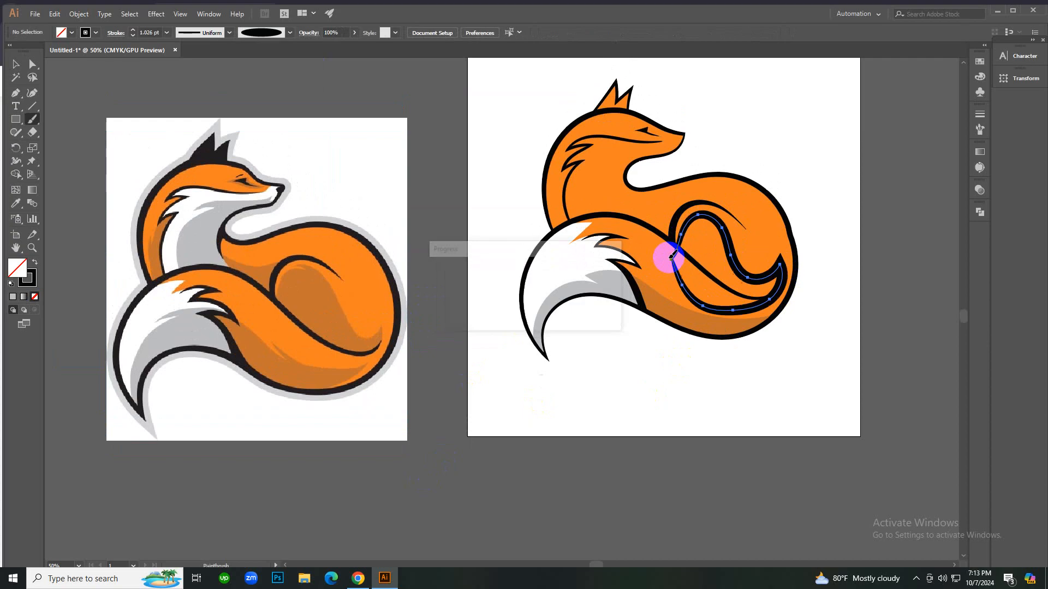
key("i")
left_click(690, 306)
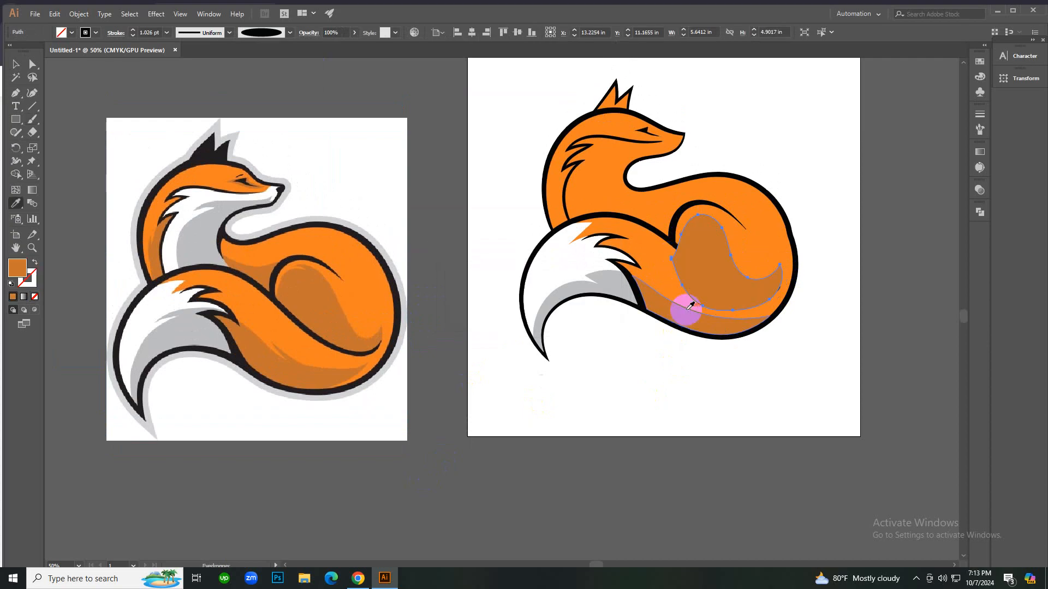
Split the brown haunch shading along the black upper tail line with Shape Builder.
key("v")
left_click(662, 270)
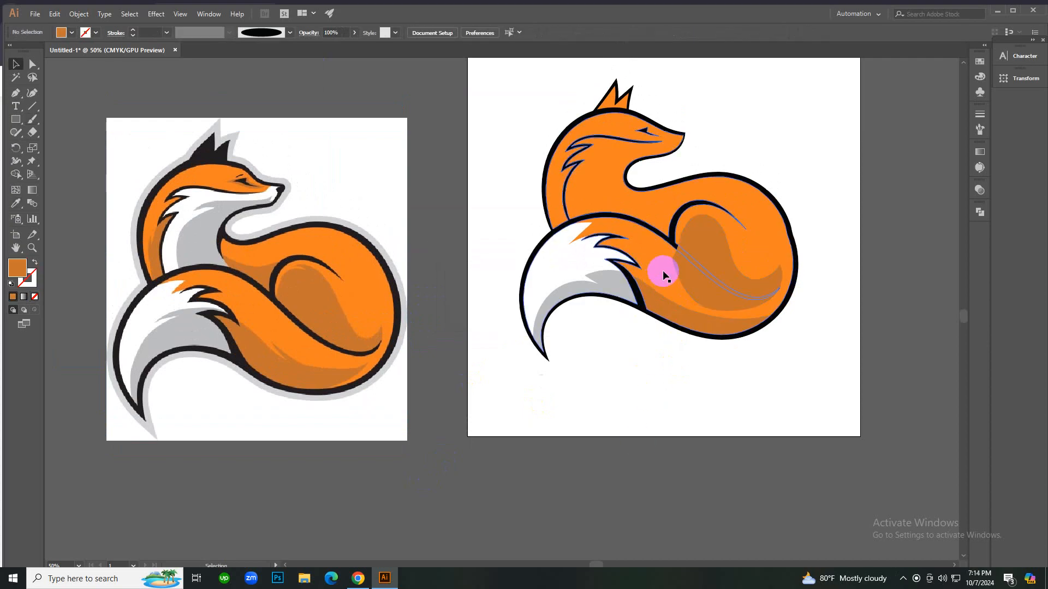
left_click(730, 274, "shift")
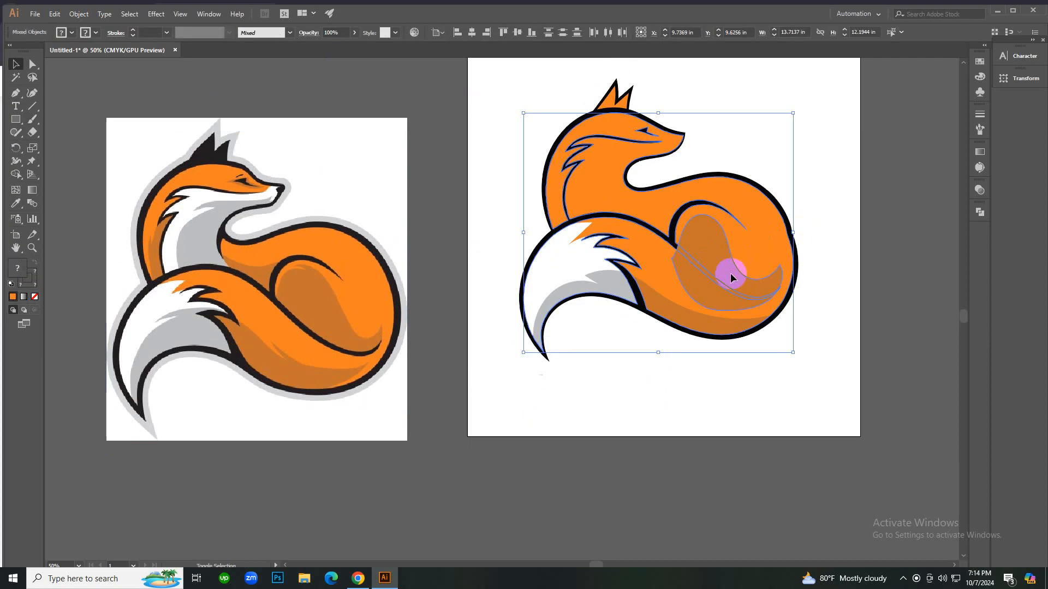
key("shift+m")
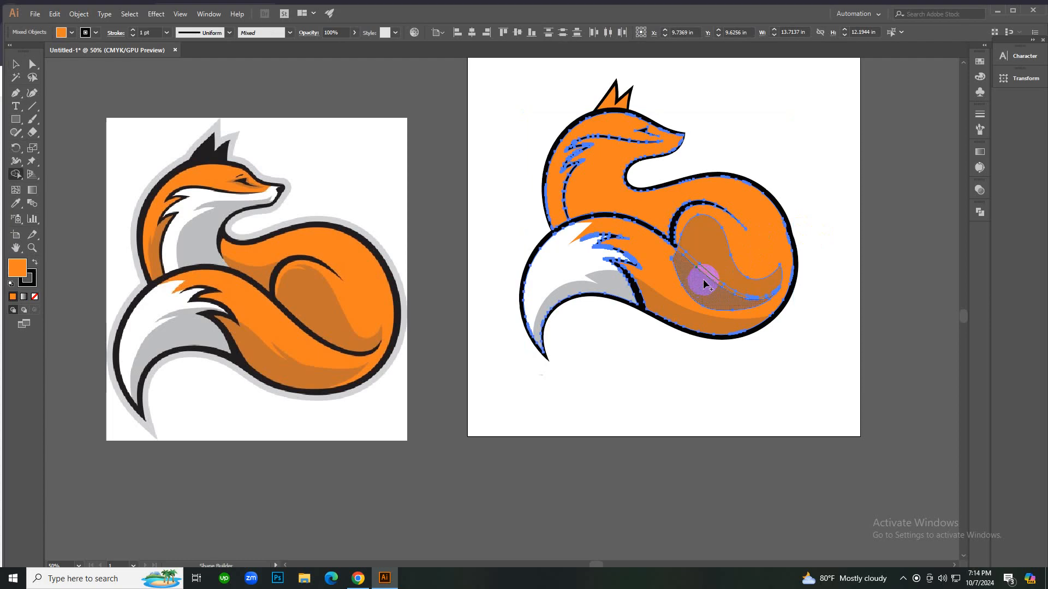
scroll(709, 276, "up", 6)
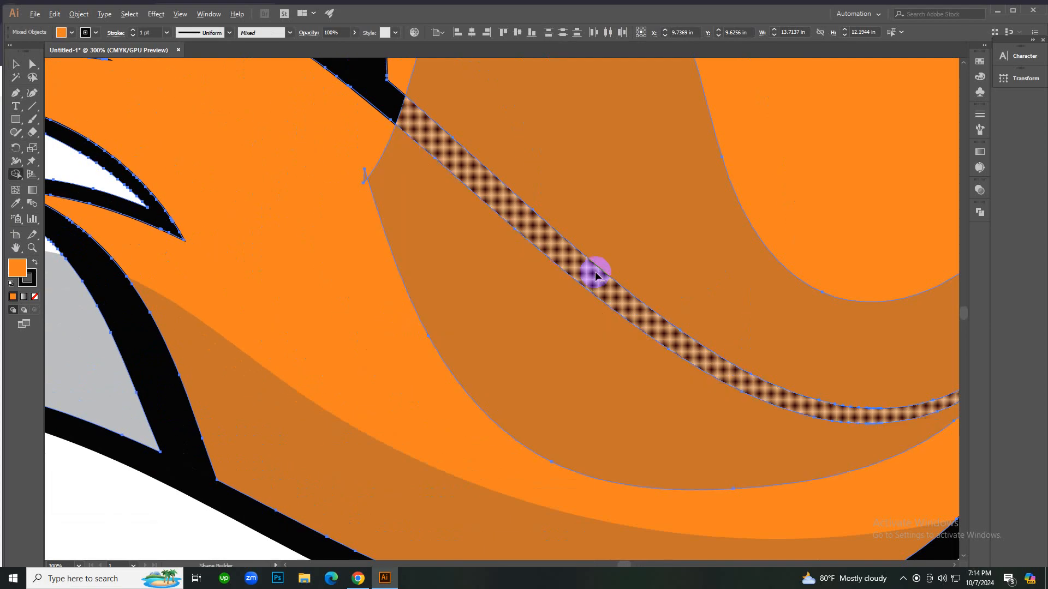
left_click(595, 276)
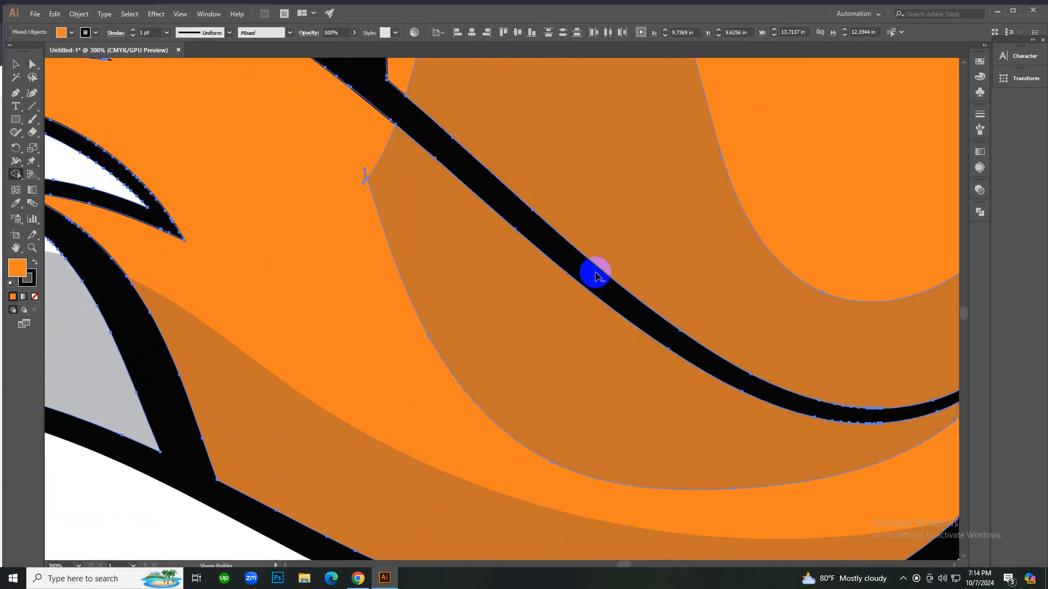
Try cutting away the haunch shading below the tail line with Shape Builder, undo it, and delete that brown piece directly.
left_click(535, 363, "alt")
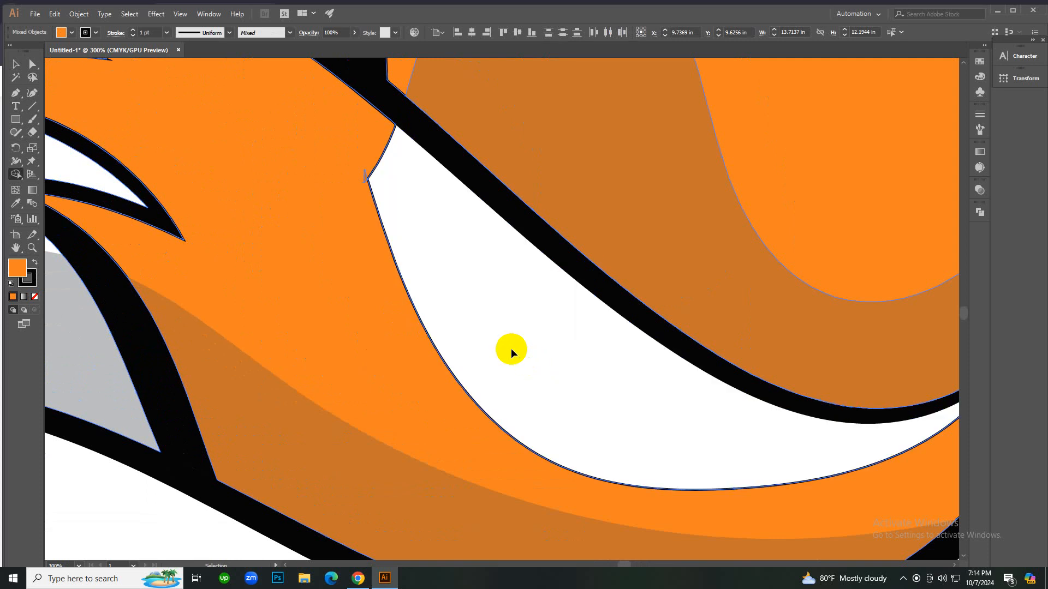
key("ctrl+z")
key("ctrl+1")
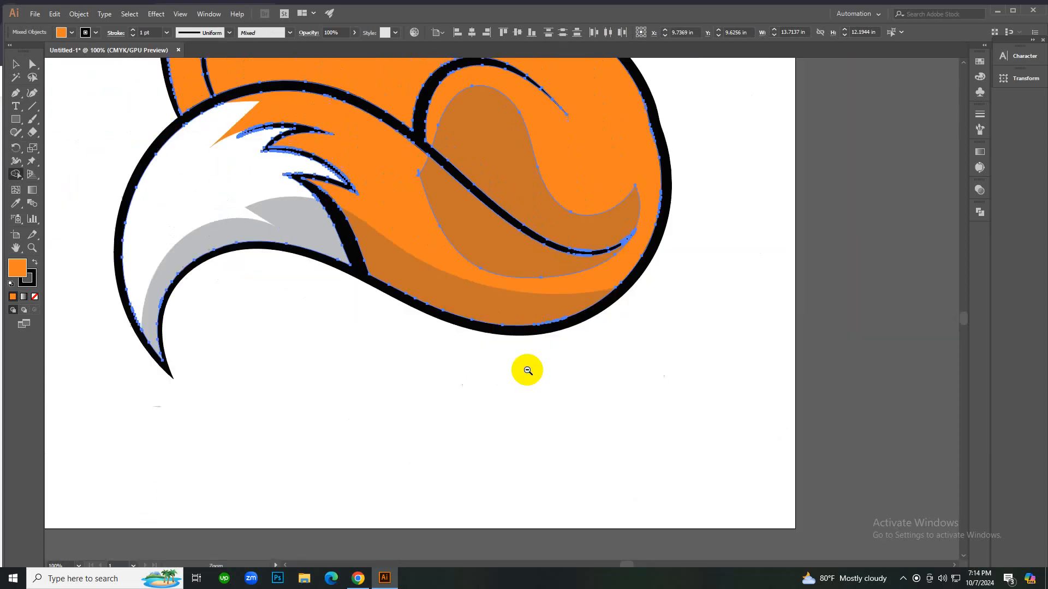
key("v")
left_click(677, 400)
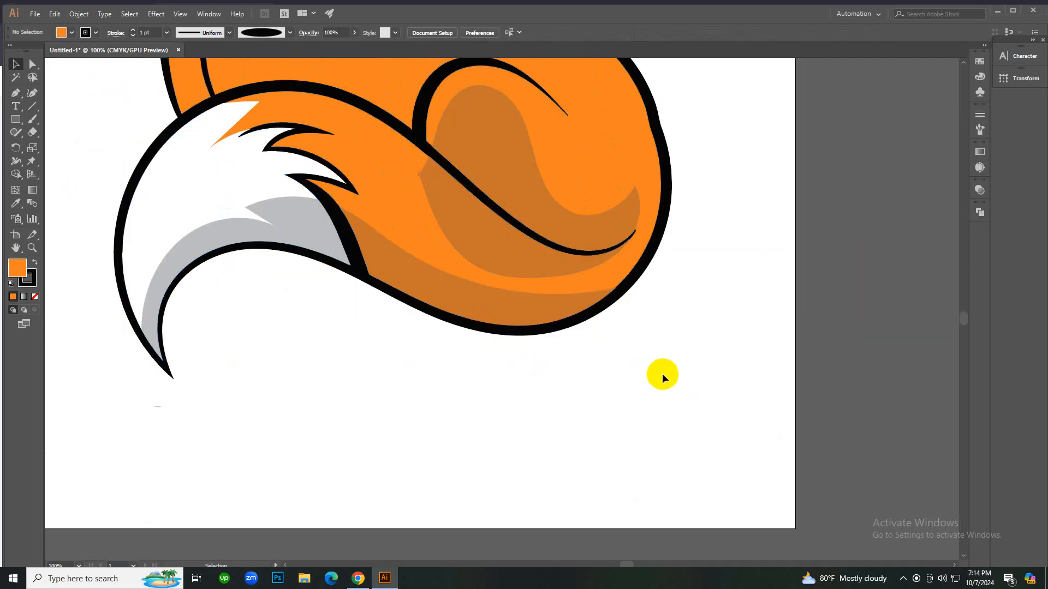
scroll(647, 370, "up", 3)
left_click(494, 310)
key("ctrl+shift+a")
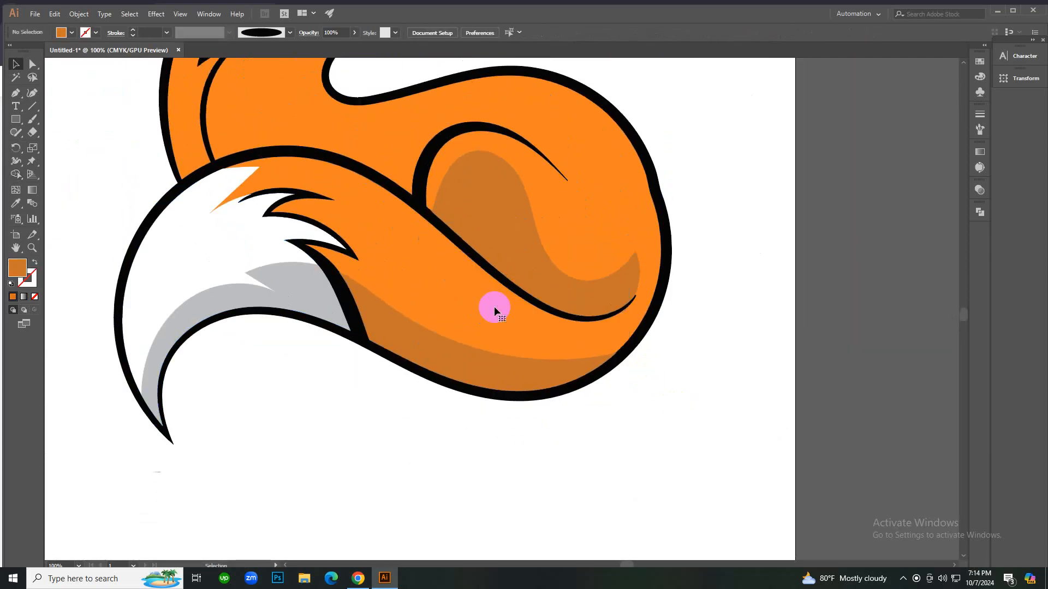
Paint a closed outline about 7.8 by 6.1 in around the muzzle, throat and chest with the Paintbrush, extending past the fox's outline.
left_click(440, 264, "ctrl")
key("a")
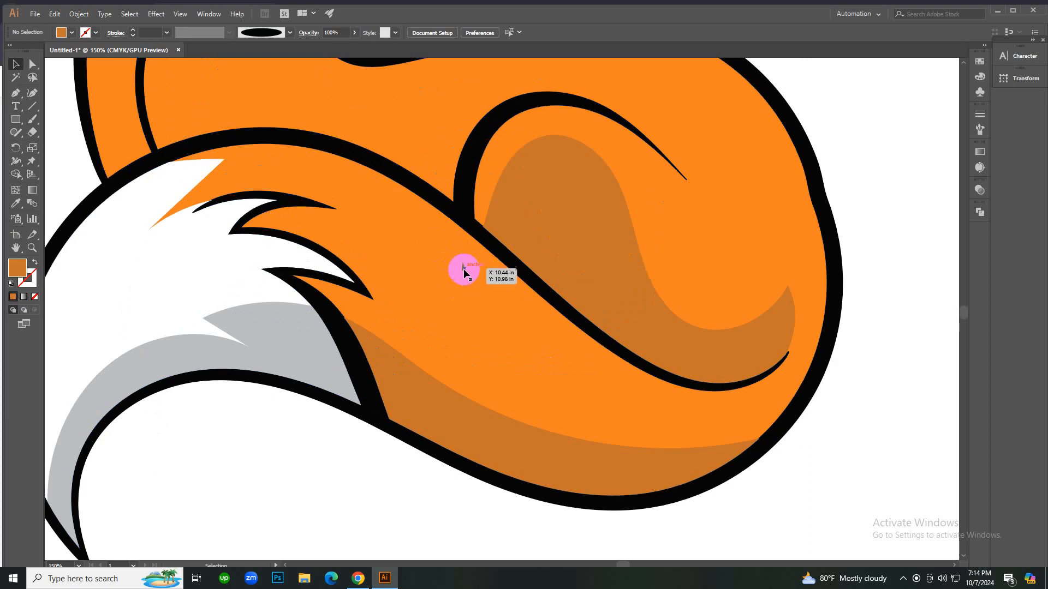
left_click(492, 352, "ctrl+alt")
left_click(491, 352, "ctrl+alt")
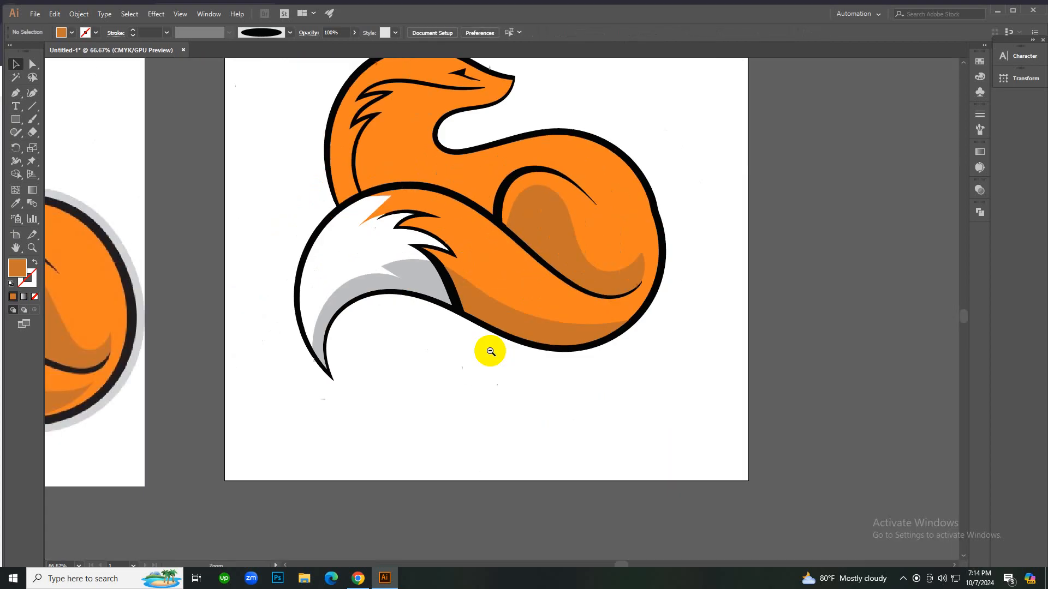
left_click(483, 335, "ctrl+alt")
left_click(405, 277, "ctrl")
left_click_drag(405, 275, 497, 296)
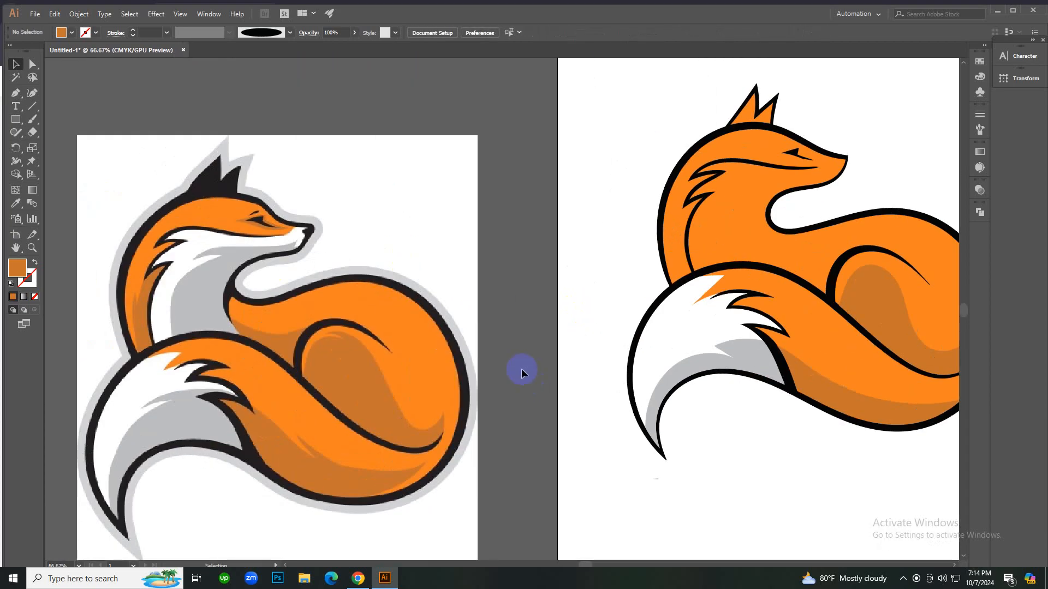
key("b")
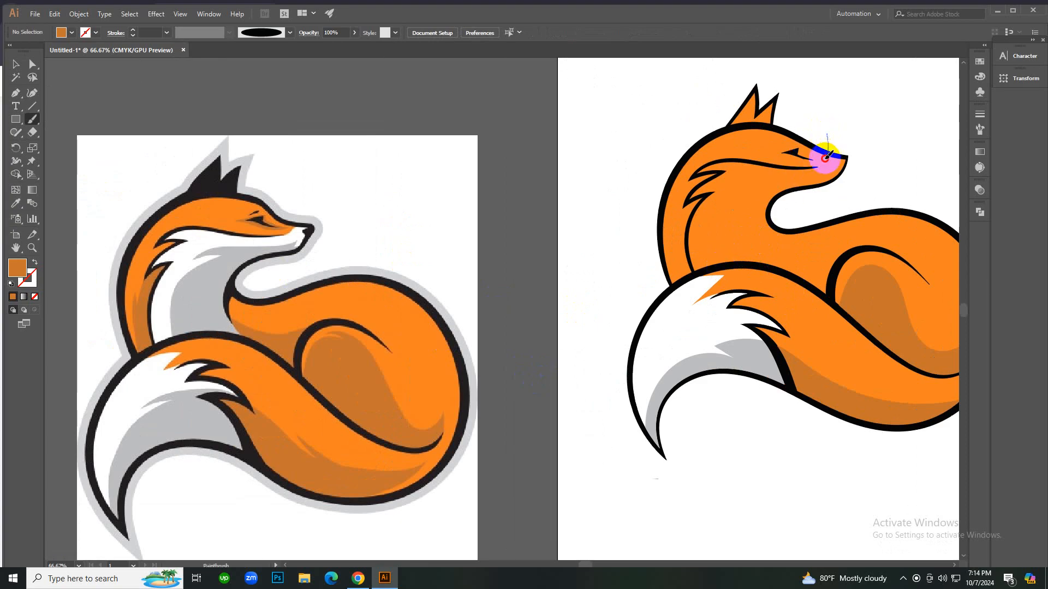
mouse_move(808, 166)
left_mouse_down()
mouse_move(729, 156)
mouse_move(686, 178)
mouse_move(679, 226)
mouse_move(691, 286)
mouse_move(755, 291)
mouse_move(837, 262)
mouse_move(881, 197)
mouse_move(868, 146)
mouse_move(827, 133)
left_mouse_up()
Fill the muzzle and chest outline with the white sampled from the reference and remove its stroke.
key("i")
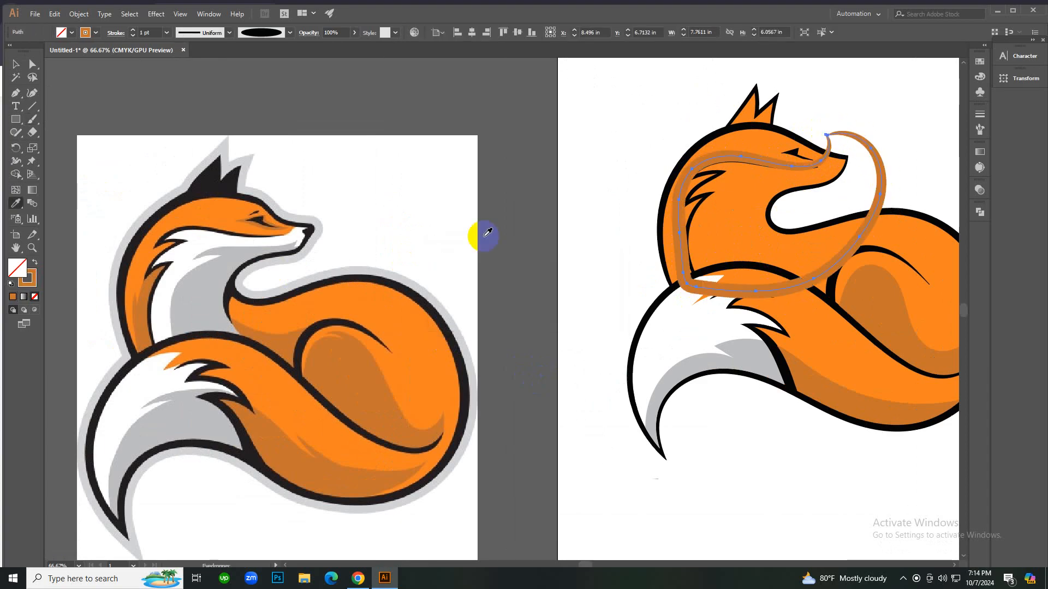
left_click(208, 240)
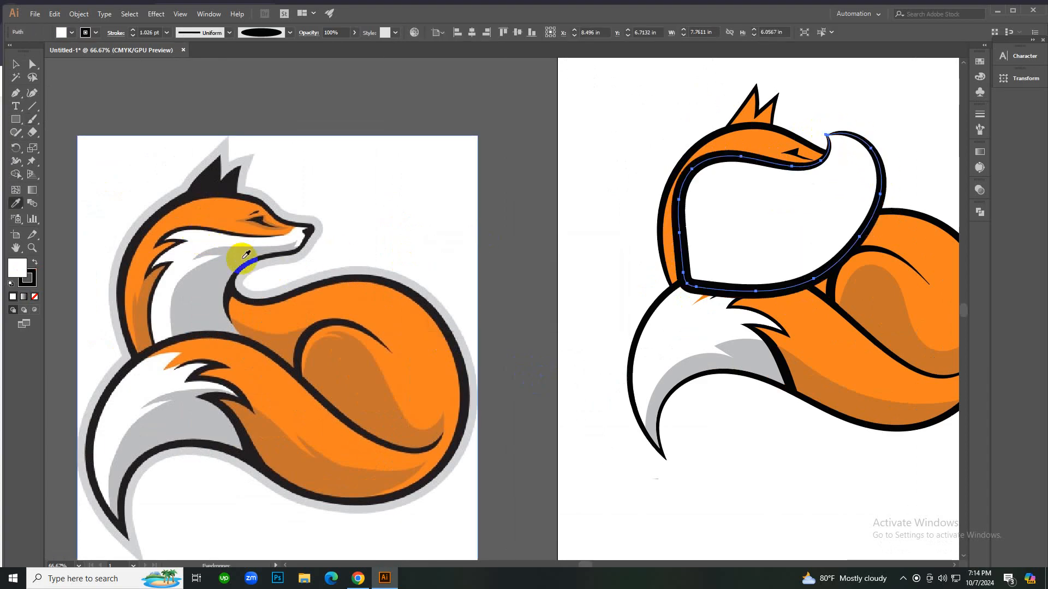
key("v")
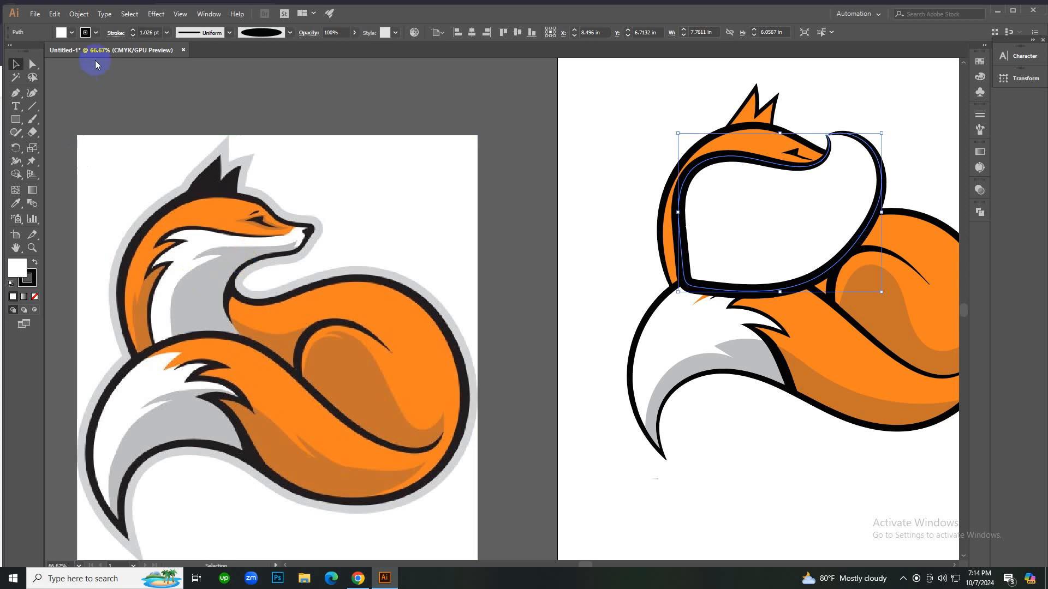
left_click(96, 32)
left_click(17, 53)
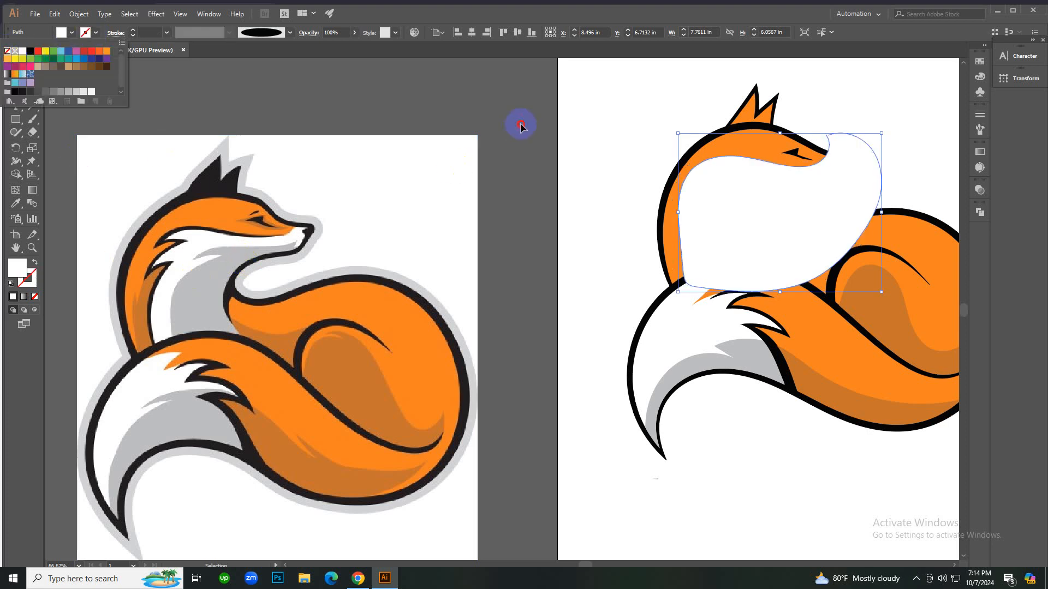
Try cutting the white muzzle and chest shape off the black cheek fur line with Shape Builder.
key("ctrl+=")
left_click(647, 120, "shift")
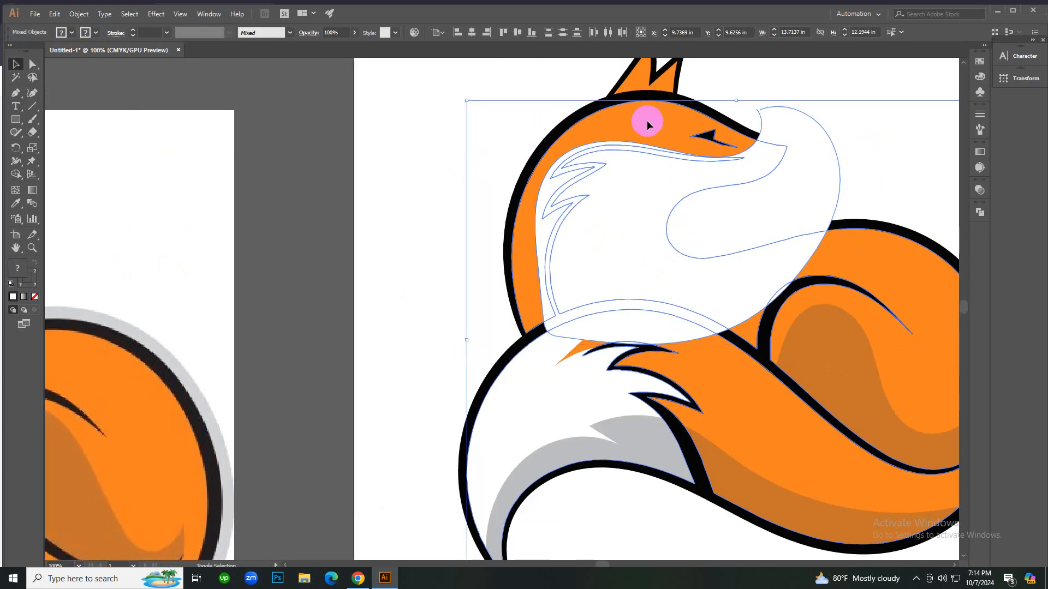
key("shift+m")
key("ctrl+space")
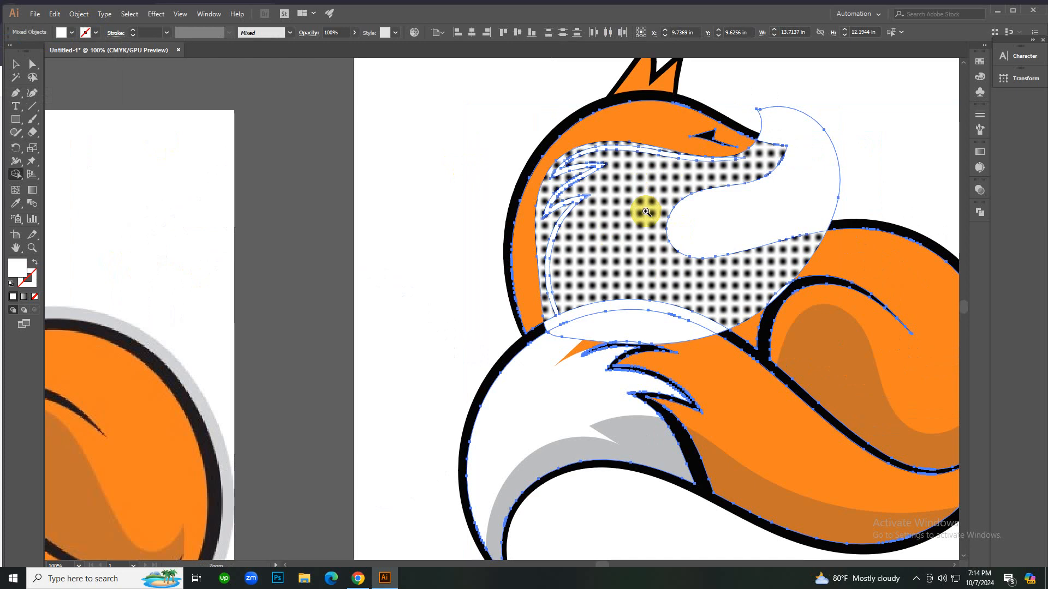
left_click(603, 227)
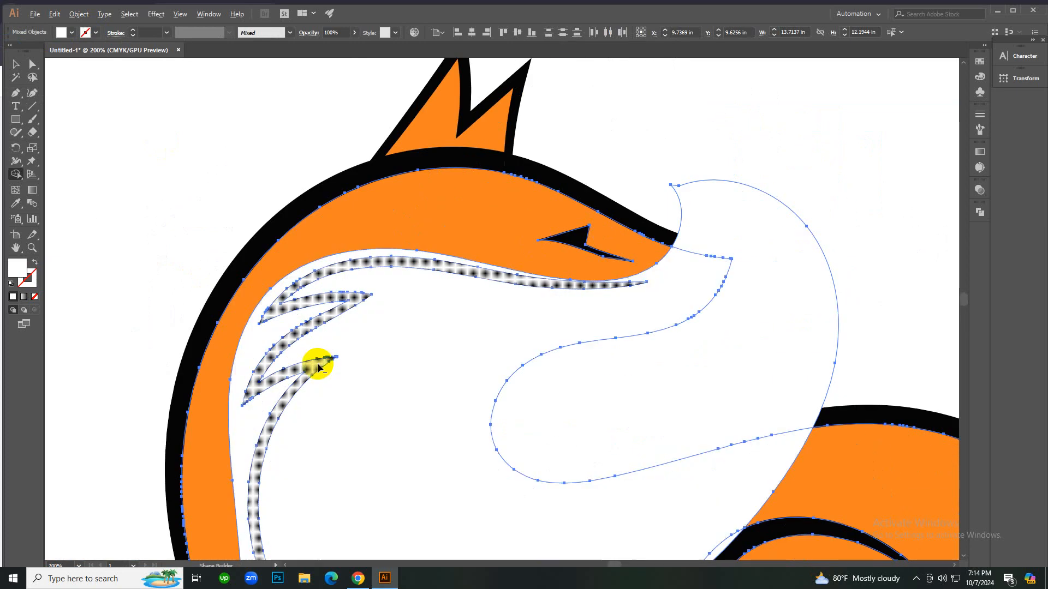
left_click(318, 368)
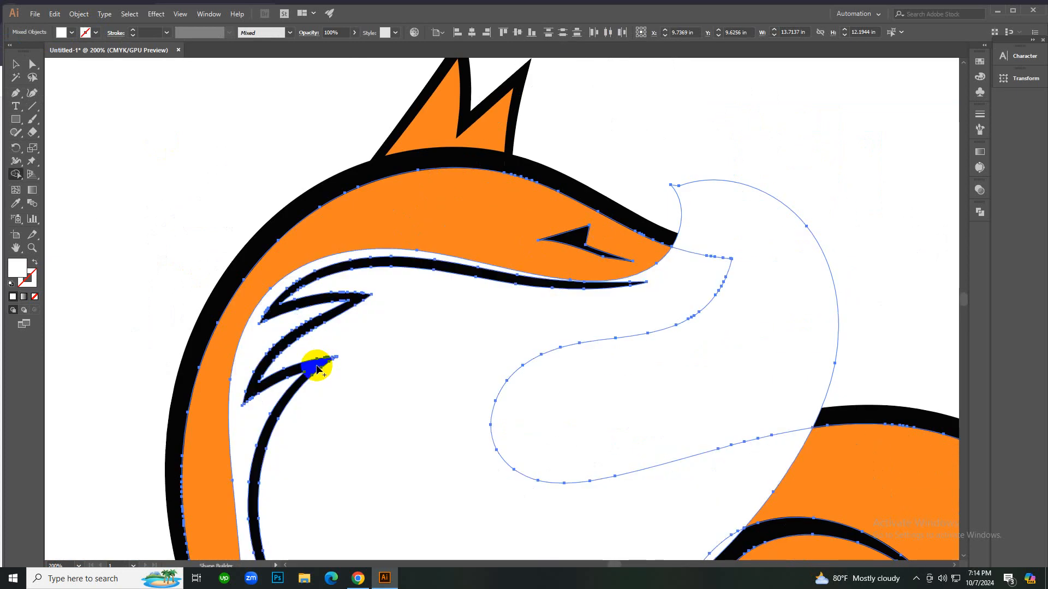
Undo the Shape Builder cuts on the white muzzle and chest shape, dismissing the stray Scissors attempt.
key("c")
left_click(666, 122)
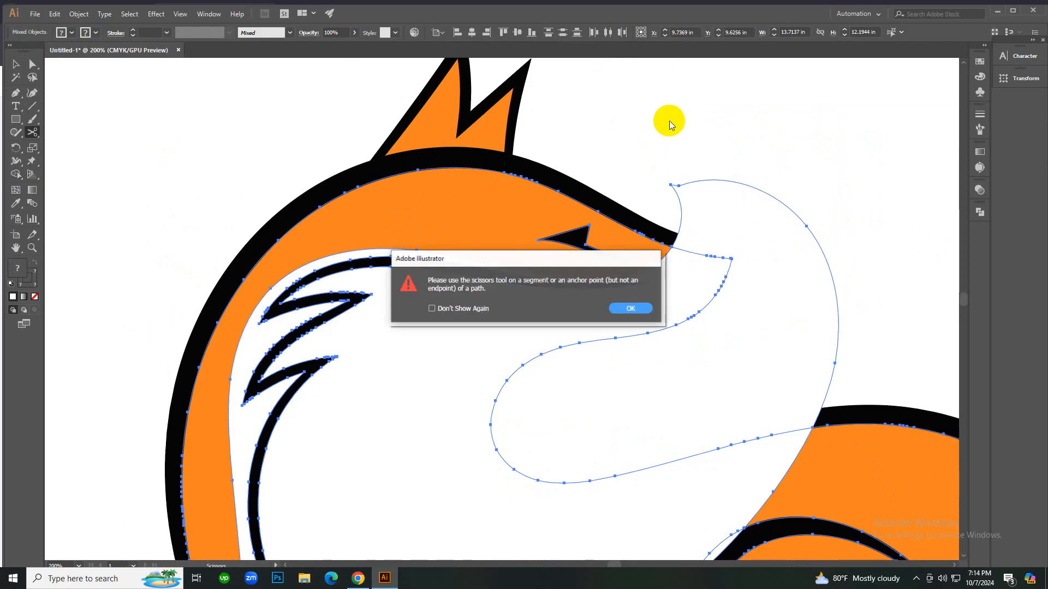
left_click(626, 310)
key("v")
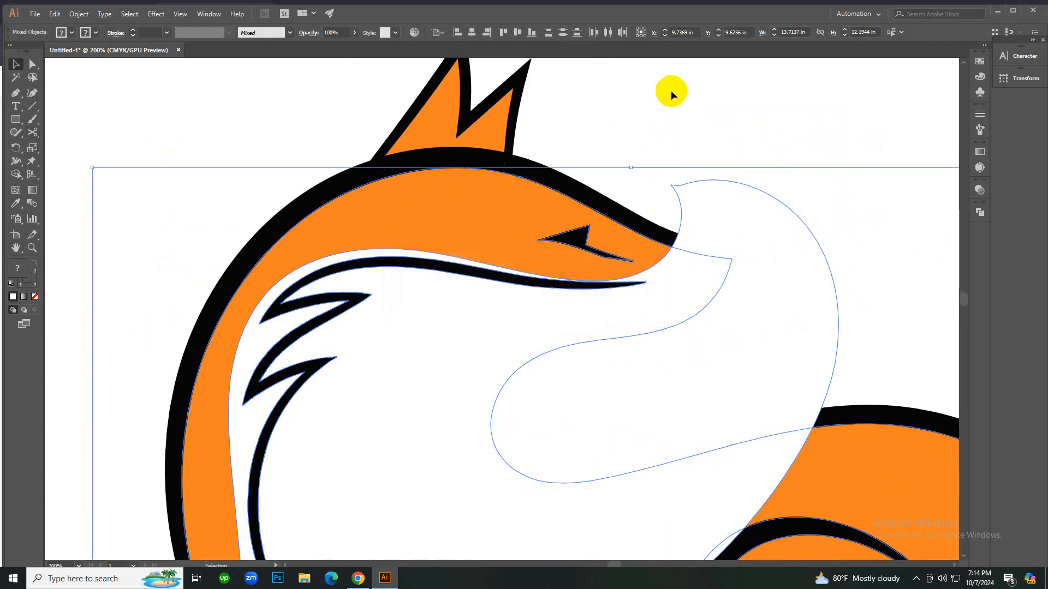
left_click(658, 143)
key("ctrl+minus")
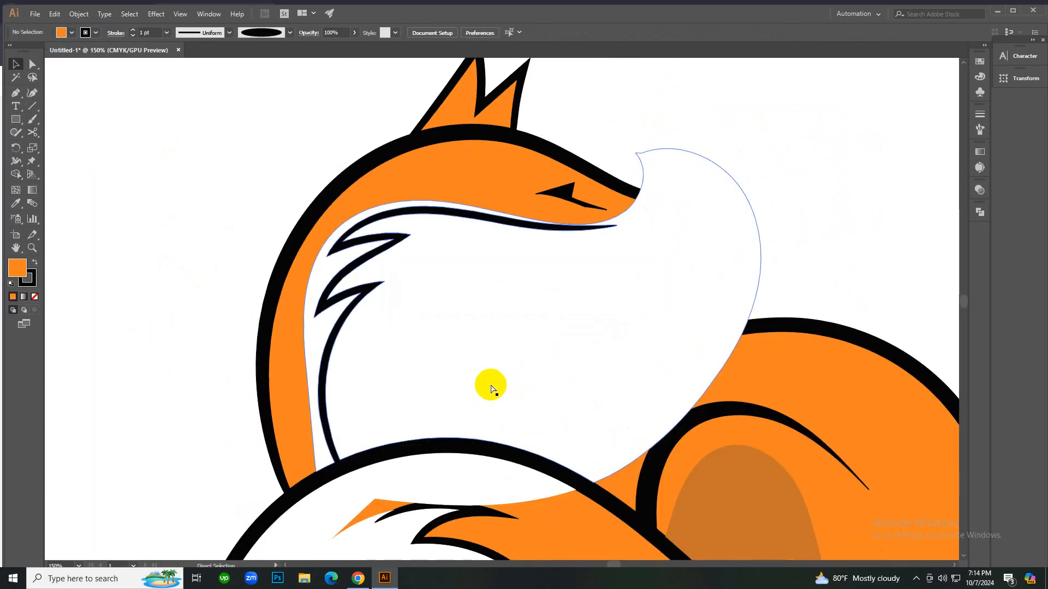
key("ctrl+z")
Select the white shape with the fox artwork and cut it off the black cheek fur and upper tail lines with Shape Builder.
left_click(242, 192)
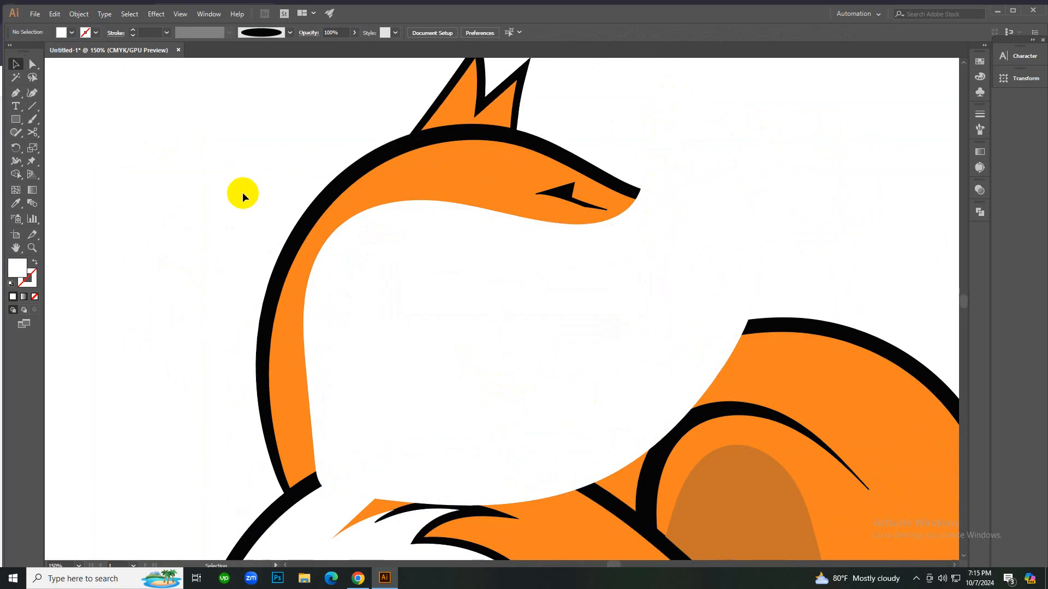
left_click(419, 304)
left_click(440, 181, "shift")
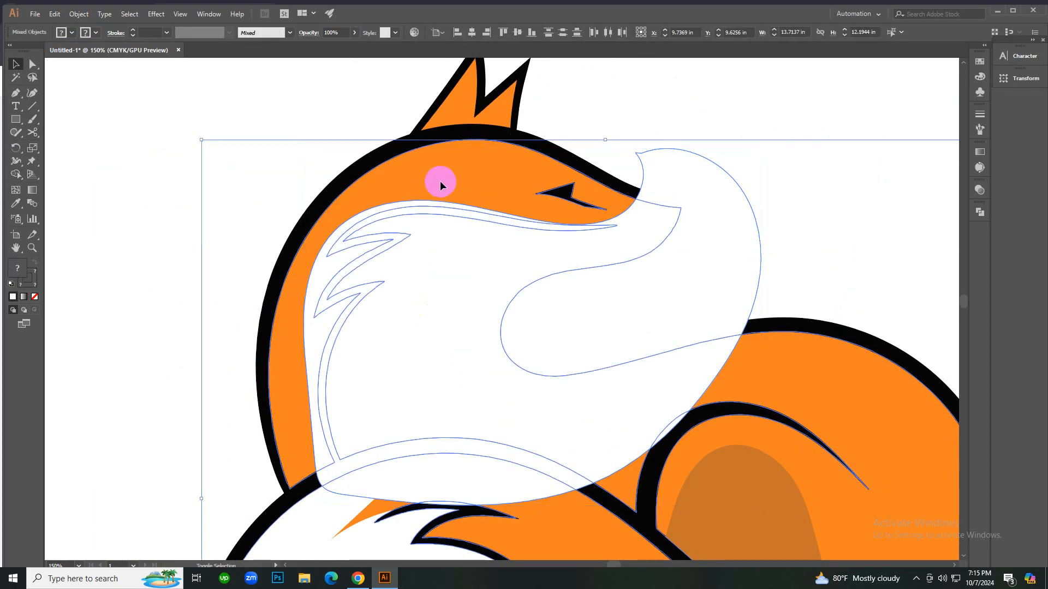
key("shift+m")
key("ctrl+plus")
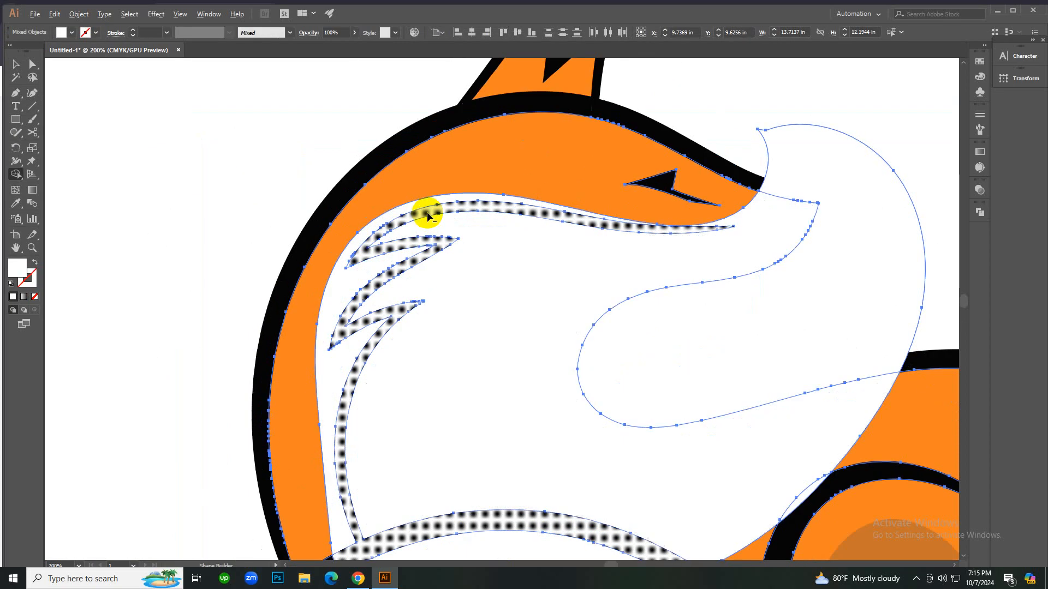
left_click(427, 215)
left_click_drag(427, 216, 437, 206)
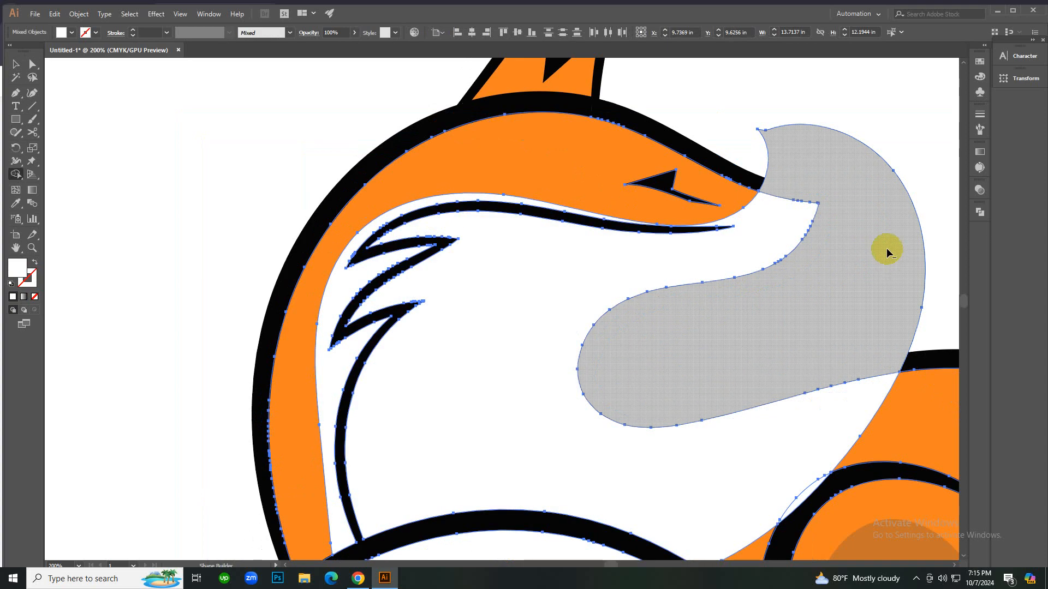
Remove the white excess outside the fox's muzzle and throat with Shape Builder and deselect the artwork.
left_click(887, 253, "alt")
key("v")
left_click(885, 231)
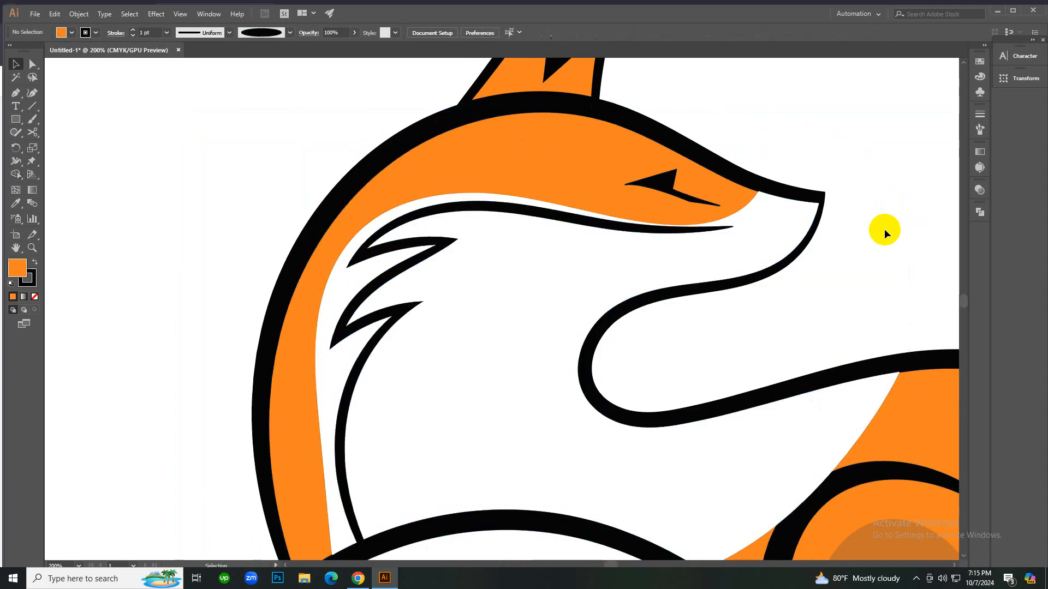
key("ctrl+minus")
key("ctrl+plus")
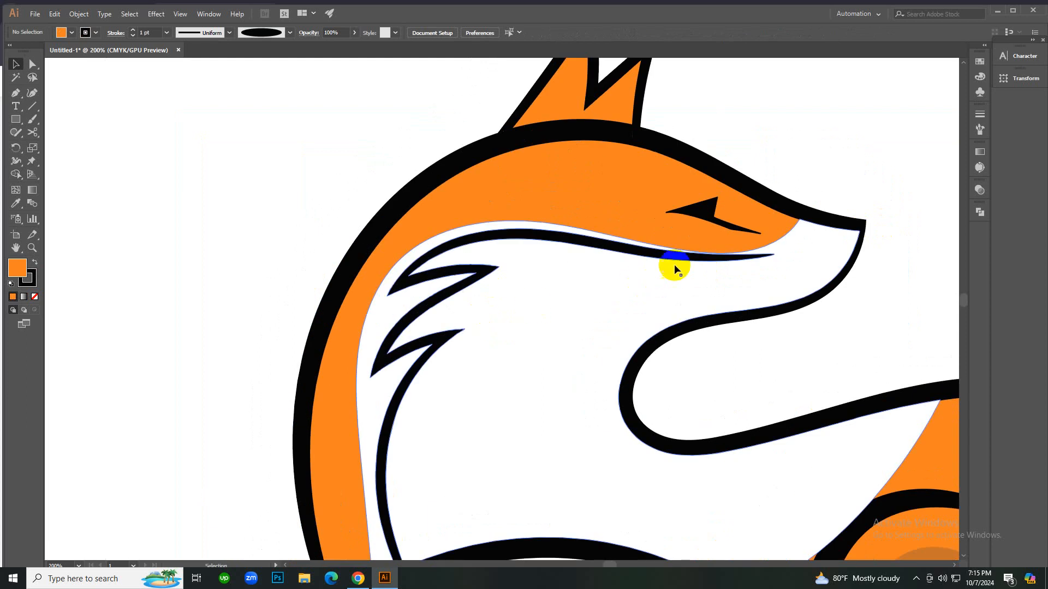
key("ctrl+plus")
Undo back to before the white muzzle and chest shape was painted.
key("a")
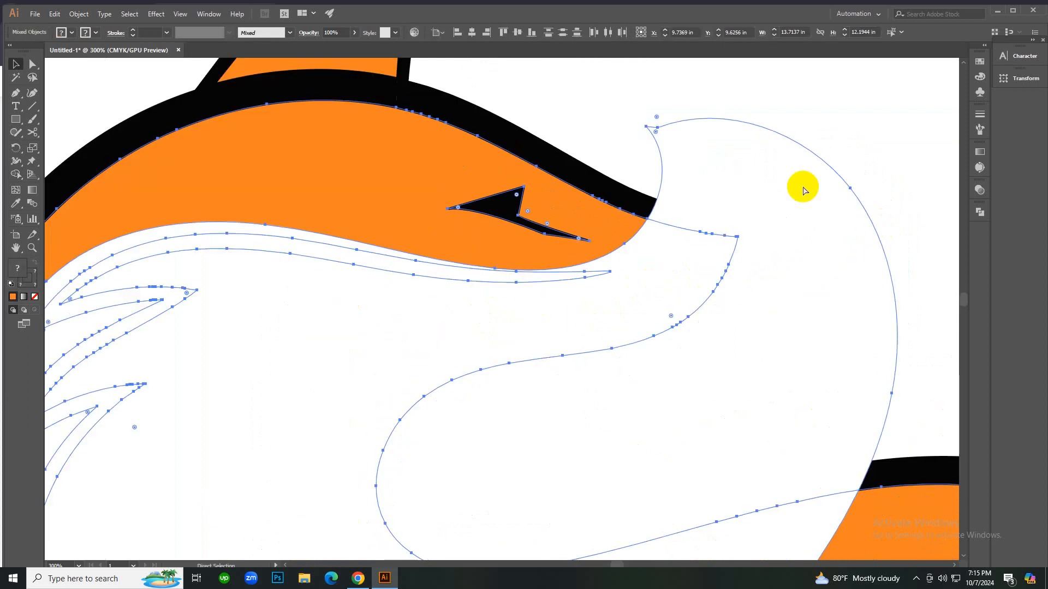
left_click(543, 334, "ctrl+alt")
left_click(520, 378, "ctrl+alt")
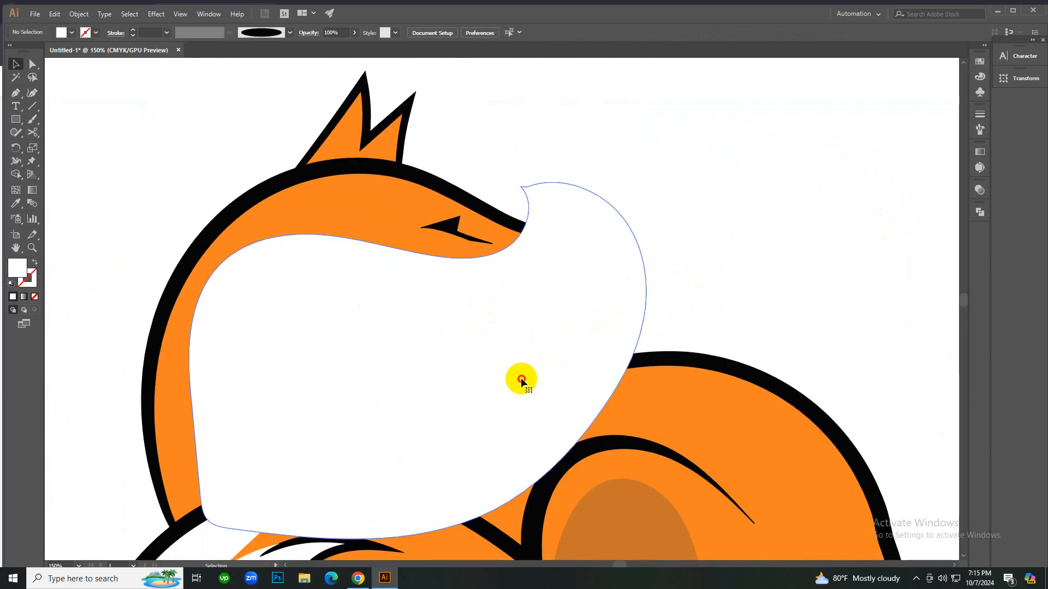
left_click(365, 404, "ctrl+alt")
key("ctrl+alt+0")
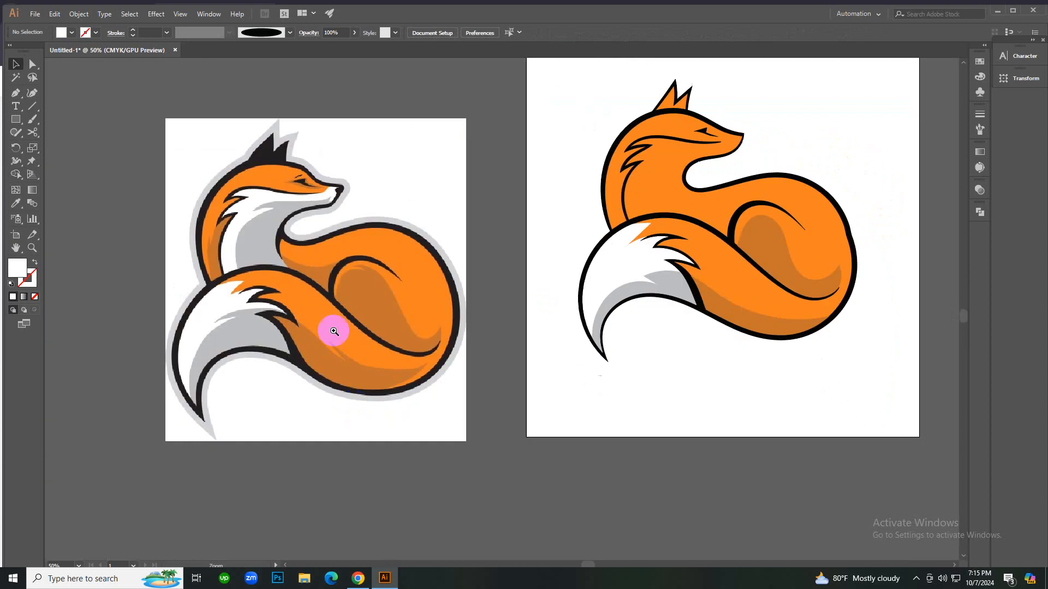
Check the reference fox's white markings and try painting a curve across the muzzle with the Paintbrush.
left_click(334, 327, "ctrl")
left_click(370, 233, "ctrl")
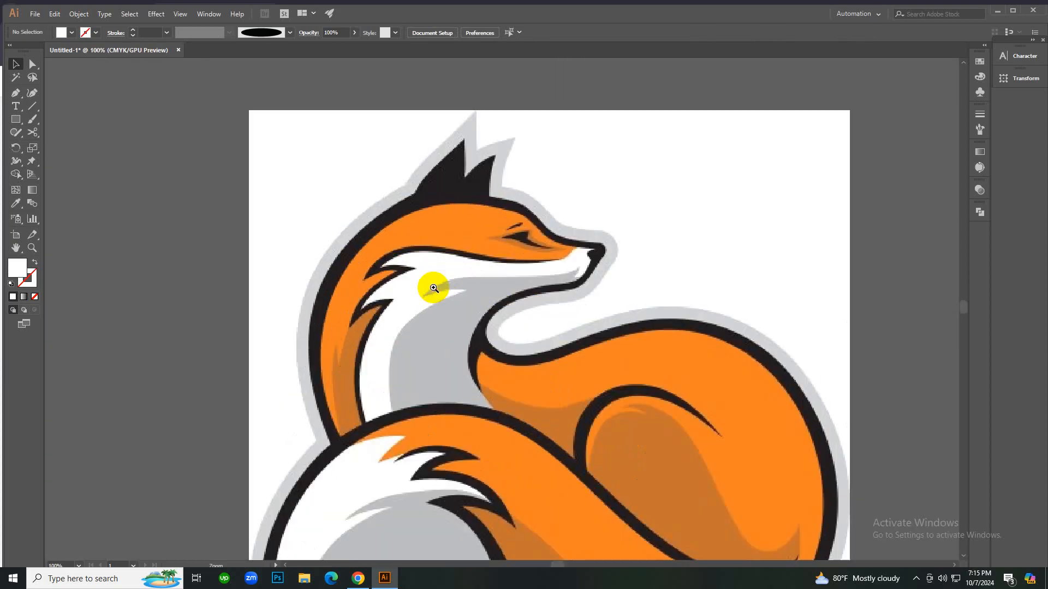
left_click(593, 323, "ctrl+alt")
scroll(486, 311, "down", 1)
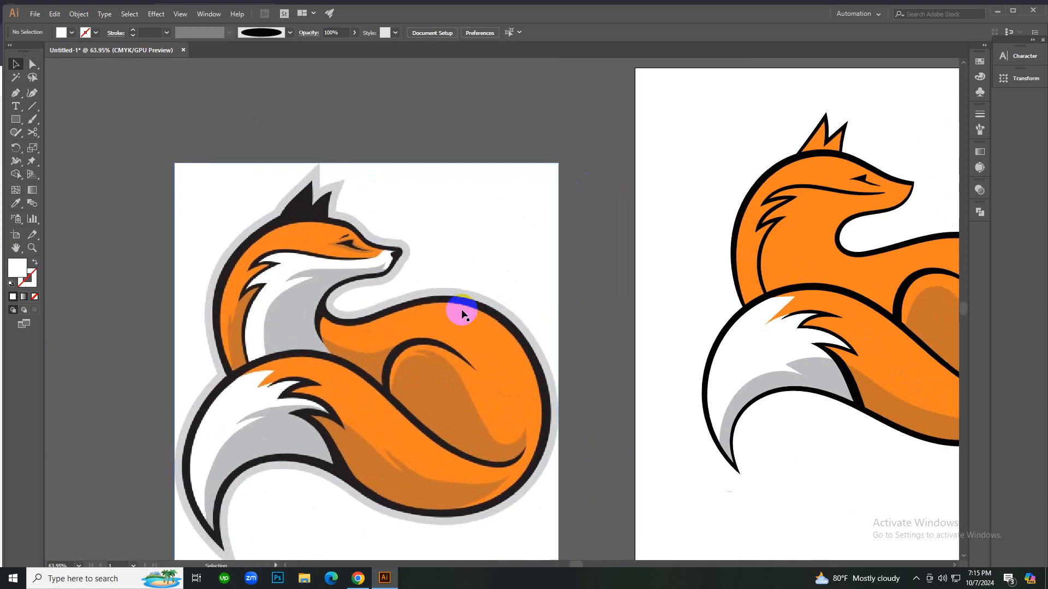
key("b")
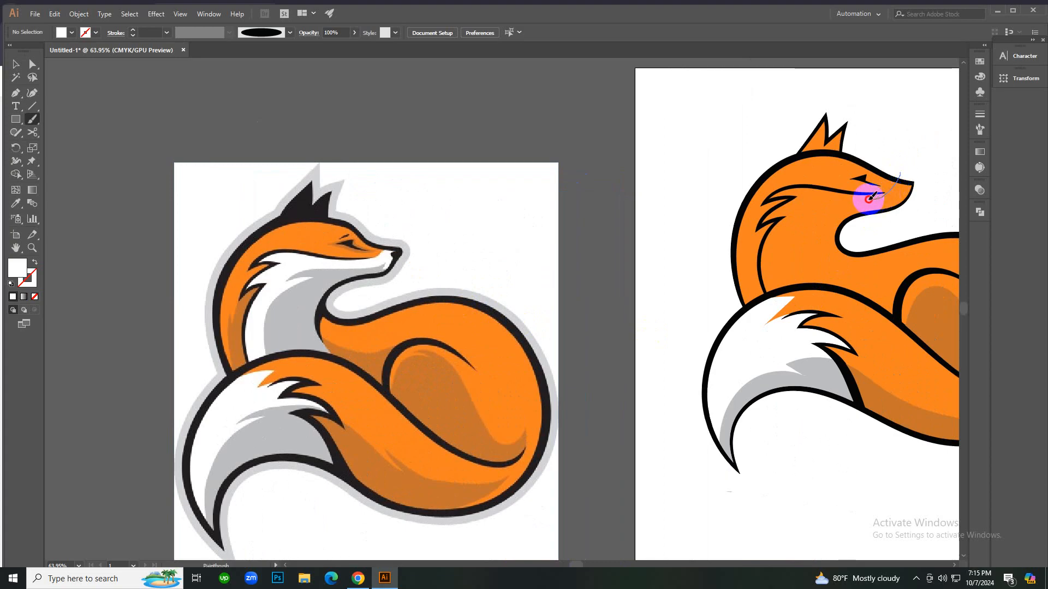
left_click_drag(855, 194, 843, 180)
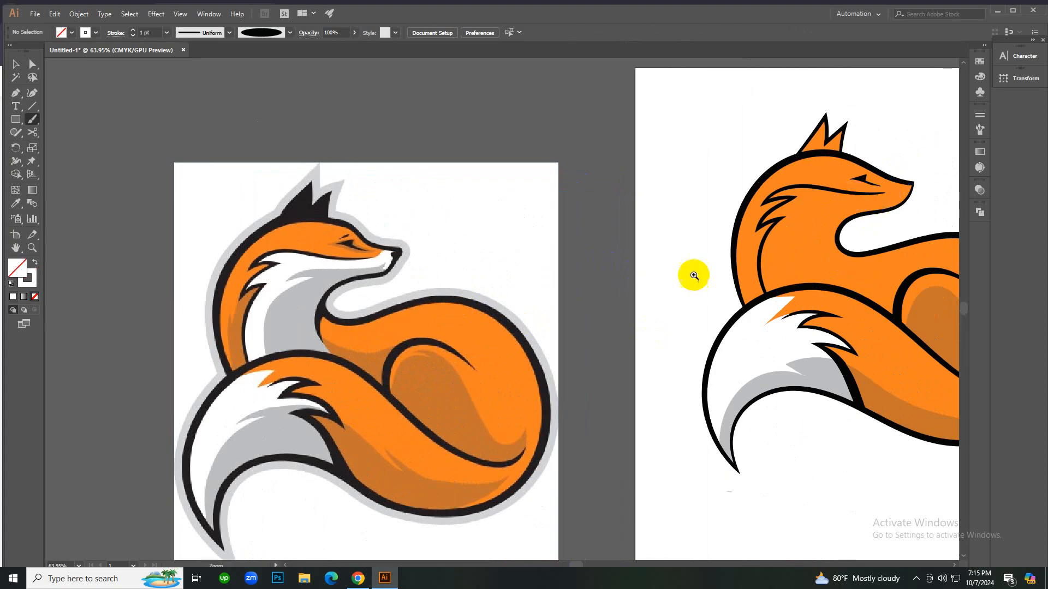
Try painting a closed outline about 7.0 by 5.6 in around the muzzle, cheek and chest with the Paintbrush.
left_click(689, 240, "ctrl")
left_click(688, 241, "ctrl")
left_click_drag(767, 234, 761, 263)
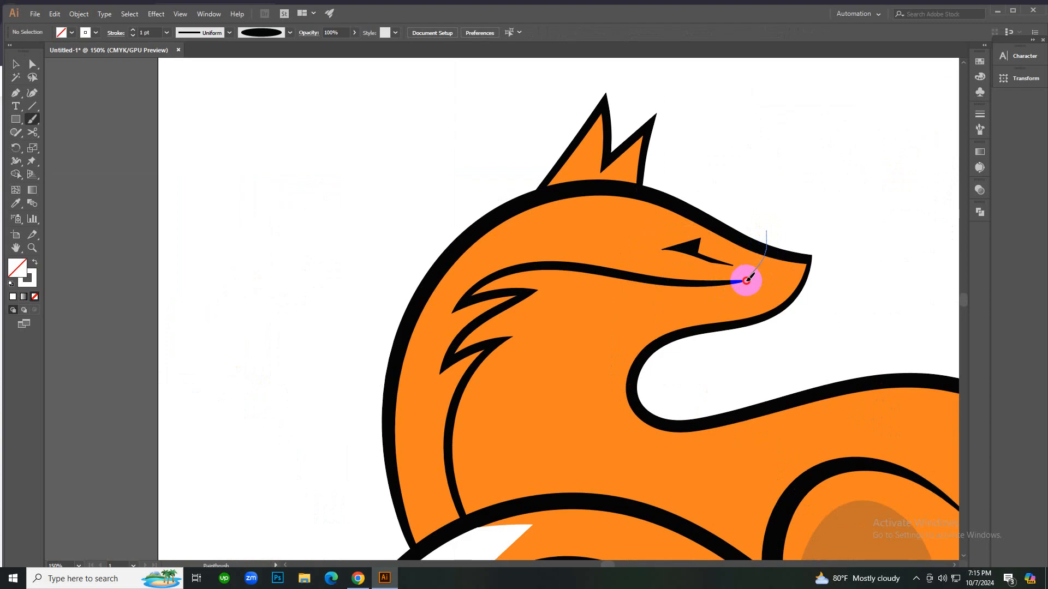
mouse_move(713, 284)
left_mouse_down()
mouse_move(530, 268)
mouse_move(458, 299)
mouse_move(428, 345)
mouse_move(432, 532)
mouse_move(453, 554)
mouse_move(580, 503)
mouse_move(658, 454)
mouse_move(763, 435)
mouse_move(810, 363)
mouse_move(822, 262)
mouse_move(791, 231)
mouse_move(760, 227)
left_mouse_up()
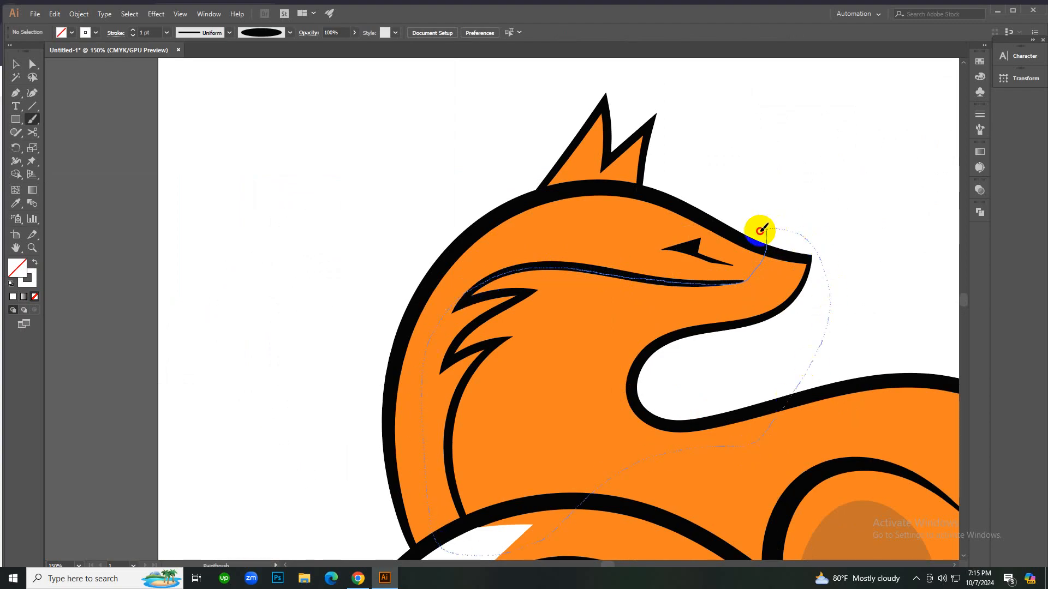
left_click(477, 404, "ctrl+alt")
left_click(424, 371, "ctrl+alt")
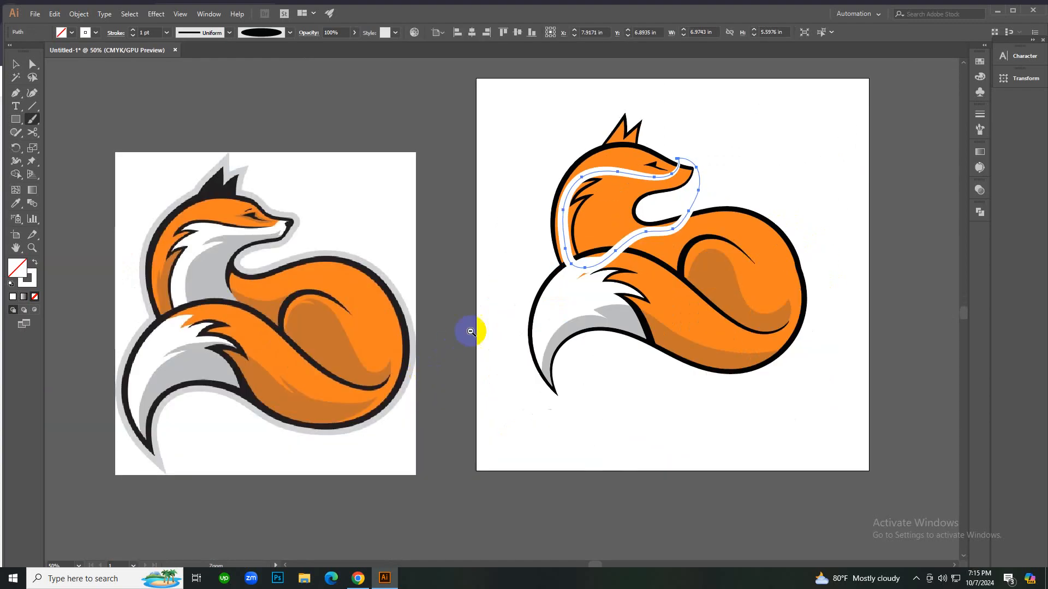
left_click(585, 234, "ctrl")
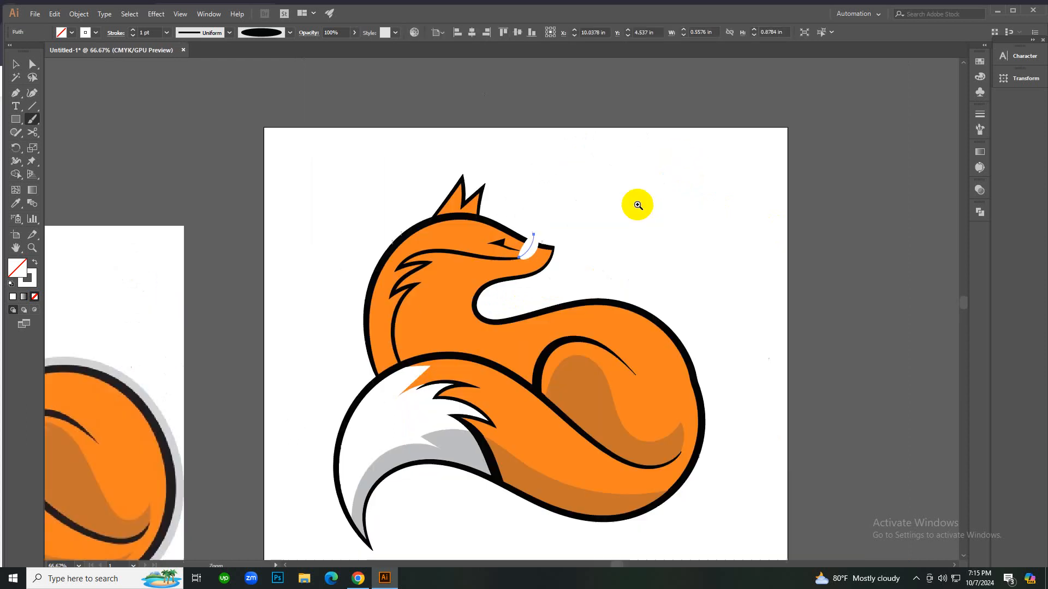
Paint a white curve about 5.9 by 5.6 in from above the muzzle along the cheek line and down the neck onto the tail.
key("ctrl+plus")
key("ctrl+plus")
key("ctrl+plus")
key("ctrl+plus")
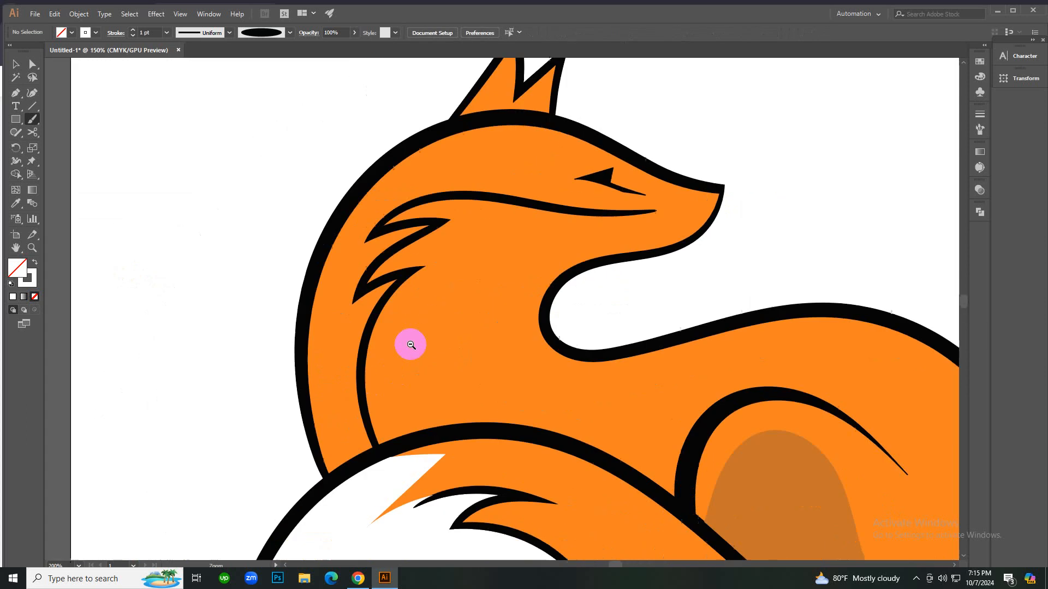
mouse_move(796, 80)
left_mouse_down()
mouse_move(754, 136)
mouse_move(700, 149)
mouse_move(516, 121)
mouse_move(439, 127)
mouse_move(383, 158)
mouse_move(361, 203)
mouse_move(356, 265)
left_mouse_up()
mouse_move(333, 340)
left_mouse_down()
mouse_move(340, 438)
mouse_move(415, 522)
left_mouse_up()
left_click(557, 330, "ctrl+alt")
left_click(456, 311, "ctrl+alt")
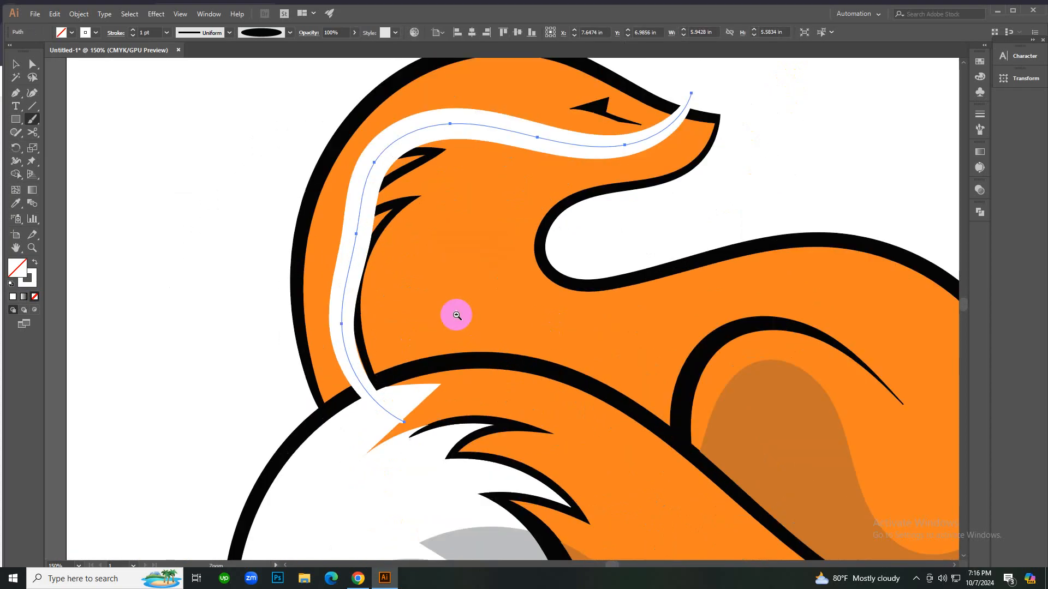
Extend the white curve across the tail, up the front of the chest and around the muzzle, closing it at about 7.7 by 6.7 in.
left_click(457, 311, "ctrl+alt")
left_click_drag(485, 375, 483, 391)
left_click_drag(584, 338, 550, 340)
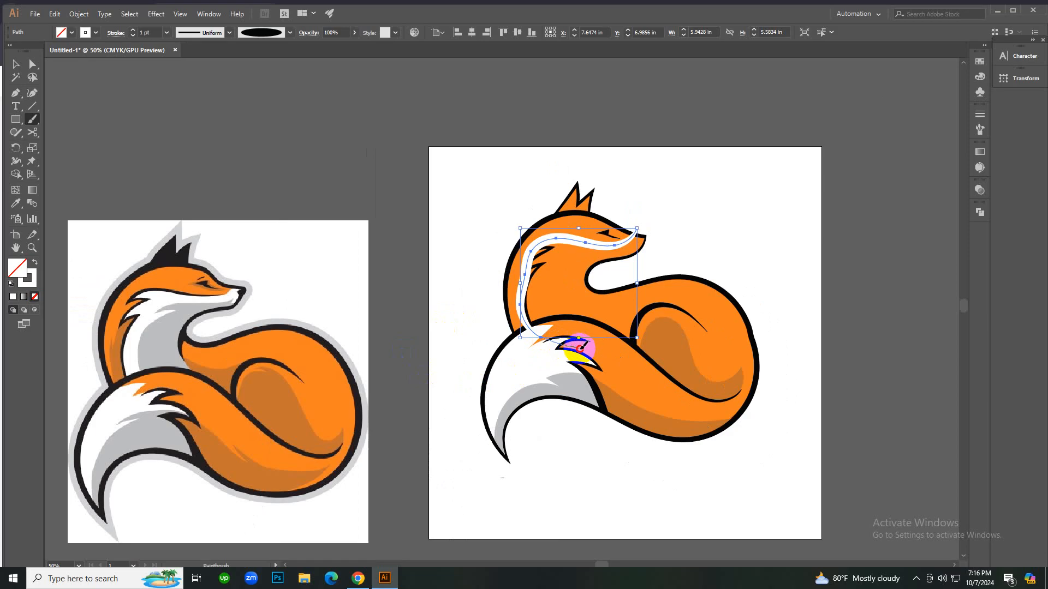
mouse_move(593, 349)
left_mouse_down()
mouse_move(578, 330)
mouse_move(584, 290)
mouse_move(665, 223)
mouse_move(644, 225)
left_mouse_up()
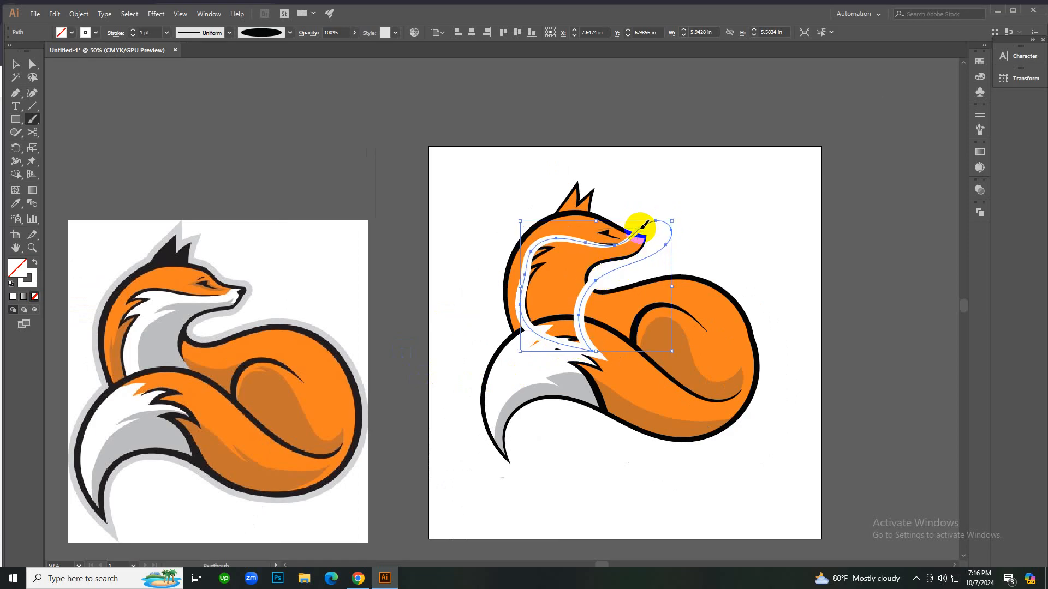
Swap the closed path's stroke and fill so it is solid white without a stroke, and deselect it.
key("shift+x")
key("v")
left_click(726, 256)
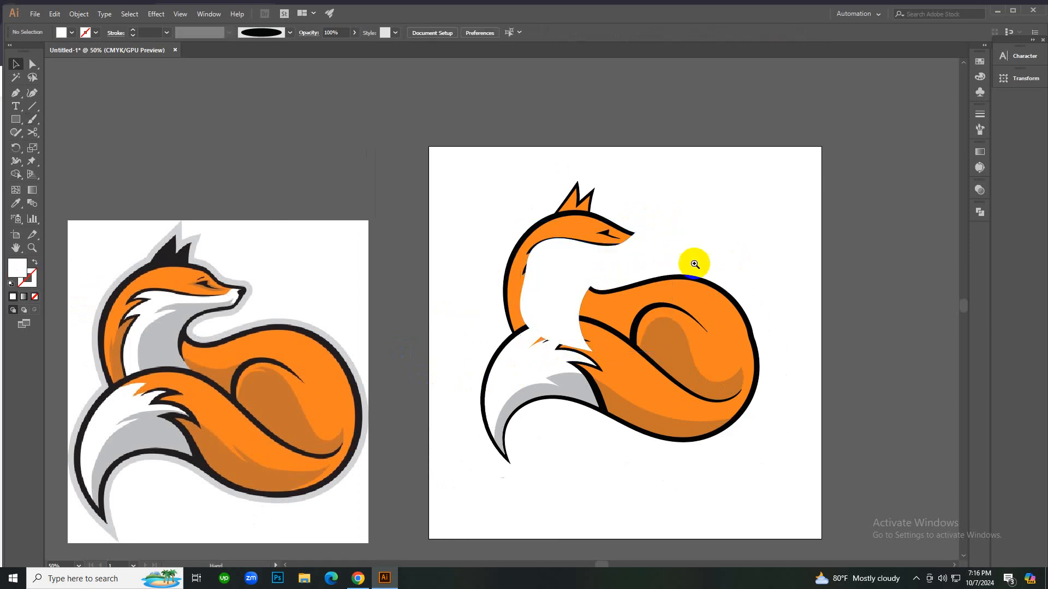
Select the white shape with the fox artwork and try removing the excess beyond the muzzle and throat with Shape Builder.
left_click(551, 267)
left_click(536, 291)
left_click(603, 265)
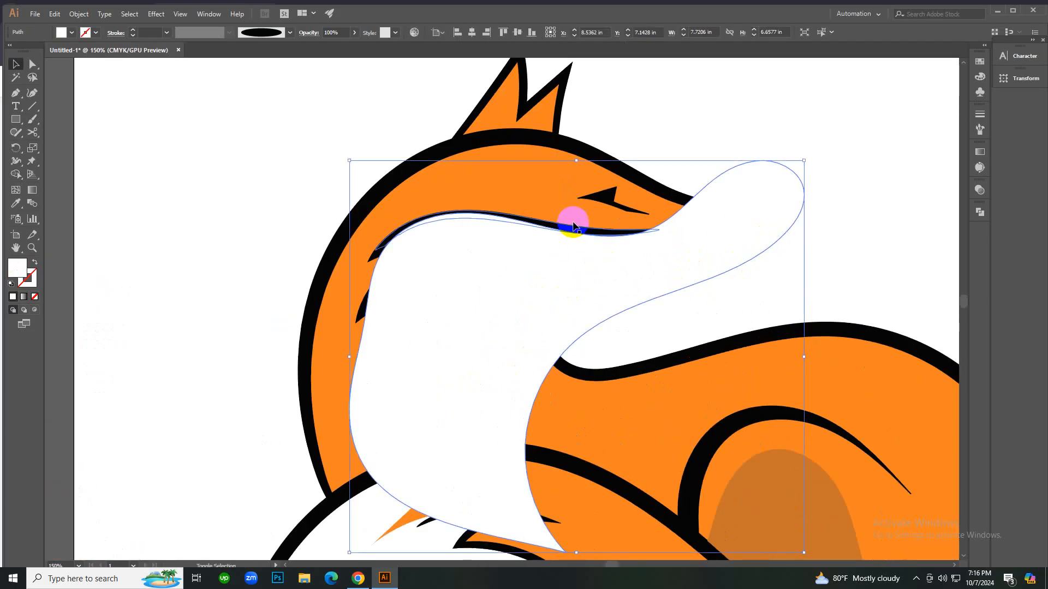
left_click(572, 227, "shift")
left_click(530, 172, "shift")
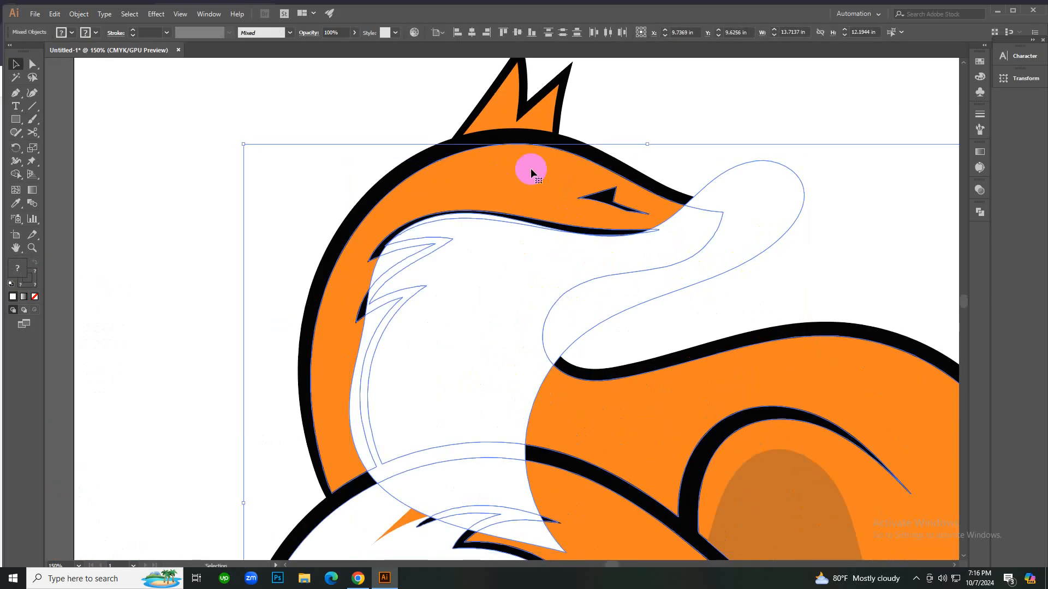
key("shift+n")
left_click(584, 195)
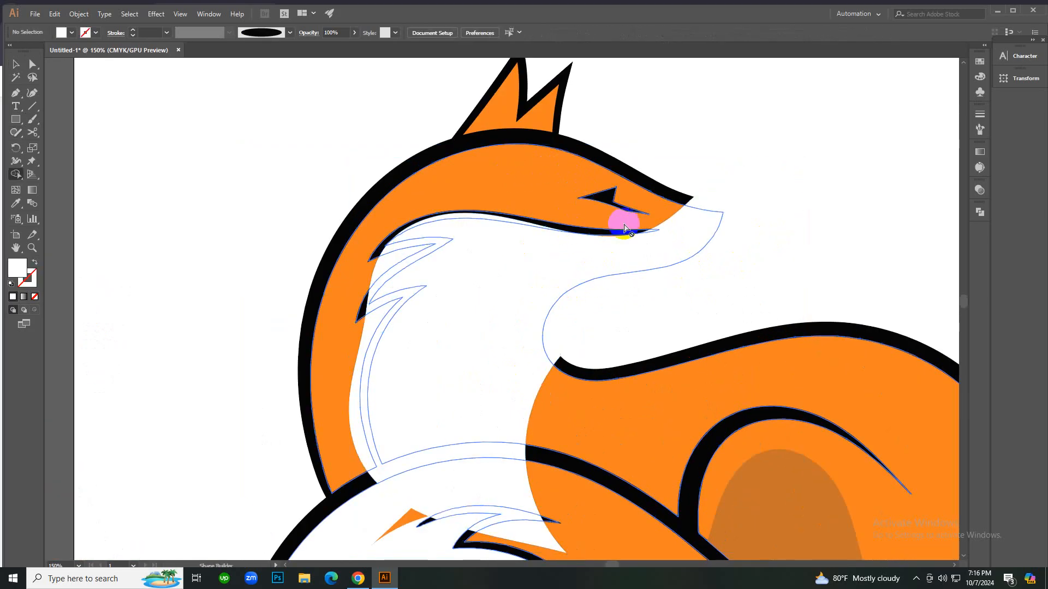
key("shift+m")
left_click(744, 206)
key("v")
Remove the white areas beyond the muzzle and throat and over the black neck and tail outlines with Shape Builder.
left_click(535, 178, "shift")
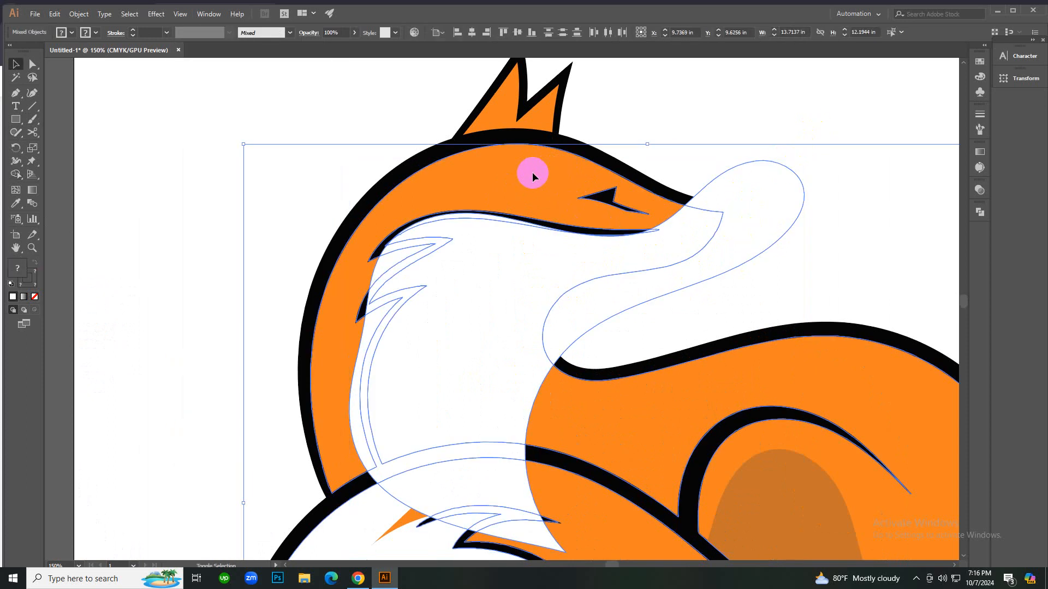
key("shift+m")
left_click(753, 203, "alt")
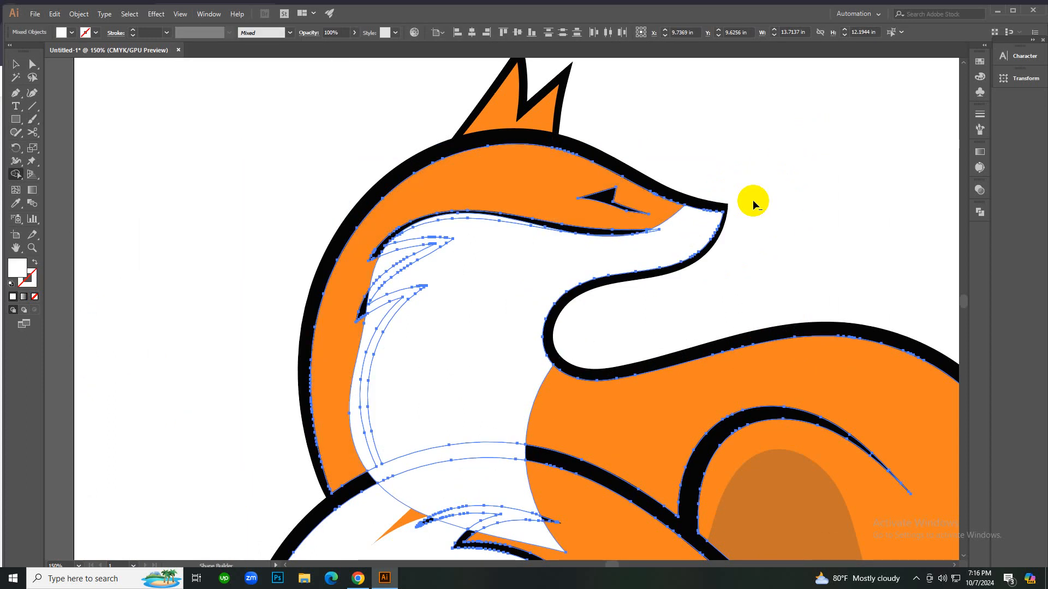
left_click(476, 449, "alt")
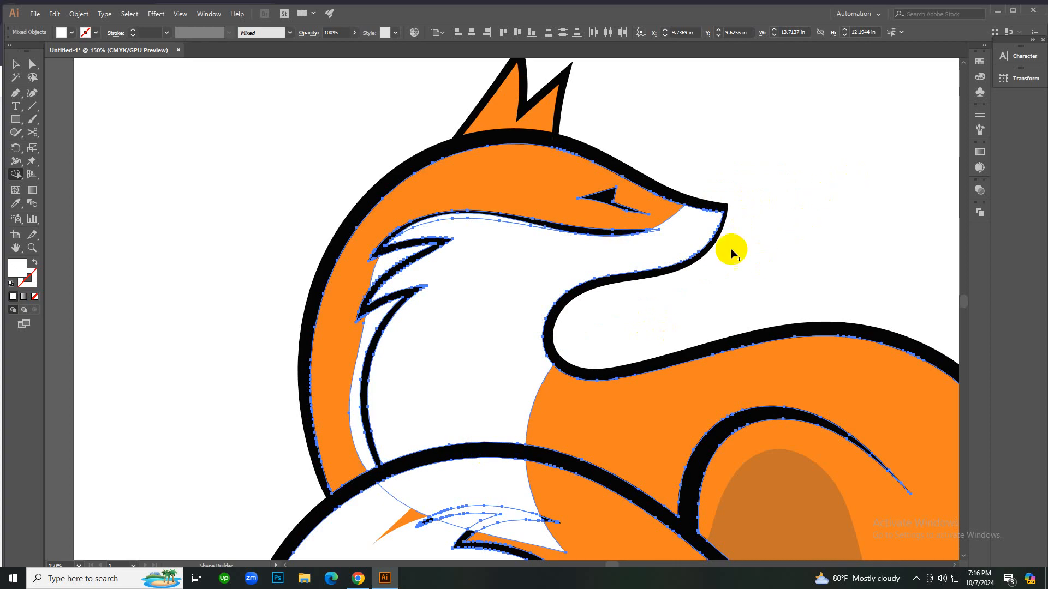
Remove the white overlap from the tapered tip of the black mouth line with Shape Builder.
left_click(550, 273)
left_click(550, 273)
left_click(515, 300)
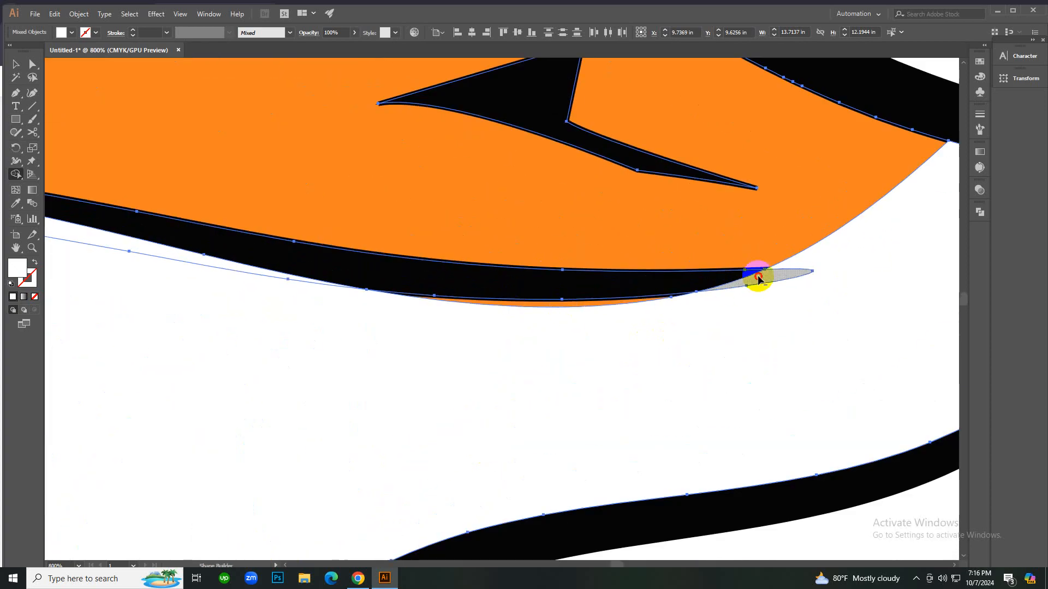
left_click(757, 278, "alt")
left_click(390, 265, "alt")
left_click(391, 265, "alt")
left_click(344, 296, "alt")
Delete the separated white pieces between the cheek fur tufts and along the back of the neck, exposing the orange.
left_click(377, 373)
left_click(387, 349)
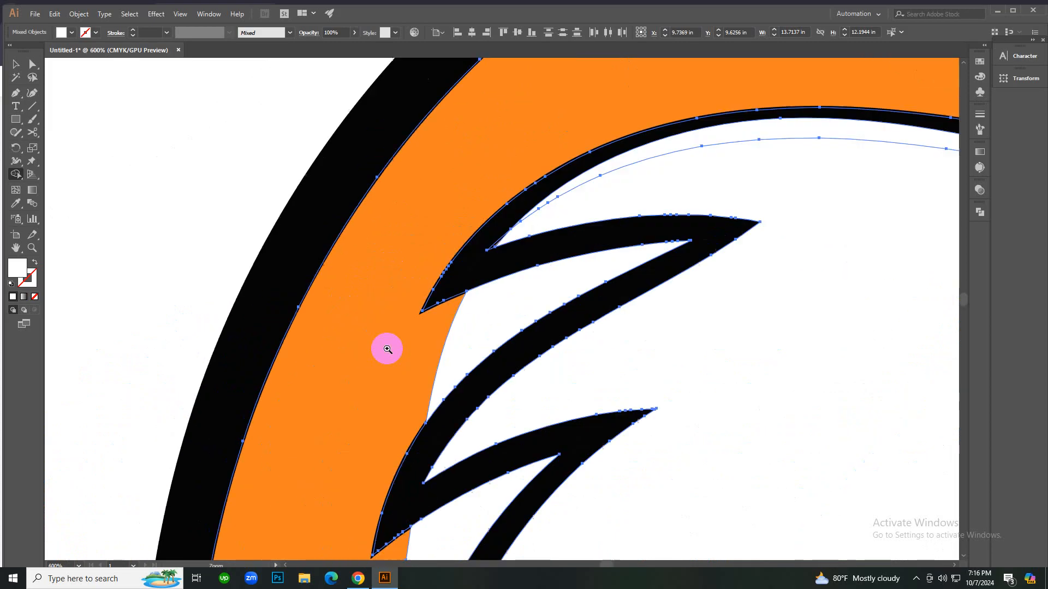
left_click(328, 246)
key("v")
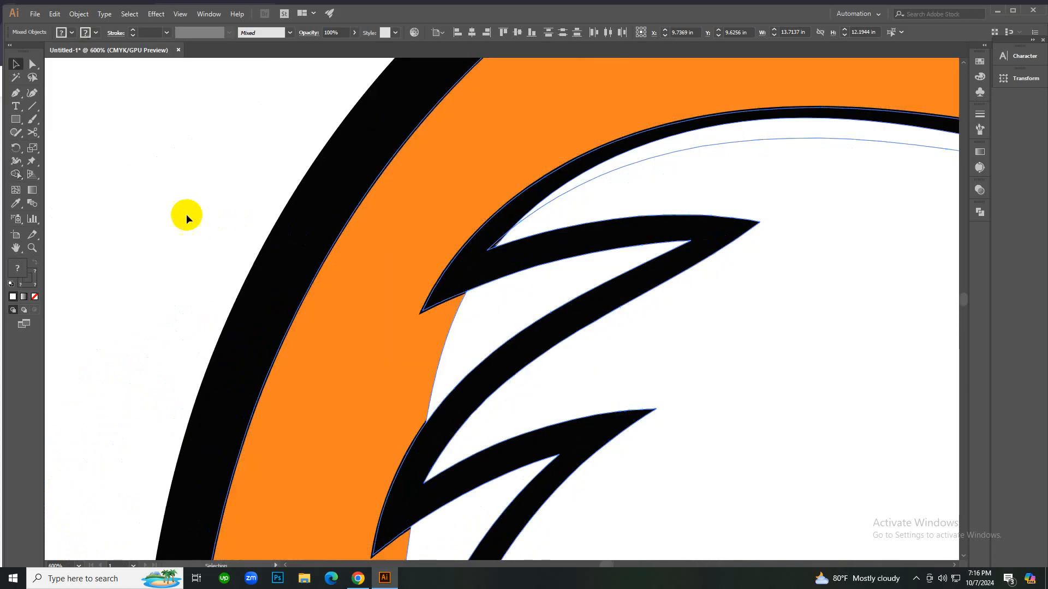
left_click(187, 215)
left_click(532, 318)
key("Delete")
scroll(534, 327, "down", 2)
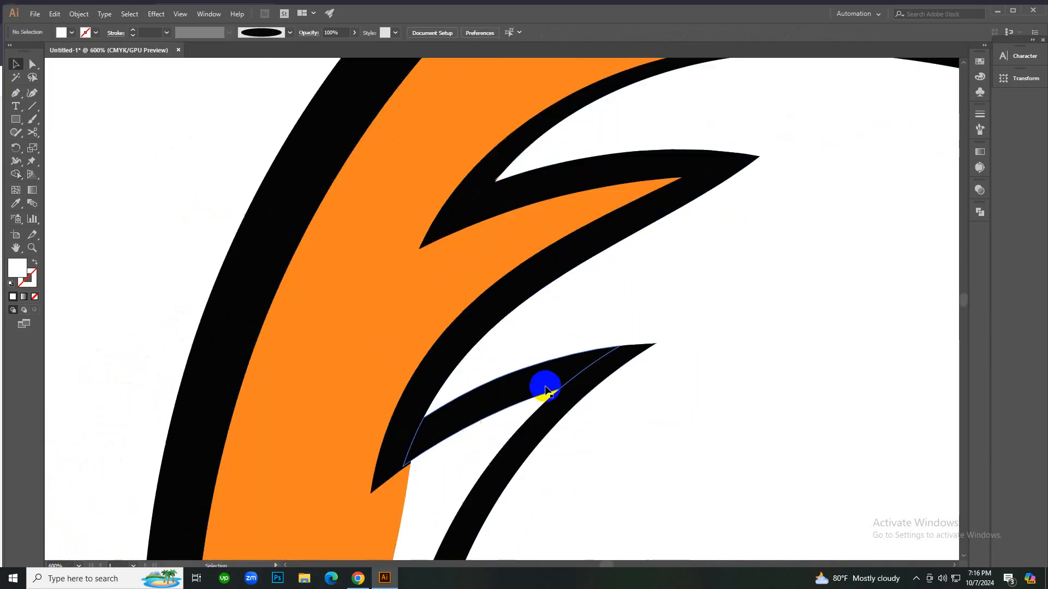
key("Delete")
left_click(483, 439)
scroll(483, 439, "down", 5)
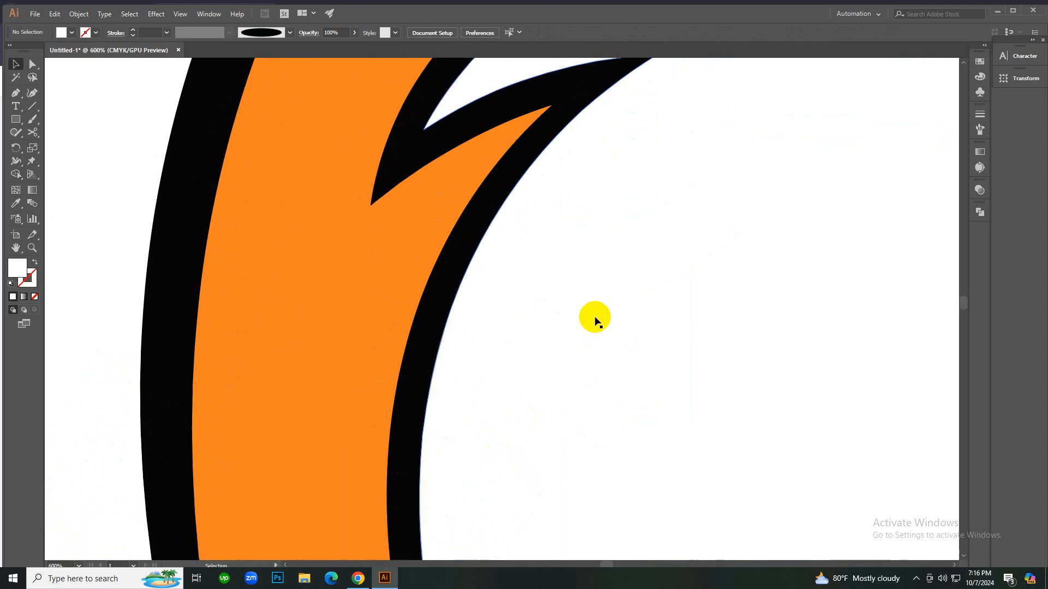
Try deleting the black shape that forms the mouth line, and undo the deletion.
scroll(565, 227, "down", 4)
scroll(570, 273, "up", 2)
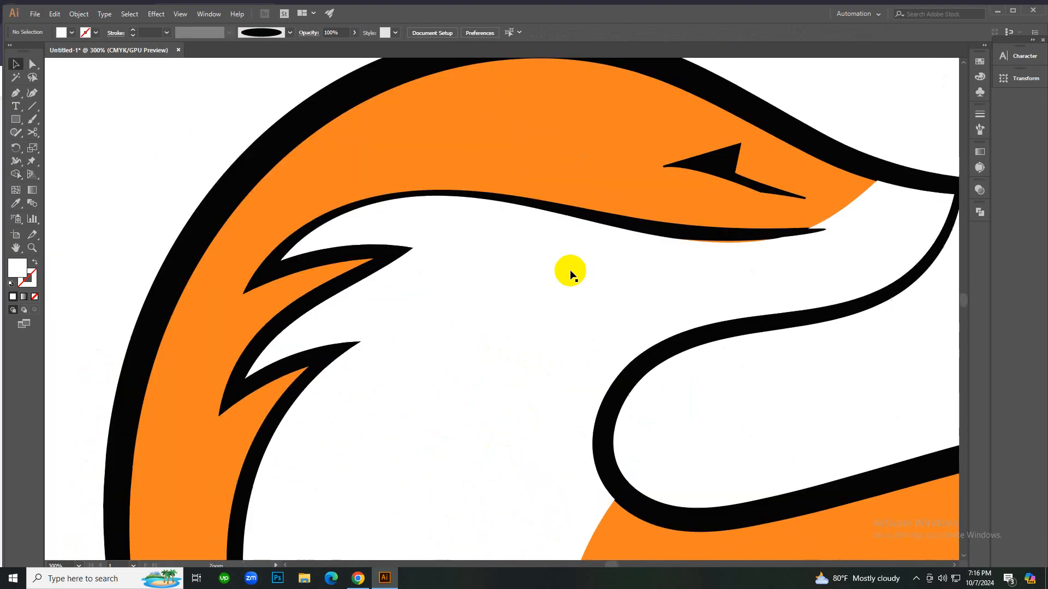
left_click(622, 222)
key("a")
key("Delete")
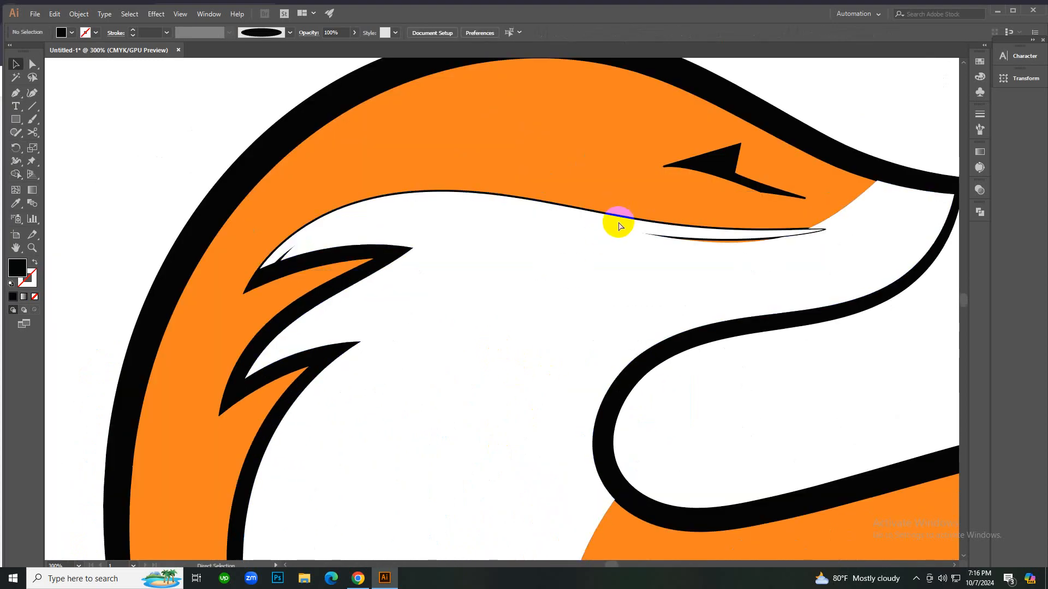
key("ctrl+z")
left_click(140, 153)
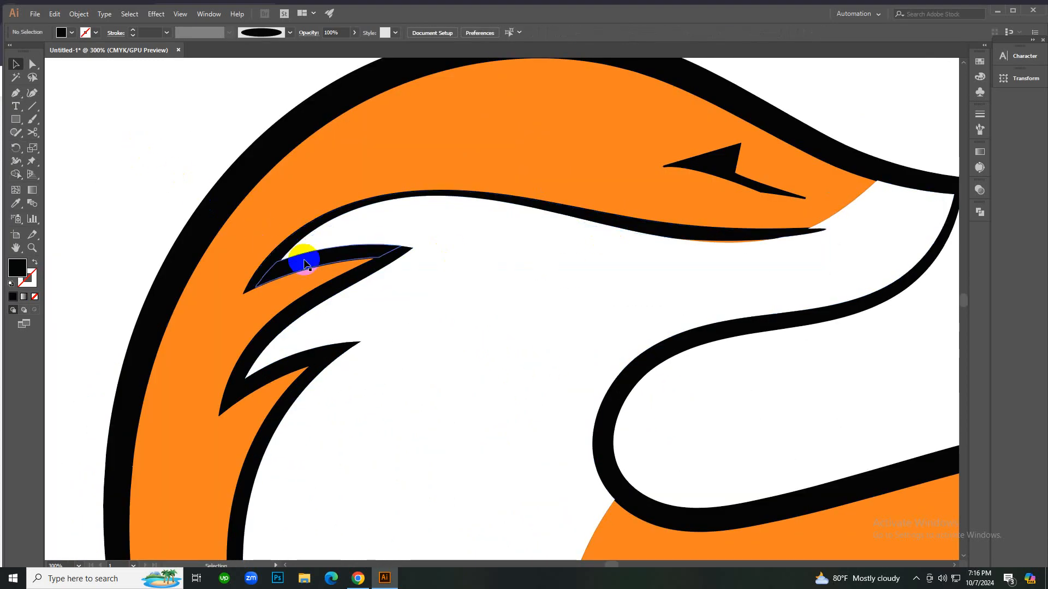
Try deleting the white muzzle and chest shape, and undo the deletion.
left_click(461, 243)
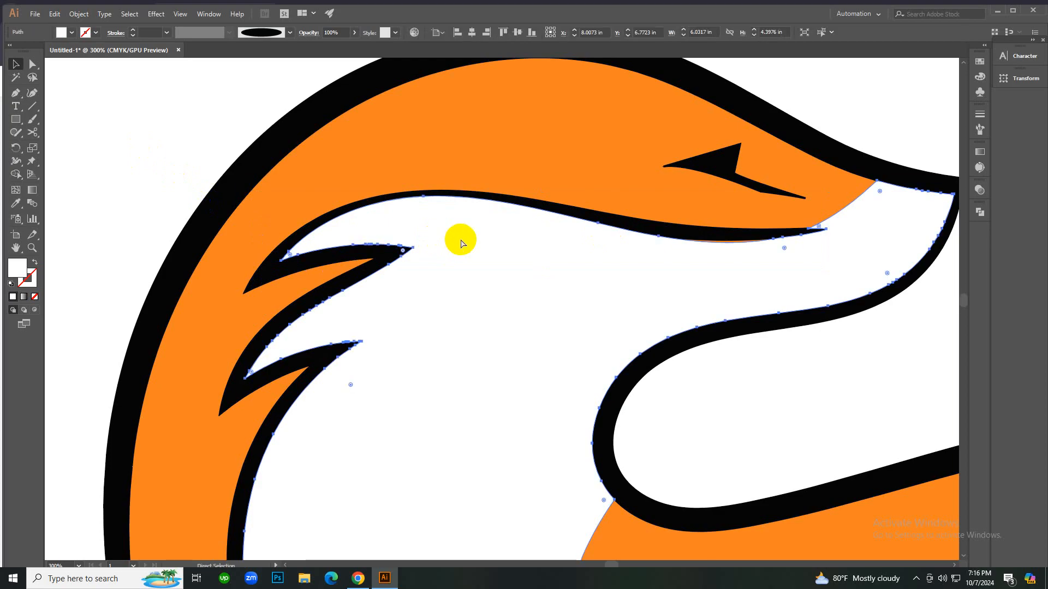
key("Delete")
key("v")
left_click(440, 202)
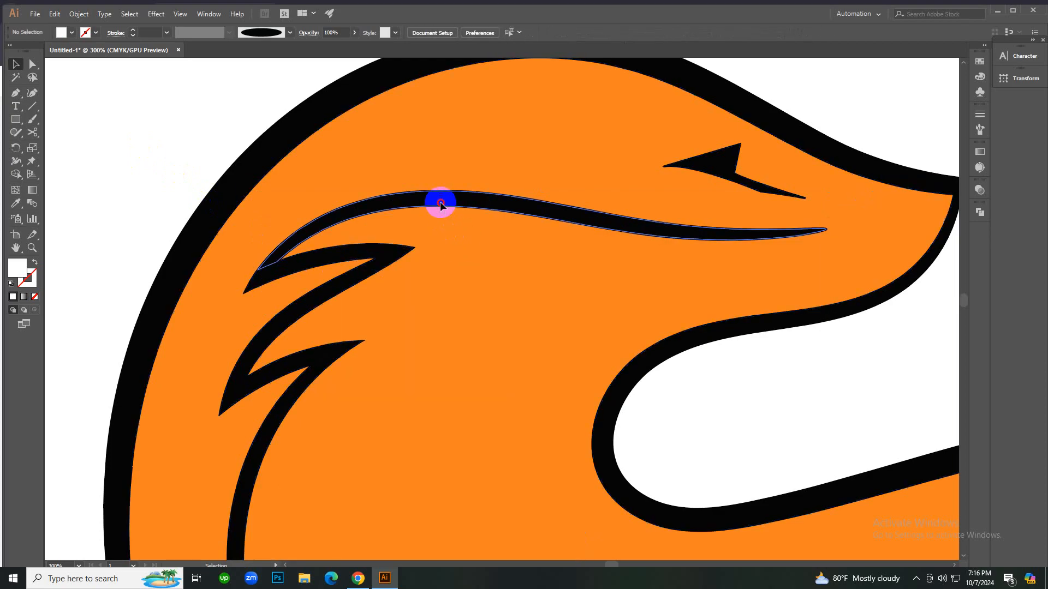
key("ctrl+z")
left_click(117, 141)
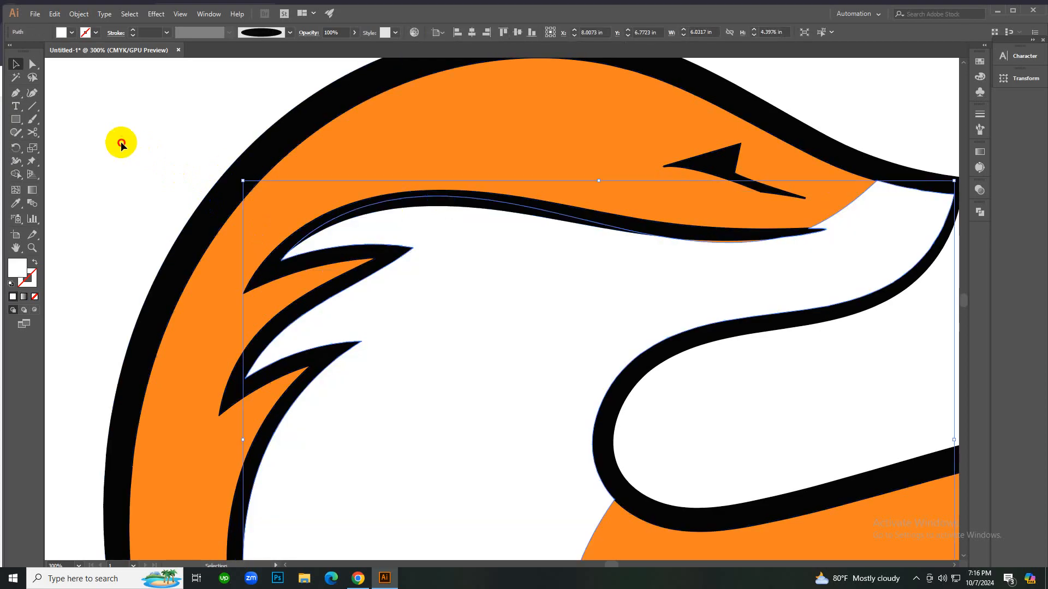
Reshape the white shape's upper edge so it runs beneath the black mouth line and covers the orange sliver.
left_click(676, 302, "ctrl+alt")
left_click(367, 290, "ctrl")
left_click(531, 300, "ctrl")
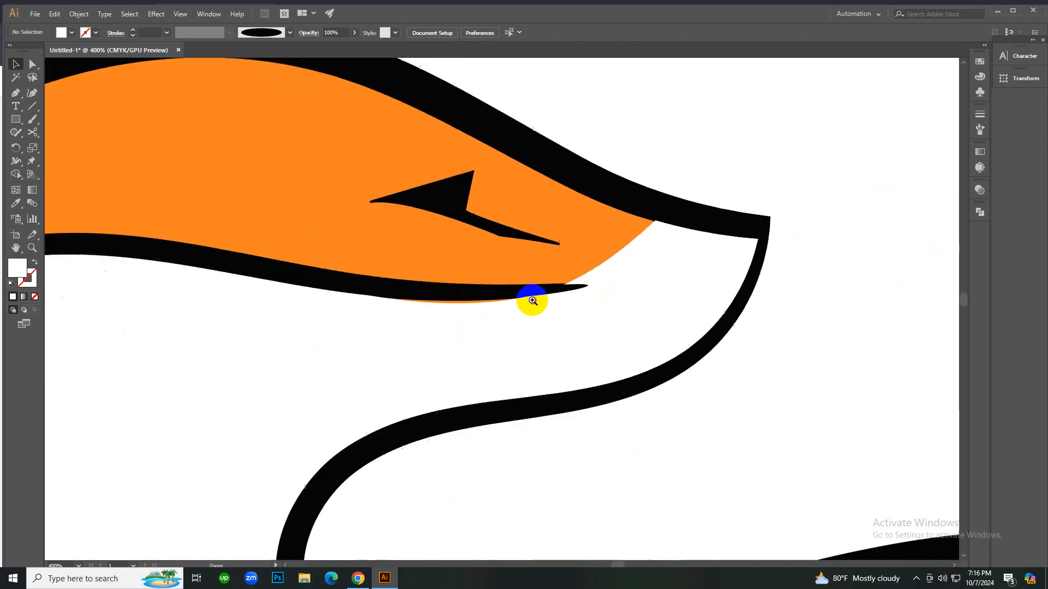
left_click(447, 328, "ctrl")
left_click(466, 279, "ctrl")
left_click(476, 256)
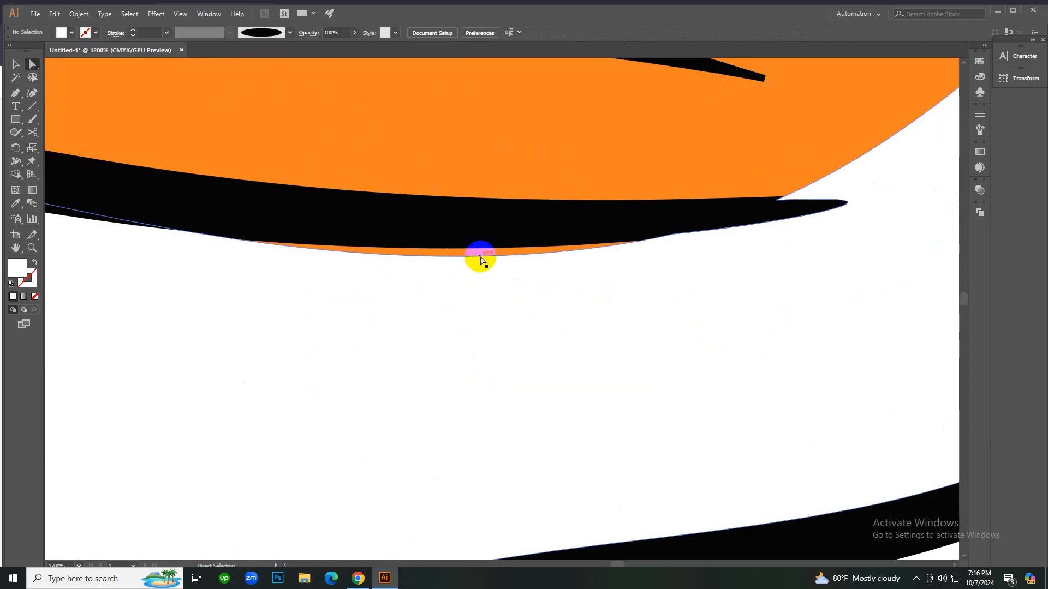
left_click(483, 266)
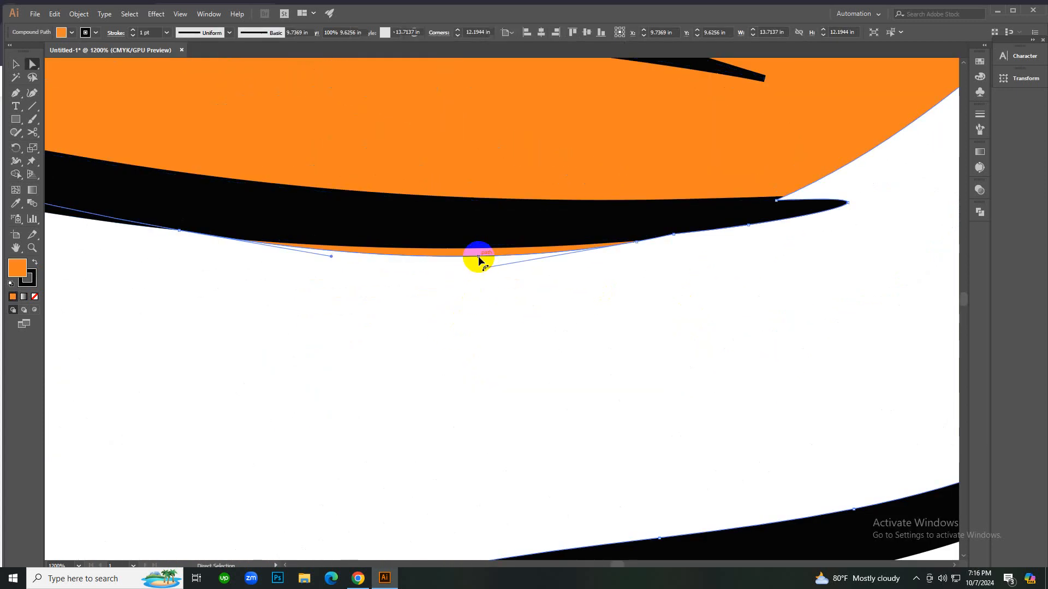
left_click_drag(484, 268, 460, 227)
scroll(513, 328, "down", 2)
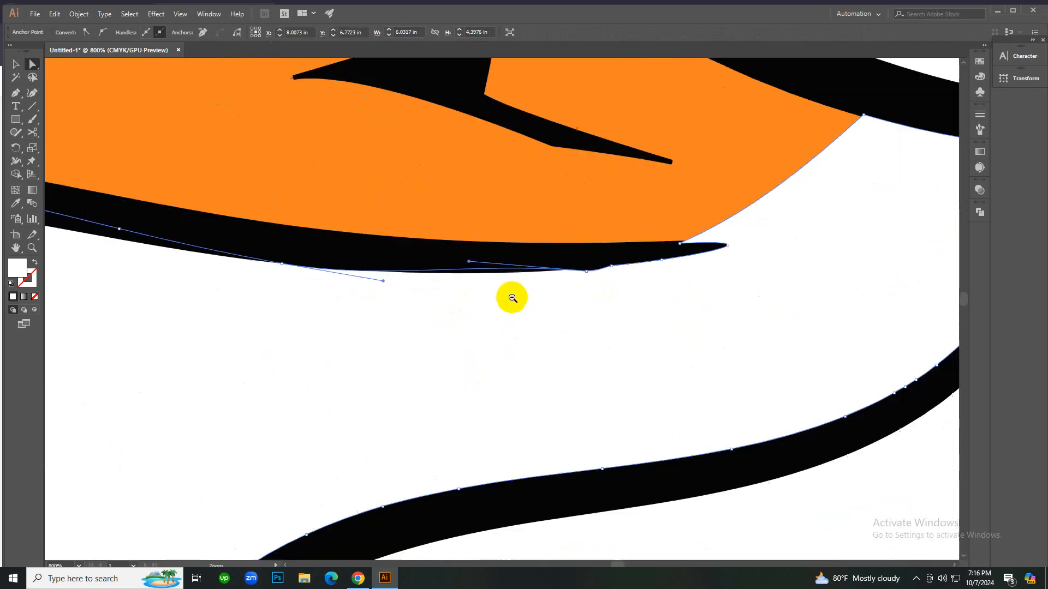
scroll(557, 299, "up", 4)
mouse_move(390, 307)
left_mouse_down()
mouse_move(387, 286)
mouse_move(401, 295)
left_mouse_up()
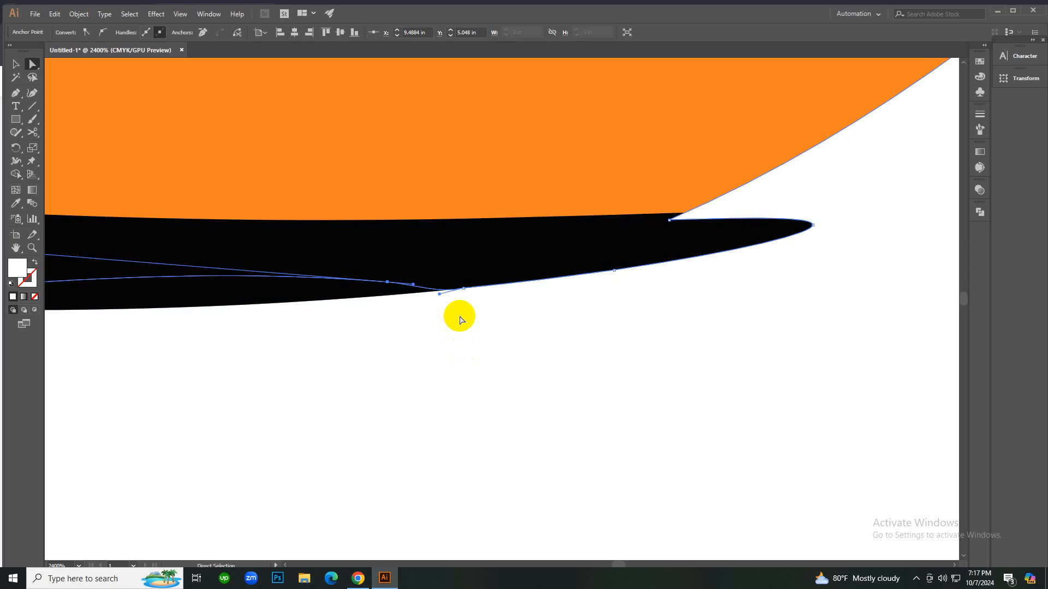
Move the white shape's corner anchor to the tip of the mouth line, at about 9.92 by 4.99 in, and deselect it.
scroll(459, 319, "down", 3)
scroll(604, 311, "up", 3)
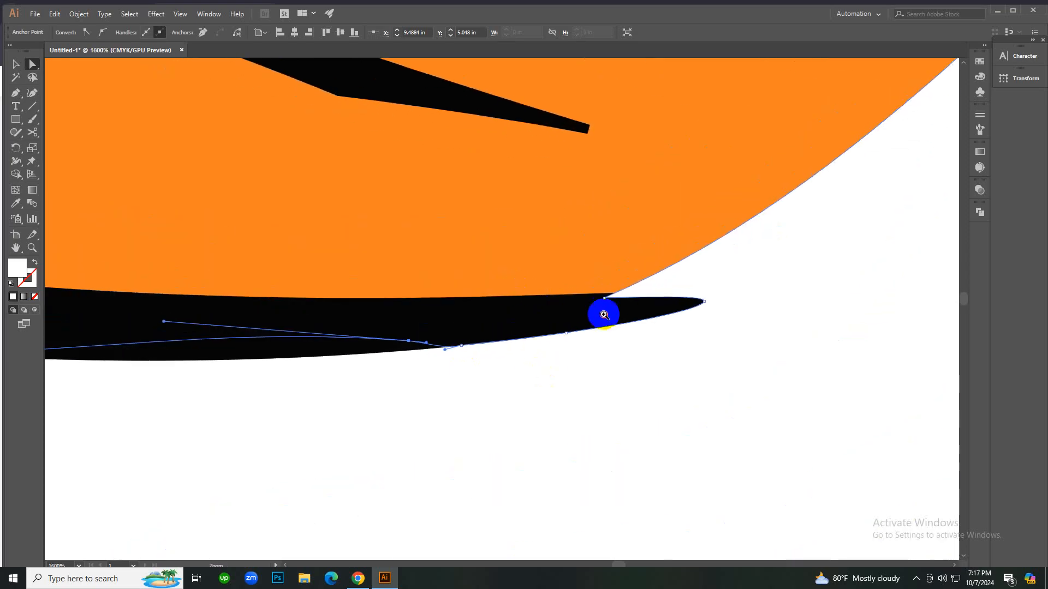
left_click(652, 297)
left_click_drag(601, 300, 696, 304)
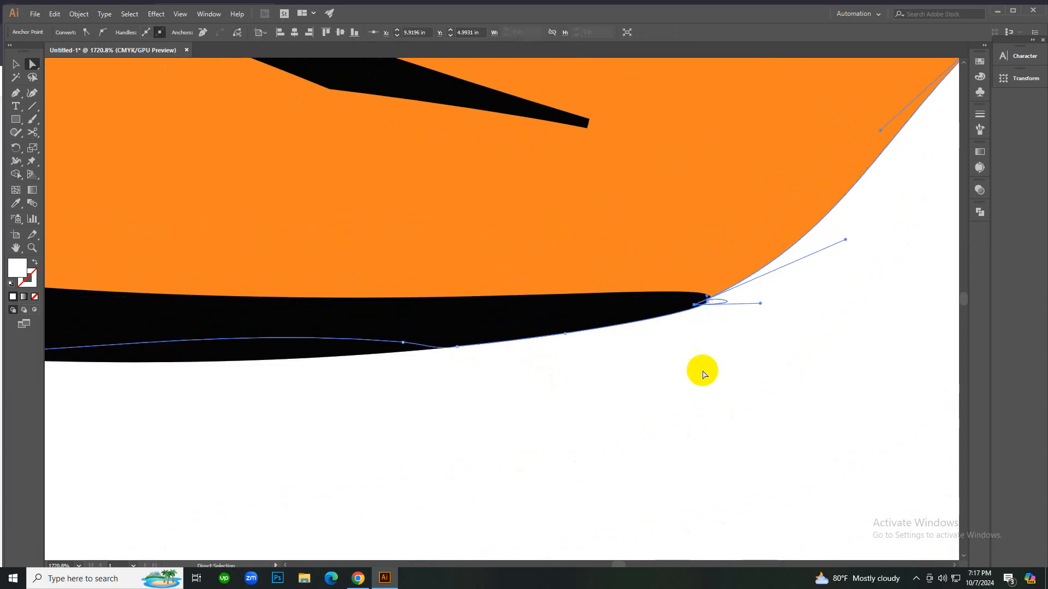
left_click(749, 213)
key("ctrl+alt+space")
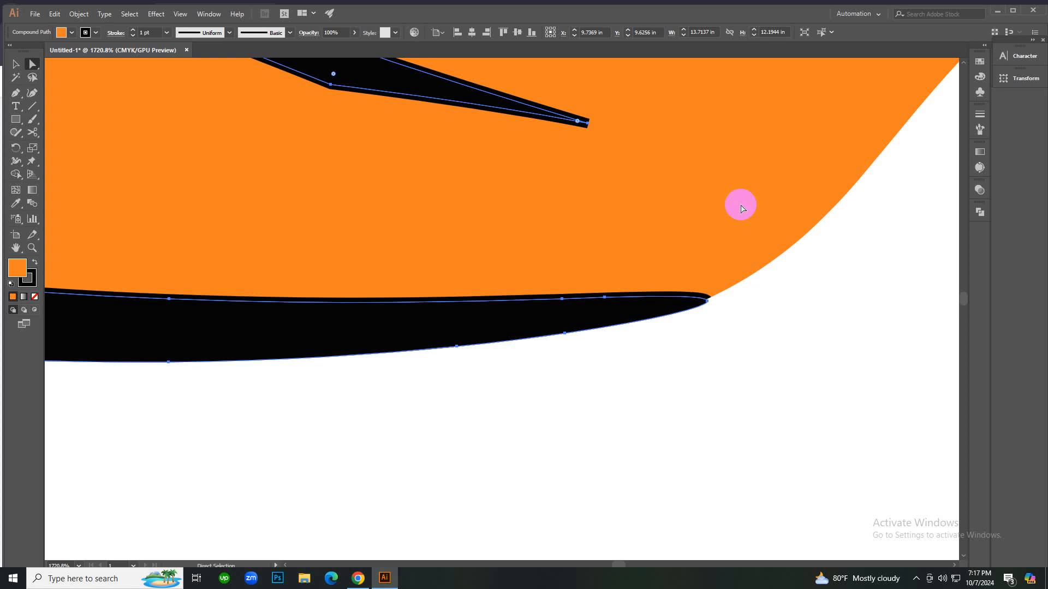
left_click(503, 325, "ctrl+alt")
left_click(503, 326, "ctrl+alt")
left_click(500, 321, "ctrl+alt")
left_click(768, 221)
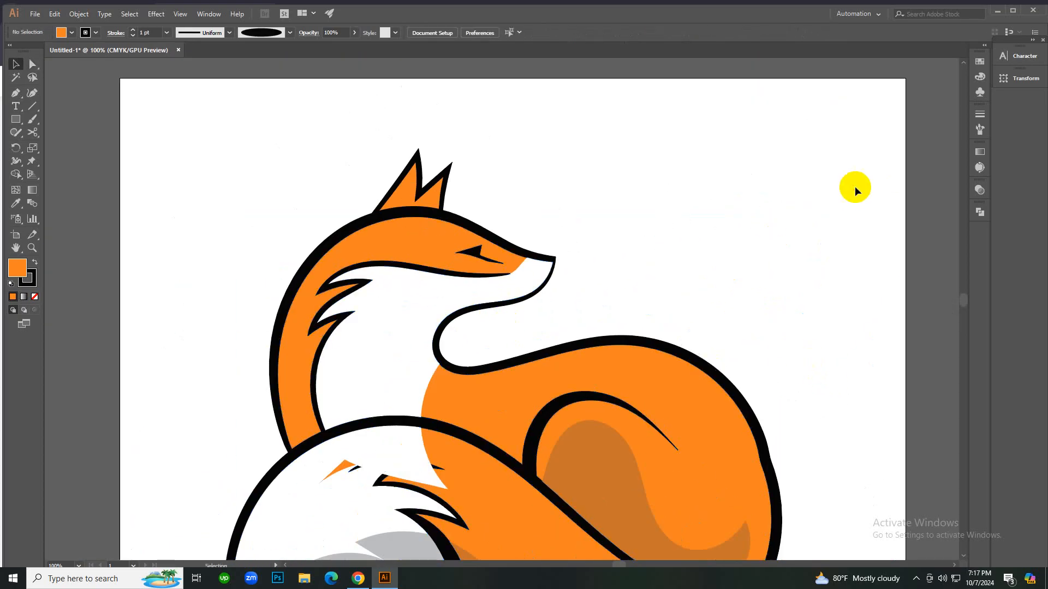
Delete the leftover white piece that overlaps the upper part of the tail.
left_click(390, 392, "ctrl+alt")
left_click(517, 288, "ctrl")
left_click(517, 287, "ctrl")
left_click(441, 470)
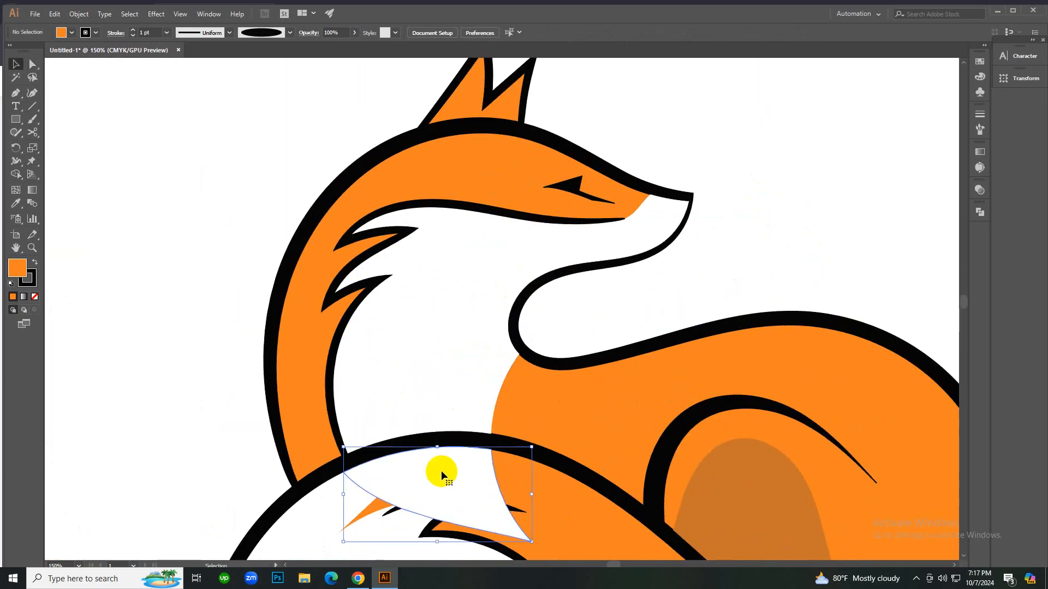
key("Delete")
Compare the coloured fox with the reference image, checking the white muzzle, chest and tail areas.
left_click(444, 445, "ctrl+alt")
left_click(444, 409, "ctrl+alt")
left_click(480, 323, "ctrl+alt")
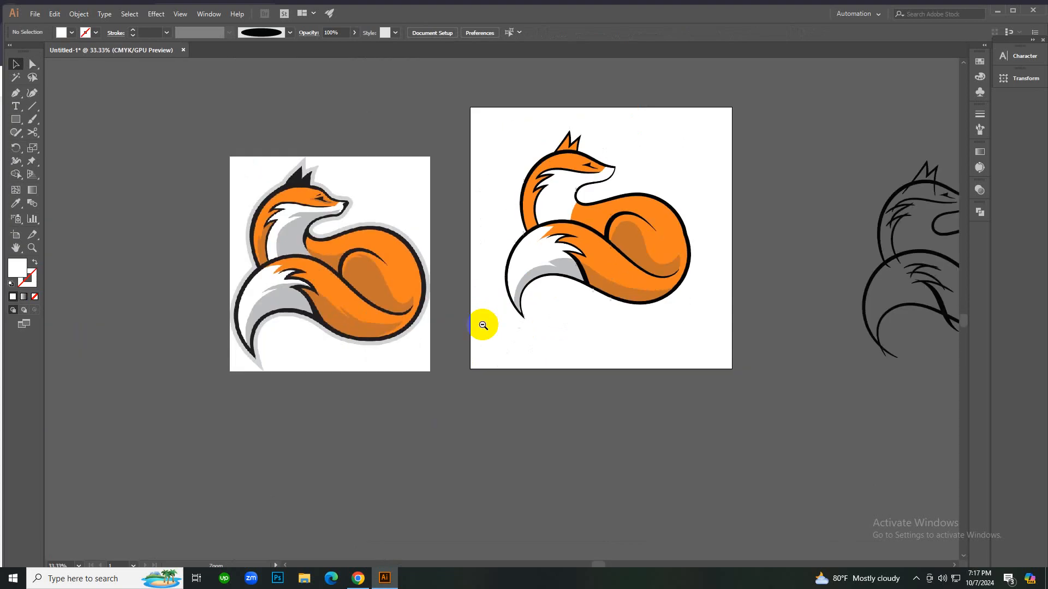
scroll(482, 324, "up", 3)
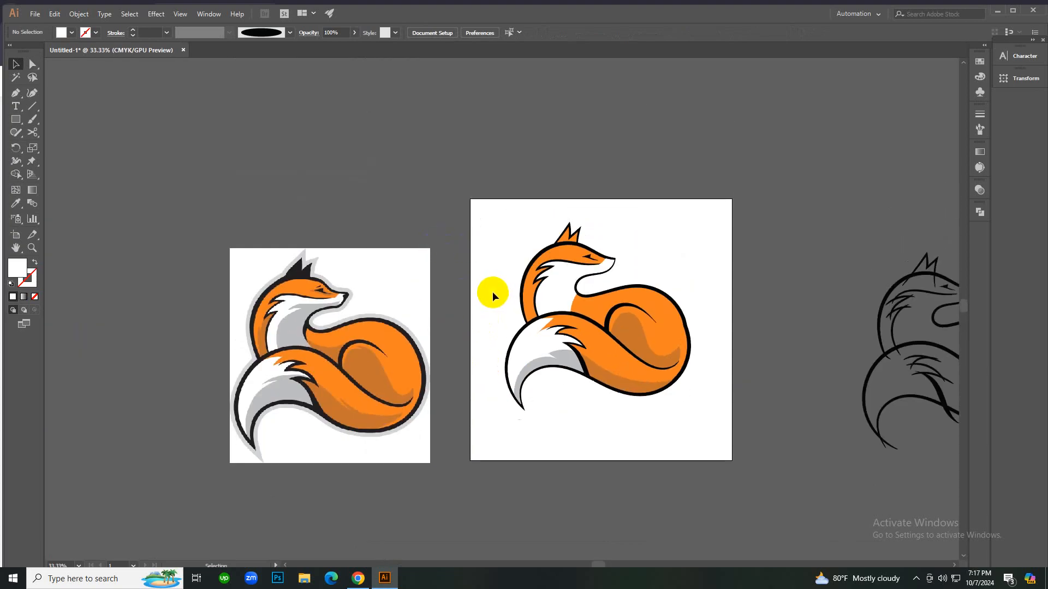
left_click(551, 326, "ctrl")
left_click(543, 299, "ctrl")
left_click(519, 328, "ctrl")
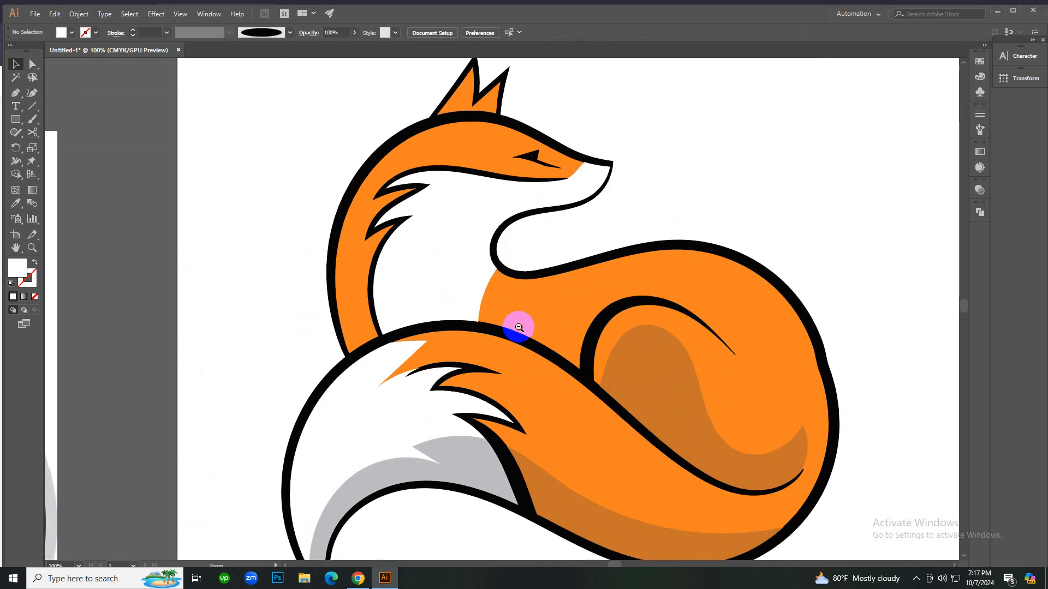
left_click(519, 327, "ctrl+alt")
Try to move the fox without its ears off the artboard, and undo the move.
left_click_drag(393, 215, 656, 460)
left_click(657, 458)
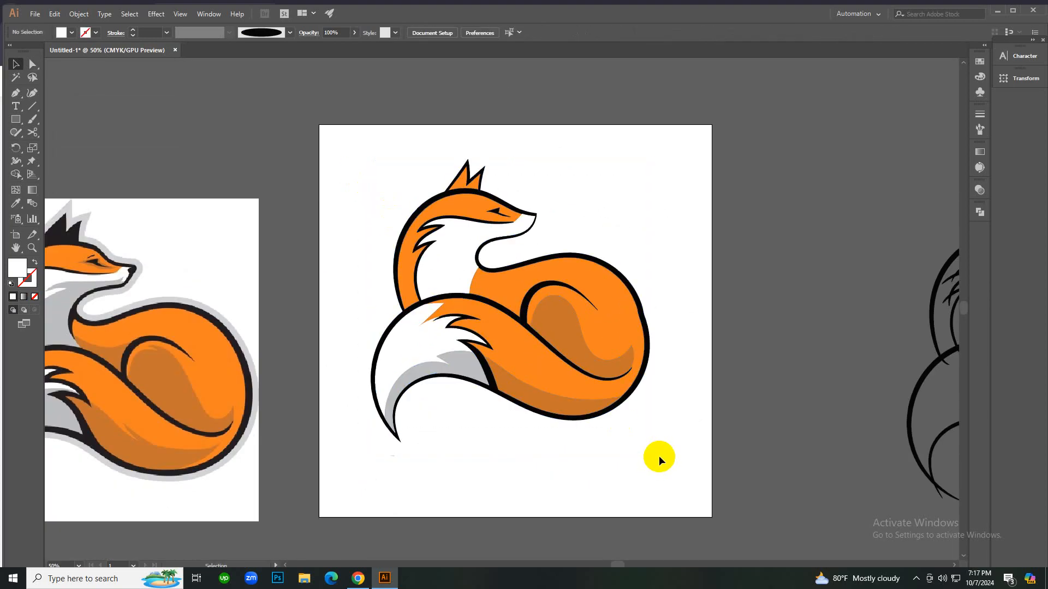
left_click_drag(358, 201, 640, 500)
left_click(556, 371)
left_click_drag(557, 371, 904, 214)
left_click(779, 315)
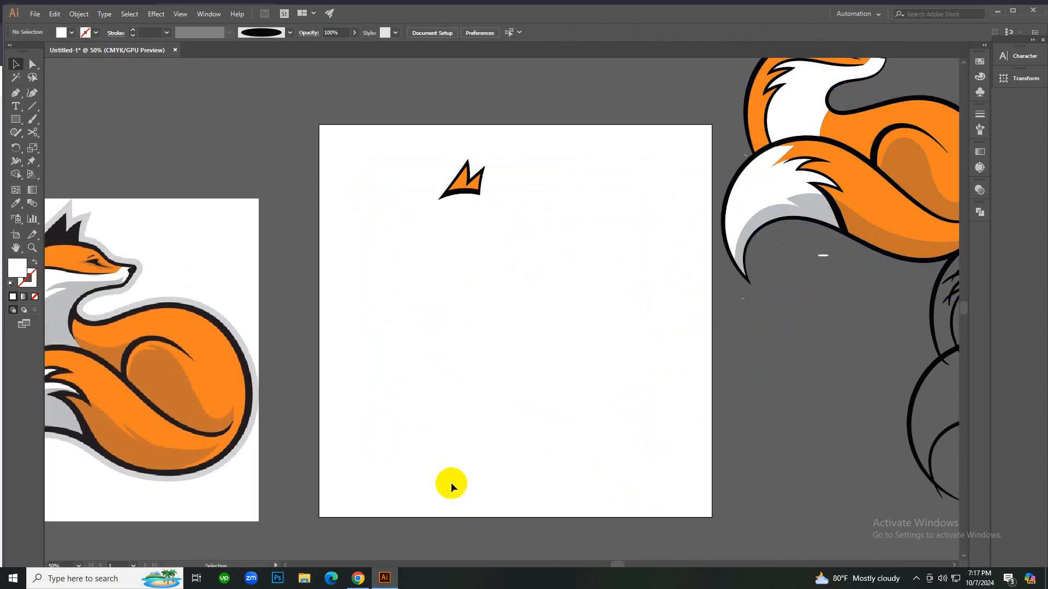
key("ctrl+z")
Move the complete fox artwork, including the ears, off the artboard to the empty area above the black line sketch.
key("ctrl+minus")
key("ctrl+minus")
left_click_drag(464, 203, 649, 379)
left_click(602, 314)
left_click_drag(602, 314, 860, 148)
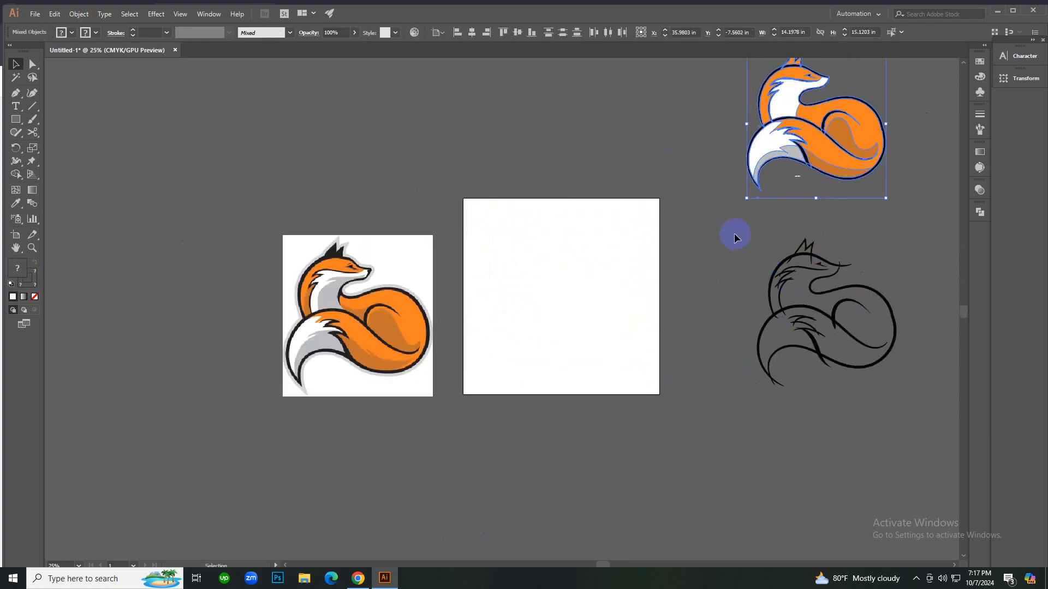
left_click(303, 579)
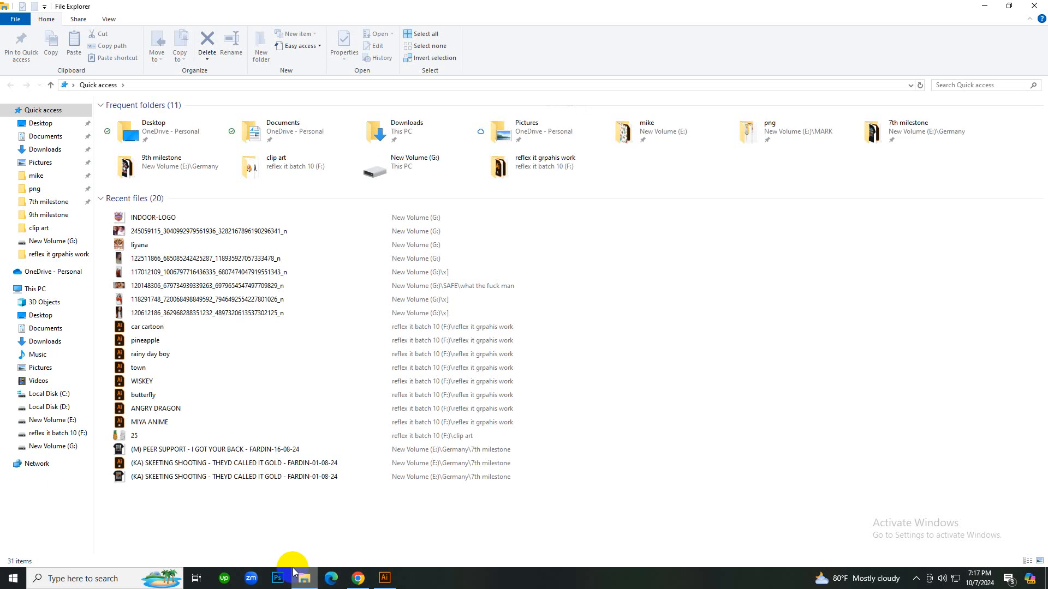
left_click(385, 579)
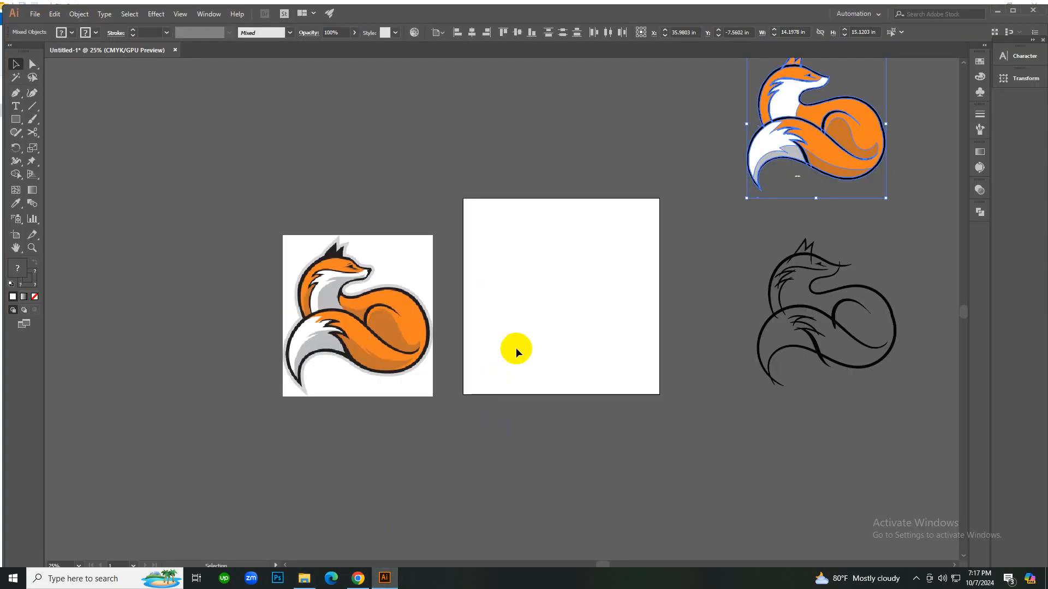
scroll(518, 333, "up", 2)
double_click(783, 11)
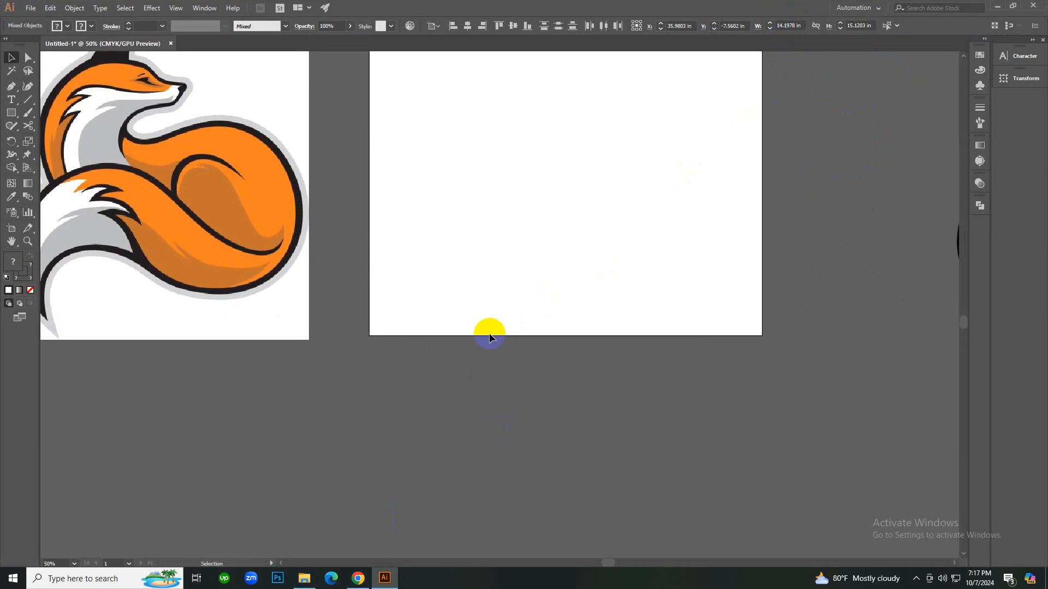
Draw a square filled with the orange sampled from the reference fox on the empty artboard, and duplicate it diagonally.
scroll(501, 281, "up", 10)
left_click(513, 337)
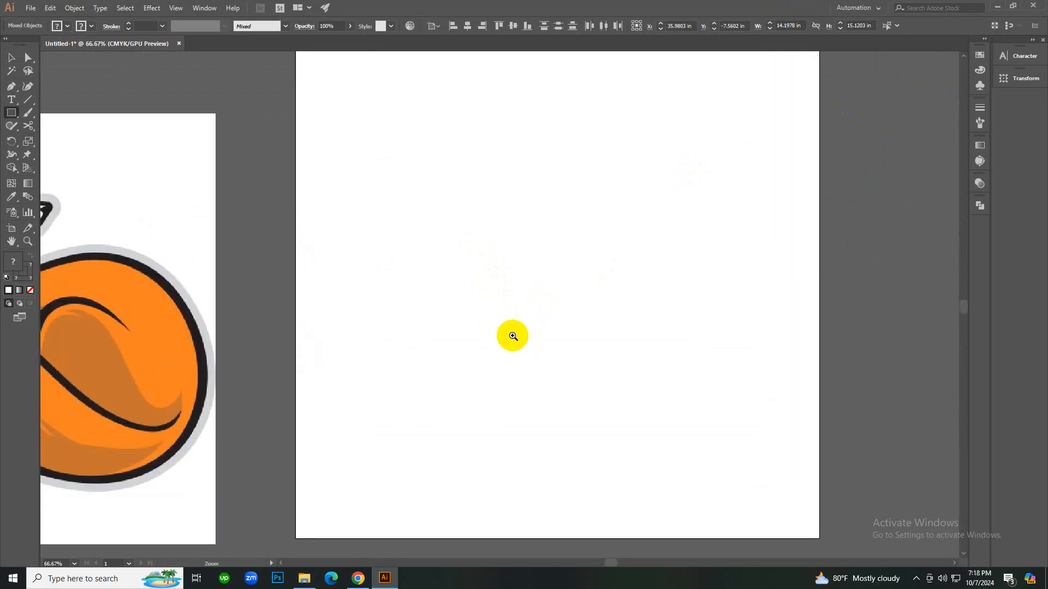
left_click_drag(404, 198, 523, 307)
key("i")
left_click(155, 318)
key("v")
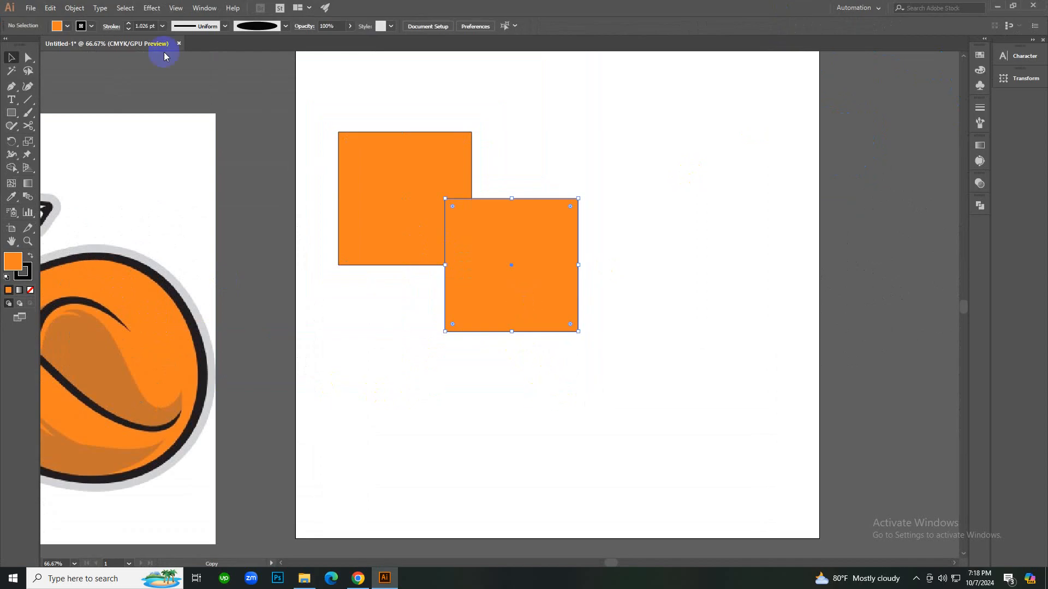
Remove the stroke from both orange squares.
left_click(91, 26)
left_click(8, 50)
left_click(545, 290)
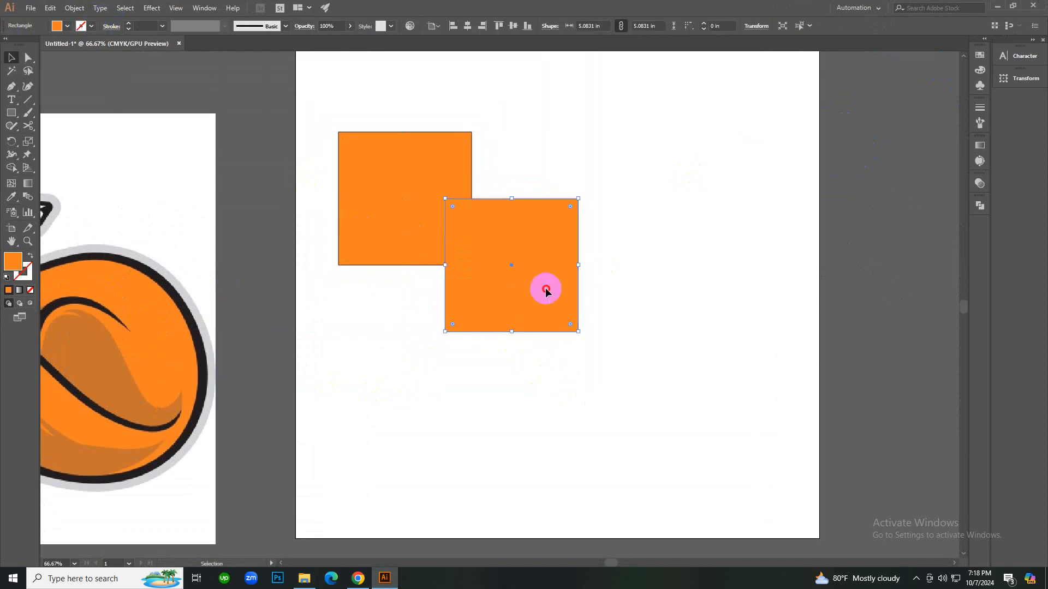
left_click(409, 180)
left_click(91, 25)
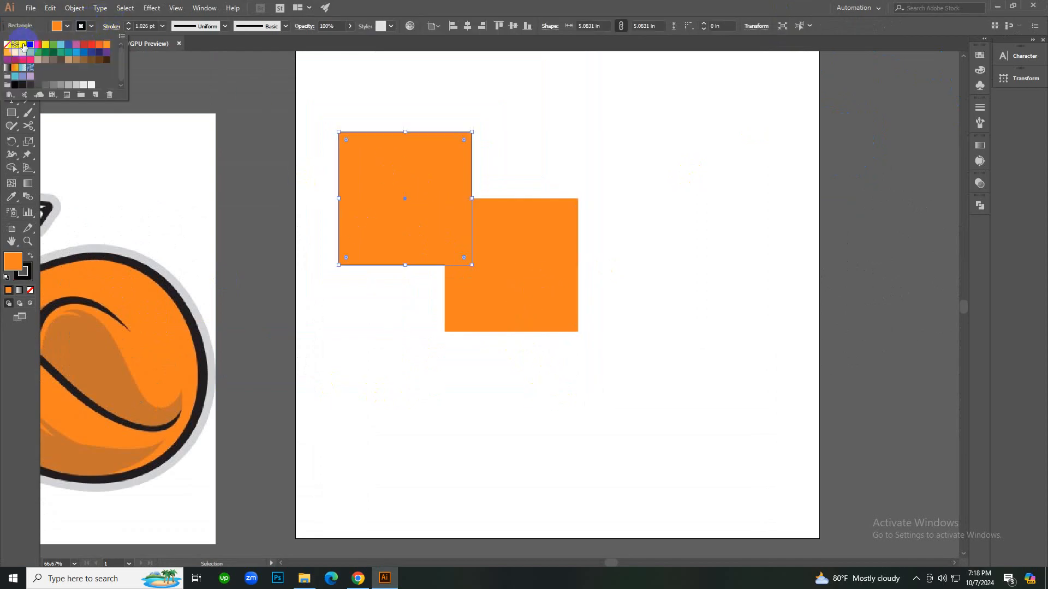
left_click(8, 43)
Fill the lower-right square with blue from the swatches.
left_click(463, 229)
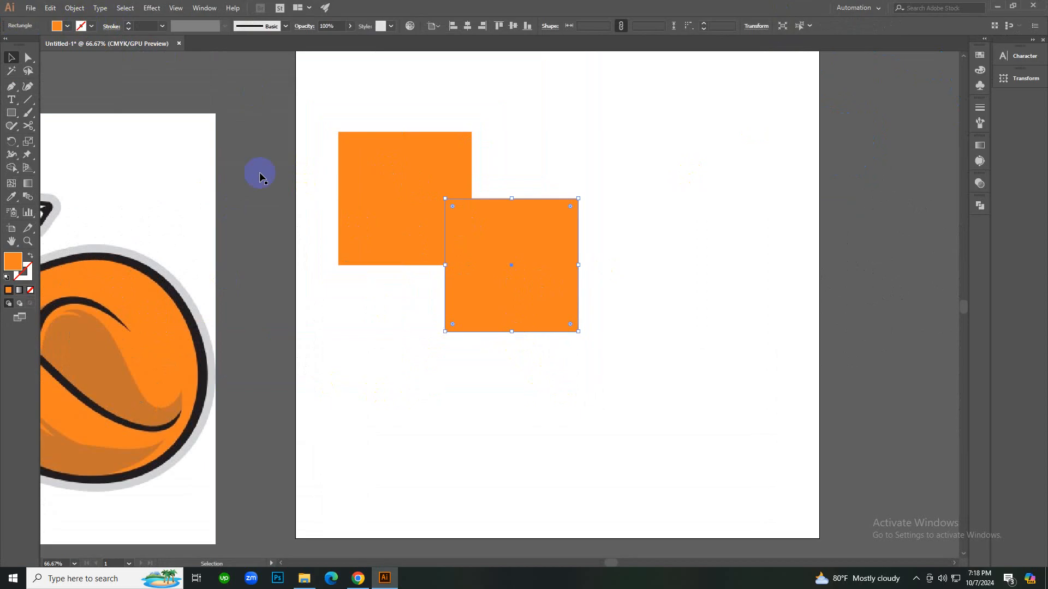
left_click(68, 26)
left_click(38, 95)
left_click(278, 231)
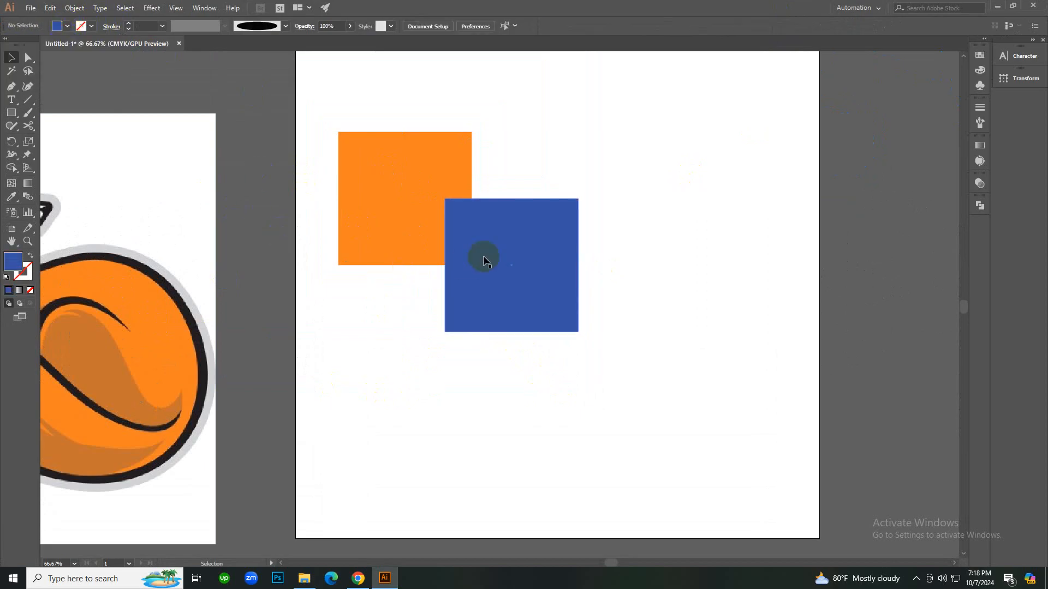
Duplicate the blue square over the orange square's upper-left corner, and shift the orange square slightly up and to the right.
left_click_drag(500, 266, 386, 146)
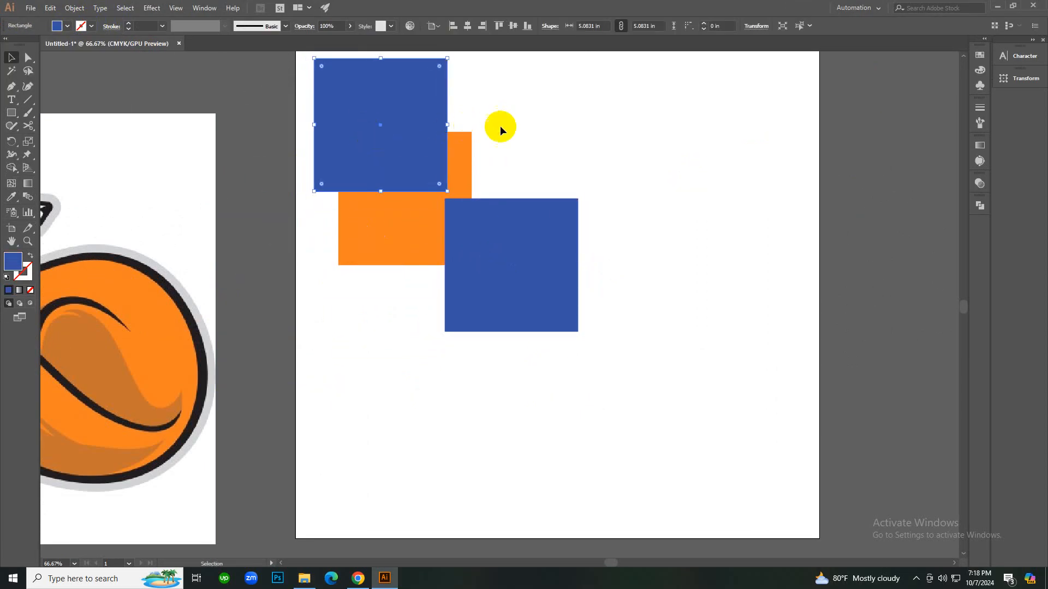
left_click(499, 125)
left_click_drag(469, 186, 487, 171)
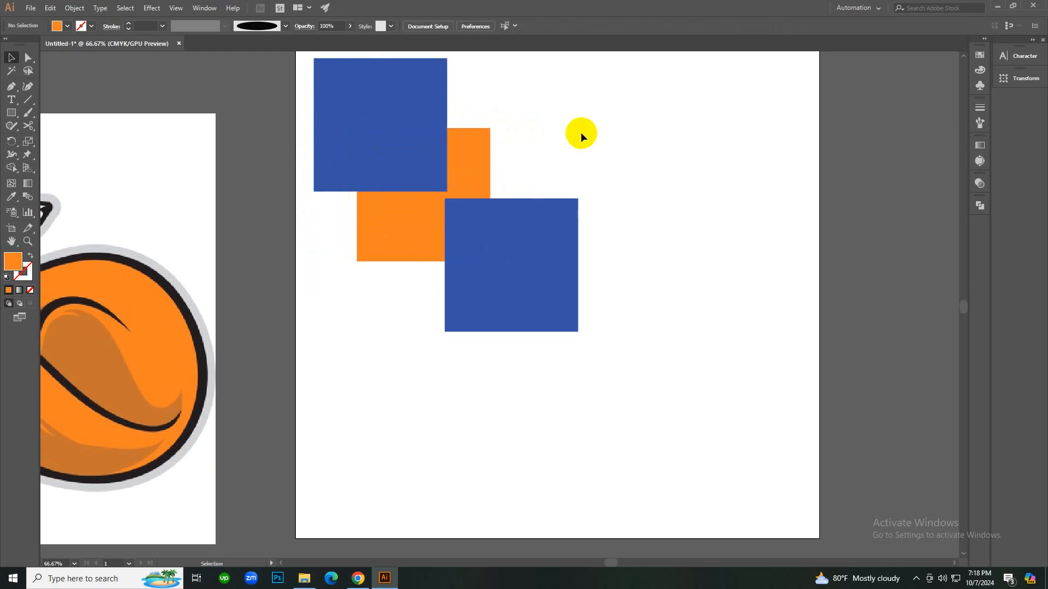
Fill the upper-left blue square with pink, and shift it left to the artboard's edge.
left_click(395, 111)
left_click(67, 26)
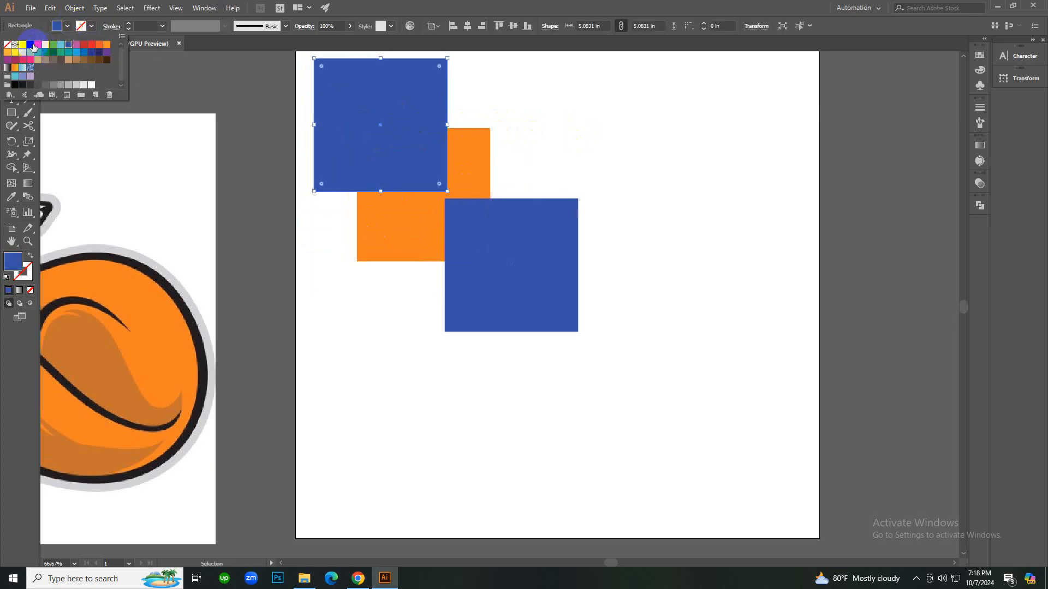
left_click(31, 64)
left_click(344, 351)
left_click_drag(434, 163, 414, 164)
left_click(440, 354)
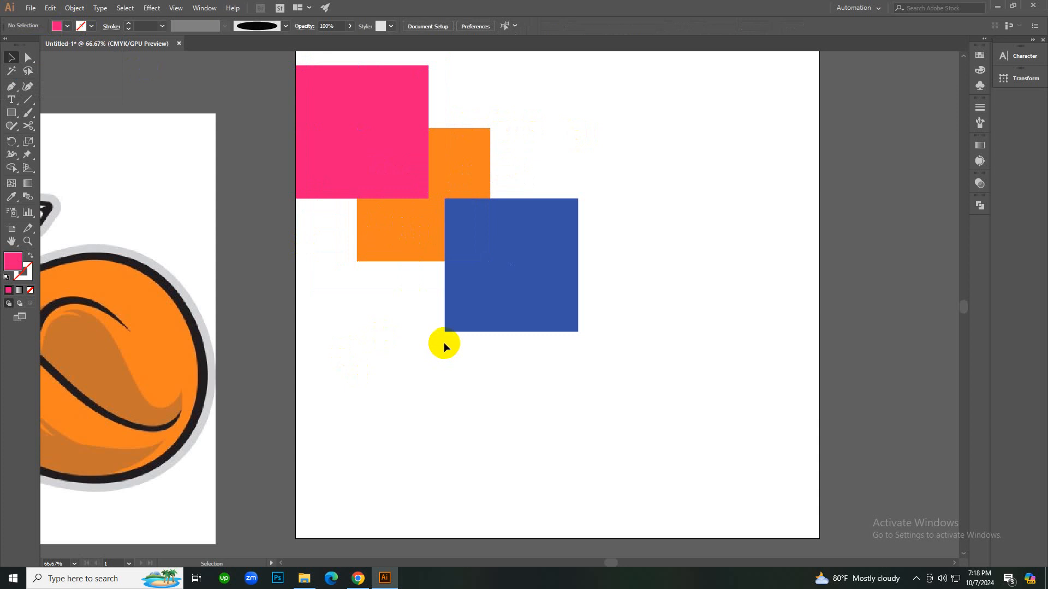
Paint a closed rounded shape about 3.59 by 2.90 in overlapping all three squares with the Paintbrush, and swap its stroke to a fill.
key("ctrl+equal")
key("ctrl+equal")
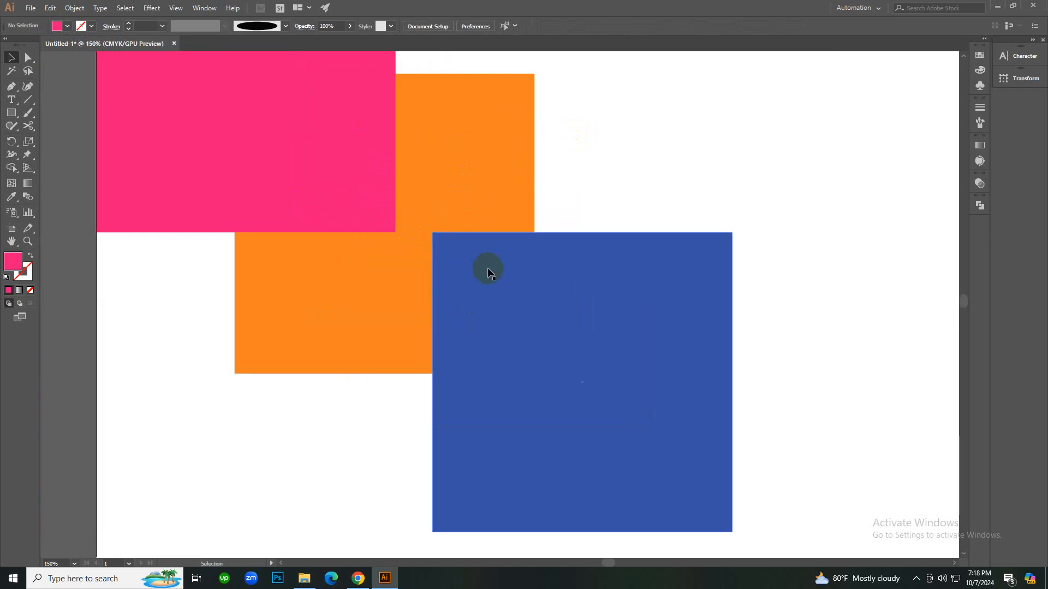
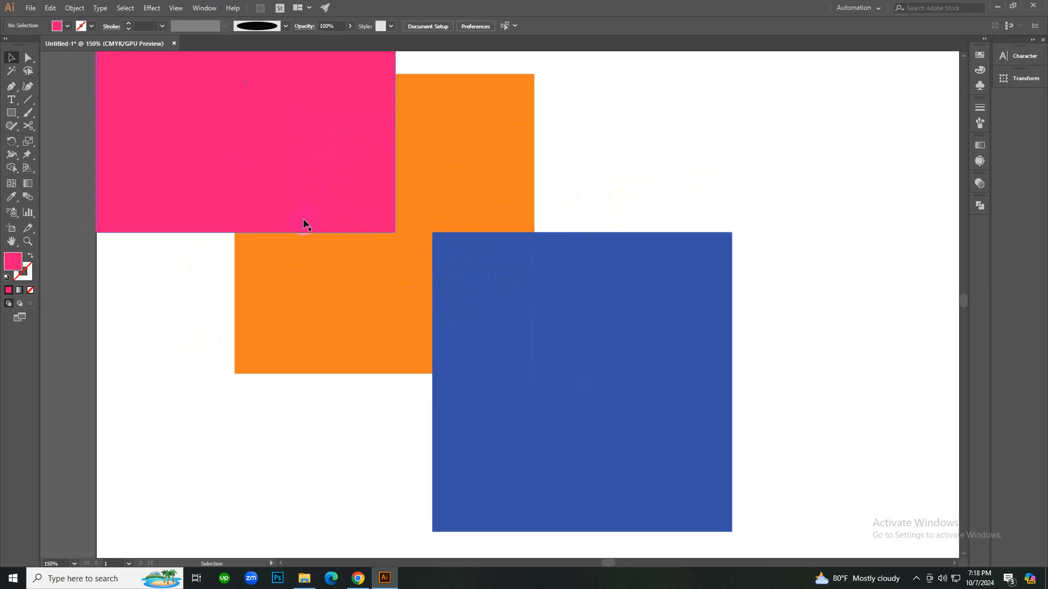
left_click(417, 182)
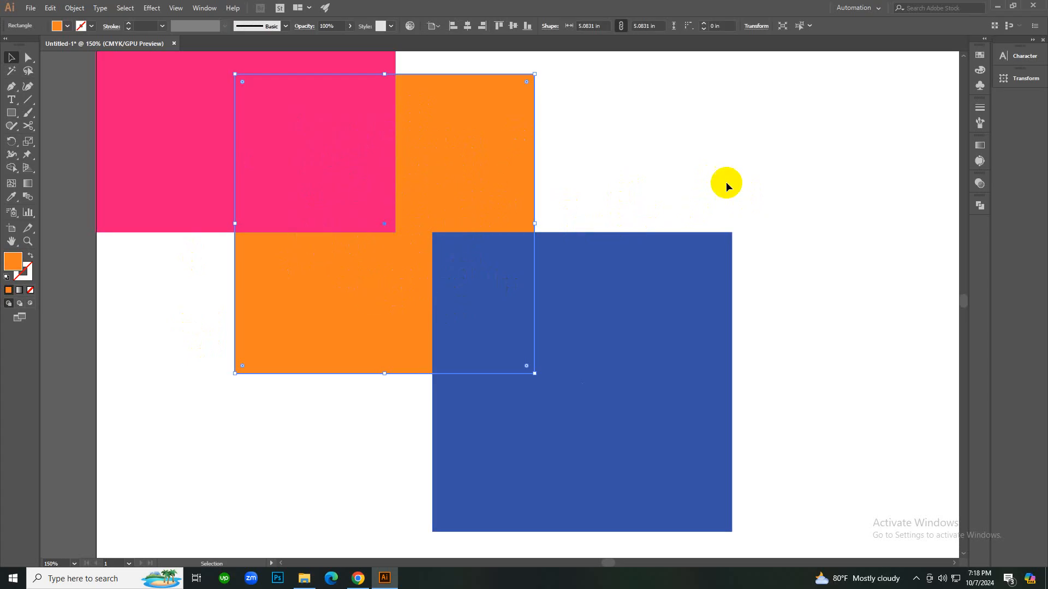
left_click(737, 169)
key("b")
left_click(372, 225)
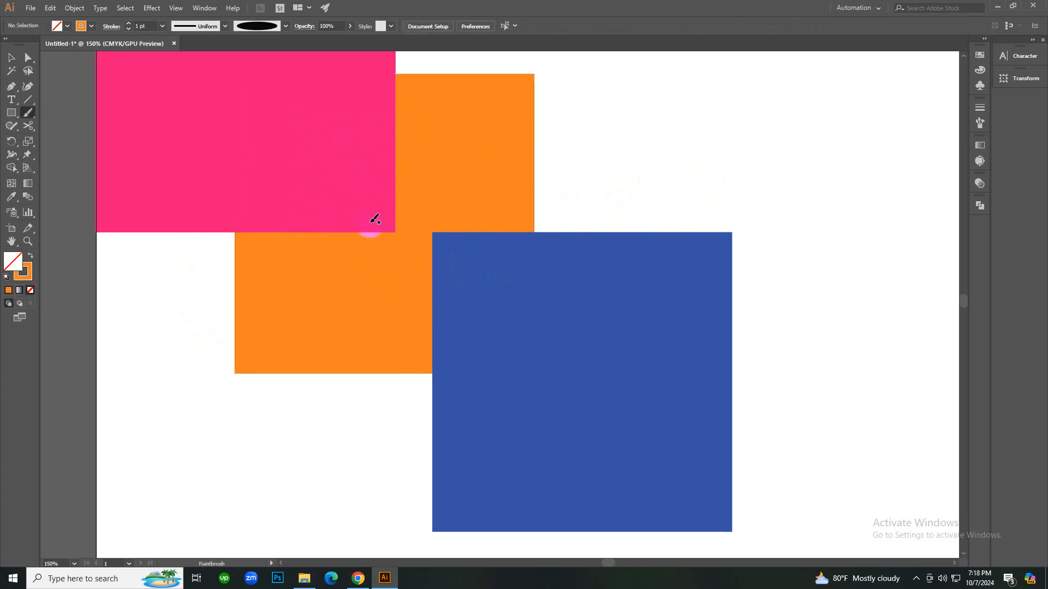
mouse_move(391, 157)
left_mouse_down()
mouse_move(476, 189)
mouse_move(504, 235)
mouse_move(482, 312)
mouse_move(377, 326)
mouse_move(297, 236)
left_mouse_up()
left_click_drag(364, 165, 366, 164)
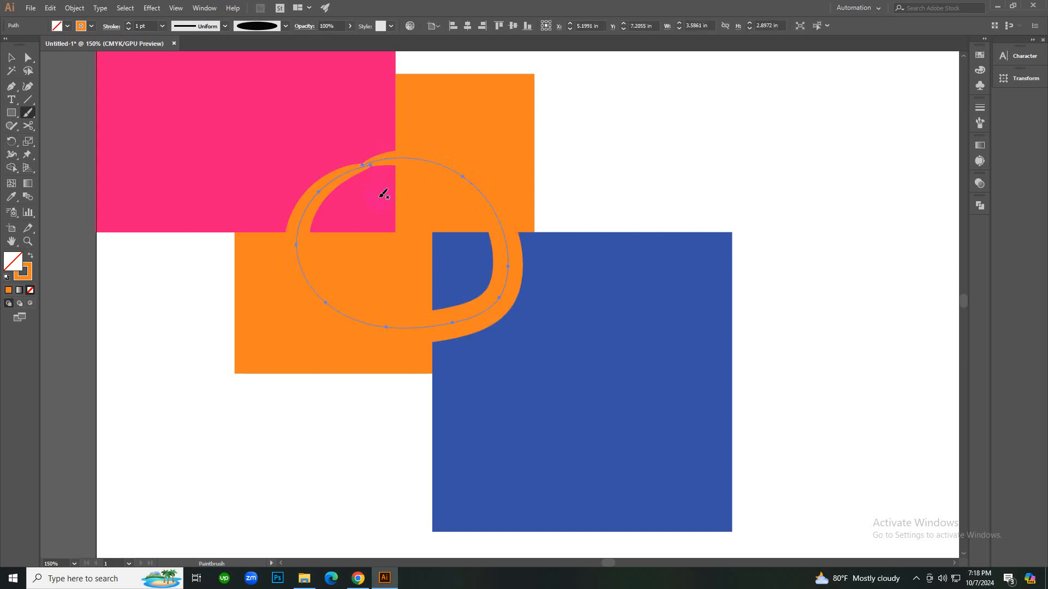
key("shift+x")
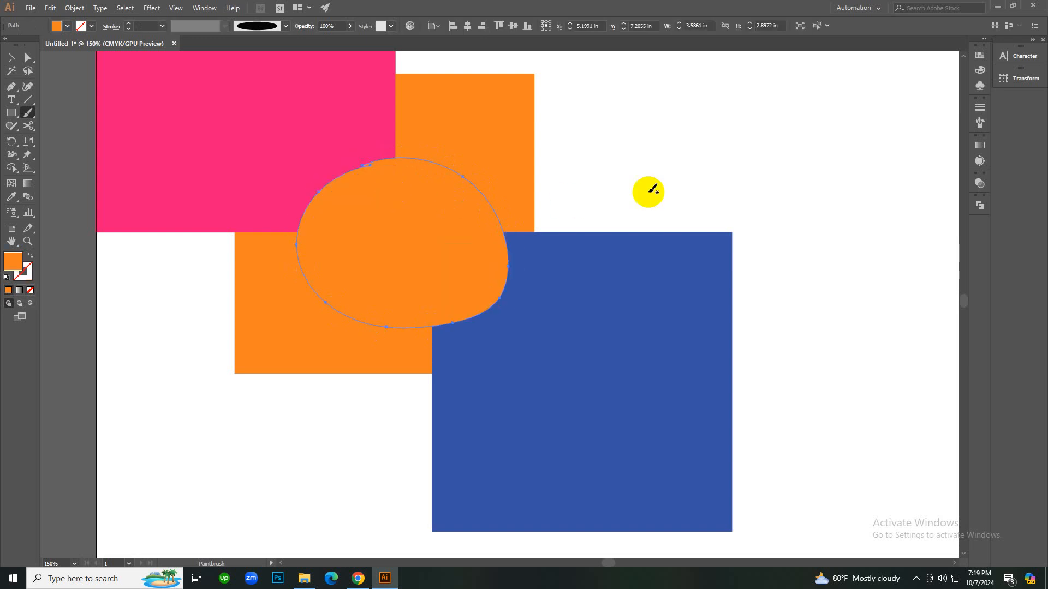
left_click(677, 180)
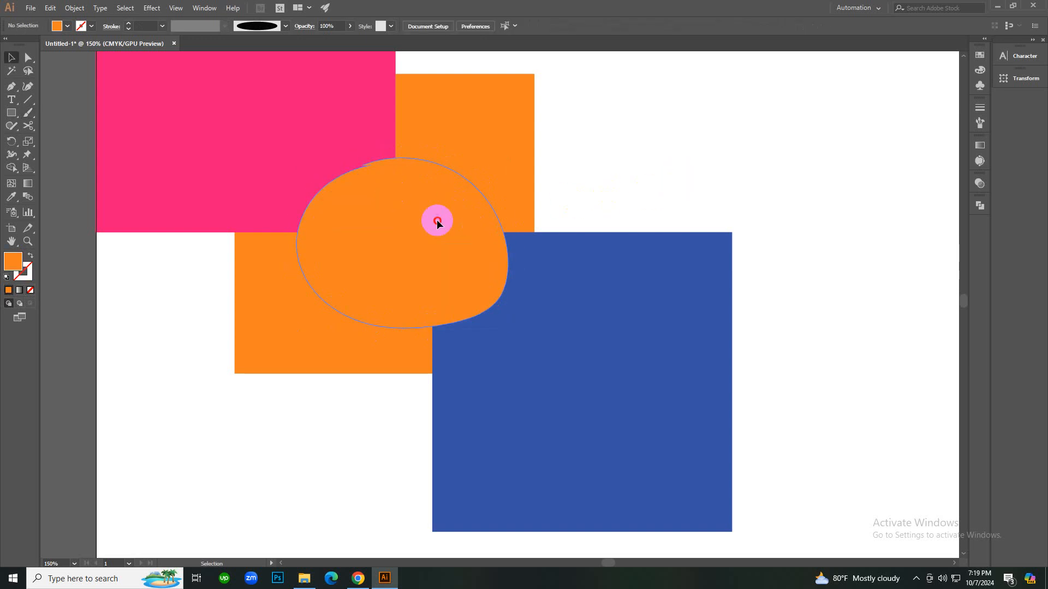
Set the rounded shape's fill to the darker orange D17A39.
left_click(437, 219)
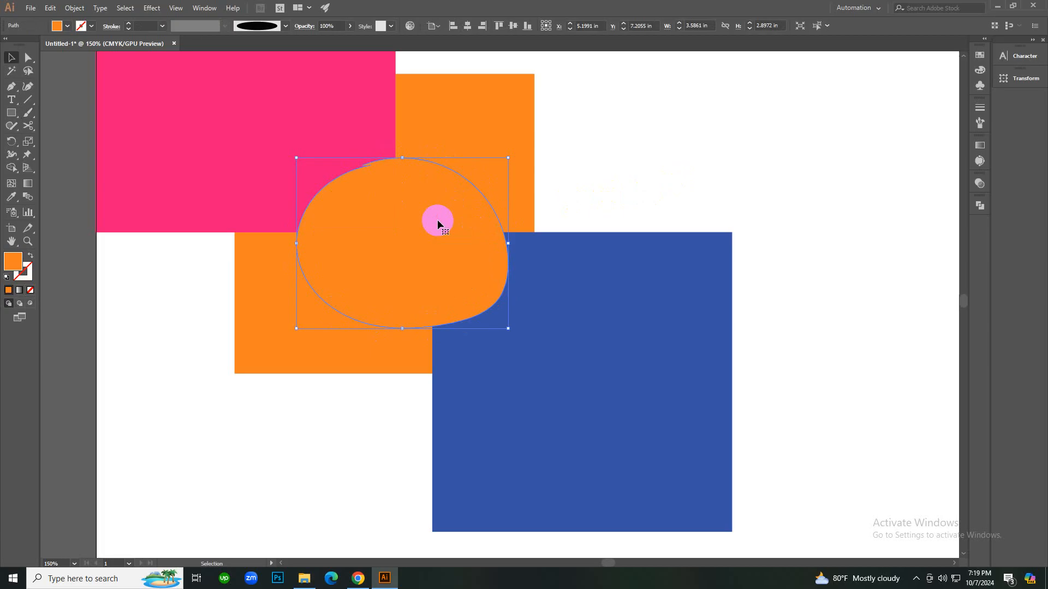
left_click(364, 241)
left_click(294, 245)
left_click(330, 240)
left_click(386, 261)
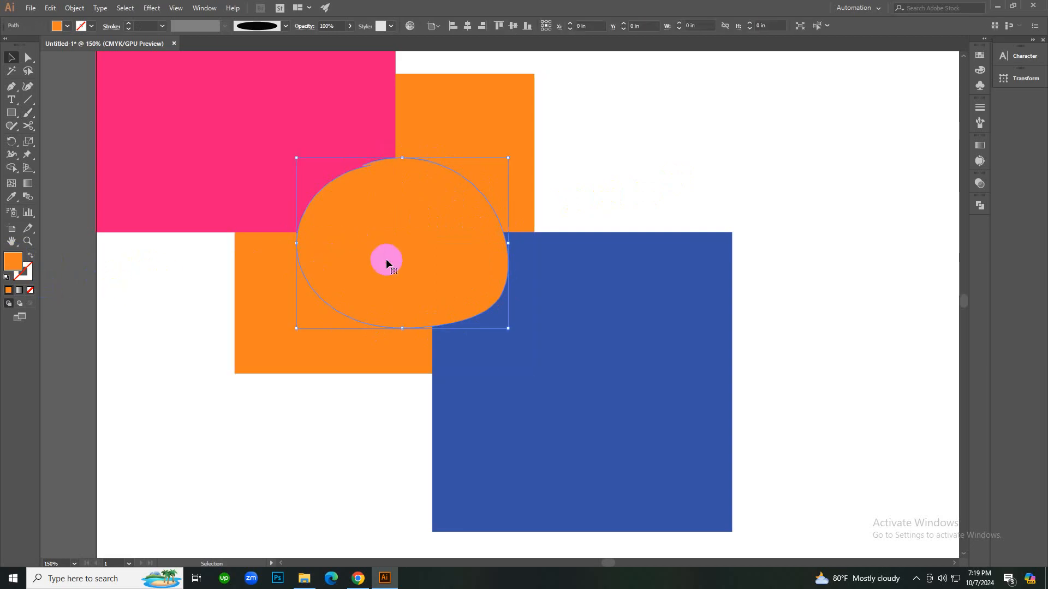
double_click(13, 263)
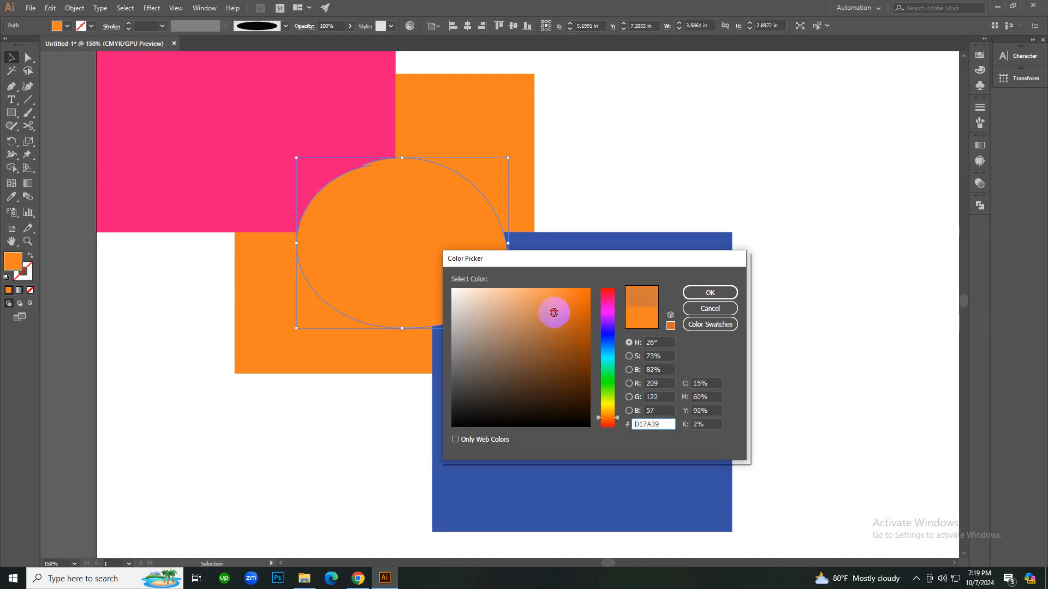
left_click(711, 293)
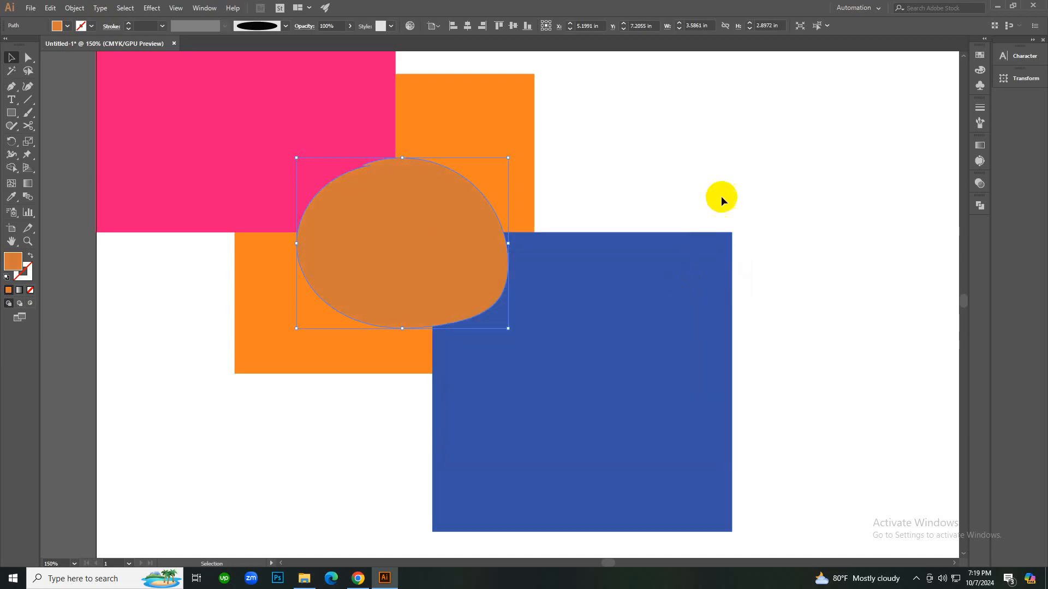
left_click(748, 148)
Select the rounded shape together with the orange square, and try the Shape Builder on their overlap.
left_click(472, 226)
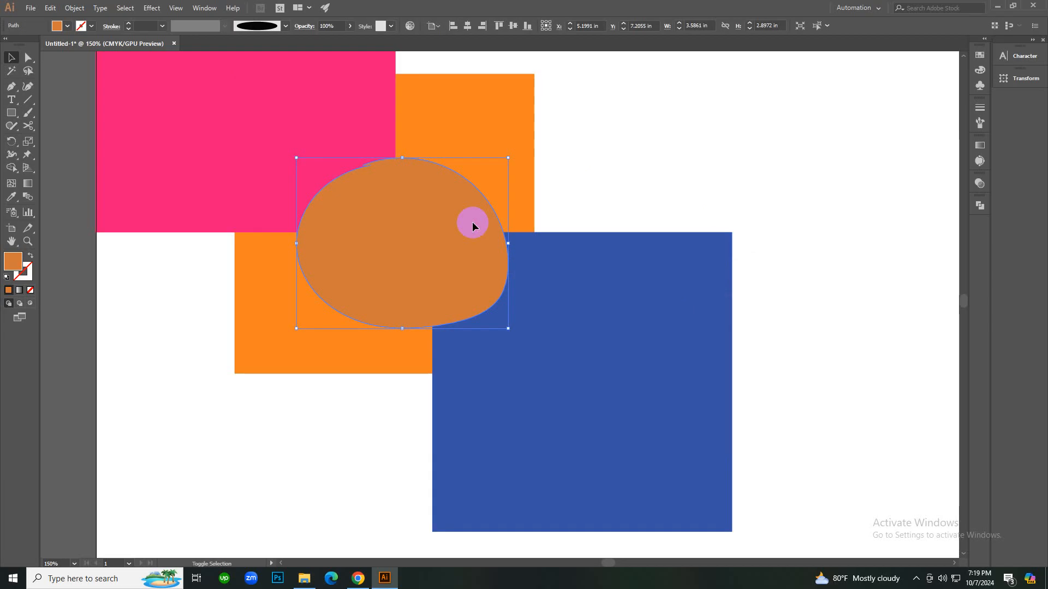
left_click(491, 135, "shift")
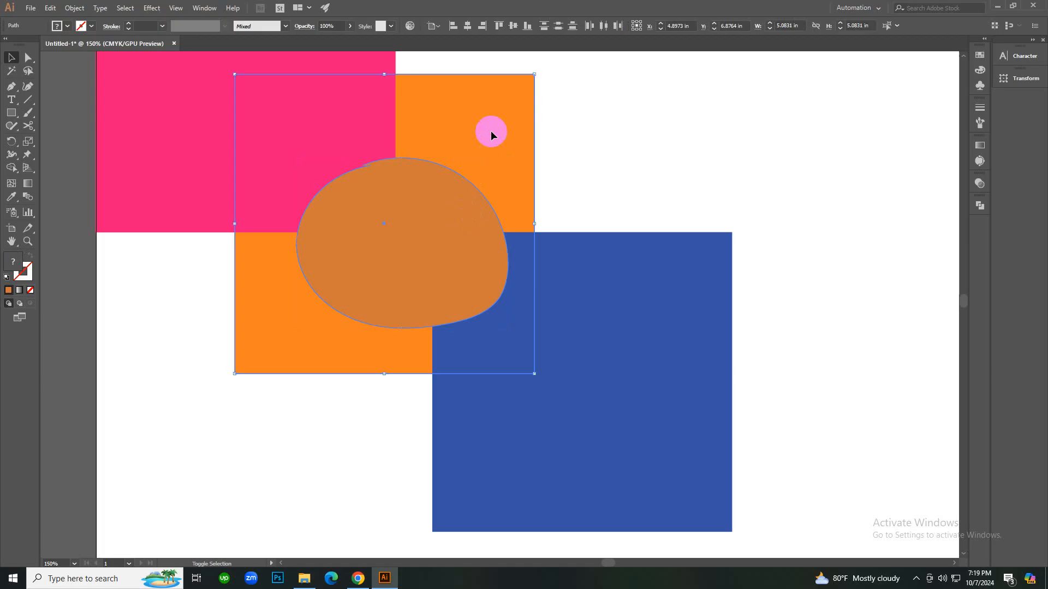
key("shift+m")
left_click(366, 202)
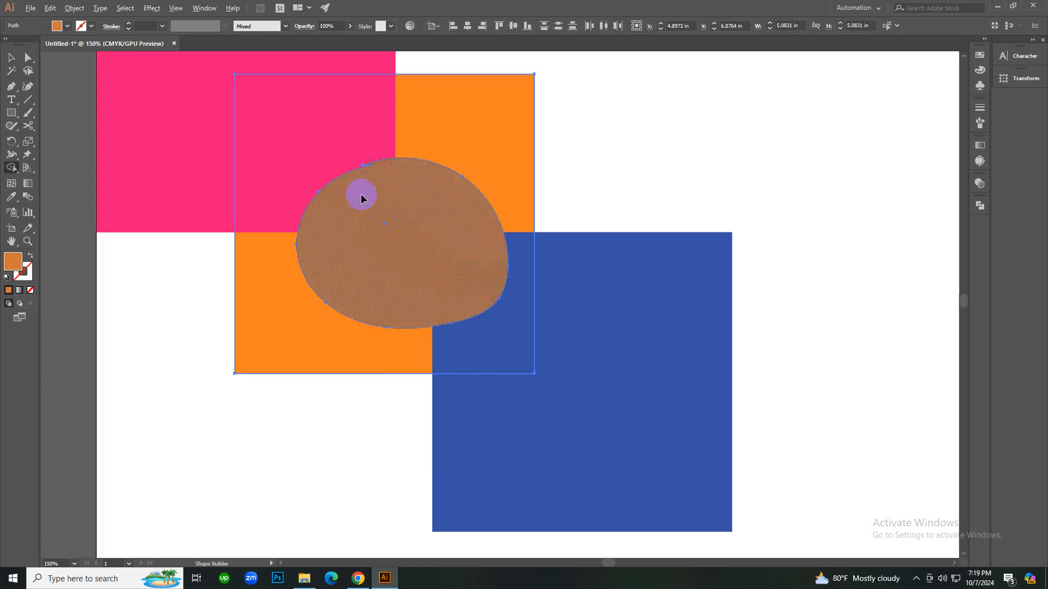
key("v")
left_click(685, 180)
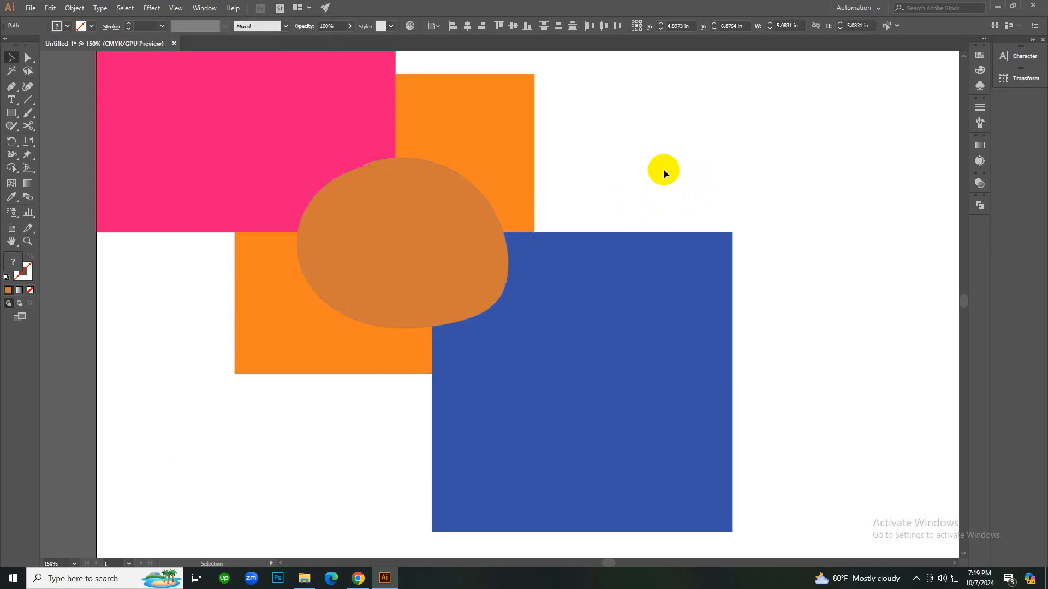
Examine how the orange, blue and pink squares overlap the rounded shape by selecting each square in turn.
left_click(487, 176)
left_click(597, 187)
left_click(548, 253)
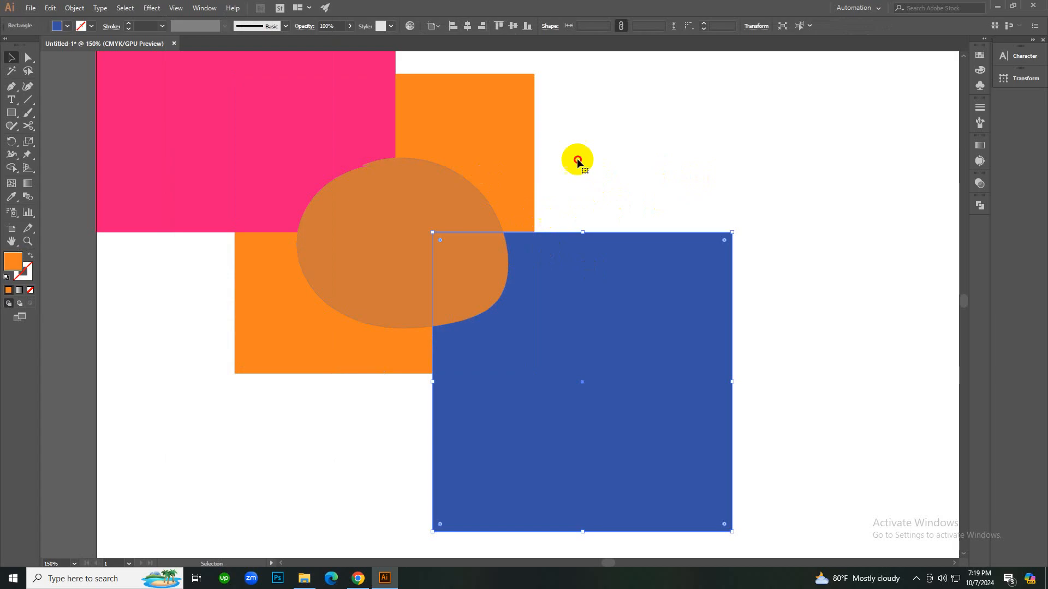
left_click(573, 156)
key("ctrl+minus")
key("ctrl+minus")
left_click(433, 249)
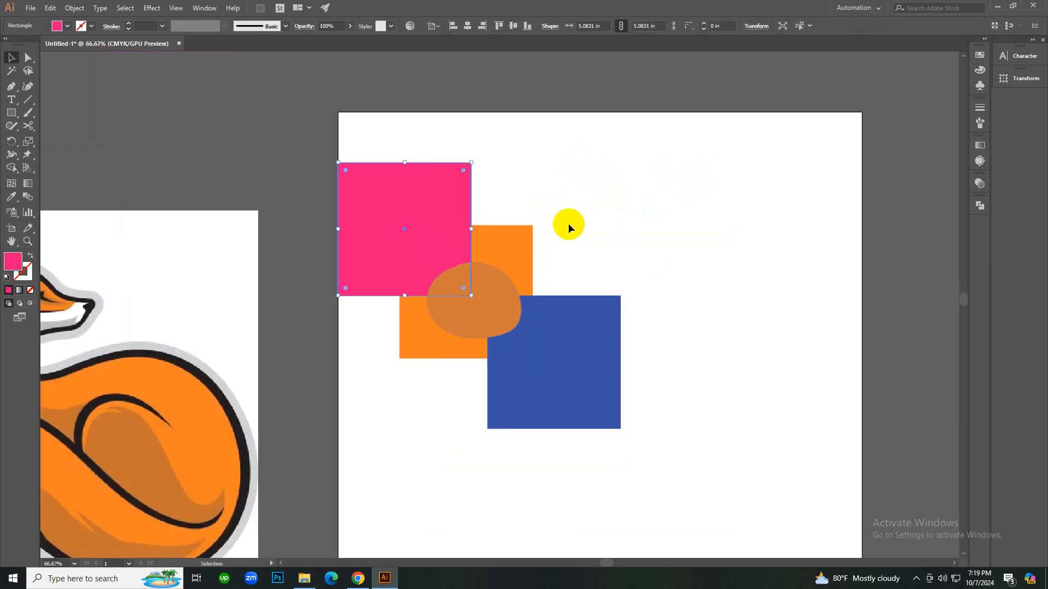
key("ctrl+plus")
key("ctrl+plus")
key("ctrl+plus")
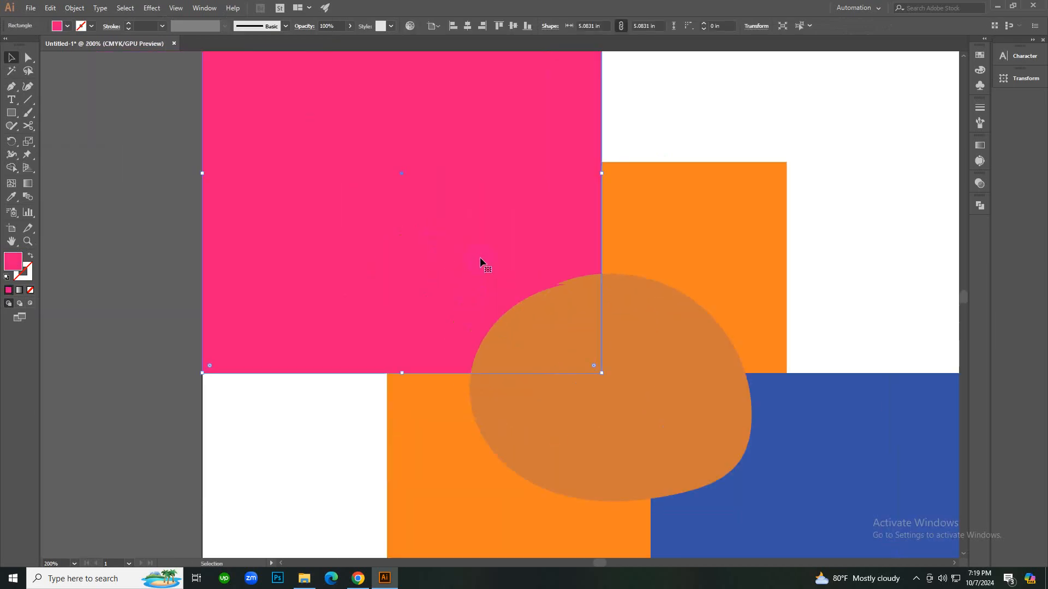
left_click(837, 195)
Remove the orange square temporarily, and bring it back in front of the pink and blue squares beneath the rounded shape.
left_click(729, 284)
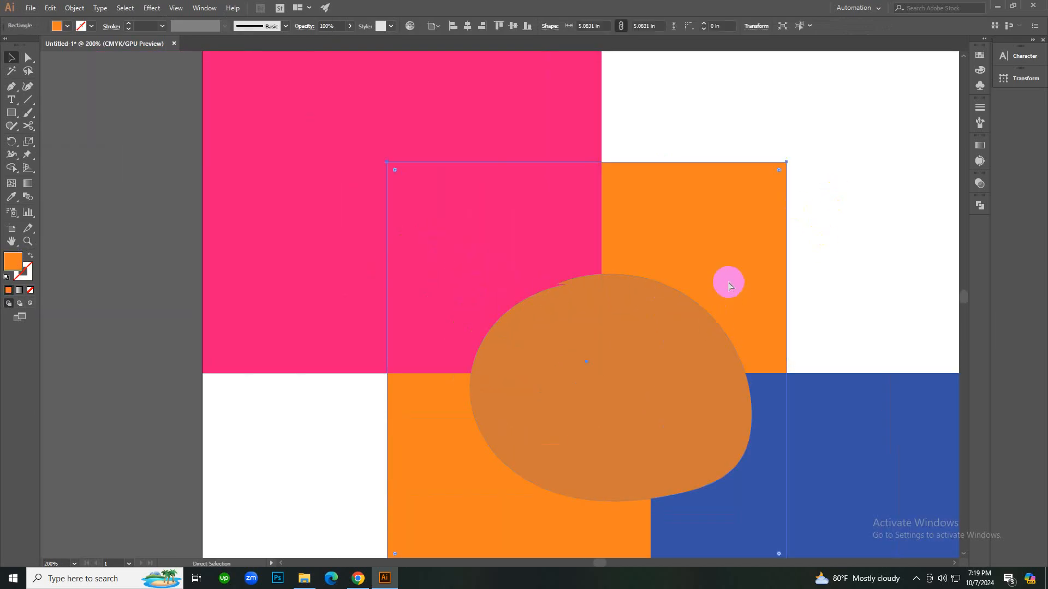
key("Delete")
left_click(760, 375)
left_click(590, 215, "shift")
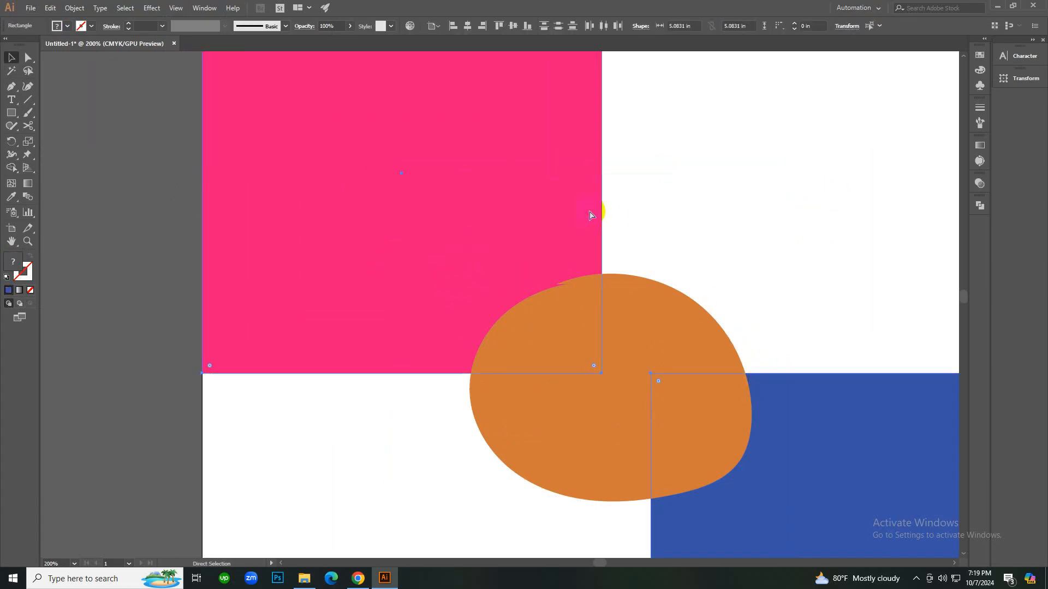
key("ctrl+z")
left_click(706, 344)
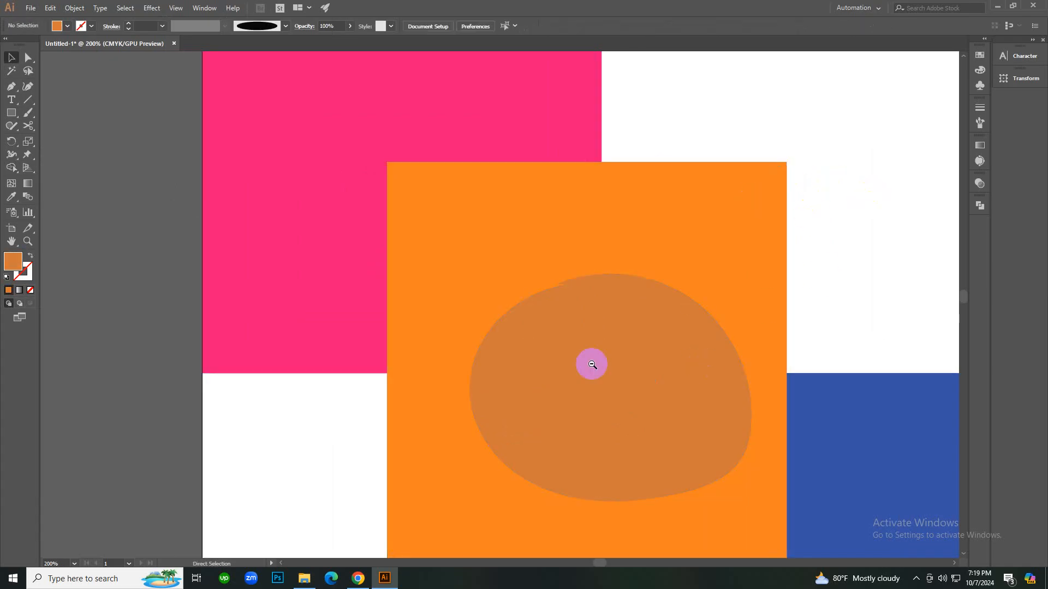
Delete all three sample squares and the rounded shape from the artboard.
key("ctrl+minus")
key("ctrl+minus")
key("ctrl+minus")
left_click_drag(568, 140, 300, 428)
key("Delete")
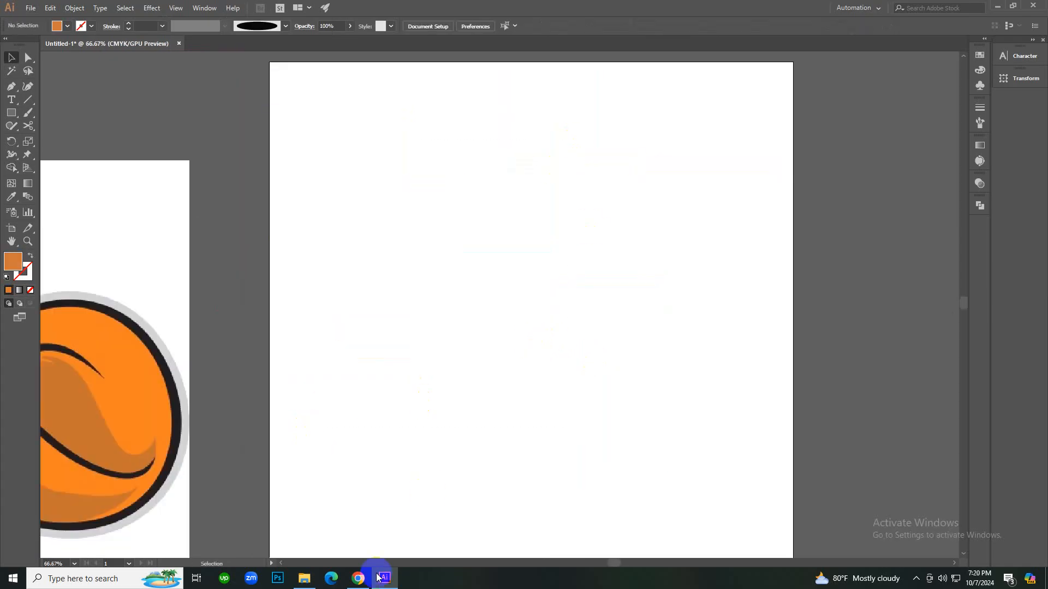
left_click(304, 578)
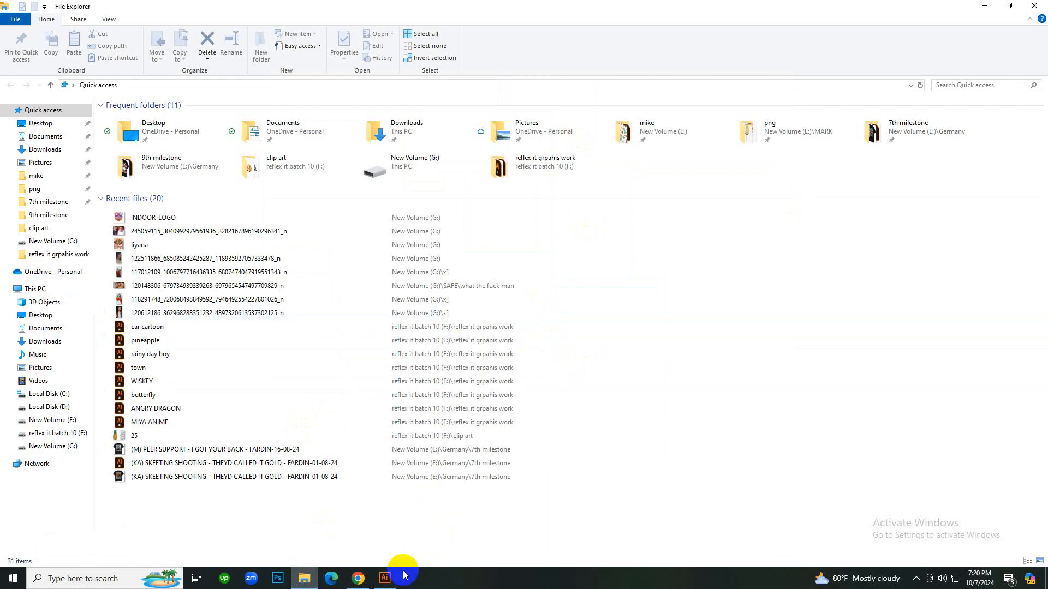
left_click(385, 577)
Try a freehand Paintbrush loop with crossing ends as a filled shape, and delete it.
left_click(480, 290, "ctrl")
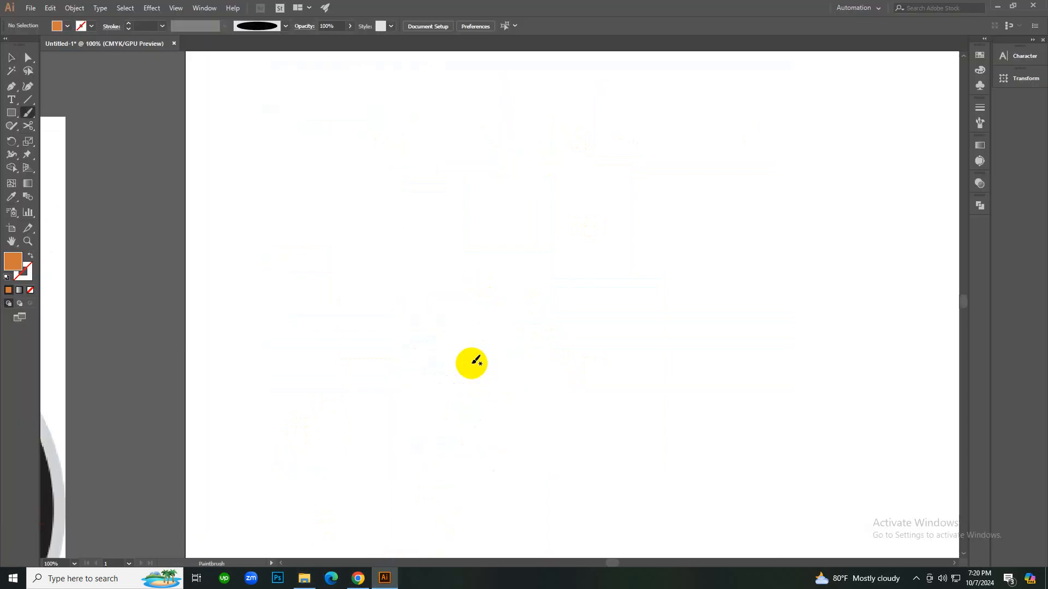
mouse_move(463, 369)
left_mouse_down()
mouse_move(470, 234)
mouse_move(613, 328)
mouse_move(442, 340)
mouse_move(428, 410)
left_mouse_up()
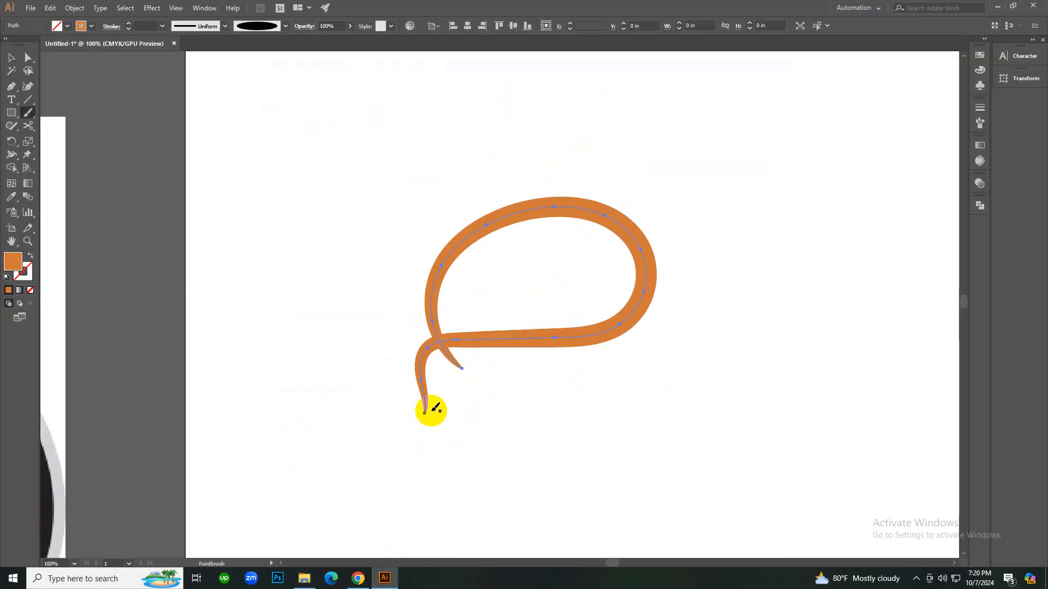
key("v")
key("shift+x")
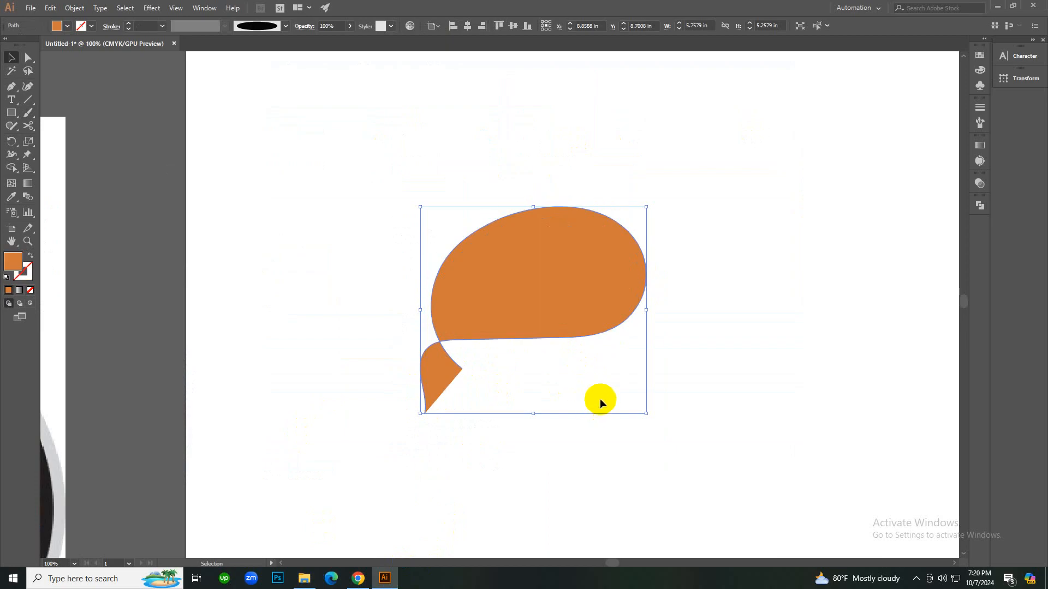
key("Delete")
Paint a closed wavy leaf-like outline with a pointed upper-right tip on the empty artboard using the Paintbrush.
key("b")
mouse_move(399, 344)
left_mouse_down()
mouse_move(553, 258)
mouse_move(719, 220)
mouse_move(733, 301)
mouse_move(591, 356)
mouse_move(391, 347)
left_mouse_up()
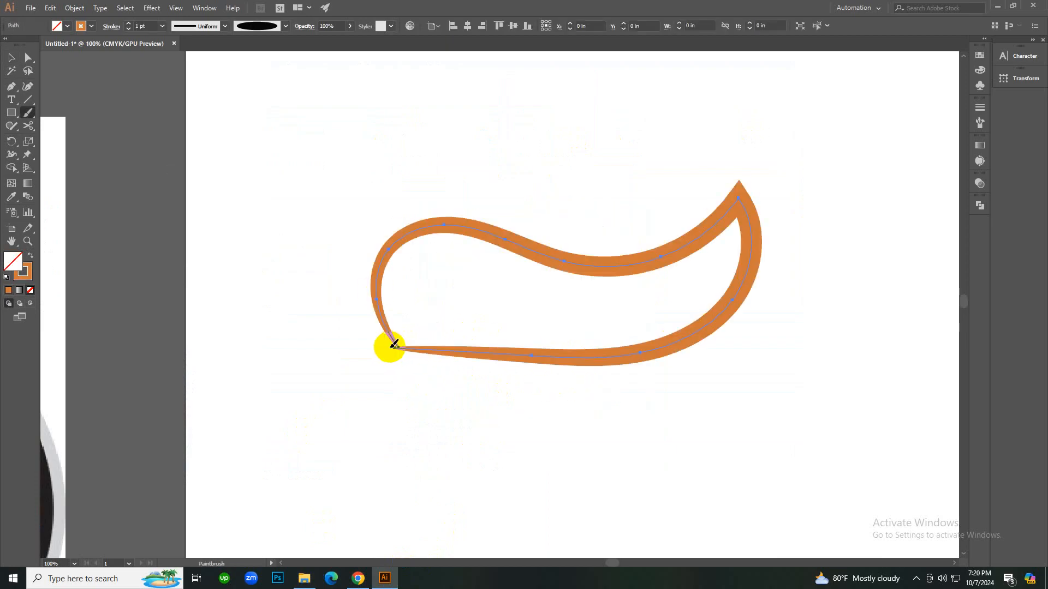
Turn the leaf-like outline into a solid orange fill, and place a rotated blue copy overlapping its lower-right part.
key("shift+x")
key("v")
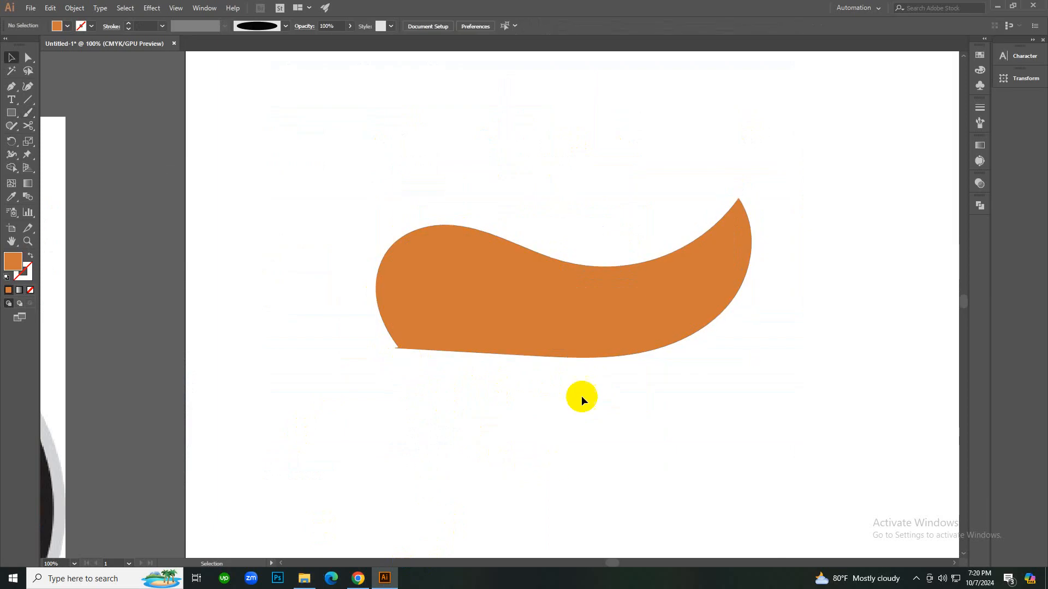
left_click_drag(622, 327, 719, 393)
left_click_drag(849, 252, 904, 348)
left_click_drag(652, 388, 633, 403)
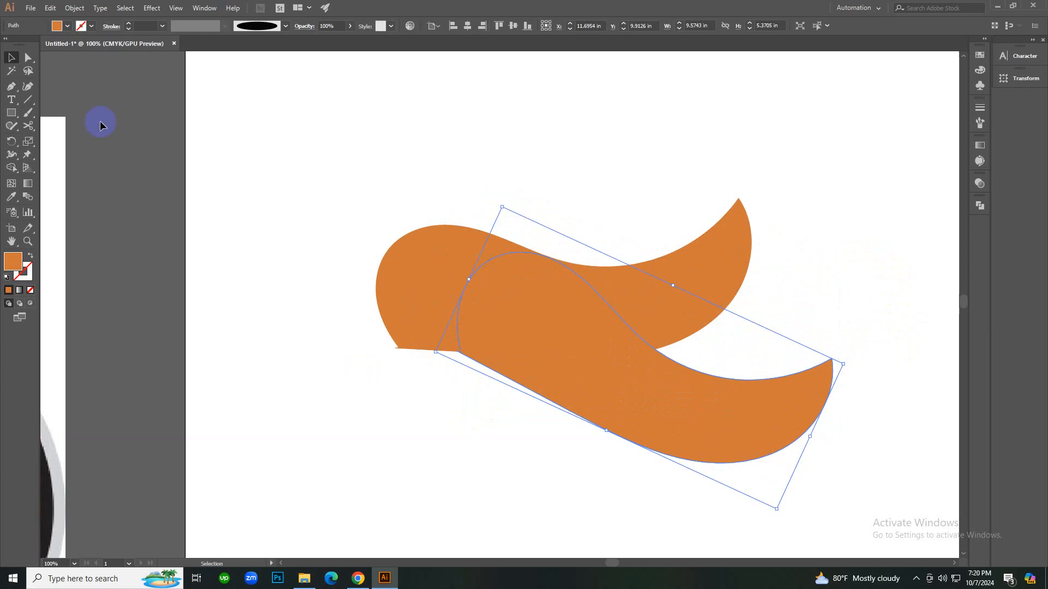
left_click(66, 26)
left_click(68, 52)
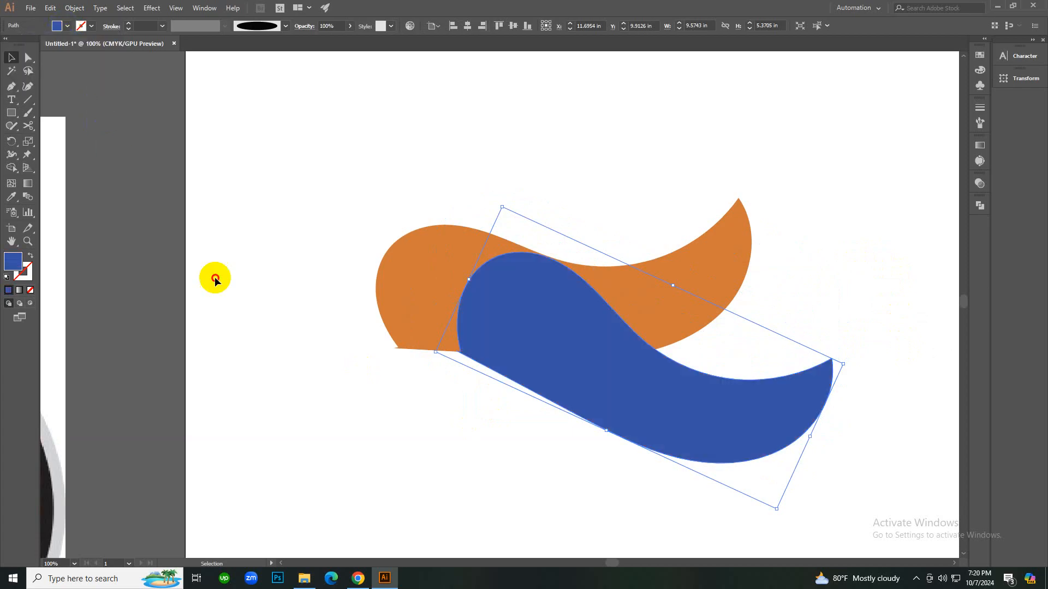
left_click(218, 279)
Duplicate the blue shape toward the artboard's upper-left corner, and fill the copy with red.
left_click_drag(580, 391, 286, 179)
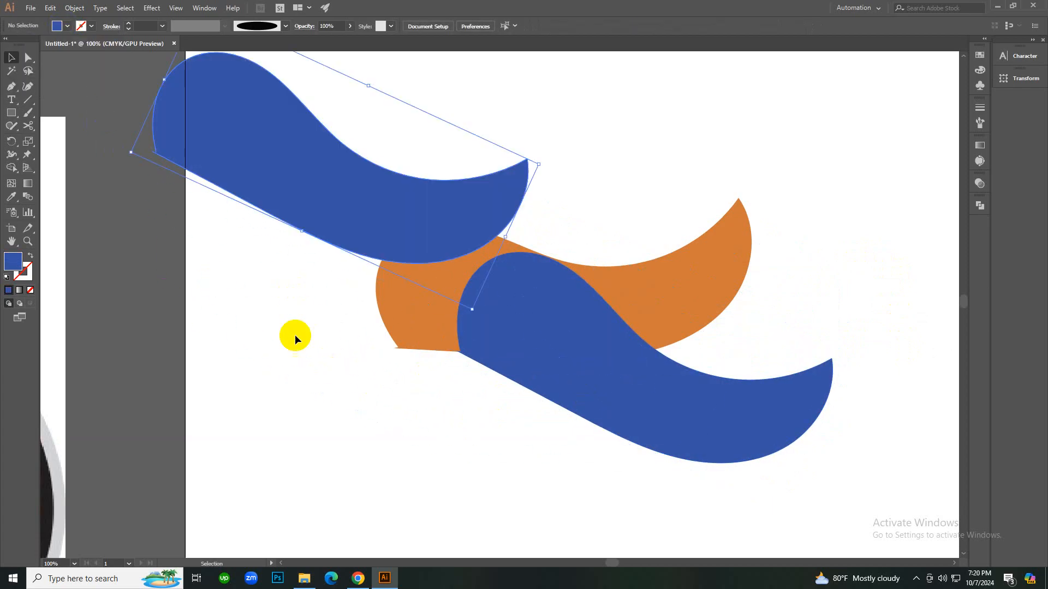
left_click(67, 25)
left_click(84, 44)
left_click(204, 345)
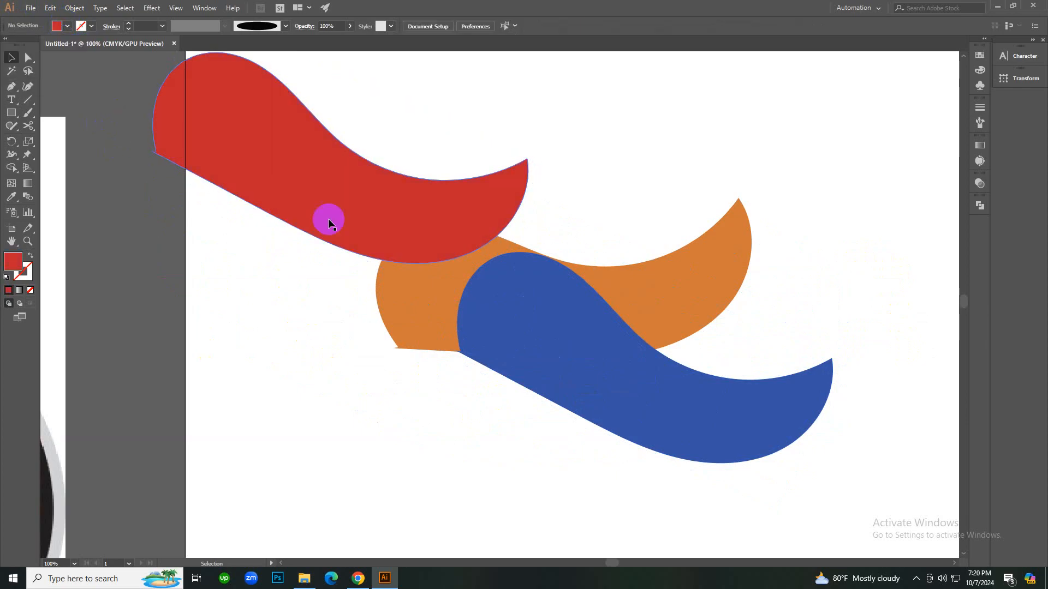
left_click_drag(327, 217, 312, 233)
left_click(341, 402)
Rotate the red shape counterclockwise so its pointed tip turns upward, with its lower edge still overlapping the orange shape.
key("z")
left_click(510, 318)
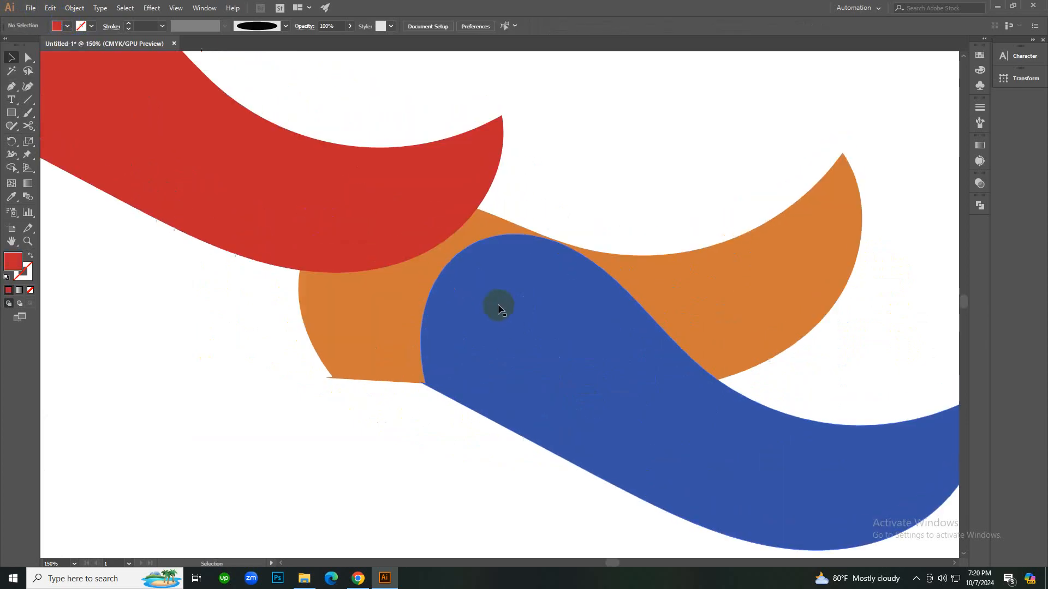
key("v")
left_click(468, 202)
left_click_drag(522, 157, 523, 81)
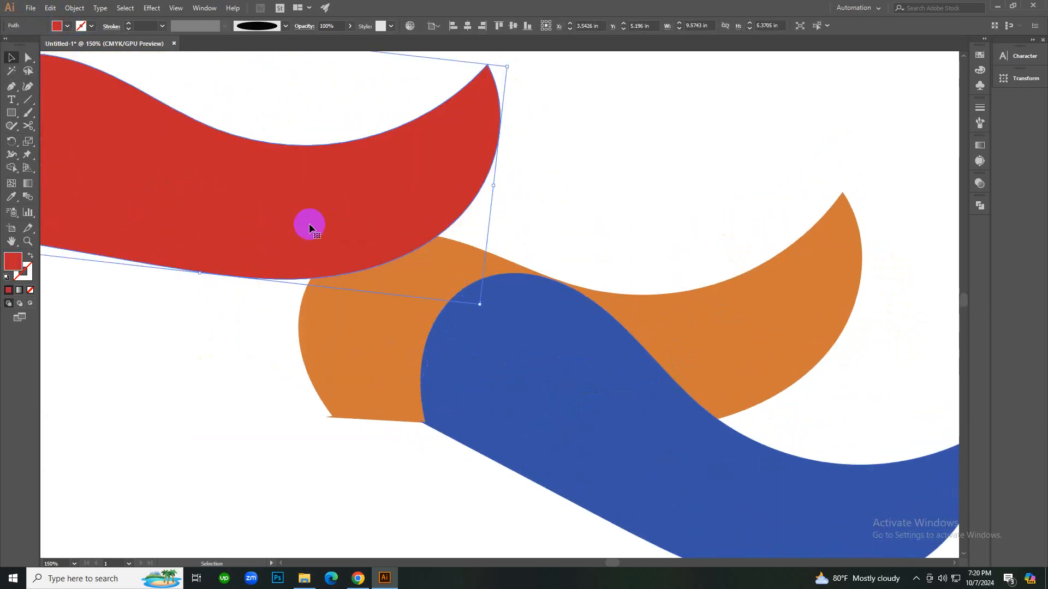
left_click(238, 379)
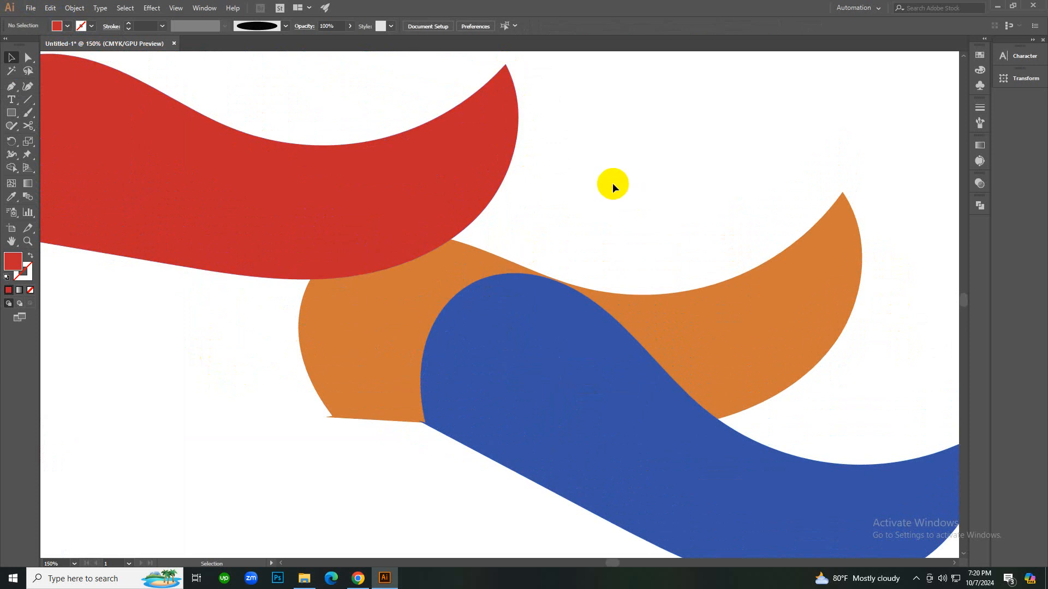
Paint a closed leaf-like loop over the orange shape's upper-left end with the Paintbrush, and fill it with the sampled orange.
key("b")
mouse_move(278, 306)
left_mouse_down()
mouse_move(327, 254)
mouse_move(442, 219)
mouse_move(573, 246)
mouse_move(515, 306)
mouse_move(277, 330)
mouse_move(284, 306)
left_mouse_up()
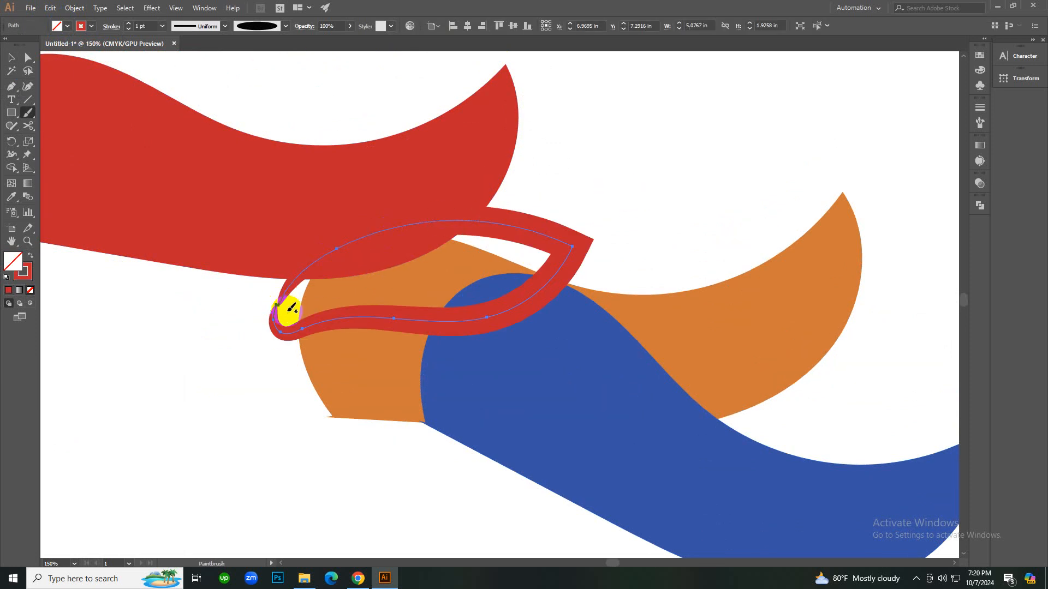
key("i")
left_click(727, 346)
key("v")
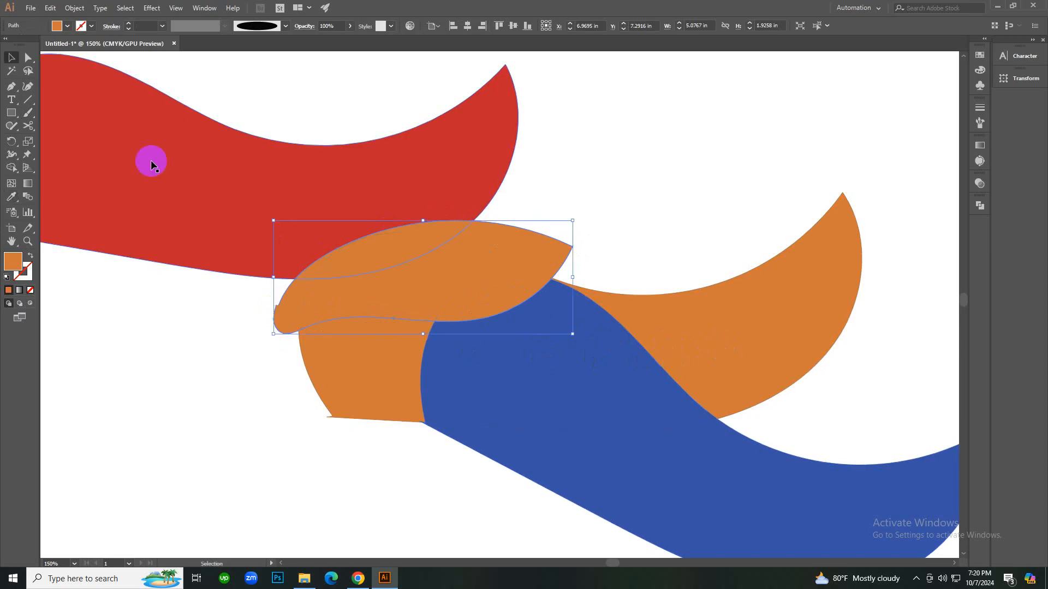
Darken the new leaf-like piece's fill to a muted brown shade of the orange.
double_click(12, 261)
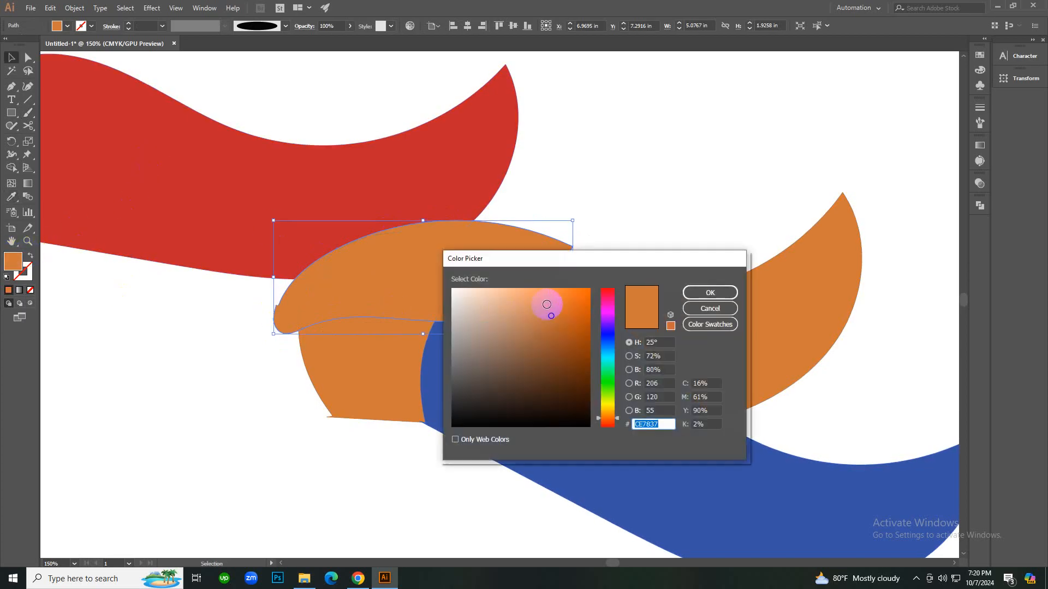
left_click_drag(544, 304, 533, 331)
left_click(687, 293)
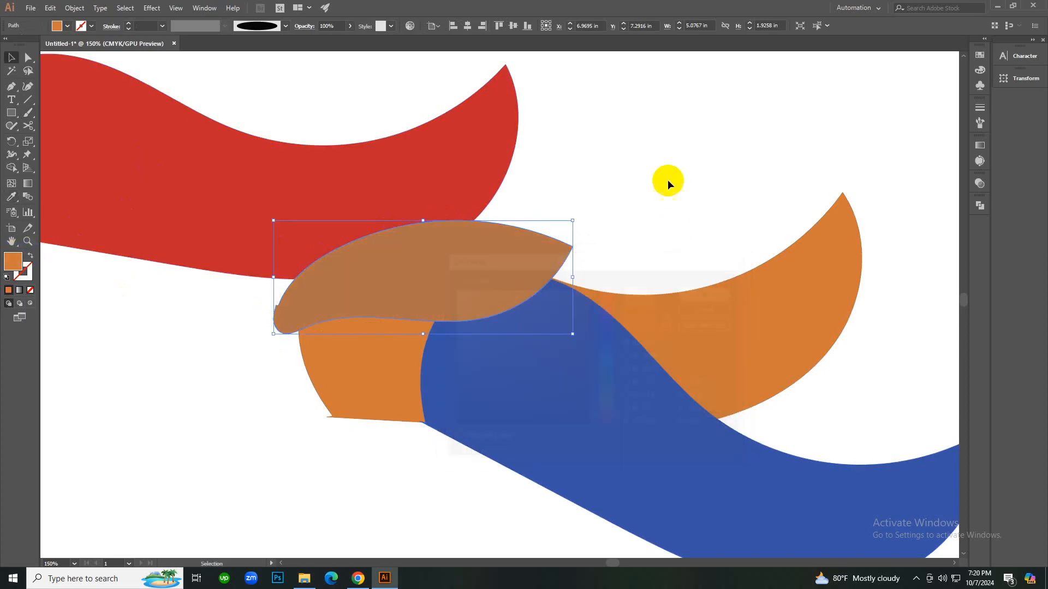
left_click(668, 170)
Try a Shape Builder edit on the brown piece's overhang with the brown and orange shapes selected together.
left_click(671, 329)
left_click(436, 283, "shift")
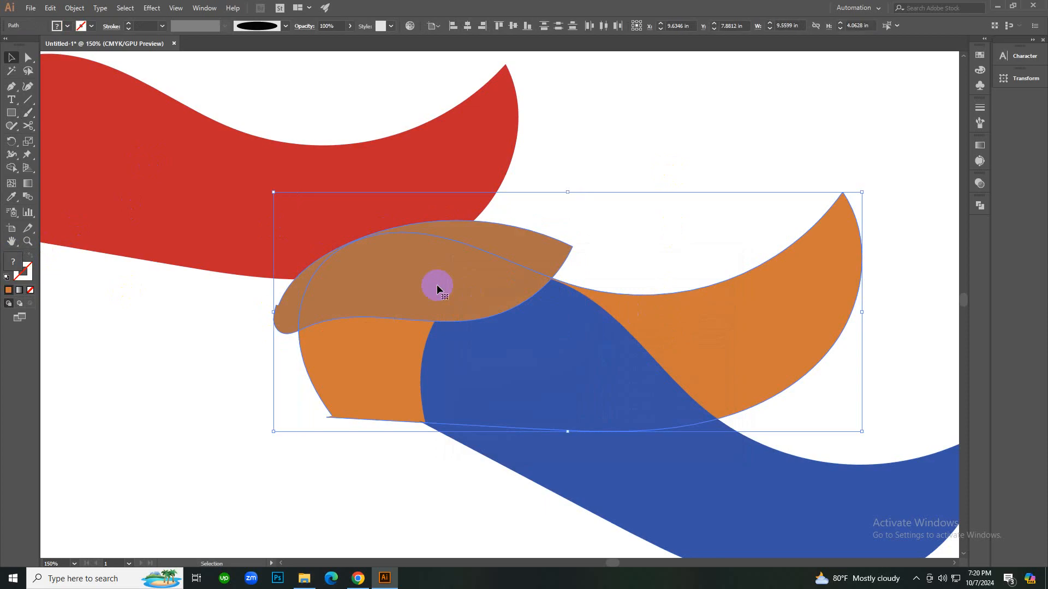
key("shift+m")
left_click(475, 243)
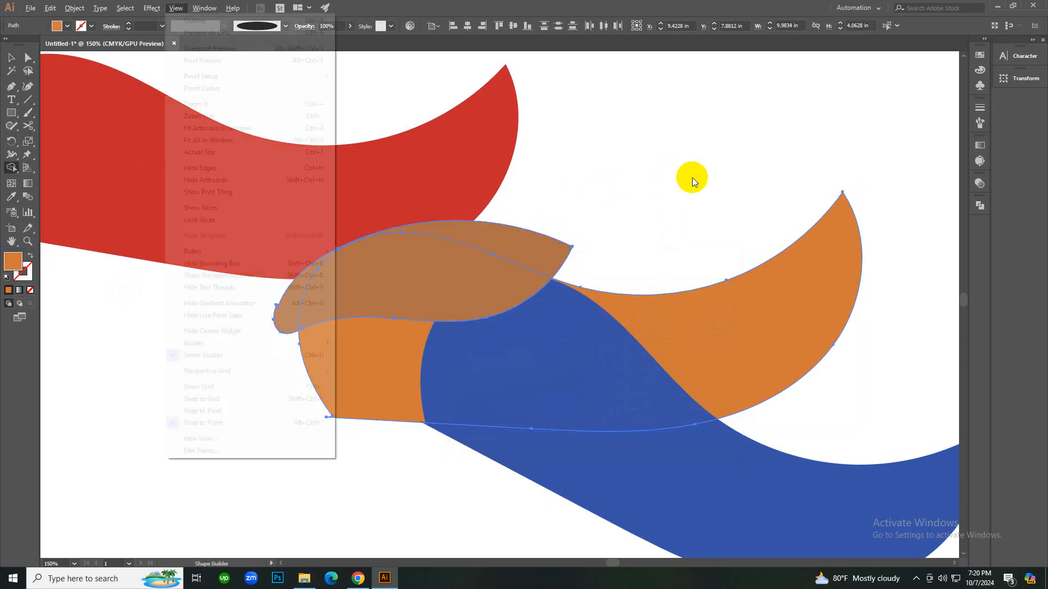
key("v")
left_click(662, 243)
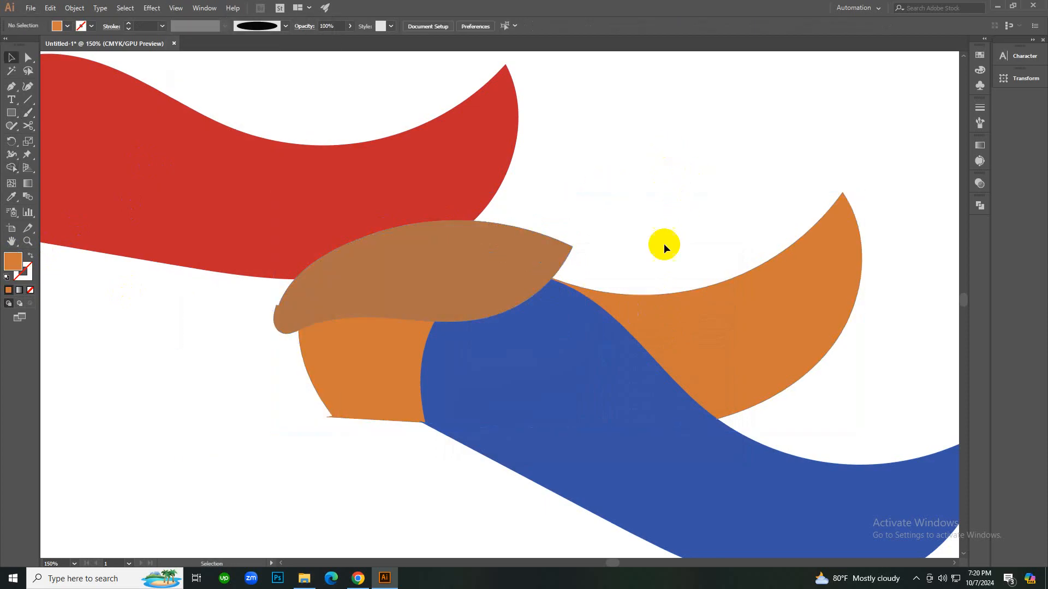
left_click(378, 286)
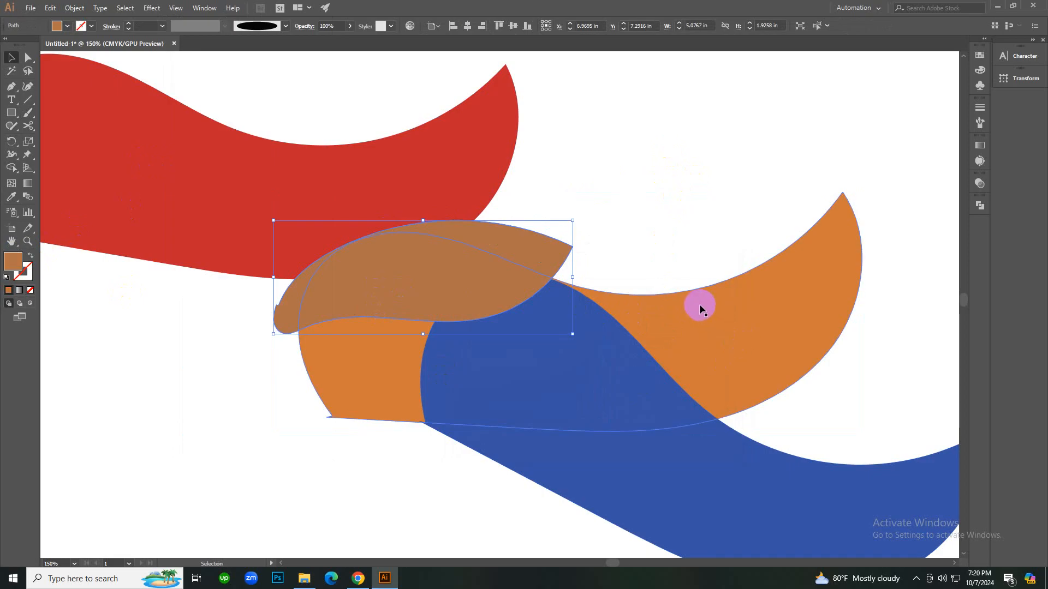
left_click(628, 242)
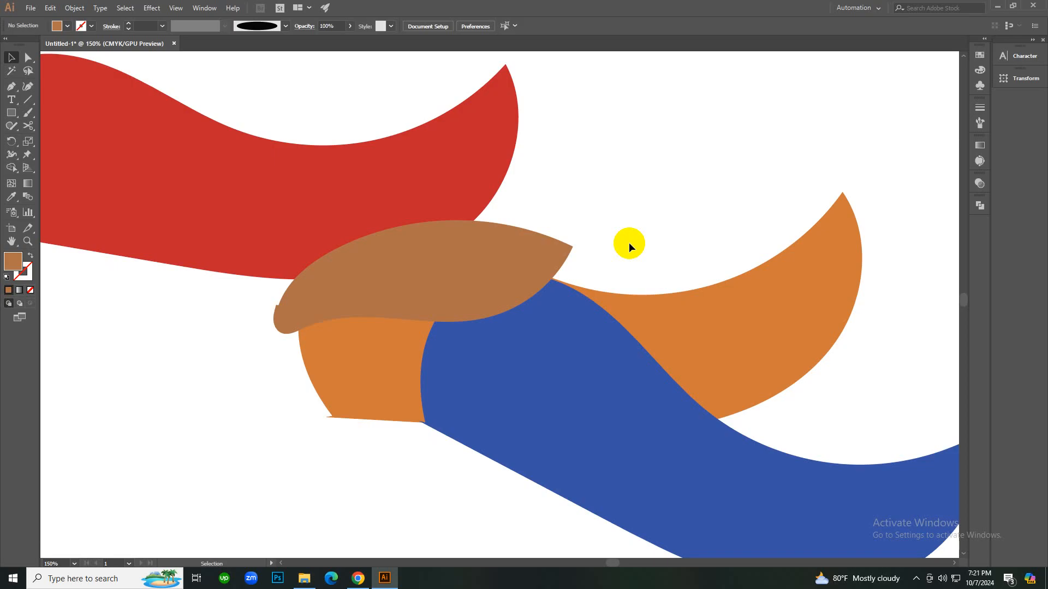
Try trimming the brown piece to the orange shape's outline with Shape Builder, and undo the trim.
left_click(534, 267)
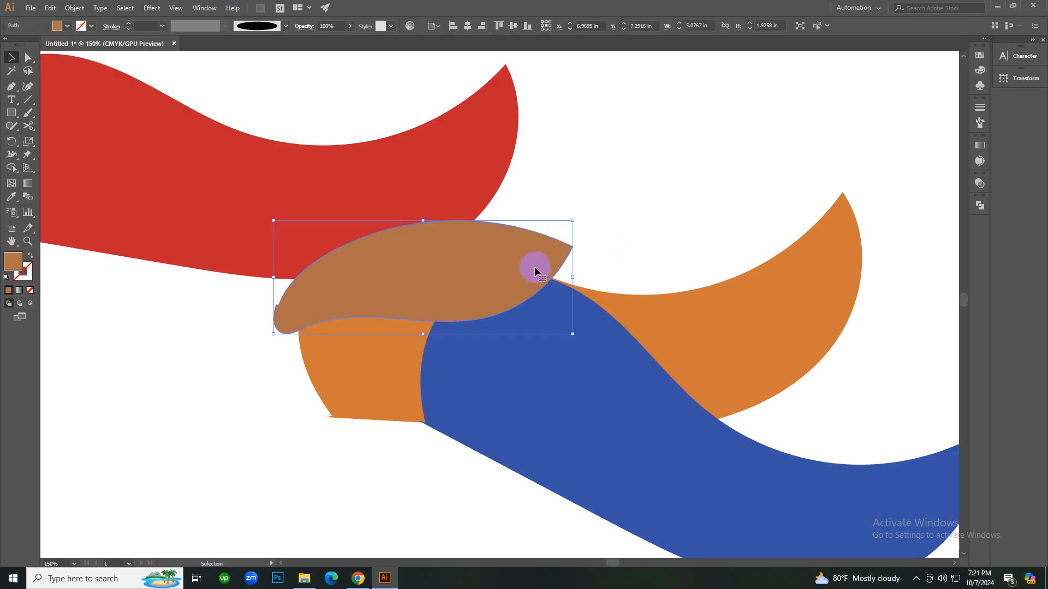
left_click(738, 335, "shift")
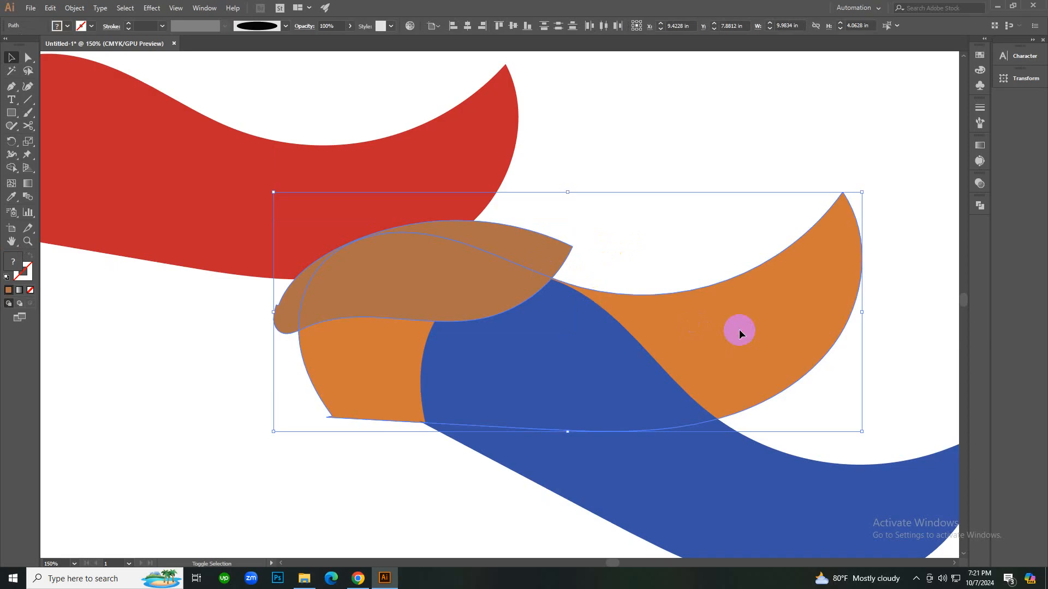
key("shift+m")
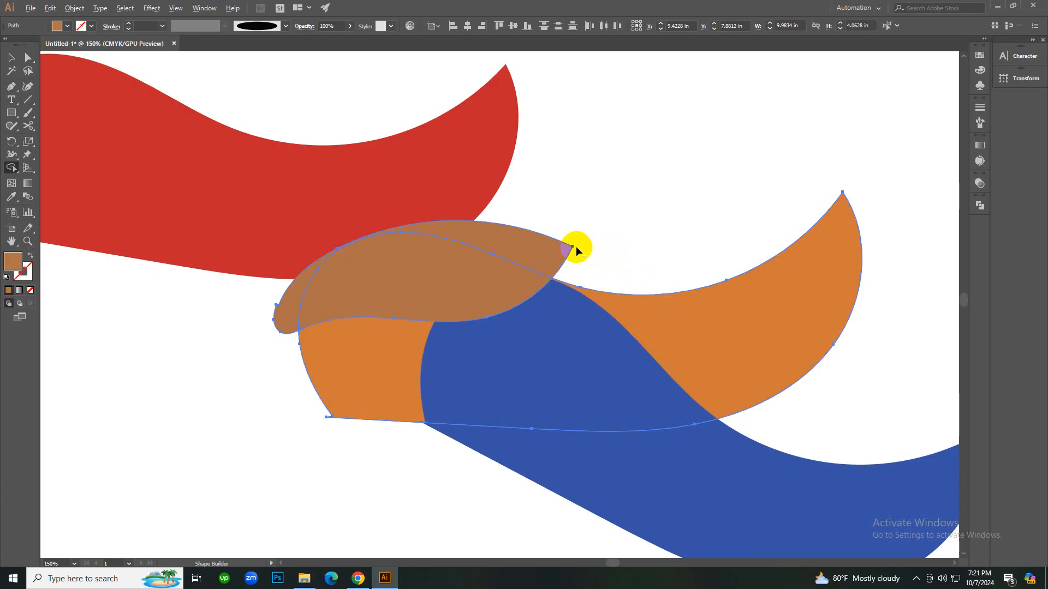
left_click(519, 251, "alt")
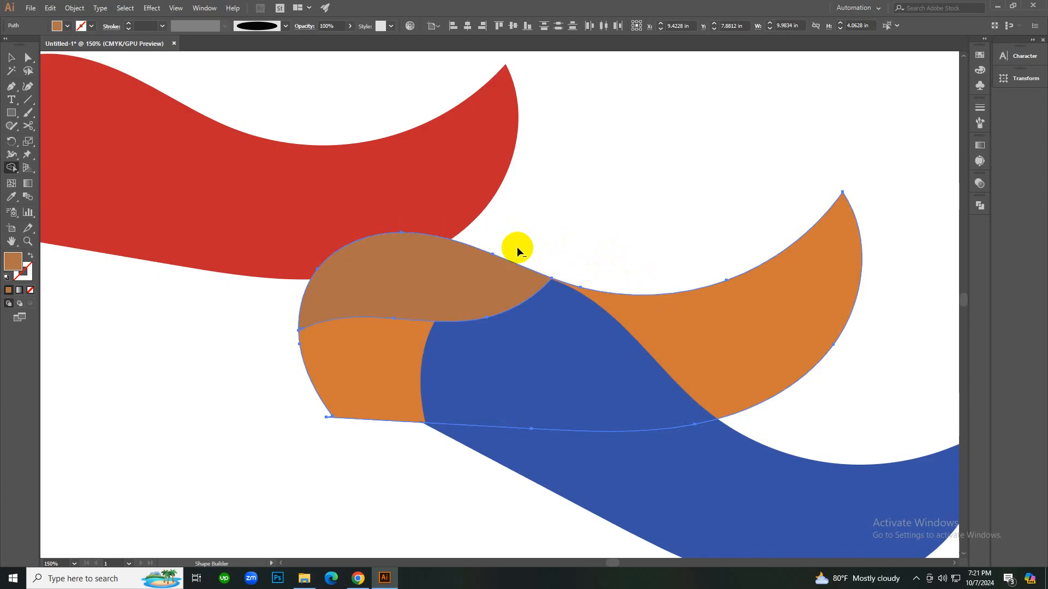
key("v")
left_click(564, 214)
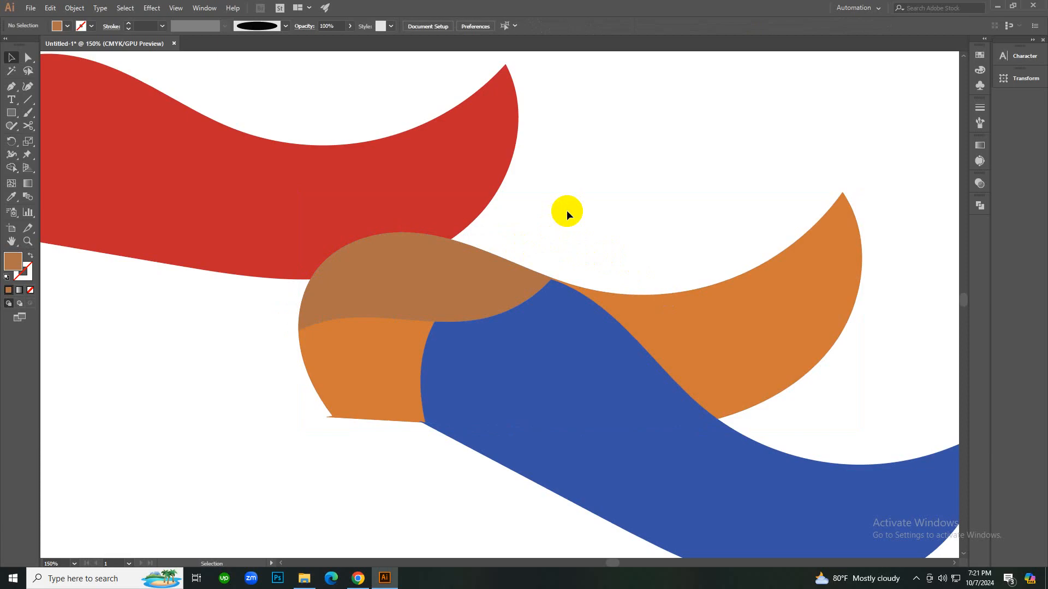
left_click(504, 296)
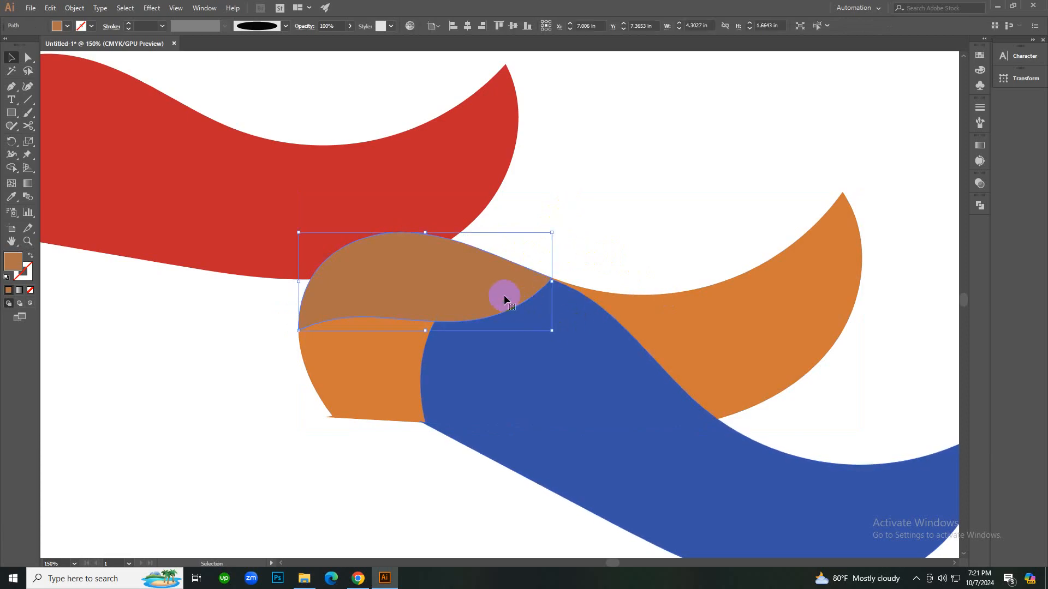
right_click(594, 223)
left_click(628, 227)
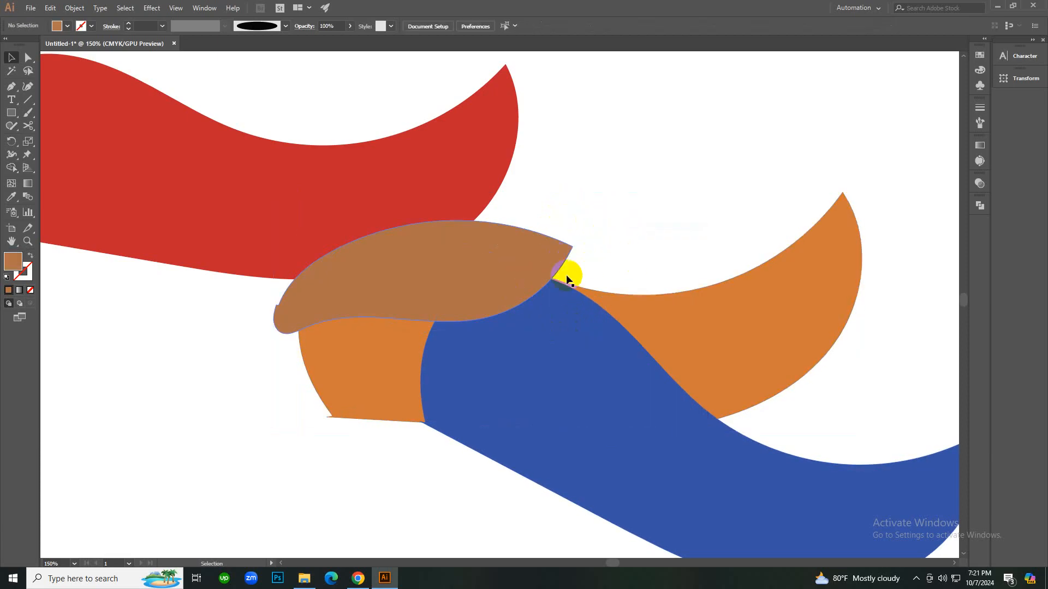
Remove the brown piece's overhang outside the orange shape using Shape Builder on just those two shapes.
left_click(676, 327)
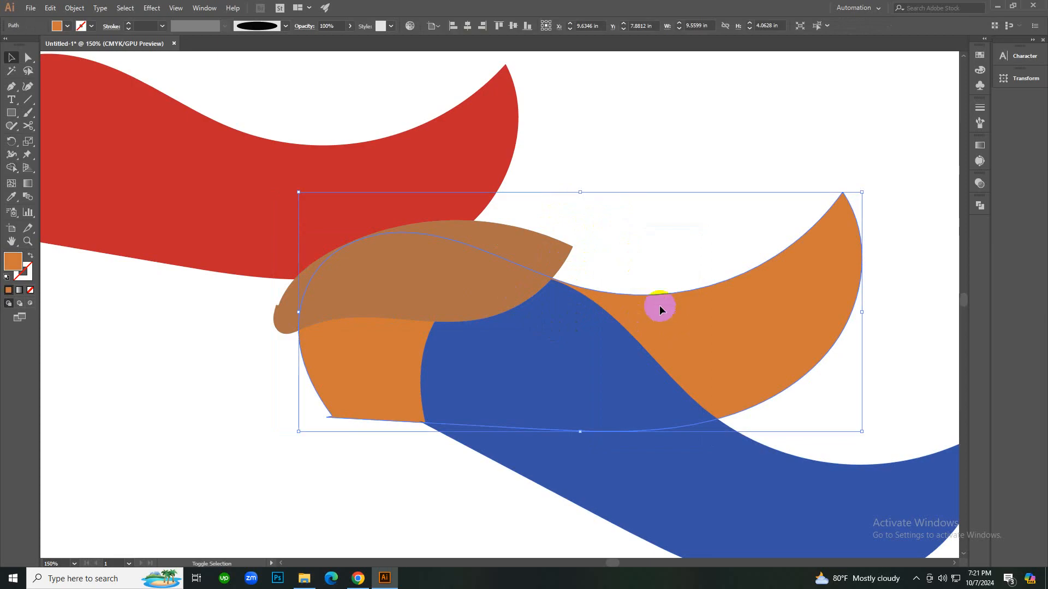
left_click(540, 247, "shift")
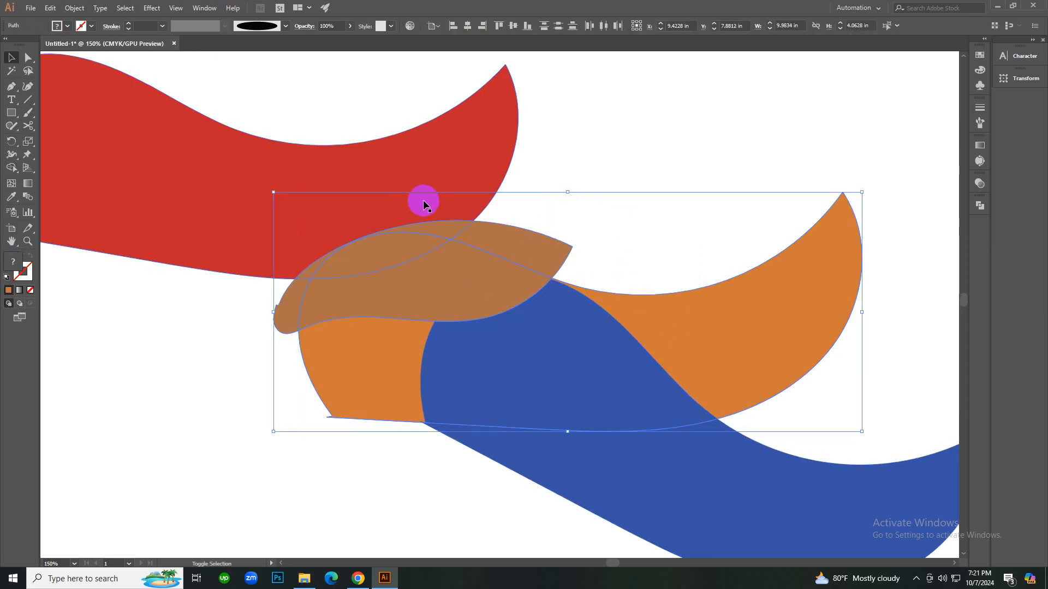
key("shift+m")
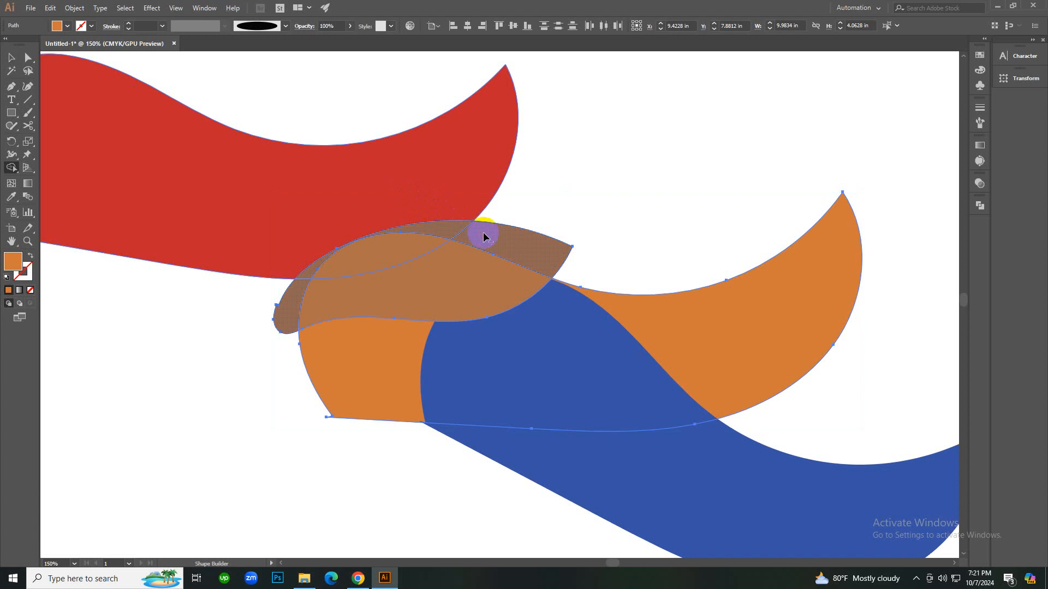
left_click(483, 236, "alt")
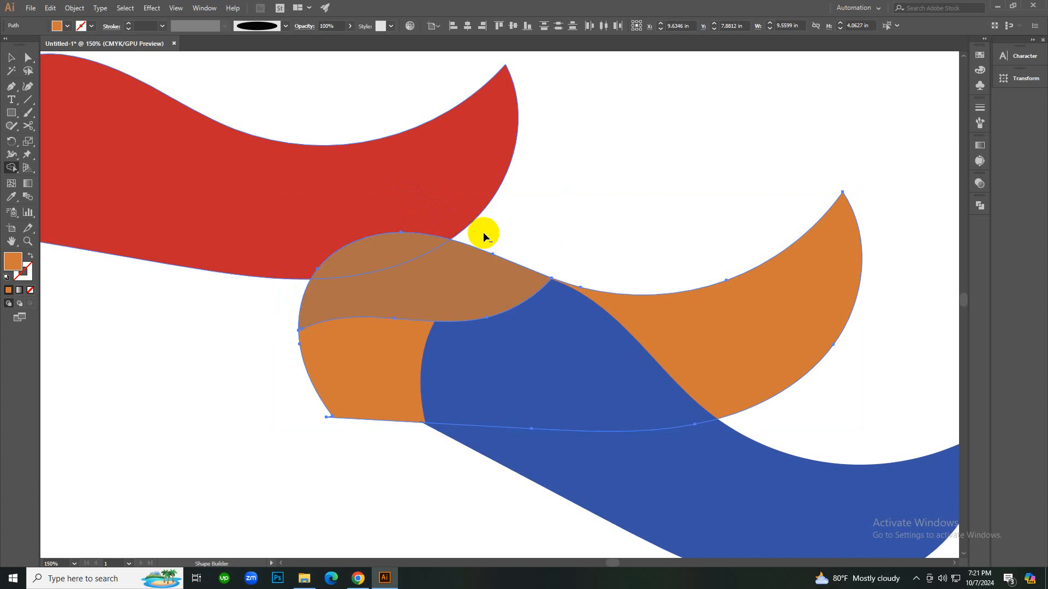
Remove the brown area overlapping the orange shape with Shape Builder, and undo that removal.
left_click(498, 266)
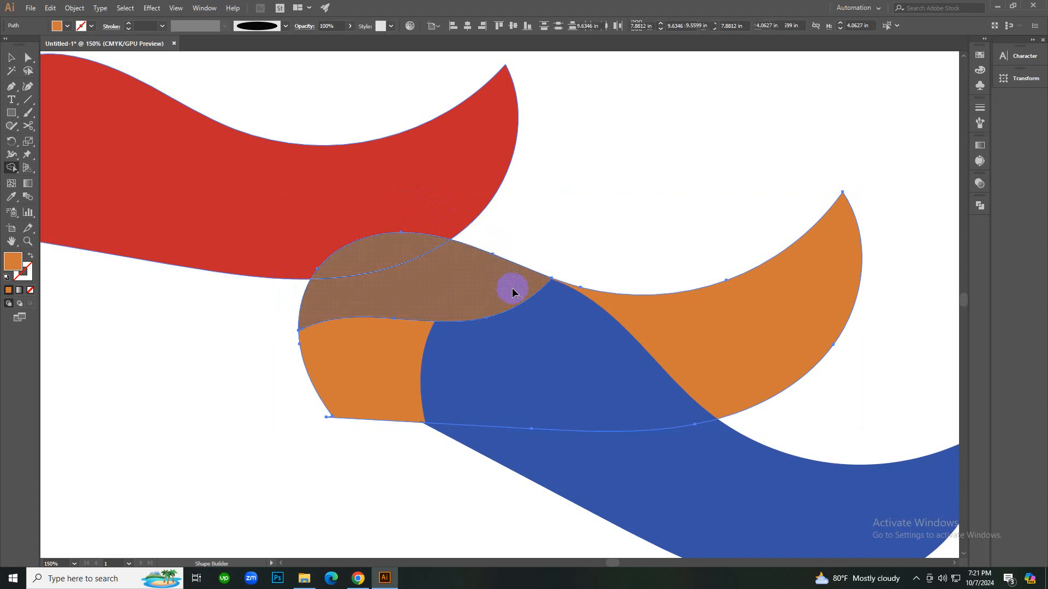
left_click(515, 284, "alt")
key("ctrl+z")
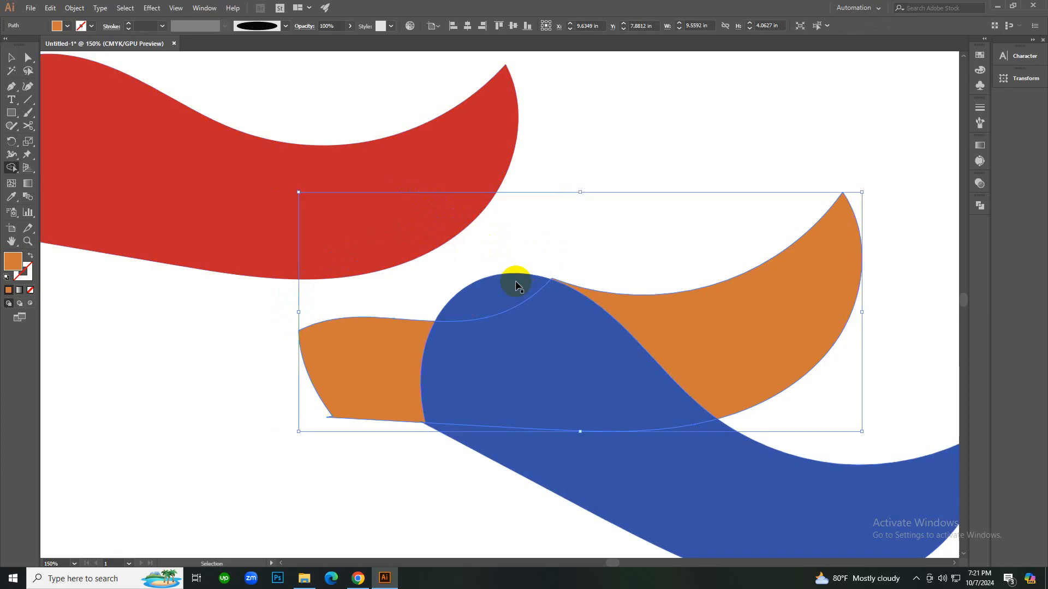
key("v")
left_click(567, 224)
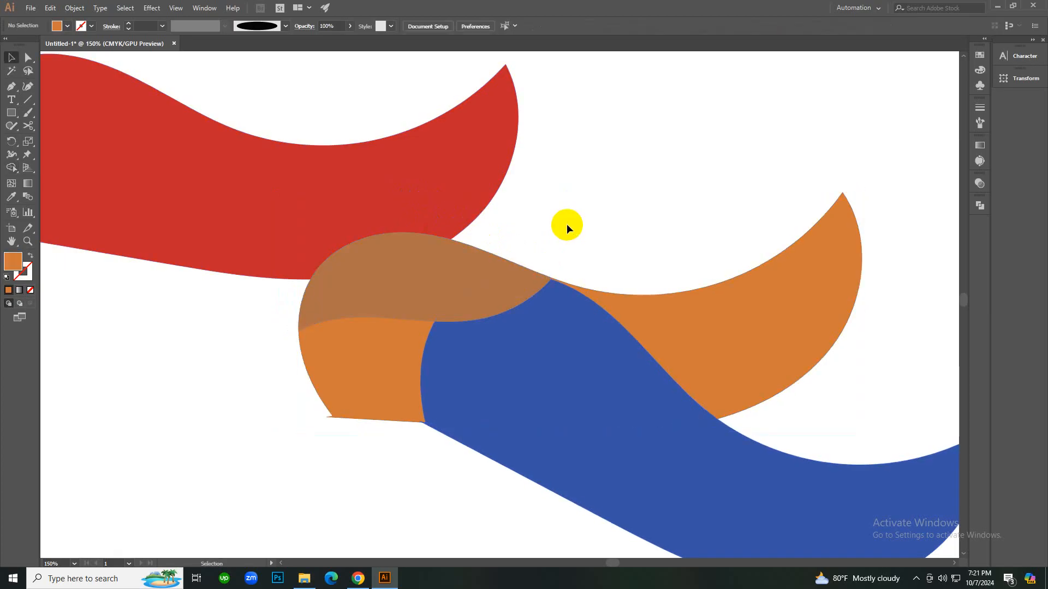
Bring the blue shape in front of the brown shading piece, keeping it in the same place.
left_click(554, 348)
key("Delete")
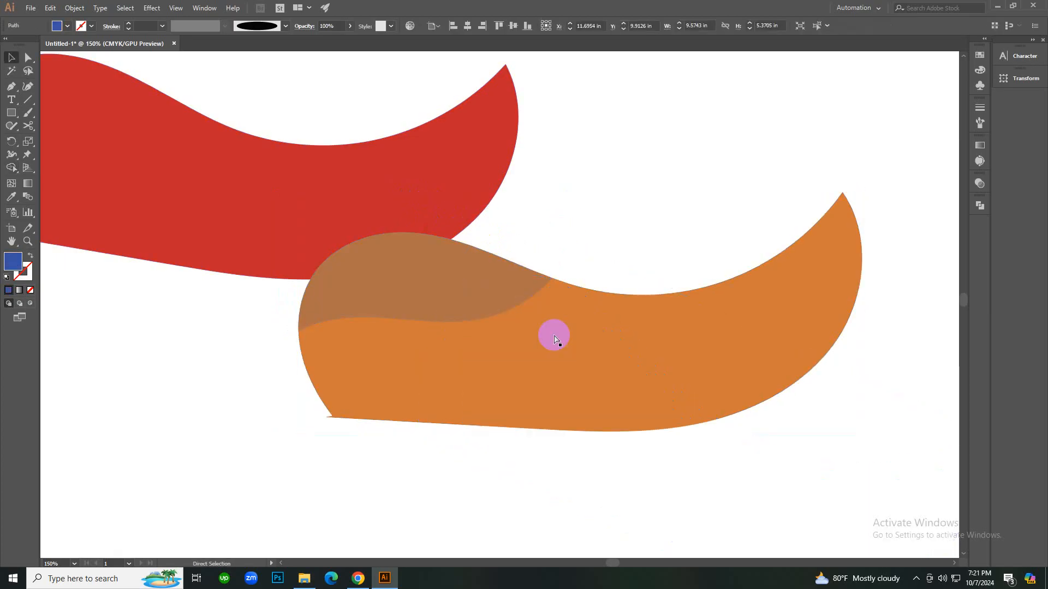
key("ctrl+z")
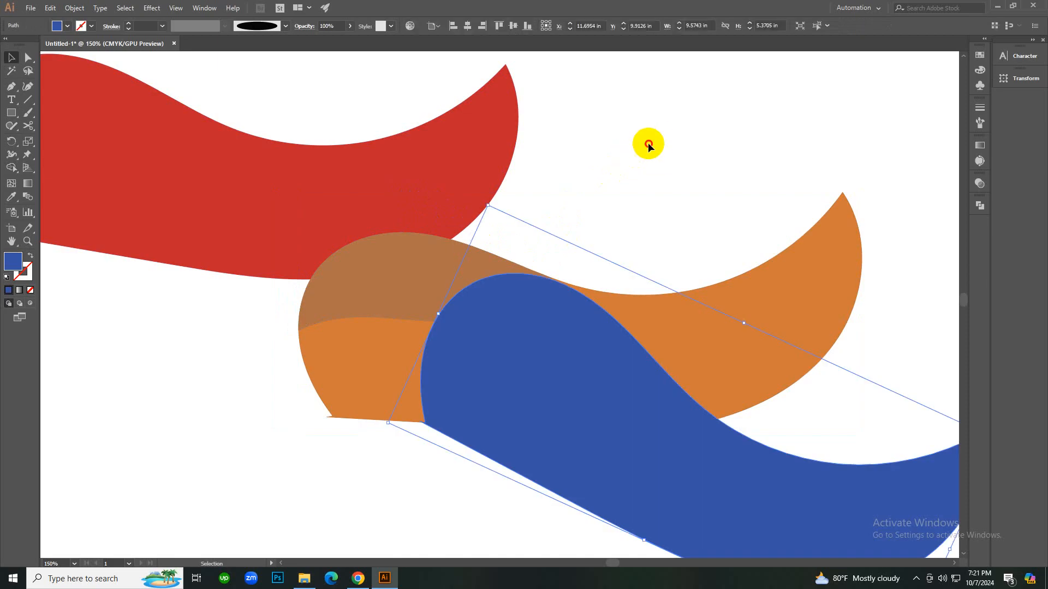
left_click(656, 137)
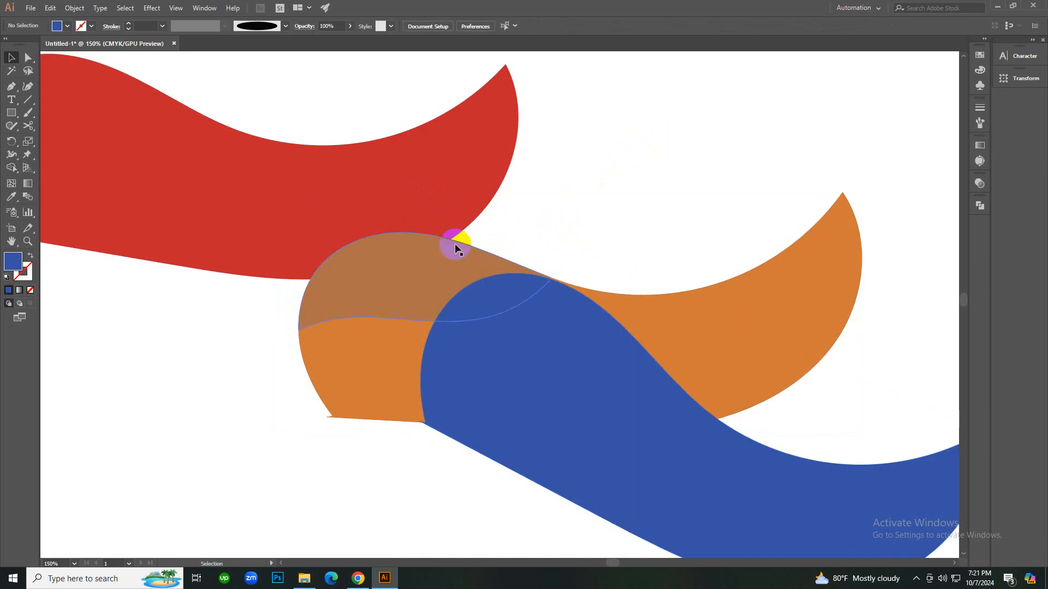
left_click(409, 208)
left_click(548, 222)
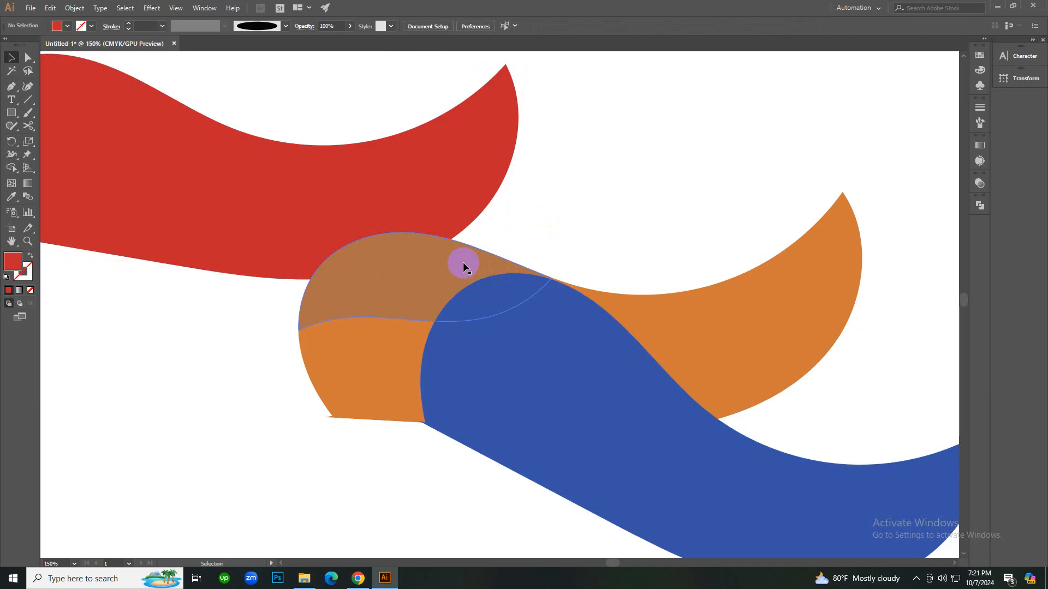
Try cutting the brown shading piece out of the artwork, and undo the cut.
left_click(486, 257)
key("a")
key("ctrl+x")
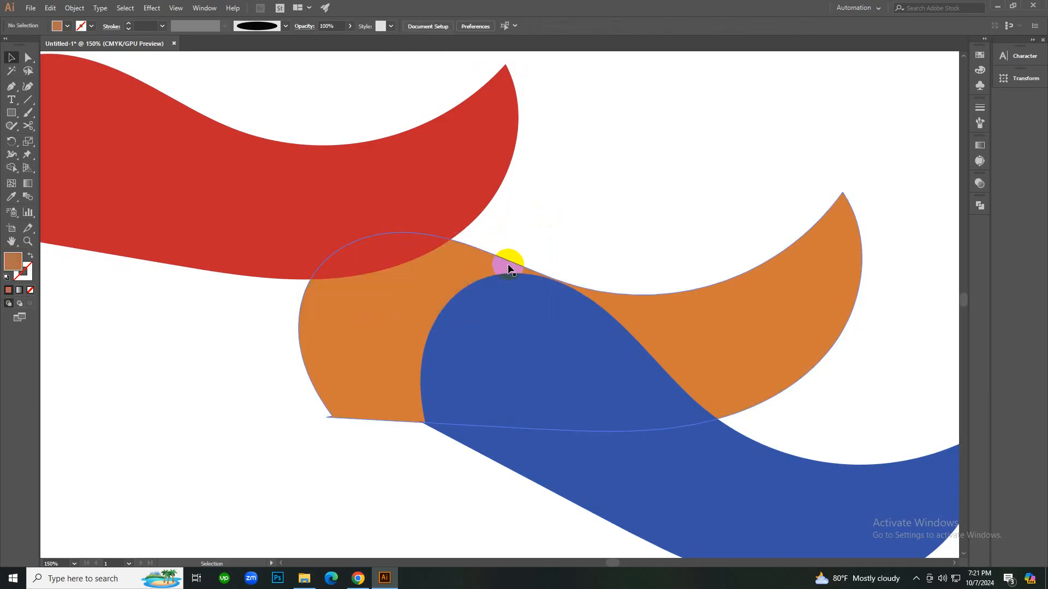
right_click(519, 227)
left_click(546, 234)
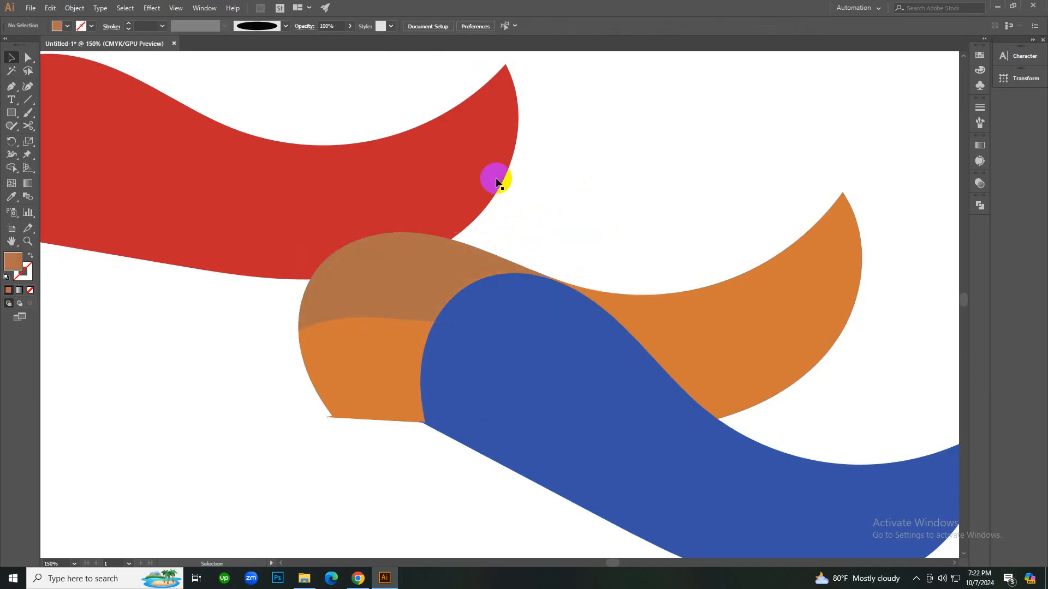
Bring the red shape in front of the brown shading piece, keeping it in the same place.
left_click(461, 169)
key("Delete")
key("ctrl+z")
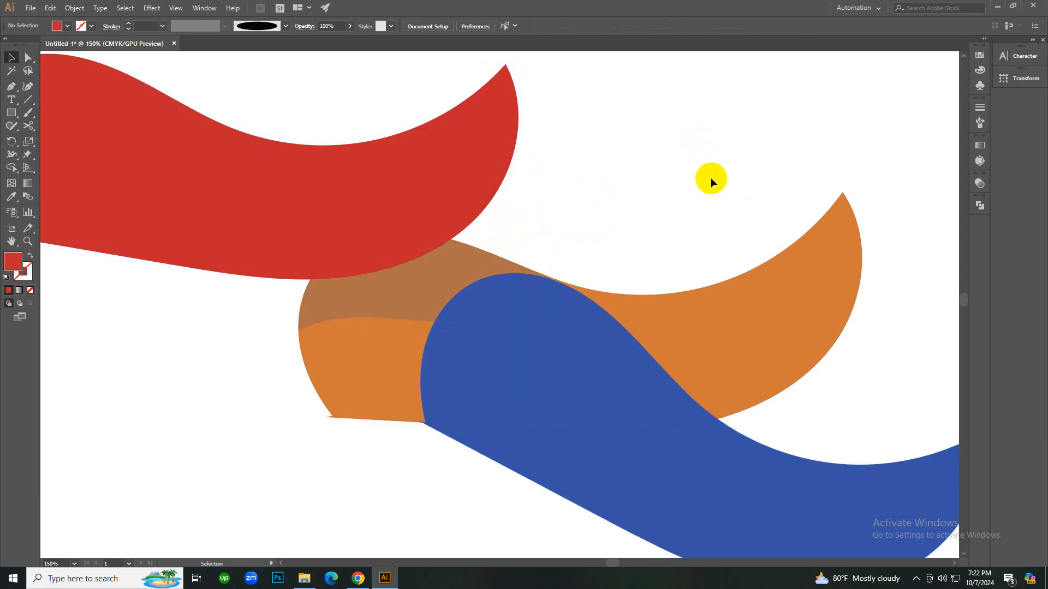
Open the RABIT Illustrator file from the "reflex it grpahis work" folder on the F: drive, using File Explorer.
left_click(595, 305)
left_click(309, 570)
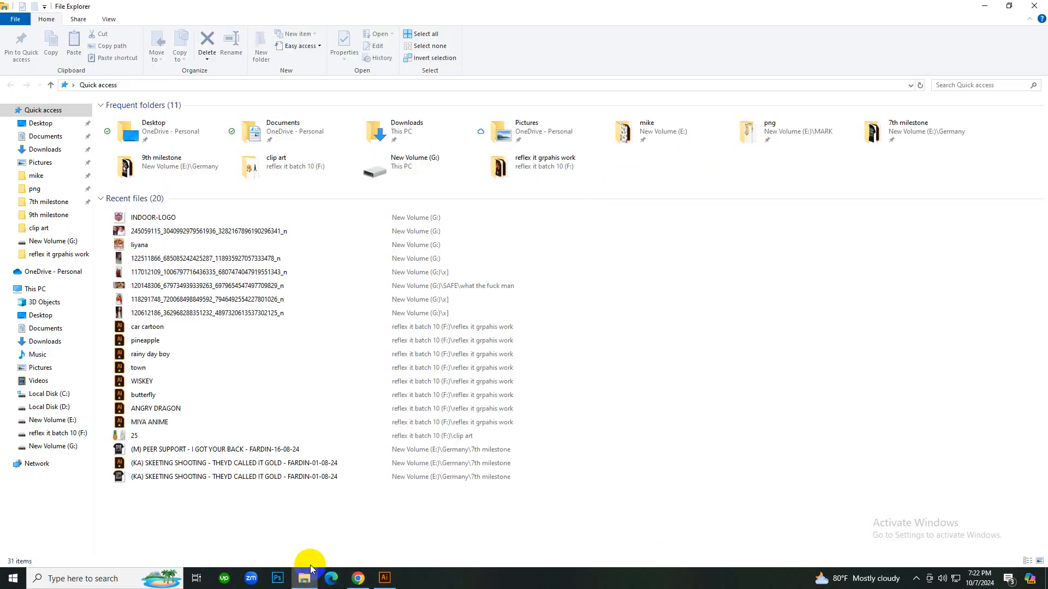
left_click(63, 421)
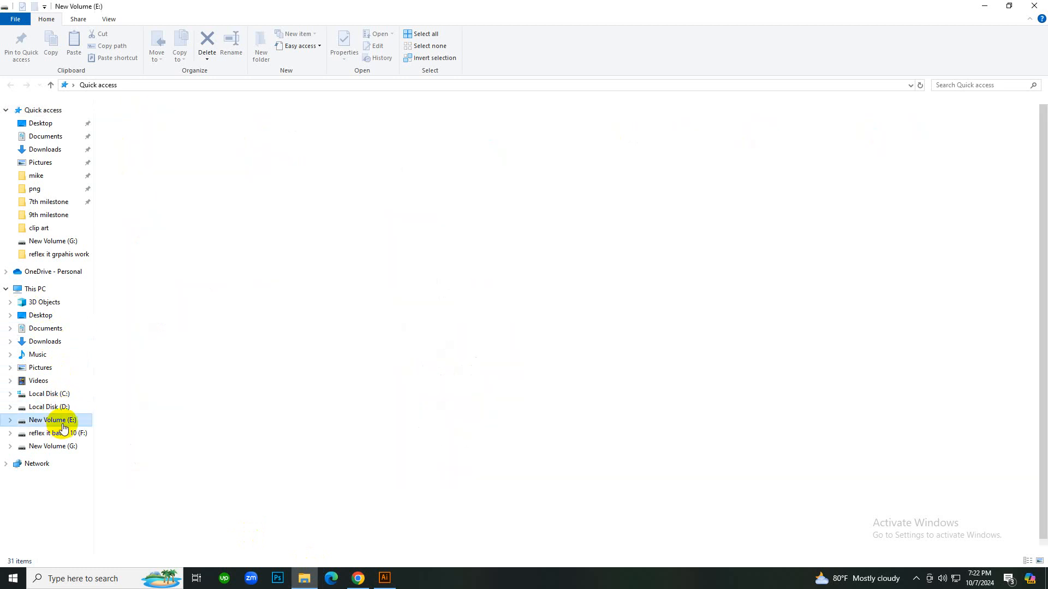
left_click(60, 433)
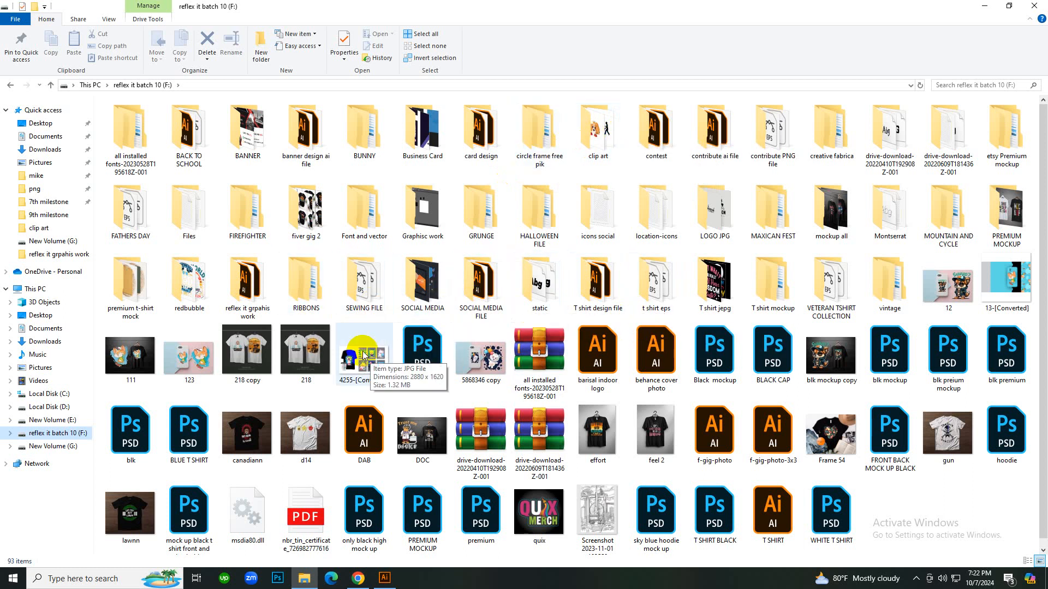
left_click(260, 315)
double_click(260, 316)
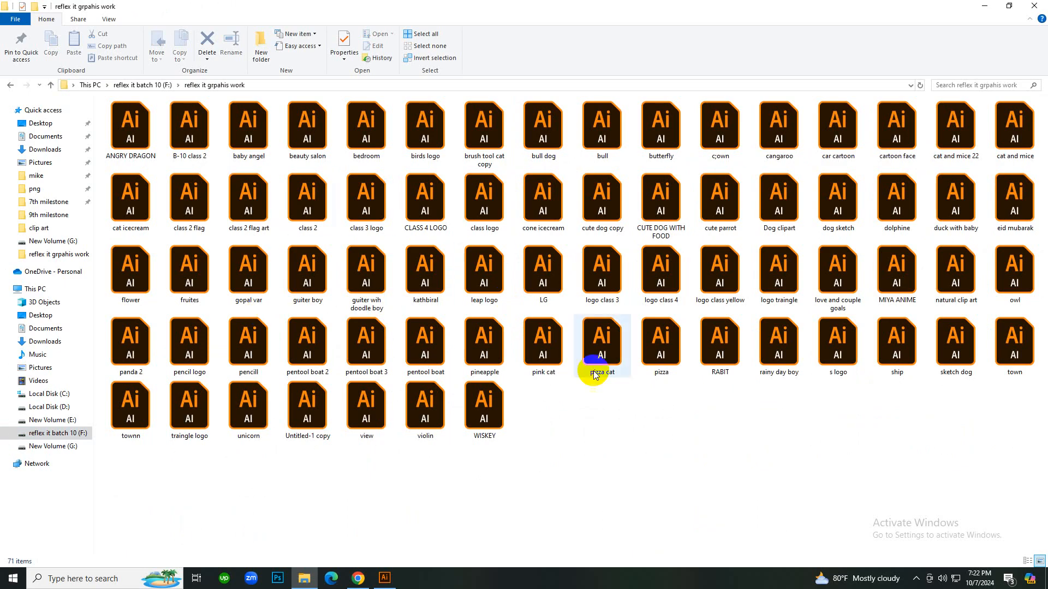
double_click(719, 349)
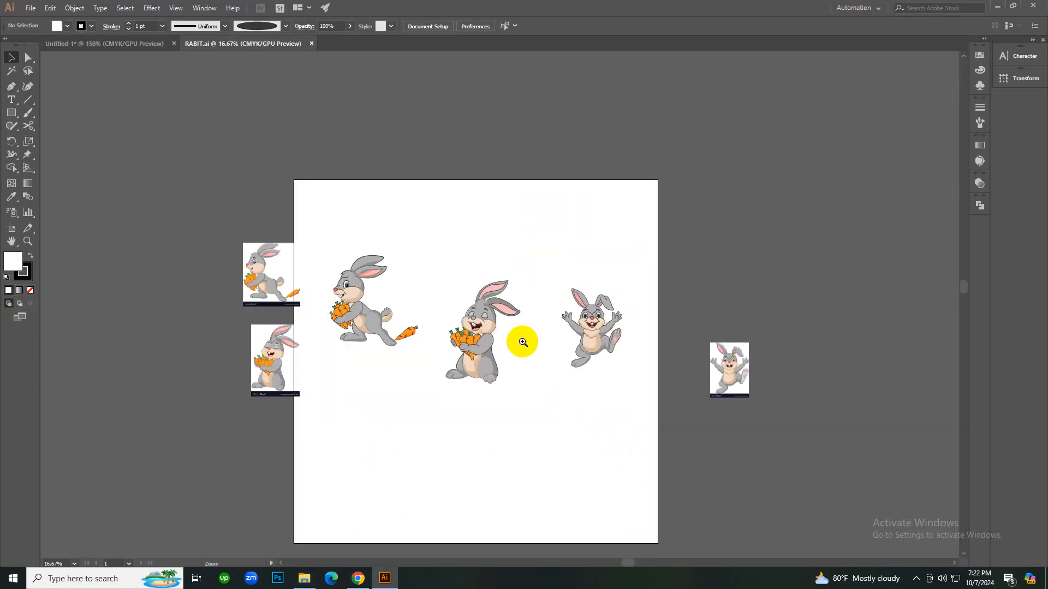
Delete the darker peach shading piece from the belly of the middle rabbit holding the carrots.
left_click(522, 339)
left_click(464, 281, "ctrl")
left_click(464, 277, "ctrl")
left_click(467, 343, "ctrl")
left_click(469, 348, "ctrl")
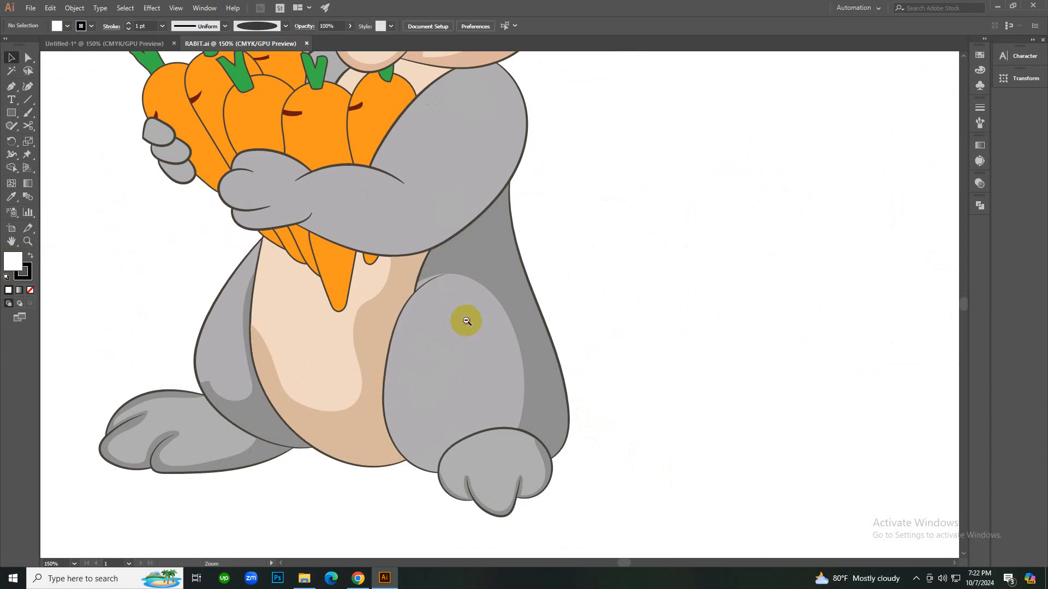
left_click(468, 321, "ctrl+alt")
left_click(468, 321, "ctrl+alt")
left_click(467, 321, "ctrl+alt")
left_click(469, 321, "ctrl")
left_click(498, 327, "ctrl")
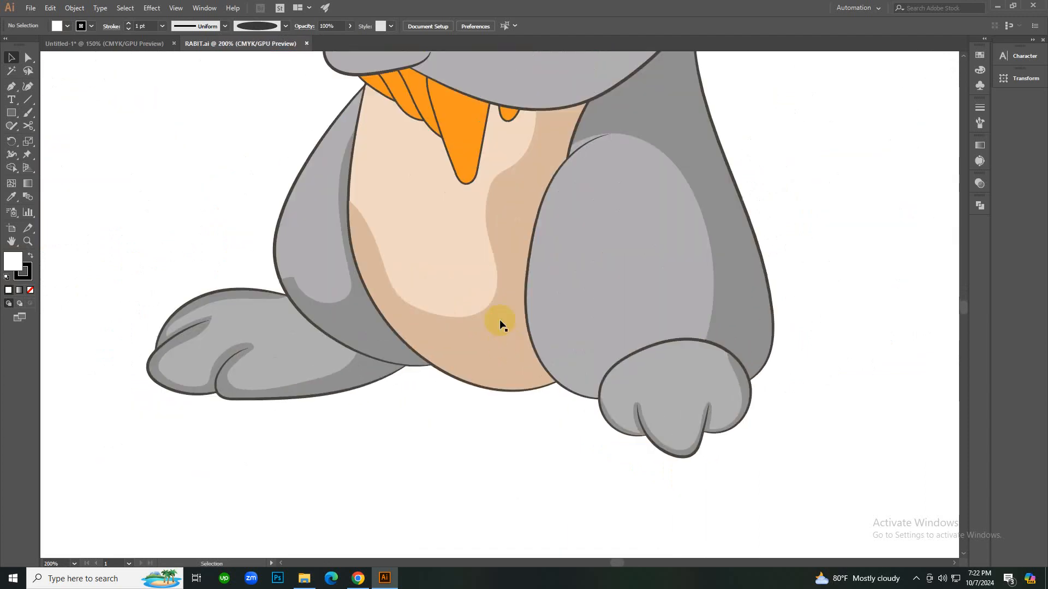
left_click(500, 306)
key("Delete")
Delete the dark grey shading pieces from the leg and foot to the left of the rabbit's belly.
left_click(375, 341)
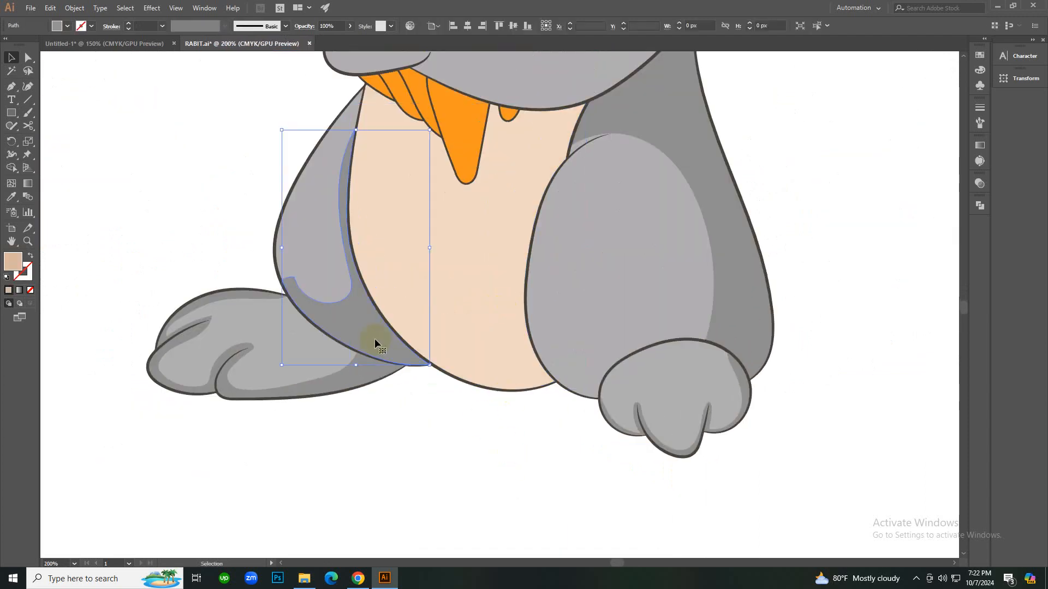
key("Delete")
left_click(335, 382)
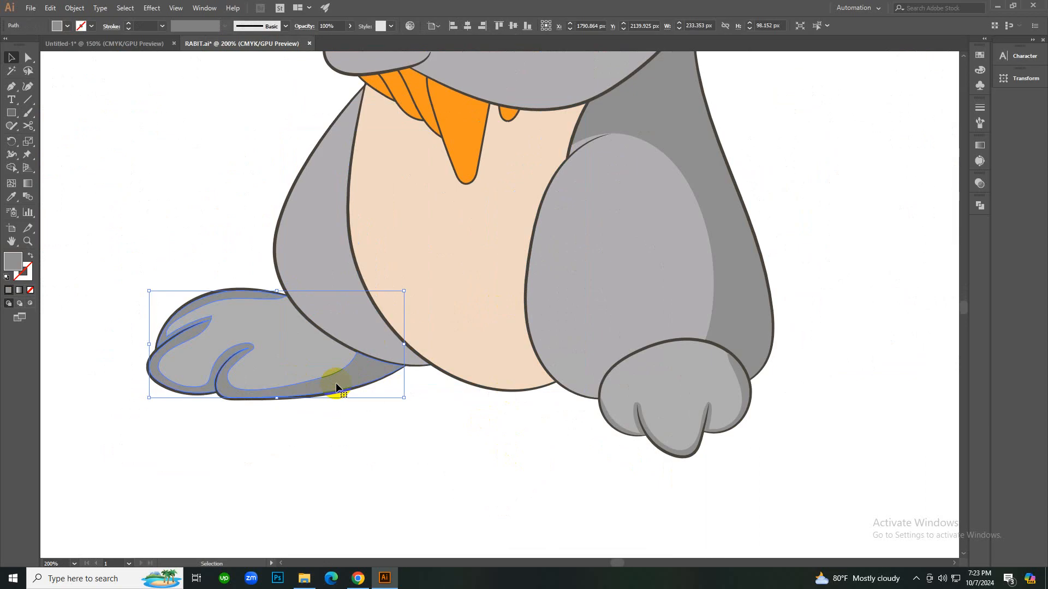
key("Delete")
Restore the dark grey base of the leg right of the belly after trial-deleting it, and delete that leg's lighter grey piece.
left_click(729, 283)
key("Delete")
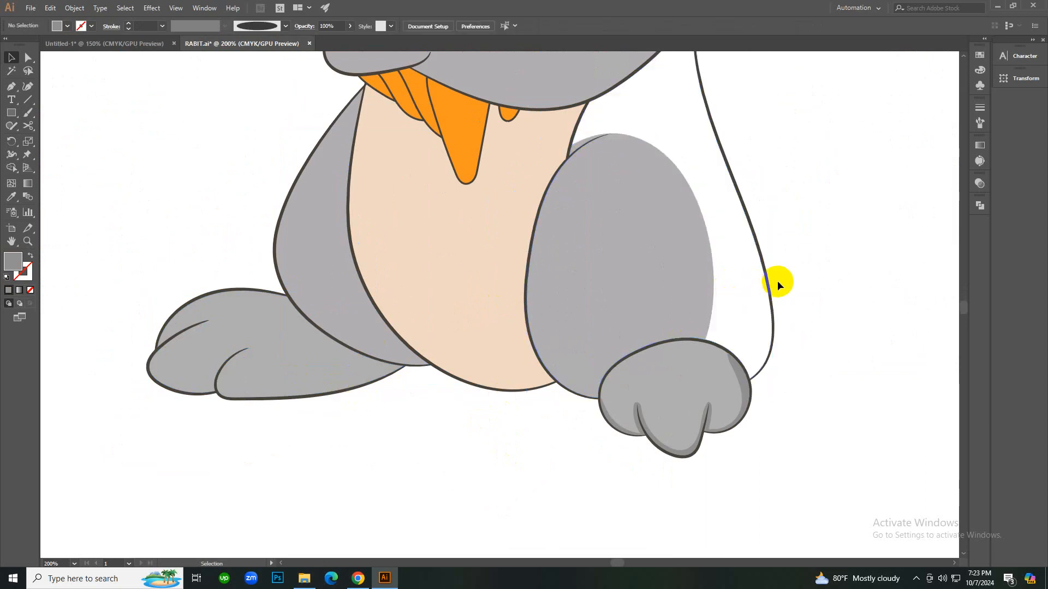
key("ctrl+z")
key("v")
key("Delete")
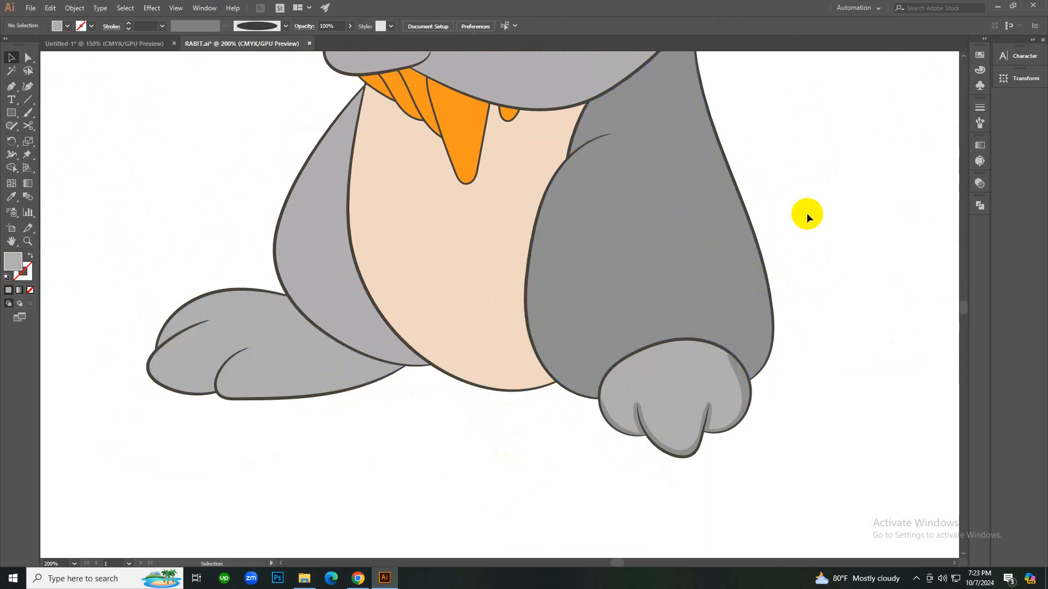
Delete the dark grey shading along the toes and side of the foot right of the belly.
left_click(693, 404)
left_click(789, 413)
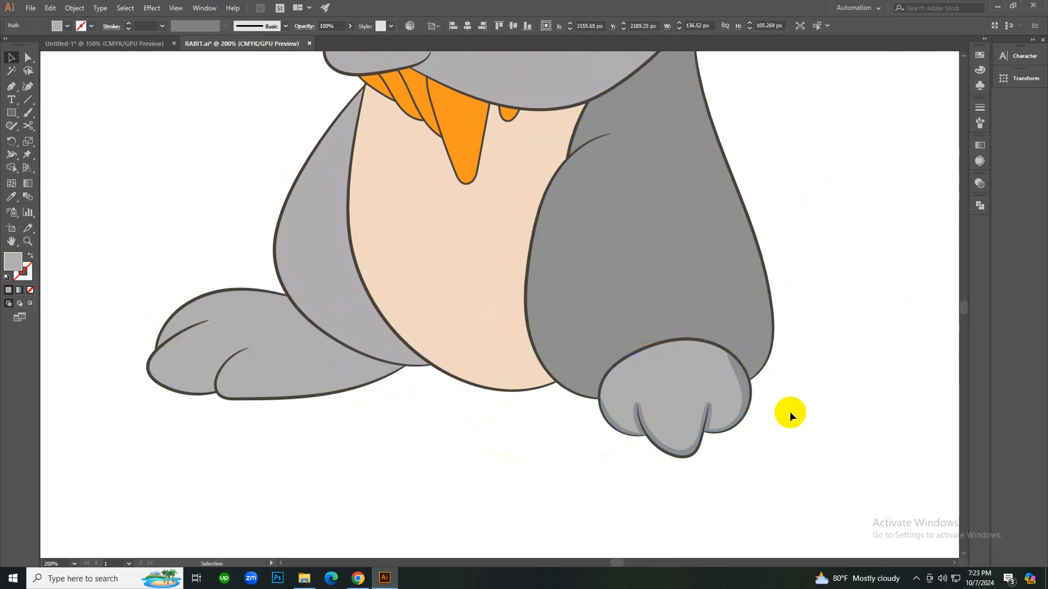
left_click(751, 391)
left_click(761, 402)
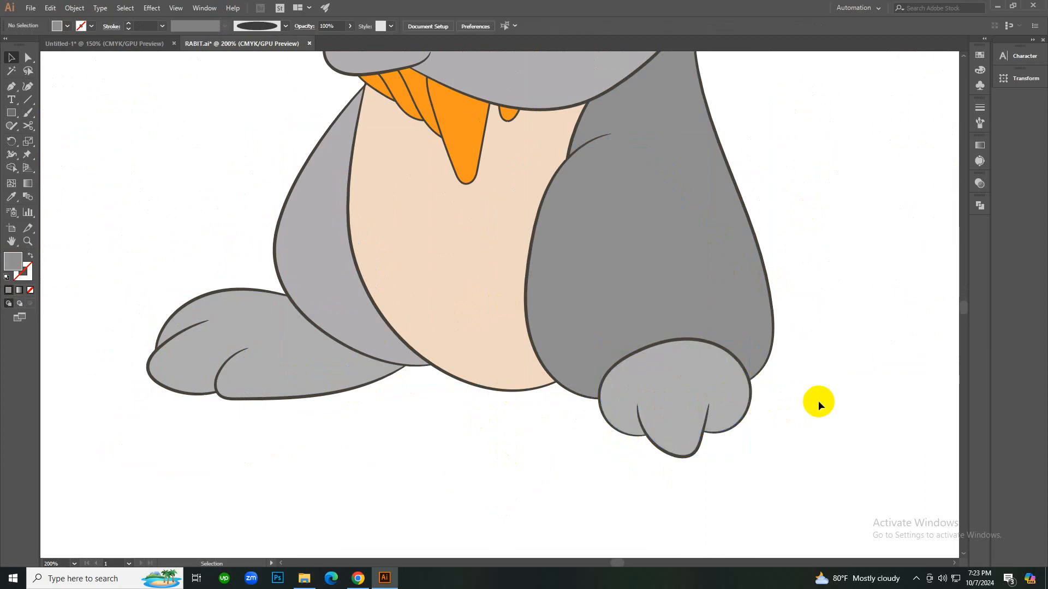
Examine the flat fills of the middle rabbit's feet, legs and belly by selecting them one after another.
scroll(496, 328, "up", 2)
scroll(497, 327, "up", 2)
key("z")
left_click(491, 327, "alt")
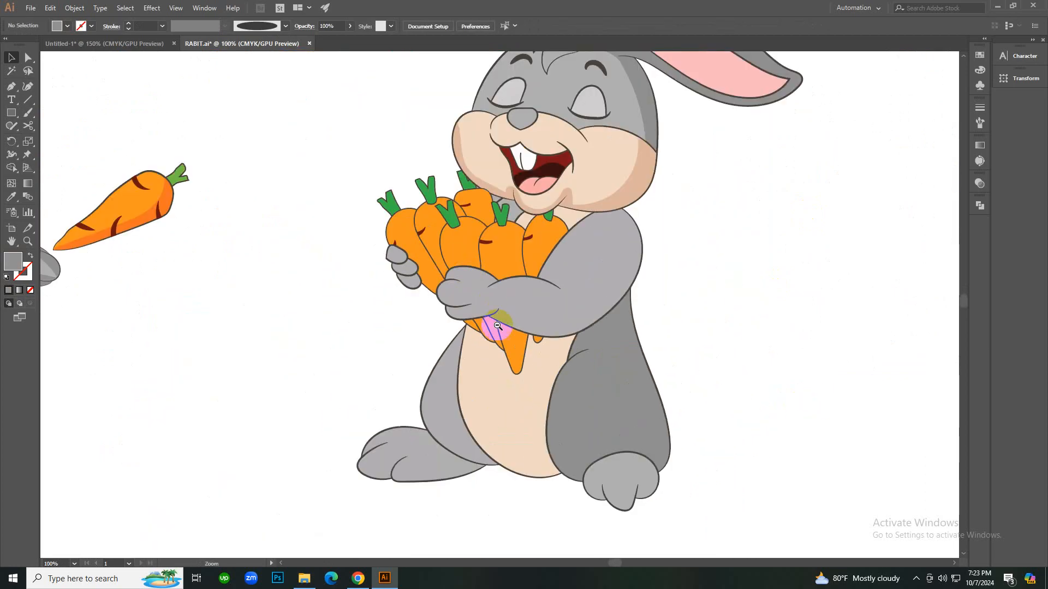
left_click(508, 368, "alt")
left_click(508, 368)
left_click(511, 349)
left_click(515, 321)
scroll(473, 243, "up", 1)
key("v")
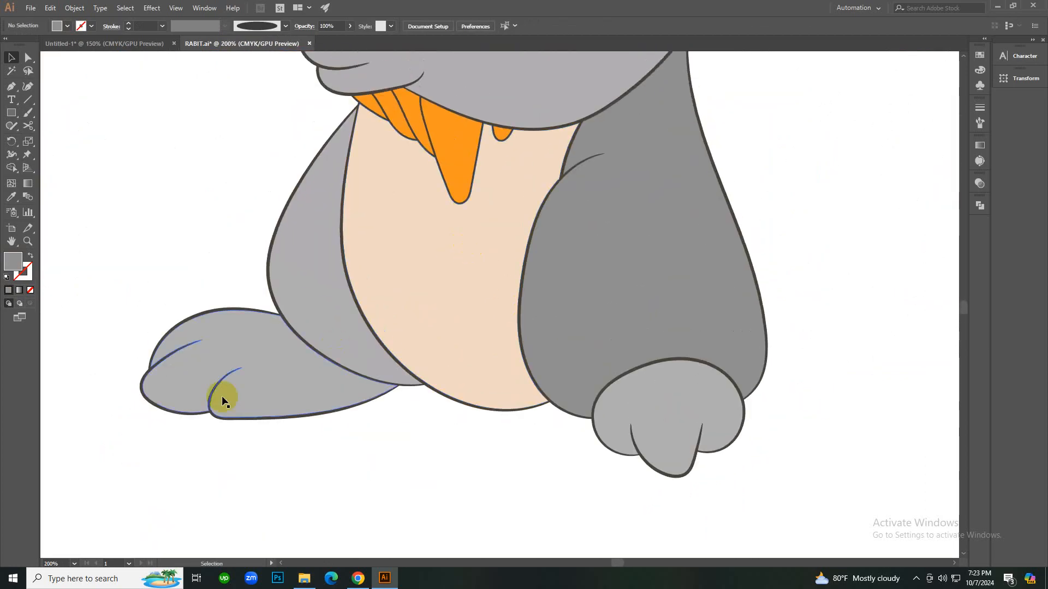
left_click(233, 415)
left_click(166, 231)
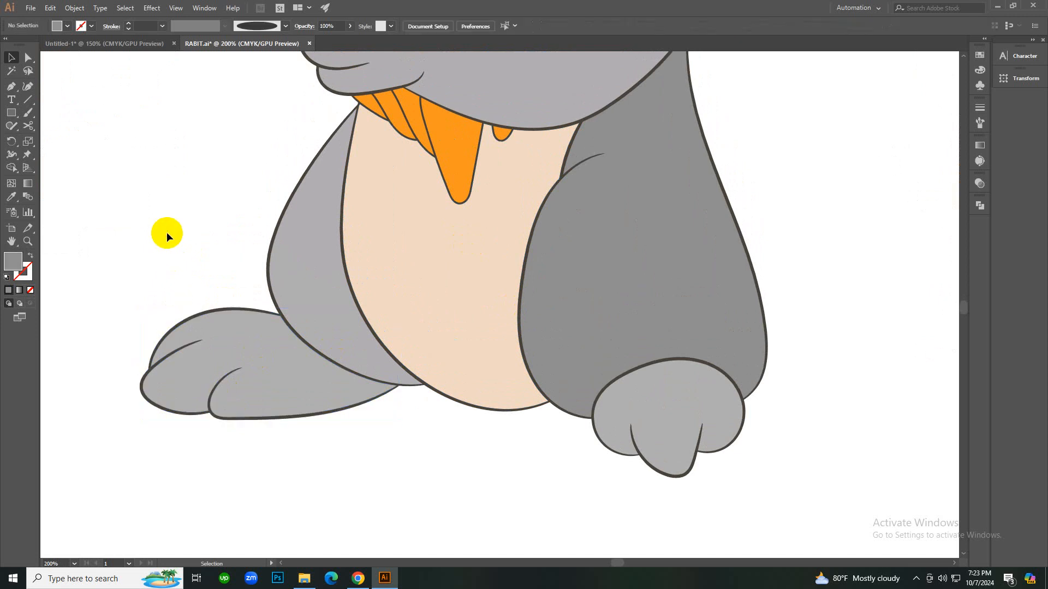
left_click(310, 272)
left_click(503, 251)
left_click(597, 245)
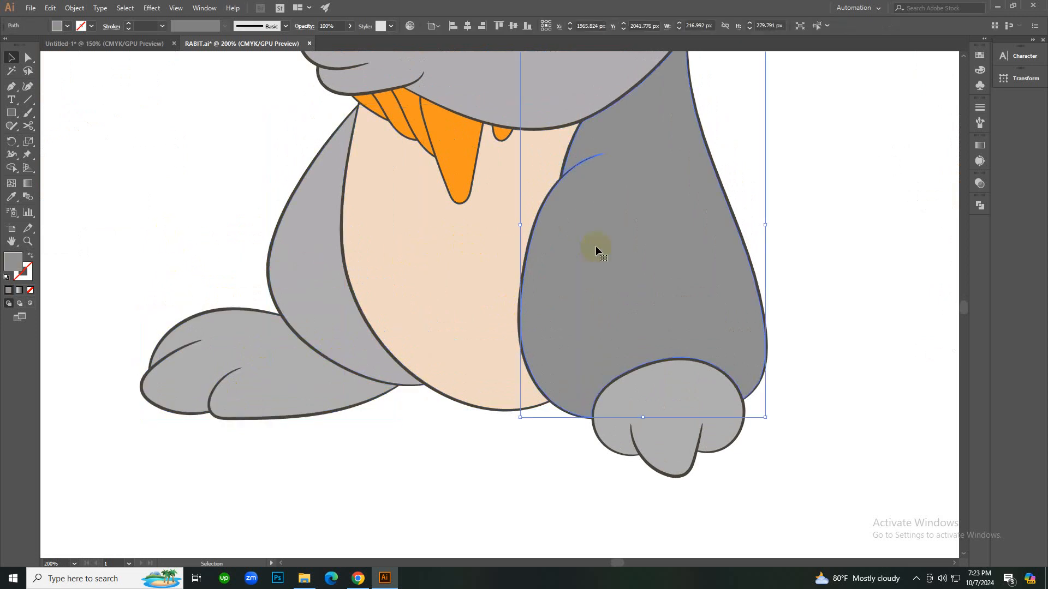
left_click(854, 186)
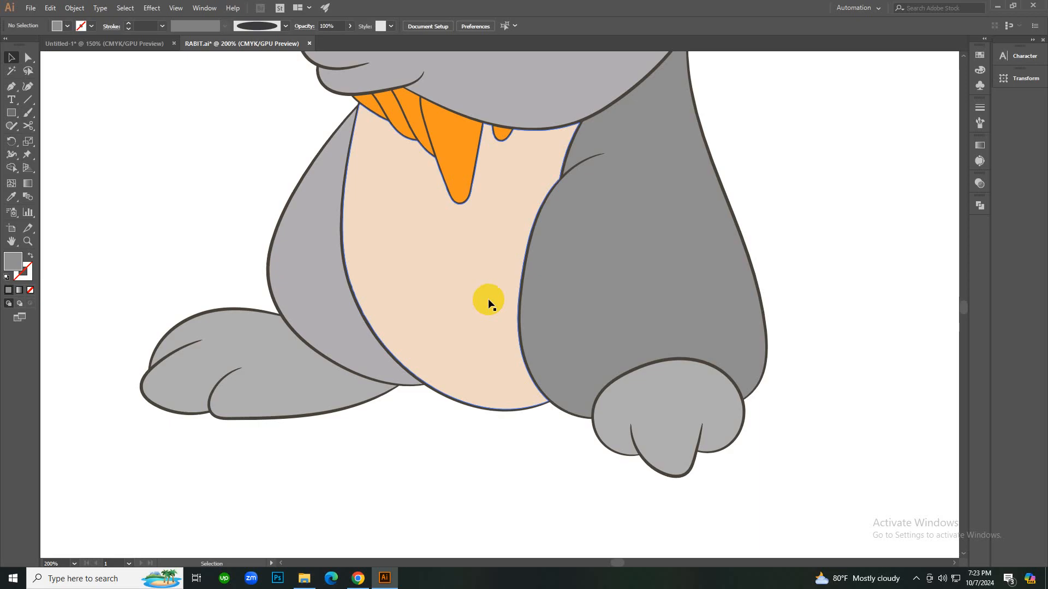
key("b")
scroll(397, 313, "up", 3)
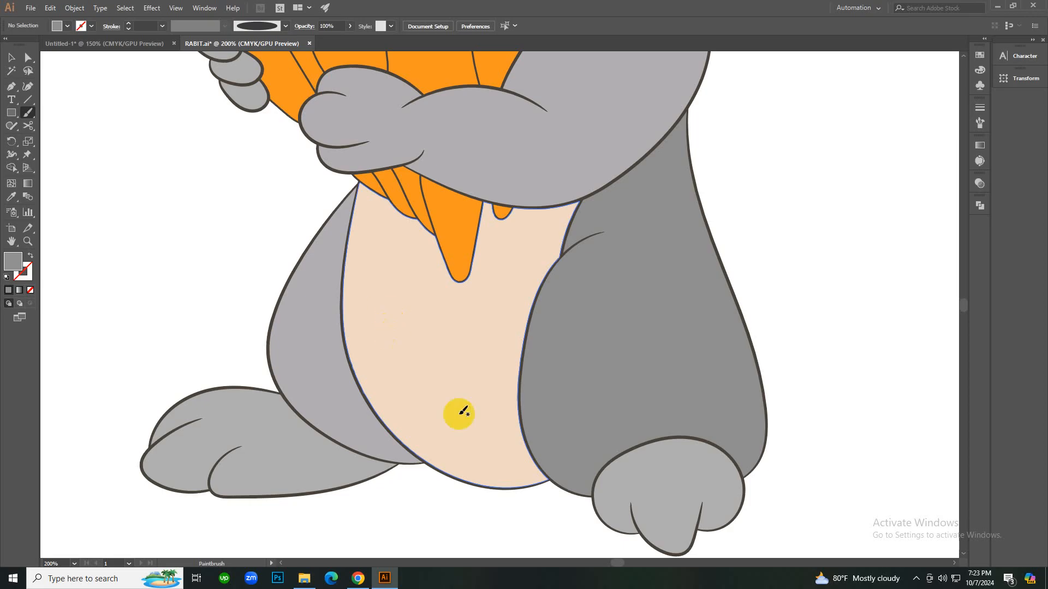
left_click(918, 577)
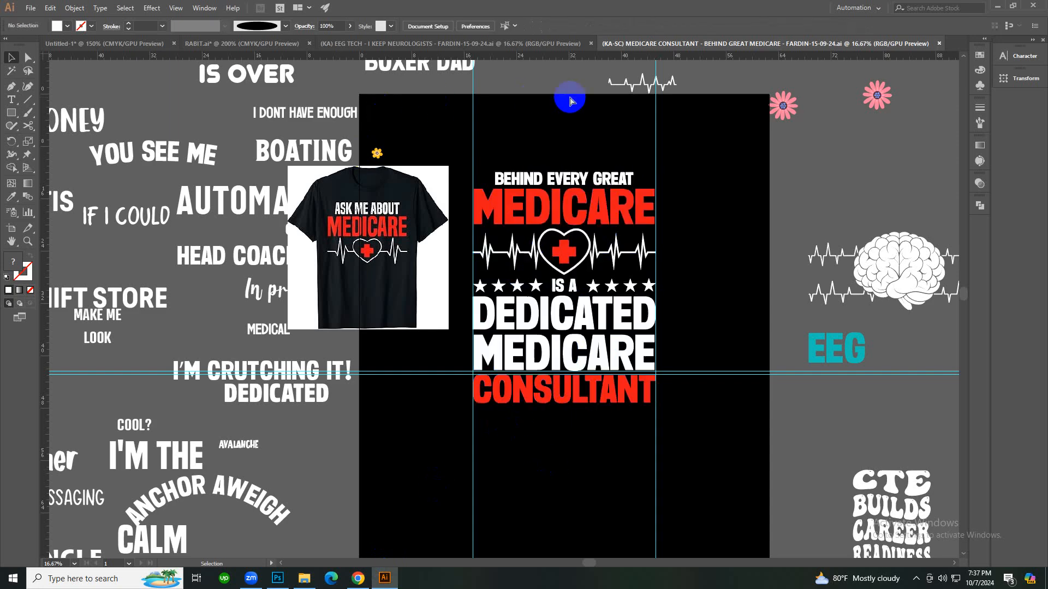
Close the MEDICARE CONSULTANT and EEG TECH T-shirt design documents.
key("ctrl+w")
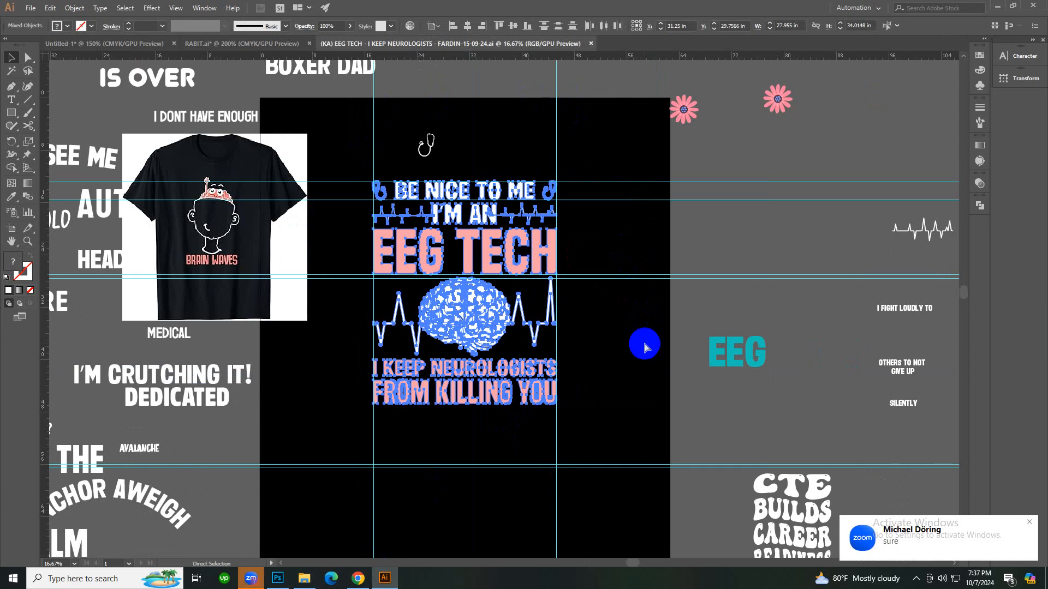
key("ctrl+w")
Switch to the Zoom team chat, react with a heart to the contact's "sure" message, reply "thank you" and close the chat.
left_click(263, 581)
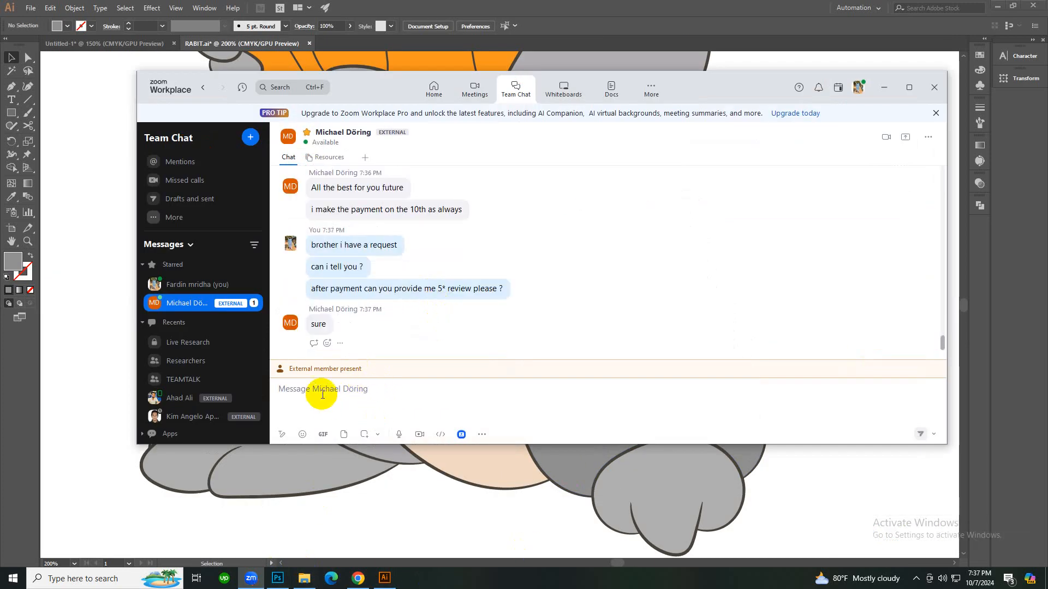
left_click(355, 324)
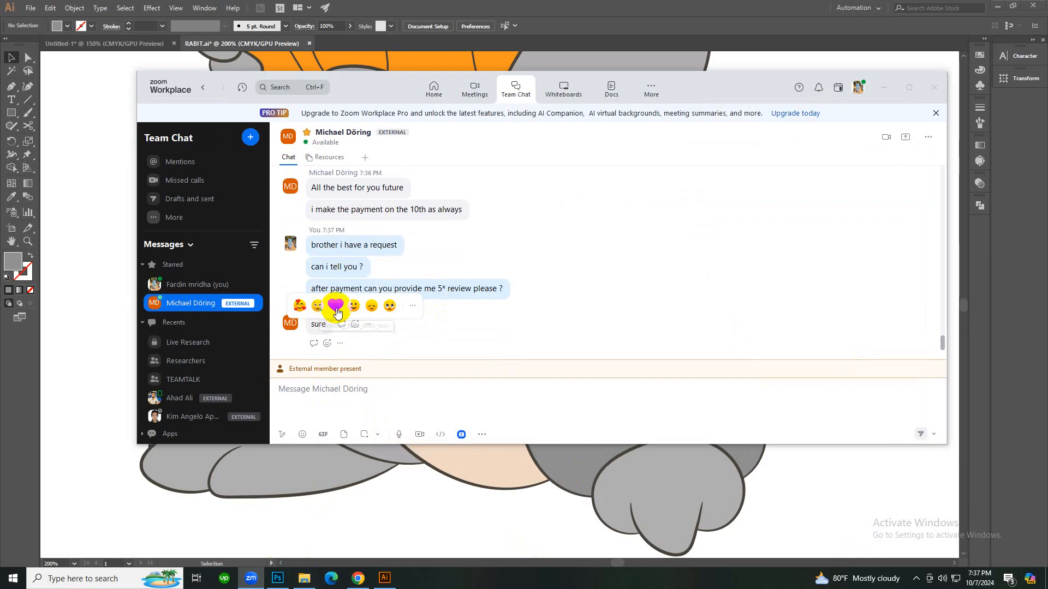
left_click(335, 305)
type("than")
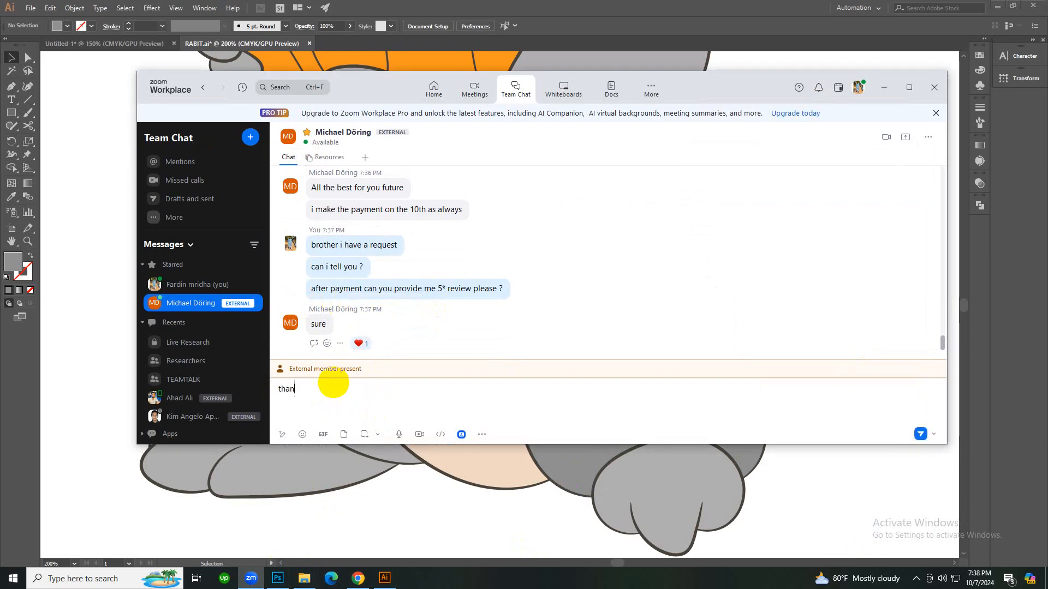
type("k you")
key("Return")
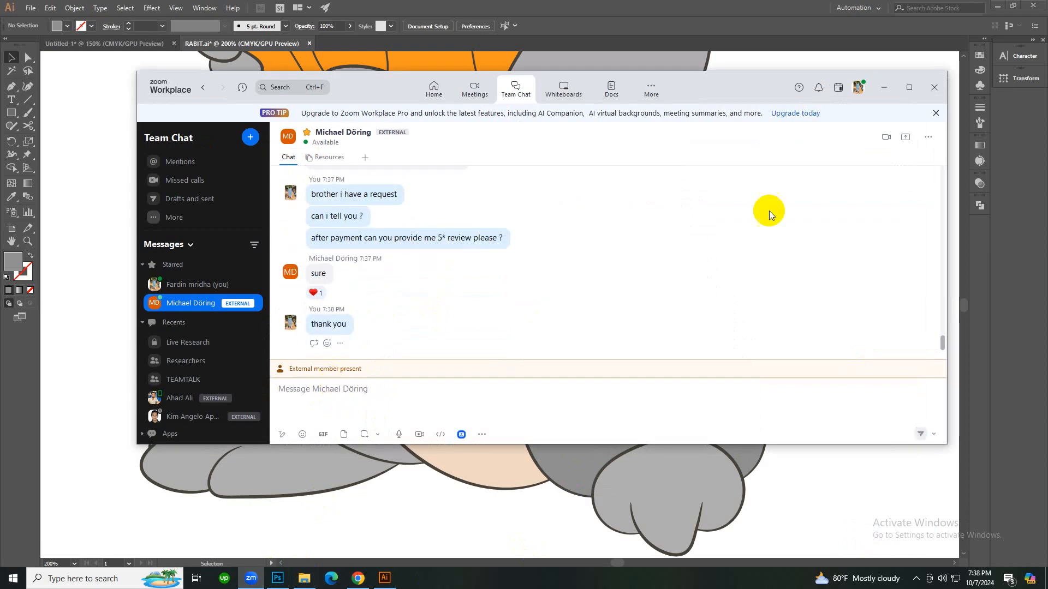
left_click(934, 88)
With the 5 pt. Round Paintbrush, draw a closed shading outline about 542 by 410 px across the rabbit's belly and looping outside the body.
key("ctrl+minus")
key("ctrl+minus")
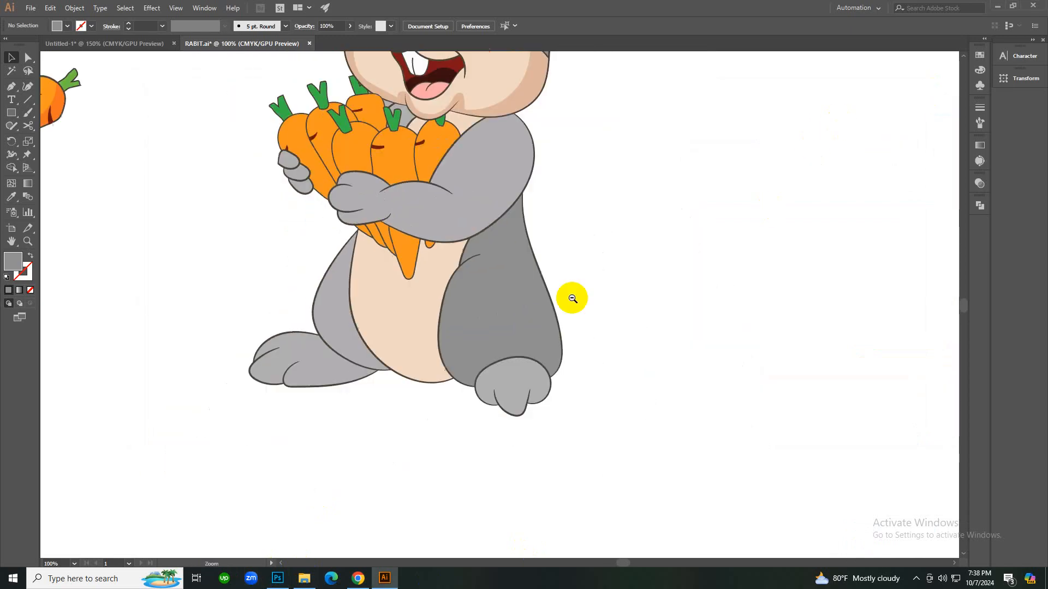
left_click(556, 304)
key("b")
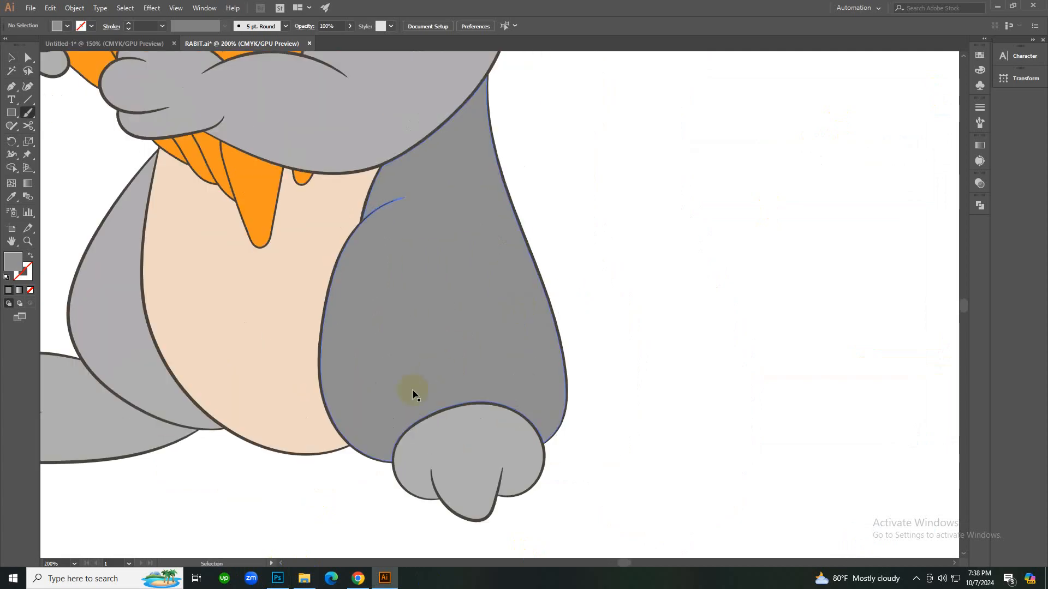
left_click(916, 578)
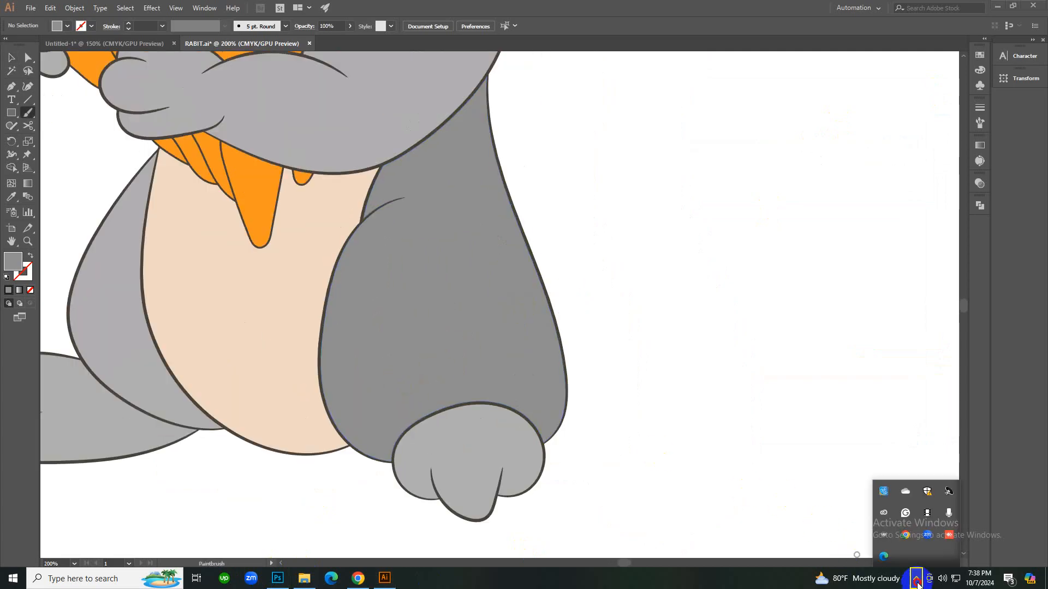
left_click(917, 584)
scroll(392, 362, "down", 2)
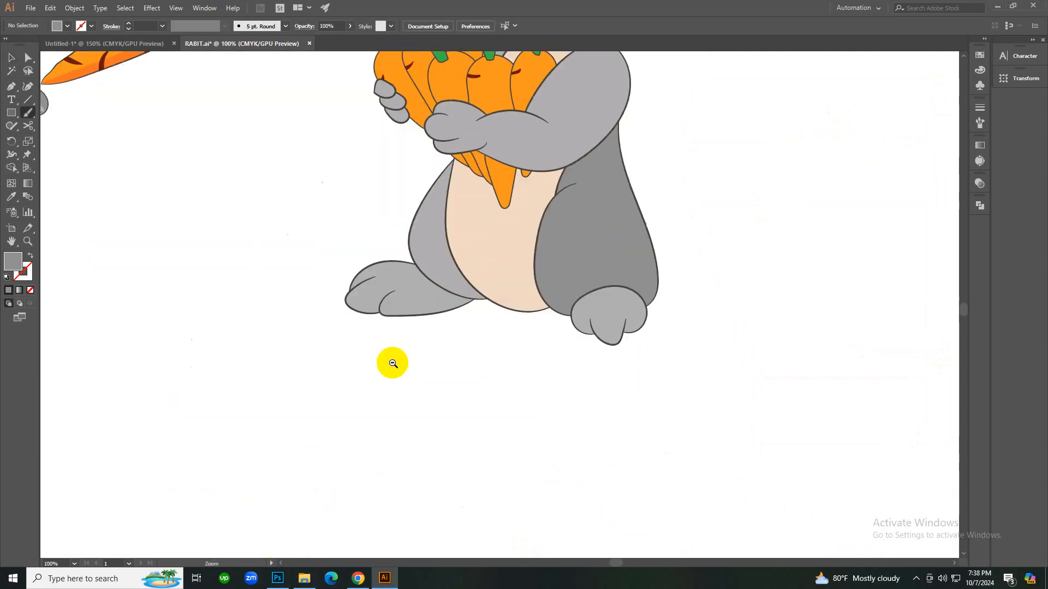
scroll(557, 264, "up", 3)
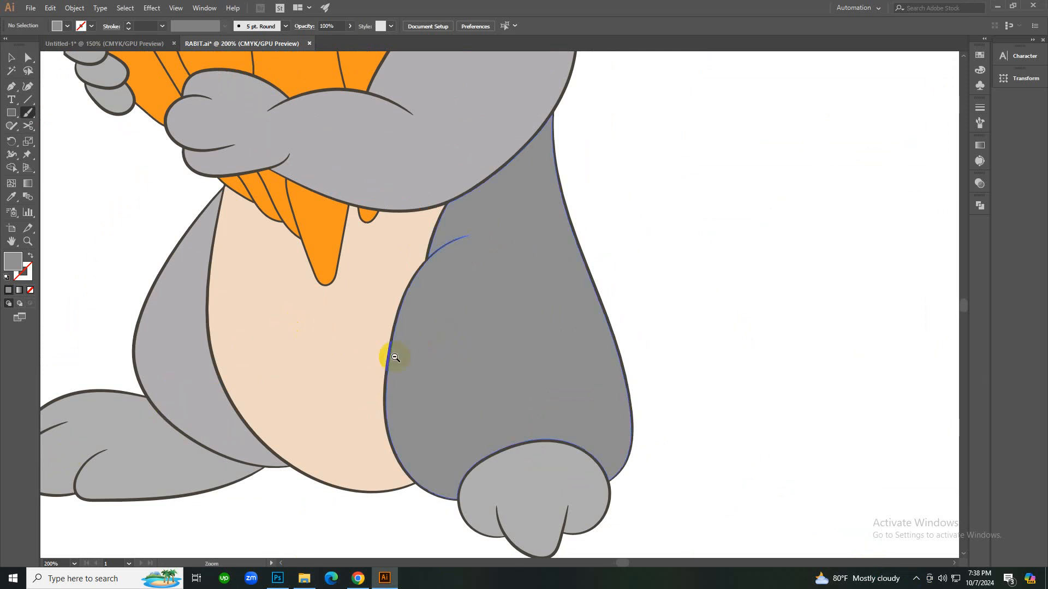
scroll(428, 334, "down", 3)
scroll(648, 187, "up", 3)
scroll(734, 205, "down", 1)
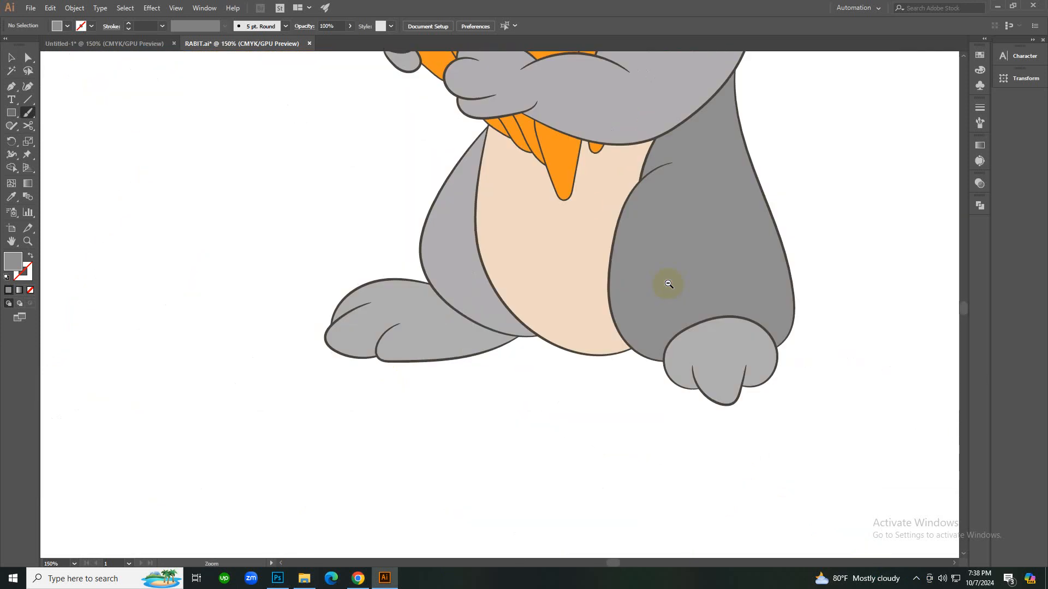
mouse_move(461, 114)
left_mouse_down()
mouse_move(492, 131)
mouse_move(503, 250)
mouse_move(585, 334)
mouse_move(601, 312)
mouse_move(591, 273)
mouse_move(610, 194)
mouse_move(683, 118)
left_mouse_up()
mouse_move(662, 362)
left_mouse_down()
mouse_move(613, 440)
mouse_move(304, 325)
left_mouse_up()
mouse_move(357, 107)
left_mouse_down()
mouse_move(457, 107)
mouse_move(462, 121)
left_mouse_up()
Fill the belly shading outline with the belly's sampled colour, then change its fill to greyish beige #D8CEC5.
key("i")
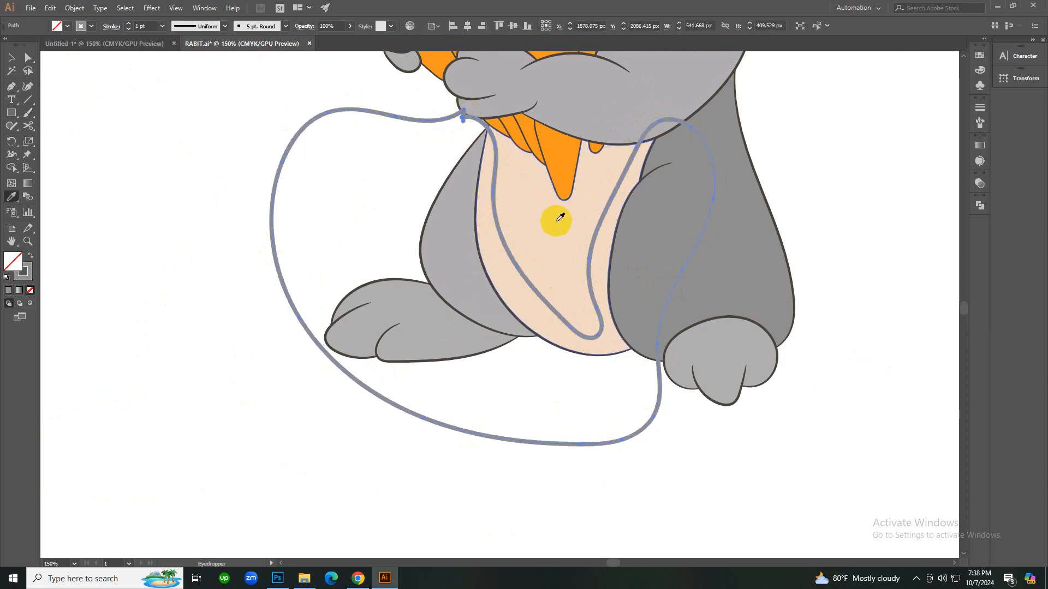
left_click(554, 221)
key("v")
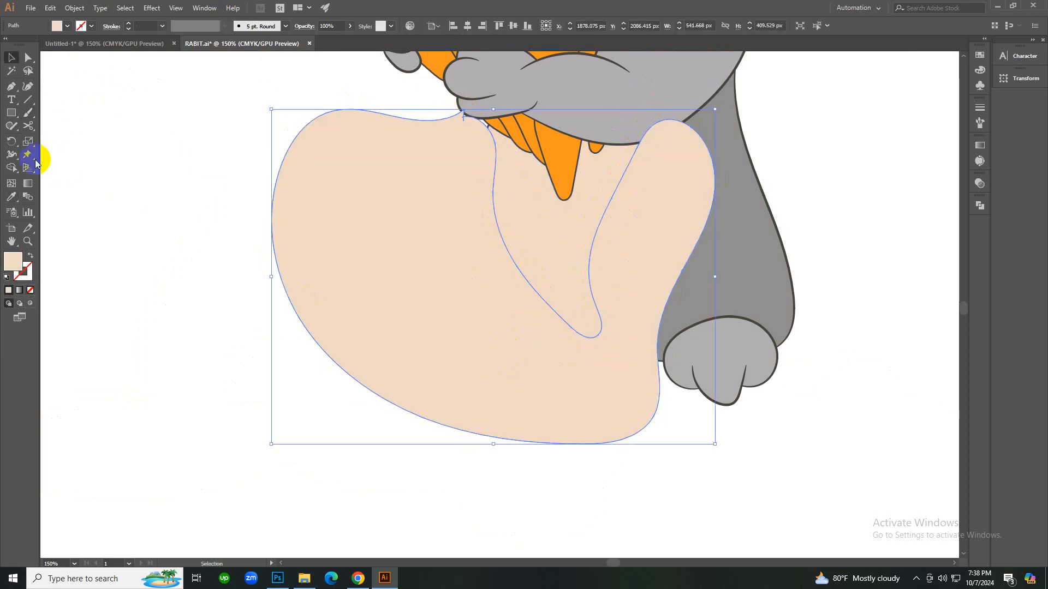
double_click(13, 261)
left_click_drag(465, 313, 464, 309)
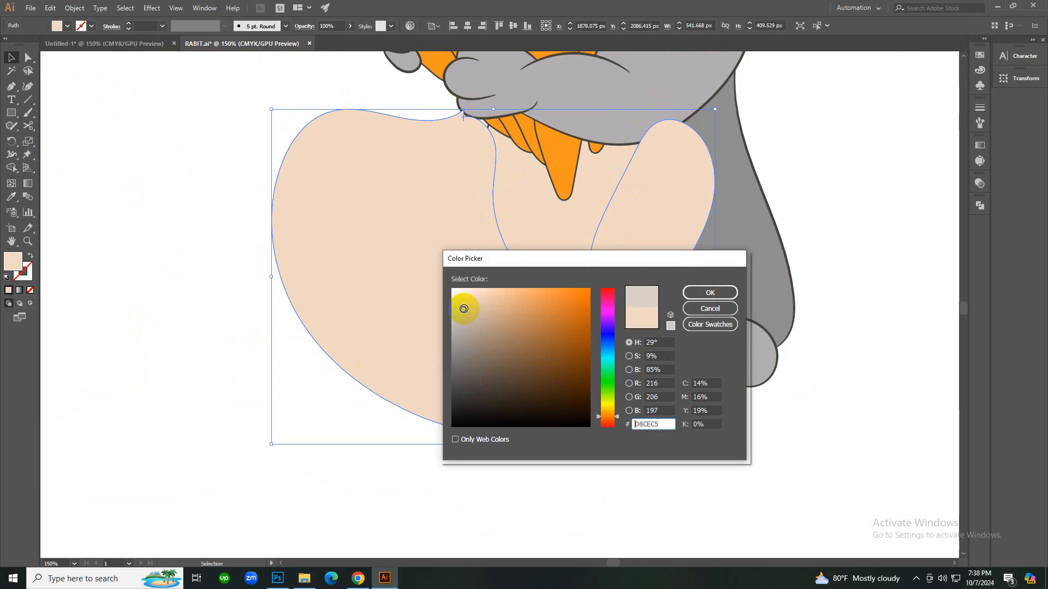
left_click(709, 293)
left_click(800, 359)
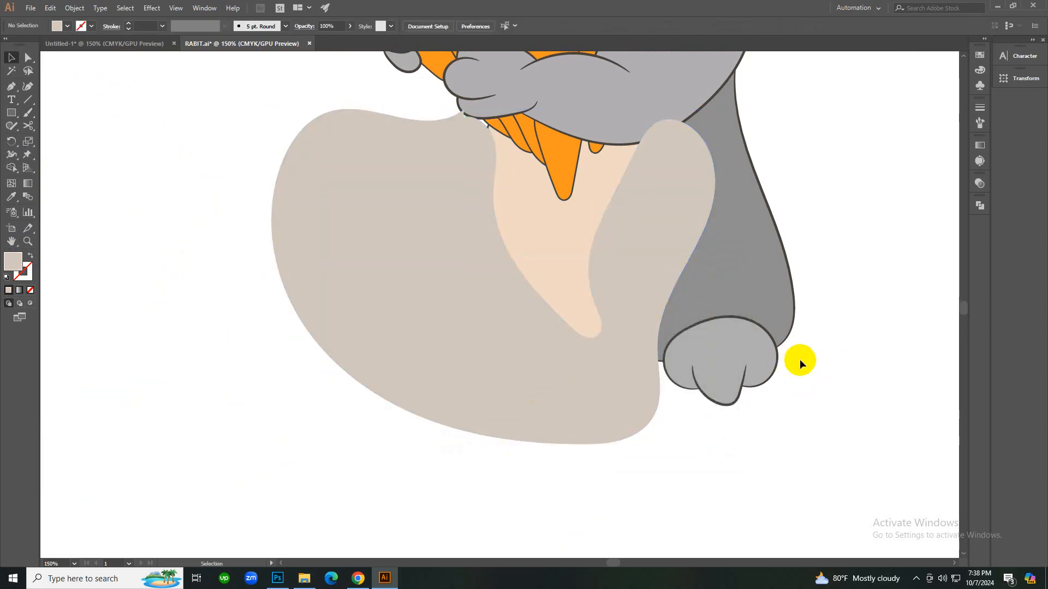
With Shape Builder, remove the parts of the beige shading shape that lie outside the rabbit's belly.
left_click(541, 251)
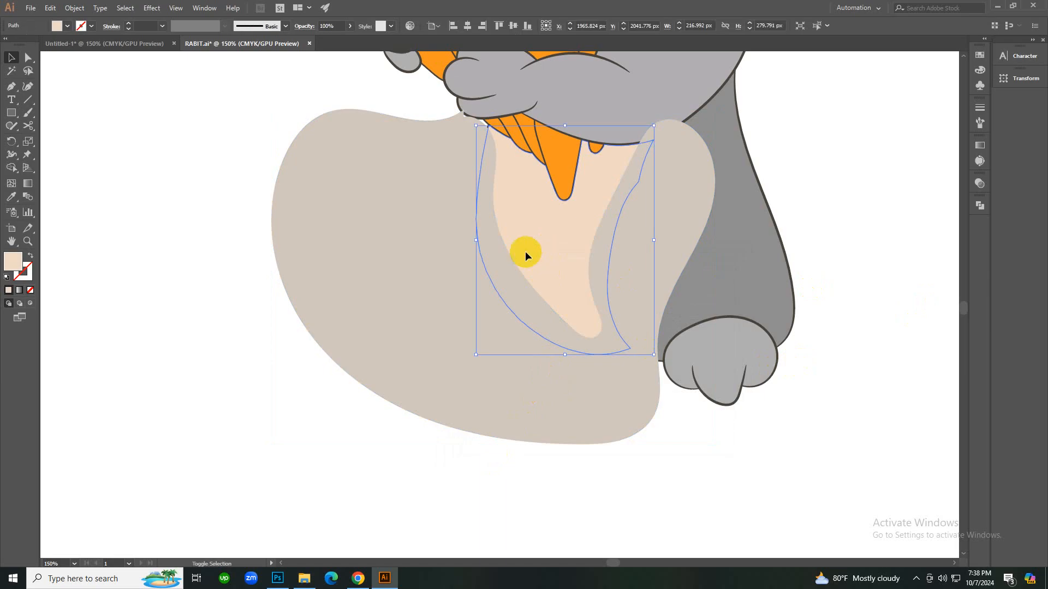
left_click(525, 251, "shift")
left_click(410, 274, "shift")
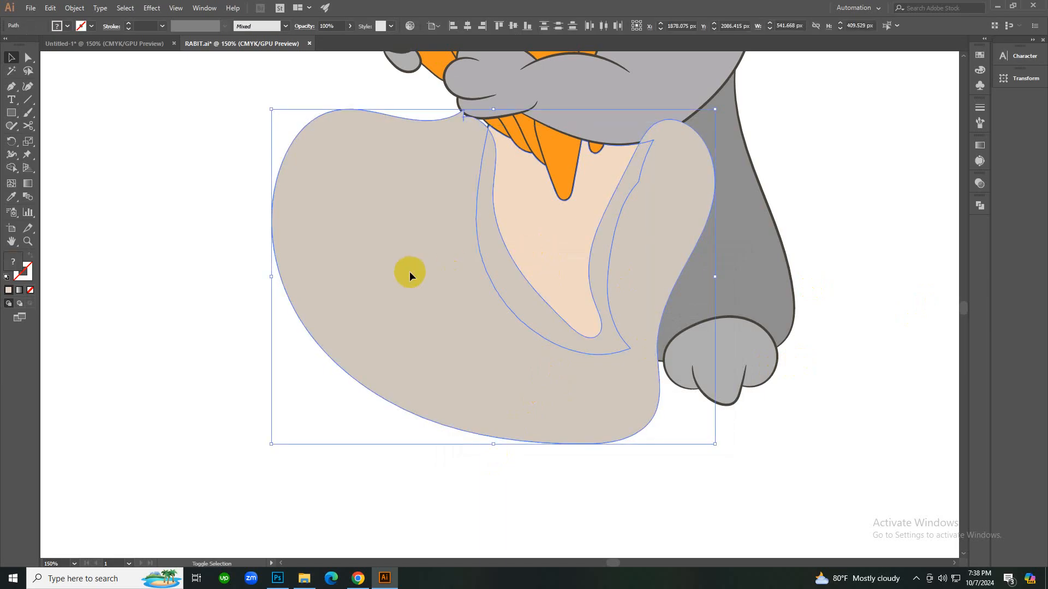
key("shift+m")
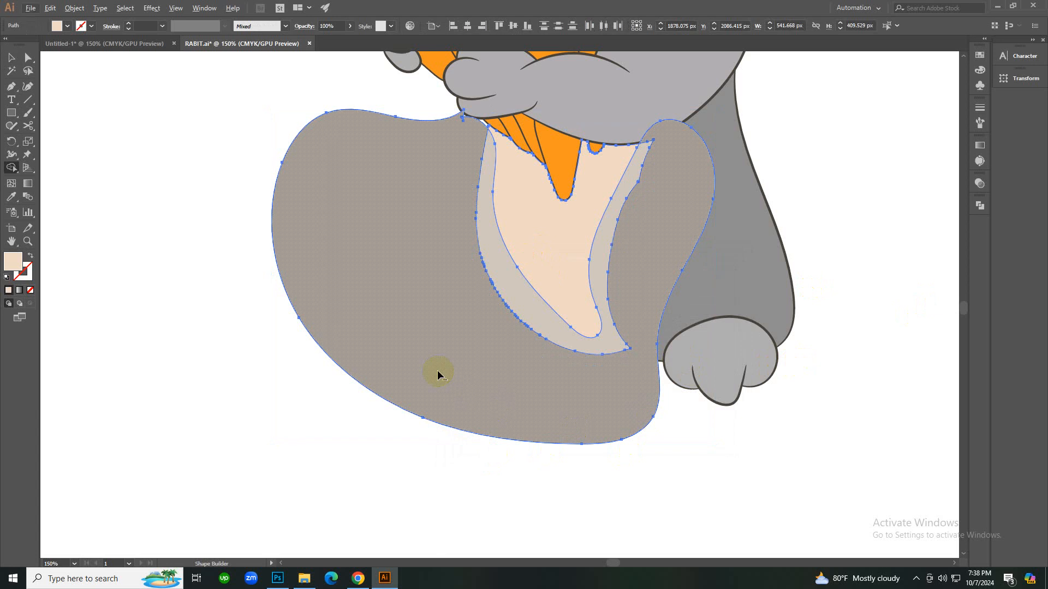
left_click(437, 370, "alt")
key("b")
left_click(498, 395)
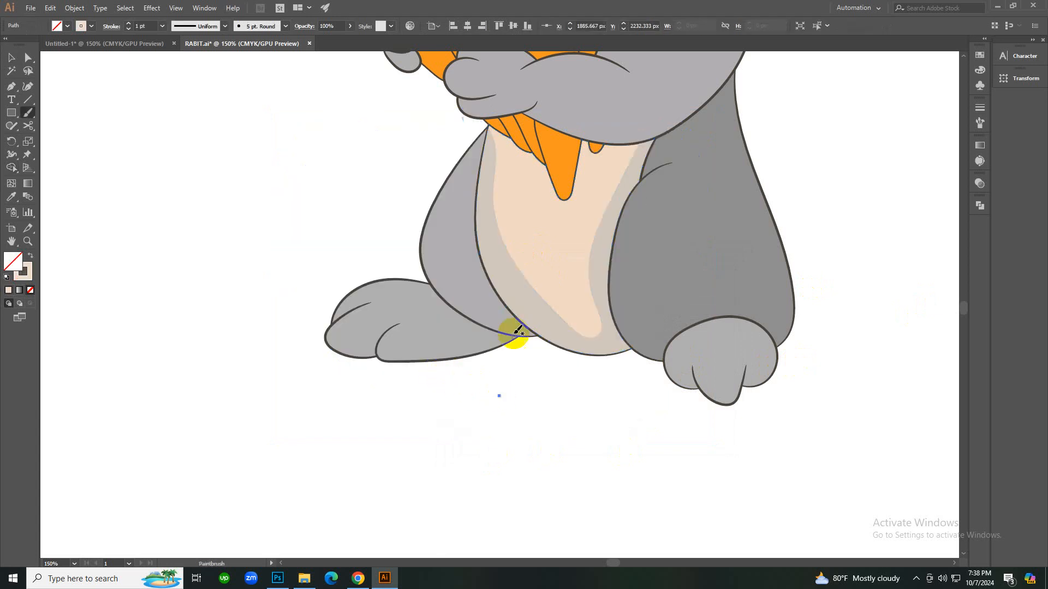
key("v")
left_click(546, 403)
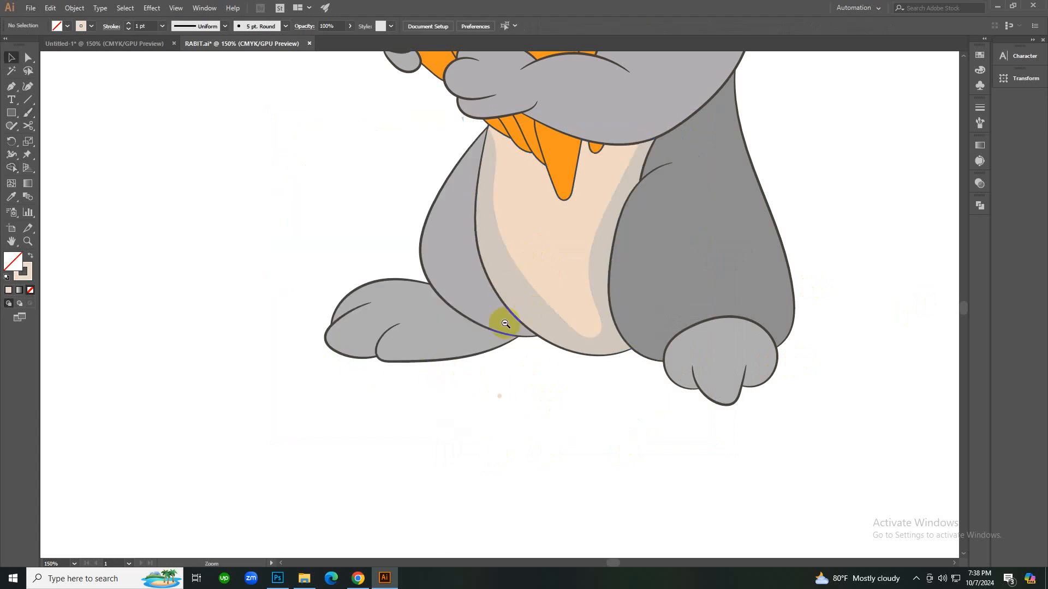
Recolour the belly shading with the darker peach sampled from the rabbit's cheek shading.
scroll(498, 319, "down", 2)
scroll(533, 292, "up", 1)
scroll(538, 284, "up", 2)
scroll(538, 284, "up", 1)
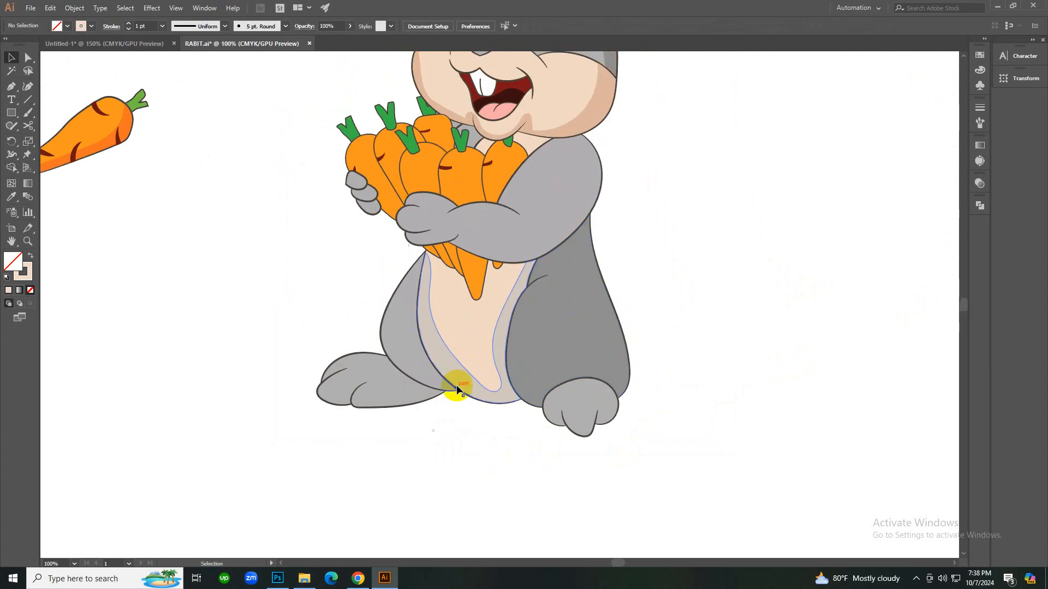
left_click(451, 382)
key("i")
left_click(582, 116)
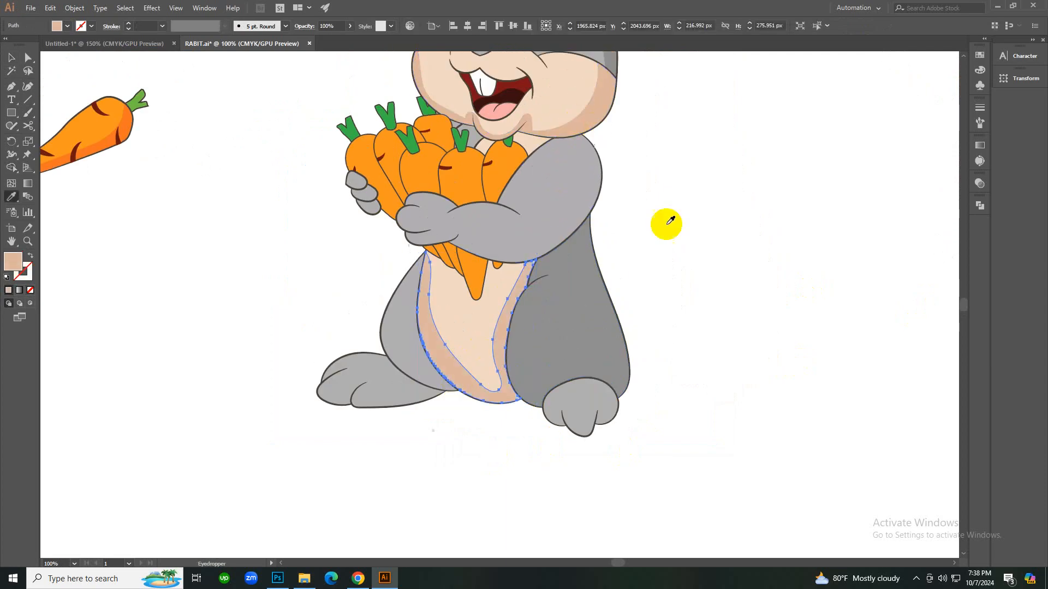
key("v")
left_click(749, 301)
Review the middle rabbit's shading from the belly up to the ears and inspect the flat-filled front arm.
scroll(613, 346, "up", 2)
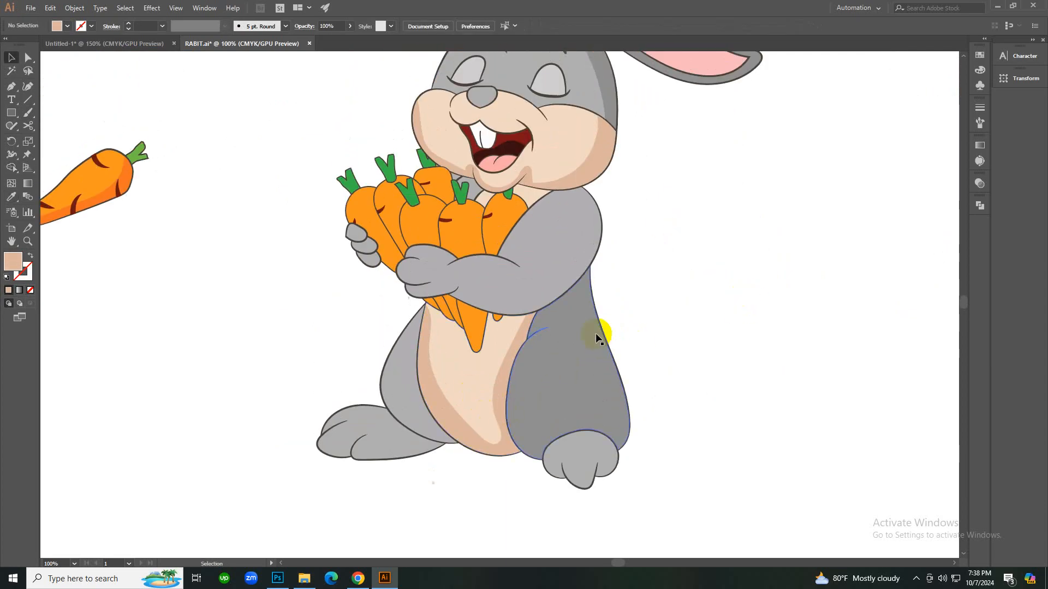
scroll(601, 332, "up", 2)
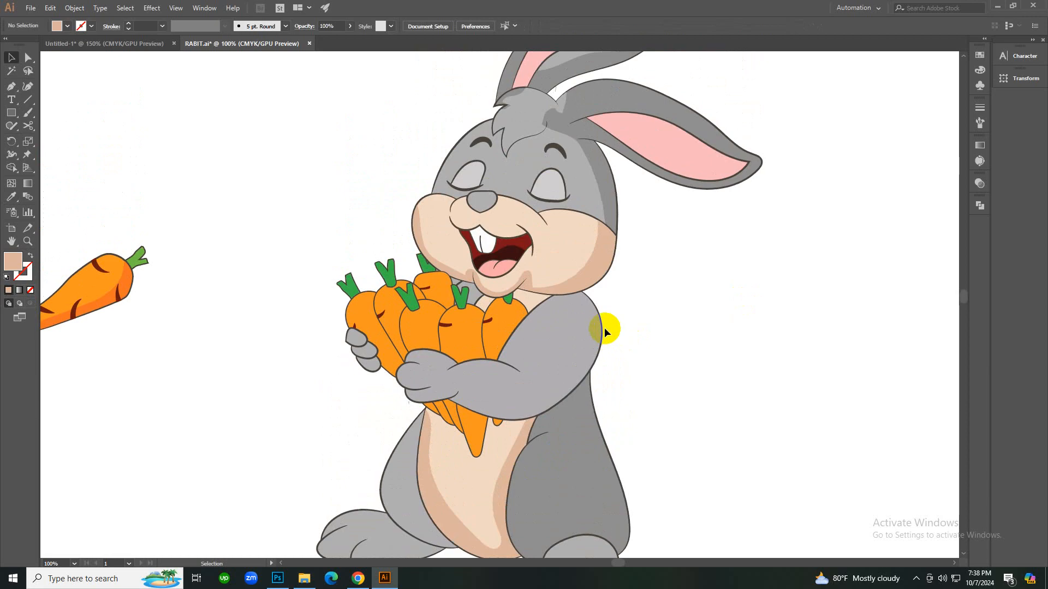
scroll(604, 326, "up", 1)
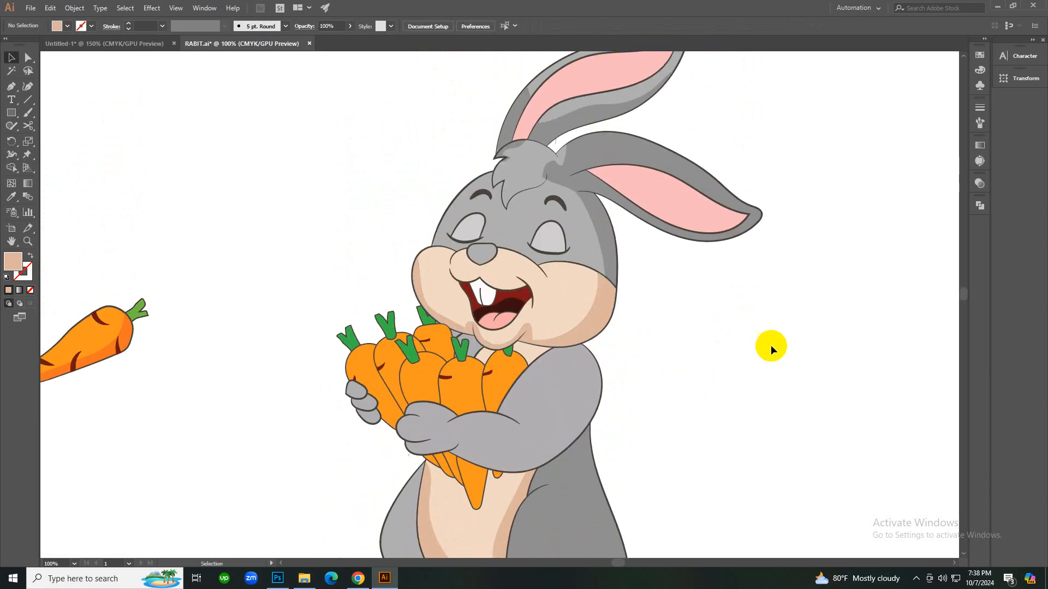
left_click(573, 381)
key("ctrl+plus")
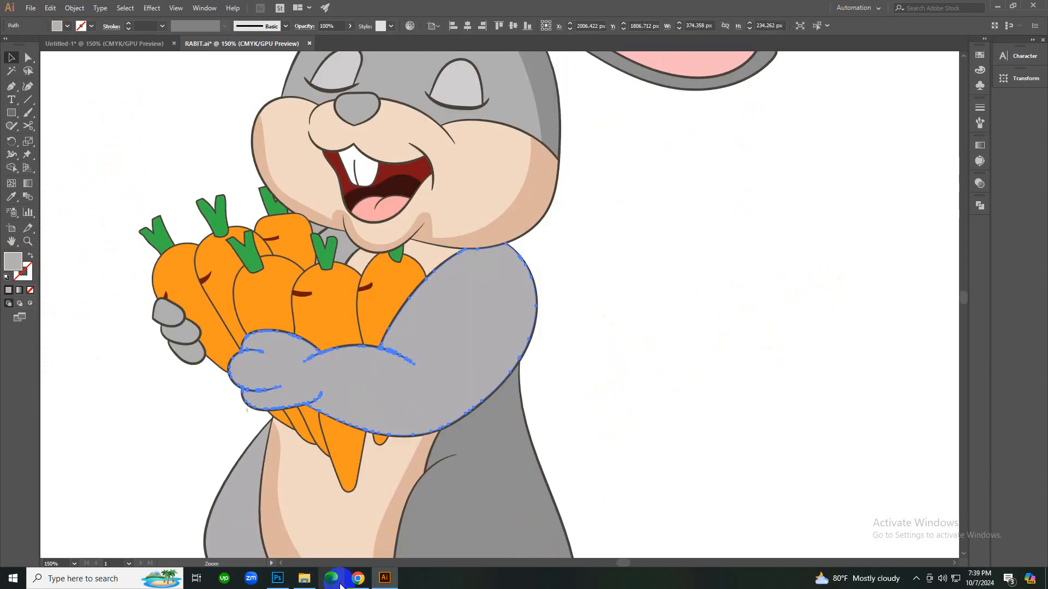
left_click(381, 577)
left_click(383, 578)
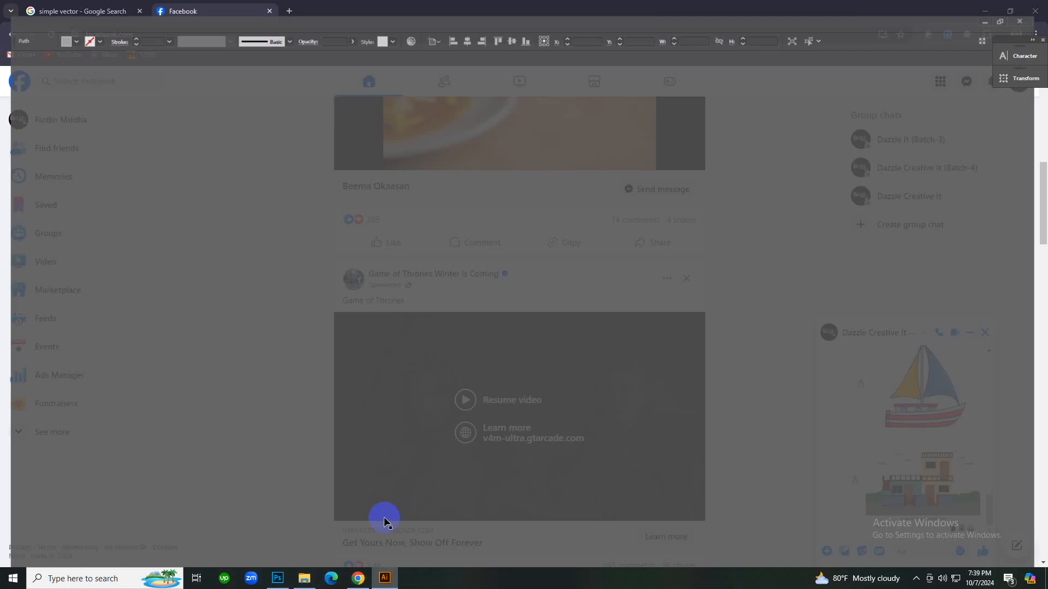
key("ctrl+minus")
key("ctrl+minus")
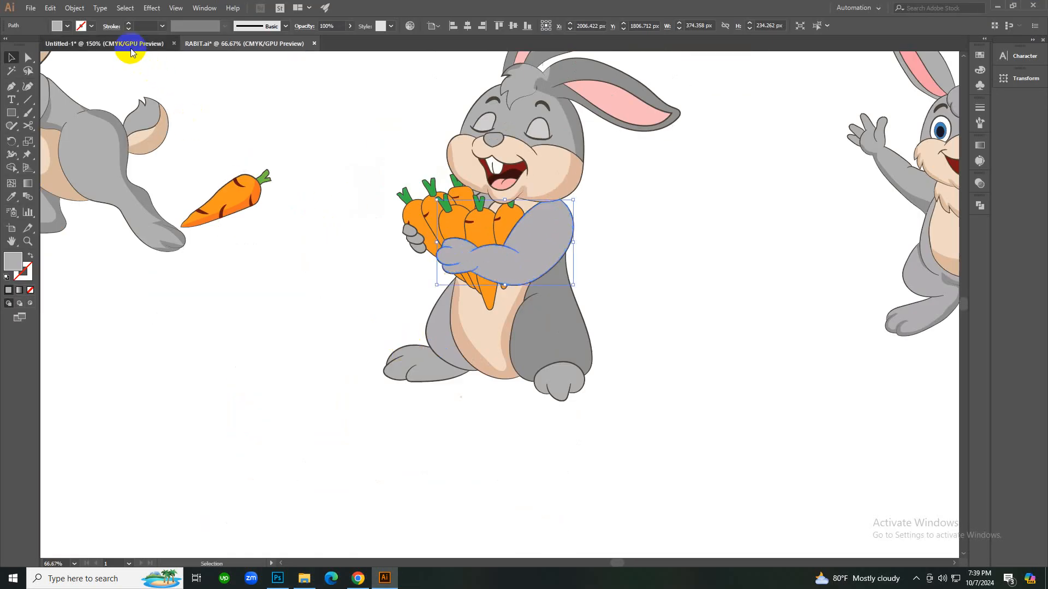
Switch to the Untitled-1 document and delete the leftover sample artwork near the fox line art.
left_click(125, 45)
left_click(477, 348, "ctrl+alt")
left_click(477, 348, "ctrl+alt")
left_click(477, 348, "ctrl+alt")
left_click(498, 322, "ctrl+alt")
left_click(498, 323, "ctrl+alt")
left_click_drag(431, 200, 573, 347)
key("Delete")
key("ctrl+plus")
key("ctrl+plus")
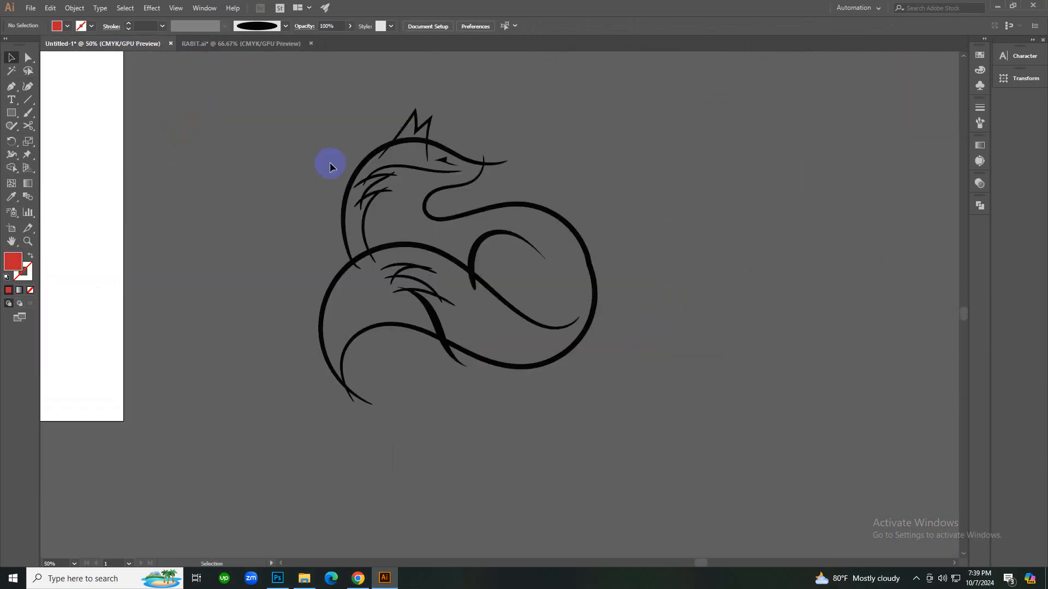
key("ctrl+a")
left_click(676, 385)
Paint a red wavy stroke about 16.7 by 5 in across the white artboard with the tapered elliptical brush.
left_click(428, 359, "ctrl+alt")
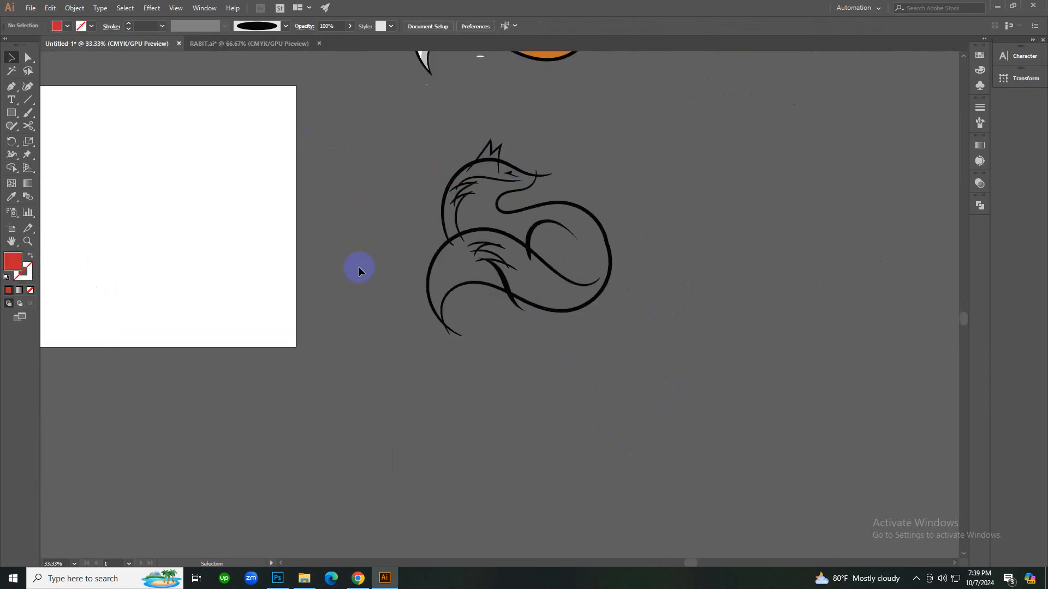
key("b")
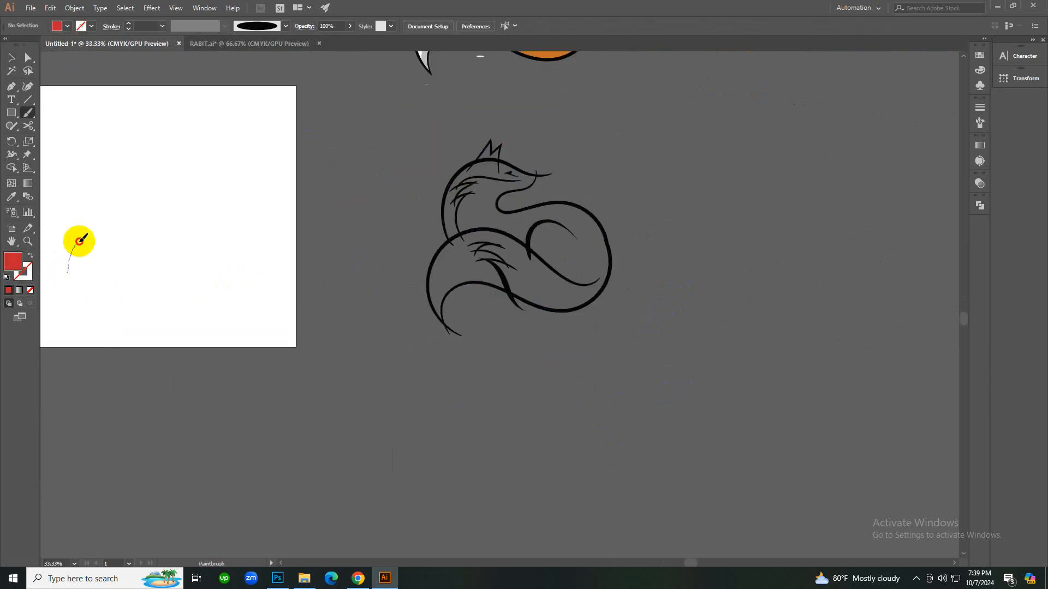
left_click_drag(67, 271, 285, 207)
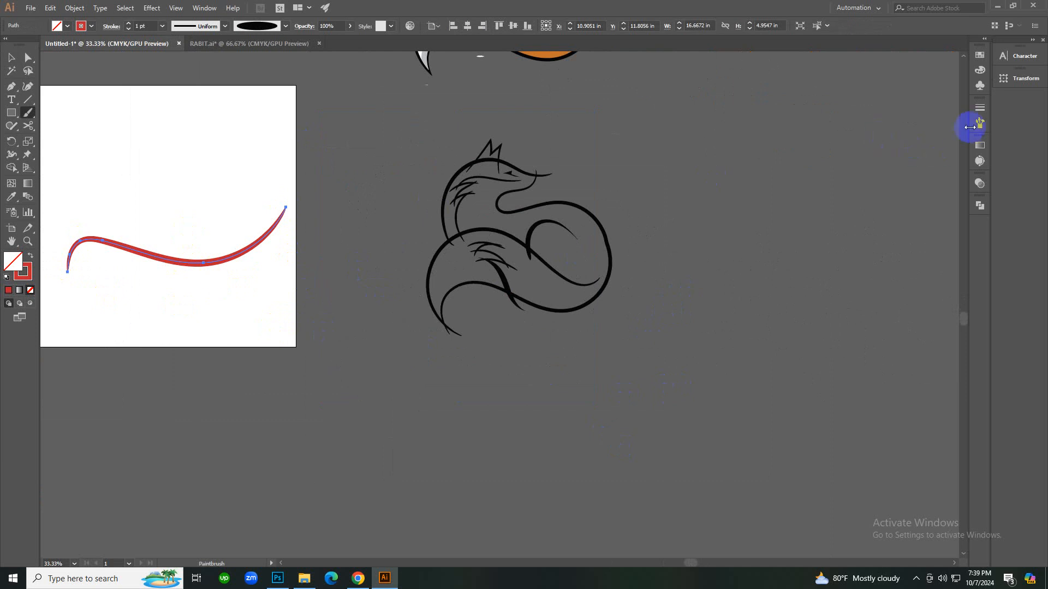
Open the brush collection and draw a thin red-filled horizontal rectangle about 22.4 by 0.46 in below the fox line art.
left_click(979, 123)
key("m")
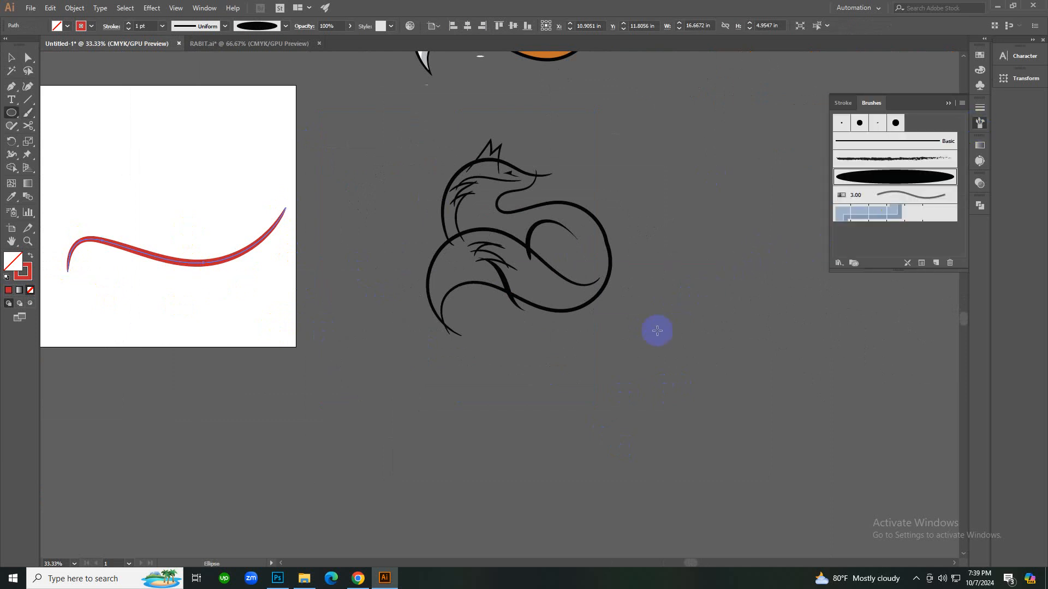
left_click_drag(501, 384, 794, 389)
key("shift+x")
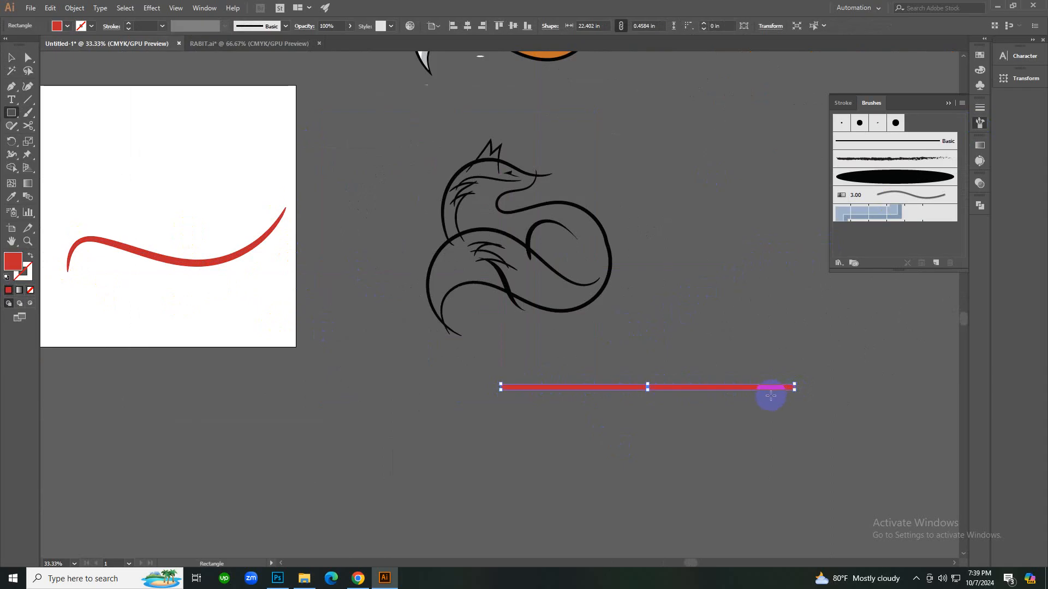
key("ctrl+shift+a")
Reduce the red rectangle's height to about 0.35 in.
left_click(583, 398)
left_click(438, 192)
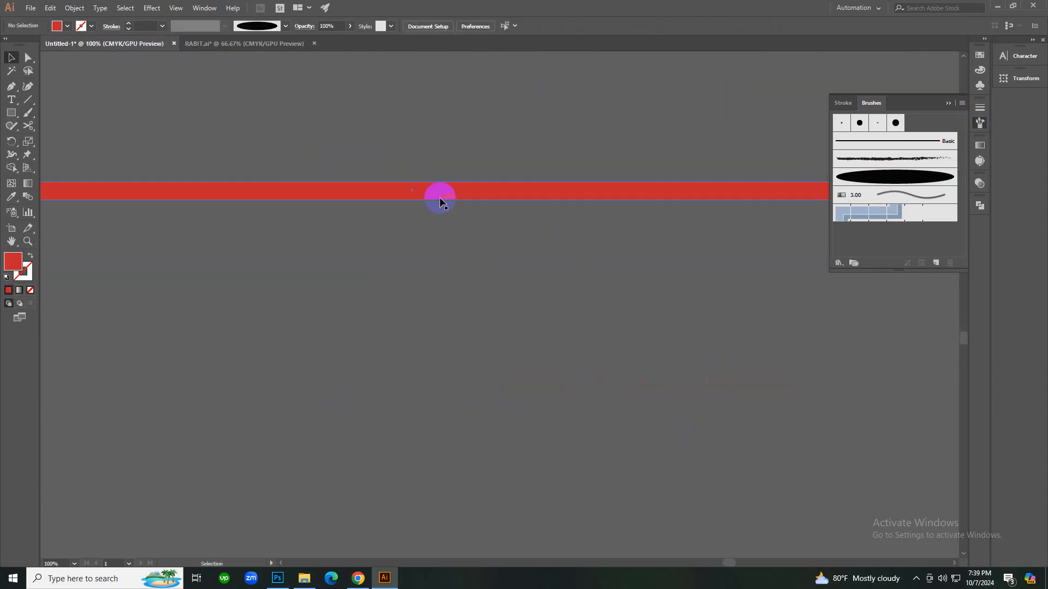
left_click(431, 192)
left_click_drag(412, 199, 417, 195)
key("ctrl+shift+a")
left_click(524, 273, "ctrl+alt")
left_click(524, 273, "ctrl+alt")
left_click(489, 322, "ctrl")
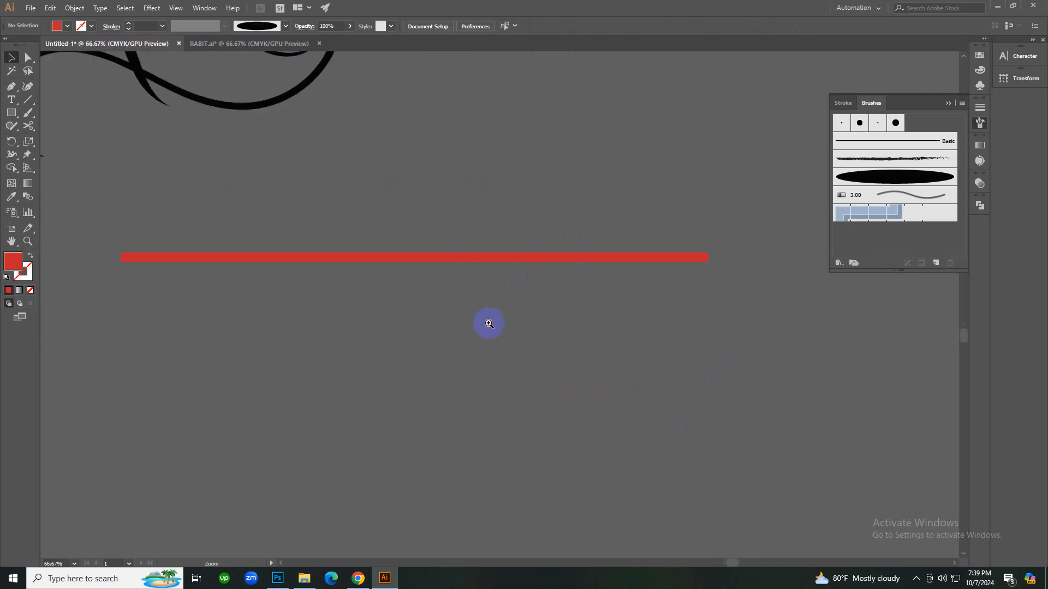
left_click(486, 322, "ctrl")
left_click(360, 252, "ctrl+alt")
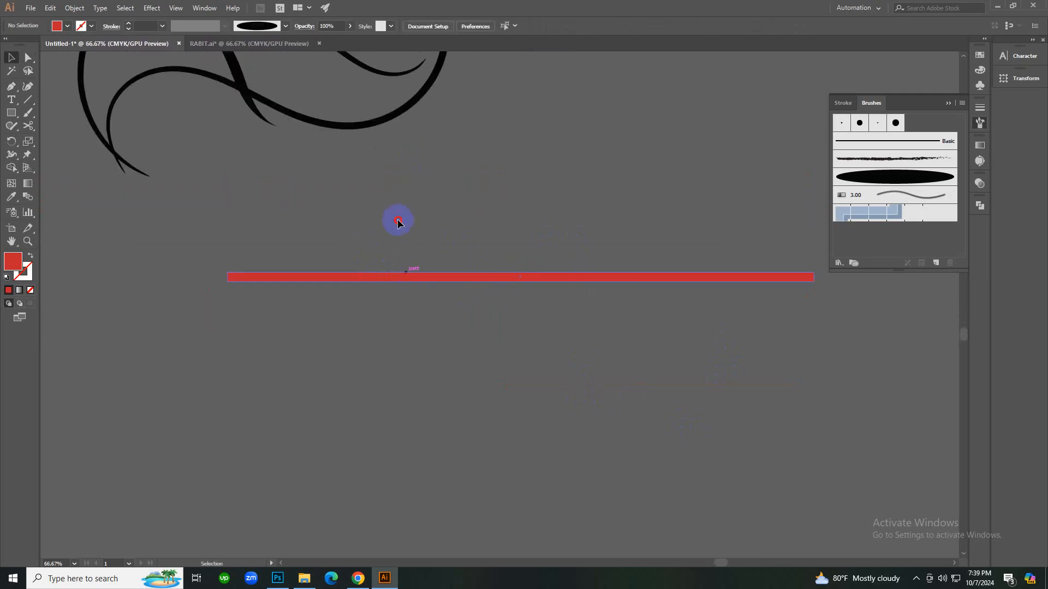
Round the thin bar's corners to a radius of about 0.17 in and fill it with black.
left_click(338, 277)
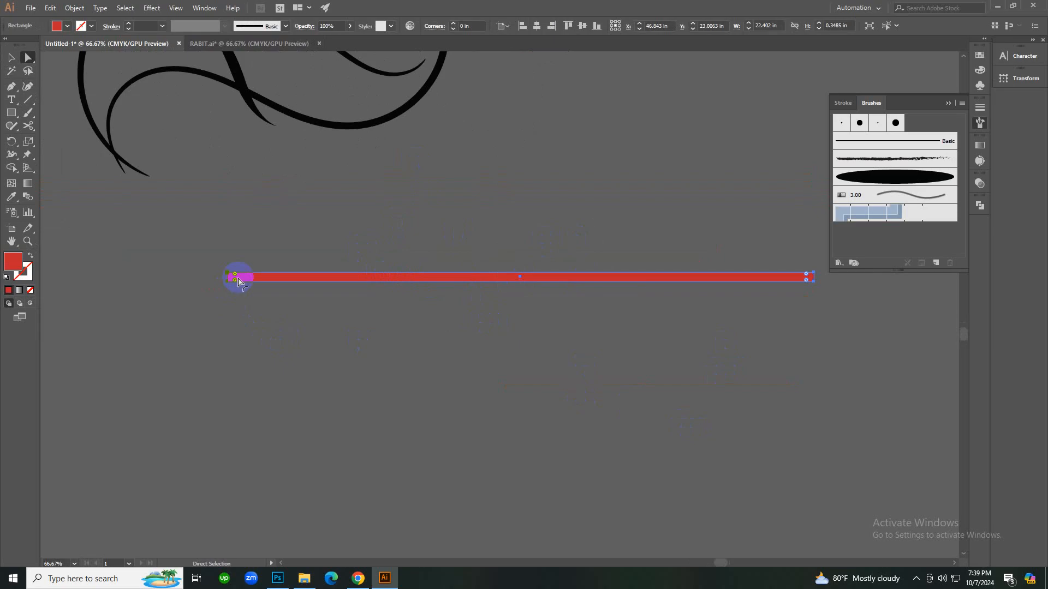
key("v")
left_click(492, 245)
left_click(693, 277)
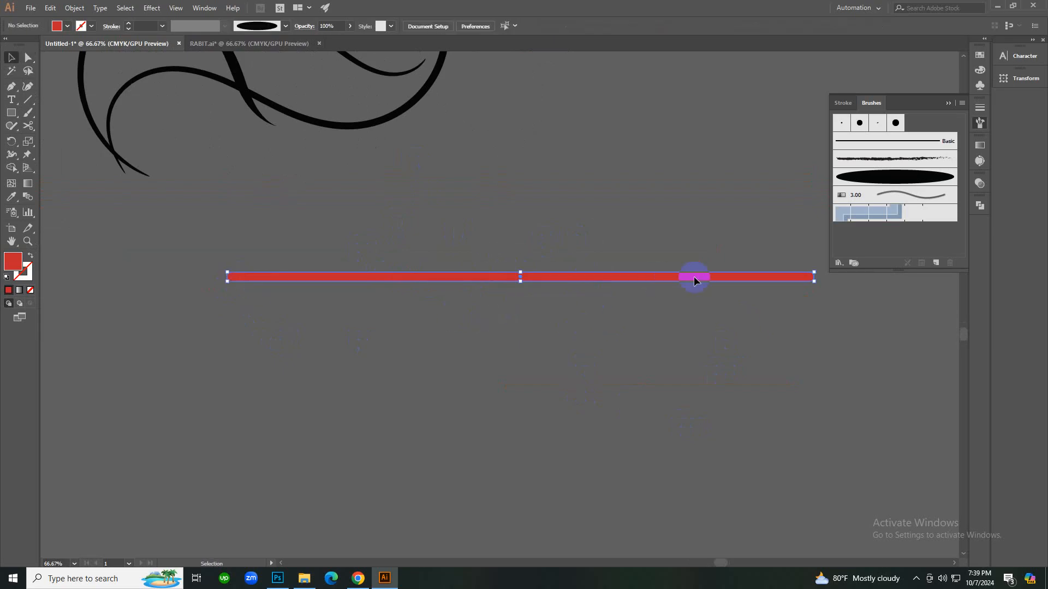
left_click(58, 26)
left_click(31, 45)
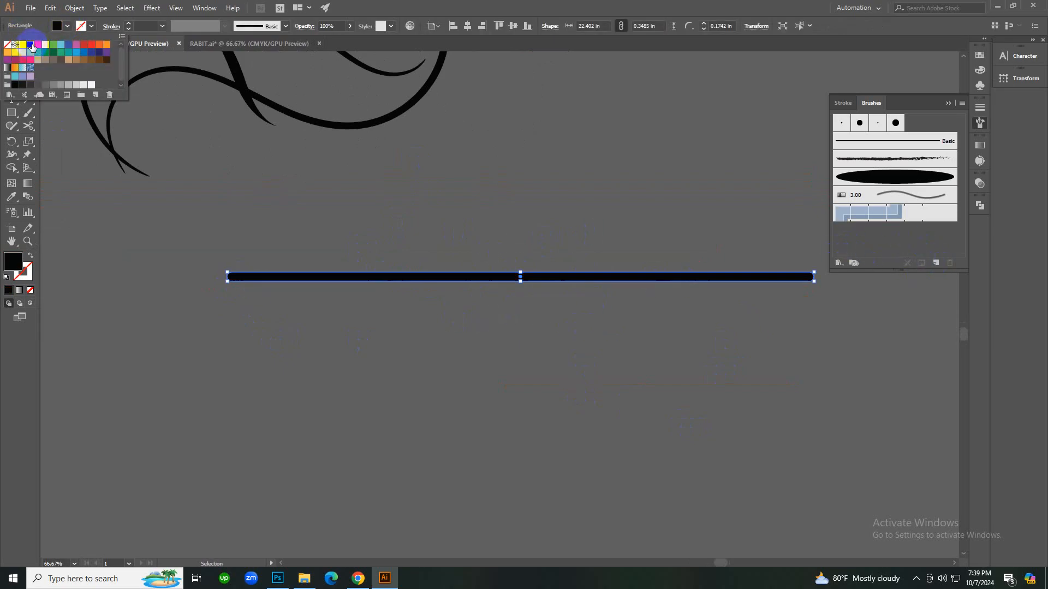
Create a new Art Brush from the black rounded bar with the Tints colorization method, then delete the source bar.
left_click(935, 260)
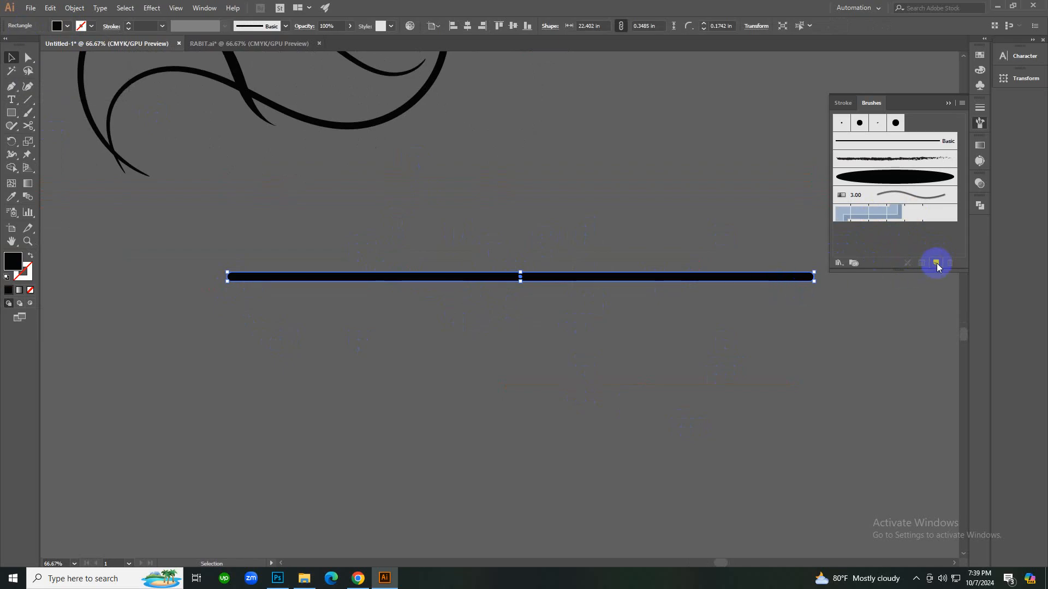
left_click(937, 264)
left_click(482, 315)
left_click(494, 366)
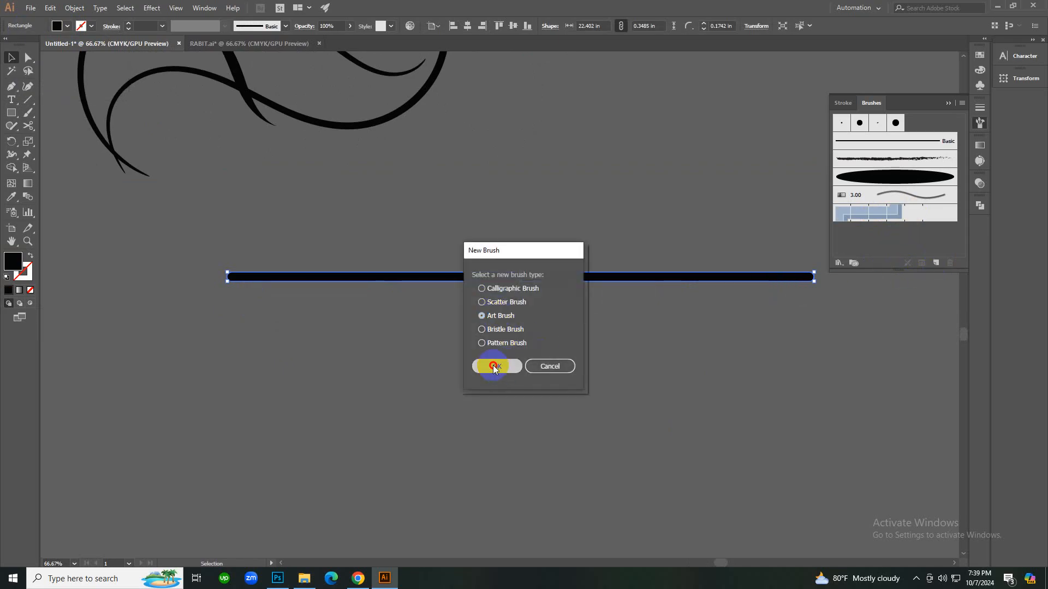
left_click(372, 319)
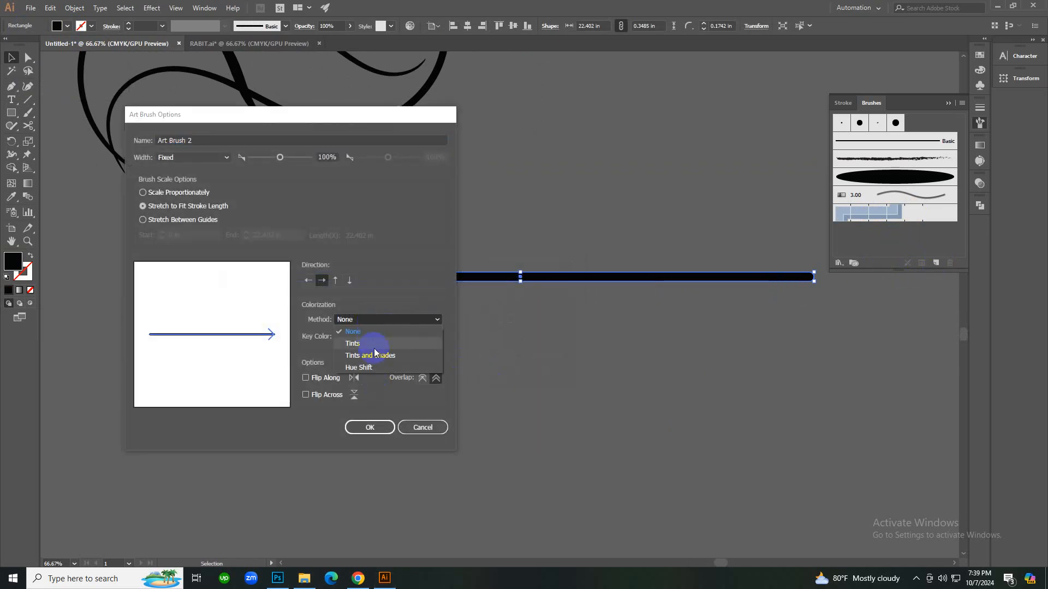
left_click(374, 348)
left_click(367, 427)
left_click(611, 276)
key("Delete")
Test the new rounded-bar art brush with a curved stroke about 14.6 by 6.8 in, then delete the stroke.
left_click(879, 201)
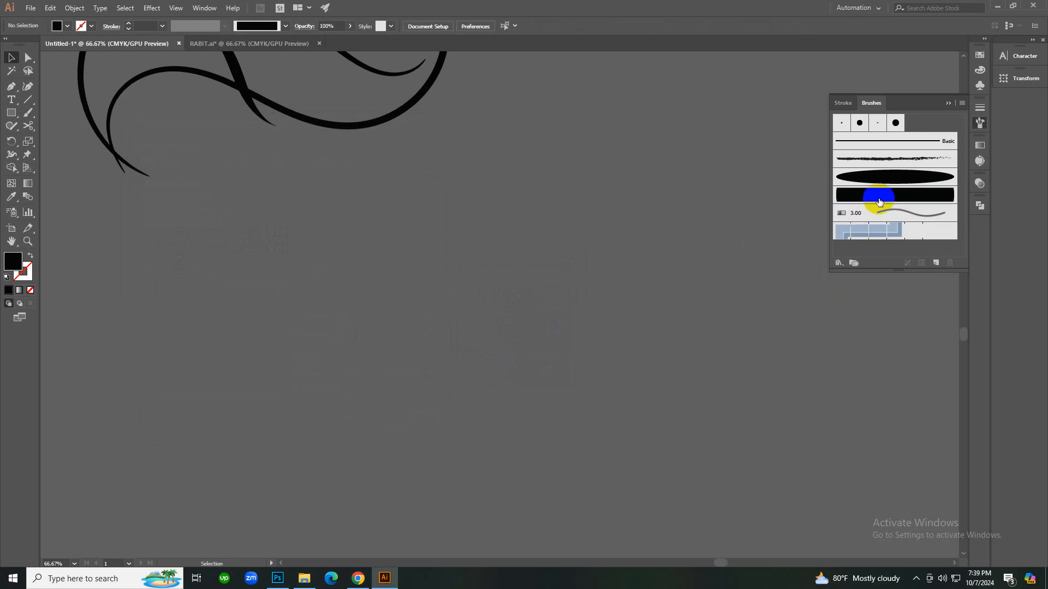
left_click_drag(652, 198, 268, 344)
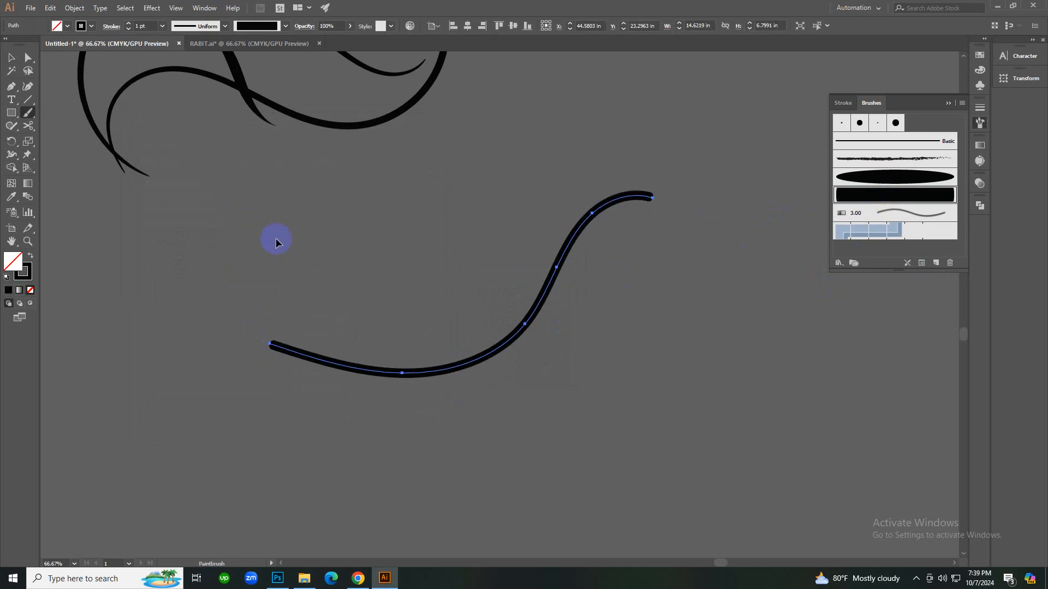
key("v")
left_click_drag(322, 284, 512, 406)
key("Delete")
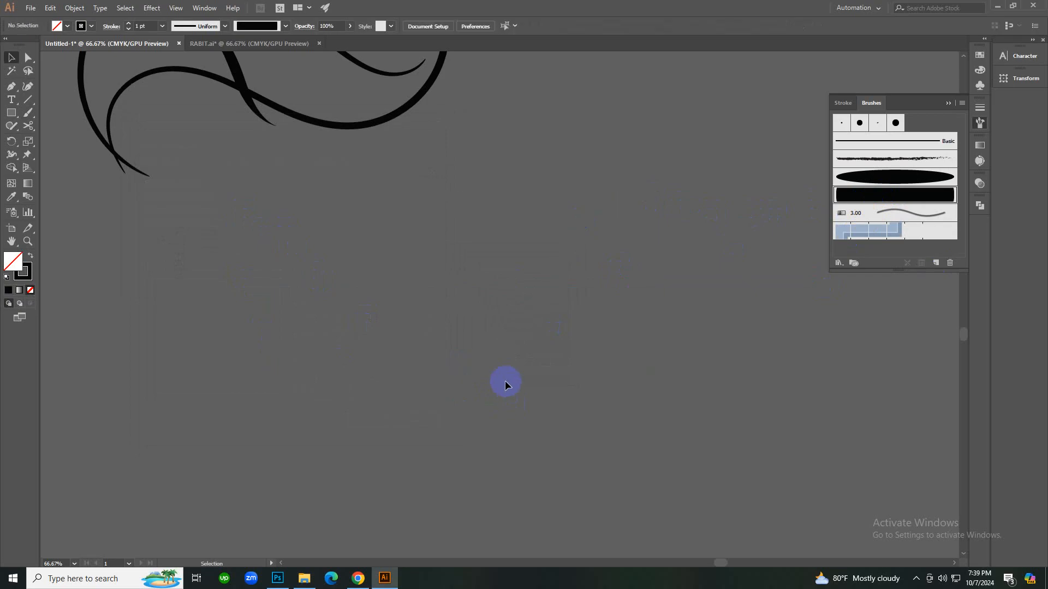
Draw a horizontal bar about 24.4 by 0.33 in below the artboard and give it a black fill without a stroke.
left_click(374, 337, "ctrl+alt")
left_click(374, 337, "ctrl+alt")
left_click(404, 297, "ctrl+alt")
left_click(405, 296, "ctrl+alt")
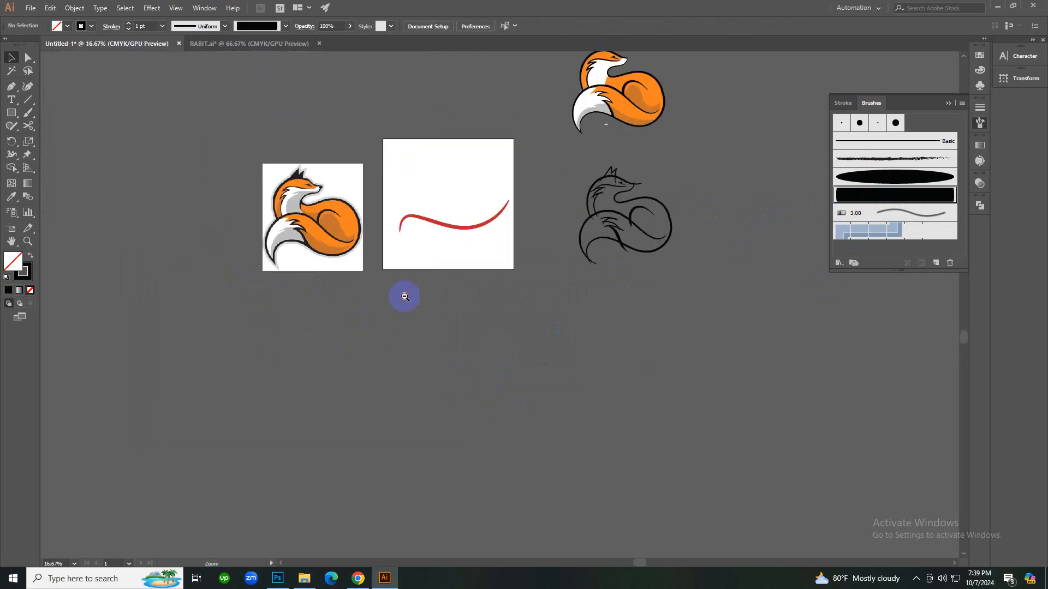
left_click(456, 272, "ctrl")
left_click(485, 318, "ctrl")
left_click(501, 307, "ctrl")
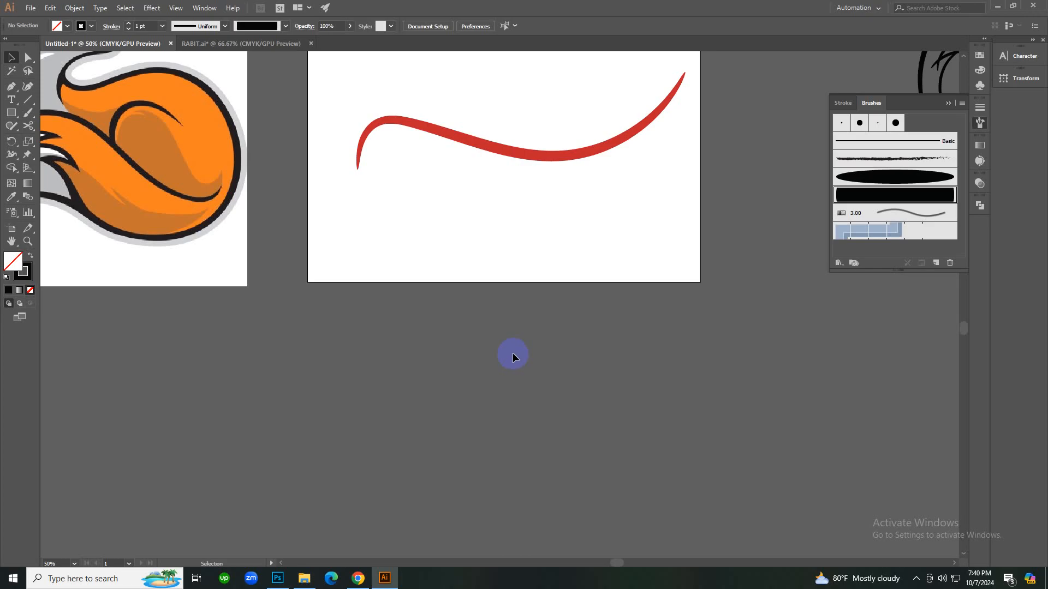
key("m")
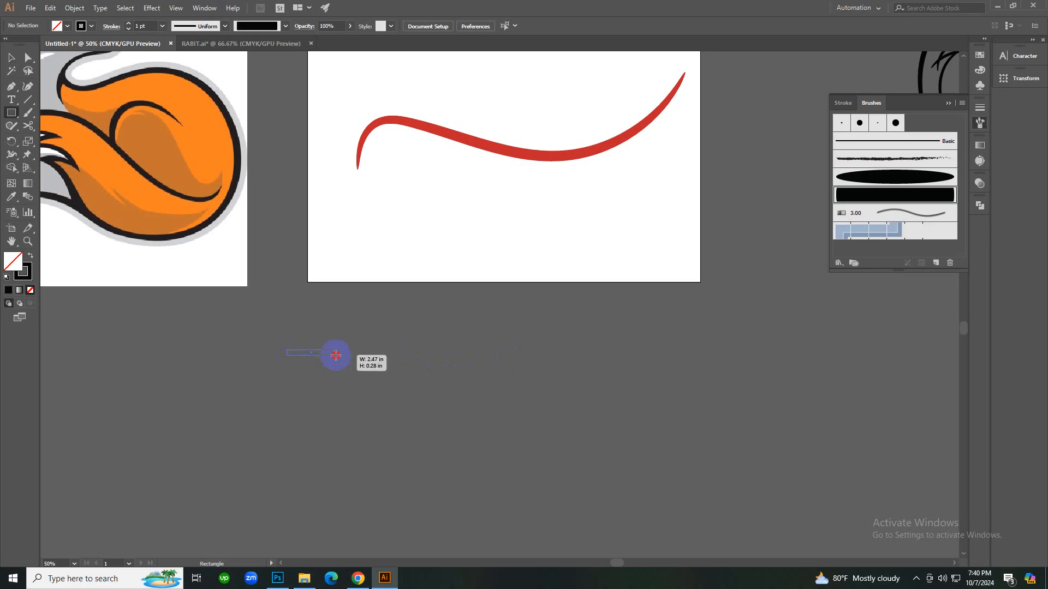
left_click_drag(336, 356, 765, 356)
key("shift+x")
key("v")
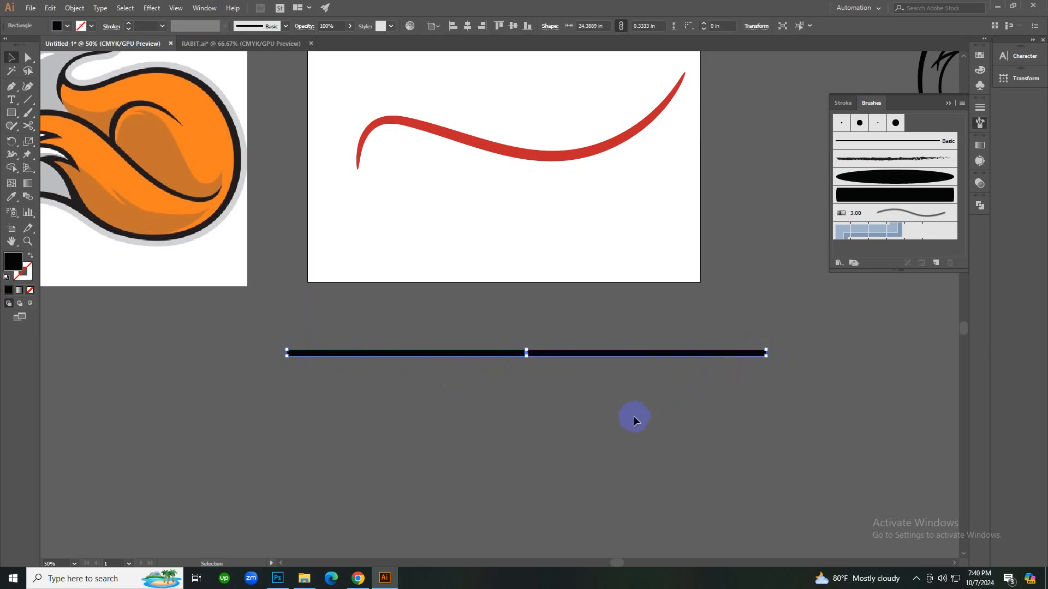
Round the black bar's corners to a radius of about 0.17 in, then try moving it and undo that move.
key("a")
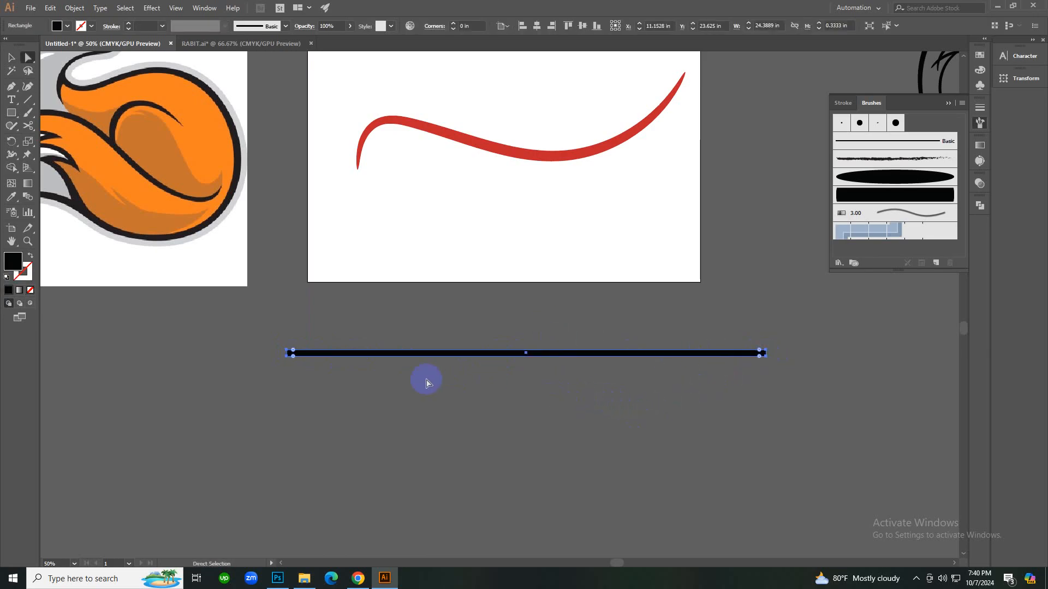
left_click_drag(304, 364, 431, 366)
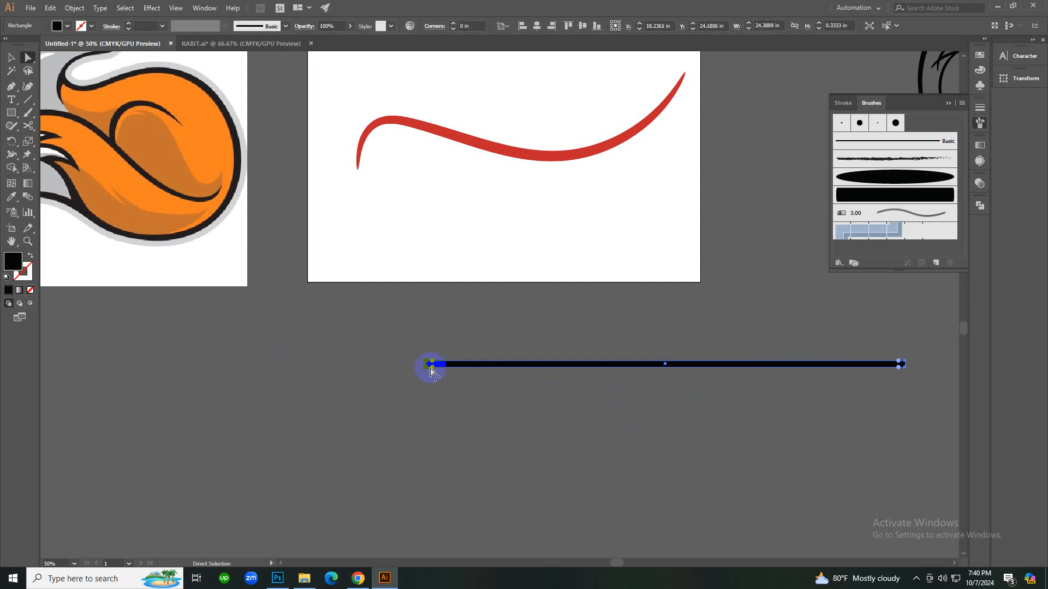
key("v")
left_click(508, 435)
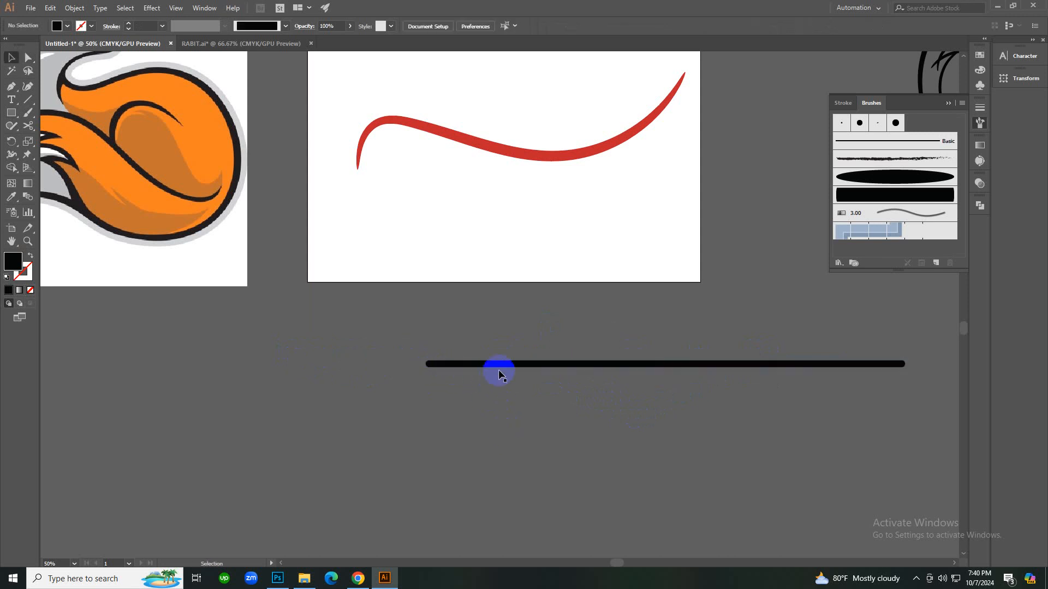
left_click_drag(499, 373, 366, 368)
left_click(415, 425)
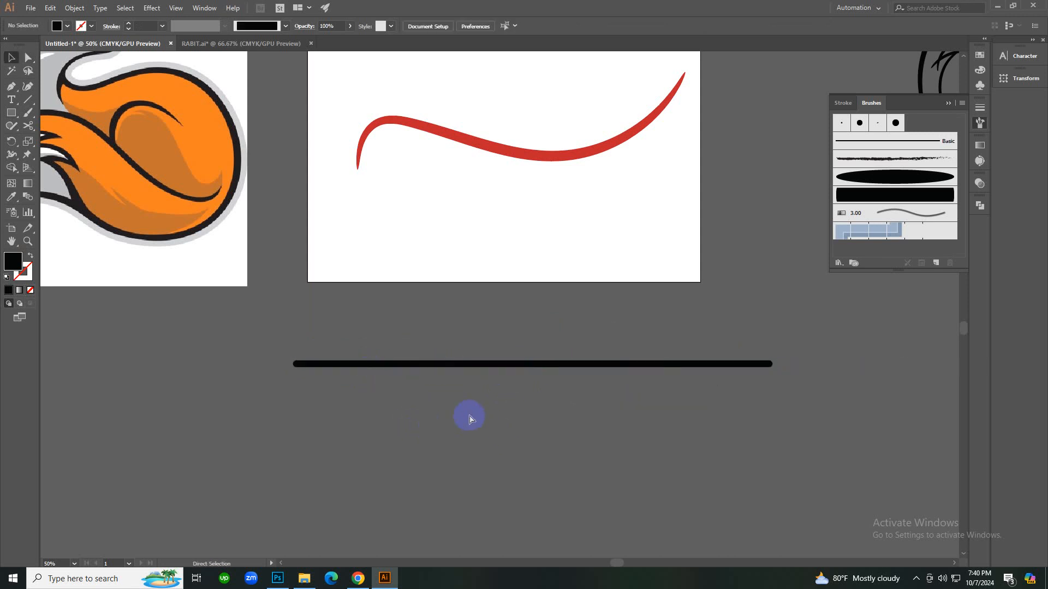
key("ctrl+z")
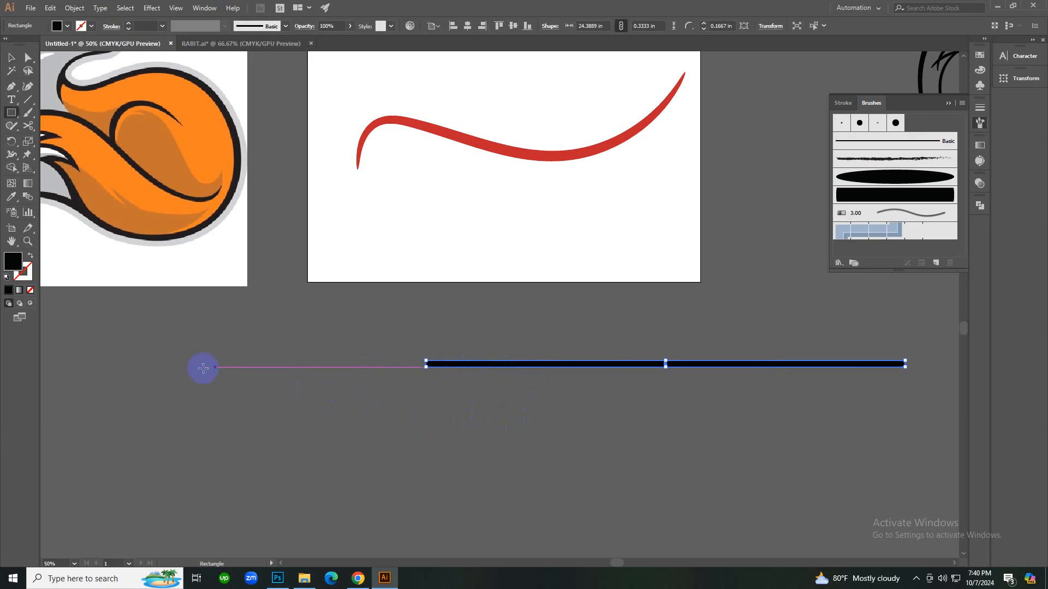
Draw a black rectangle about 6.2 by 6.5 in beside the rounded bar and select it.
left_click_drag(144, 367, 265, 495)
key("c")
left_click(381, 456)
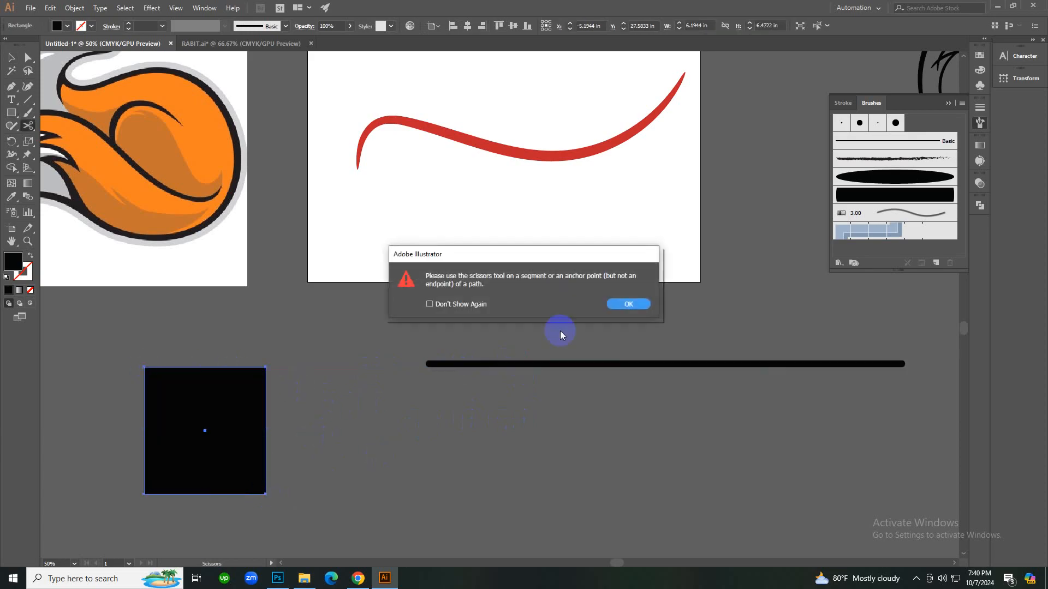
left_click(632, 302)
key("v")
left_click(216, 413)
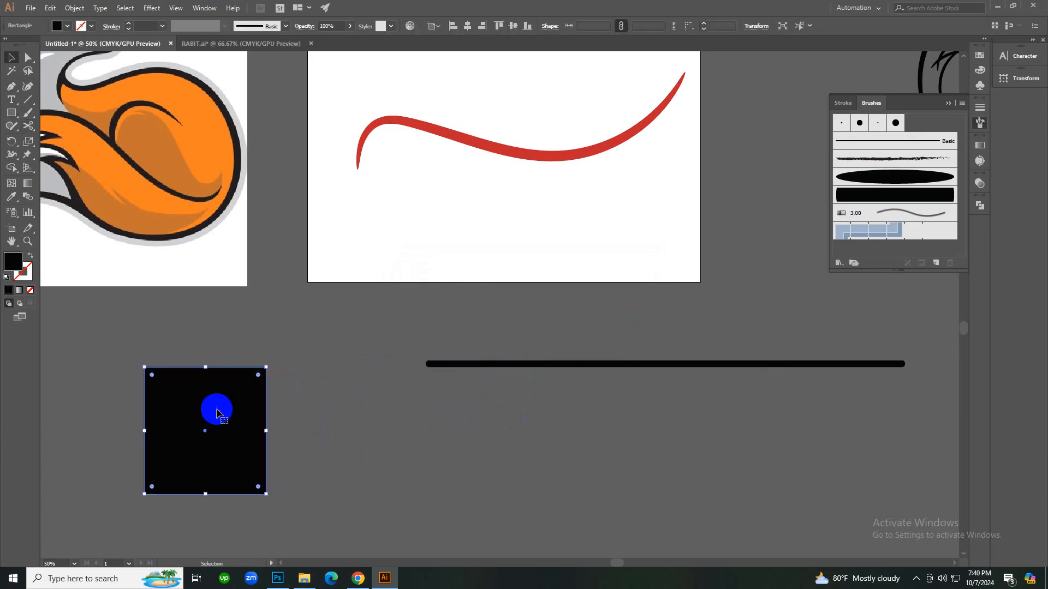
Round the black rectangle's corners to a radius of about 3.1 in to form a circle-like shape.
key("a")
left_click(163, 394)
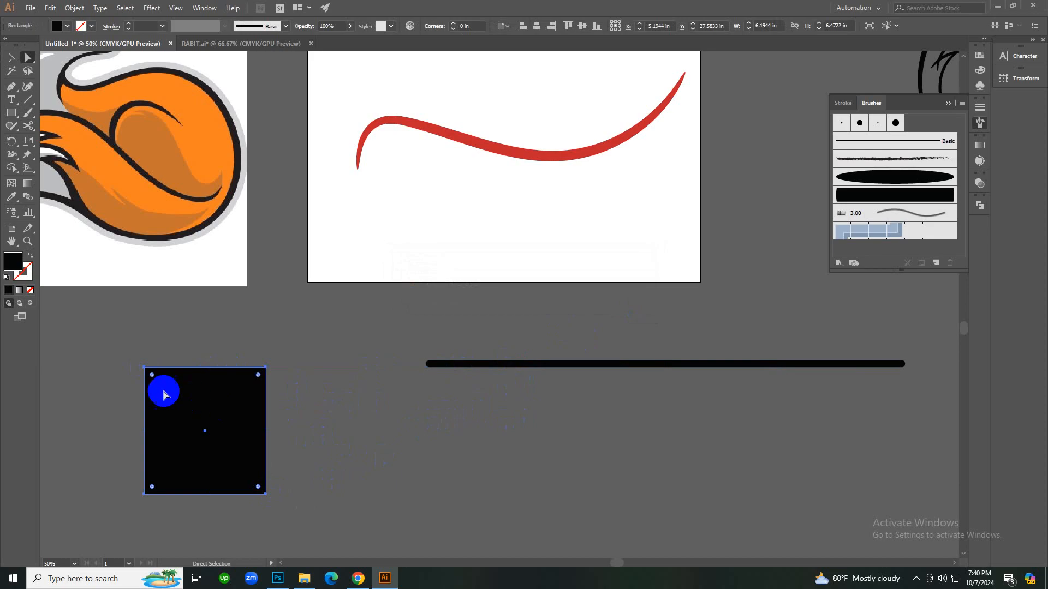
left_click_drag(163, 394, 322, 510)
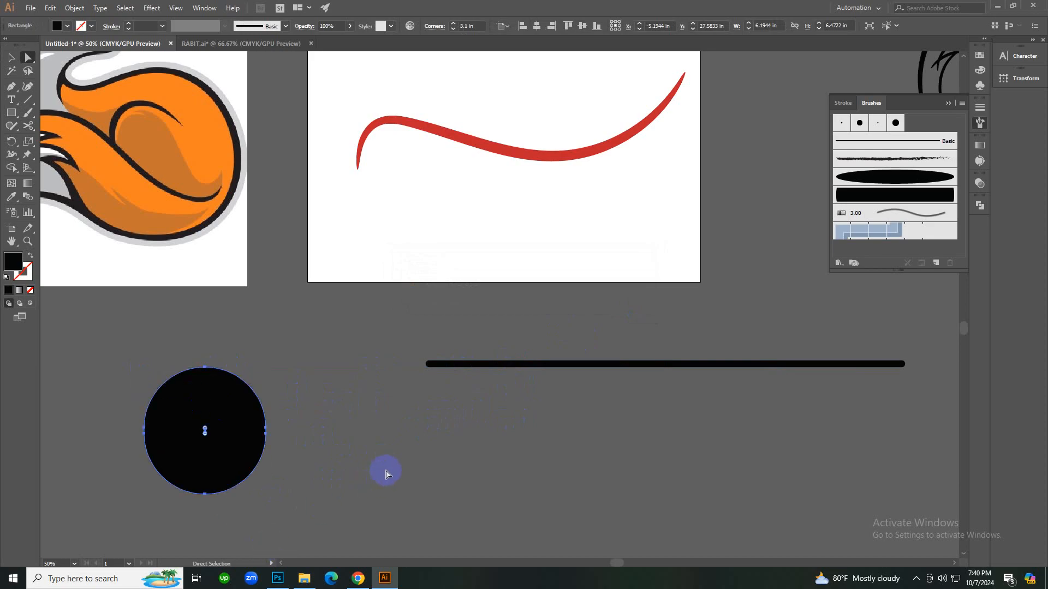
key("v")
left_click(420, 387)
Create a new Art Brush from the rounded black bar with Tints colorization, then delete the source bar.
left_click(551, 364)
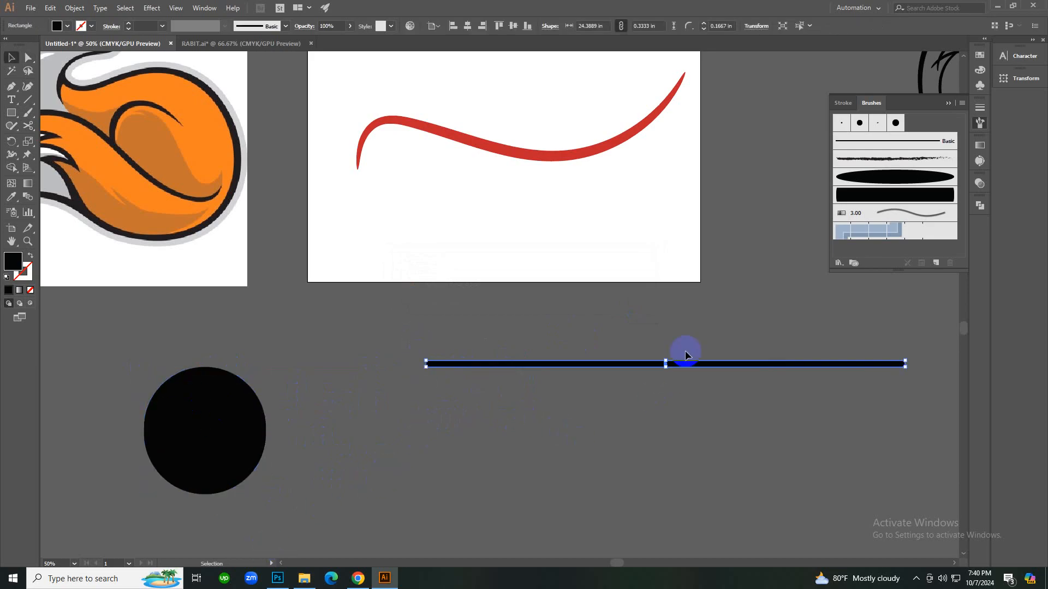
left_click(935, 264)
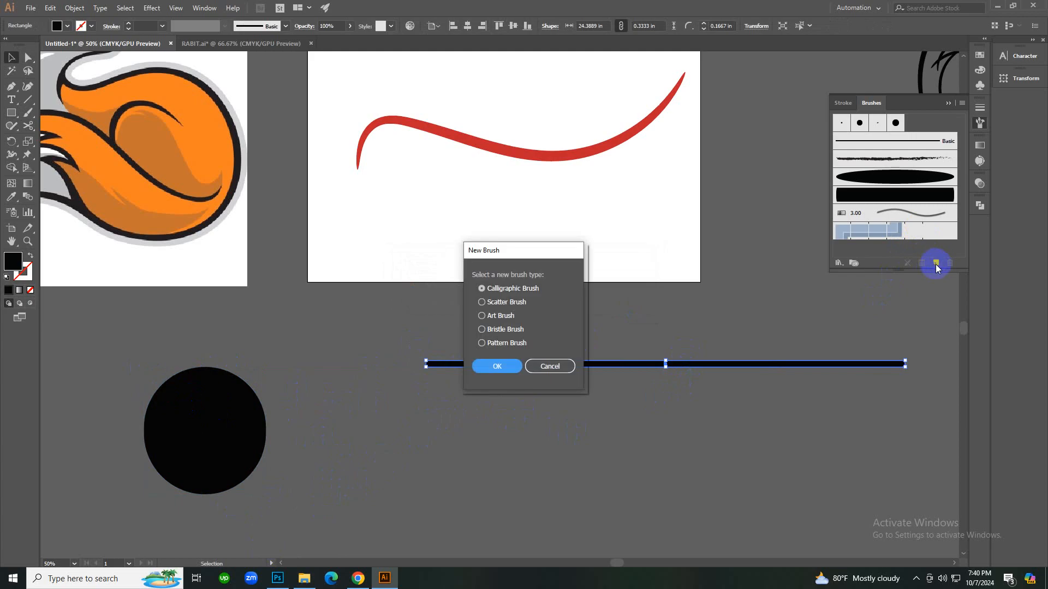
left_click(498, 366)
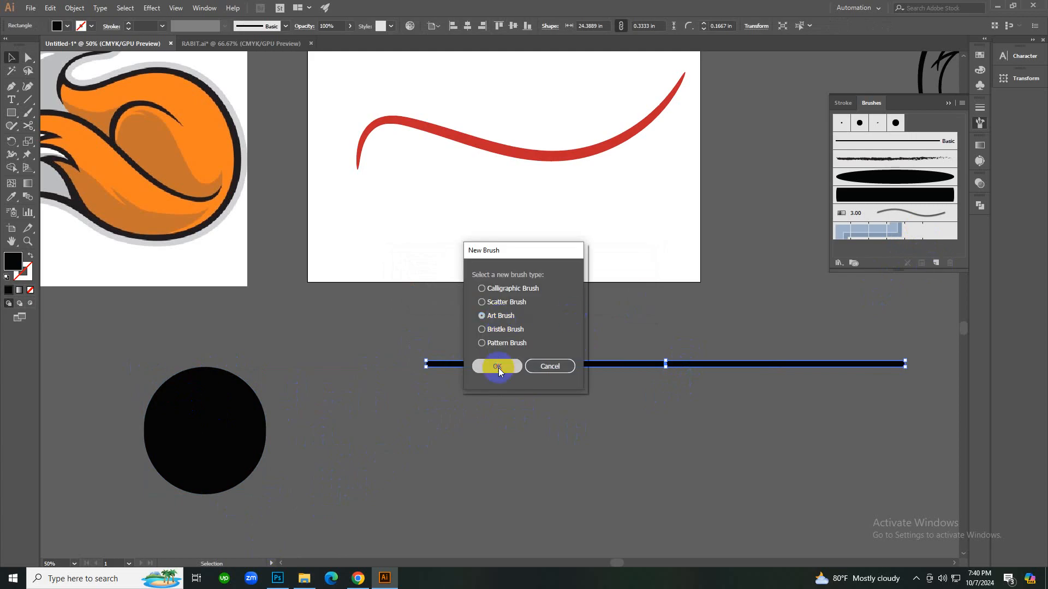
left_click(365, 320)
left_click(353, 343)
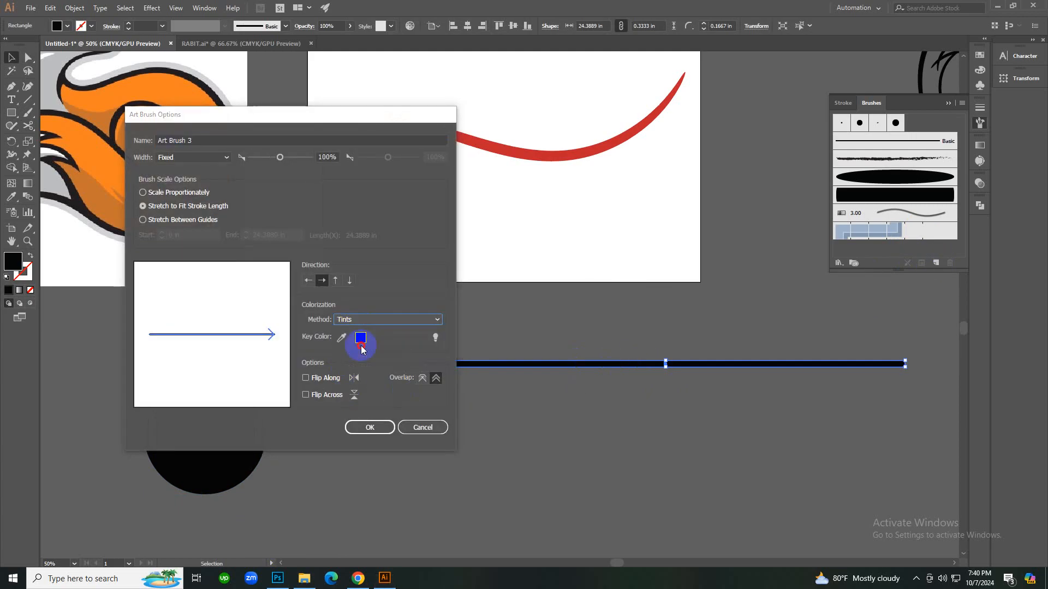
left_click(371, 427)
key("Delete")
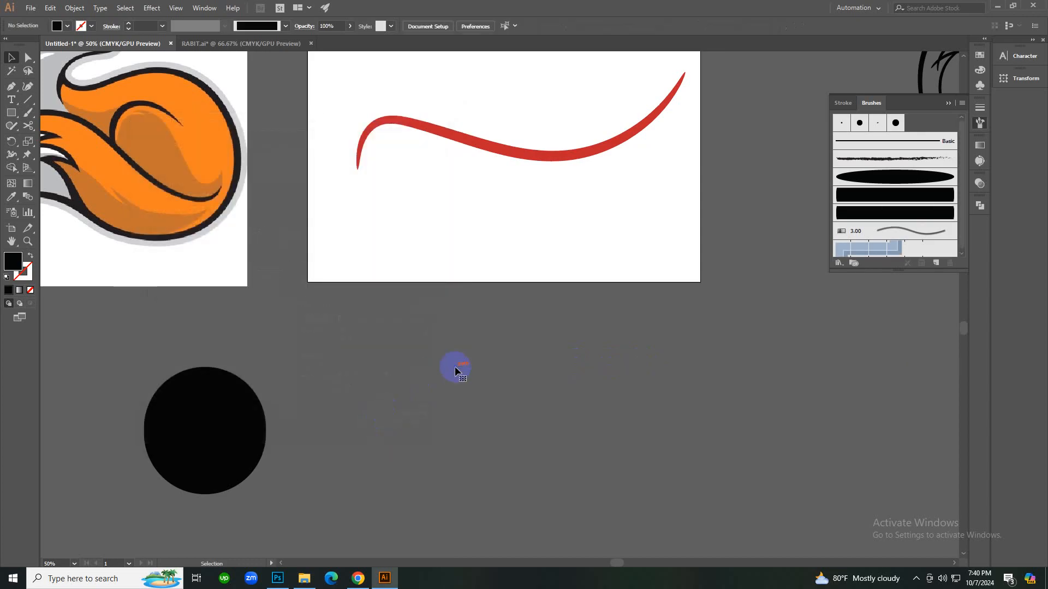
Apply the new rounded-bar art brush to the red curve on the artboard.
scroll(454, 366, "up", 5)
left_click(527, 276)
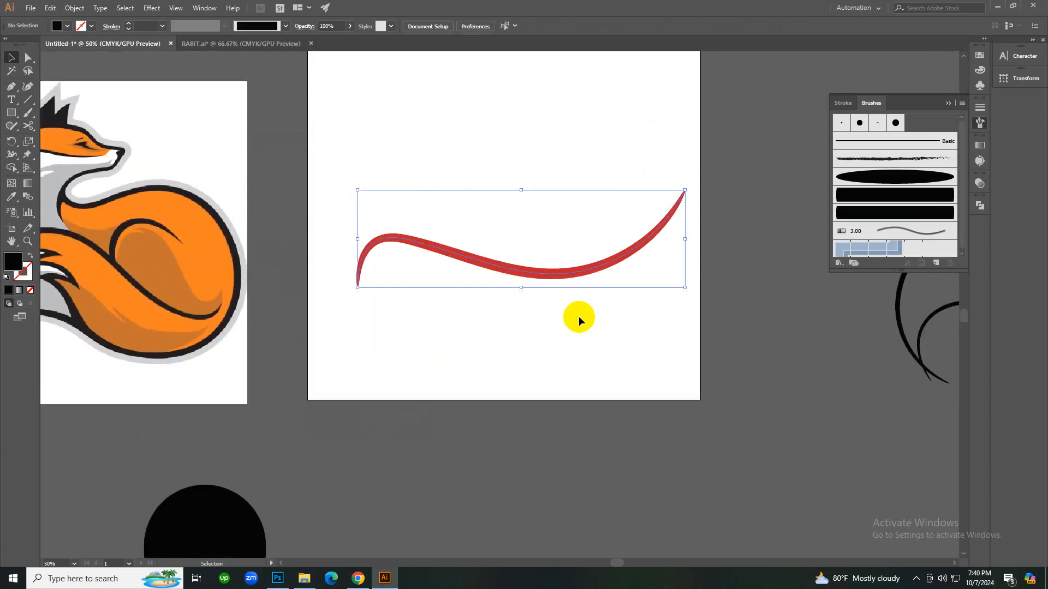
key("backslash")
left_click(884, 213)
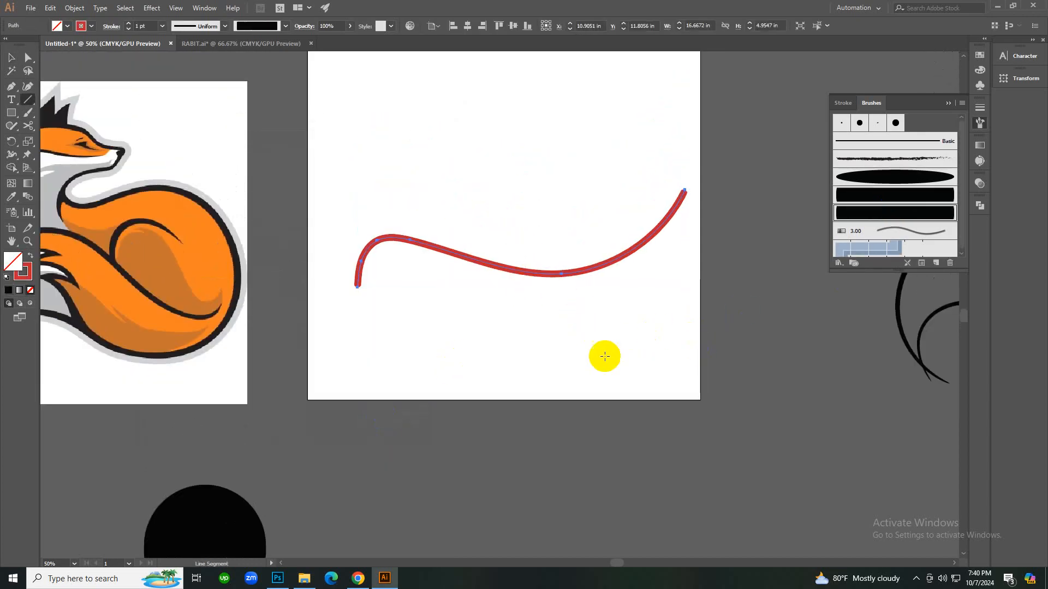
Paint five curved red strokes with the rounded-bar brush across the artboard's lower part and the area below it.
key("b")
mouse_move(640, 345)
left_mouse_down()
mouse_move(519, 395)
mouse_move(316, 370)
left_mouse_up()
scroll(561, 404, "down", 6)
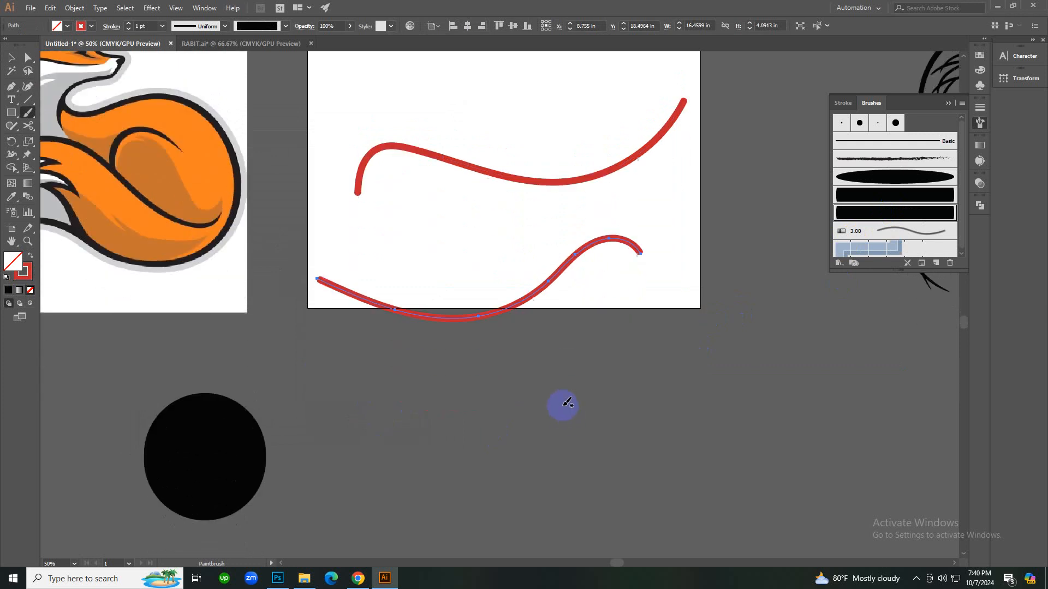
left_click_drag(450, 401, 736, 304)
scroll(713, 426, "down", 1)
left_click_drag(712, 427, 275, 443)
mouse_move(274, 440)
left_mouse_down()
mouse_move(335, 475)
mouse_move(724, 387)
left_mouse_up()
left_click_drag(284, 386, 725, 358)
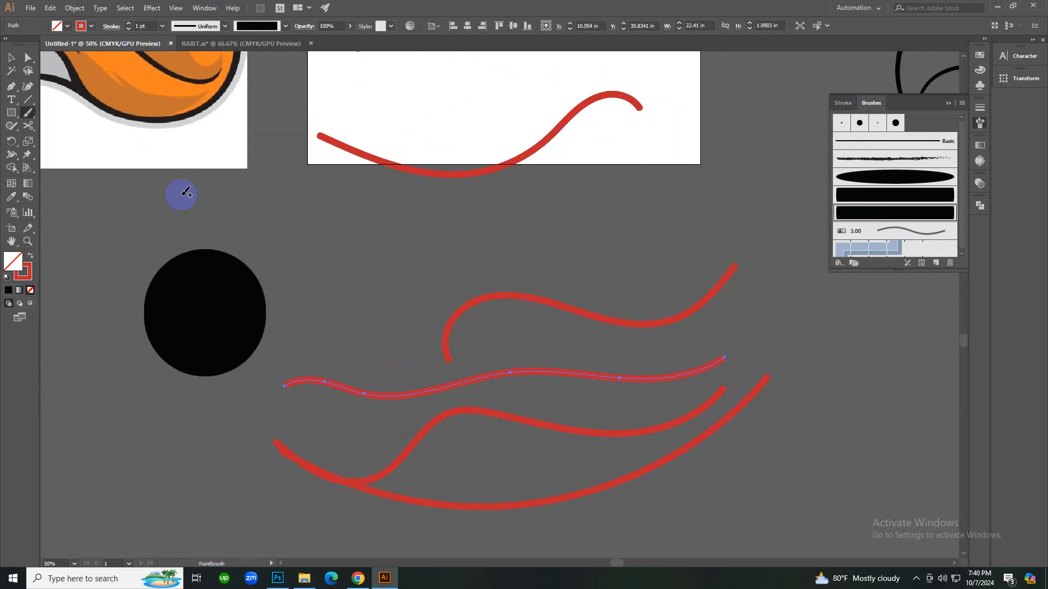
Confirm the Paintbrush options with Fidelity at full Smooth and paint a looping stroke about 23.8 by 7.9 in.
double_click(25, 114)
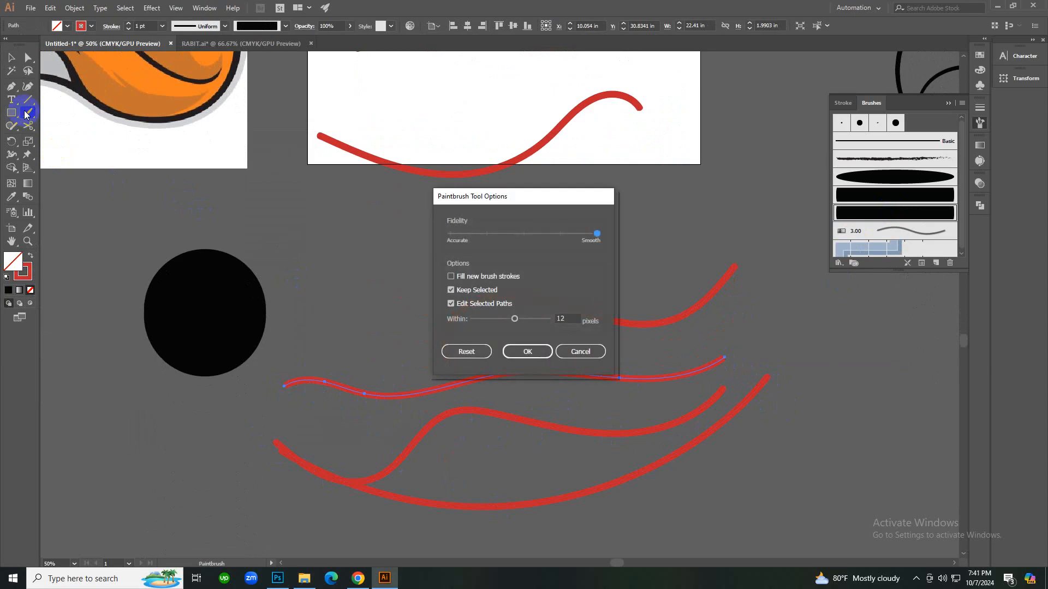
left_click(580, 351)
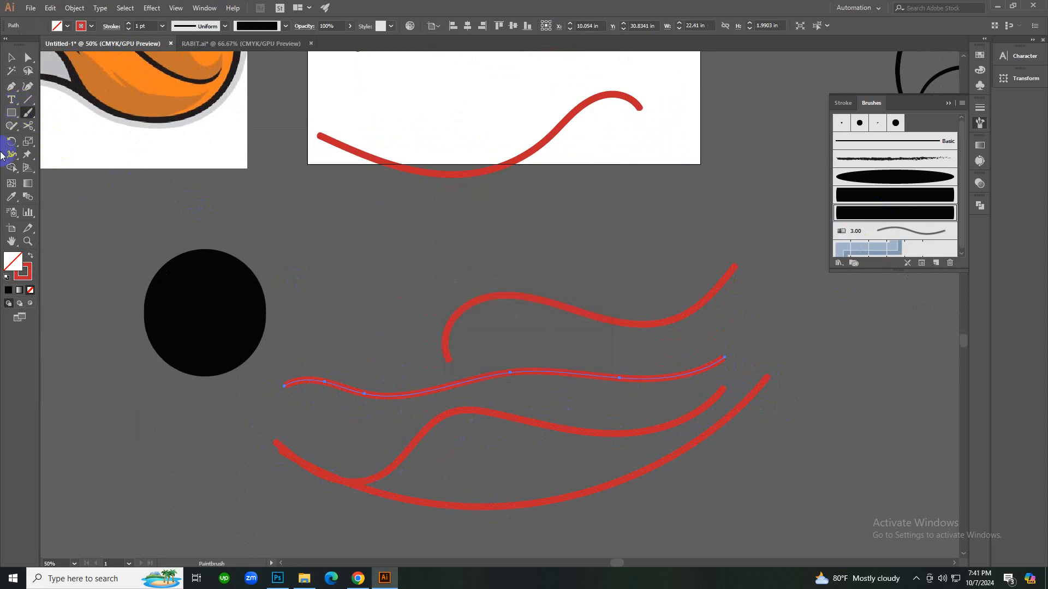
double_click(28, 112)
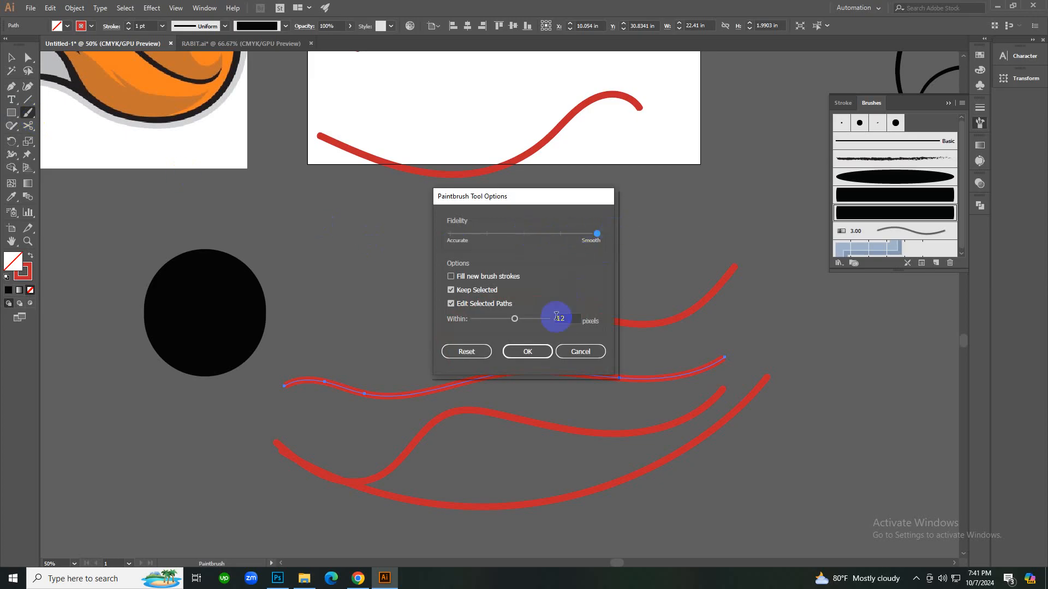
left_click(529, 352)
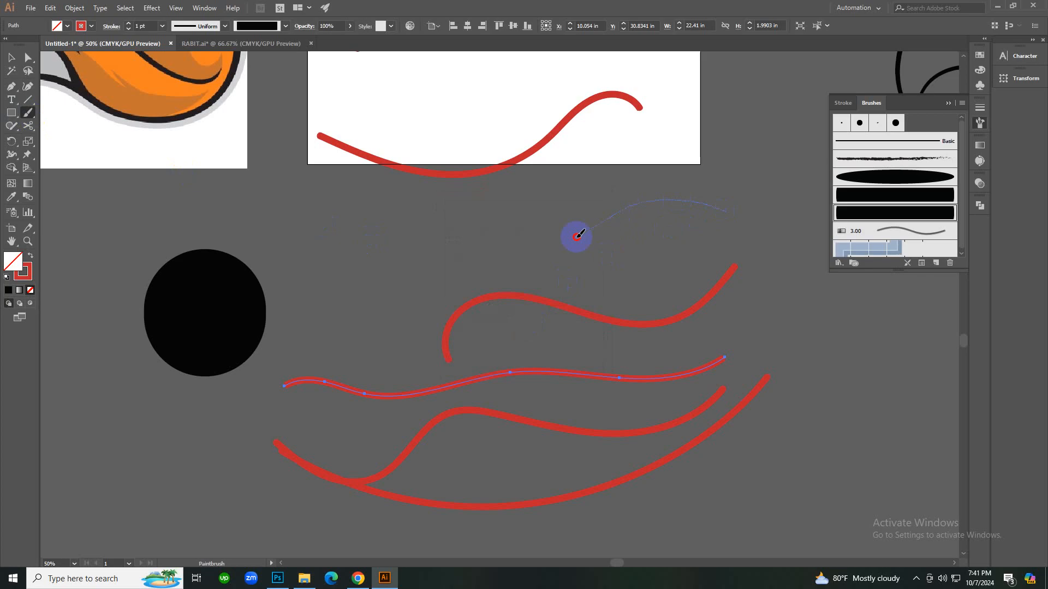
left_click_drag(285, 268, 290, 268)
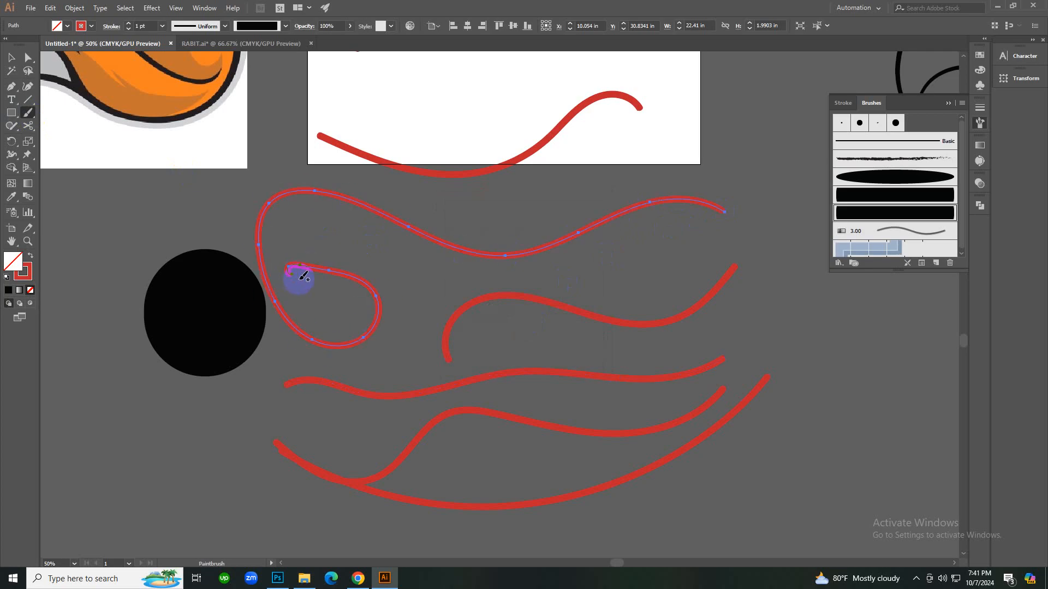
Set the Paintbrush Fidelity midway between Accurate and Smooth and paint two test strokes about 17.5 by 8.7 in and 9.4 by 5.9 in.
double_click(28, 113)
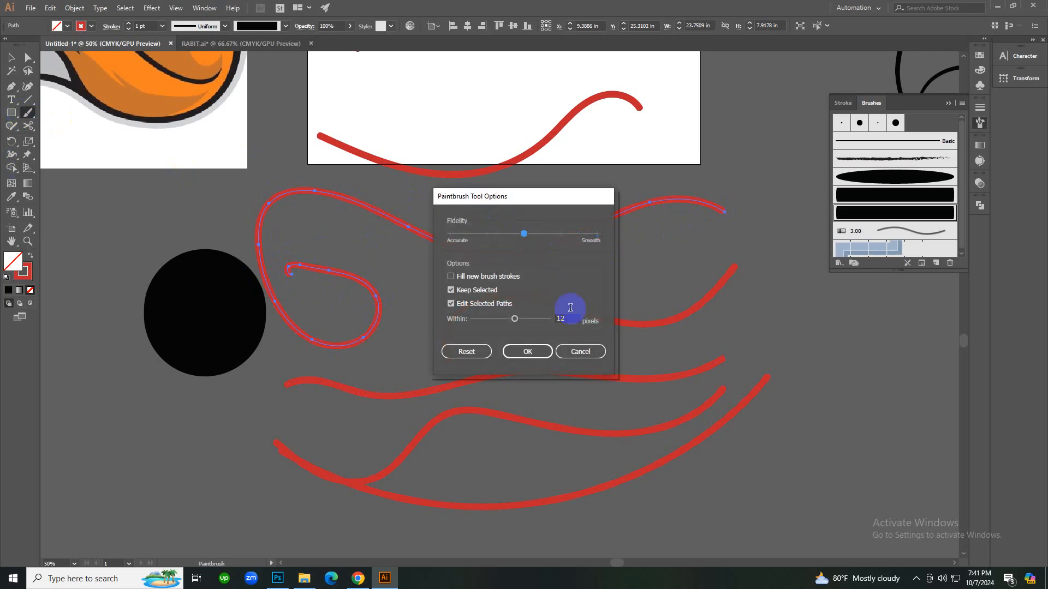
left_click(527, 351)
scroll(510, 330, "down", 6)
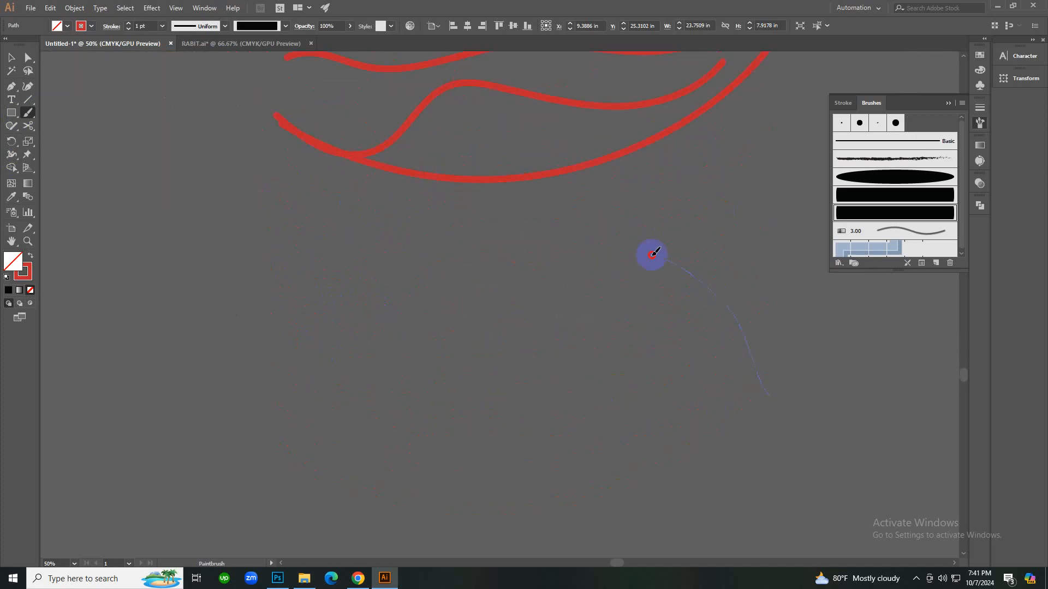
left_click_drag(521, 420, 425, 378)
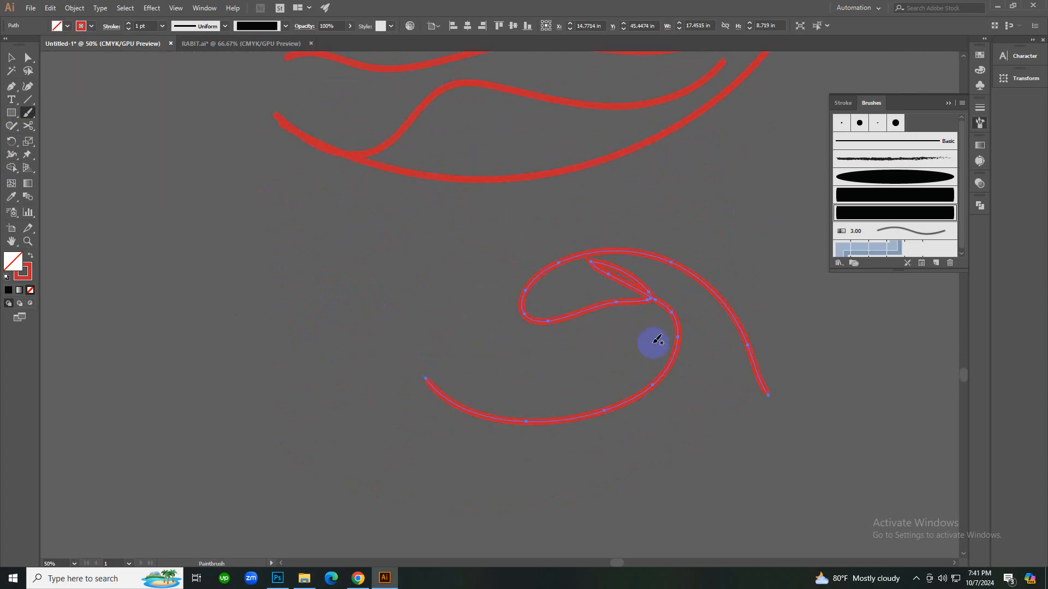
left_click_drag(327, 287, 317, 345)
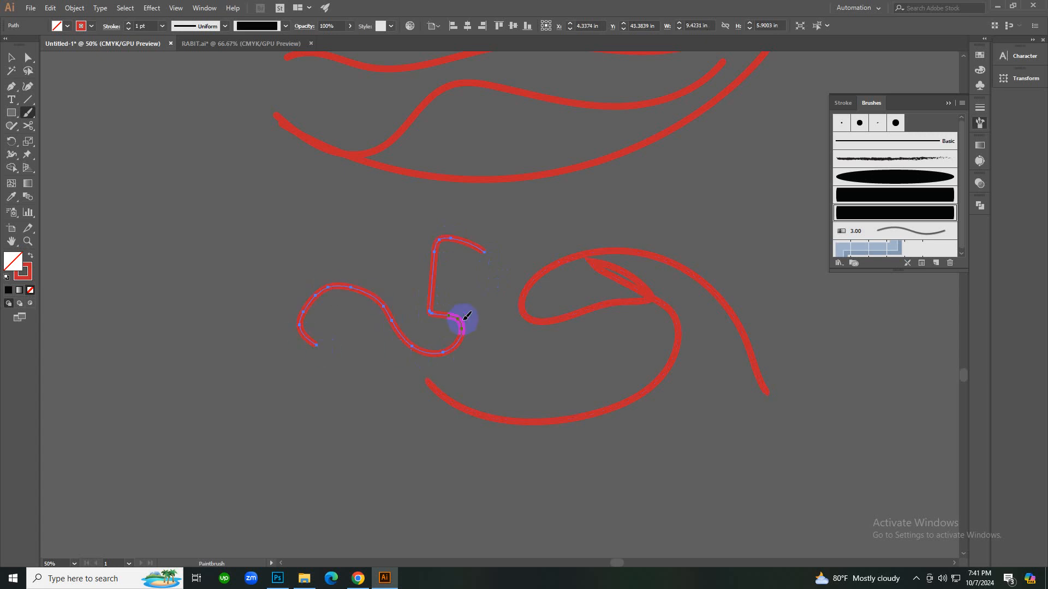
Delete the two test strokes painted with the medium Fidelity setting.
key("v")
left_click(289, 255)
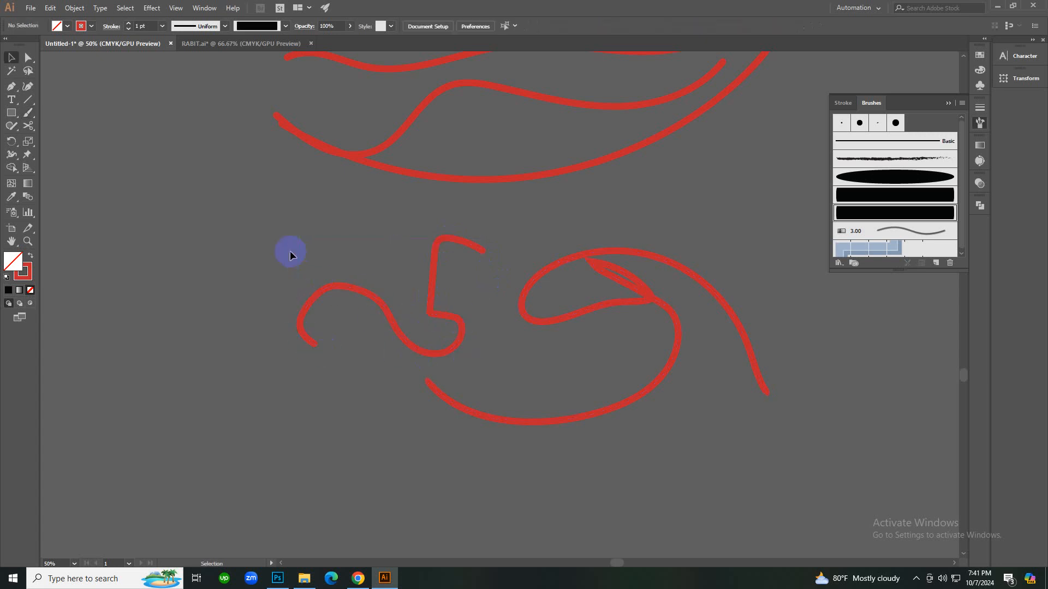
left_click(557, 408)
key("Delete")
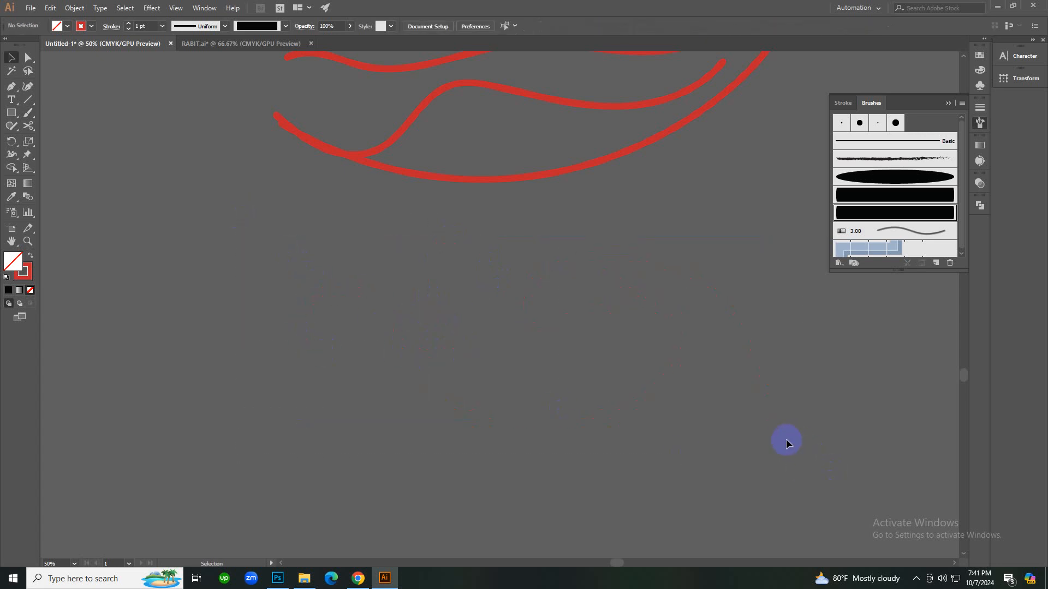
Delete the black line-art fox copy that sits below the coloured fox beside the artboard.
scroll(786, 442, "down", 4)
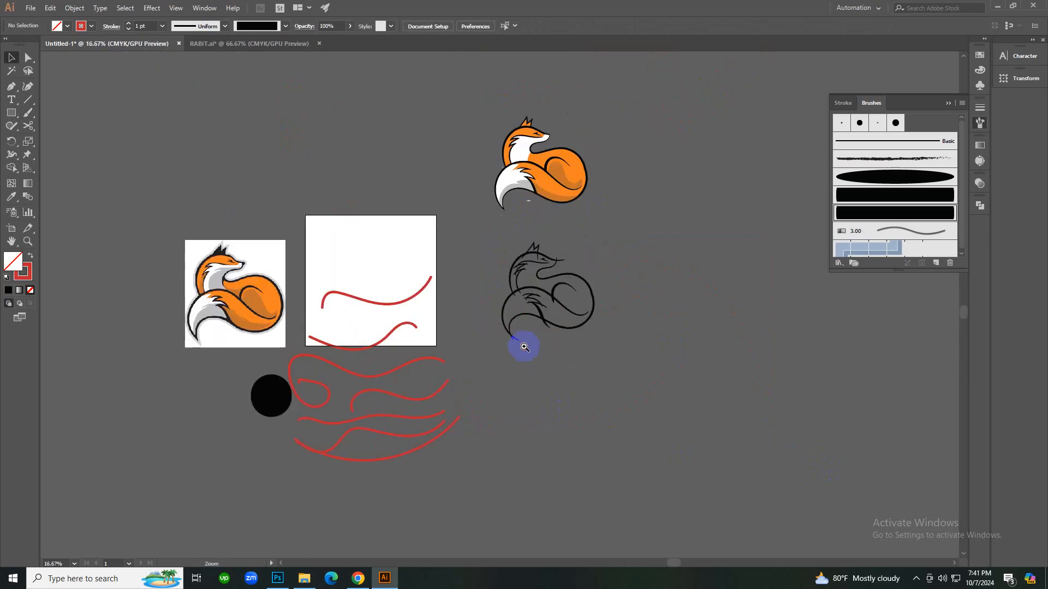
scroll(519, 346, "up", 2)
scroll(503, 331, "up", 1)
left_click(695, 375)
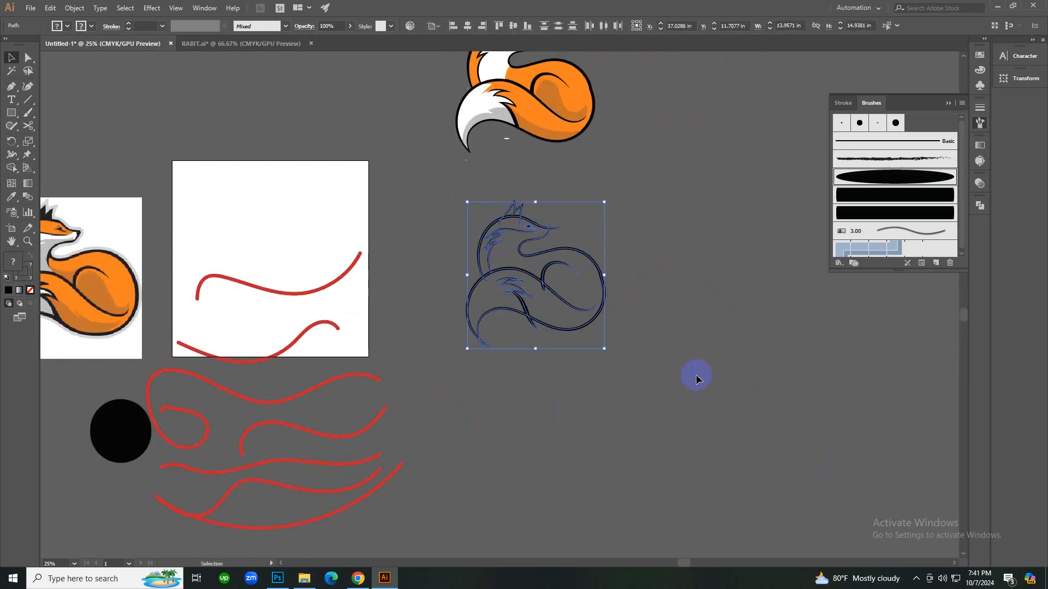
key("Delete")
left_click_drag(456, 287, 728, 284)
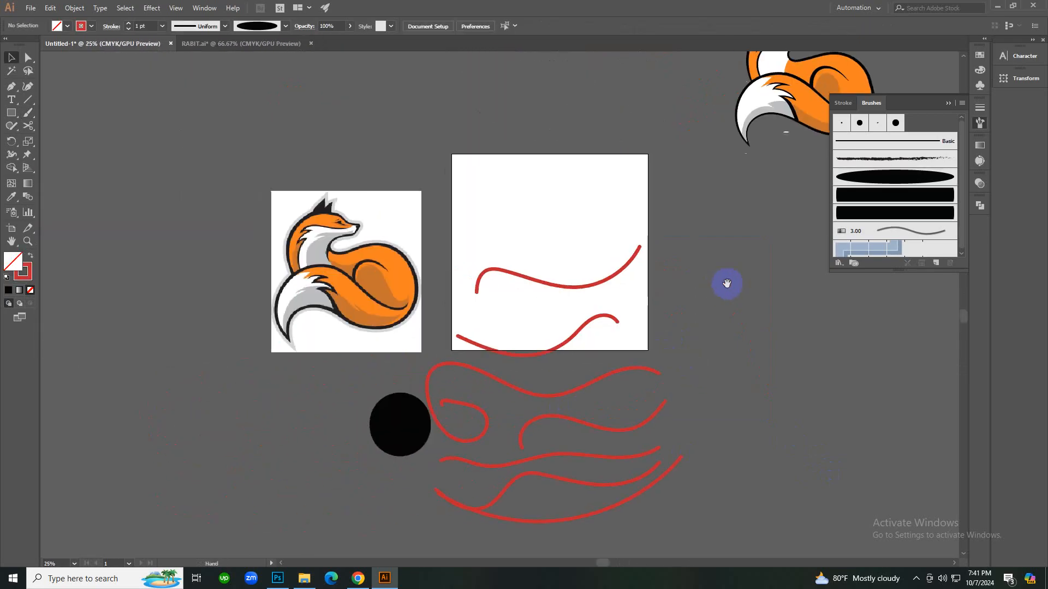
Switch to the Chrome image search for simple vectors and preview the black-and-white sitting fox among the related images.
left_click(358, 578)
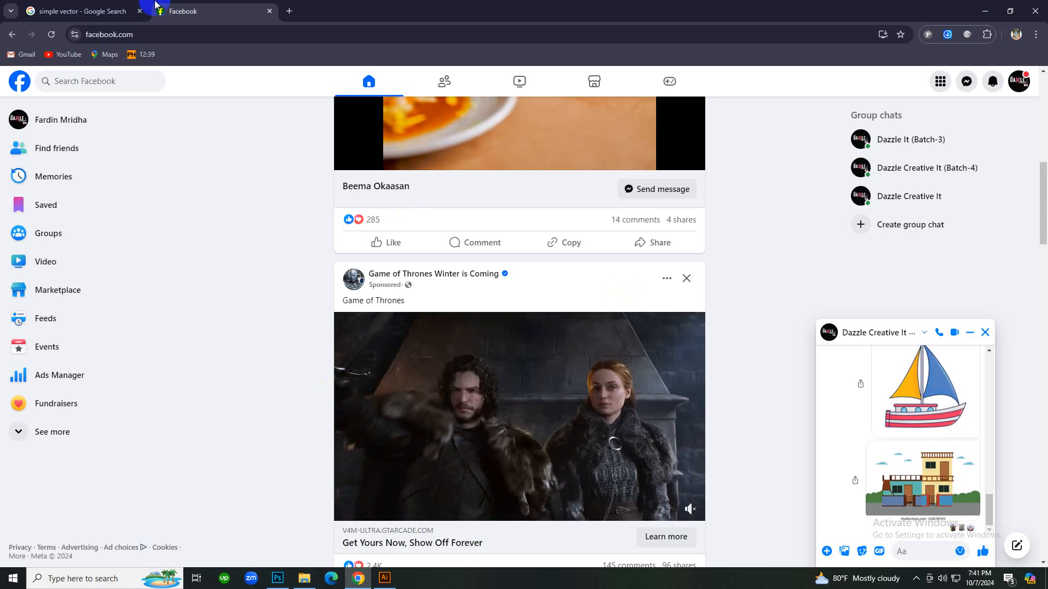
left_click(82, 11)
scroll(745, 338, "down", 3)
scroll(747, 338, "down", 5)
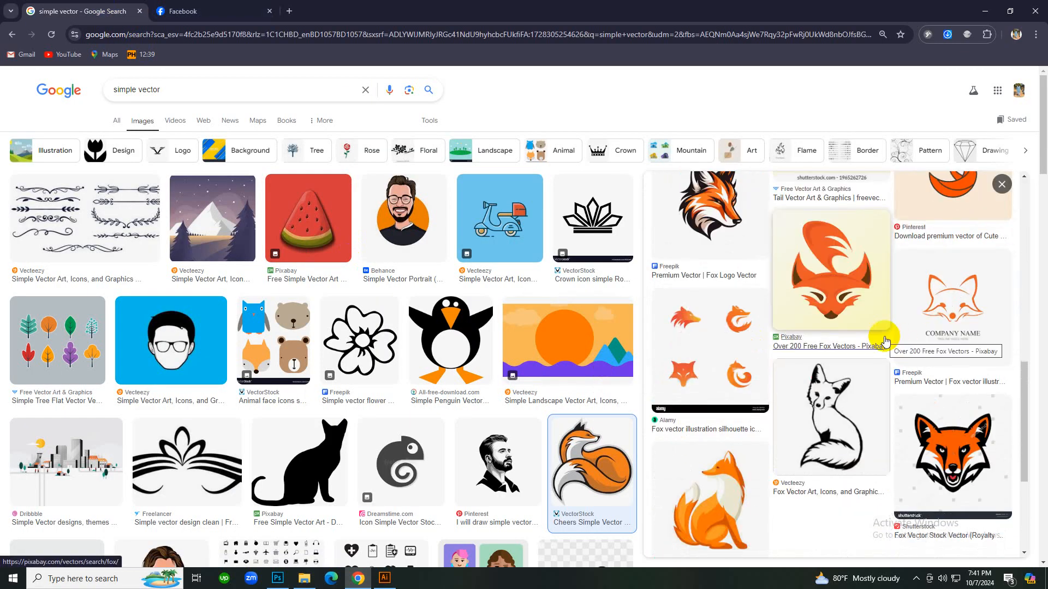
scroll(874, 341, "down", 5)
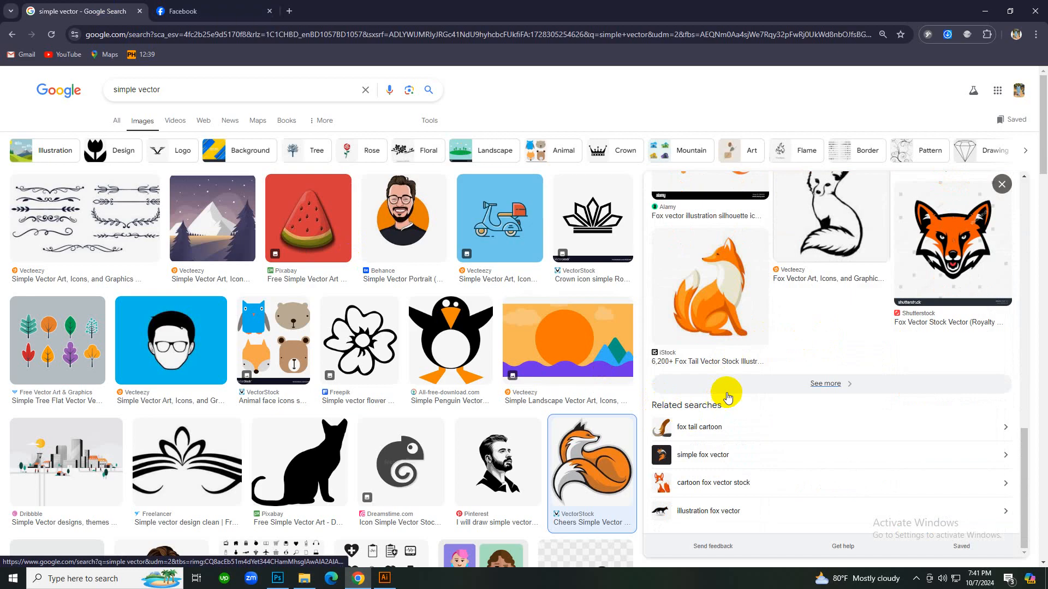
scroll(727, 398, "up", 15)
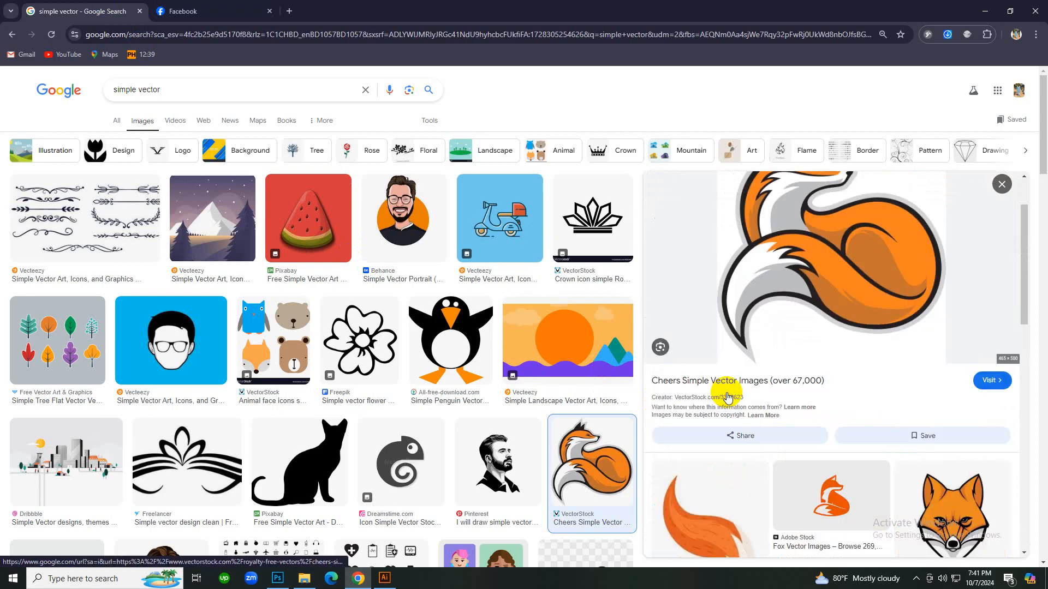
scroll(771, 311, "down", 10)
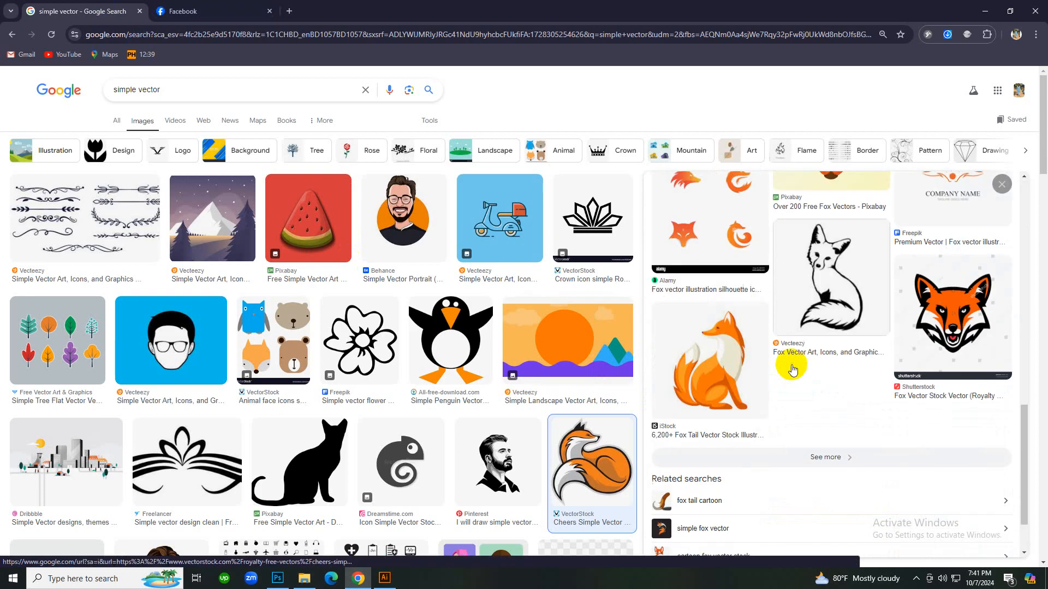
left_click(841, 305)
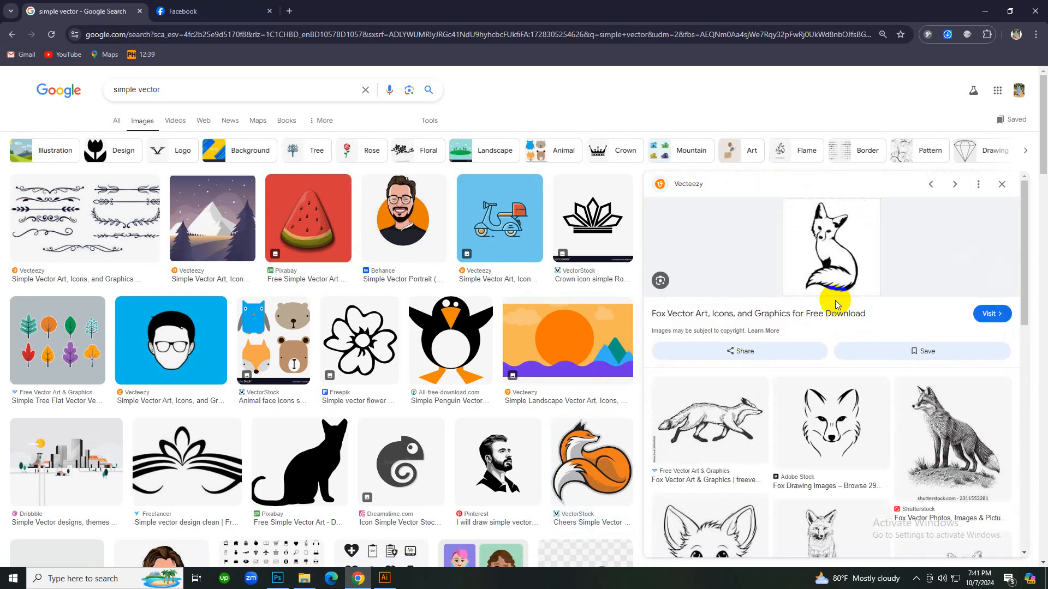
Preview the fox head outline, open the Baby Fox Line Art Design image from its related images, and copy that image.
scroll(797, 404, "down", 5)
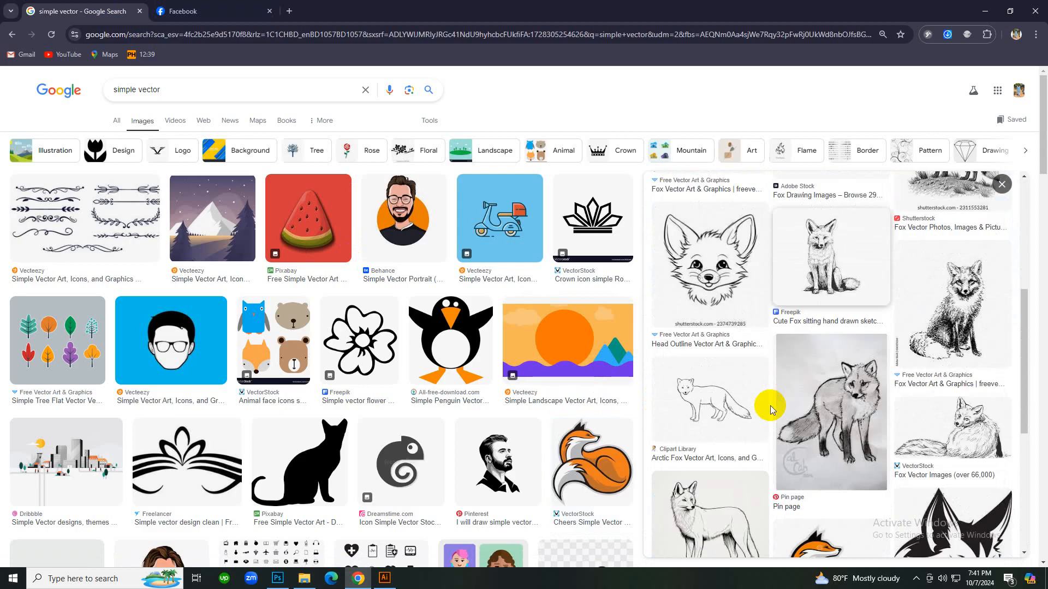
left_click(701, 297)
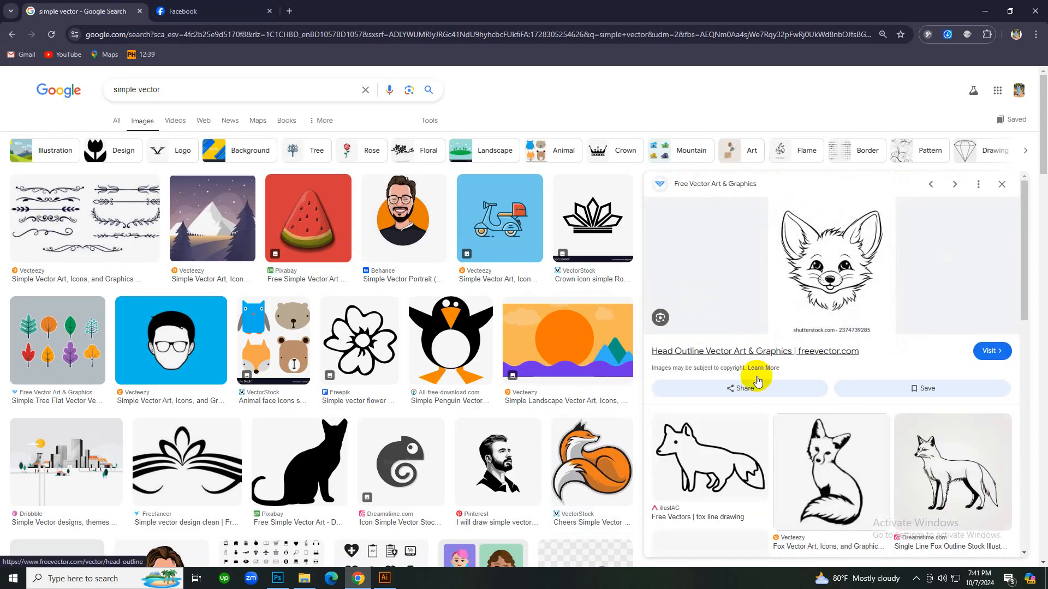
scroll(758, 381, "down", 5)
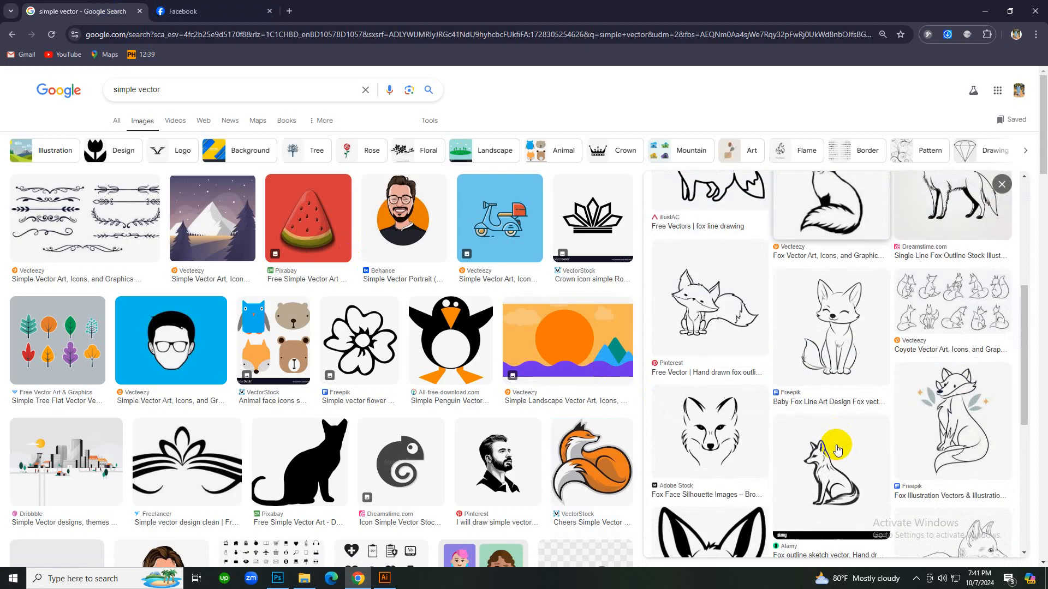
left_click(837, 347)
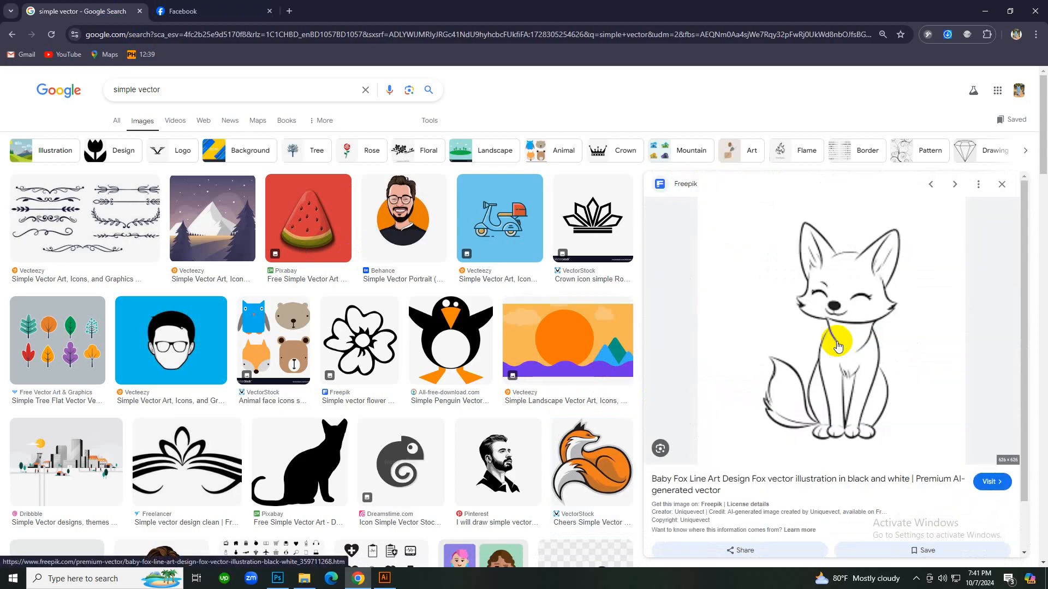
right_click(854, 311)
left_click(864, 448)
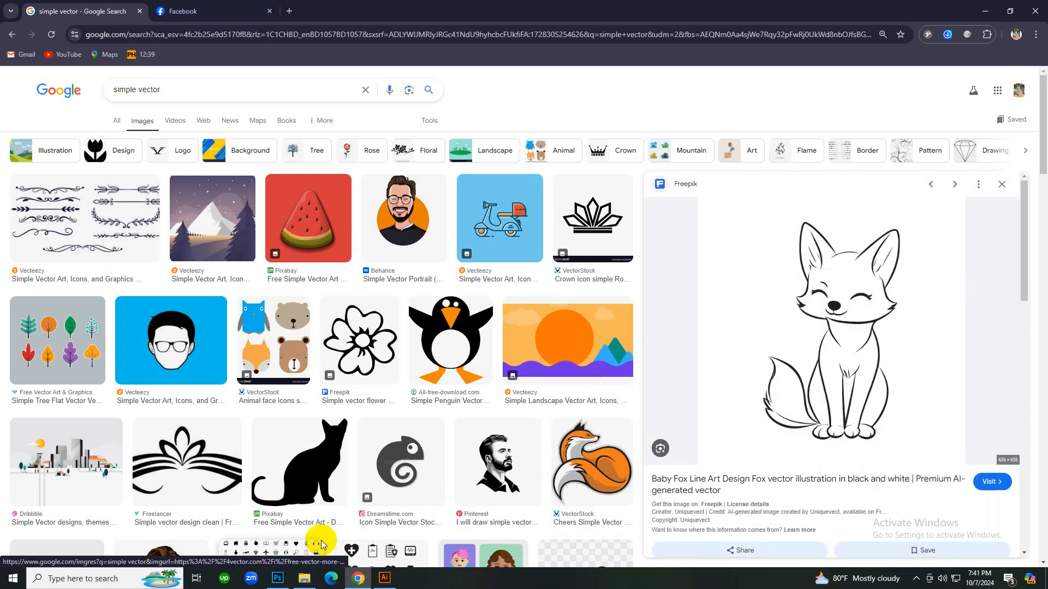
Send the copied baby fox line art to the Dazzle Creative It group chat on Facebook.
key("ctrl+Tab")
left_click(919, 562)
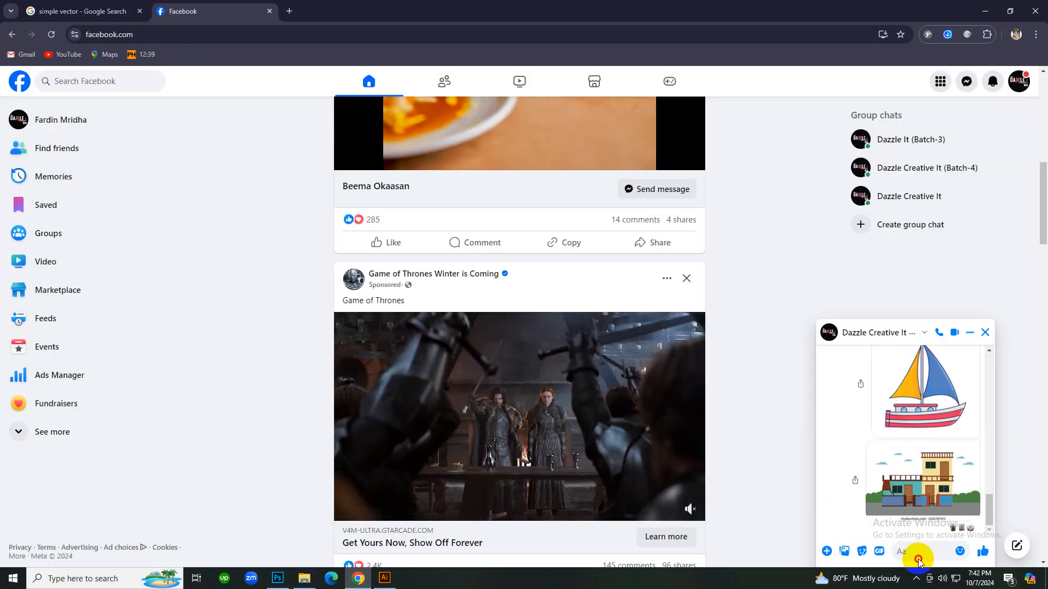
key("ctrl+v")
key("Return")
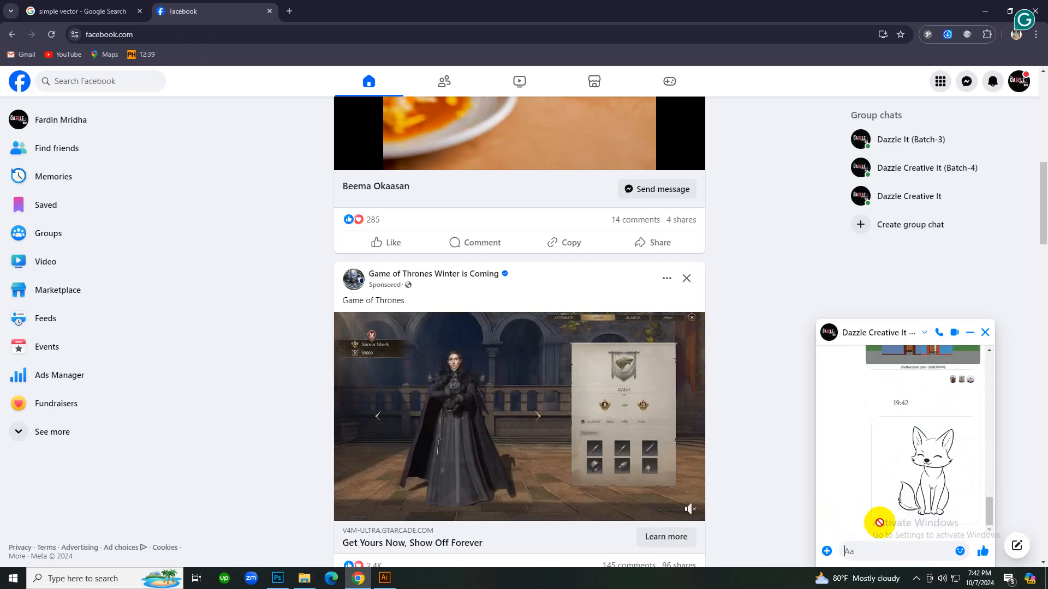
Return to the image search, open the orange Fox vector Clipart isolated design illustration, and copy the image.
left_click(81, 11)
scroll(824, 393, "down", 5)
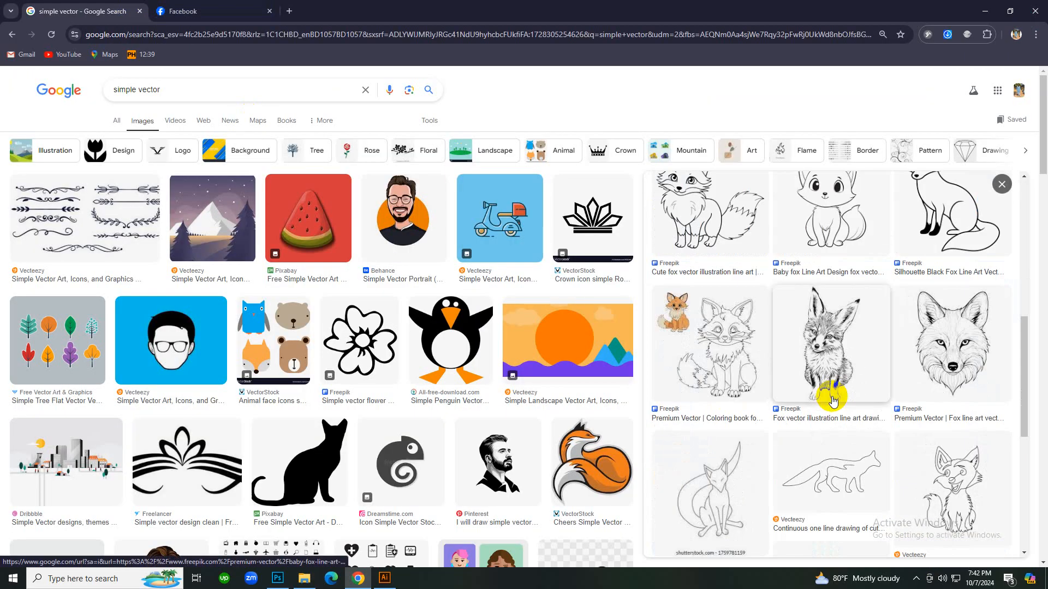
scroll(832, 401, "down", 5)
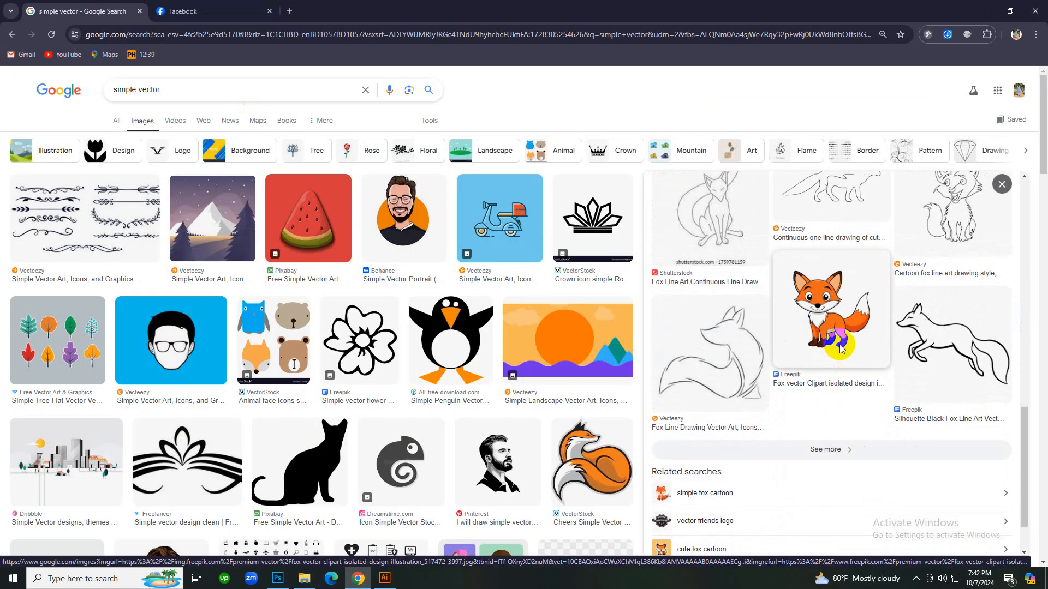
left_click(840, 351)
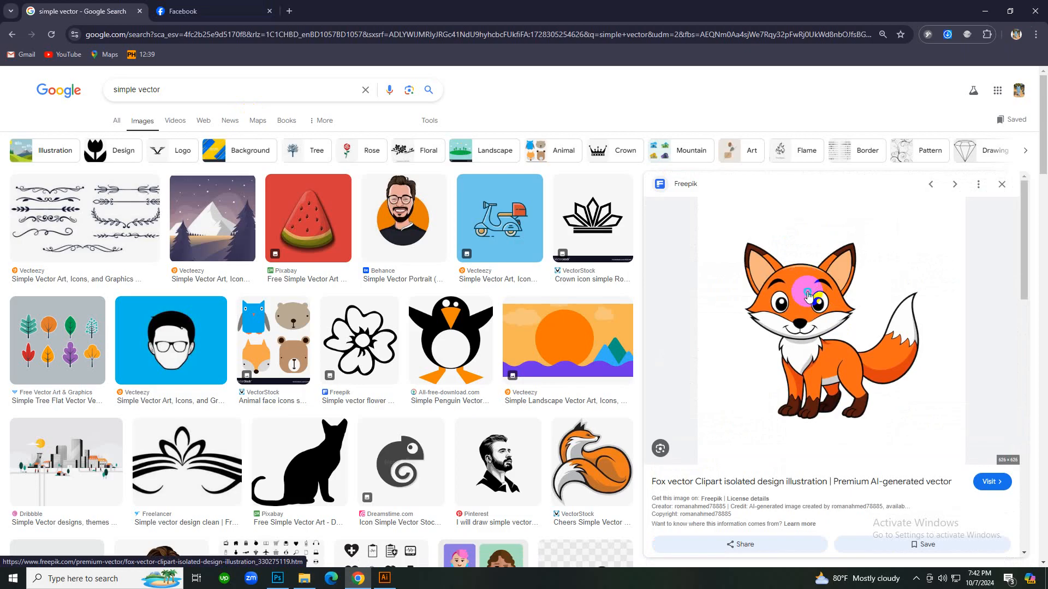
right_click(807, 295)
left_click(852, 174)
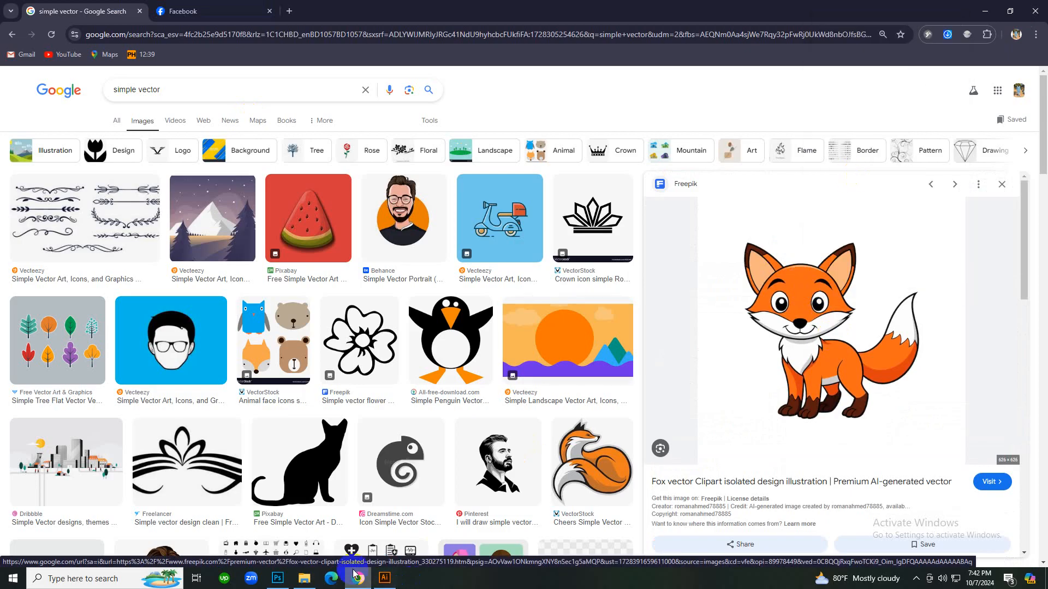
Send the copied orange fox clipart to the Dazzle Creative It group chat.
key("ctrl+Tab")
left_click(915, 555)
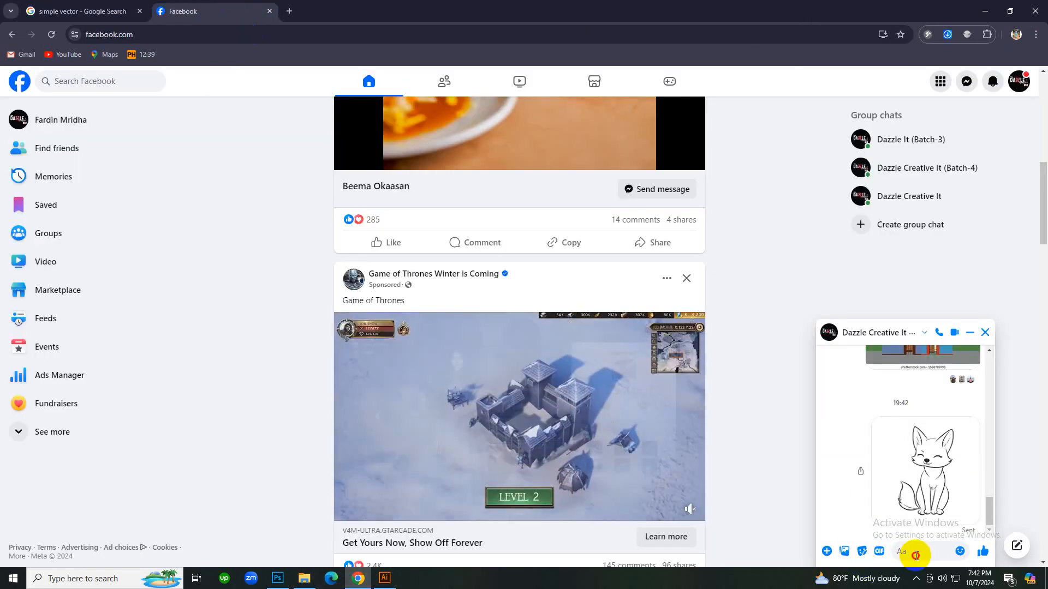
key("ctrl+v")
key("Return")
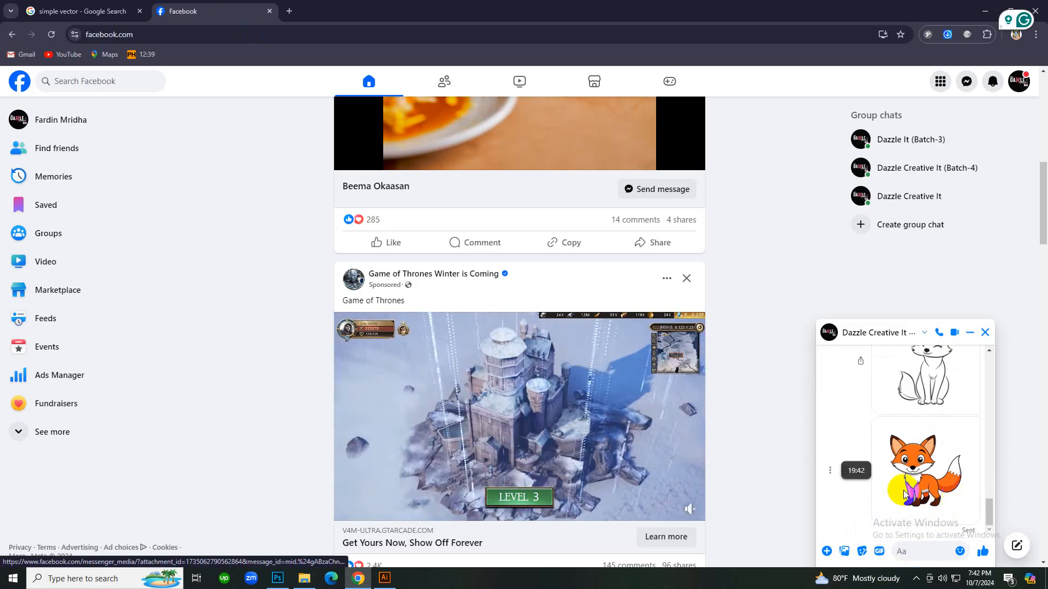
Look through the related orange fox images and the main simple vector results for another practice drawing.
key("ctrl+Tab")
scroll(739, 407, "down", 8)
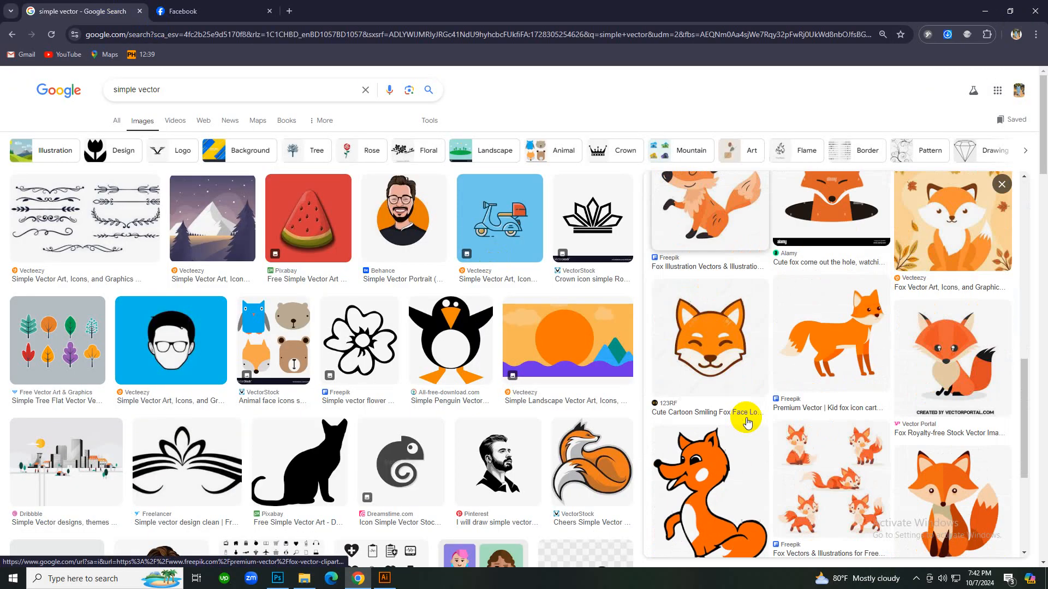
scroll(748, 426, "down", 4)
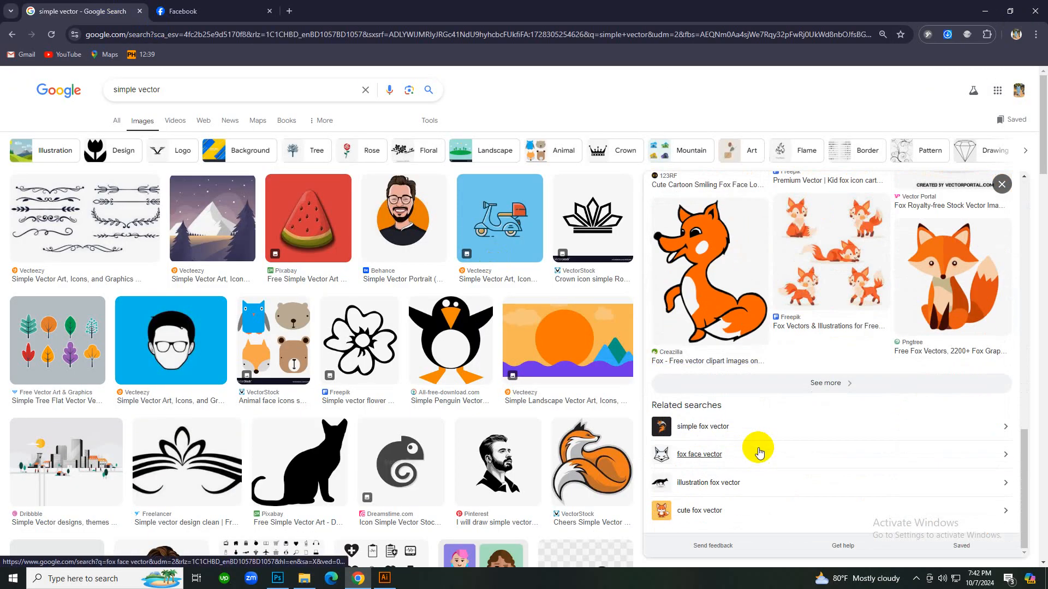
scroll(511, 440, "down", 10)
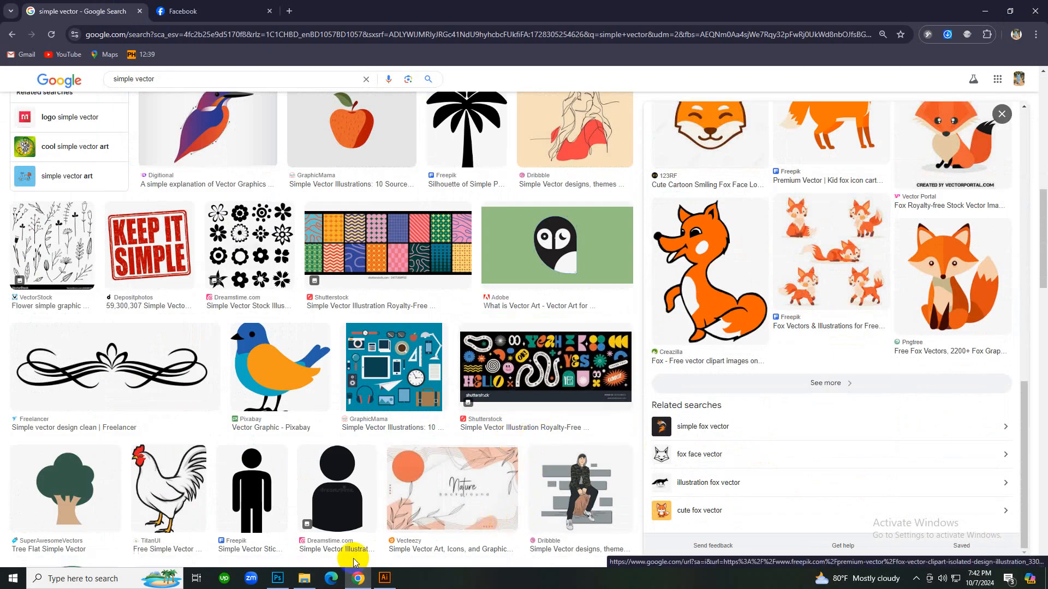
Switch to Illustrator and try drawing a large arched Pen path over the reference fox.
left_click(374, 584)
left_click(374, 585)
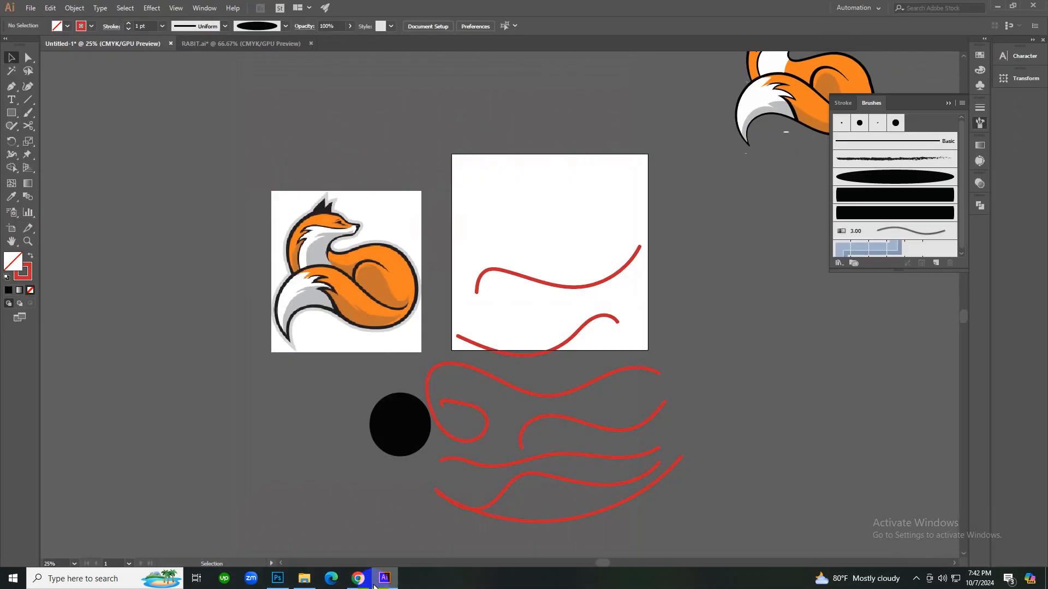
key("p")
left_click(122, 356)
left_click_drag(412, 179, 484, 476)
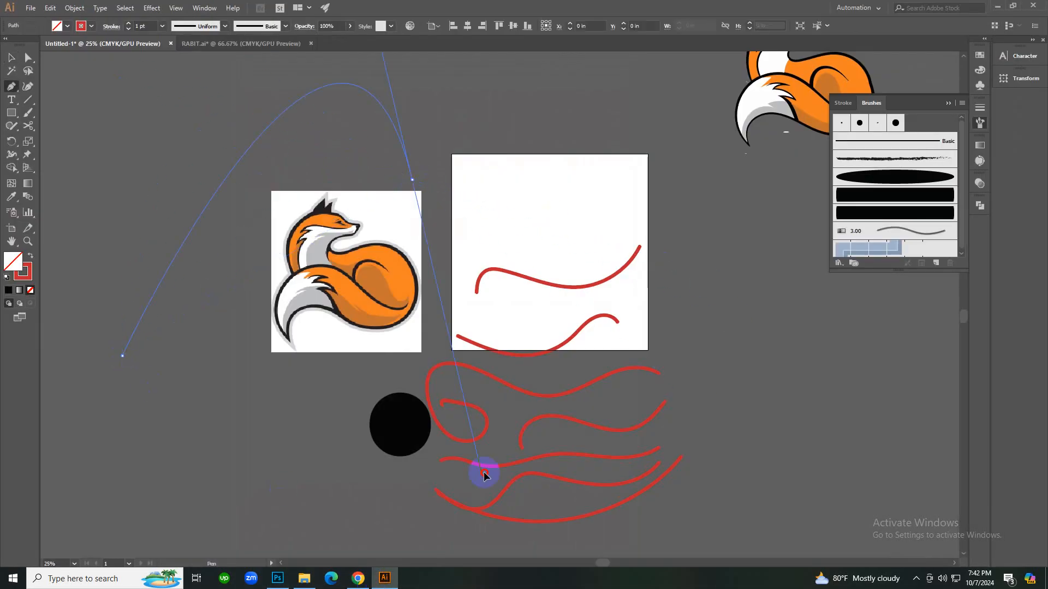
left_click_drag(431, 131, 507, 351)
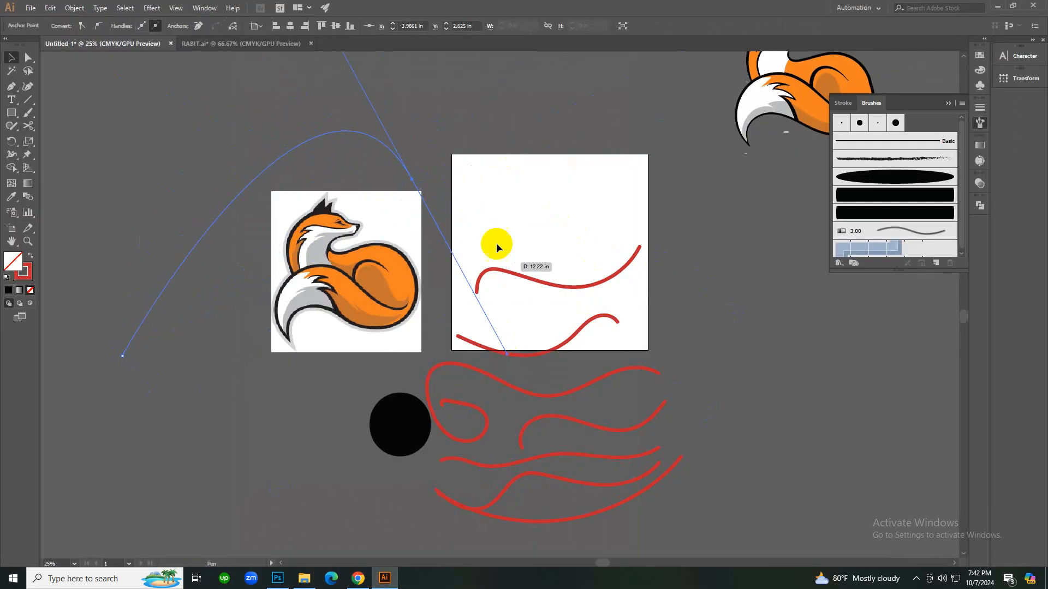
left_click(453, 144, "ctrl")
left_click(241, 174)
left_click(394, 497)
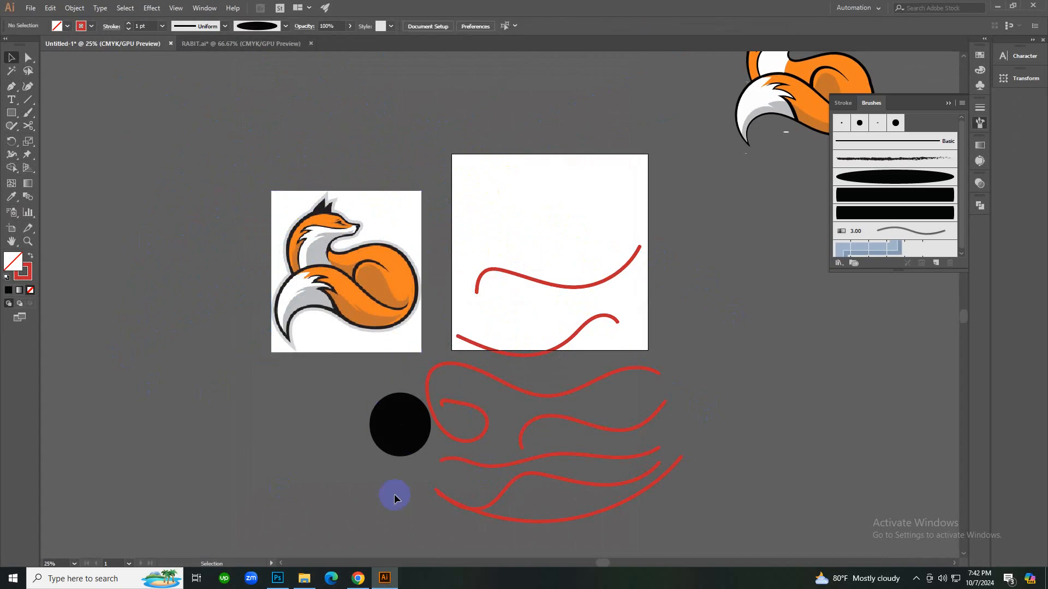
Return to Chrome, open the full page of related fox images, and look through the fox illustrations.
left_click(359, 579)
scroll(382, 328, "down", 4)
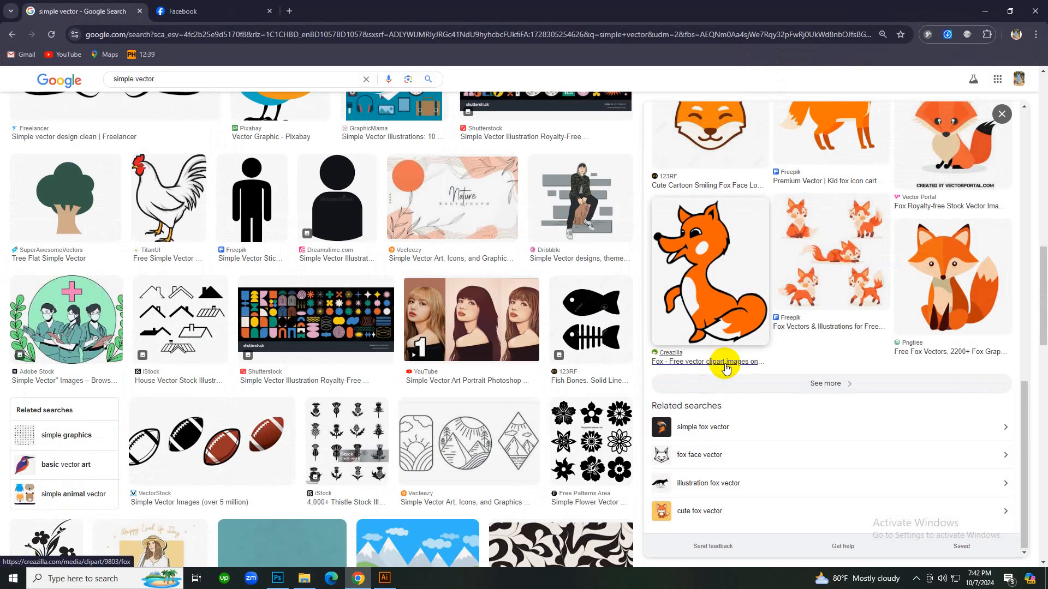
scroll(753, 374, "down", 5)
scroll(753, 373, "down", 5)
left_click(823, 393)
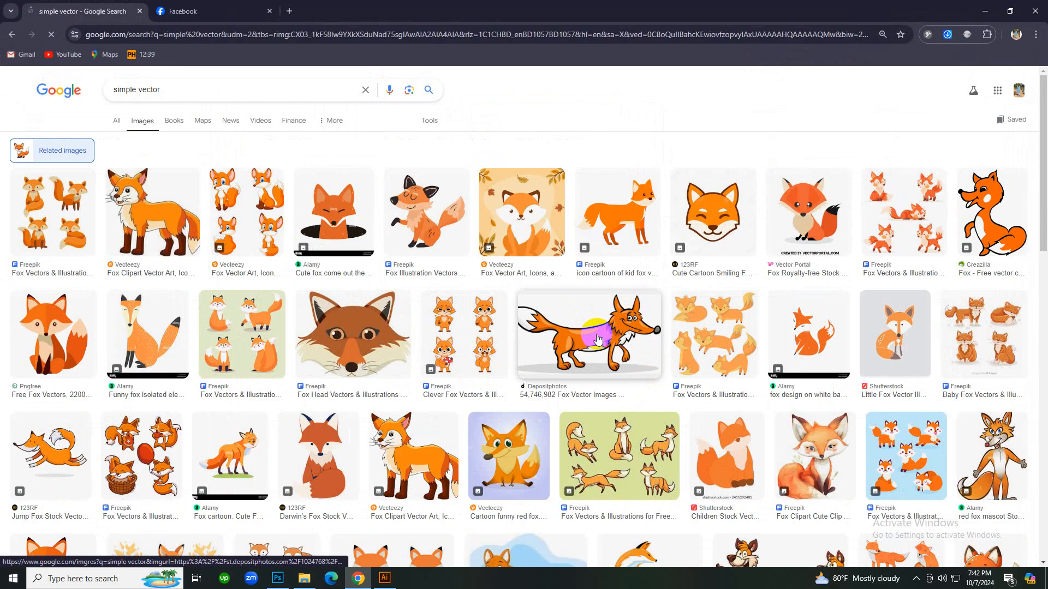
scroll(600, 347, "down", 2)
scroll(386, 362, "down", 3)
scroll(276, 163, "up", 5)
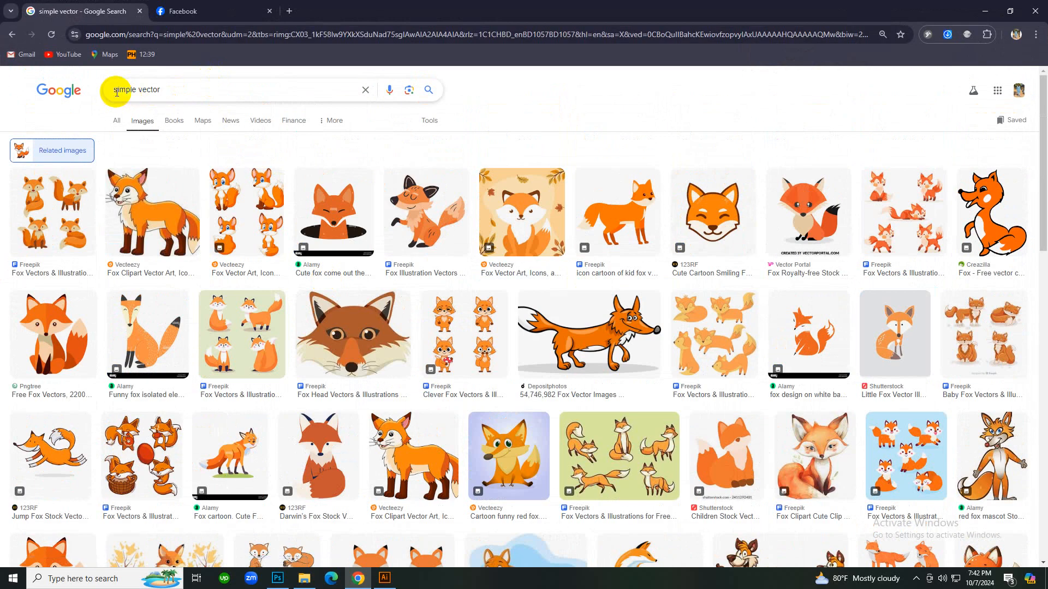
Search images for "simple vector out line" and open the girl outline colouring-page illustration.
left_click(164, 91)
type("out")
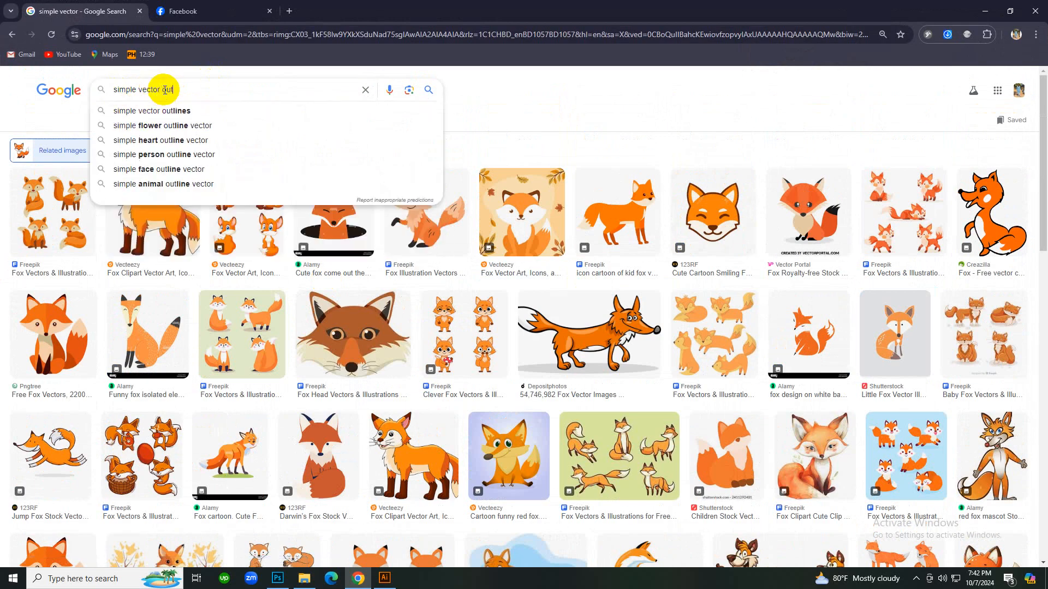
type(" line")
key("Return")
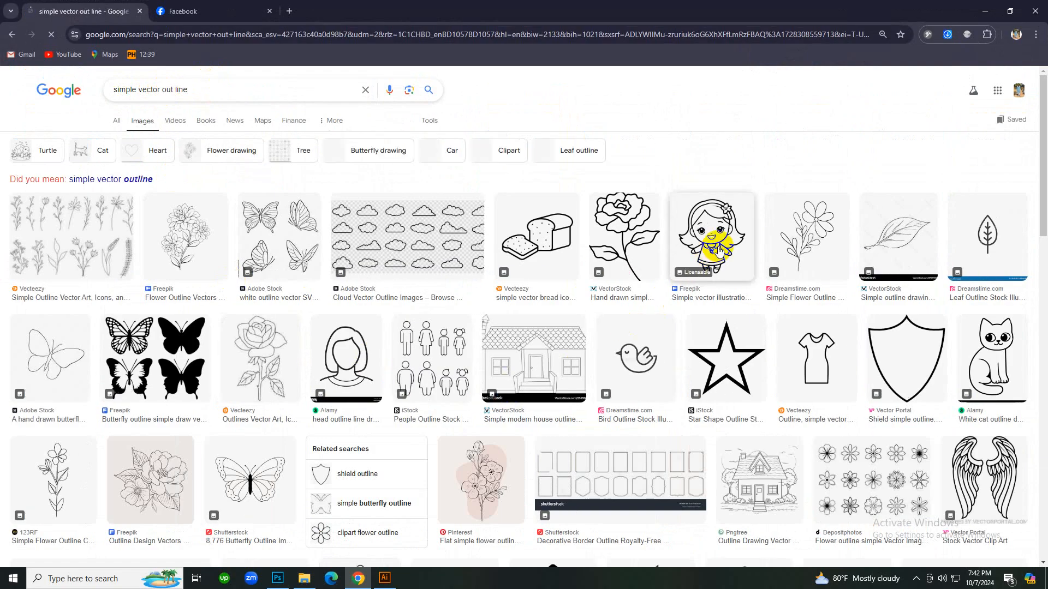
left_click(718, 251)
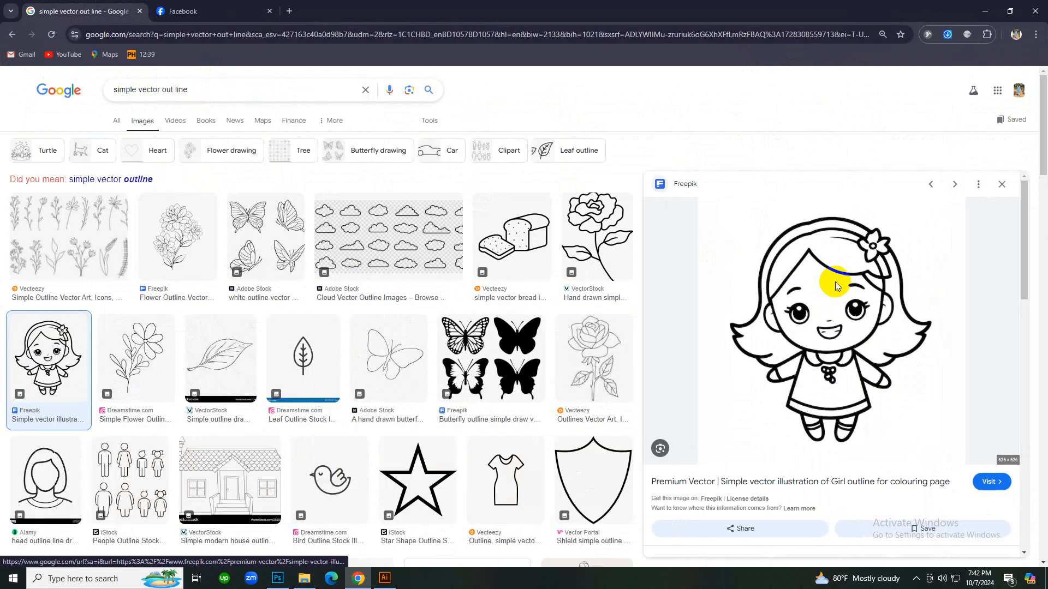
Copy the girl outline colouring-page image and send it to the Dazzle Creative It group chat on Facebook.
right_click(836, 285)
left_click(868, 443)
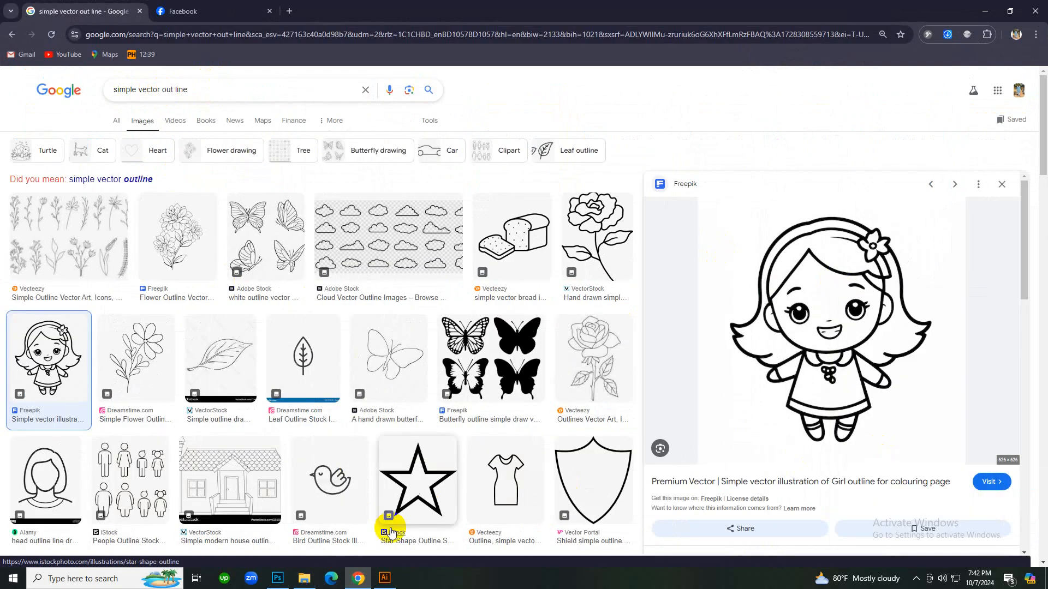
left_click(180, 11)
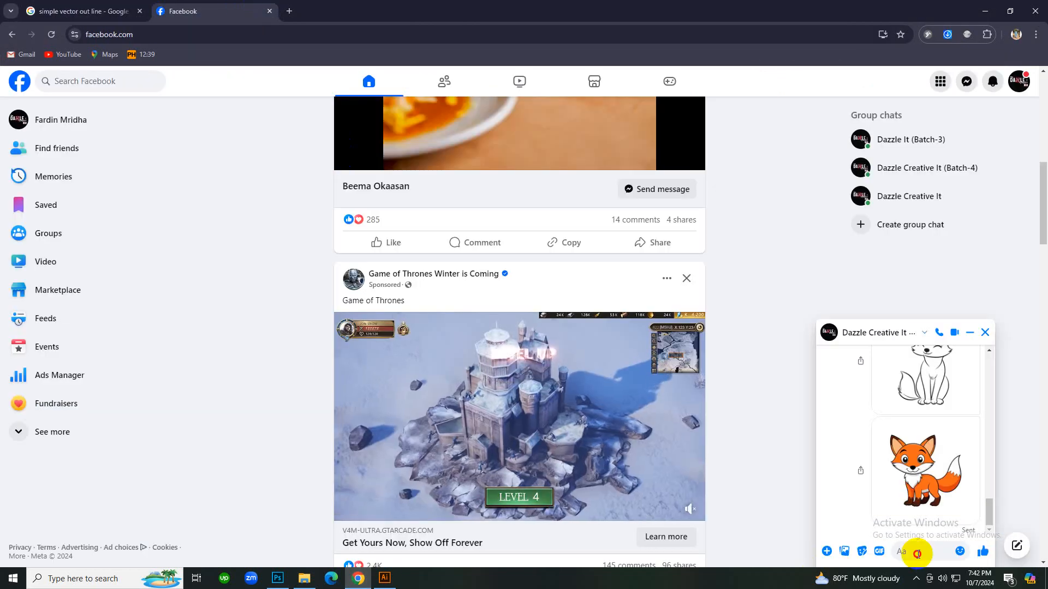
left_click(917, 554)
key("ctrl+v")
key("Return")
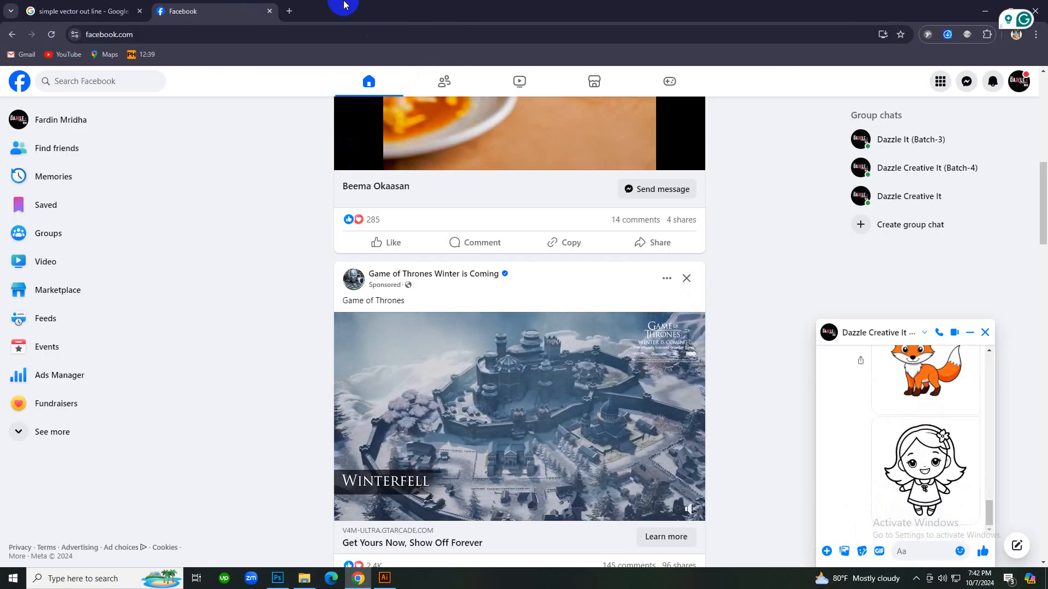
Return to the image results and open the cute florist girl colouring illustration from the related images.
key("ctrl+Tab")
scroll(788, 402, "down", 3)
scroll(789, 386, "up", 3)
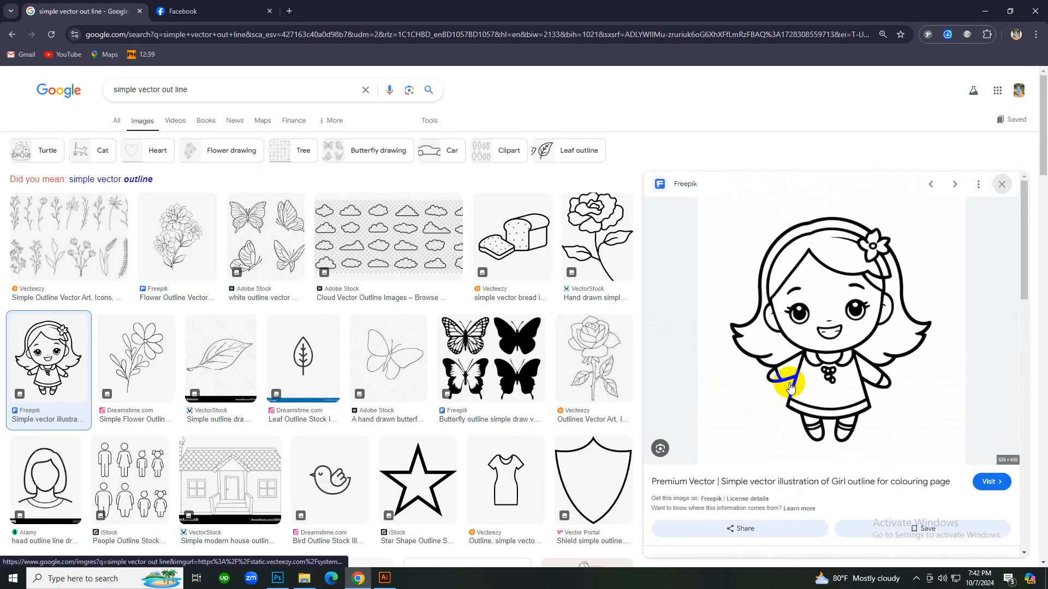
scroll(765, 360, "down", 5)
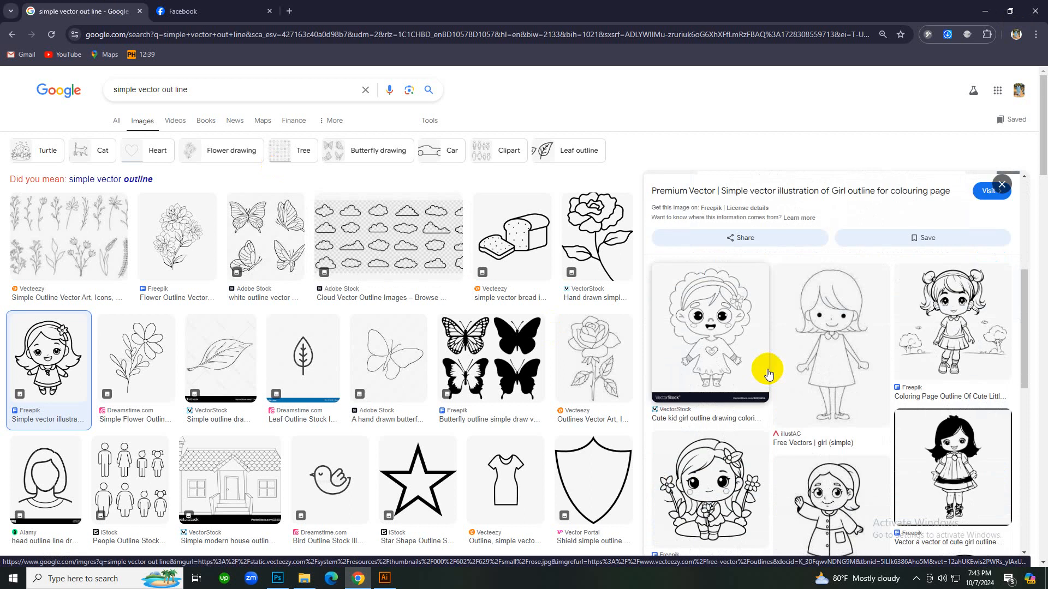
scroll(767, 371, "down", 3)
left_click(732, 349)
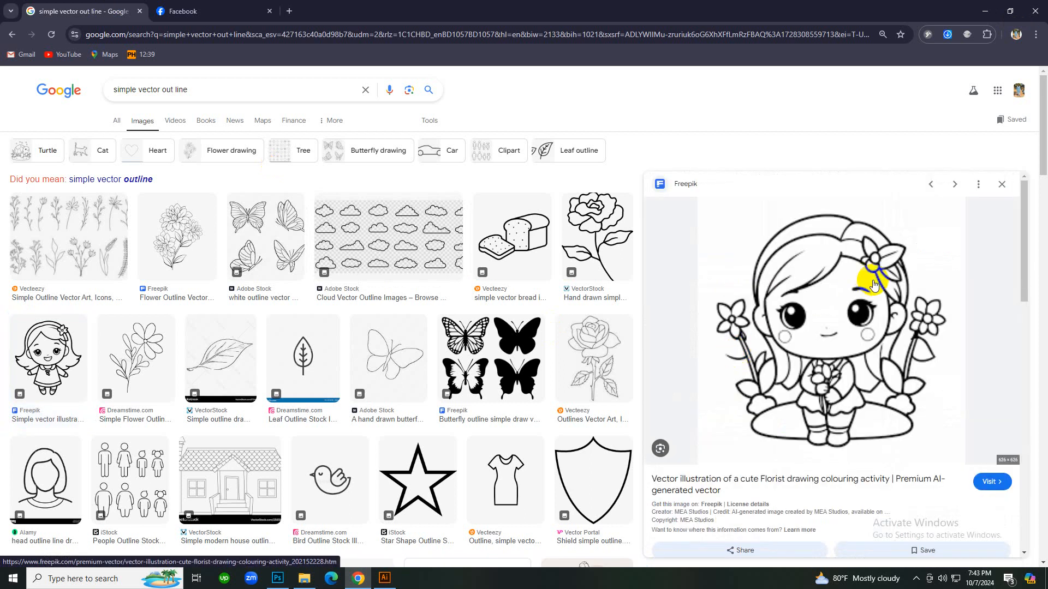
Copy the florist girl illustration and send it to the group chat on Facebook.
right_click(817, 292)
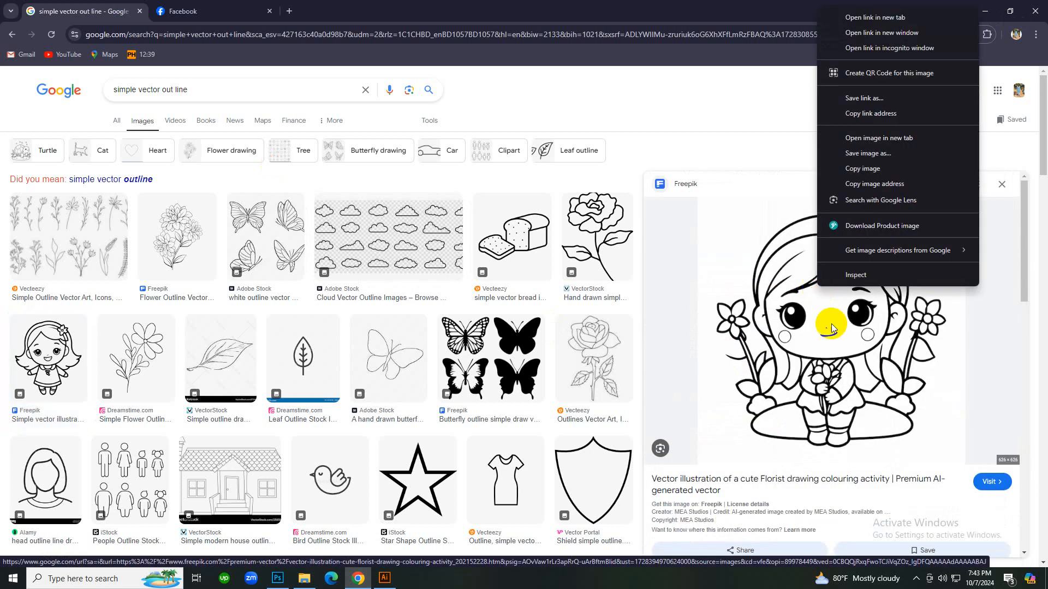
left_click(849, 170)
left_click(251, 11)
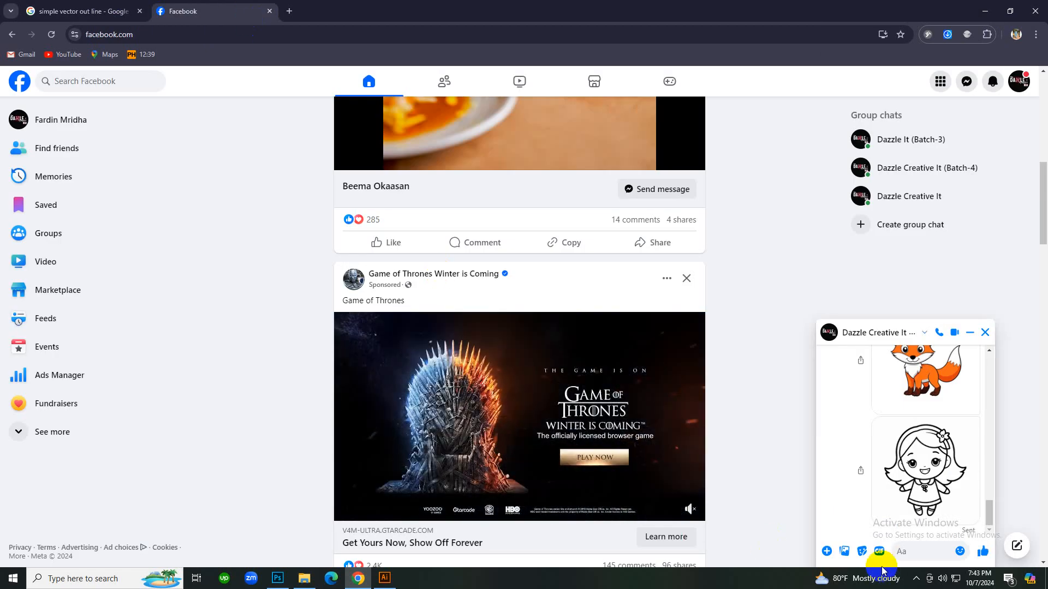
left_click(895, 552)
key("ctrl+v")
key("Return")
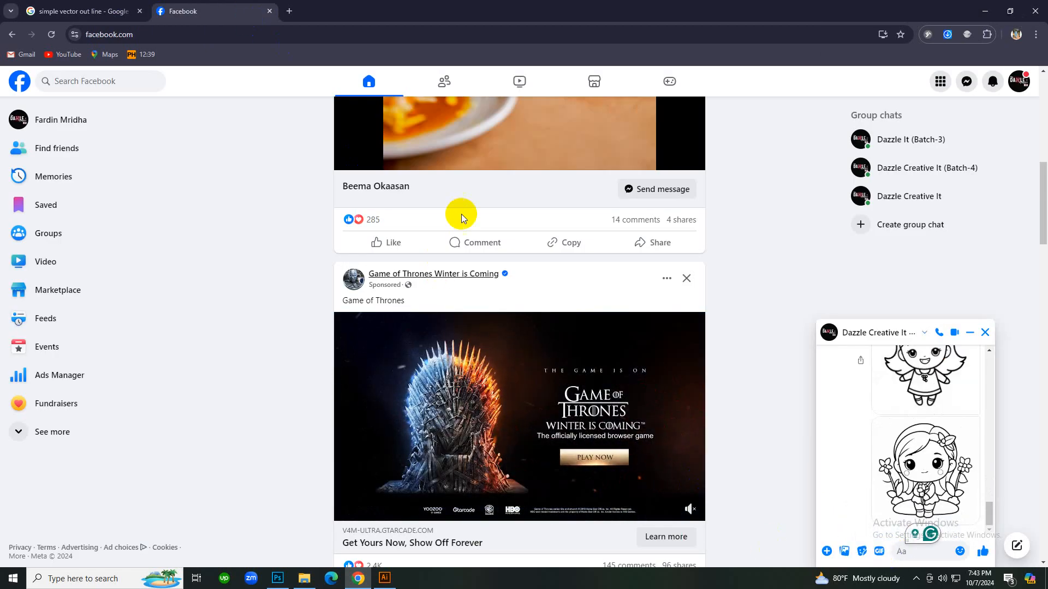
Go back to the "simple vector out line" results and open the white cat outline drawing from Alamy.
key("ctrl+Tab")
scroll(936, 432, "down", 5)
scroll(936, 432, "down", 5)
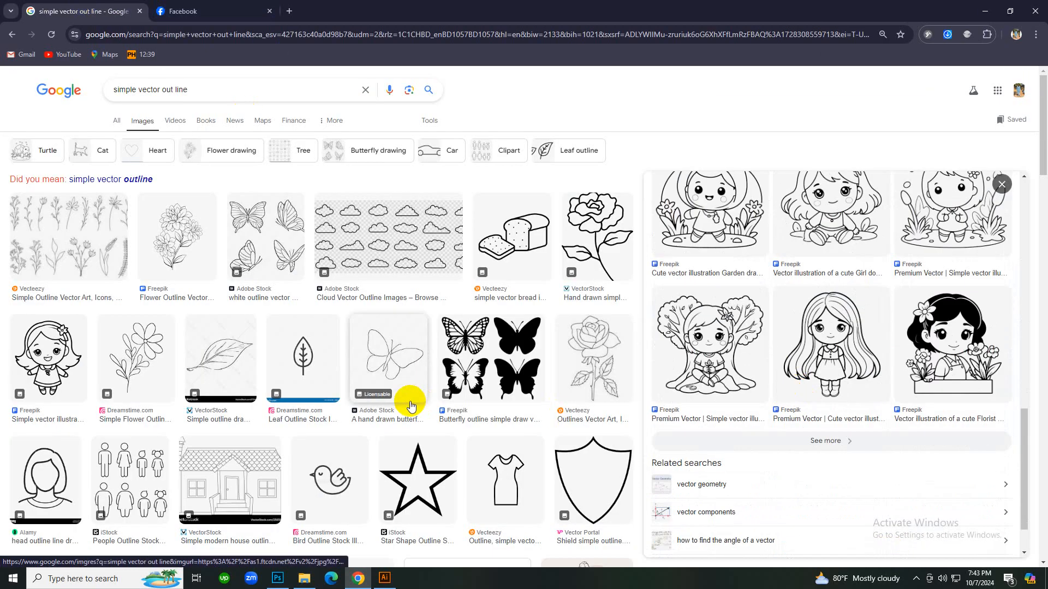
scroll(402, 400, "down", 5)
left_click(62, 306)
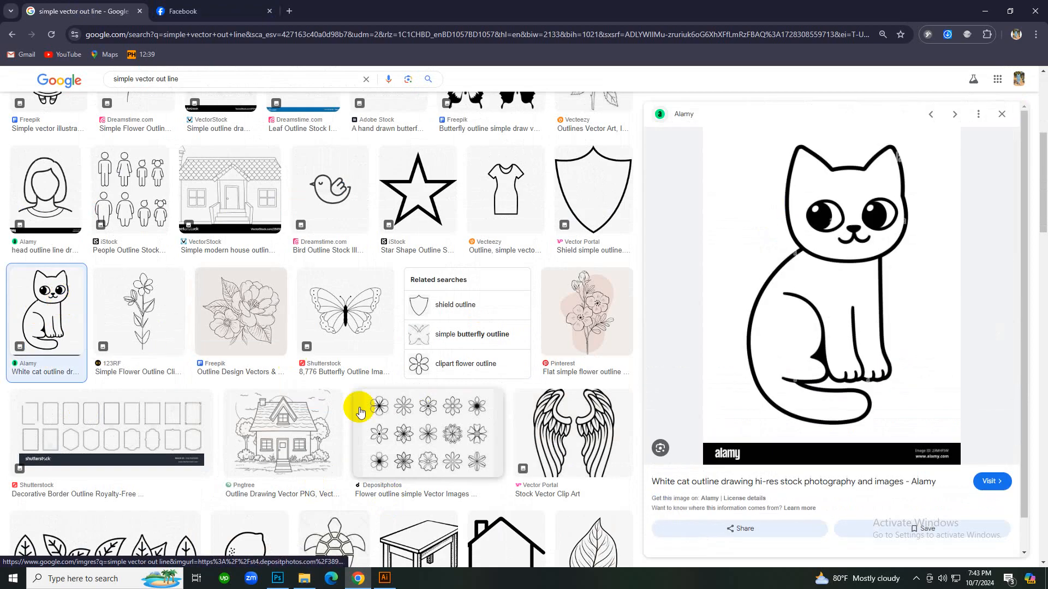
Copy the white cat outline drawing and send it to the group chat on Facebook.
right_click(837, 242)
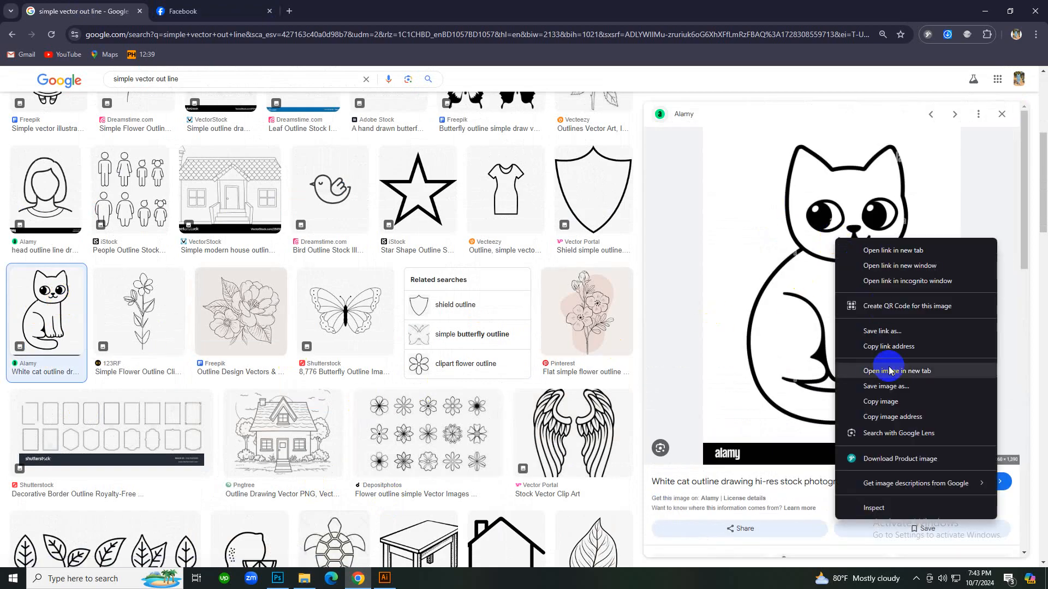
left_click(887, 401)
left_click(213, 9)
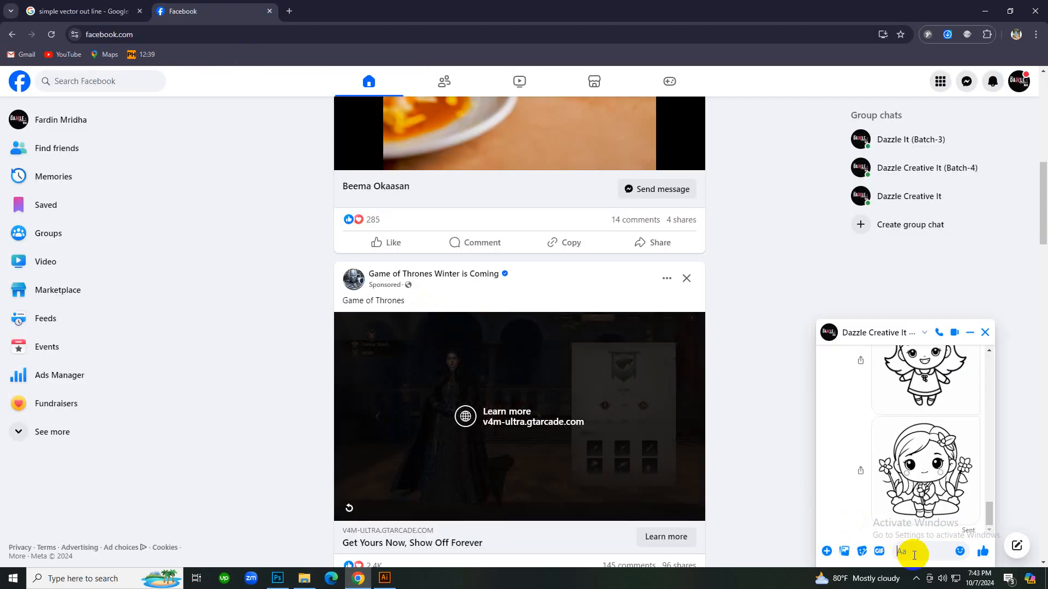
key("ctrl+v")
key("Return")
Return to the image results, look through the related cat outlines, and open the VectorStock kitten colouring image.
left_click(74, 4)
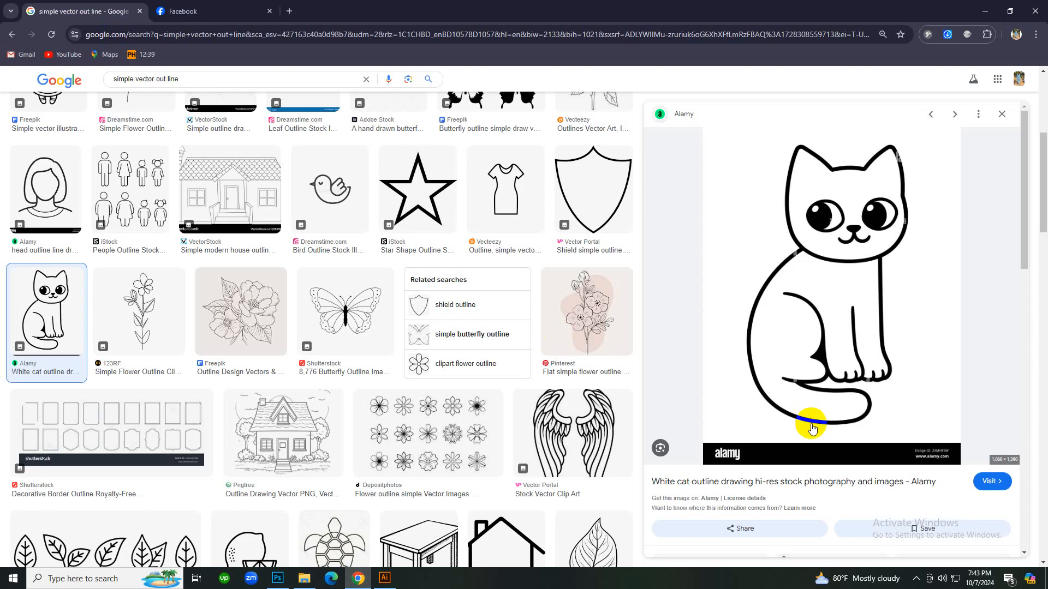
scroll(744, 421, "down", 5)
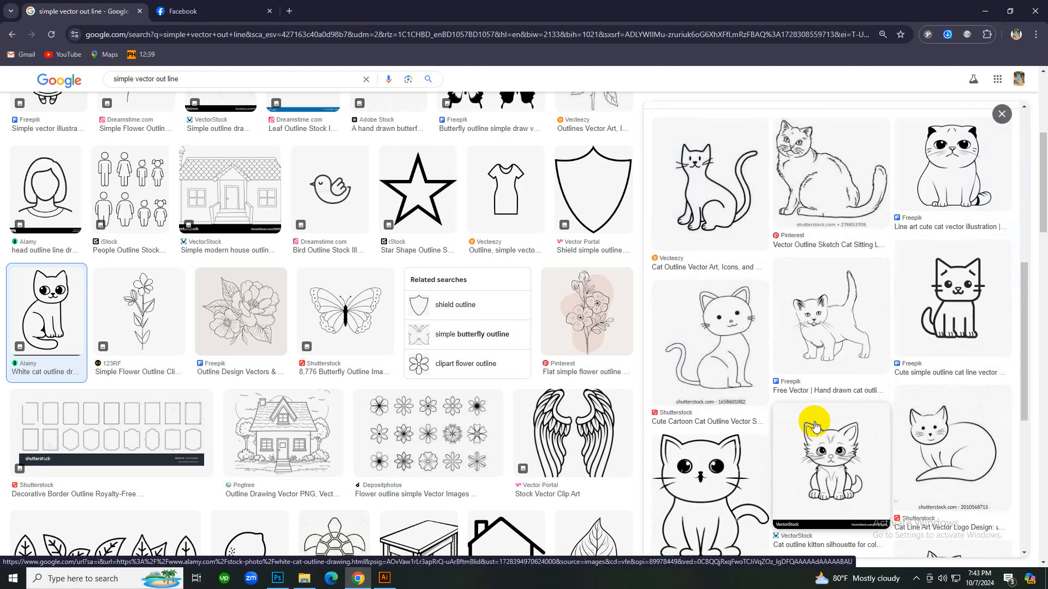
scroll(748, 421, "down", 2)
scroll(702, 362, "down", 5)
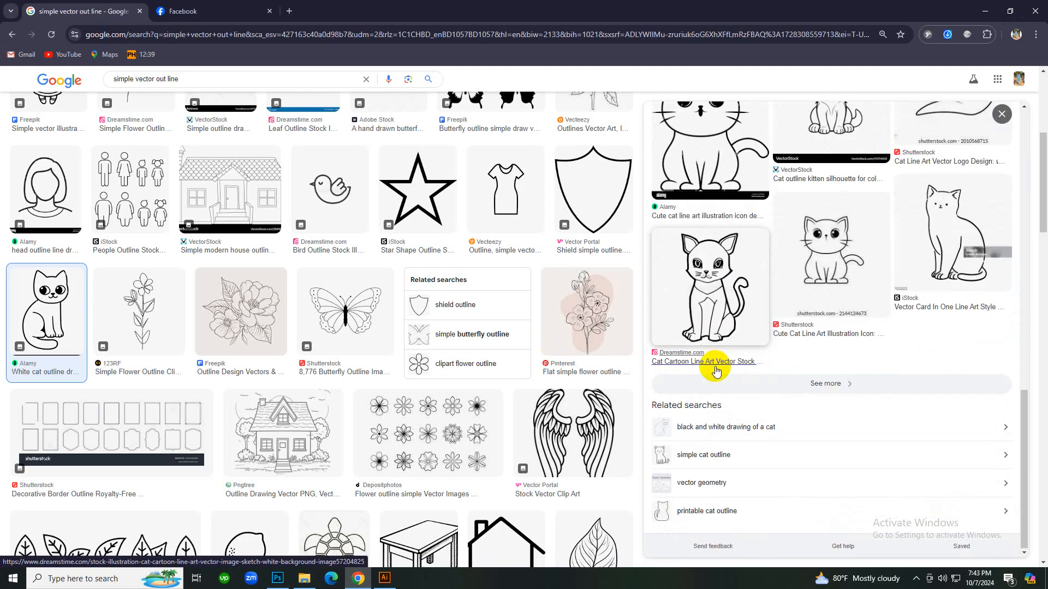
scroll(717, 371, "up", 5)
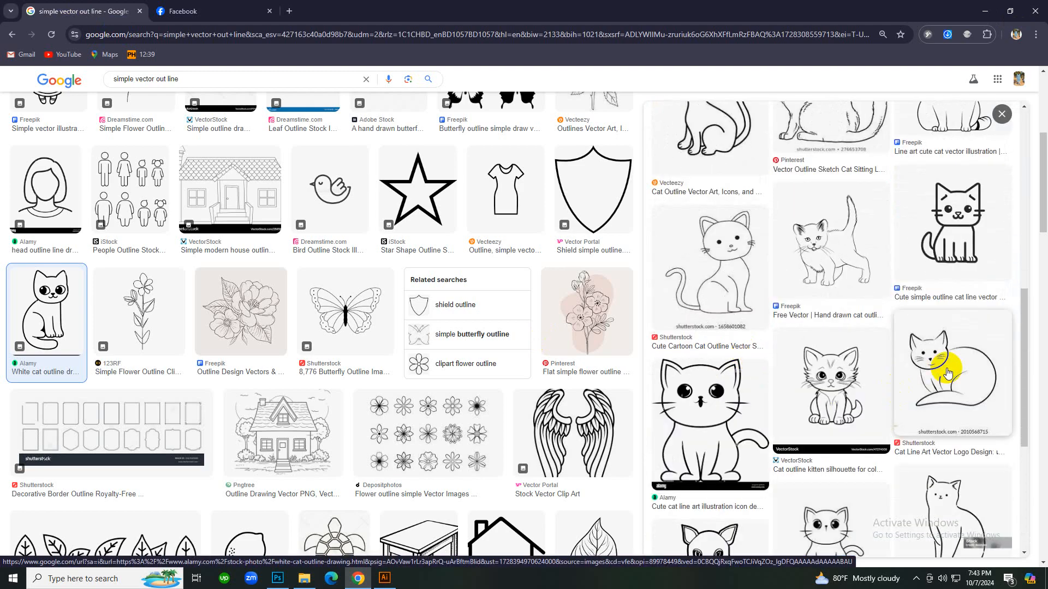
left_click(843, 368)
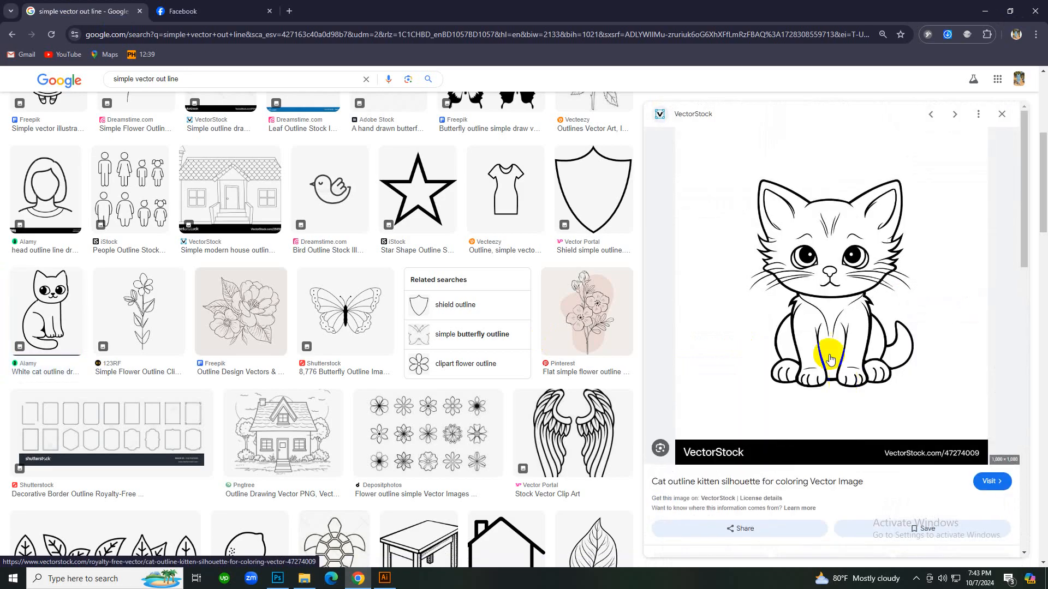
Copy the VectorStock kitten outline image and paste it into the group chat message on Facebook.
right_click(830, 360)
left_click(789, 382)
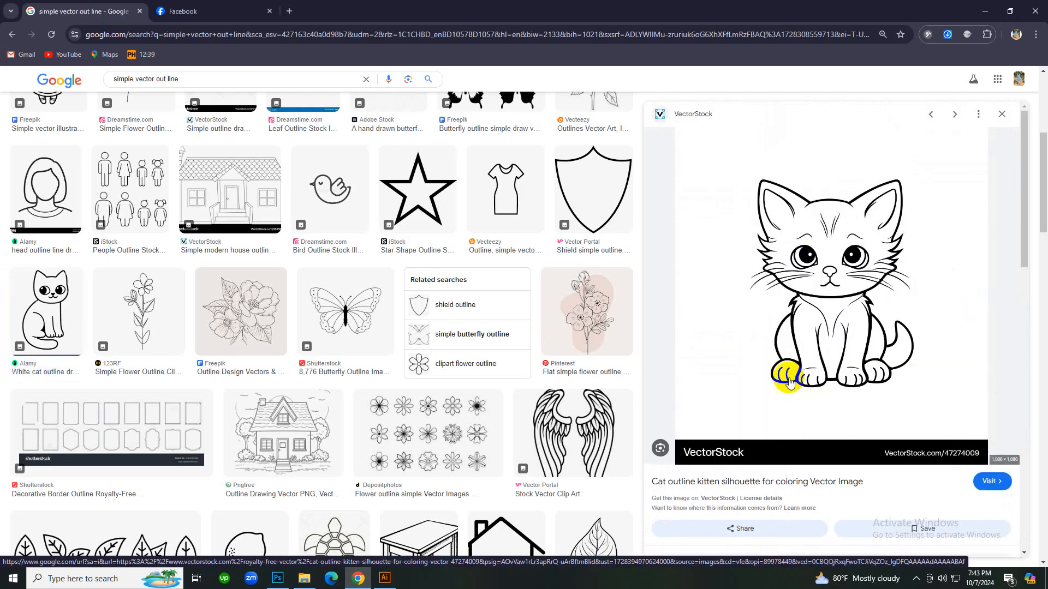
left_click(185, 6)
key("ctrl+v")
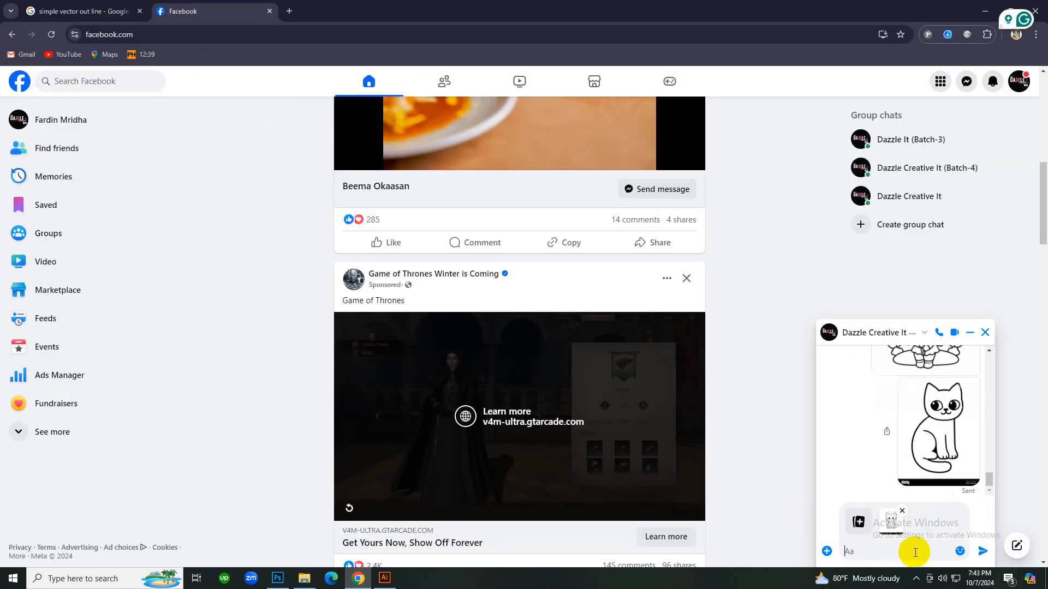